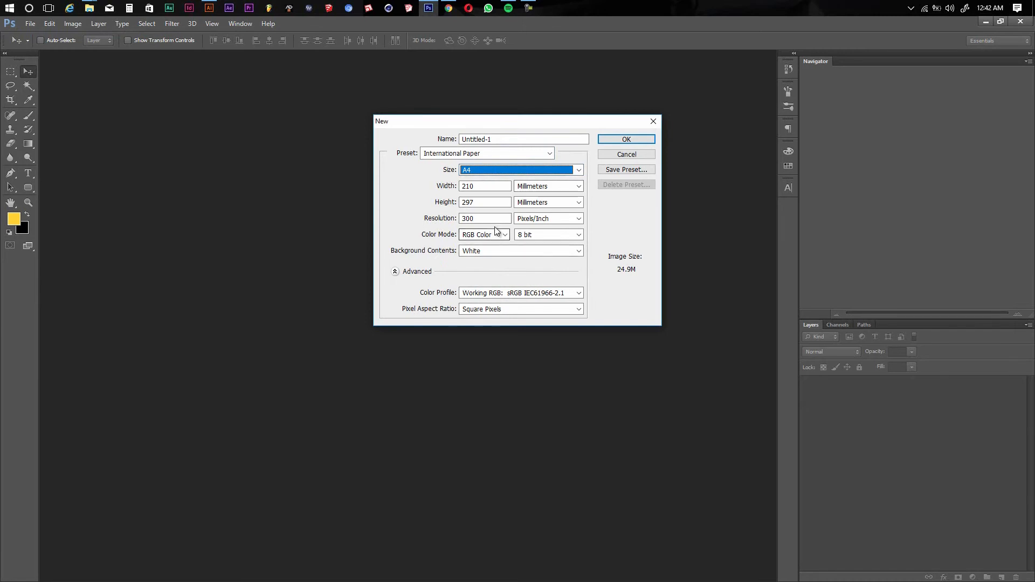
- Create a new A4 document, 210 x 297 mm, at 150 pixels/inch in RGB colour mode
{"action": "left_click", "coordinate": [500, 170]}
{"action": "left_click", "coordinate": [500, 170]}
{"action": "double_click", "coordinate": [476, 217]}
{"action": "type", "text": "150"}
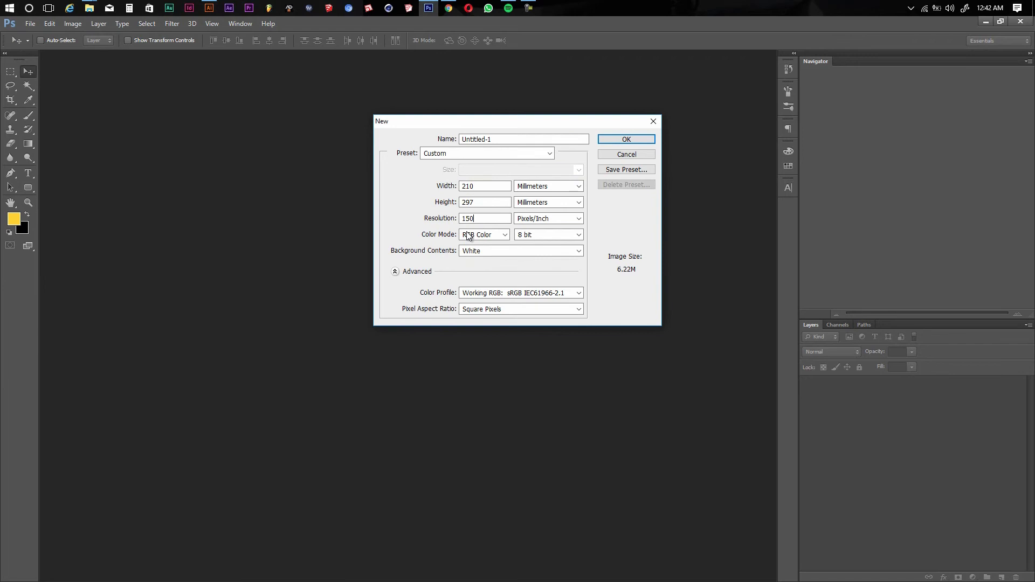
{"action": "left_click", "coordinate": [469, 236]}
{"action": "left_click", "coordinate": [471, 268]}
{"action": "left_click", "coordinate": [609, 141]}
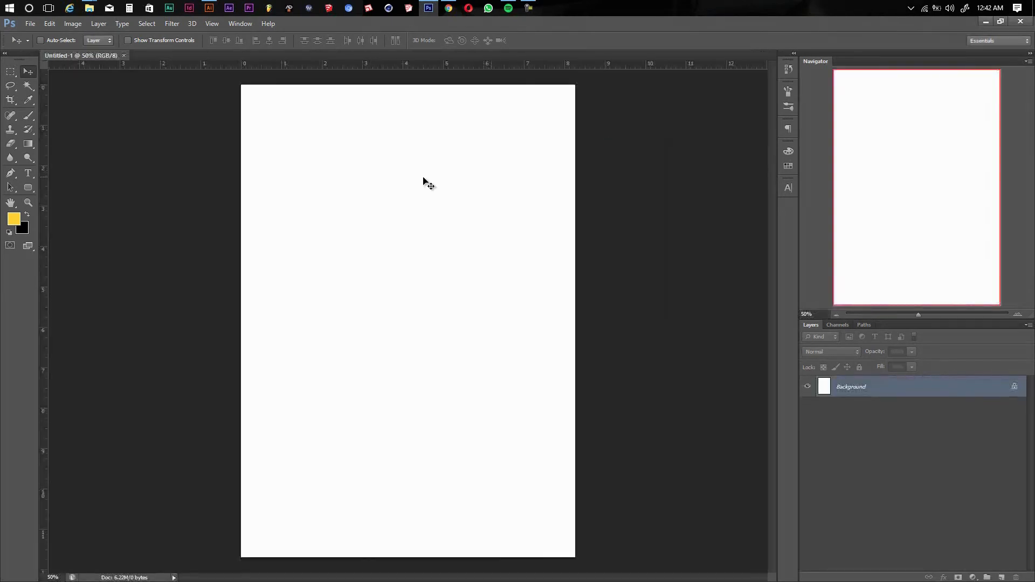
- Rotate the canvas 90° clockwise into landscape orientation
{"action": "left_click", "coordinate": [68, 27]}
{"action": "mouse_move", "coordinate": [167, 122]}
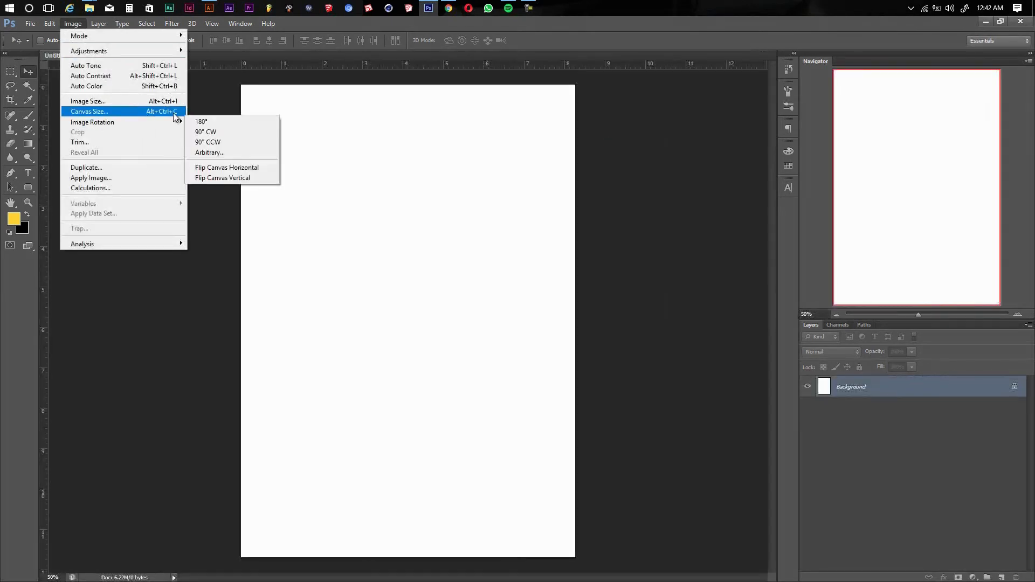
{"action": "left_click", "coordinate": [198, 133]}
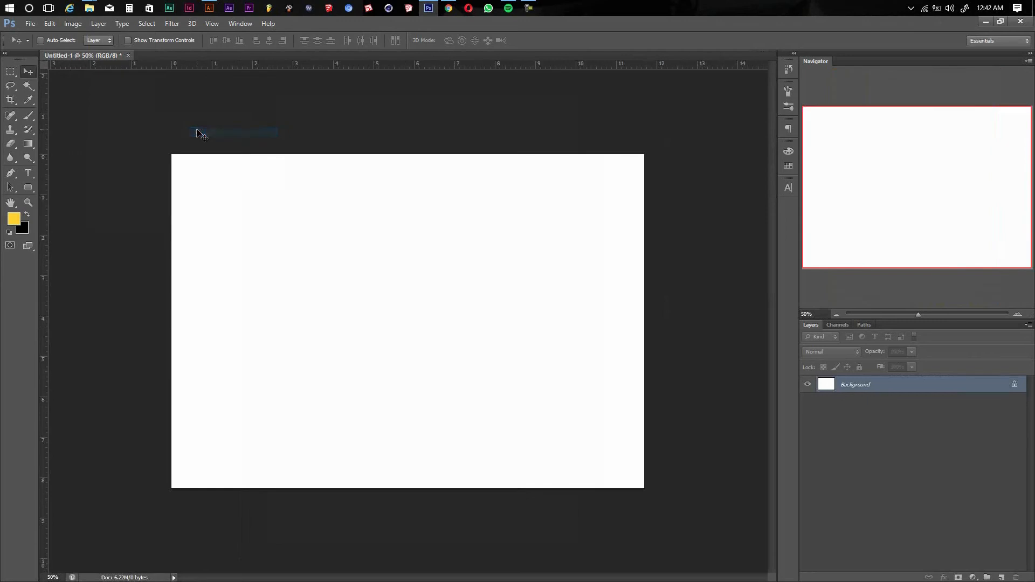
- Duplicate the Background layer under the name Background copy
{"action": "right_click", "coordinate": [901, 386]}
{"action": "left_click", "coordinate": [903, 403]}
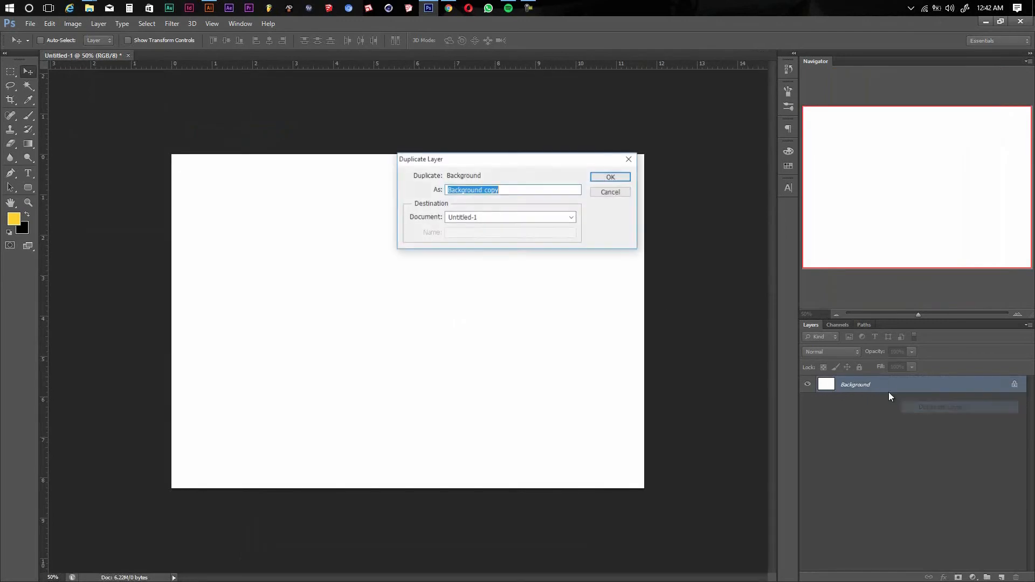
{"action": "left_click", "coordinate": [606, 178]}
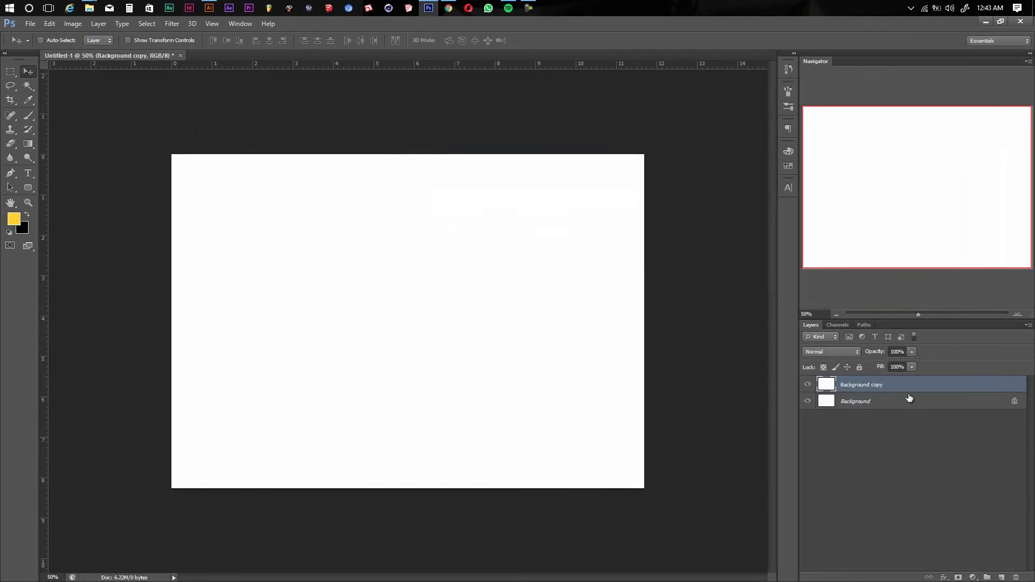
- Apply a near-black grey Color Overlay at 100% opacity to the Background copy layer
{"action": "key", "text": "h"}
{"action": "left_click", "coordinate": [679, 451]}
{"action": "left_click", "coordinate": [700, 451]}
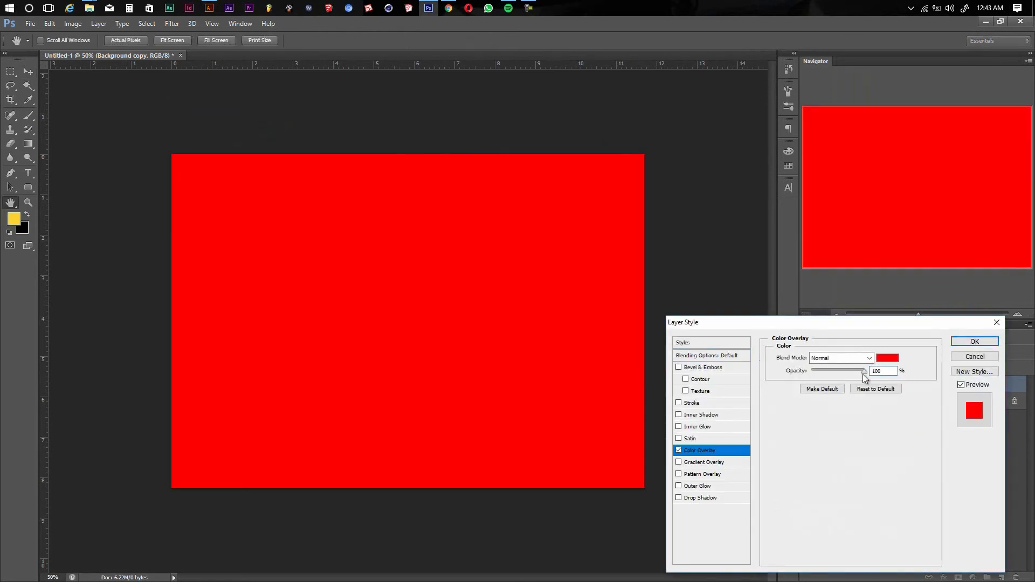
{"action": "left_click", "coordinate": [888, 357]}
{"action": "left_click", "coordinate": [558, 396]}
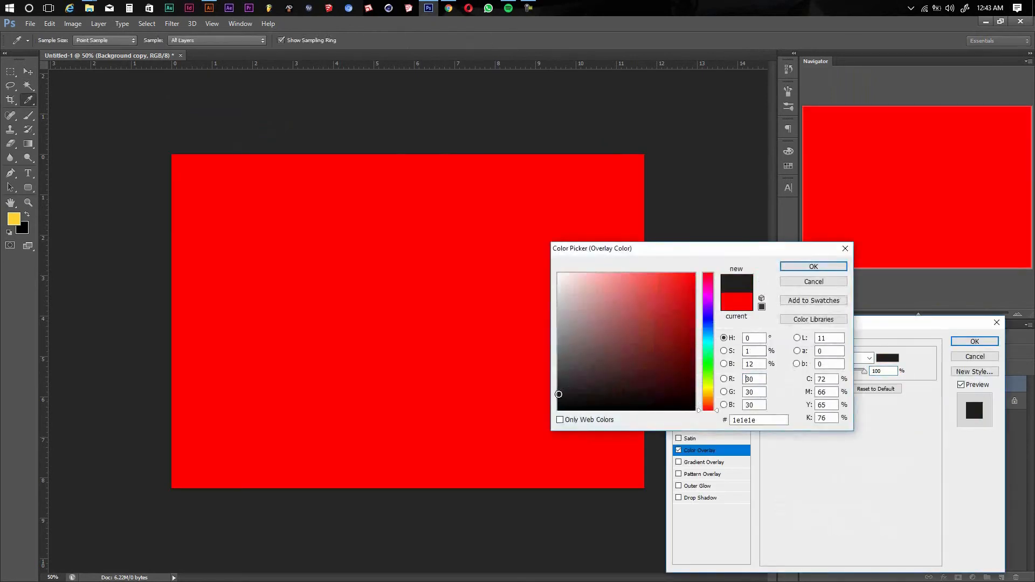
{"action": "left_click_drag", "start_coordinate": [557, 396], "coordinate": [558, 398]}
{"action": "left_click", "coordinate": [787, 264]}
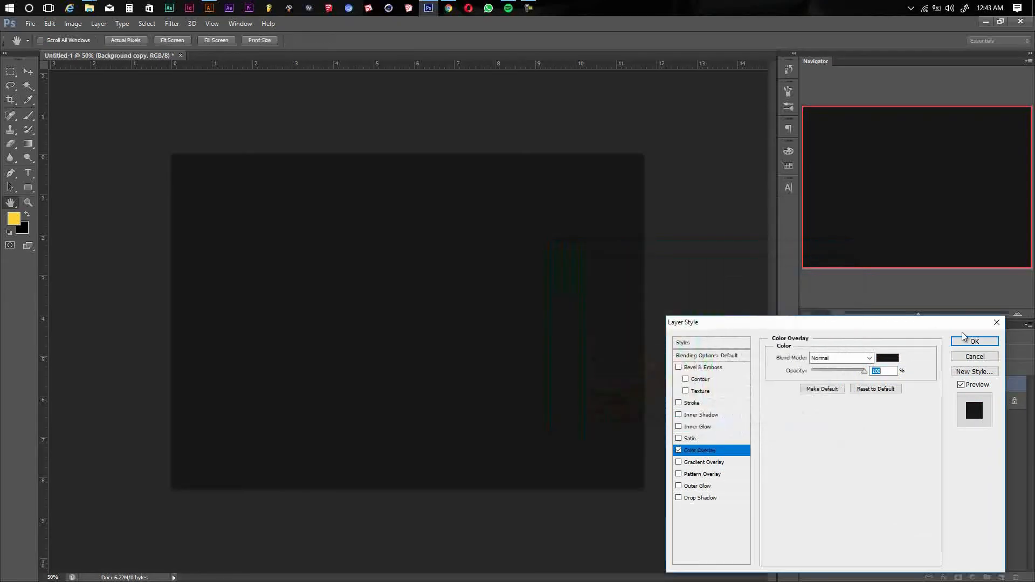
{"action": "left_click", "coordinate": [975, 341]}
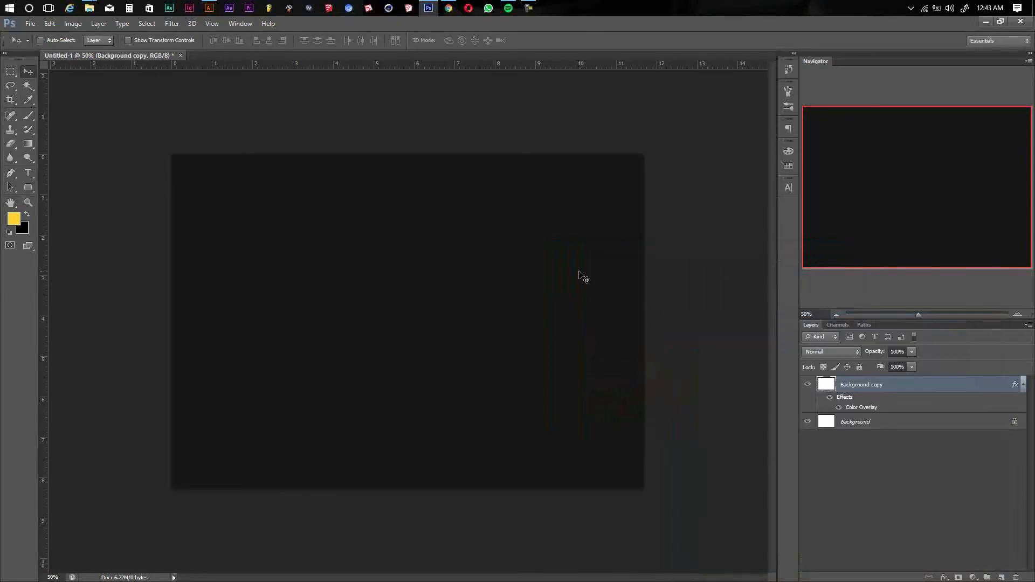
- Save the document as Tutorial ATL Visual.psd
{"action": "key", "text": "ctrl+s"}
{"action": "left_click", "coordinate": [533, 116]}
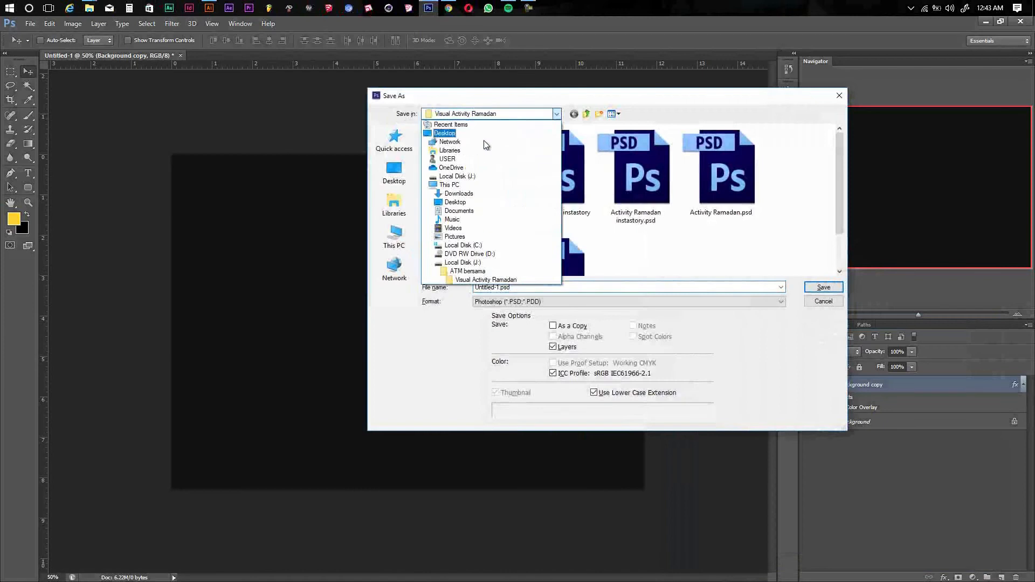
{"action": "left_click", "coordinate": [389, 211]}
{"action": "left_click", "coordinate": [388, 213]}
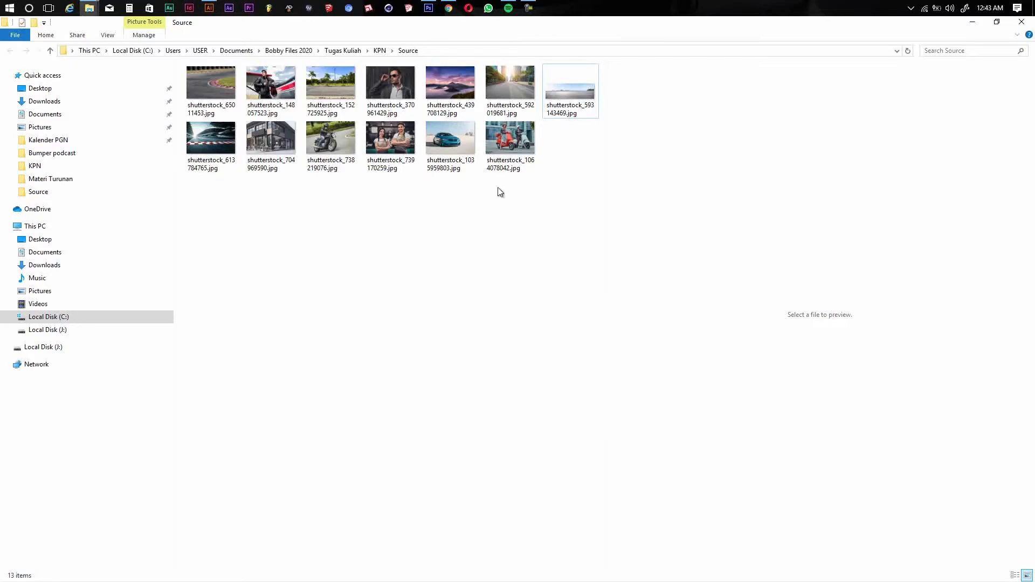
- Place shutterstock_593143469.jpg from the Source folder into the document and scale it to about 92.5% so it covers the canvas
{"action": "left_click", "coordinate": [566, 102]}
{"action": "left_click_drag", "start_coordinate": [564, 111], "coordinate": [516, 367]}
{"action": "key", "text": "alt+Tab"}
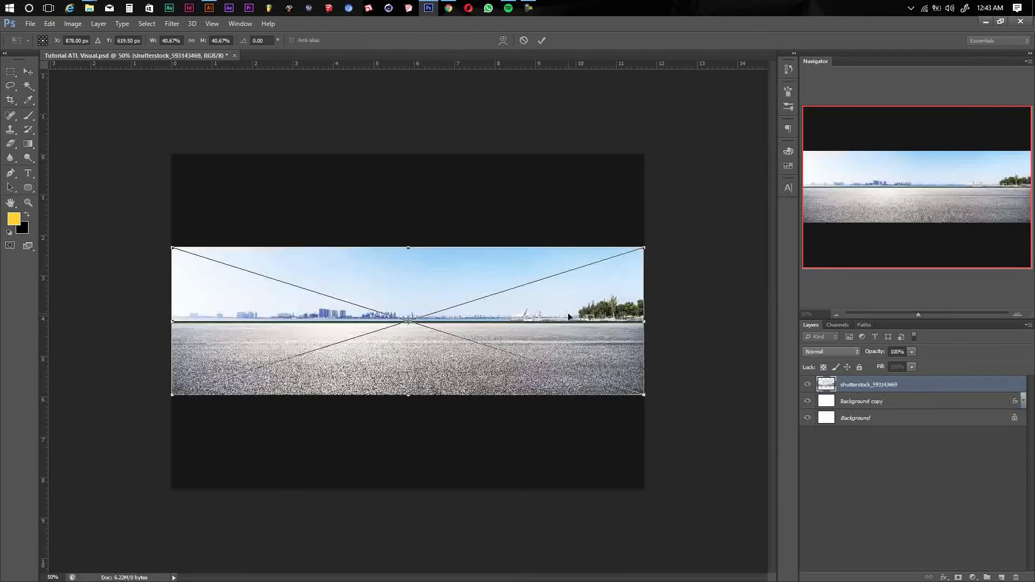
{"action": "key", "text": "ctrl+minus"}
{"action": "left_click_drag", "start_coordinate": [569, 274], "coordinate": [762, 173]}
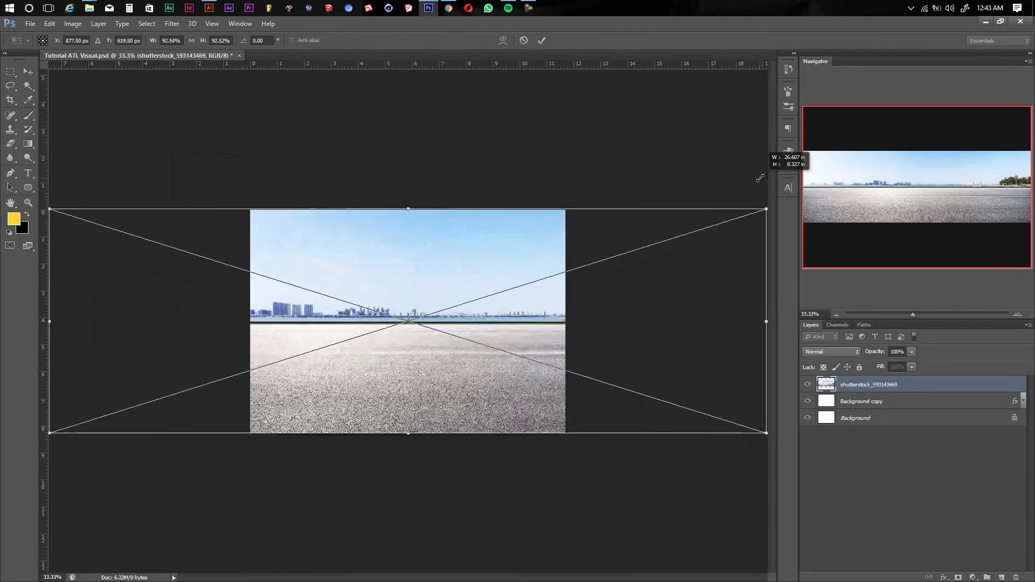
{"action": "left_click", "coordinate": [541, 40]}
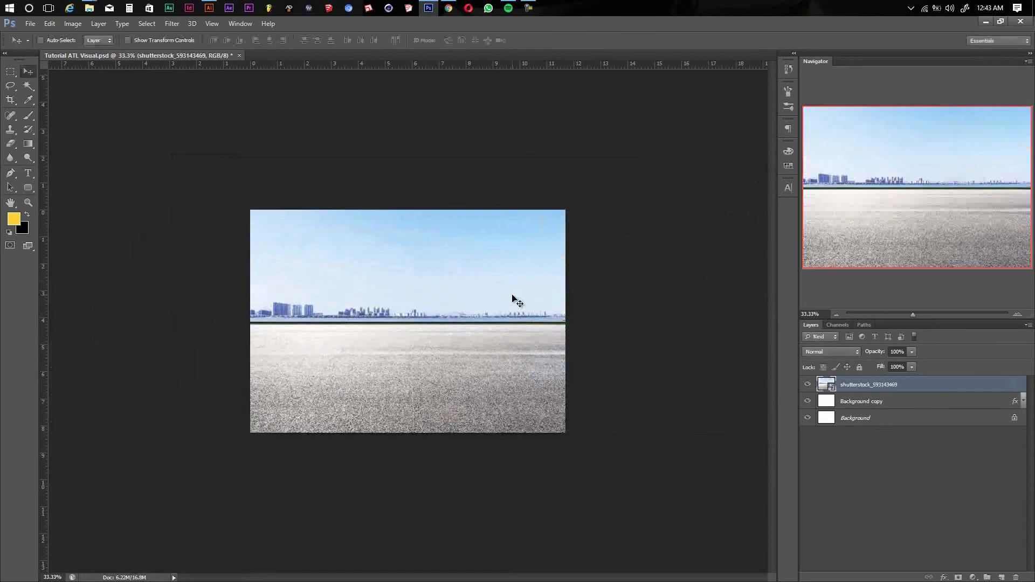
{"action": "key", "text": "ctrl+plus"}
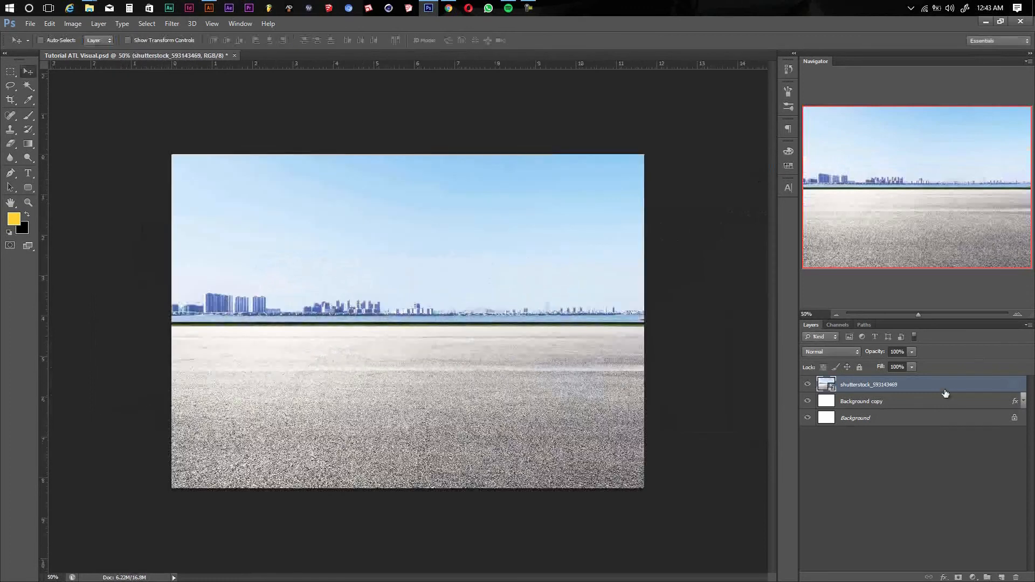
- Convert the placed photo layer to a smart object and shift it up slightly
{"action": "right_click", "coordinate": [945, 393]}
{"action": "left_click", "coordinate": [875, 218]}
{"action": "mouse_move", "coordinate": [423, 322]}
{"action": "left_mouse_down"}
{"action": "mouse_move", "coordinate": [425, 345]}
{"action": "mouse_move", "coordinate": [425, 321]}
{"action": "left_mouse_up"}
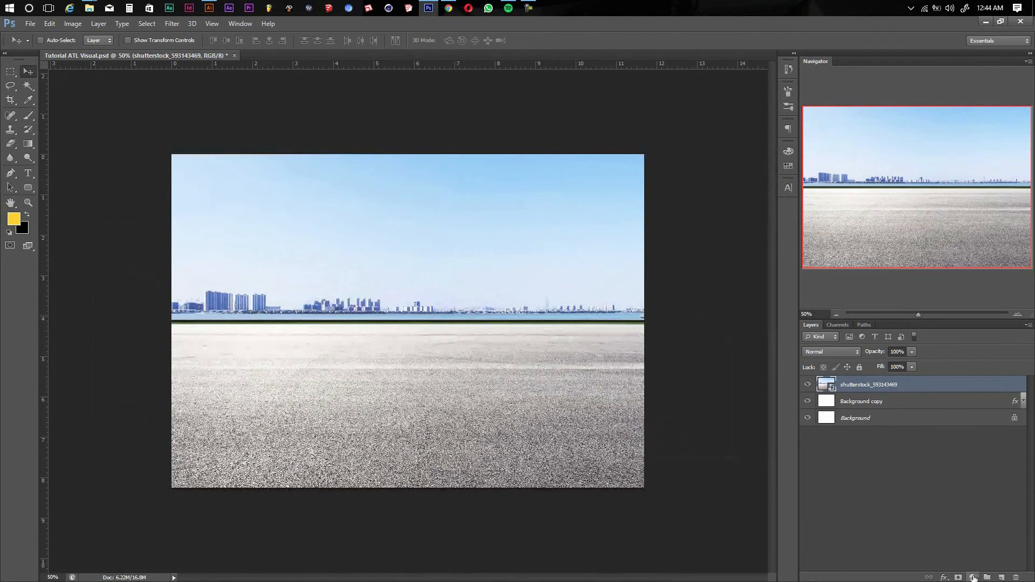
- Add a layer mask to the photo and fill the area above the asphalt with black, hiding the sky and skyline
{"action": "right_click", "coordinate": [904, 389]}
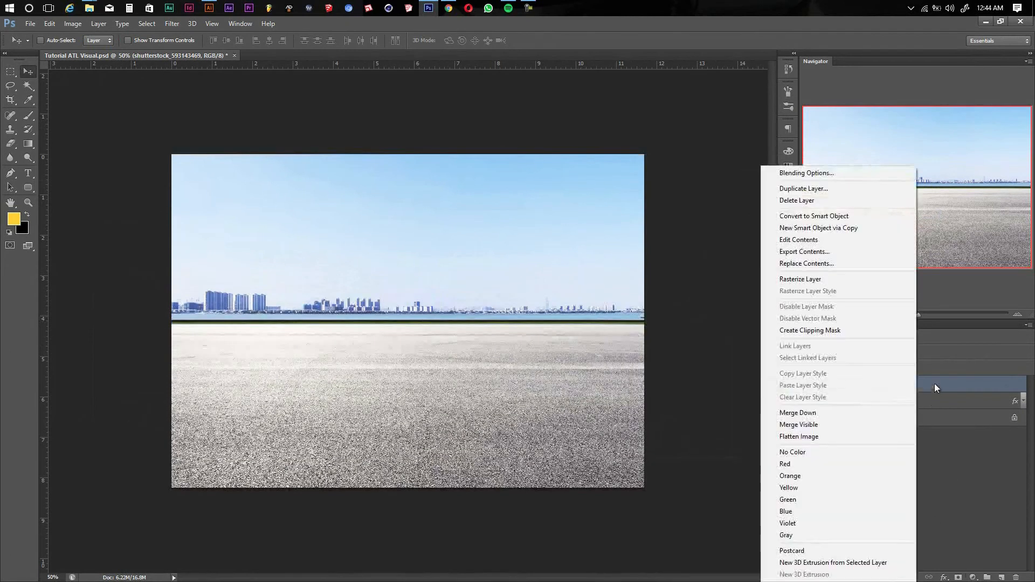
{"action": "left_click", "coordinate": [957, 577]}
{"action": "left_click", "coordinate": [958, 578]}
{"action": "key", "text": "g"}
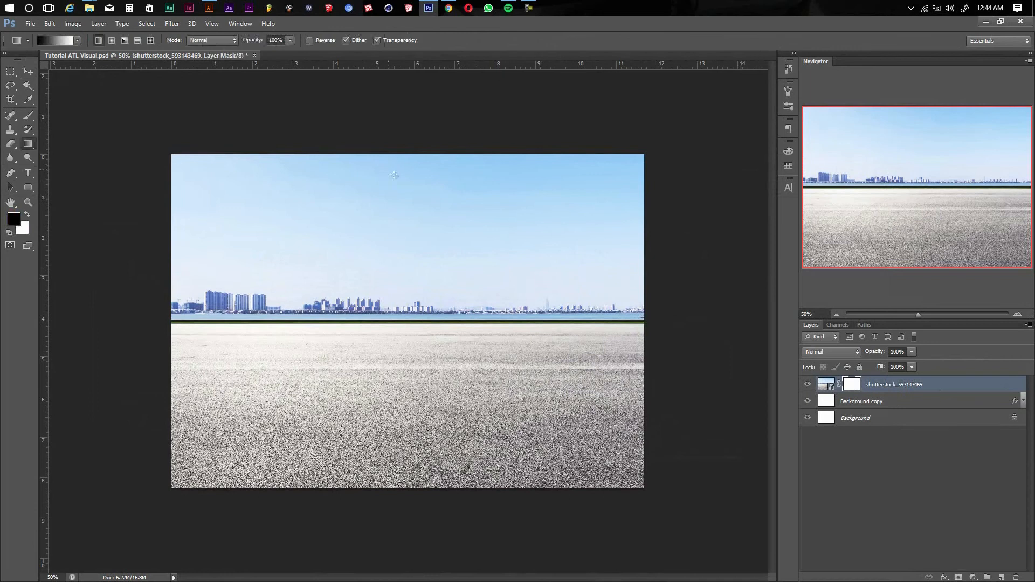
{"action": "key", "text": "m"}
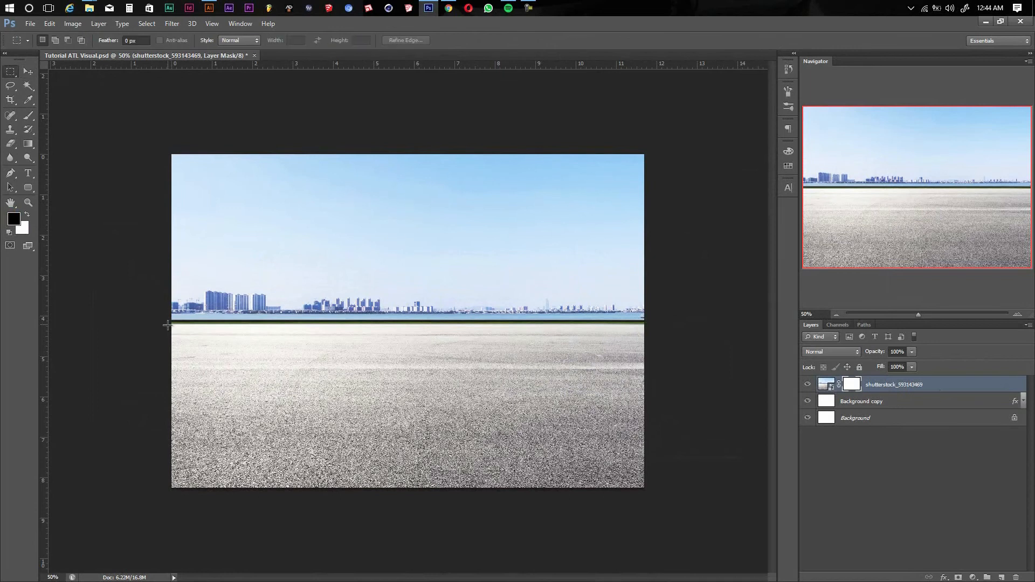
{"action": "left_click_drag", "start_coordinate": [167, 324], "coordinate": [670, 504]}
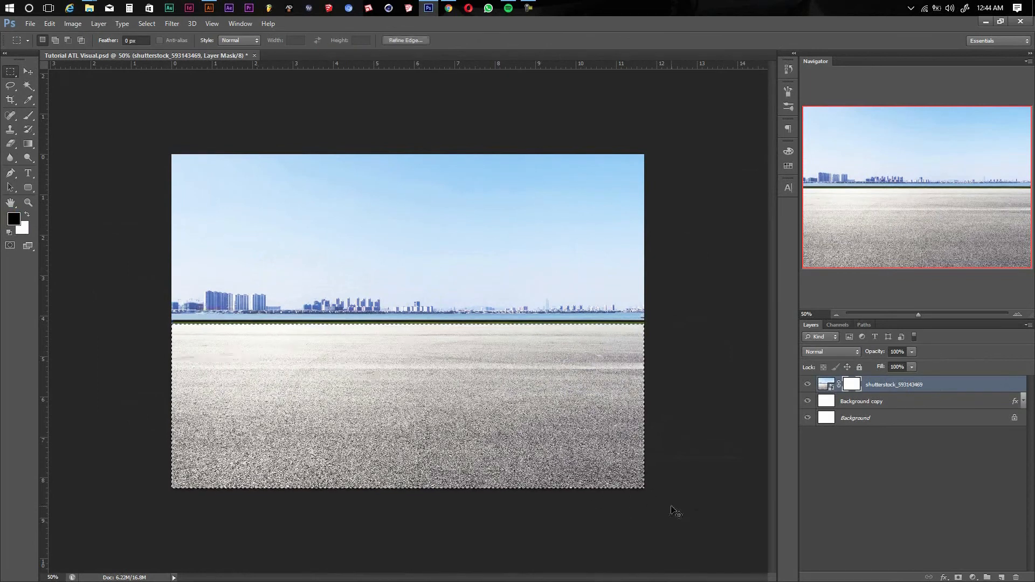
{"action": "key", "text": "shift+ctrl+i"}
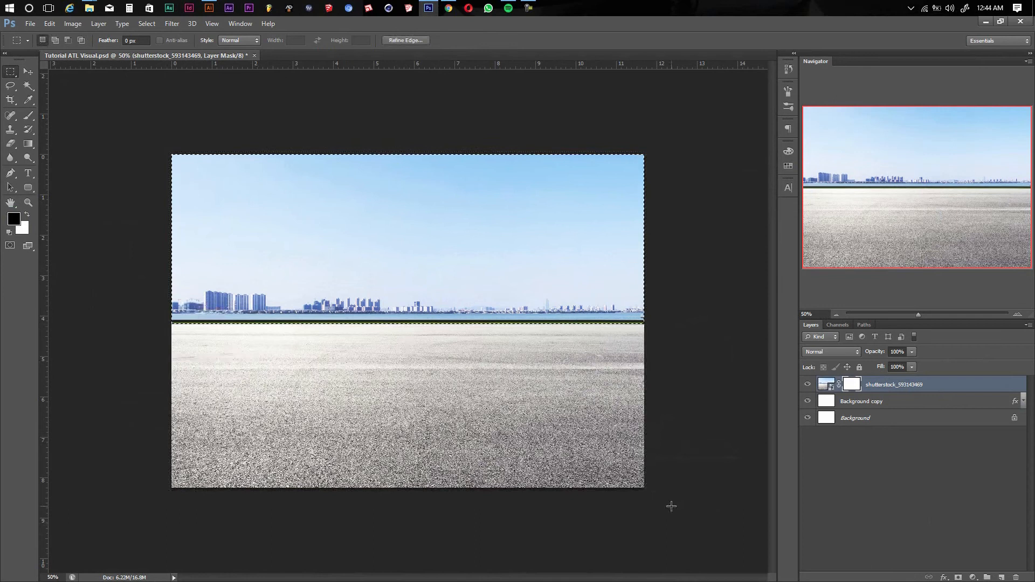
{"action": "key", "text": "alt+BackSpace"}
{"action": "key", "text": "ctrl+d"}
{"action": "key", "text": "v"}
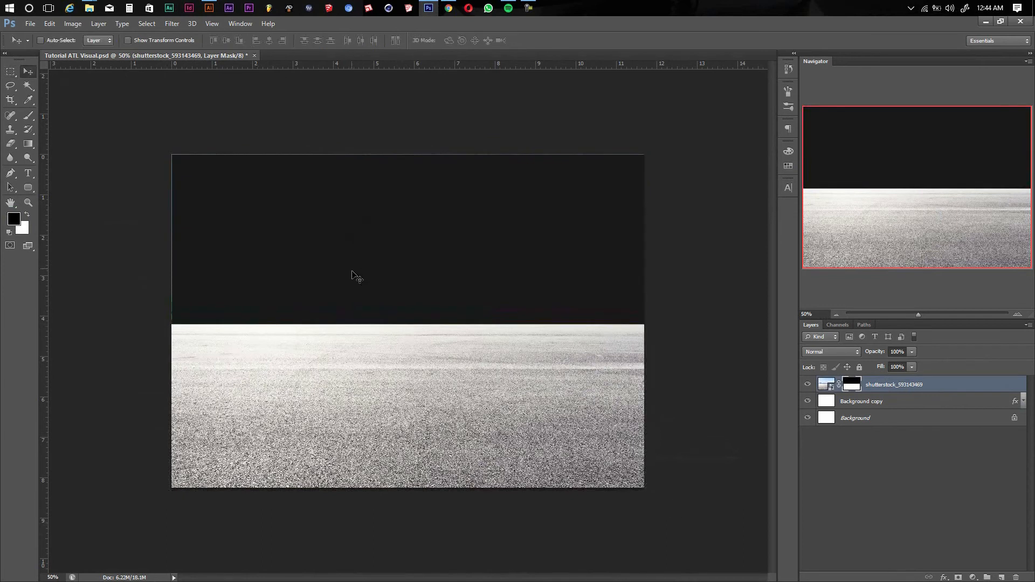
- Move the masked road photo lower on the canvas and scale it to about 69%
{"action": "left_click_drag", "start_coordinate": [352, 275], "coordinate": [350, 321]}
{"action": "key", "text": "ctrl+t"}
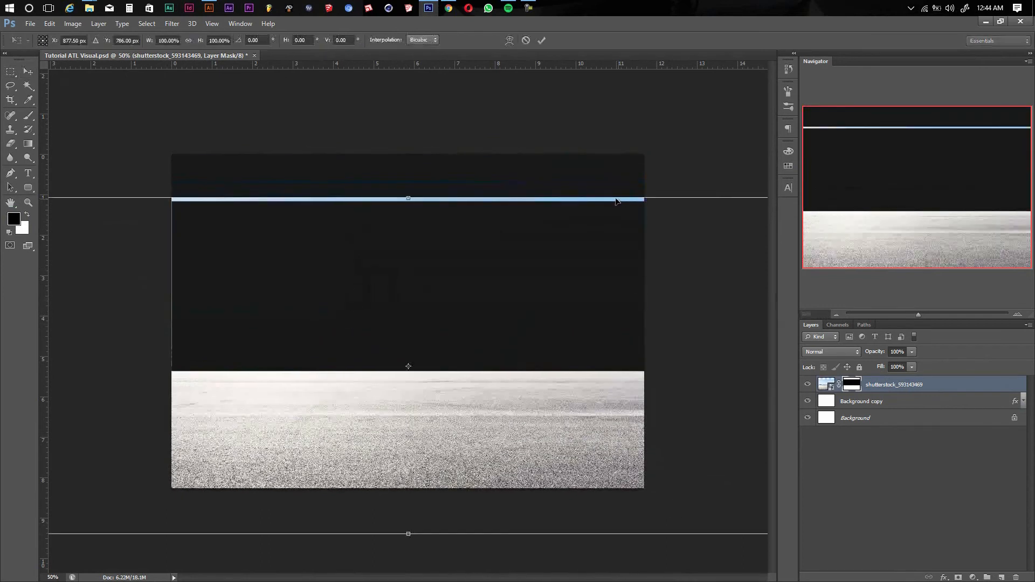
{"action": "key", "text": "ctrl+minus"}
{"action": "key", "text": "ctrl+minus"}
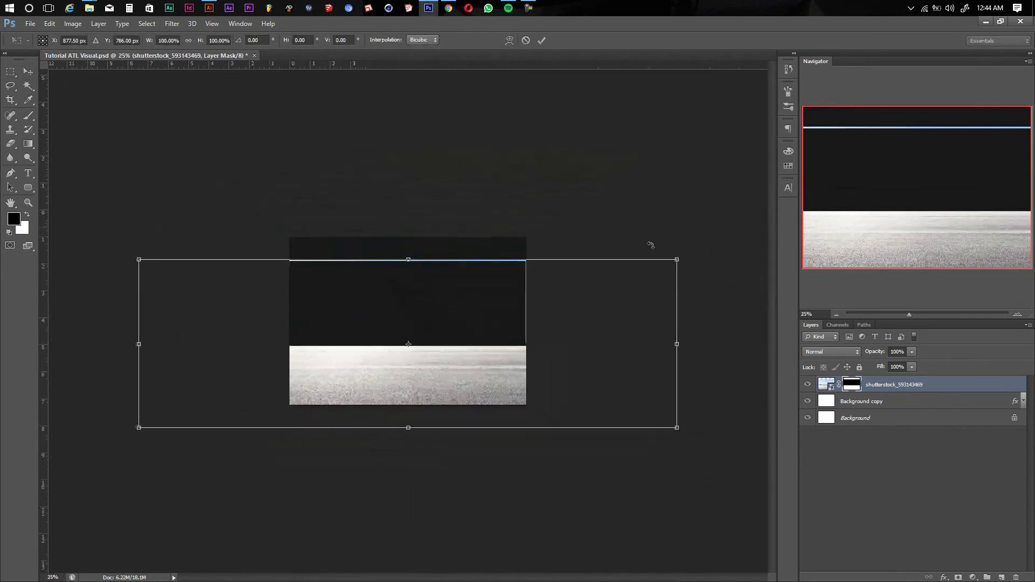
{"action": "left_click_drag", "start_coordinate": [674, 259], "coordinate": [591, 281]}
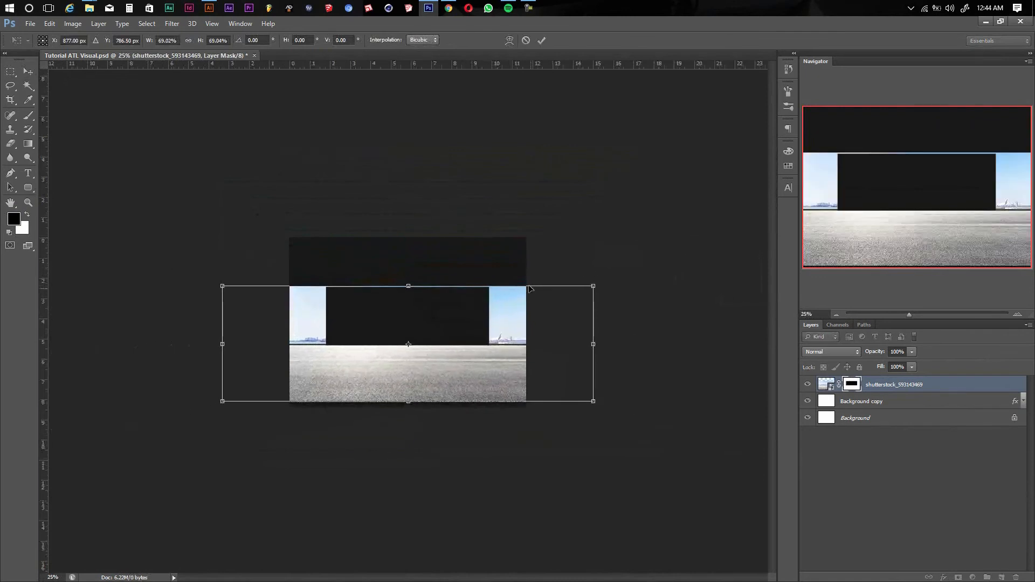
{"action": "key", "text": "Return"}
{"action": "left_click_drag", "start_coordinate": [483, 300], "coordinate": [488, 305]}
- Mask out the sky areas exposed above the road by filling a rectangular selection with black on the layer mask
{"action": "key", "text": "m"}
{"action": "left_click_drag", "start_coordinate": [250, 216], "coordinate": [593, 360]}
{"action": "key", "text": "alt+BackSpace"}
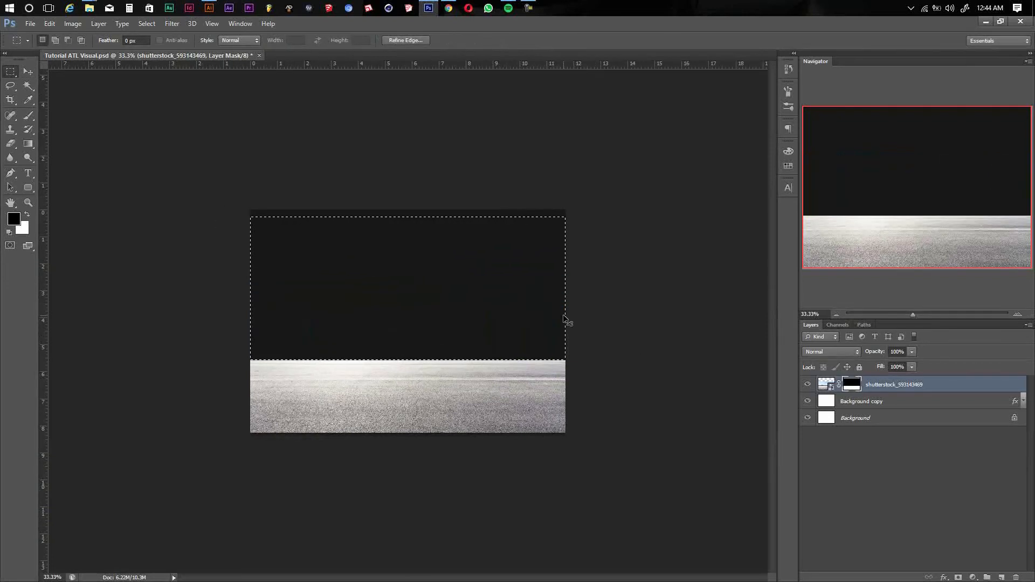
{"action": "key", "text": "ctrl+d"}
{"action": "key", "text": "v"}
- Mask out the thin leftover line along the photo's left edge, painting black on the mask with a hard round brush
{"action": "key", "text": "m"}
{"action": "left_click_drag", "start_coordinate": [286, 241], "coordinate": [186, 330]}
{"action": "key", "text": "ctrl+d"}
{"action": "key", "text": "b"}
{"action": "right_click", "coordinate": [328, 249]}
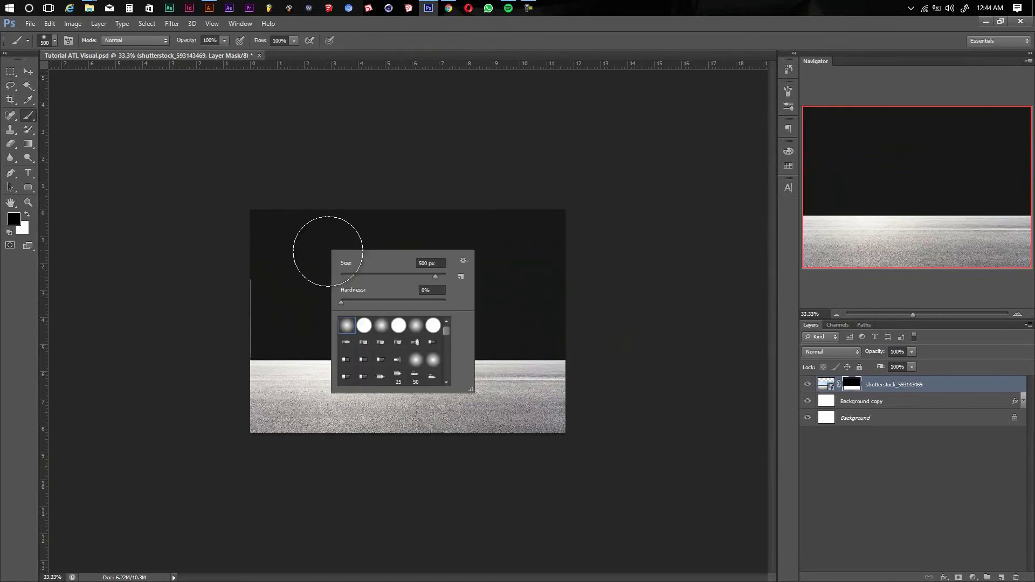
{"action": "left_click", "coordinate": [364, 329]}
{"action": "left_click", "coordinate": [351, 275]}
{"action": "left_click", "coordinate": [251, 281]}
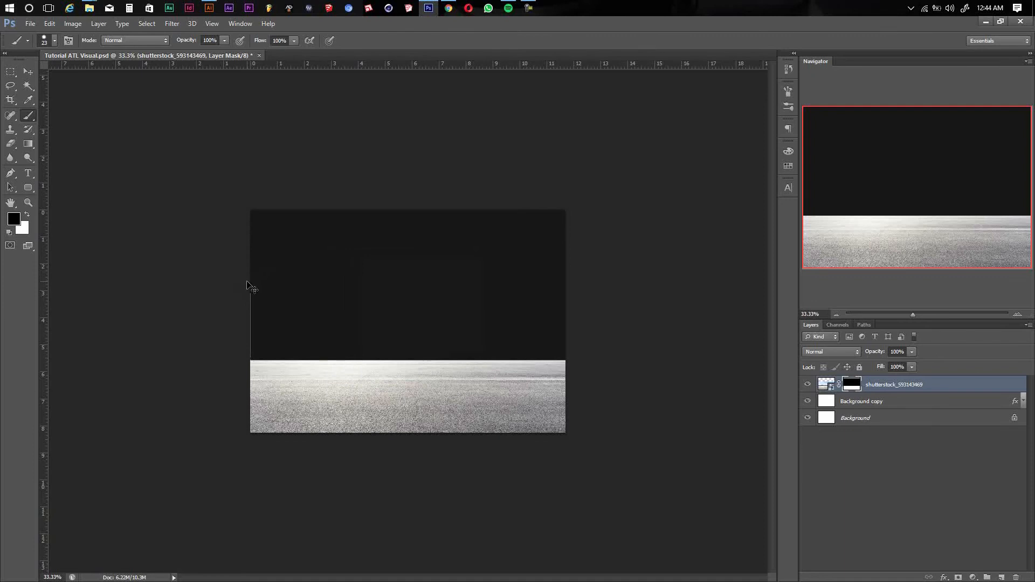
{"action": "key", "text": "ctrl+plus"}
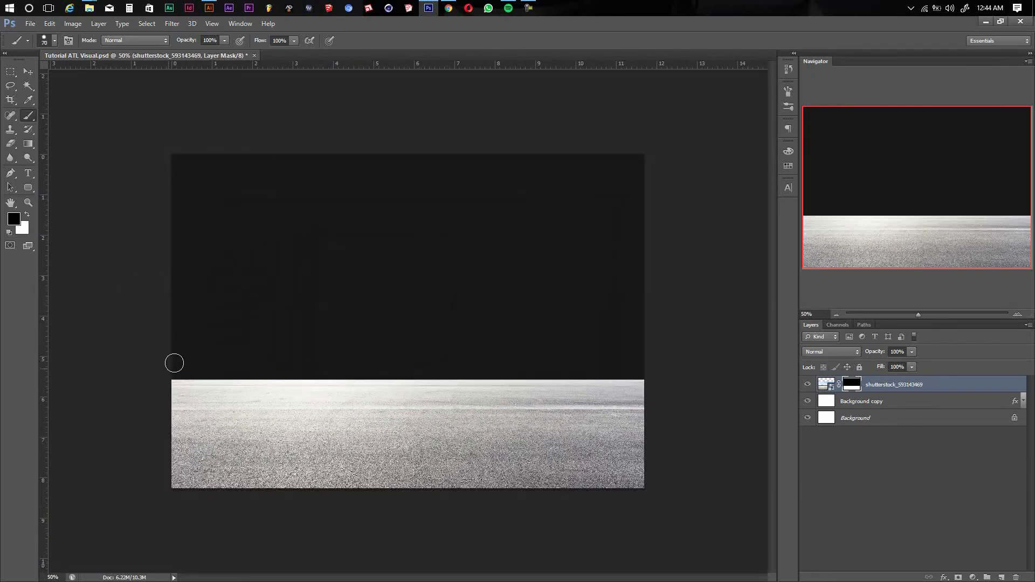
{"action": "key", "text": "v"}
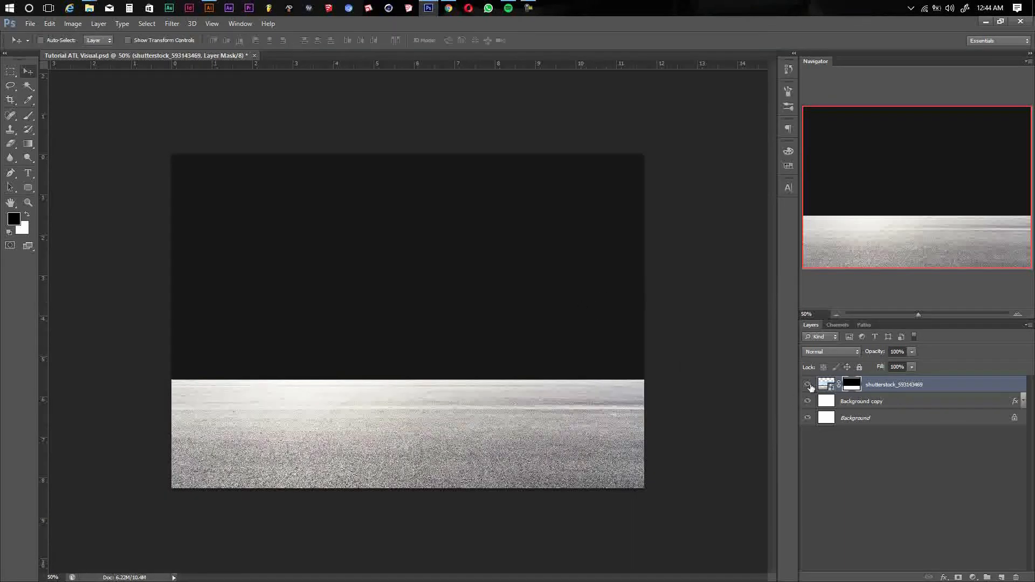
- Nudge the road photo slightly lower and add a Curves adjustment layer clipped to it
{"action": "left_click", "coordinate": [871, 388]}
{"action": "left_click_drag", "start_coordinate": [497, 351], "coordinate": [497, 357]}
{"action": "left_click", "coordinate": [973, 578]}
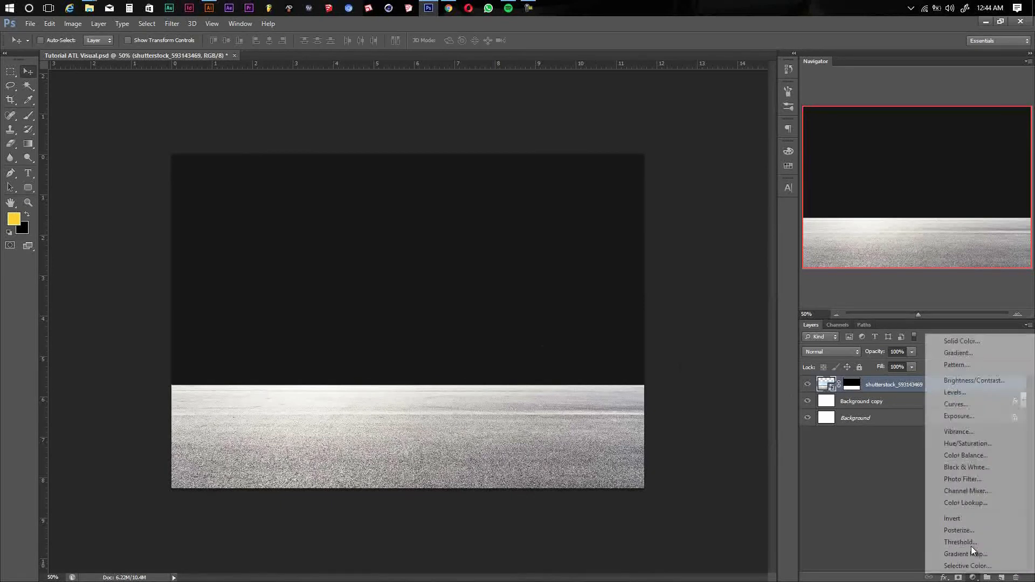
{"action": "left_click", "coordinate": [952, 404]}
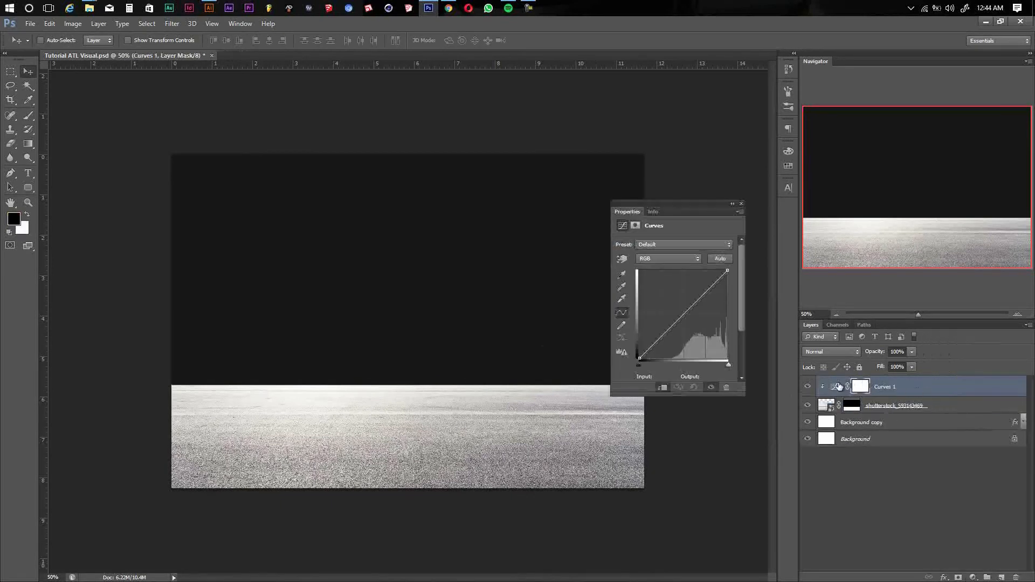
- Darken the road by bending the RGB curve down to output 77 at input 119 and output 152 at input 194
{"action": "left_click", "coordinate": [838, 386]}
{"action": "left_click_drag", "start_coordinate": [683, 314], "coordinate": [680, 332]}
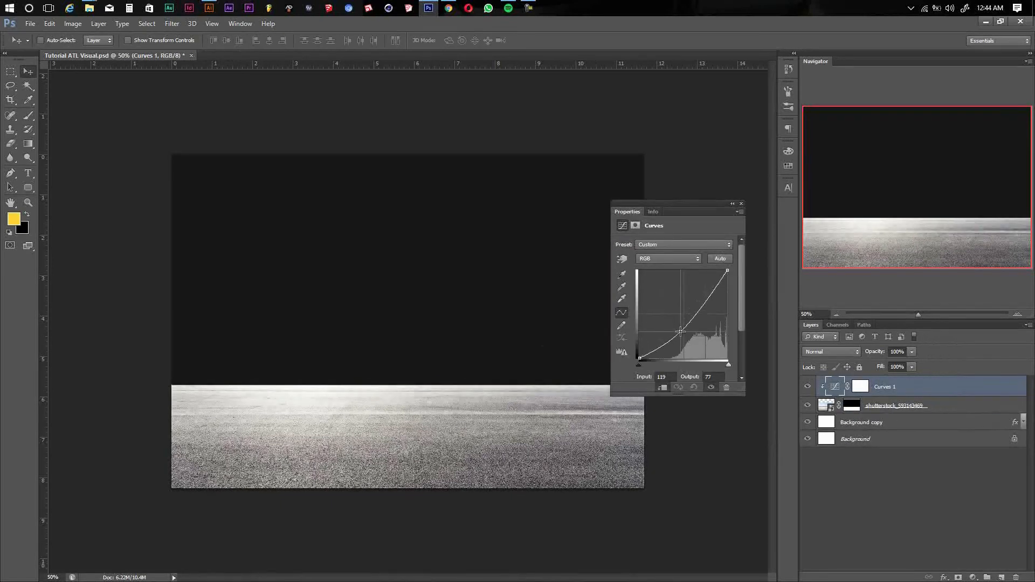
{"action": "left_click_drag", "start_coordinate": [706, 299], "coordinate": [706, 305]}
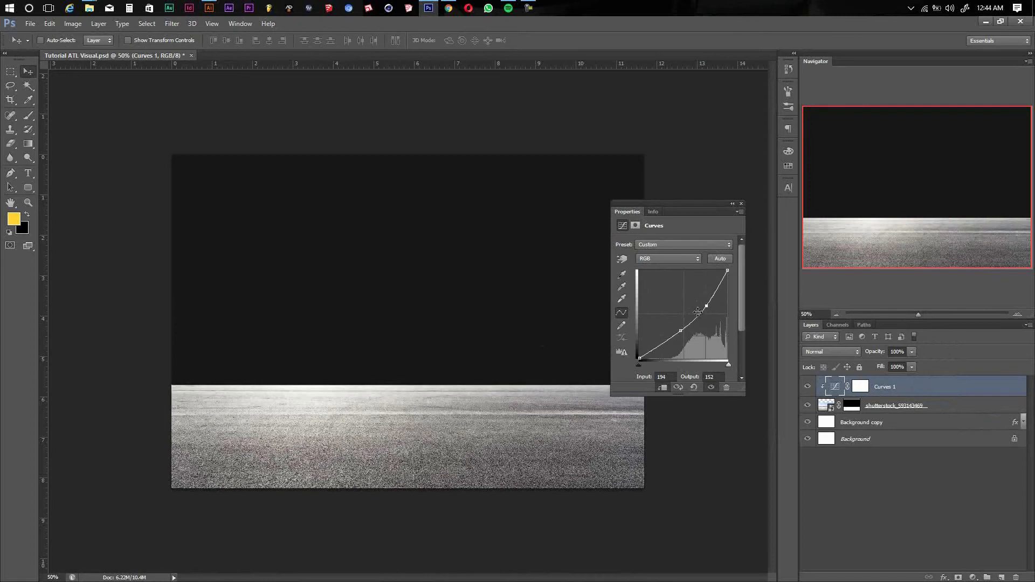
- Deepen the road's RGB curve to output 71 at input 124 and add a clipped Brightness/Contrast layer with brightness -35 and contrast -3
{"action": "left_click_drag", "start_coordinate": [662, 345], "coordinate": [682, 333]}
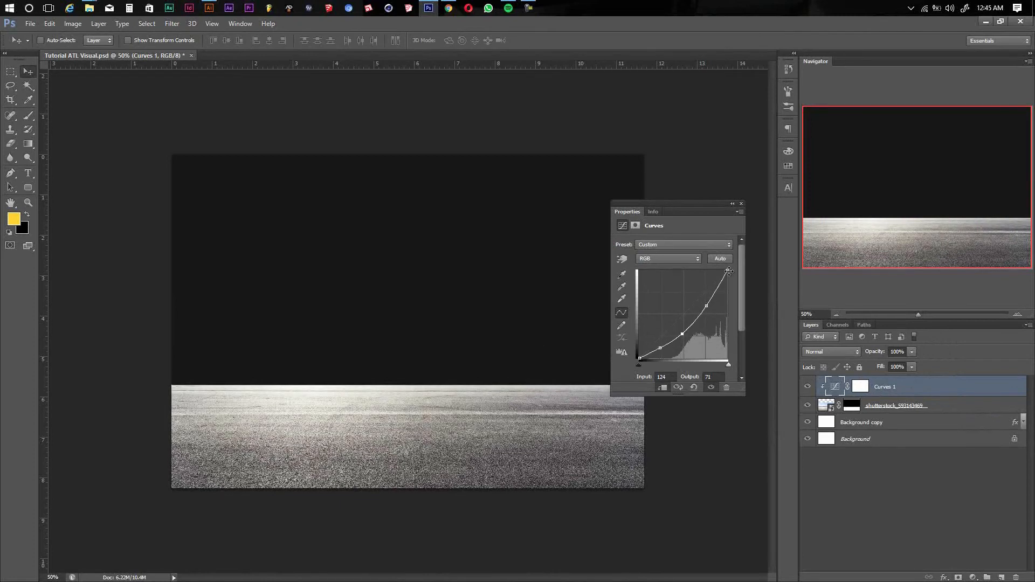
{"action": "left_click_drag", "start_coordinate": [728, 271], "coordinate": [704, 305]}
{"action": "left_click", "coordinate": [890, 404]}
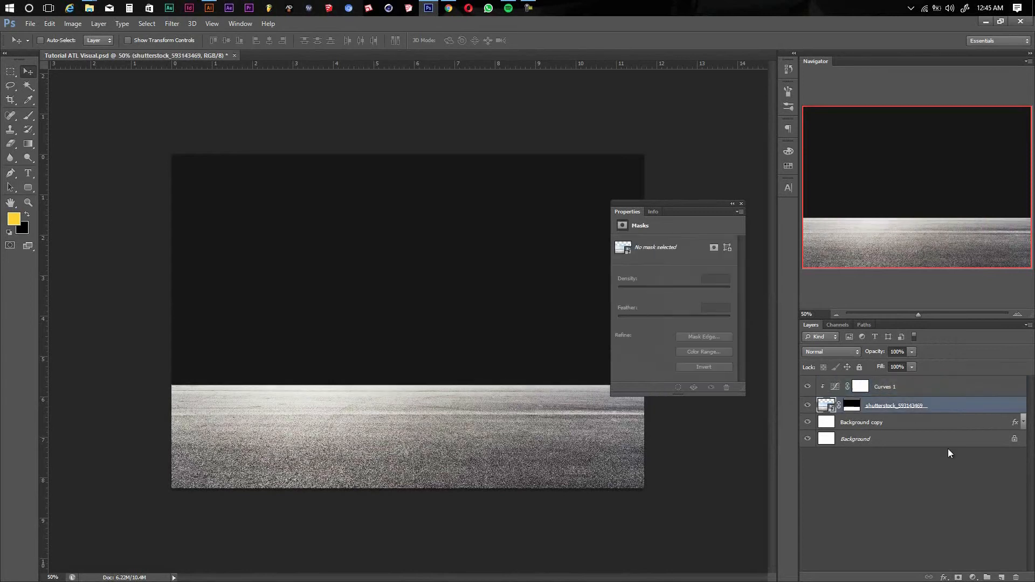
{"action": "left_click", "coordinate": [972, 575]}
{"action": "left_click", "coordinate": [949, 385]}
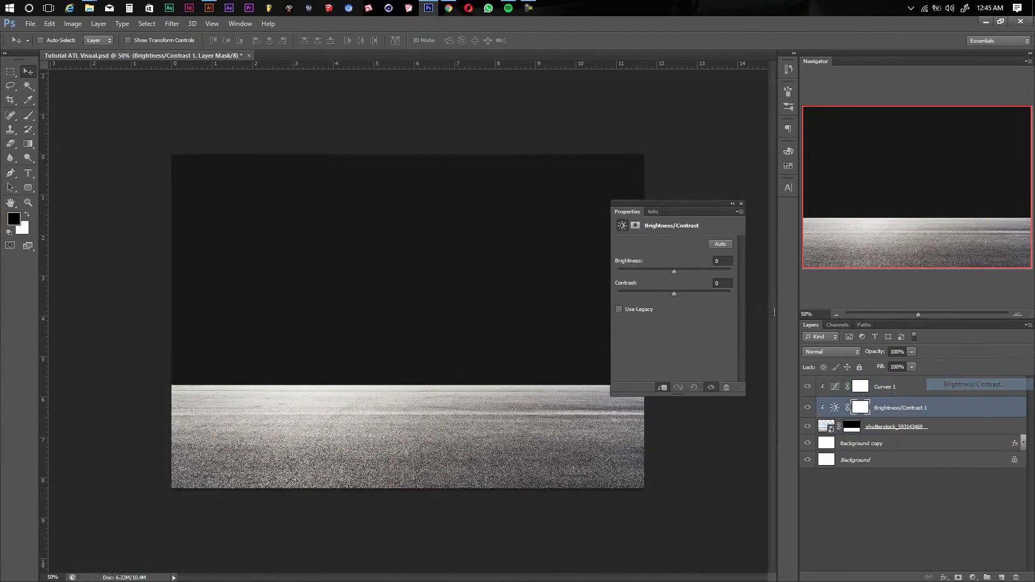
{"action": "left_click_drag", "start_coordinate": [673, 272], "coordinate": [670, 296]}
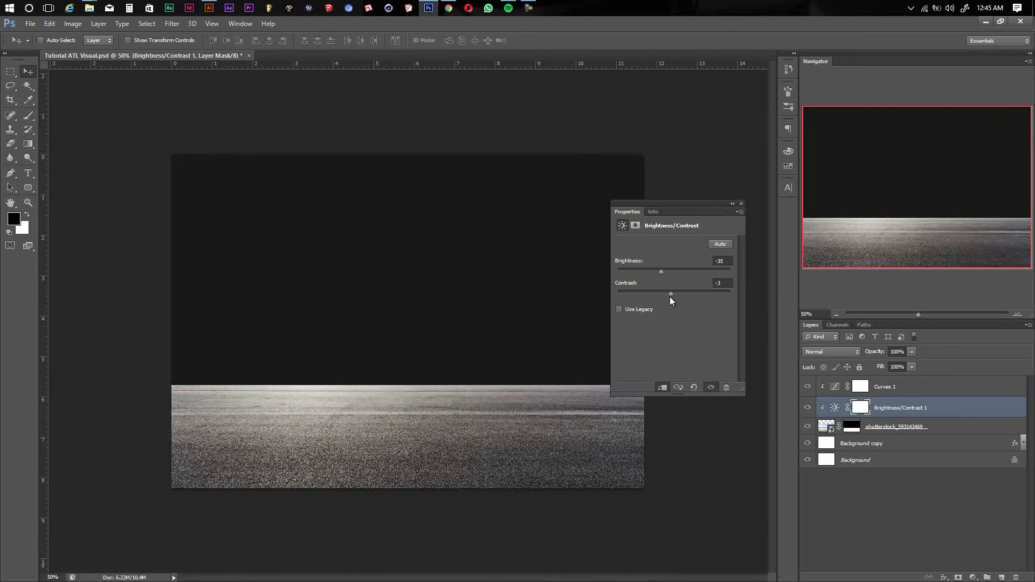
{"action": "left_click", "coordinate": [742, 204]}
- Flip the road photo horizontally, nudge it to hide the thin line at the canvas's left edge, and save the document
{"action": "left_click", "coordinate": [888, 431]}
{"action": "key", "text": "ctrl+t"}
{"action": "right_click", "coordinate": [413, 398]}
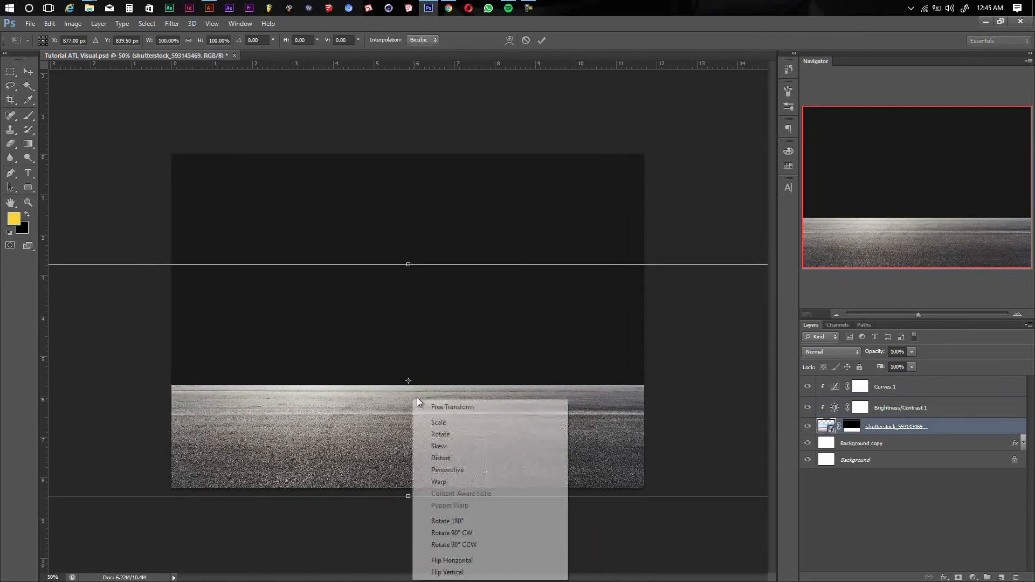
{"action": "left_click", "coordinate": [470, 561]}
{"action": "key", "text": "Return"}
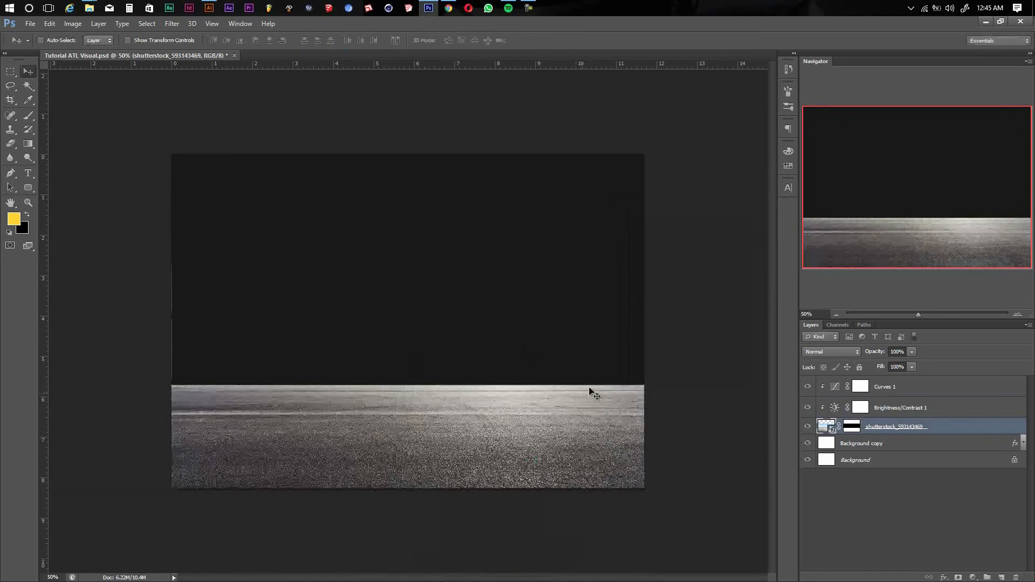
{"action": "mouse_move", "coordinate": [593, 385]}
{"action": "left_mouse_down"}
{"action": "mouse_move", "coordinate": [570, 384]}
{"action": "mouse_move", "coordinate": [586, 387]}
{"action": "mouse_move", "coordinate": [577, 391]}
{"action": "left_mouse_up"}
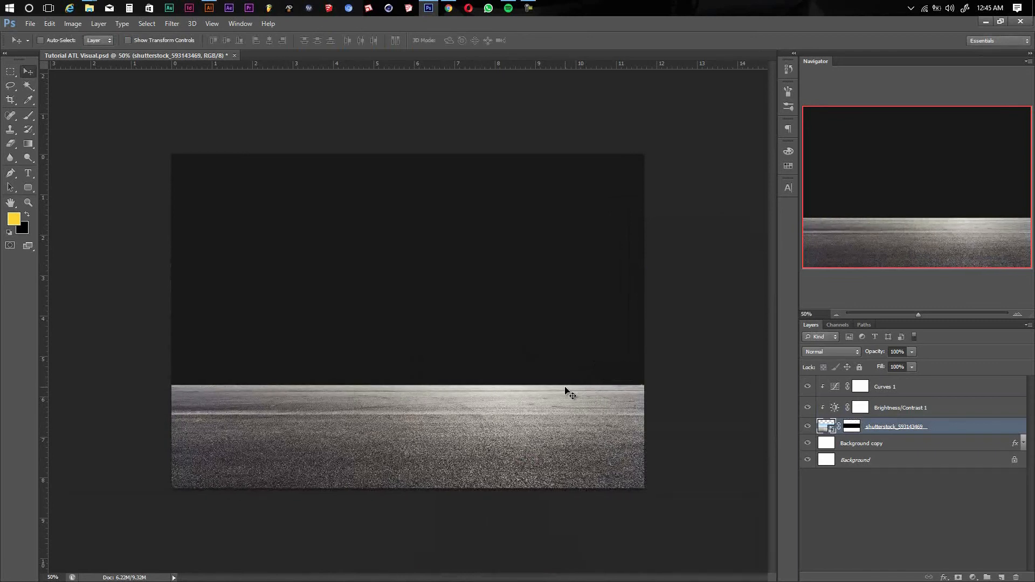
{"action": "key", "text": "ctrl+s"}
- Place the blue car photo shutterstock_1035959803.jpg from the Source folder into the document at its fitted size
{"action": "key", "text": "alt+Tab"}
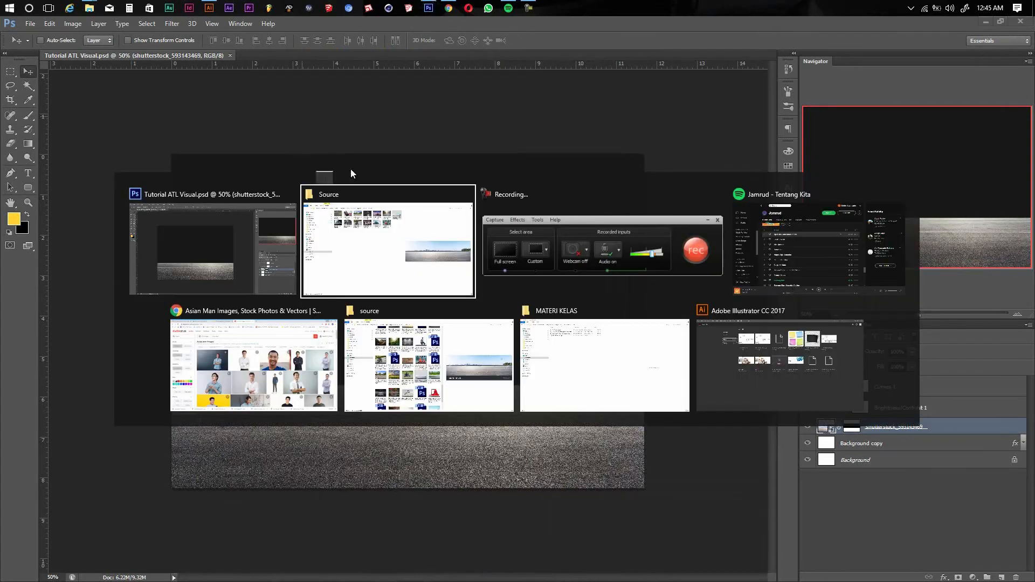
{"action": "left_click", "coordinate": [371, 188]}
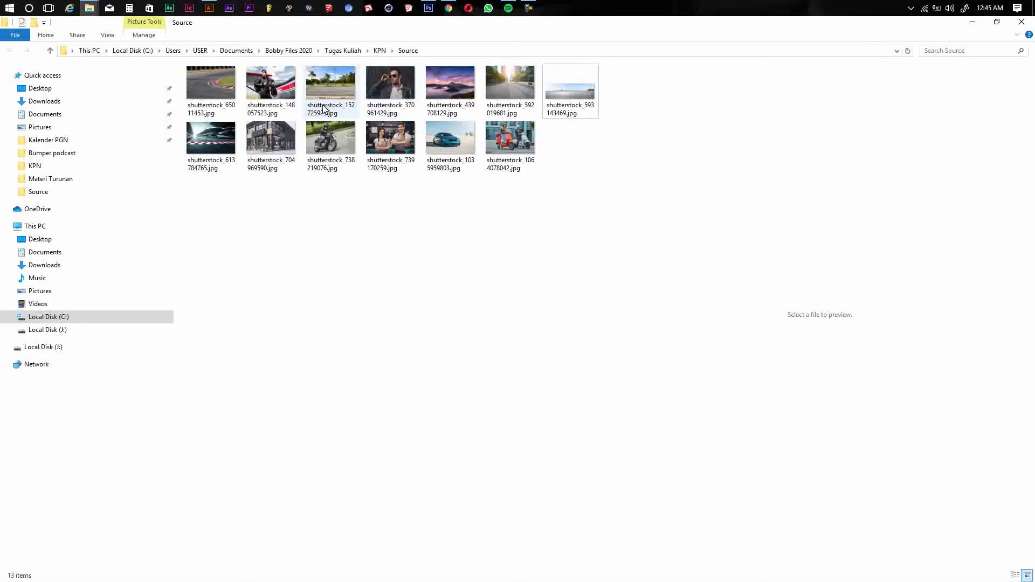
{"action": "left_click", "coordinate": [442, 144]}
{"action": "left_click_drag", "start_coordinate": [453, 148], "coordinate": [485, 195]}
{"action": "key", "text": "alt+Tab"}
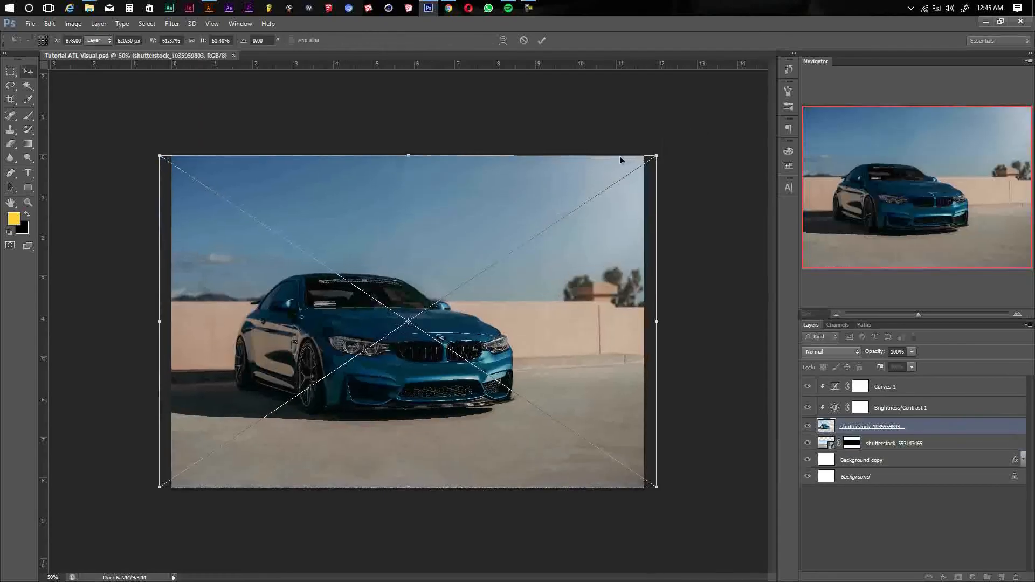
{"action": "key", "text": "Return"}
- Convert the car layer to a smart object, move it above the adjustments, and clip Curves and Brightness/Contrast to the road again
{"action": "right_click", "coordinate": [916, 427]}
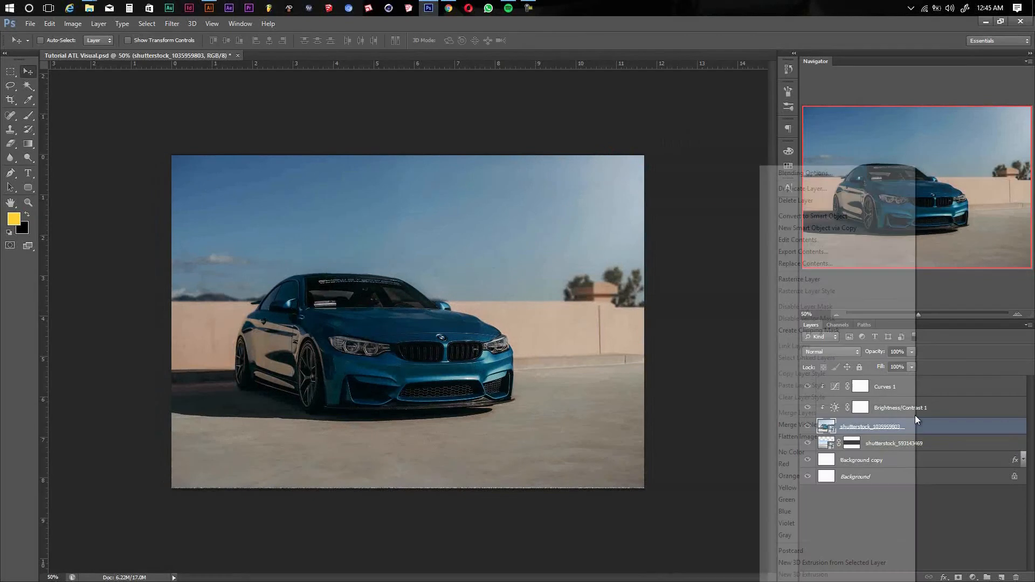
{"action": "left_click", "coordinate": [840, 216]}
{"action": "left_click_drag", "start_coordinate": [913, 425], "coordinate": [904, 381]}
{"action": "left_click", "coordinate": [907, 404]}
{"action": "left_click", "coordinate": [911, 428], "text": "shift"}
{"action": "key", "text": "ctrl+alt+g"}
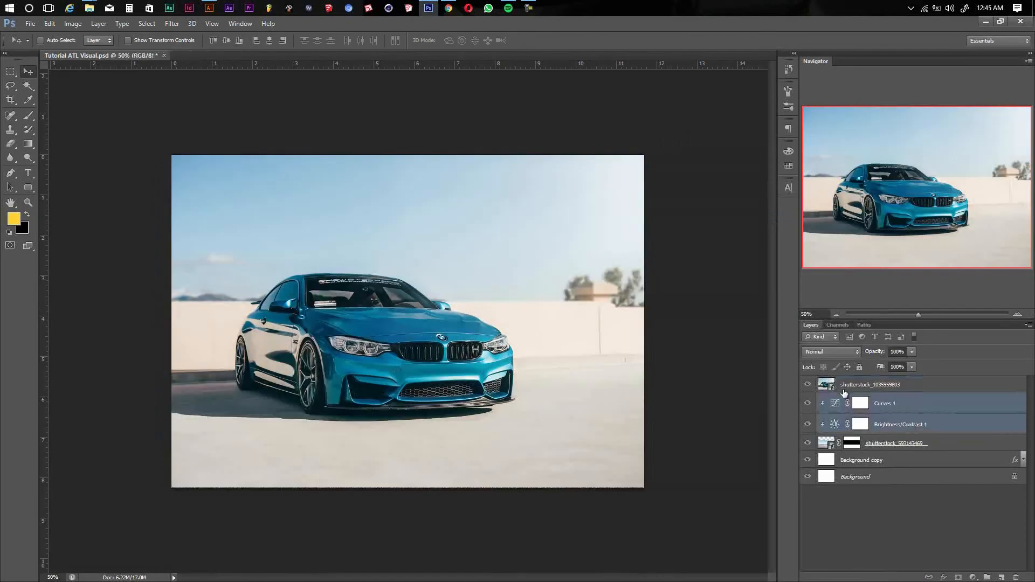
- Open the car smart object's contents for editing in their own document
{"action": "double_click", "coordinate": [827, 385]}
{"action": "left_click", "coordinate": [501, 240]}
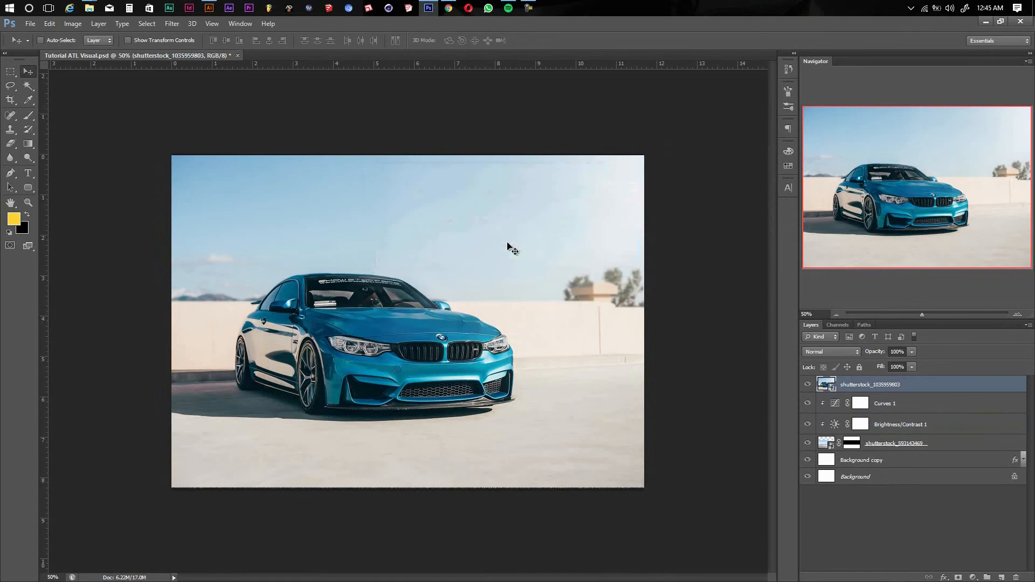
{"action": "scroll", "coordinate": [297, 297], "scroll_direction": "up", "scroll_amount": 2}
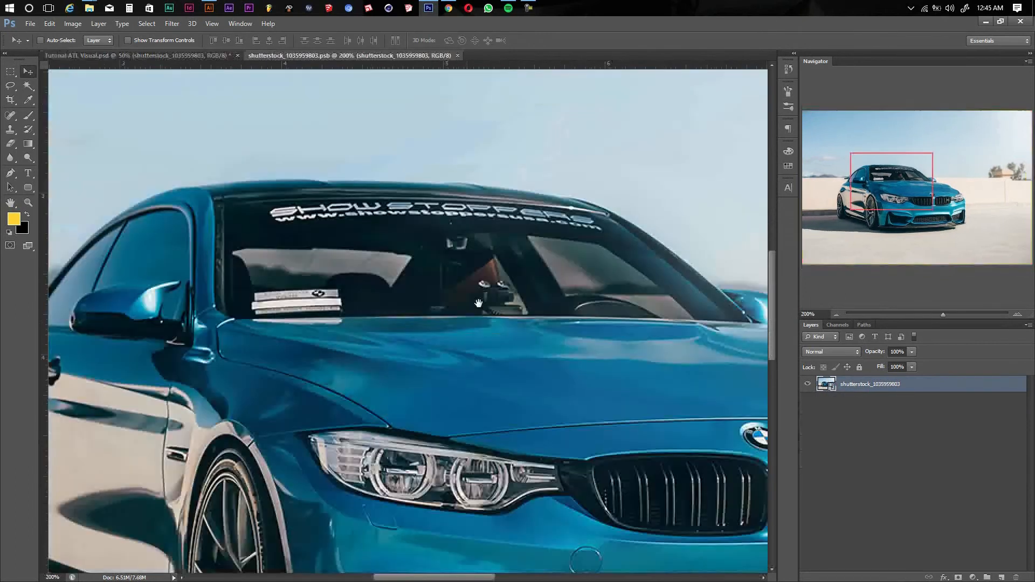
- Start a Pen tool path at the rear spoiler's tip and trace up the side window frame to the front of the roof
{"action": "left_click_drag", "start_coordinate": [48, 303], "coordinate": [358, 341]}
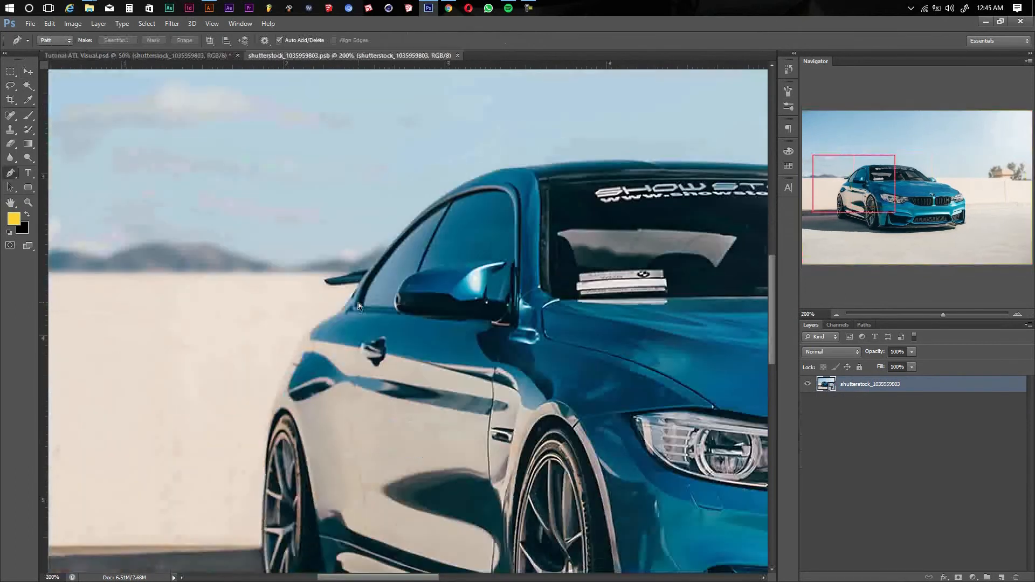
{"action": "key", "text": "ctrl+plus"}
{"action": "key", "text": "p"}
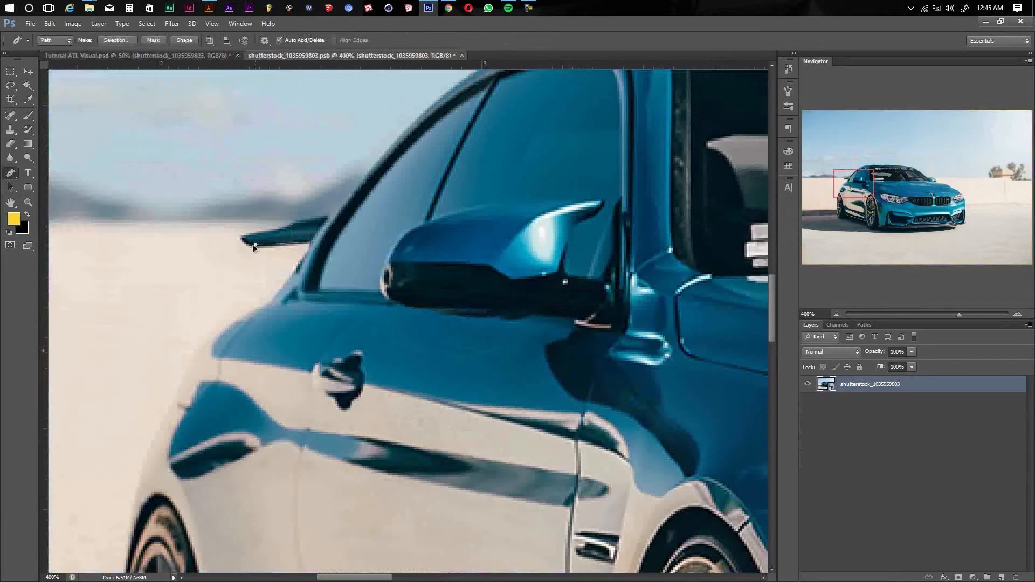
{"action": "left_click", "coordinate": [244, 237]}
{"action": "left_click_drag", "start_coordinate": [285, 230], "coordinate": [320, 242]}
{"action": "left_click_drag", "start_coordinate": [393, 154], "coordinate": [270, 263]}
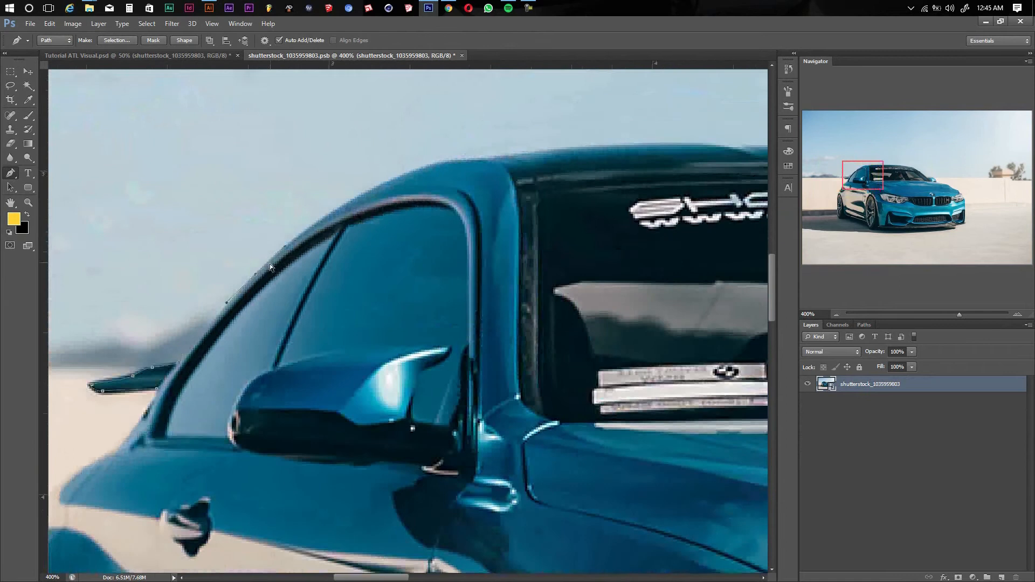
{"action": "left_click_drag", "start_coordinate": [515, 152], "coordinate": [321, 166]}
{"action": "left_click", "coordinate": [445, 162], "text": "alt"}
{"action": "left_click", "coordinate": [479, 159]}
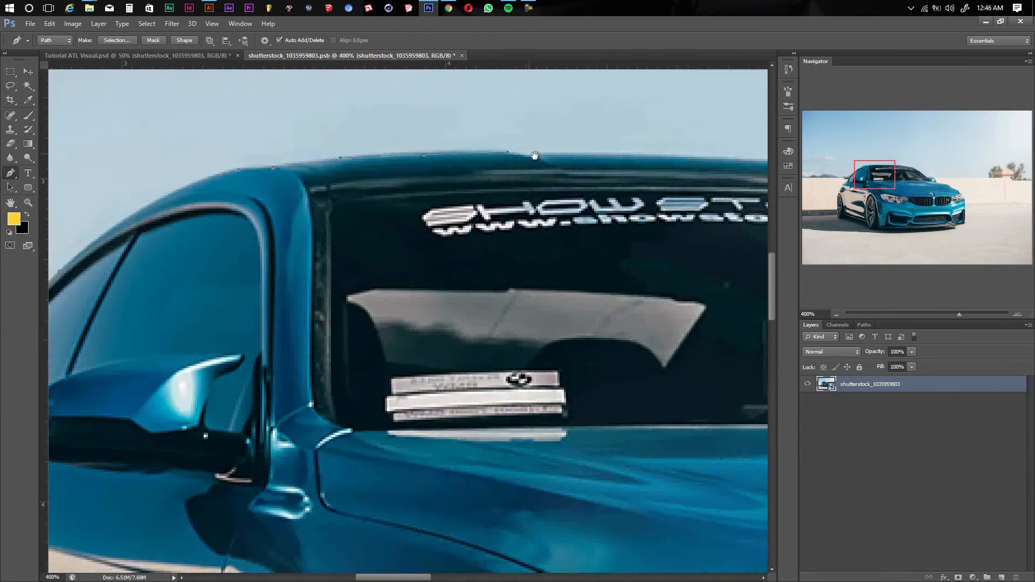
- Continue the path along the roof's upper edge and down the far windshield pillar to the door mirror
{"action": "left_click_drag", "start_coordinate": [535, 155], "coordinate": [381, 156]}
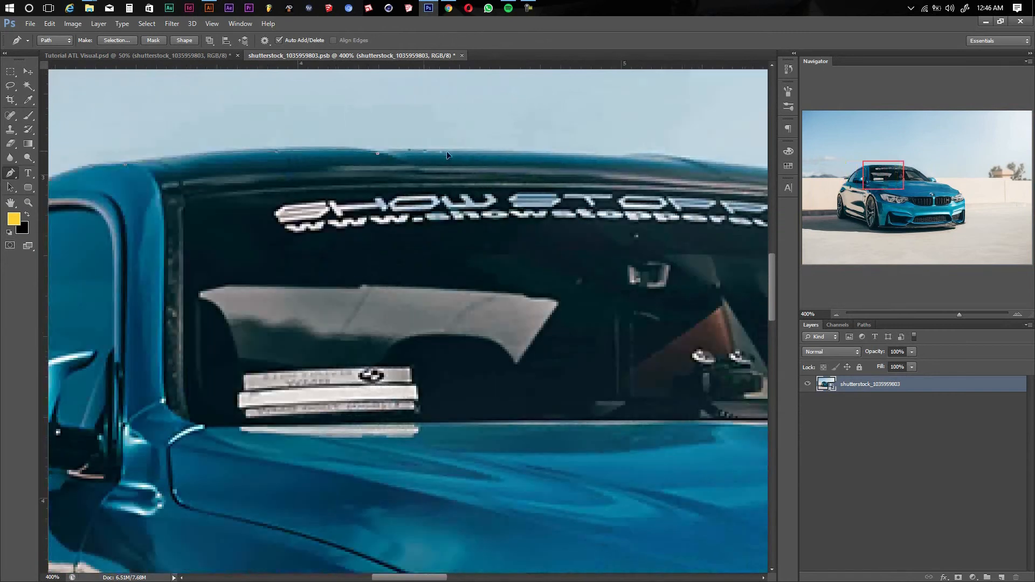
{"action": "left_click_drag", "start_coordinate": [446, 155], "coordinate": [266, 145]}
{"action": "left_click_drag", "start_coordinate": [533, 156], "coordinate": [417, 145]}
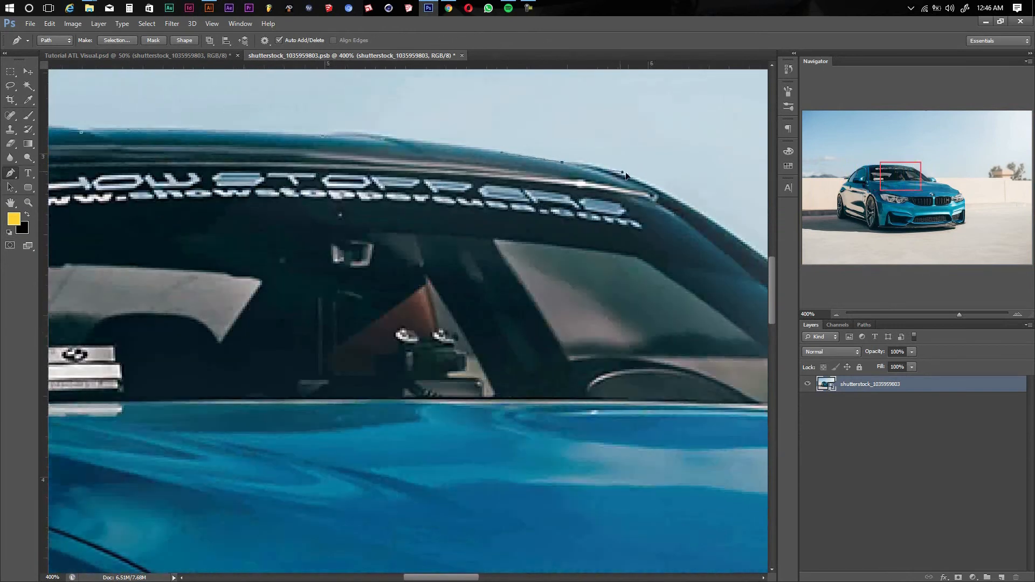
{"action": "left_click_drag", "start_coordinate": [565, 168], "coordinate": [410, 141]}
{"action": "left_click_drag", "start_coordinate": [531, 178], "coordinate": [426, 148]}
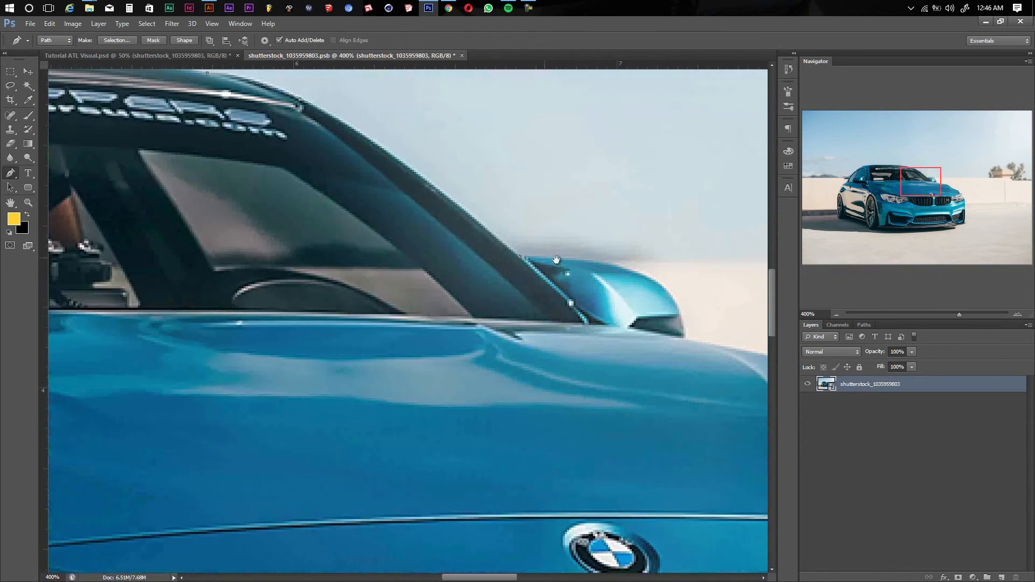
- Trace the path around the far door mirror and along the hood's edge to the far headlight
{"action": "left_click_drag", "start_coordinate": [556, 260], "coordinate": [454, 242]}
{"action": "left_click", "coordinate": [587, 322]}
{"action": "left_click_drag", "start_coordinate": [586, 323], "coordinate": [327, 227]}
{"action": "left_click_drag", "start_coordinate": [530, 280], "coordinate": [591, 302]}
{"action": "left_click", "coordinate": [555, 300]}
{"action": "left_click_drag", "start_coordinate": [554, 292], "coordinate": [505, 248]}
{"action": "left_click", "coordinate": [482, 235], "text": "alt"}
{"action": "left_click", "coordinate": [544, 290], "text": "alt"}
{"action": "left_click", "coordinate": [545, 294]}
{"action": "left_click_drag", "start_coordinate": [570, 297], "coordinate": [535, 278]}
{"action": "left_click_drag", "start_coordinate": [535, 278], "coordinate": [537, 291]}
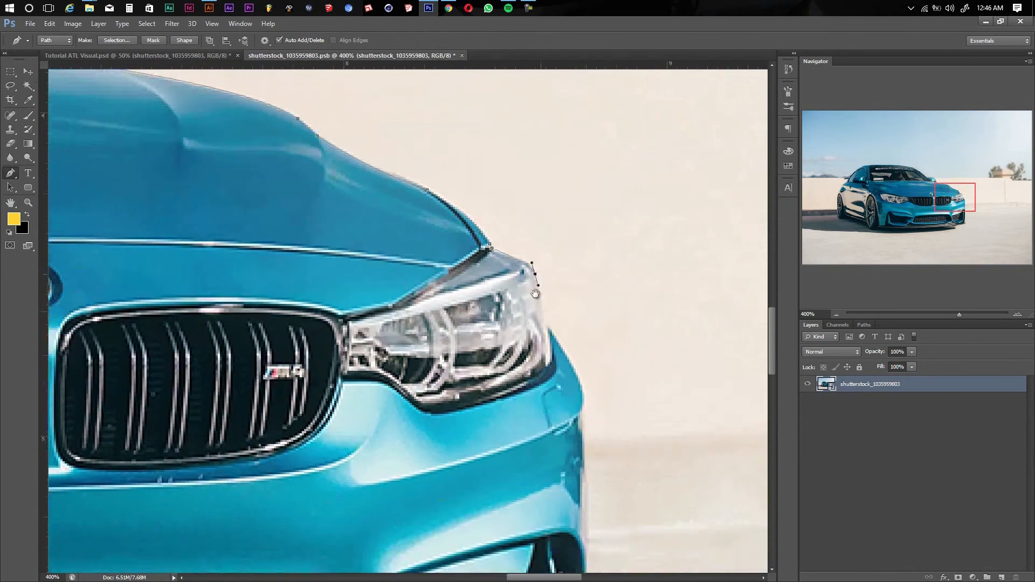
- Extend the path around the far headlight and down the outer side of the front bumper
{"action": "left_click_drag", "start_coordinate": [550, 333], "coordinate": [536, 285]}
{"action": "left_click_drag", "start_coordinate": [535, 285], "coordinate": [541, 299]}
{"action": "left_click_drag", "start_coordinate": [568, 345], "coordinate": [475, 295]}
{"action": "left_click_drag", "start_coordinate": [475, 296], "coordinate": [424, 138]}
{"action": "left_click_drag", "start_coordinate": [431, 246], "coordinate": [430, 254]}
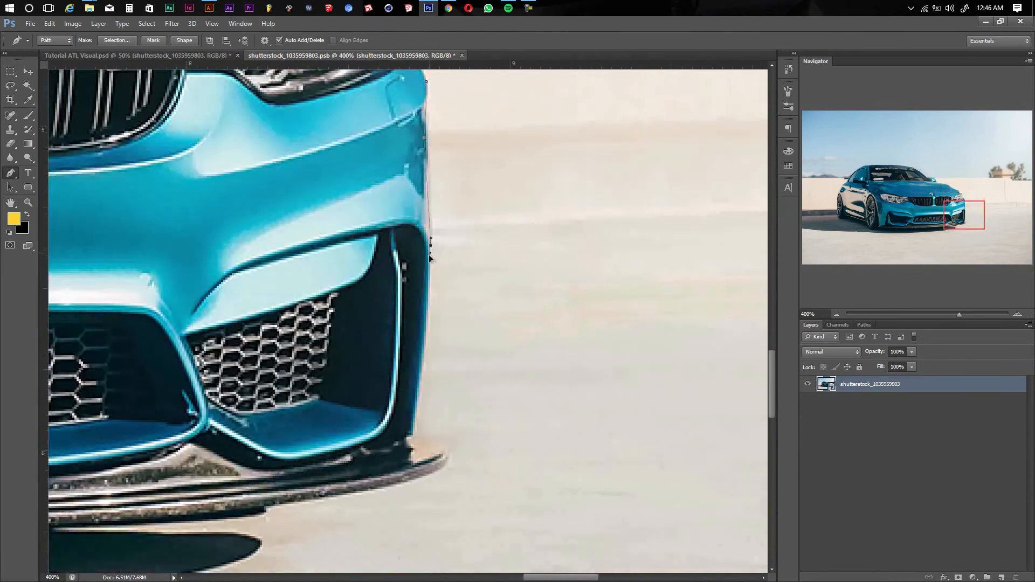
- Continue the path around the front splitter's corner and along its lower edge towards the near front wheel
{"action": "left_click", "coordinate": [412, 434]}
{"action": "left_click_drag", "start_coordinate": [446, 447], "coordinate": [475, 291]}
{"action": "left_click_drag", "start_coordinate": [431, 318], "coordinate": [400, 326]}
{"action": "left_click_drag", "start_coordinate": [431, 316], "coordinate": [493, 303]}
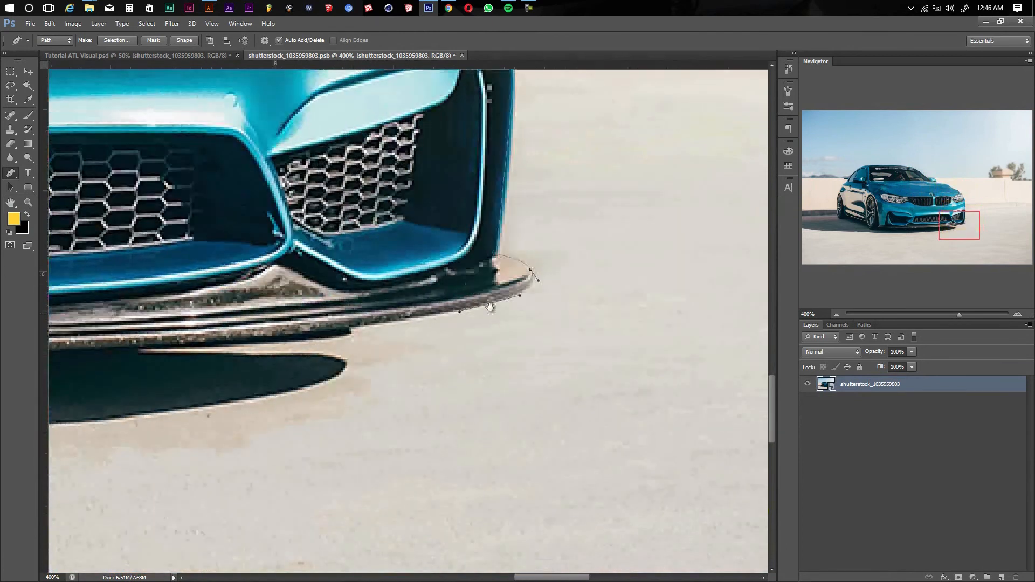
{"action": "left_click_drag", "start_coordinate": [226, 346], "coordinate": [458, 298]}
{"action": "left_click_drag", "start_coordinate": [419, 299], "coordinate": [352, 301]}
{"action": "left_click_drag", "start_coordinate": [245, 311], "coordinate": [766, 295]}
{"action": "left_click_drag", "start_coordinate": [311, 302], "coordinate": [632, 295]}
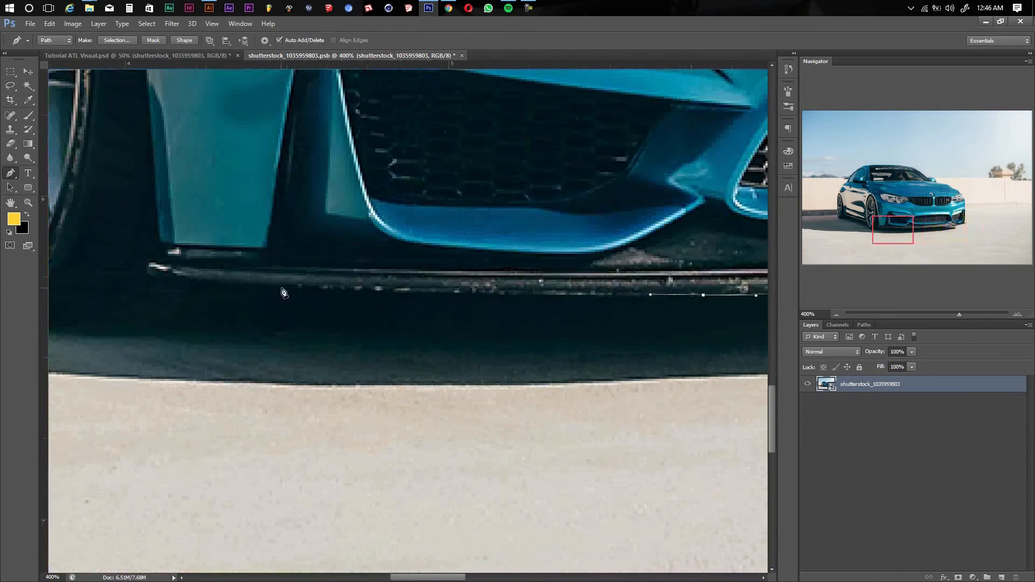
{"action": "left_click_drag", "start_coordinate": [278, 286], "coordinate": [196, 278]}
{"action": "scroll", "coordinate": [281, 296], "scroll_direction": "left", "scroll_amount": 2}
- Switch to Spotify and browse the tracks and albums on the Jamrud artist page
{"action": "left_click", "coordinate": [509, 7]}
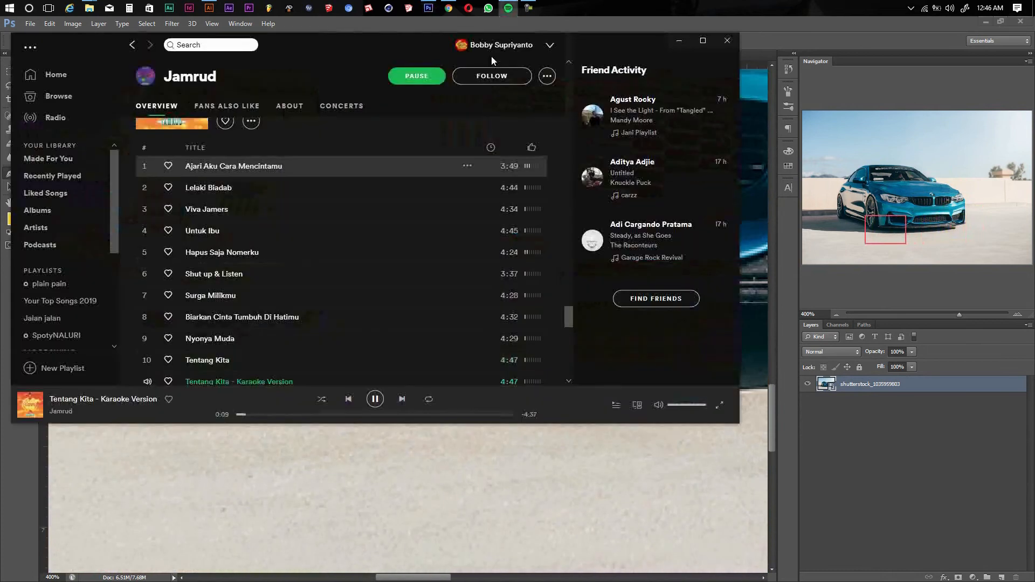
{"action": "scroll", "coordinate": [272, 332], "scroll_direction": "down", "scroll_amount": 10}
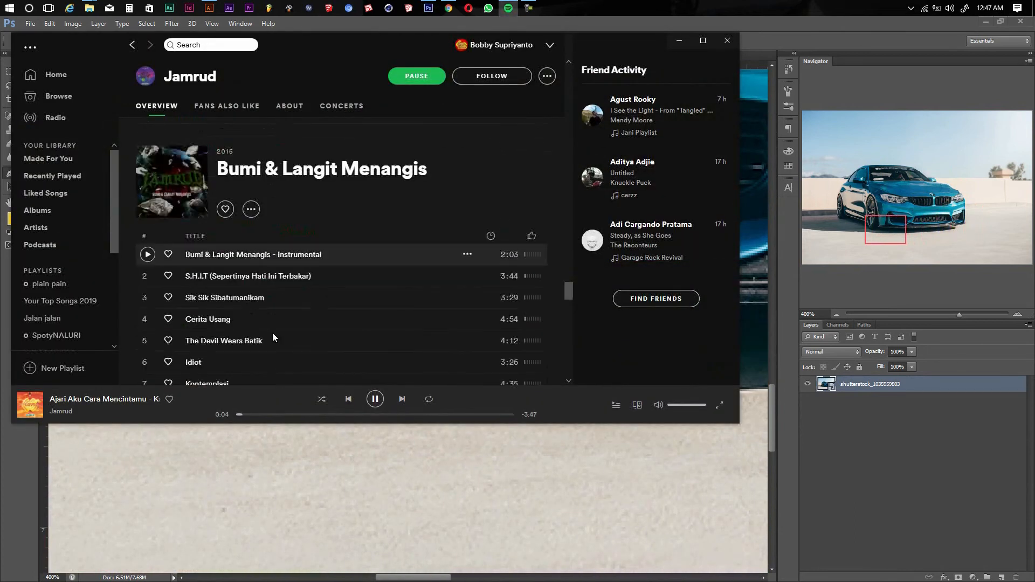
{"action": "scroll", "coordinate": [273, 332], "scroll_direction": "down", "scroll_amount": 6}
{"action": "scroll", "coordinate": [269, 333], "scroll_direction": "down", "scroll_amount": 10}
{"action": "left_click", "coordinate": [895, 463]}
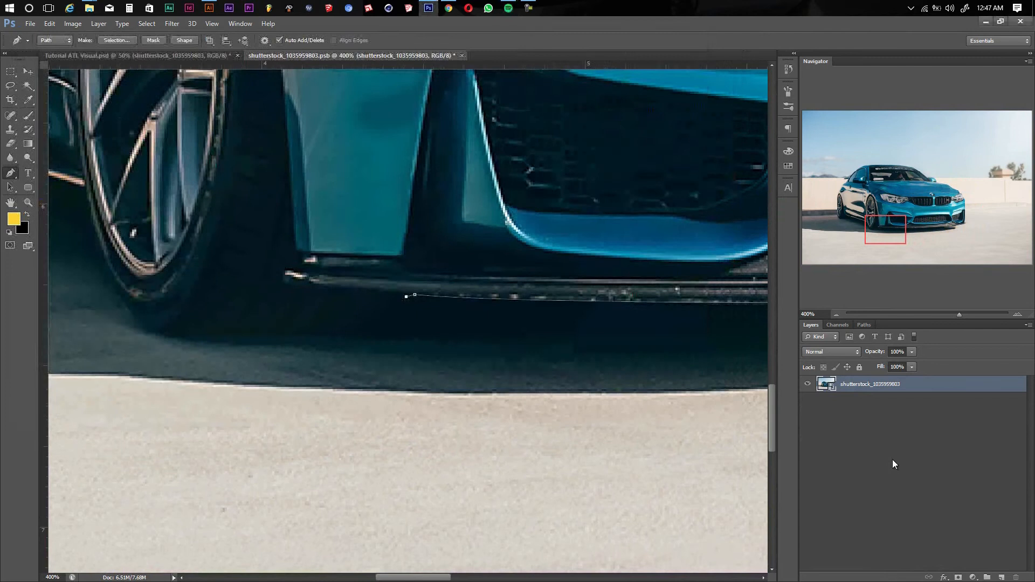
- Trace the path beneath the bumper and around the near front tyre up to the side skirt
{"action": "left_click", "coordinate": [350, 336]}
{"action": "left_click_drag", "start_coordinate": [344, 336], "coordinate": [311, 335]}
{"action": "left_click_drag", "start_coordinate": [280, 341], "coordinate": [422, 357]}
{"action": "left_click_drag", "start_coordinate": [331, 353], "coordinate": [384, 398]}
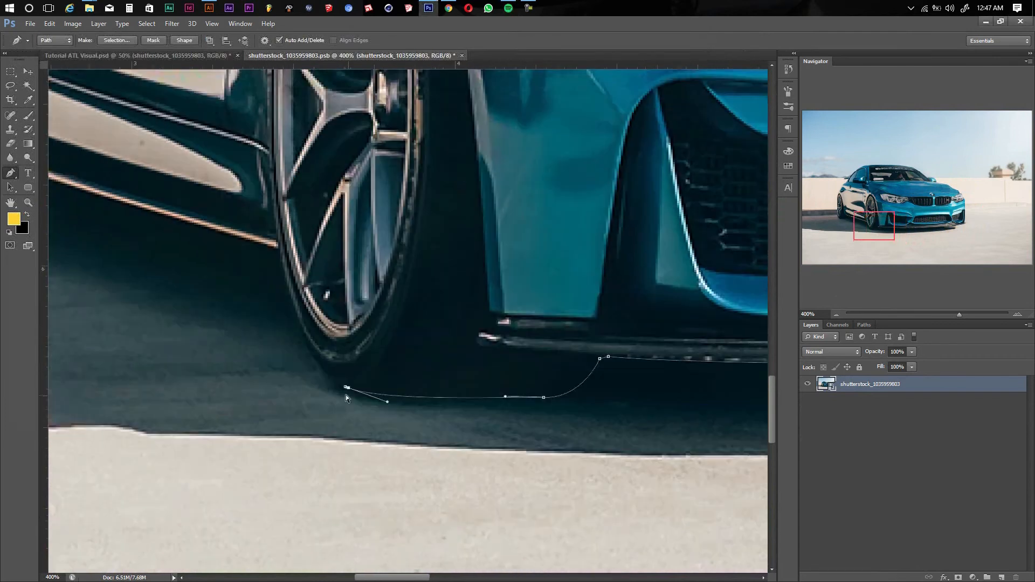
{"action": "left_click", "coordinate": [345, 387], "text": "alt"}
{"action": "left_click_drag", "start_coordinate": [282, 253], "coordinate": [264, 130]}
{"action": "left_click", "coordinate": [282, 253], "text": "alt"}
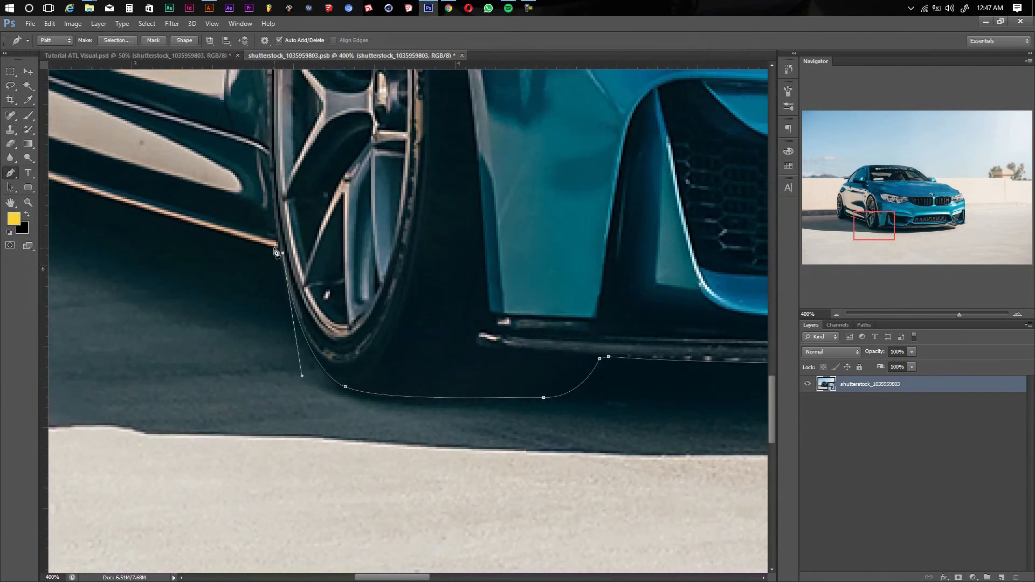
- Continue the path along the side skirt's lower edge to the bottom of the rear wheel
{"action": "left_click", "coordinate": [275, 248]}
{"action": "left_click_drag", "start_coordinate": [275, 248], "coordinate": [590, 336]}
{"action": "left_click", "coordinate": [321, 254]}
{"action": "left_click_drag", "start_coordinate": [286, 287], "coordinate": [264, 287]}
{"action": "left_click_drag", "start_coordinate": [264, 287], "coordinate": [411, 293]}
{"action": "left_click_drag", "start_coordinate": [298, 295], "coordinate": [282, 294]}
- Trace the path up around the rear tyre's outer edge to the rear fender
{"action": "left_click_drag", "start_coordinate": [245, 251], "coordinate": [231, 328]}
{"action": "left_click", "coordinate": [528, 8]}
{"action": "left_click", "coordinate": [528, 8]}
{"action": "left_click_drag", "start_coordinate": [347, 215], "coordinate": [367, 263]}
{"action": "left_click_drag", "start_coordinate": [245, 269], "coordinate": [239, 311]}
{"action": "left_click", "coordinate": [246, 269], "text": "alt"}
{"action": "left_click", "coordinate": [233, 338]}
- Trace the rear fender and body edge up to the spoiler to complete the car's outline path
{"action": "left_click_drag", "start_coordinate": [272, 234], "coordinate": [282, 216]}
{"action": "left_click_drag", "start_coordinate": [310, 168], "coordinate": [302, 364]}
{"action": "left_click", "coordinate": [371, 125]}
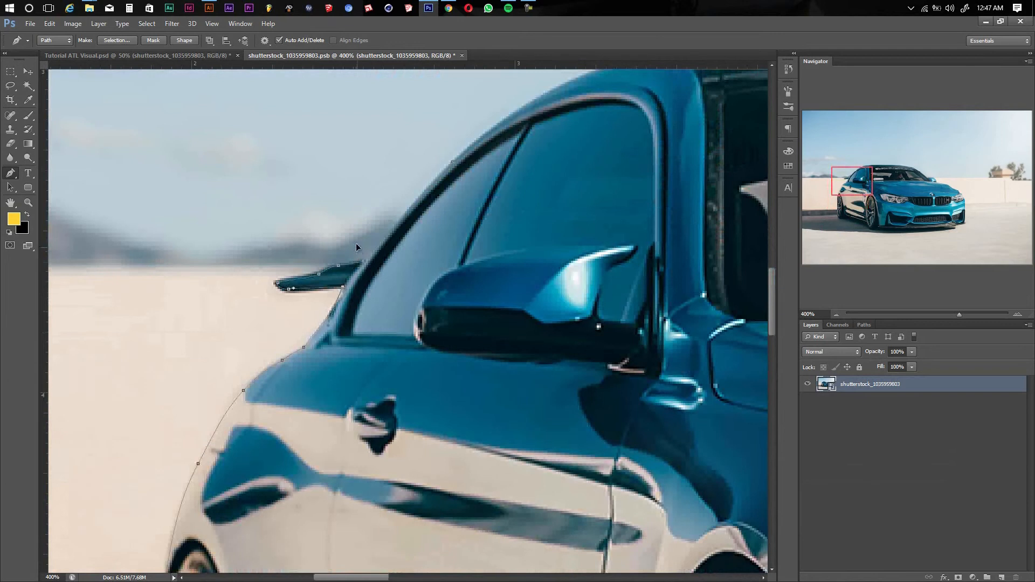
{"action": "left_click", "coordinate": [344, 288]}
- Convert the car path into an anti-aliased selection with a 0.3-pixel feather and copy the car to a new layer
{"action": "key", "text": "ctrl+Return"}
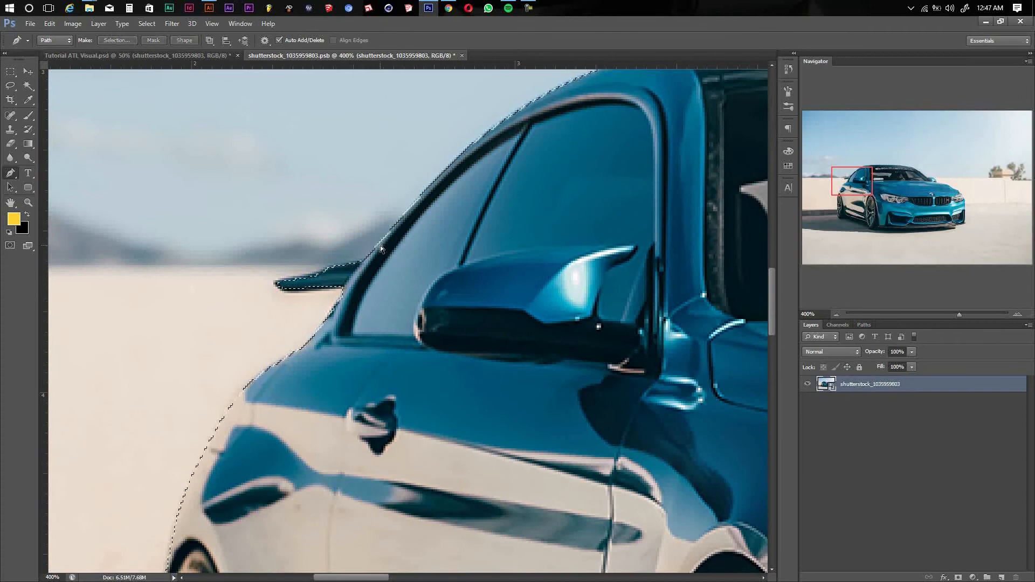
{"action": "left_click", "coordinate": [116, 40]}
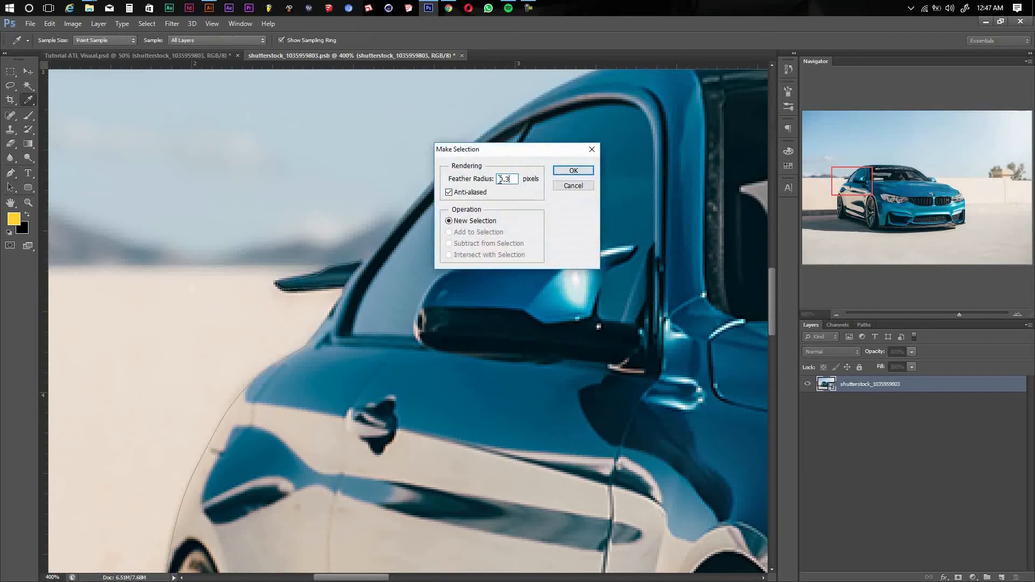
{"action": "type", "text": "0.3"}
{"action": "key", "text": "Return"}
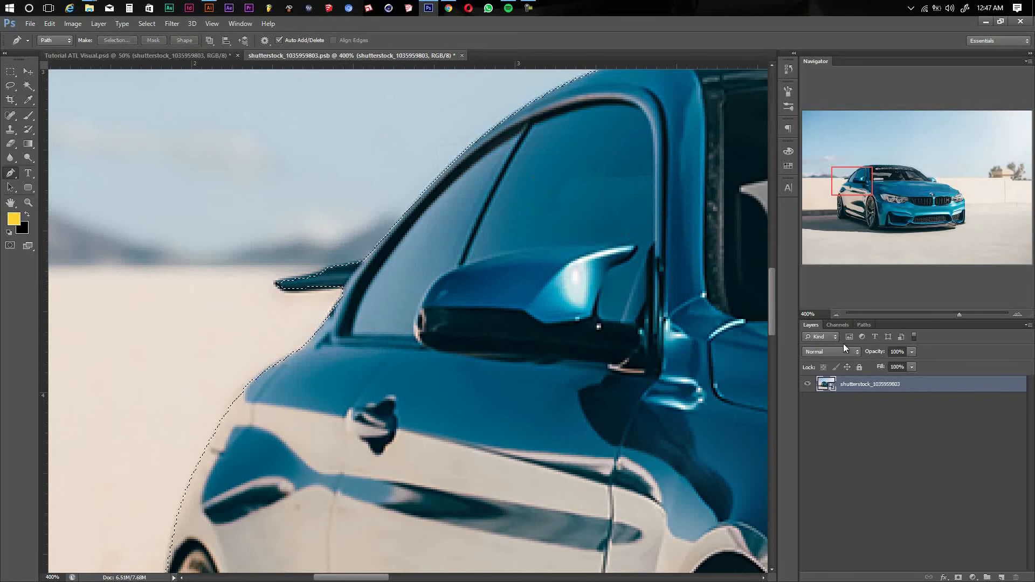
{"action": "key", "text": "ctrl+j"}
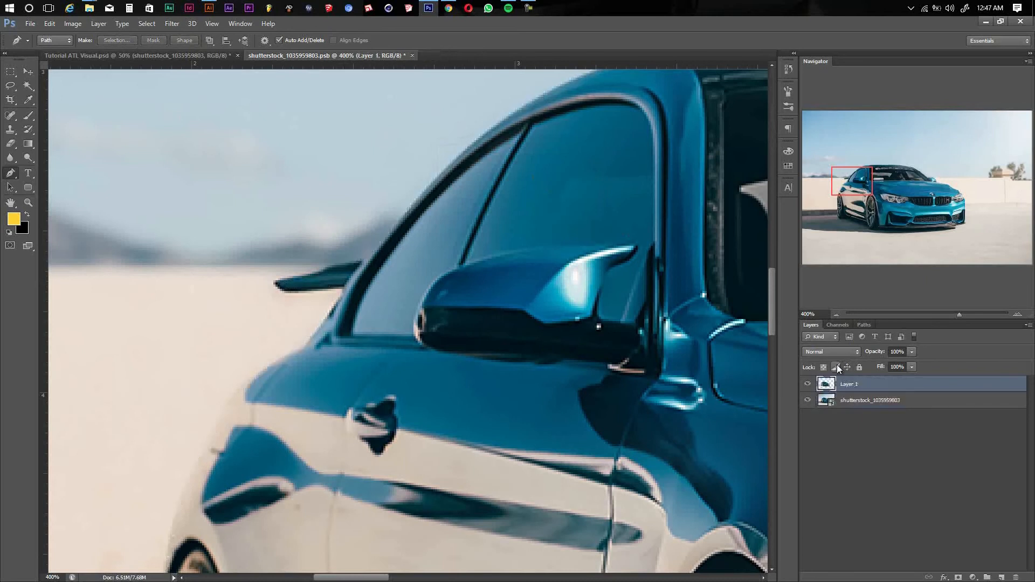
- Hide the original photo layer beneath the cut-out car, check the cutout's edges, and close the car's smart object
{"action": "key", "text": "v"}
{"action": "left_click", "coordinate": [807, 400]}
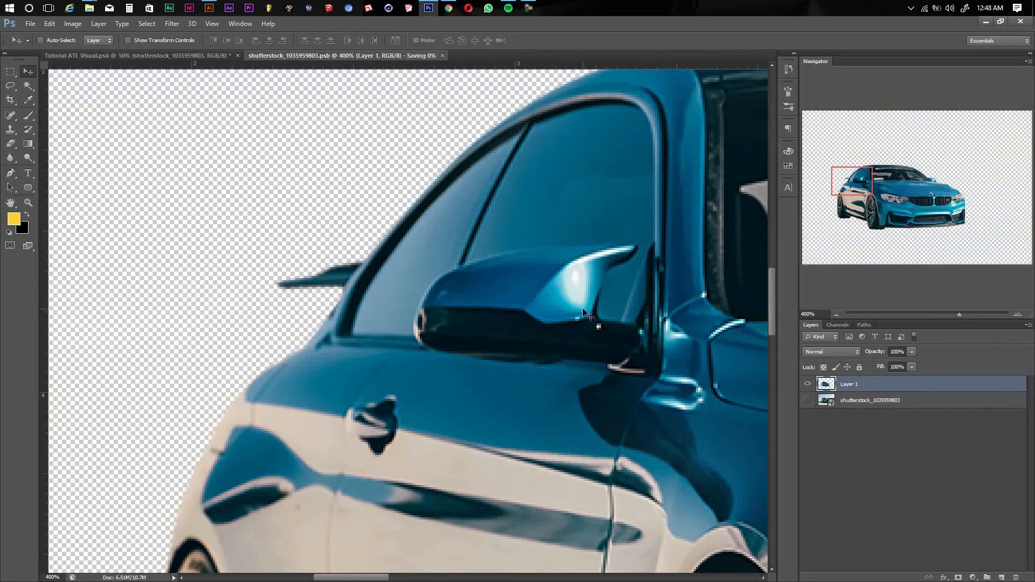
{"action": "left_click_drag", "start_coordinate": [625, 300], "coordinate": [215, 328]}
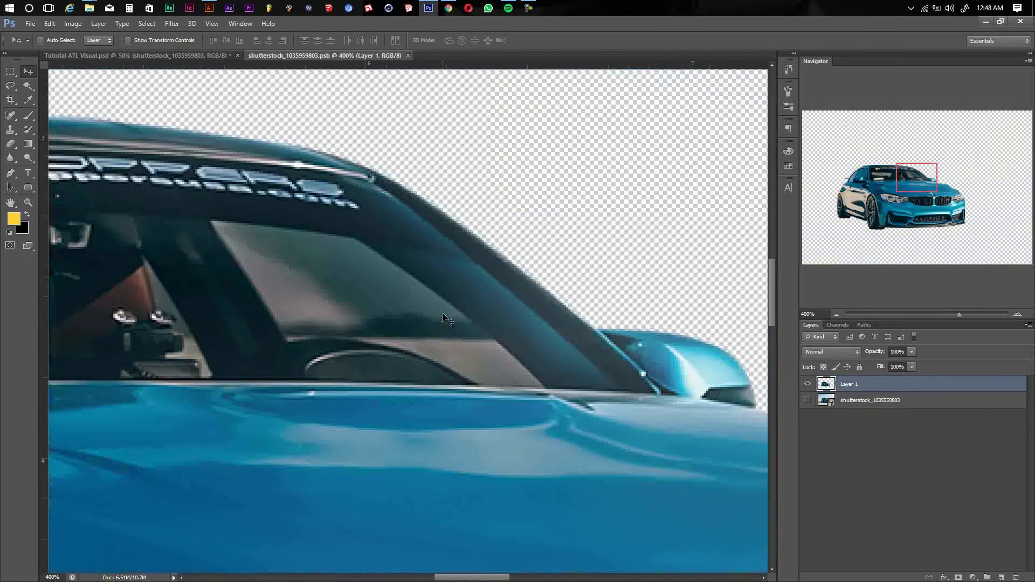
{"action": "key", "text": "ctrl+0"}
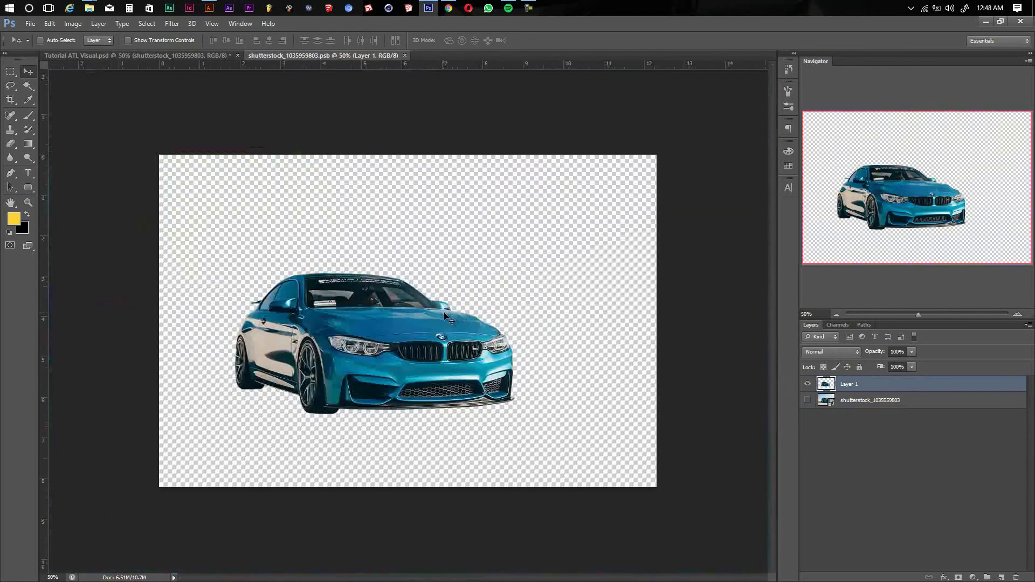
{"action": "left_click", "coordinate": [405, 55]}
- Put the car layer in a group and name the group Mobil
{"action": "key", "text": "ctrl+t"}
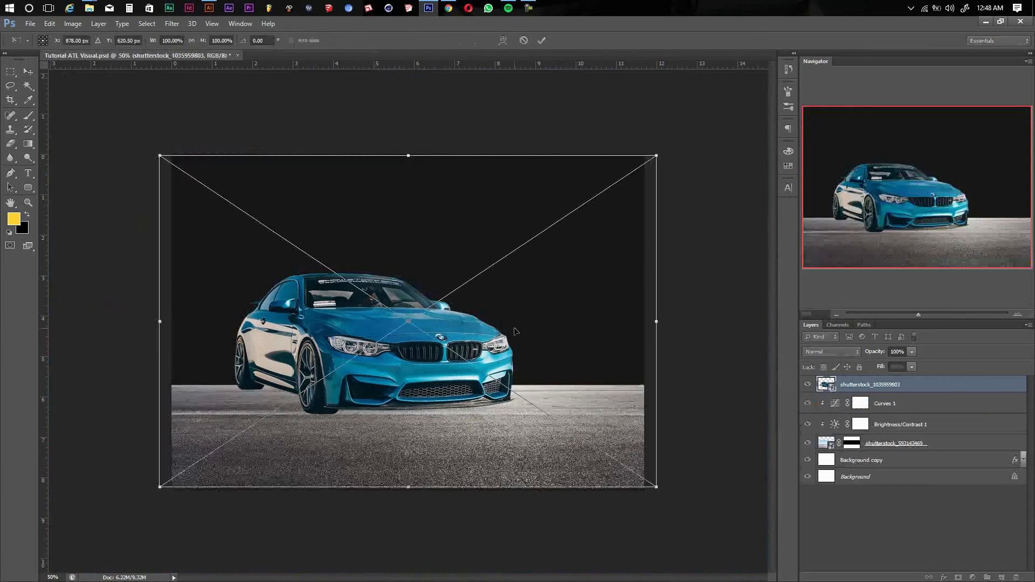
{"action": "key", "text": "Return"}
{"action": "key", "text": "ctrl+g"}
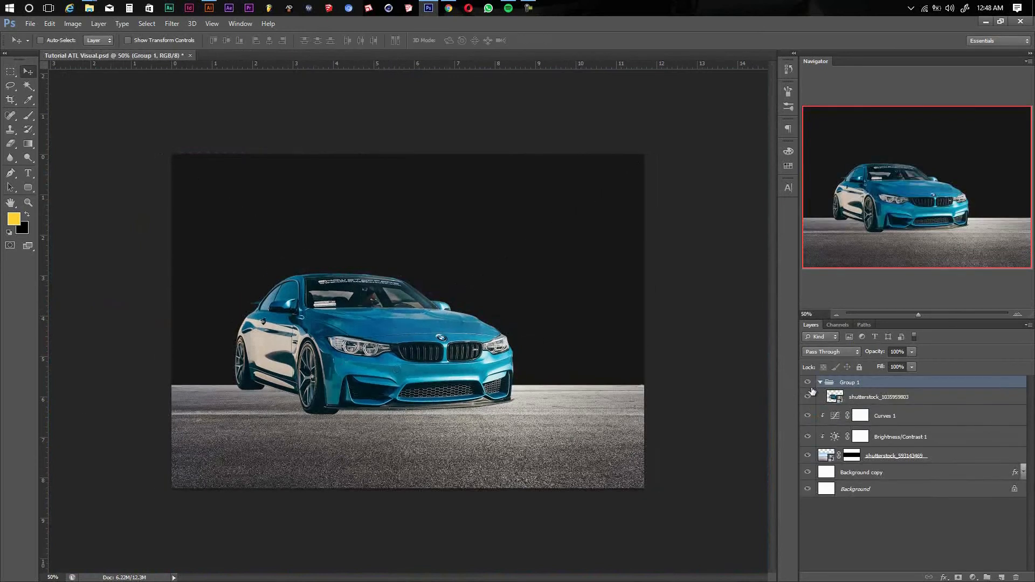
{"action": "left_click", "coordinate": [820, 383]}
{"action": "right_click", "coordinate": [844, 382]}
{"action": "left_click", "coordinate": [846, 383]}
{"action": "double_click", "coordinate": [847, 383]}
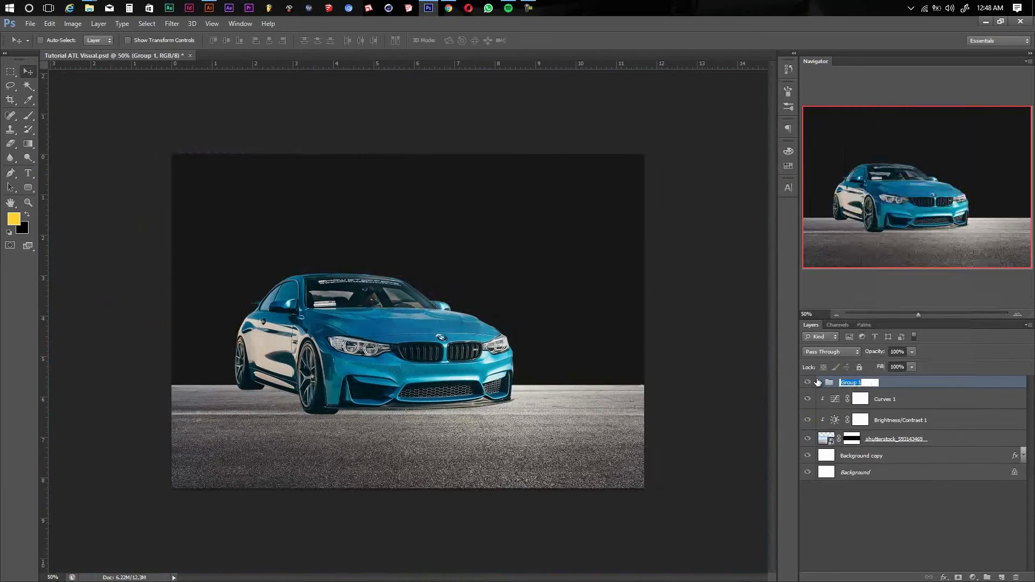
{"action": "type", "text": "Mobil"}
{"action": "key", "text": "Return"}
- Scale the Mobil group down proportionally and move the car onto the asphalt, slightly right of the canvas centre
{"action": "key", "text": "ctrl+t"}
{"action": "left_click_drag", "start_coordinate": [515, 274], "coordinate": [472, 295]}
{"action": "key", "text": "Return"}
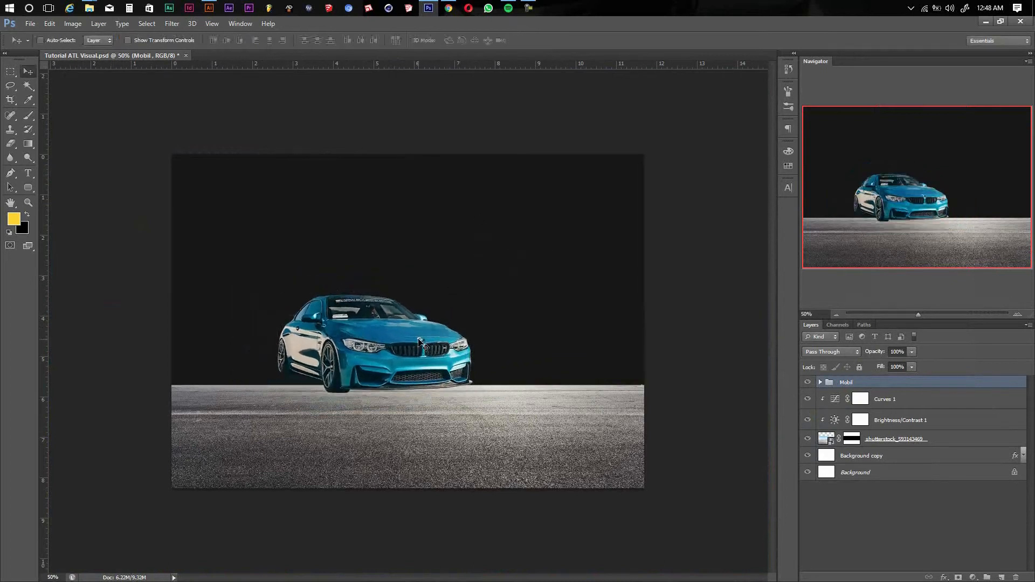
{"action": "left_click_drag", "start_coordinate": [389, 360], "coordinate": [438, 389]}
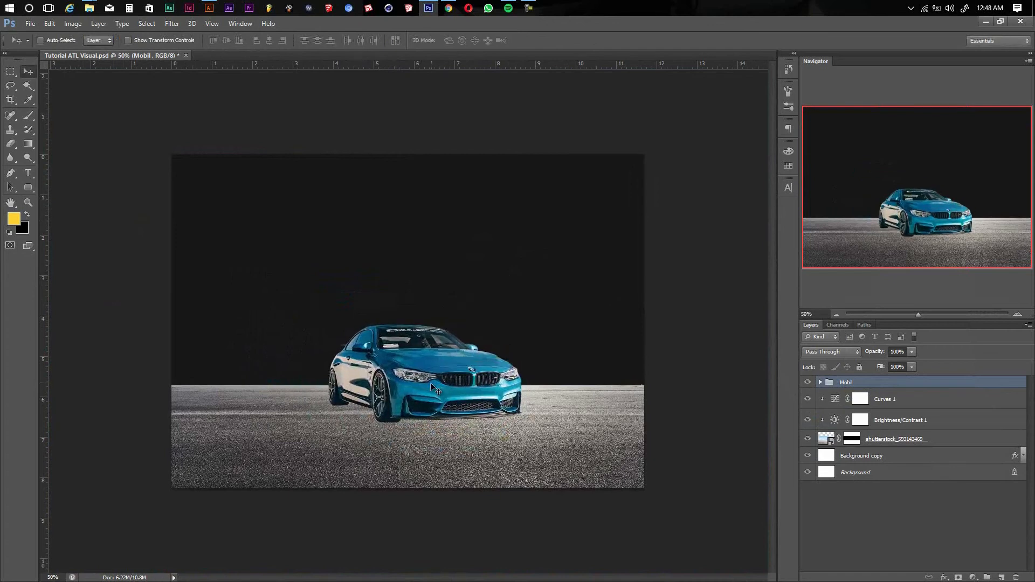
- Nudge the asphalt road layer slightly down so its horizon sits lower behind the car
{"action": "left_click", "coordinate": [869, 438]}
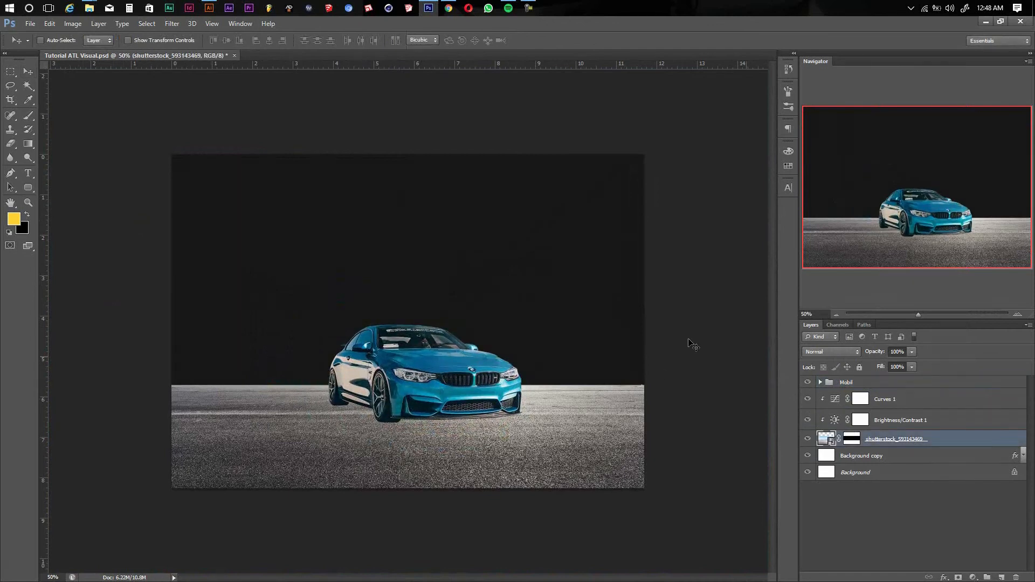
{"action": "key", "text": "ctrl+t"}
{"action": "key", "text": "shift+Down"}
{"action": "key", "text": "shift+Down"}
{"action": "key", "text": "shift+Down"}
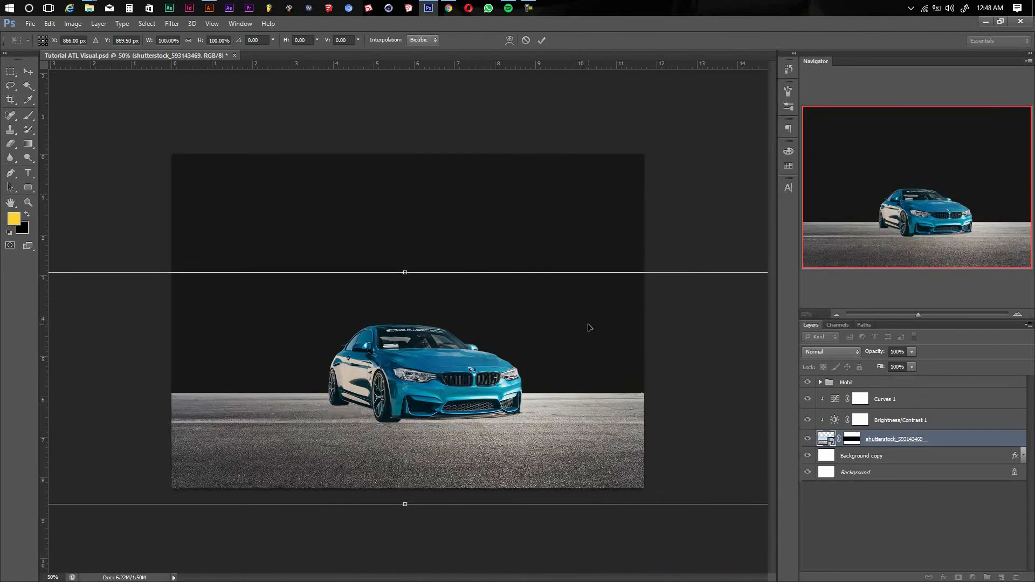
{"action": "key", "text": "Up"}
{"action": "key", "text": "Up"}
{"action": "key", "text": "Up"}
{"action": "key", "text": "Up"}
{"action": "key", "text": "Return"}
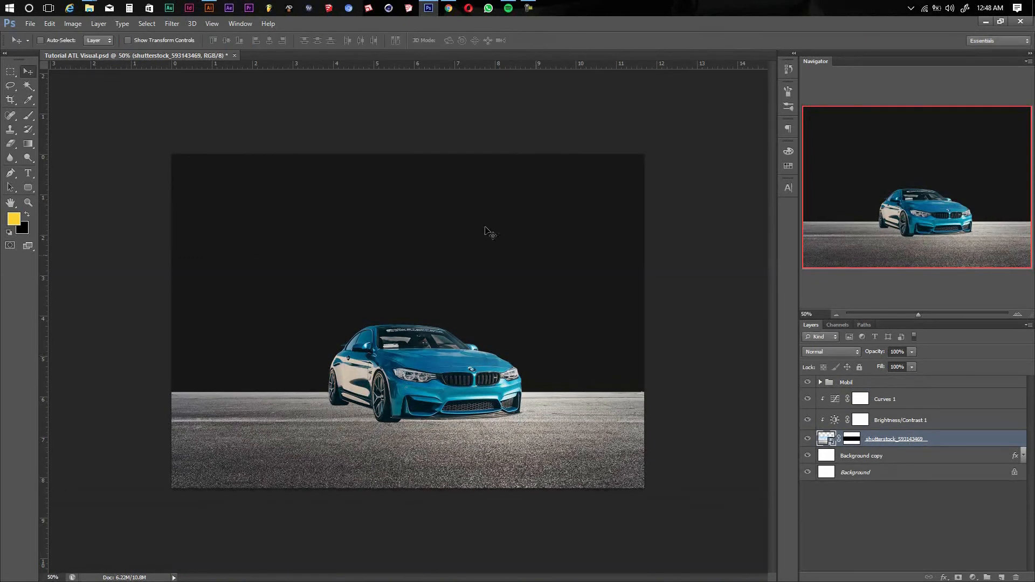
- Place shutterstock_370961429.jpg from File Explorer's Source folder into the Photoshop document, scaled to about 51.5 percent to cover the canvas
{"action": "key", "text": "alt+Tab"}
{"action": "key", "text": "alt+Tab"}
{"action": "key", "text": "alt+Tab"}
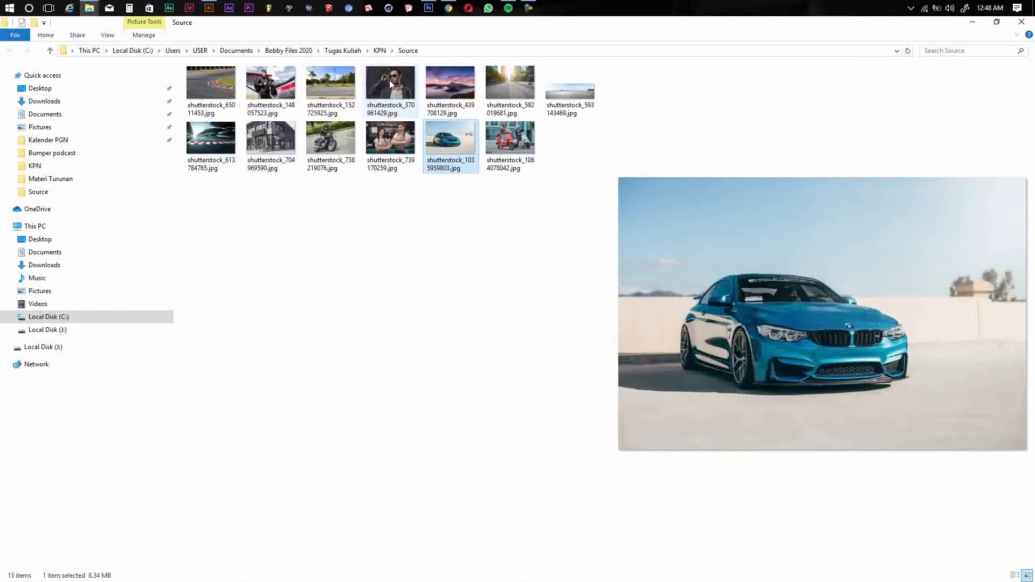
{"action": "left_click", "coordinate": [391, 88]}
{"action": "left_click_drag", "start_coordinate": [390, 88], "coordinate": [431, 295]}
{"action": "key", "text": "alt+Tab"}
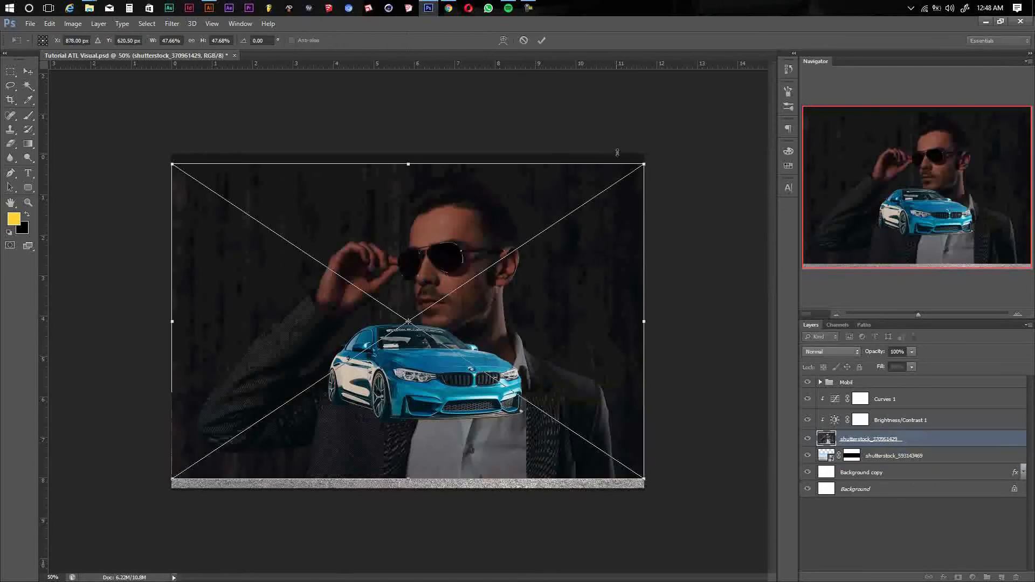
{"action": "mouse_move", "coordinate": [646, 162]}
{"action": "left_mouse_down"}
{"action": "mouse_move", "coordinate": [676, 149]}
{"action": "mouse_move", "coordinate": [663, 152]}
{"action": "left_mouse_up"}
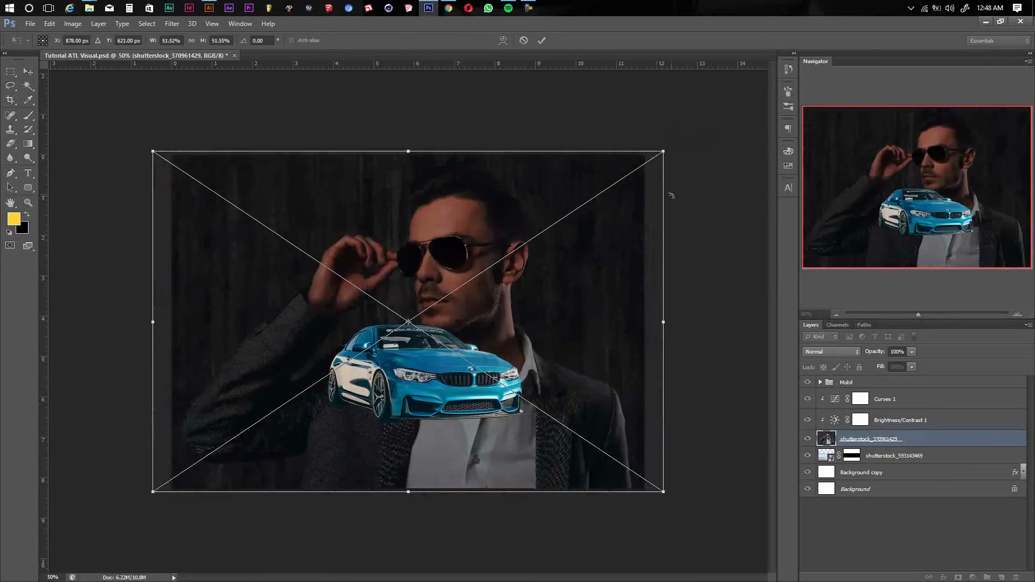
{"action": "key", "text": "Return"}
- Convert the man's photo layer to a smart object and move it above Curves 1, directly below the Mobil group
{"action": "right_click", "coordinate": [915, 439]}
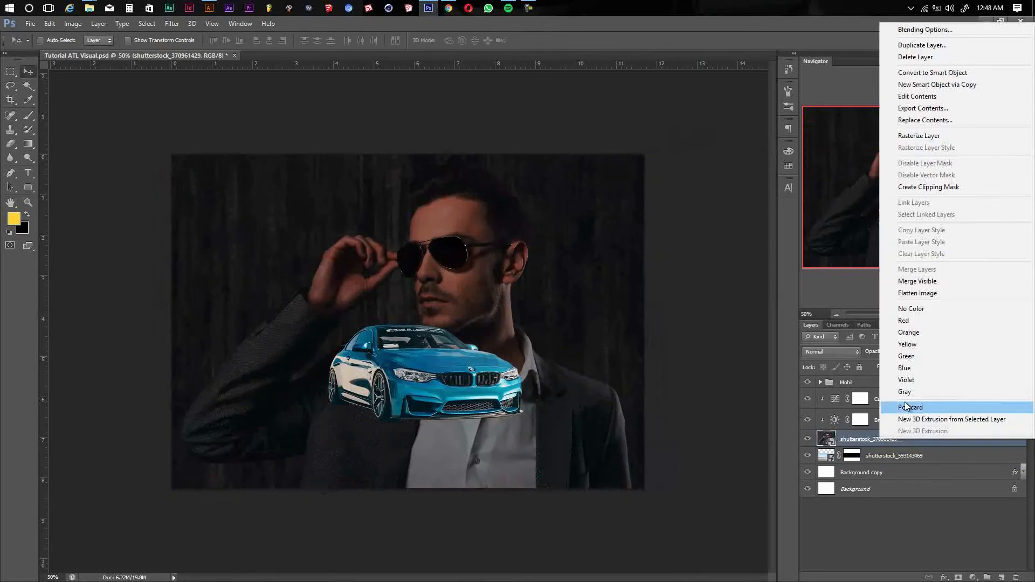
{"action": "left_click", "coordinate": [889, 73]}
{"action": "left_click_drag", "start_coordinate": [895, 440], "coordinate": [895, 404]}
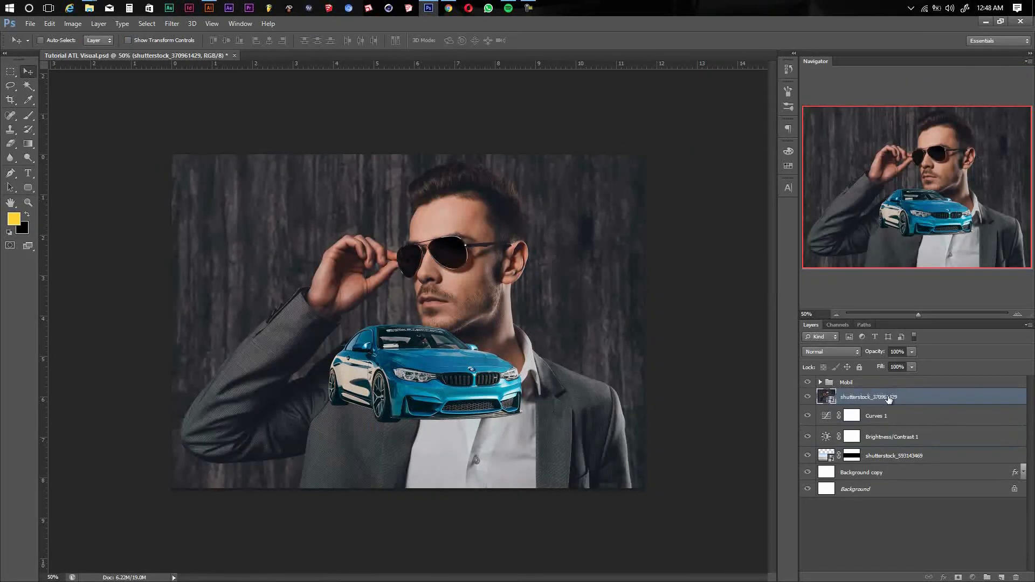
- Open the man's smart object contents, with a duplicate of the photo layer, and save the document
{"action": "double_click", "coordinate": [835, 400]}
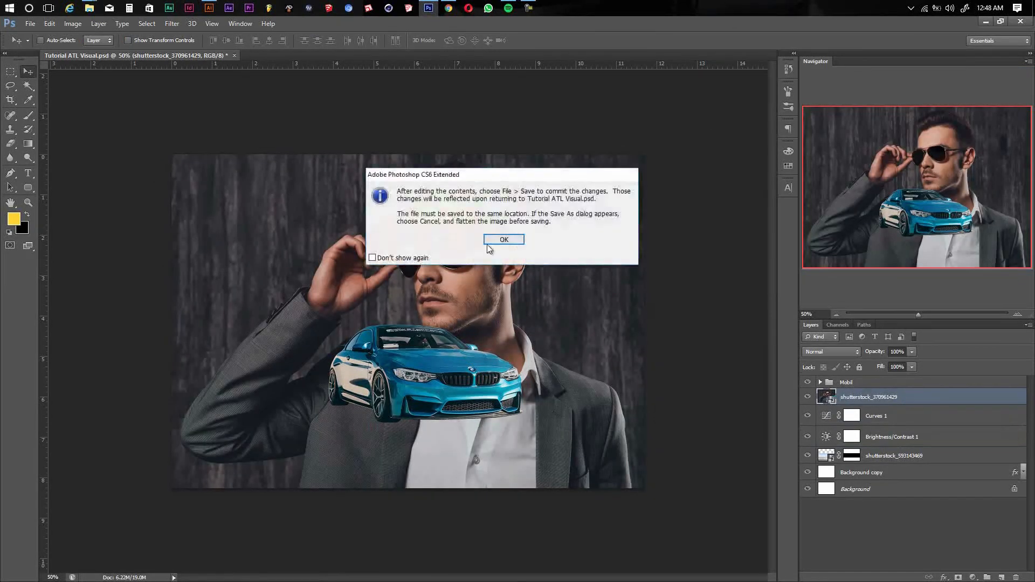
{"action": "left_click", "coordinate": [492, 239]}
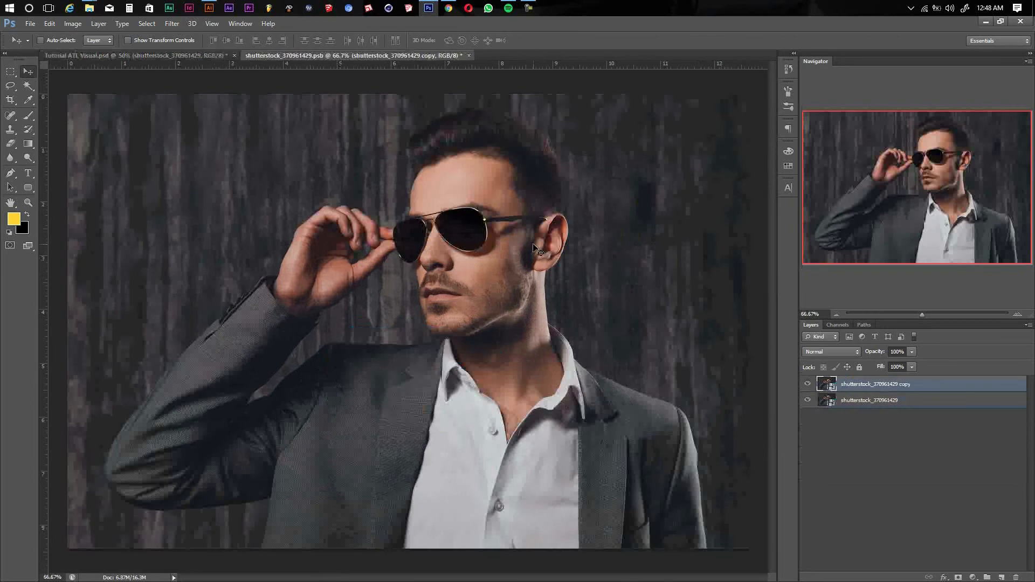
{"action": "key", "text": "ctrl+s"}
- Start a Pen tool path at the brow above the sunglasses and trace up the forehead to the front of the hair
{"action": "key", "text": "ctrl+plus"}
{"action": "key", "text": "ctrl+plus"}
{"action": "key", "text": "ctrl+plus"}
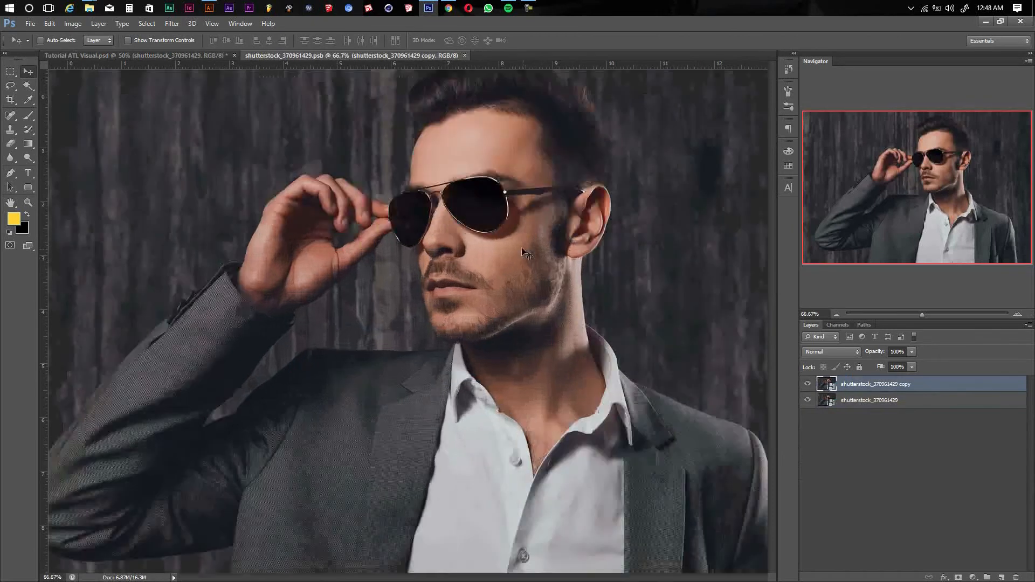
{"action": "left_click_drag", "start_coordinate": [464, 206], "coordinate": [414, 313]}
{"action": "key", "text": "p"}
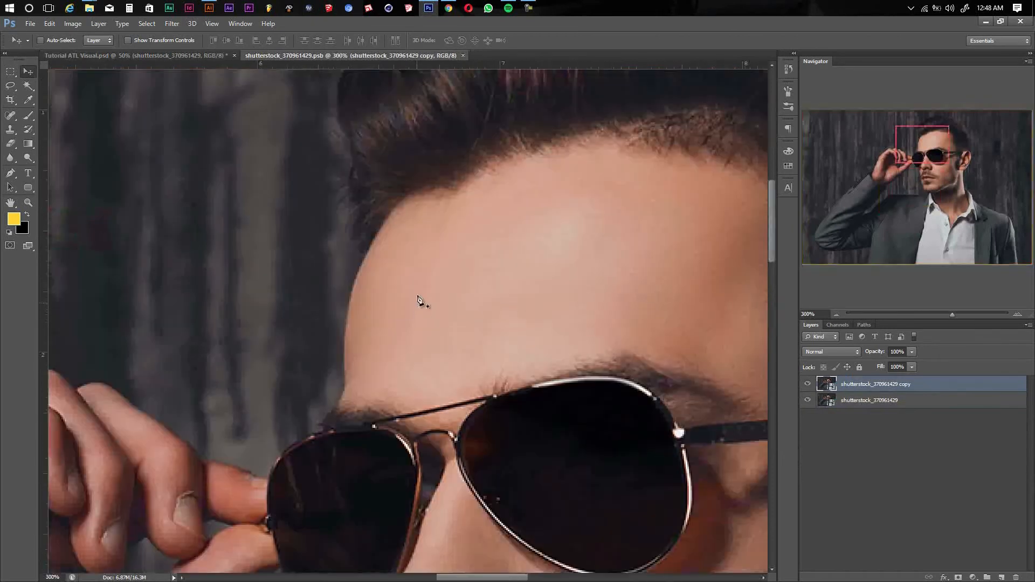
{"action": "left_click_drag", "start_coordinate": [323, 432], "coordinate": [334, 417]}
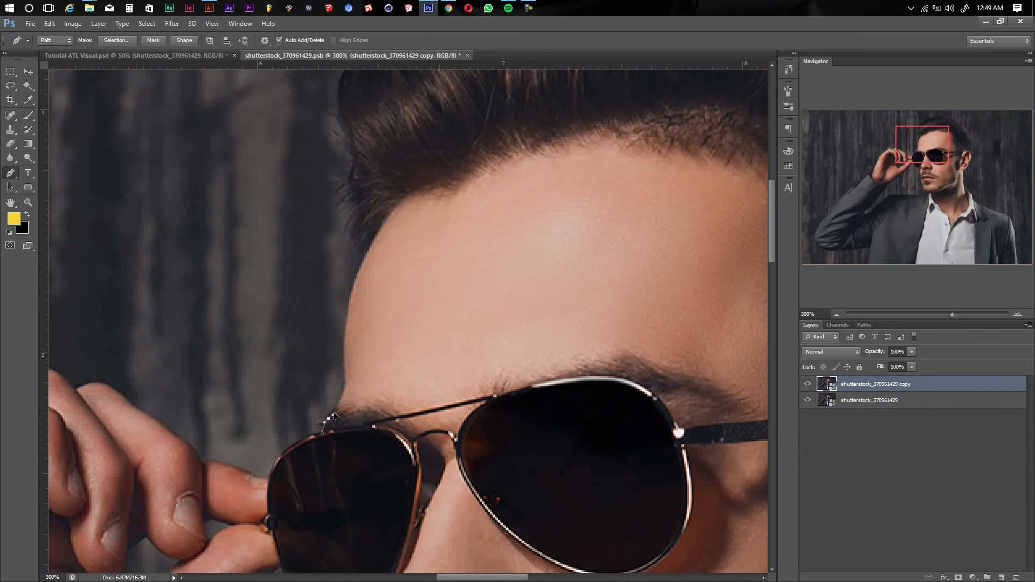
{"action": "left_click_drag", "start_coordinate": [366, 255], "coordinate": [372, 245]}
{"action": "left_click_drag", "start_coordinate": [365, 262], "coordinate": [340, 275]}
{"action": "left_click", "coordinate": [345, 278]}
{"action": "left_click", "coordinate": [351, 302]}
{"action": "left_click_drag", "start_coordinate": [343, 267], "coordinate": [332, 340]}
{"action": "left_click_drag", "start_coordinate": [316, 289], "coordinate": [321, 263]}
- Continue the path over the top of the man's hair towards the back of his head
{"action": "left_click_drag", "start_coordinate": [373, 258], "coordinate": [465, 214]}
{"action": "left_click", "coordinate": [400, 235]}
{"action": "left_click", "coordinate": [460, 204]}
{"action": "left_click", "coordinate": [481, 210]}
{"action": "left_click", "coordinate": [495, 205]}
{"action": "left_click_drag", "start_coordinate": [522, 191], "coordinate": [426, 228]}
{"action": "left_click_drag", "start_coordinate": [452, 219], "coordinate": [459, 218]}
{"action": "left_click_drag", "start_coordinate": [468, 221], "coordinate": [474, 225]}
{"action": "left_click_drag", "start_coordinate": [489, 241], "coordinate": [447, 236]}
{"action": "left_click_drag", "start_coordinate": [457, 245], "coordinate": [463, 263]}
{"action": "left_click_drag", "start_coordinate": [538, 299], "coordinate": [559, 335]}
- Trace the path down the back of the head and around the ear's outer edge
{"action": "left_click_drag", "start_coordinate": [525, 305], "coordinate": [341, 74]}
{"action": "left_click_drag", "start_coordinate": [479, 185], "coordinate": [499, 210]}
{"action": "left_click", "coordinate": [509, 343]}
{"action": "left_click_drag", "start_coordinate": [524, 372], "coordinate": [498, 240]}
{"action": "left_click_drag", "start_coordinate": [488, 277], "coordinate": [485, 293]}
{"action": "left_click", "coordinate": [483, 310]}
{"action": "left_click_drag", "start_coordinate": [503, 326], "coordinate": [485, 388]}
{"action": "left_click_drag", "start_coordinate": [486, 388], "coordinate": [457, 339]}
{"action": "left_click", "coordinate": [491, 318]}
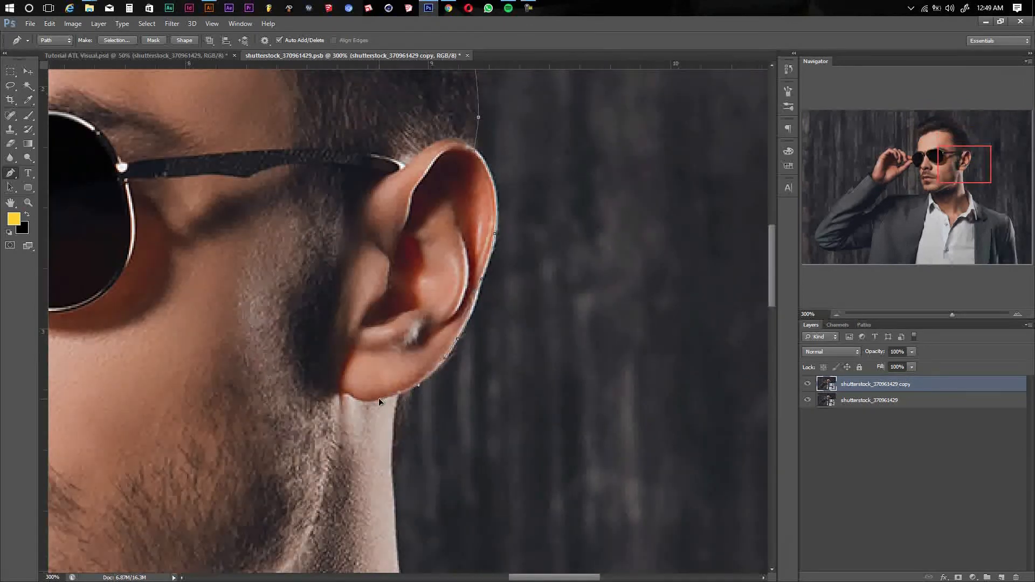
- Trace from the earlobe down the side of the neck to the top of the shirt collar
{"action": "left_click_drag", "start_coordinate": [378, 398], "coordinate": [394, 400]}
{"action": "left_click_drag", "start_coordinate": [399, 420], "coordinate": [404, 376]}
{"action": "left_click_drag", "start_coordinate": [408, 526], "coordinate": [411, 406]}
{"action": "left_click_drag", "start_coordinate": [410, 405], "coordinate": [395, 342]}
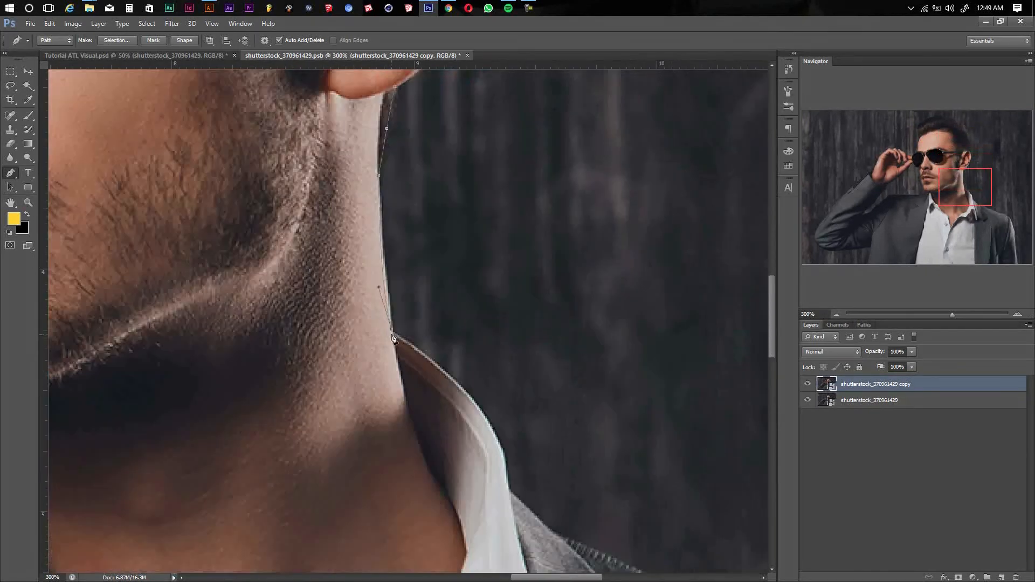
{"action": "left_click_drag", "start_coordinate": [504, 448], "coordinate": [408, 344]}
{"action": "left_click_drag", "start_coordinate": [408, 344], "coordinate": [380, 279]}
- Trace the path around the shirt collar and along the jacket's shoulder to the upper arm
{"action": "left_click", "coordinate": [381, 286]}
{"action": "left_click", "coordinate": [386, 321]}
{"action": "left_click", "coordinate": [433, 365]}
{"action": "left_click_drag", "start_coordinate": [480, 383], "coordinate": [247, 224]}
{"action": "left_click", "coordinate": [463, 321]}
{"action": "left_click", "coordinate": [592, 366]}
{"action": "left_click", "coordinate": [616, 382]}
{"action": "left_click", "coordinate": [669, 449]}
{"action": "left_click_drag", "start_coordinate": [669, 450], "coordinate": [334, 177]}
- Continue the path down the outer edge of the hanging sleeve to the photo's lower edge
{"action": "left_click", "coordinate": [348, 251]}
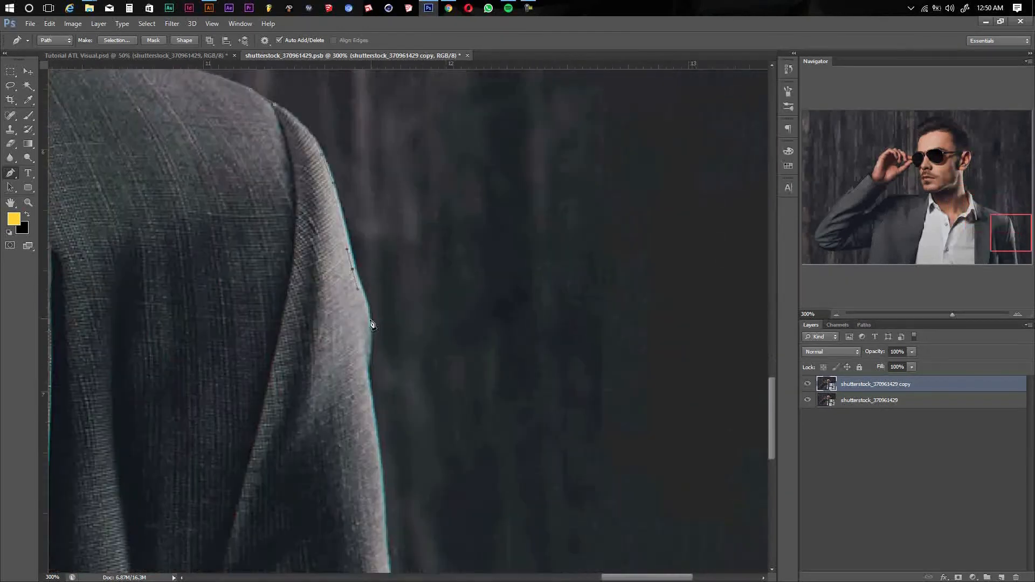
{"action": "left_click", "coordinate": [372, 323]}
{"action": "left_click_drag", "start_coordinate": [372, 375], "coordinate": [322, 157]}
{"action": "left_click", "coordinate": [333, 232]}
{"action": "left_click_drag", "start_coordinate": [370, 527], "coordinate": [373, 551]}
{"action": "left_click_drag", "start_coordinate": [429, 426], "coordinate": [760, 462]}
- Run the path across the photo's lower edge, up the jacket's side and along the underside of the raised arm
{"action": "left_click", "coordinate": [277, 446]}
{"action": "left_click", "coordinate": [238, 381]}
{"action": "left_click_drag", "start_coordinate": [245, 289], "coordinate": [330, 369]}
{"action": "left_click_drag", "start_coordinate": [368, 220], "coordinate": [583, 285]}
{"action": "left_click", "coordinate": [367, 220], "text": "alt"}
{"action": "left_click_drag", "start_coordinate": [344, 324], "coordinate": [187, 339]}
{"action": "left_click", "coordinate": [345, 324], "text": "alt"}
{"action": "left_click_drag", "start_coordinate": [282, 335], "coordinate": [541, 320]}
{"action": "left_click_drag", "start_coordinate": [394, 324], "coordinate": [364, 323]}
{"action": "left_click_drag", "start_coordinate": [259, 319], "coordinate": [212, 304]}
{"action": "left_click_drag", "start_coordinate": [211, 303], "coordinate": [363, 374]}
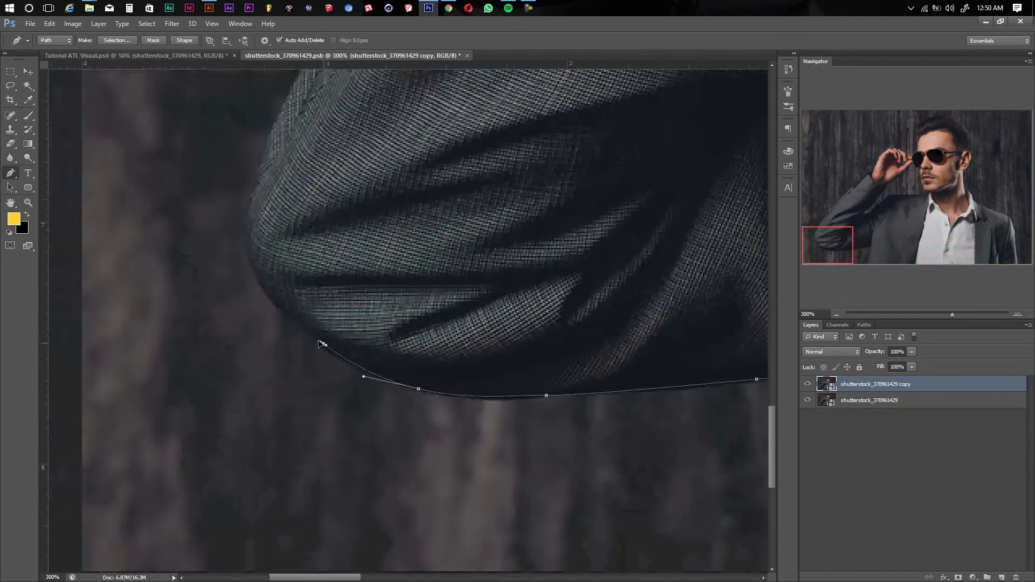
- Trace the path around the bent elbow and onto the outer forearm sleeve
{"action": "left_click_drag", "start_coordinate": [322, 344], "coordinate": [309, 333]}
{"action": "left_click_drag", "start_coordinate": [259, 283], "coordinate": [252, 267]}
{"action": "left_click_drag", "start_coordinate": [248, 216], "coordinate": [260, 189]}
{"action": "left_click_drag", "start_coordinate": [250, 169], "coordinate": [254, 303]}
{"action": "left_click_drag", "start_coordinate": [272, 270], "coordinate": [241, 375]}
{"action": "left_click_drag", "start_coordinate": [309, 260], "coordinate": [339, 225]}
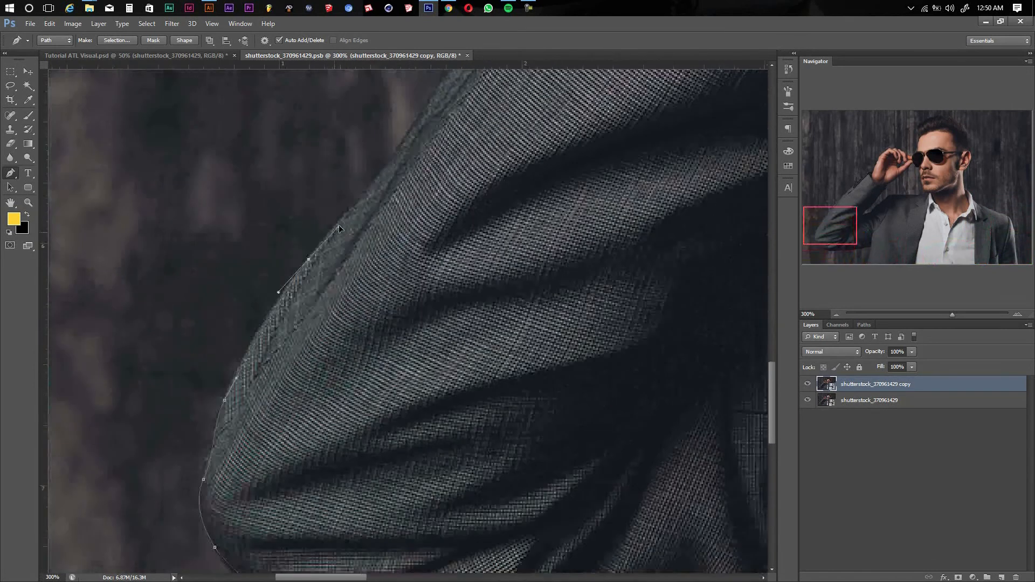
- Continue the path up the outer edge of the raised forearm's sleeve towards the cuff buttons
{"action": "left_click", "coordinate": [354, 209]}
{"action": "left_click", "coordinate": [369, 189]}
{"action": "left_click_drag", "start_coordinate": [388, 160], "coordinate": [337, 245]}
{"action": "left_click", "coordinate": [369, 209]}
{"action": "left_click_drag", "start_coordinate": [386, 201], "coordinate": [334, 286]}
{"action": "left_click_drag", "start_coordinate": [377, 211], "coordinate": [294, 368]}
{"action": "left_click", "coordinate": [384, 259]}
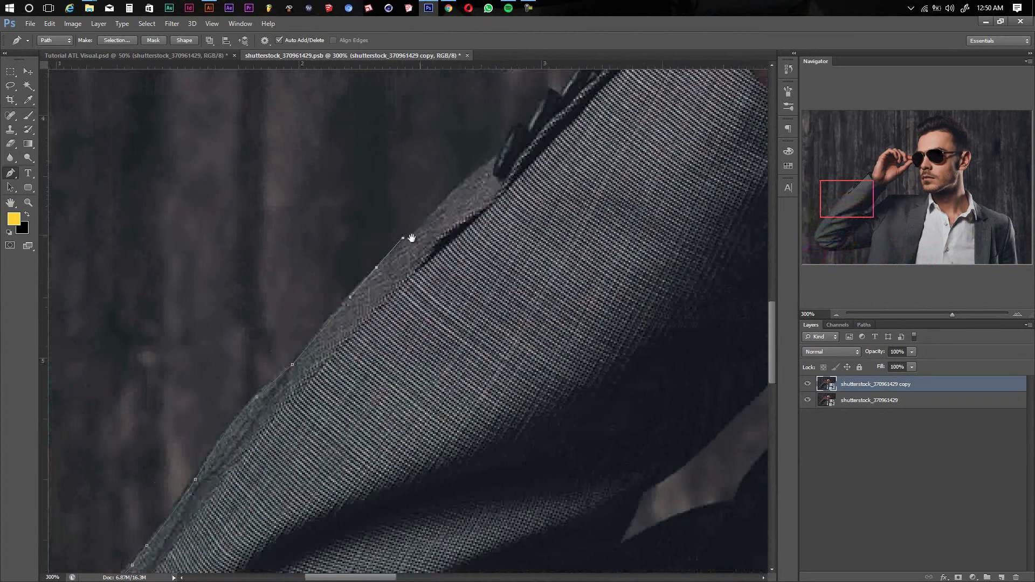
- Trace around the cuff buttons and along the cuff's upper edge to the wrist
{"action": "left_click", "coordinate": [403, 246]}
{"action": "mouse_move", "coordinate": [411, 238]}
{"action": "left_mouse_down"}
{"action": "mouse_move", "coordinate": [329, 320]}
{"action": "mouse_move", "coordinate": [399, 264]}
{"action": "left_mouse_up"}
{"action": "left_click", "coordinate": [403, 244]}
{"action": "left_click", "coordinate": [416, 242]}
{"action": "left_click", "coordinate": [418, 247]}
{"action": "left_click", "coordinate": [415, 244]}
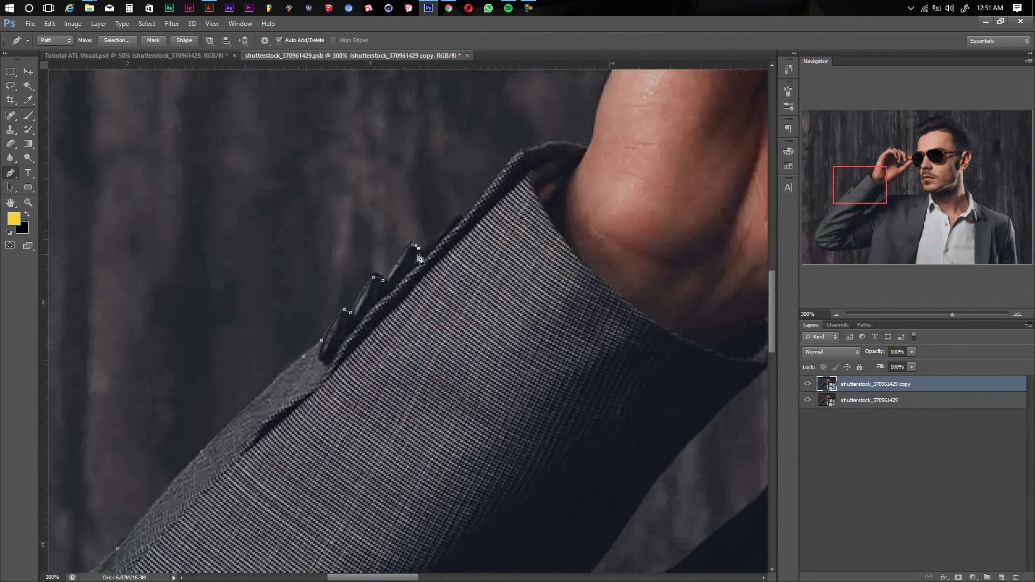
{"action": "left_click", "coordinate": [462, 215]}
{"action": "left_click", "coordinate": [420, 247]}
{"action": "left_click", "coordinate": [466, 233]}
{"action": "left_click", "coordinate": [493, 240]}
{"action": "left_click_drag", "start_coordinate": [493, 218], "coordinate": [367, 317]}
- Trace the path up the wrist and the back of the hand to the first bent fingers
{"action": "scroll", "coordinate": [381, 299], "scroll_direction": "right", "scroll_amount": 3}
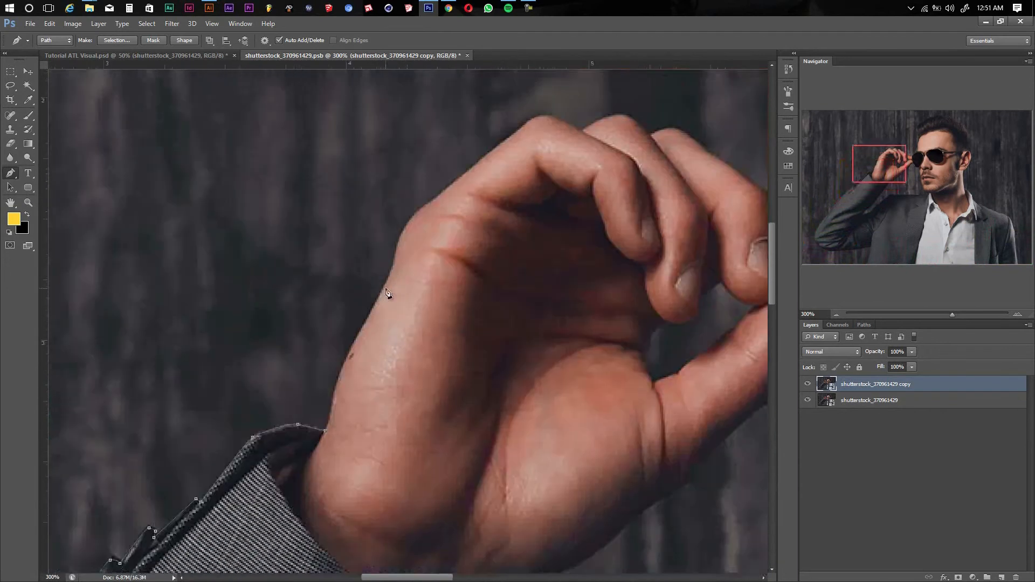
{"action": "scroll", "coordinate": [378, 299], "scroll_direction": "up", "scroll_amount": 3}
{"action": "left_click", "coordinate": [468, 218]}
{"action": "left_click", "coordinate": [528, 218]}
{"action": "scroll", "coordinate": [493, 226], "scroll_direction": "right", "scroll_amount": 3}
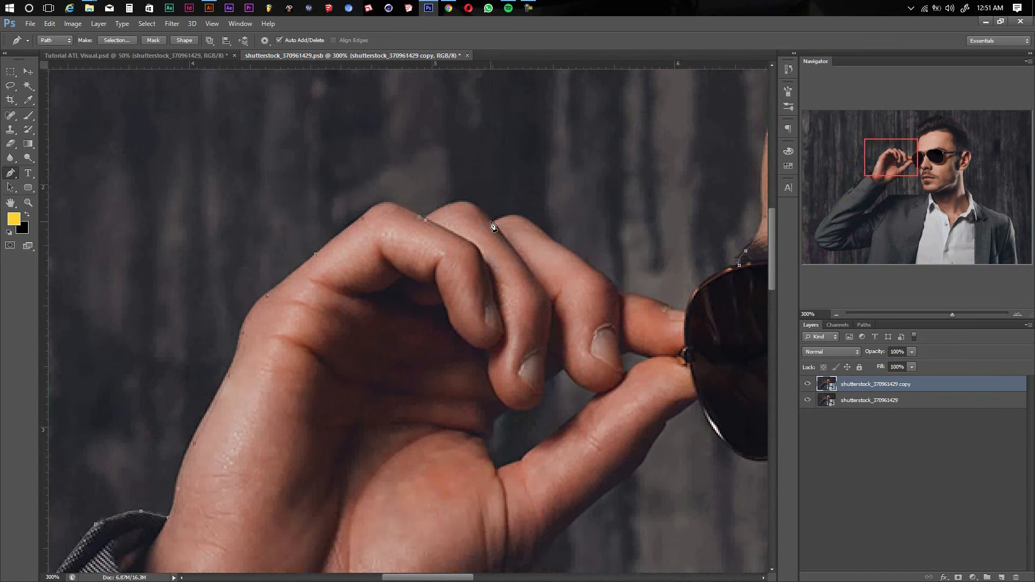
- Complete the outline over the remaining fingers and sunglasses rim, and isolate the man on a new layer with both photo layers hidden
{"action": "left_click", "coordinate": [493, 225]}
{"action": "left_click_drag", "start_coordinate": [531, 223], "coordinate": [492, 197]}
{"action": "left_click_drag", "start_coordinate": [493, 196], "coordinate": [508, 209]}
{"action": "left_click", "coordinate": [545, 236]}
{"action": "left_click", "coordinate": [574, 263]}
{"action": "left_click", "coordinate": [580, 270]}
{"action": "left_click_drag", "start_coordinate": [599, 271], "coordinate": [436, 252]}
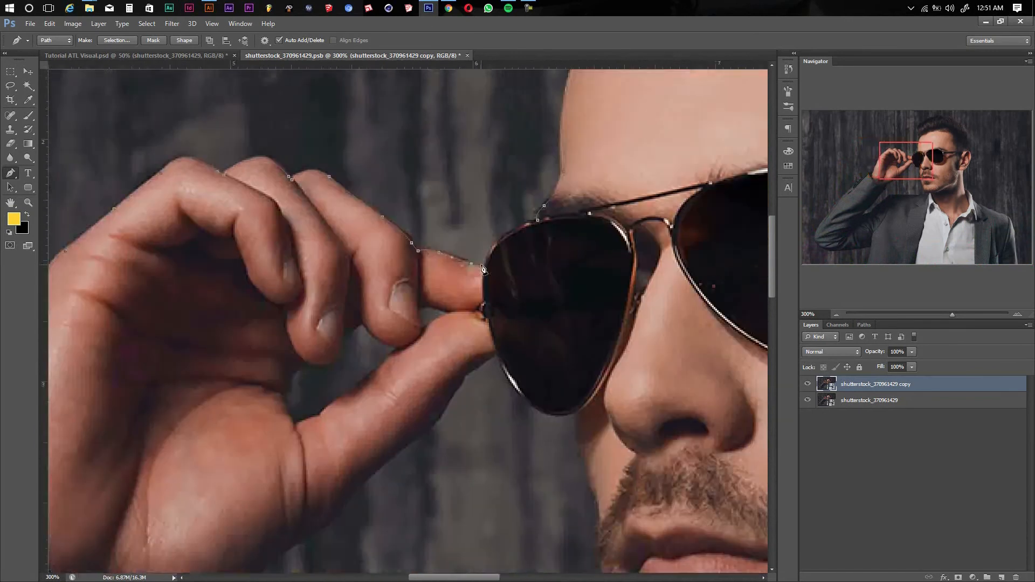
{"action": "left_click_drag", "start_coordinate": [502, 240], "coordinate": [520, 227]}
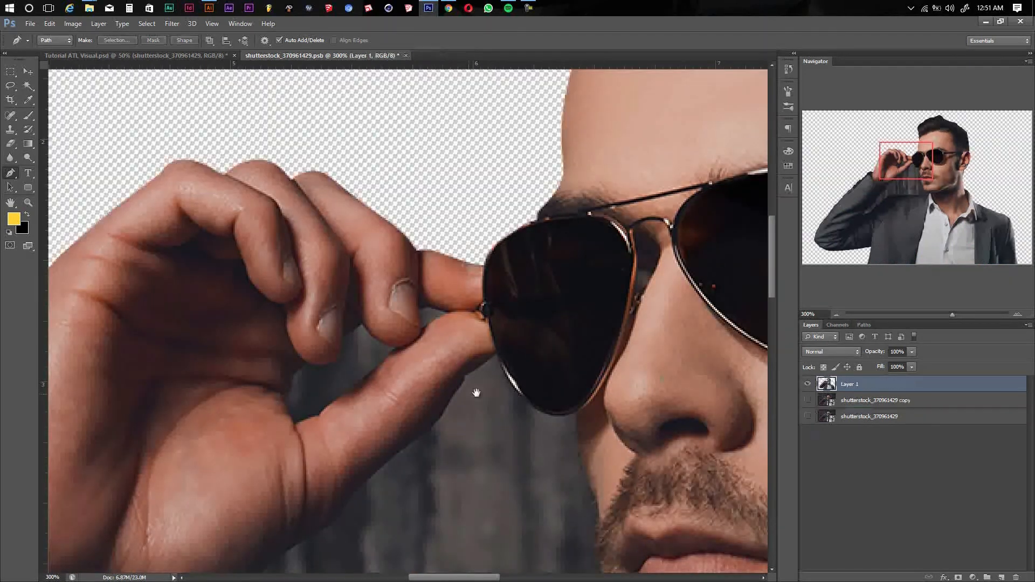
- Begin a path around the leftover background gap, tracing from the hand's lower edge down the inner forearm sleeve
{"action": "scroll", "coordinate": [474, 393], "scroll_direction": "down", "scroll_amount": 10}
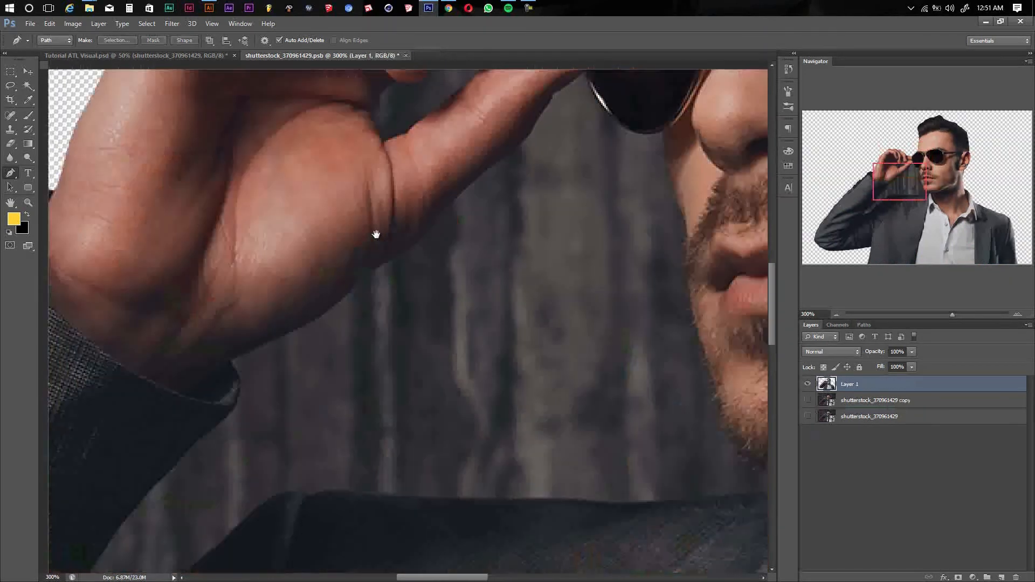
{"action": "left_click", "coordinate": [235, 269]}
{"action": "left_click_drag", "start_coordinate": [209, 327], "coordinate": [212, 330]}
{"action": "left_click_drag", "start_coordinate": [326, 282], "coordinate": [231, 333]}
- Continue the gap path around the armpit and along the top edge of the jacket shoulder towards the shirt collar
{"action": "left_click_drag", "start_coordinate": [249, 290], "coordinate": [280, 252]}
{"action": "left_click", "coordinate": [308, 234]}
{"action": "left_click_drag", "start_coordinate": [342, 223], "coordinate": [271, 269]}
{"action": "left_click_drag", "start_coordinate": [318, 220], "coordinate": [371, 169]}
{"action": "mouse_move", "coordinate": [398, 153]}
{"action": "left_mouse_down"}
{"action": "mouse_move", "coordinate": [409, 150]}
{"action": "mouse_move", "coordinate": [321, 171]}
{"action": "left_mouse_up"}
{"action": "mouse_move", "coordinate": [368, 165]}
{"action": "left_mouse_down"}
{"action": "mouse_move", "coordinate": [411, 171]}
{"action": "mouse_move", "coordinate": [249, 215]}
{"action": "left_mouse_up"}
{"action": "left_click", "coordinate": [403, 190]}
{"action": "mouse_move", "coordinate": [507, 189]}
{"action": "left_mouse_down"}
{"action": "mouse_move", "coordinate": [524, 190]}
{"action": "mouse_move", "coordinate": [383, 240]}
{"action": "left_mouse_up"}
{"action": "left_click_drag", "start_coordinate": [442, 216], "coordinate": [462, 209]}
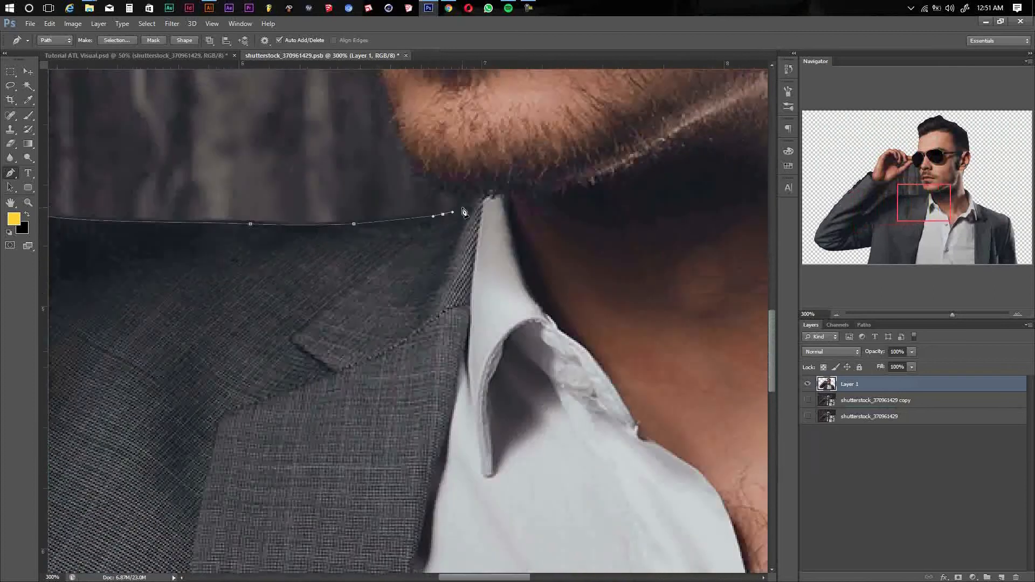
- Trace the gap path from the collar up the chin, lips and cheek, and around the lower sunglasses rim to the thumb
{"action": "left_click", "coordinate": [464, 203]}
{"action": "left_click_drag", "start_coordinate": [380, 253], "coordinate": [294, 430]}
{"action": "left_click_drag", "start_coordinate": [324, 335], "coordinate": [314, 306]}
{"action": "left_click_drag", "start_coordinate": [291, 234], "coordinate": [288, 220]}
{"action": "left_click_drag", "start_coordinate": [288, 220], "coordinate": [304, 301]}
{"action": "left_click_drag", "start_coordinate": [295, 256], "coordinate": [291, 228]}
{"action": "left_click_drag", "start_coordinate": [292, 228], "coordinate": [286, 302]}
{"action": "left_click_drag", "start_coordinate": [275, 269], "coordinate": [272, 247]}
{"action": "left_click", "coordinate": [270, 236]}
{"action": "mouse_move", "coordinate": [223, 215]}
{"action": "left_mouse_down"}
{"action": "mouse_move", "coordinate": [272, 235]}
{"action": "mouse_move", "coordinate": [266, 243]}
{"action": "left_mouse_up"}
{"action": "left_click_drag", "start_coordinate": [242, 197], "coordinate": [236, 173]}
{"action": "left_click", "coordinate": [235, 197]}
{"action": "left_click", "coordinate": [210, 218]}
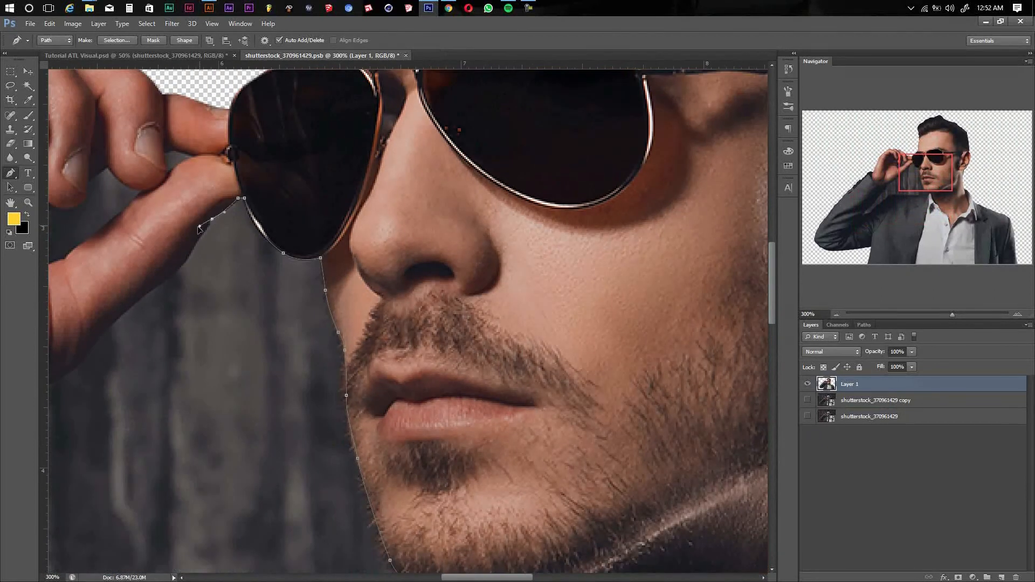
- Trace the path along the underside of the thumb to the base of the palm
{"action": "left_click", "coordinate": [205, 223]}
{"action": "mouse_move", "coordinate": [192, 253]}
{"action": "left_mouse_down"}
{"action": "mouse_move", "coordinate": [243, 200]}
{"action": "mouse_move", "coordinate": [233, 210]}
{"action": "left_mouse_up"}
{"action": "left_click_drag", "start_coordinate": [233, 210], "coordinate": [304, 149]}
{"action": "left_click_drag", "start_coordinate": [256, 183], "coordinate": [227, 209]}
{"action": "left_click_drag", "start_coordinate": [201, 243], "coordinate": [192, 254]}
{"action": "left_click_drag", "start_coordinate": [175, 265], "coordinate": [170, 268]}
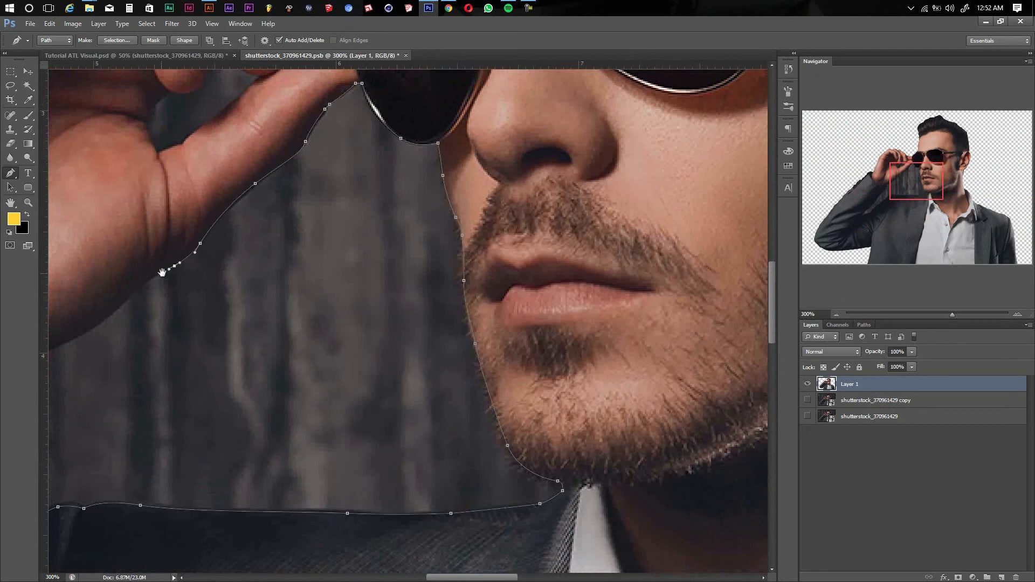
{"action": "left_click", "coordinate": [144, 283]}
- Close the path along the palm and cuff, and delete the background enclosed between the arm and face
{"action": "mouse_move", "coordinate": [123, 307]}
{"action": "left_mouse_down"}
{"action": "mouse_move", "coordinate": [276, 198]}
{"action": "mouse_move", "coordinate": [263, 208]}
{"action": "left_mouse_up"}
{"action": "left_click_drag", "start_coordinate": [226, 231], "coordinate": [158, 269]}
{"action": "mouse_move", "coordinate": [165, 287]}
{"action": "left_mouse_down"}
{"action": "mouse_move", "coordinate": [249, 224]}
{"action": "mouse_move", "coordinate": [249, 232]}
{"action": "left_mouse_up"}
{"action": "mouse_move", "coordinate": [181, 322]}
{"action": "left_mouse_down"}
{"action": "mouse_move", "coordinate": [295, 201]}
{"action": "mouse_move", "coordinate": [231, 255]}
{"action": "left_mouse_up"}
{"action": "left_click_drag", "start_coordinate": [181, 315], "coordinate": [327, 155]}
{"action": "left_click_drag", "start_coordinate": [226, 269], "coordinate": [211, 284]}
{"action": "left_click", "coordinate": [152, 332]}
{"action": "key", "text": "ctrl+Return"}
{"action": "key", "text": "Delete"}
{"action": "key", "text": "ctrl+d"}
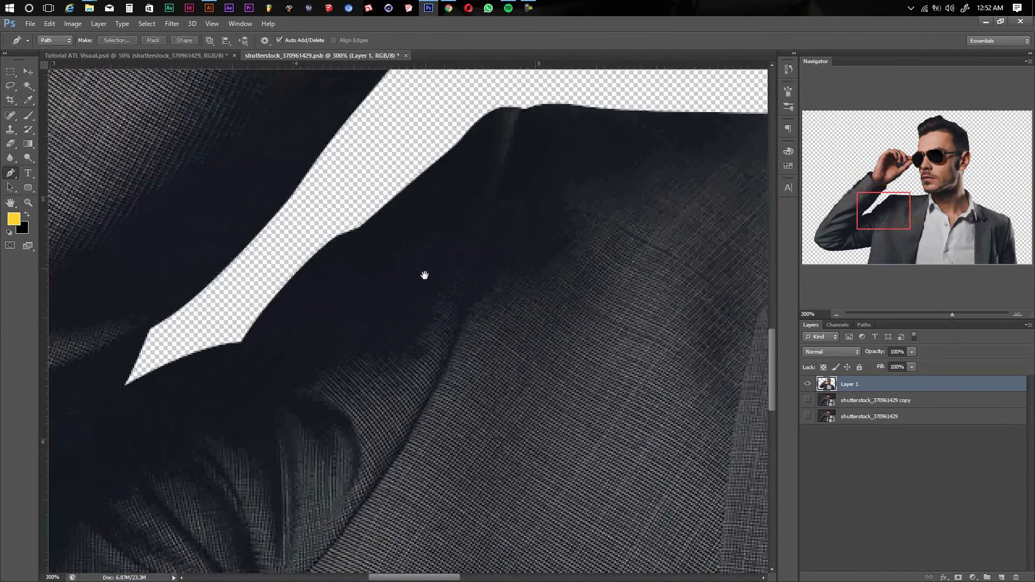
- Outline the small background gap between the index fingertip and the thumb with the Pen tool
{"action": "left_click", "coordinate": [440, 284]}
{"action": "left_click_drag", "start_coordinate": [425, 275], "coordinate": [461, 282]}
{"action": "left_click", "coordinate": [472, 287]}
{"action": "left_click", "coordinate": [444, 306]}
{"action": "left_click", "coordinate": [439, 283]}
- Outline the larger gap between the bent fingers and thumb, and delete the background inside both finger gaps
{"action": "left_click", "coordinate": [362, 313]}
{"action": "left_click", "coordinate": [383, 296]}
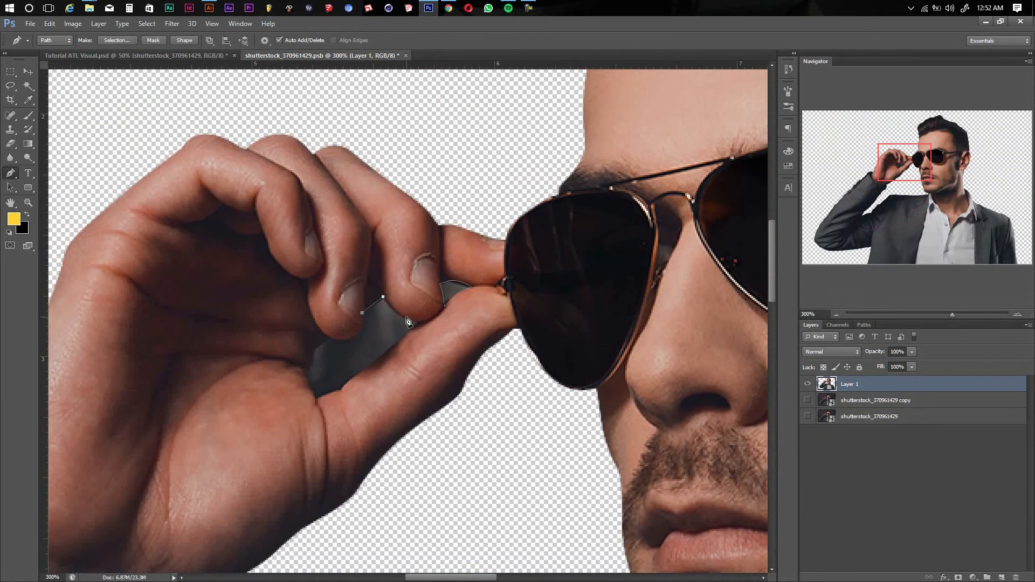
{"action": "left_click_drag", "start_coordinate": [405, 317], "coordinate": [412, 321]}
{"action": "left_click", "coordinate": [419, 321]}
{"action": "left_click_drag", "start_coordinate": [353, 378], "coordinate": [341, 389]}
{"action": "left_click_drag", "start_coordinate": [339, 338], "coordinate": [364, 329]}
{"action": "left_click", "coordinate": [339, 339], "text": "alt"}
{"action": "left_click", "coordinate": [362, 312]}
{"action": "key", "text": "ctrl+Return"}
{"action": "key", "text": "Delete"}
{"action": "key", "text": "ctrl+d"}
{"action": "key", "text": "v"}
{"action": "key", "text": "ctrl+0"}
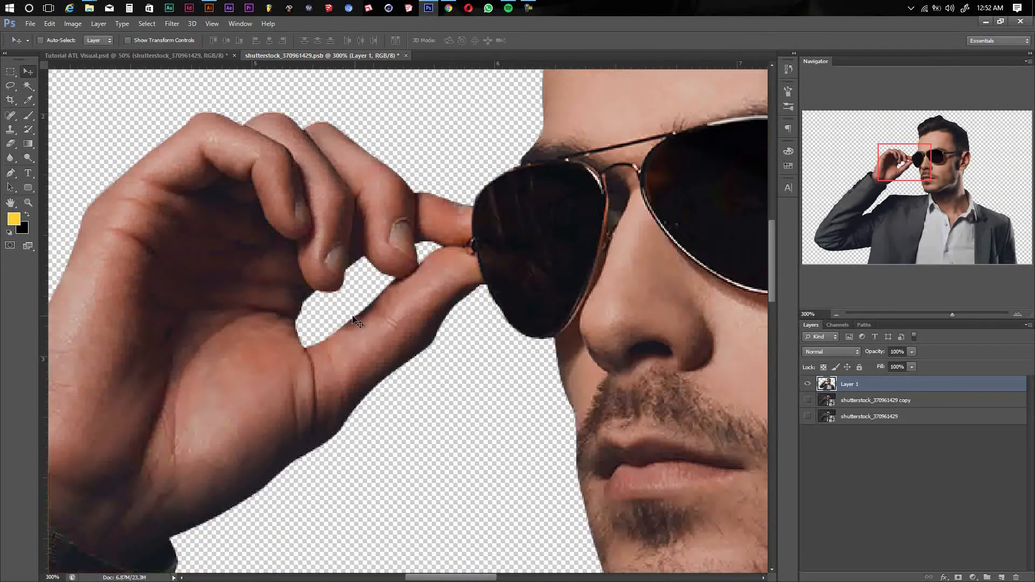
- Set the Eraser to 15 px, duplicate the cut-out man layer and hide the original
{"action": "key", "text": "ctrl+0"}
{"action": "key", "text": "ctrl+plus"}
{"action": "key", "text": "ctrl+plus"}
{"action": "key", "text": "ctrl+plus"}
{"action": "left_click_drag", "start_coordinate": [384, 201], "coordinate": [324, 282]}
{"action": "key", "text": "e"}
{"action": "right_click", "coordinate": [266, 340]}
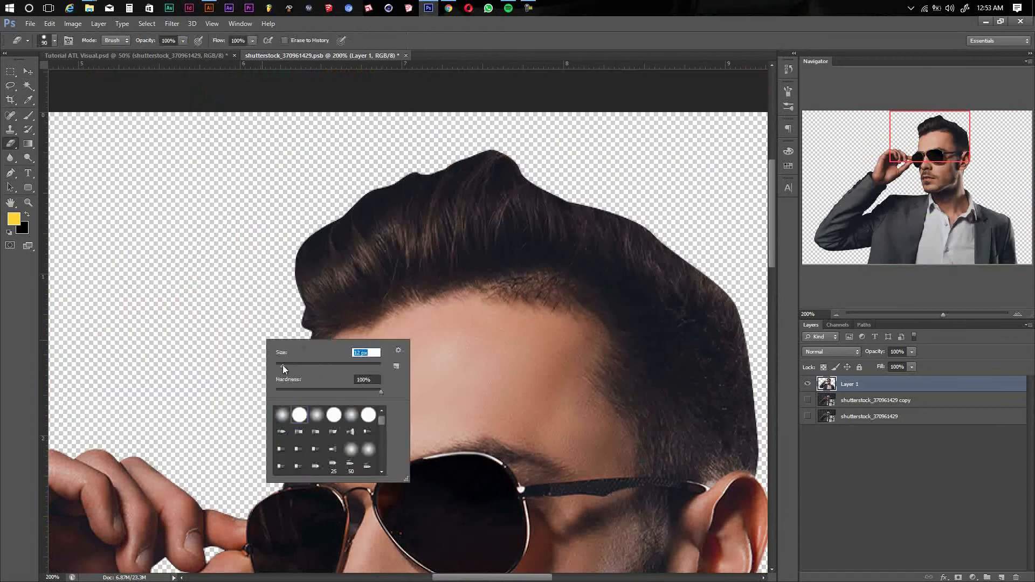
{"action": "key", "text": "Return"}
{"action": "key", "text": "ctrl+j"}
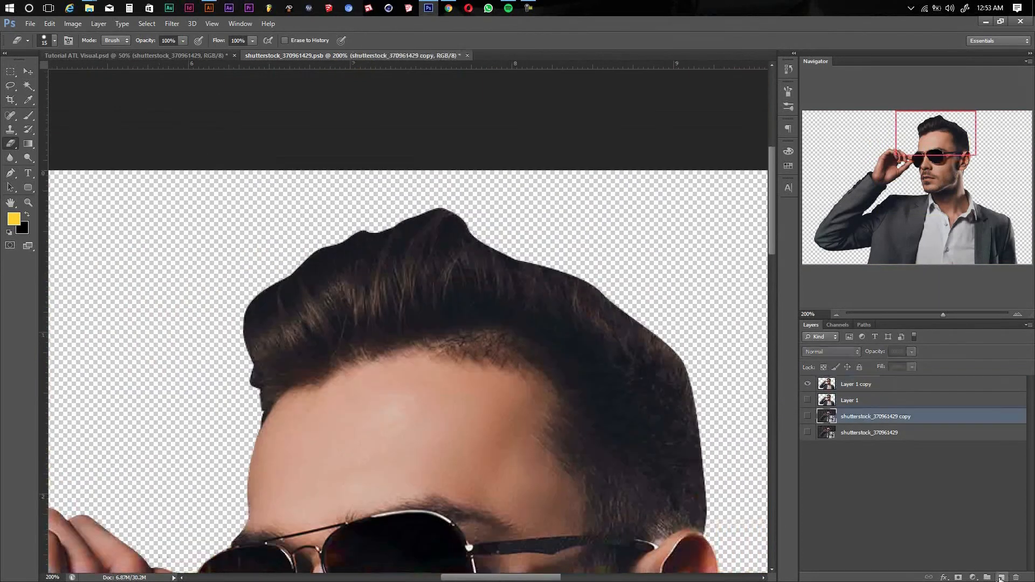
- Add a new layer beneath the cut-out layers and fill it with white
{"action": "left_click", "coordinate": [1001, 577]}
{"action": "key", "text": "d"}
{"action": "key", "text": "x"}
{"action": "key", "text": "alt+BackSpace"}
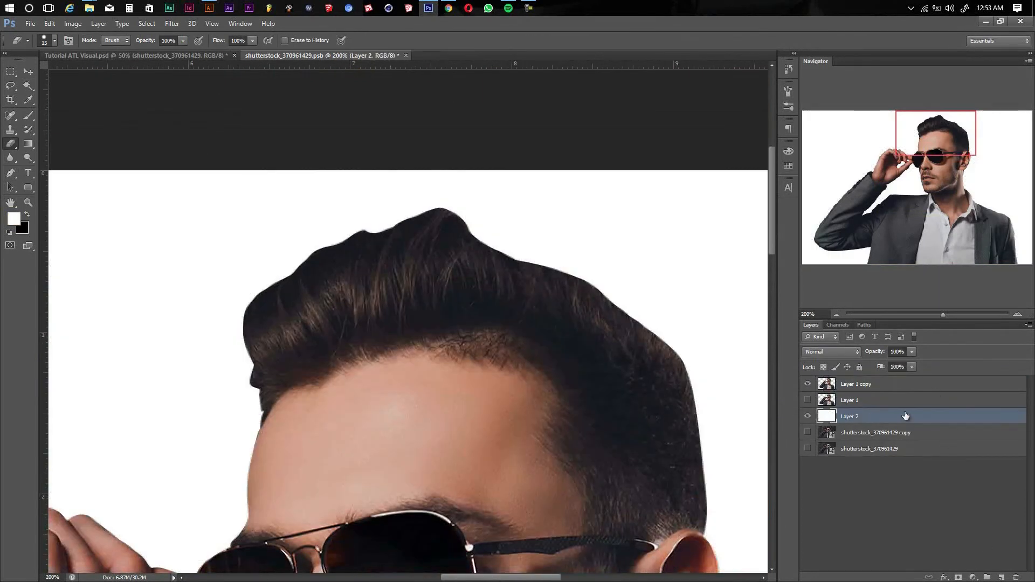
- Show the photo copy and lower the white layer's opacity to 18% so the original hair can guide the retouching
{"action": "left_click", "coordinate": [832, 436]}
{"action": "left_click", "coordinate": [847, 417]}
{"action": "left_click", "coordinate": [912, 354]}
{"action": "left_click_drag", "start_coordinate": [910, 366], "coordinate": [869, 361]}
{"action": "left_click", "coordinate": [863, 415]}
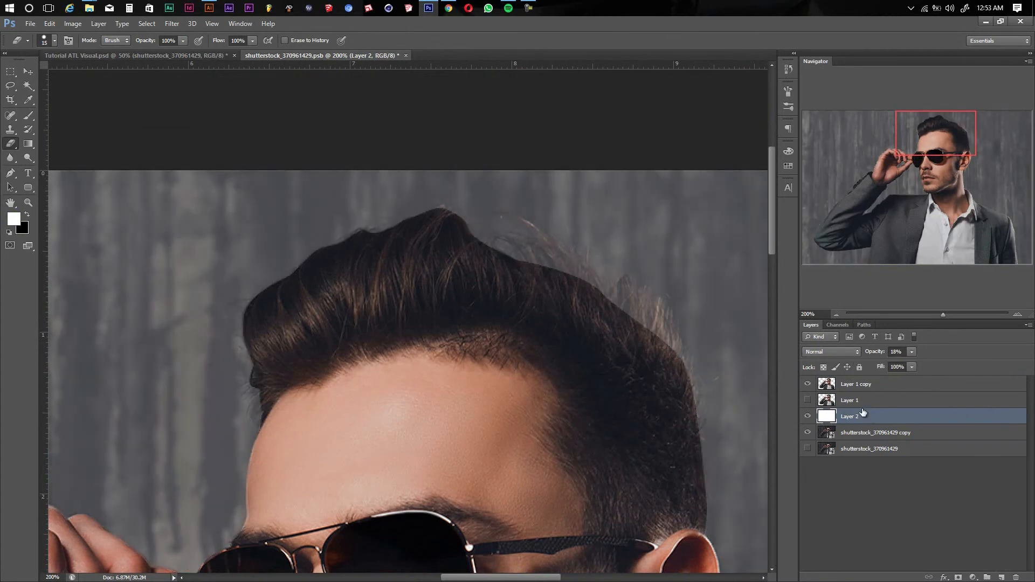
- Add a new layer above the white one and set up a 1 px brush in a sampled dark hair colour
{"action": "key", "text": "ctrl+shift+alt+n"}
{"action": "key", "text": "b"}
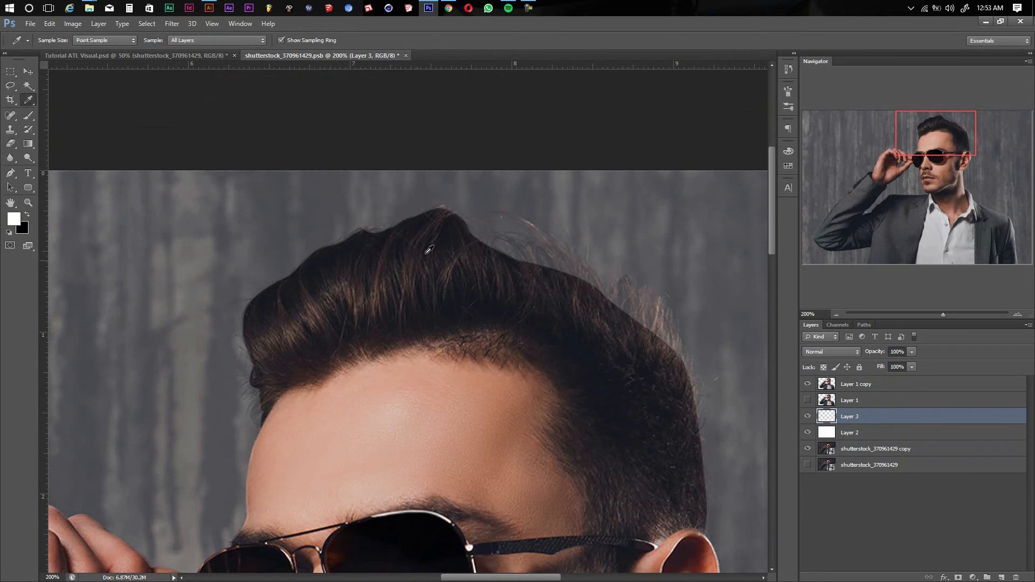
{"action": "left_click", "coordinate": [431, 248], "text": "alt"}
{"action": "right_click", "coordinate": [453, 233]}
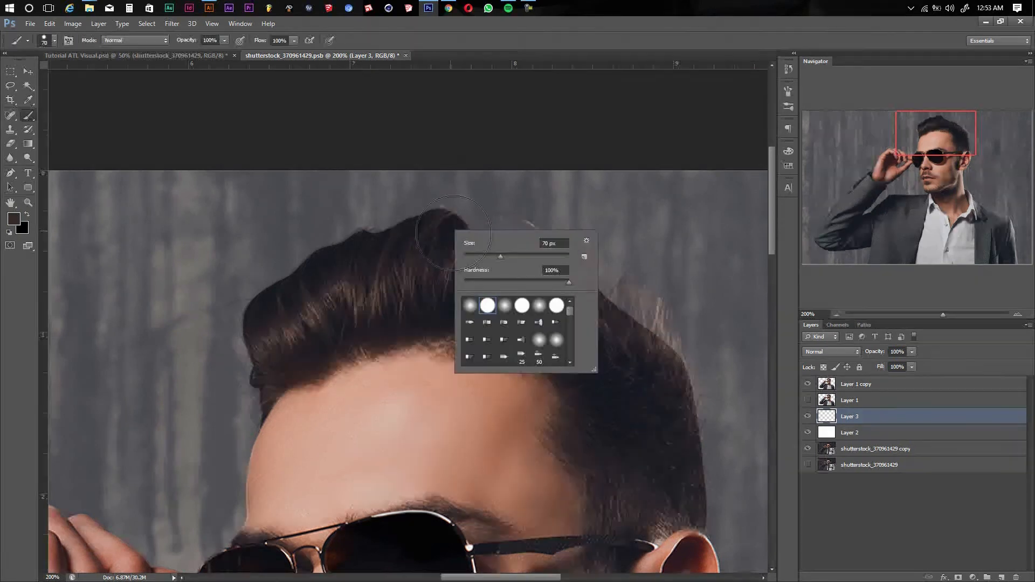
{"action": "double_click", "coordinate": [562, 244]}
{"action": "type", "text": "1"}
{"action": "key", "text": "Return"}
- Enable Shape Dynamics for the brush with its size controlled by Pen Pressure
{"action": "left_click", "coordinate": [788, 92]}
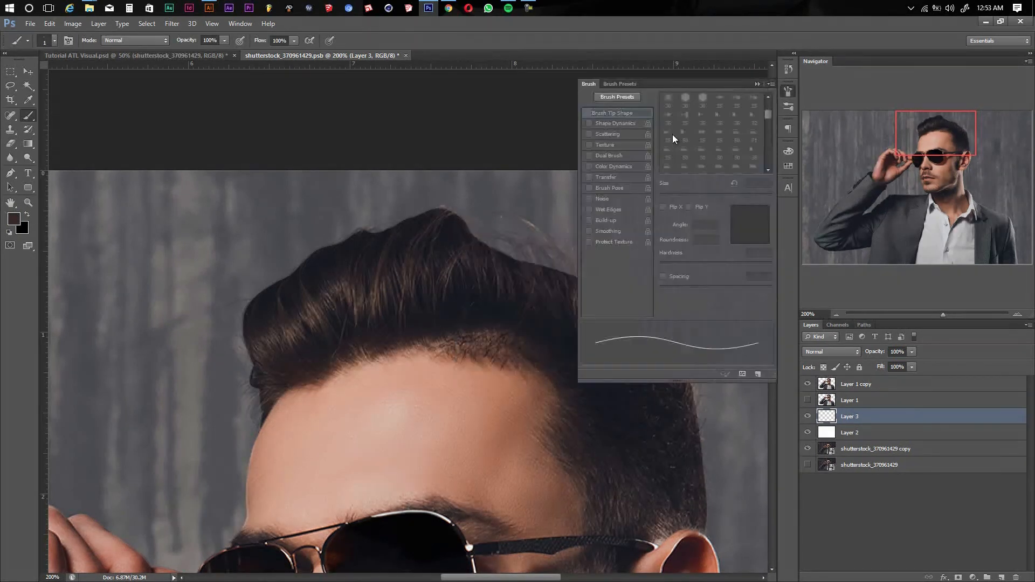
{"action": "left_click", "coordinate": [616, 122]}
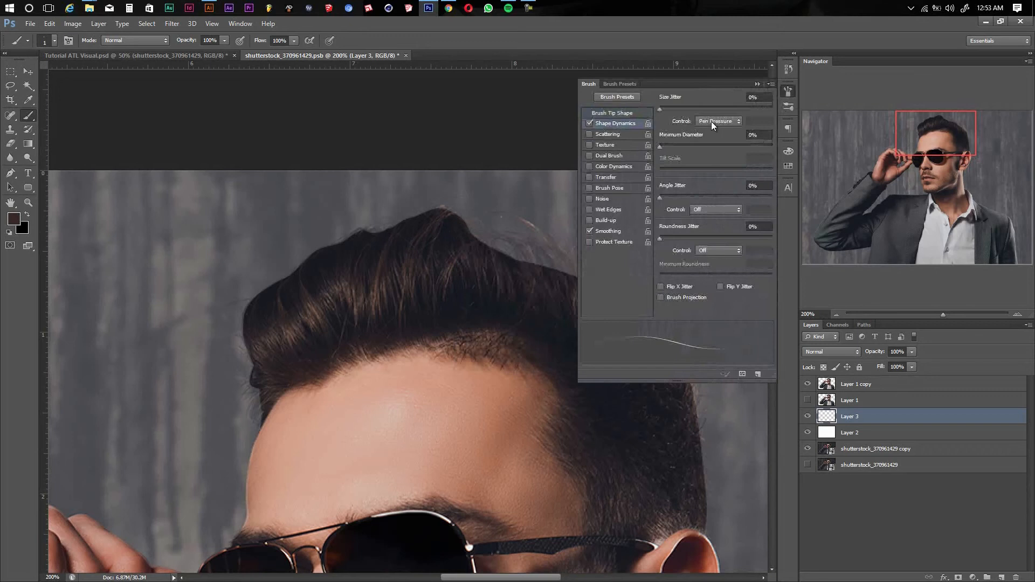
{"action": "left_click", "coordinate": [757, 85]}
- Paint fine stray hair strands along the back, crown and front edges of the man's hair, following the original photo
{"action": "key", "text": "r"}
{"action": "mouse_move", "coordinate": [508, 261]}
{"action": "left_mouse_down"}
{"action": "mouse_move", "coordinate": [441, 242]}
{"action": "mouse_move", "coordinate": [443, 260]}
{"action": "mouse_move", "coordinate": [439, 246]}
{"action": "left_mouse_up"}
{"action": "key", "text": "b"}
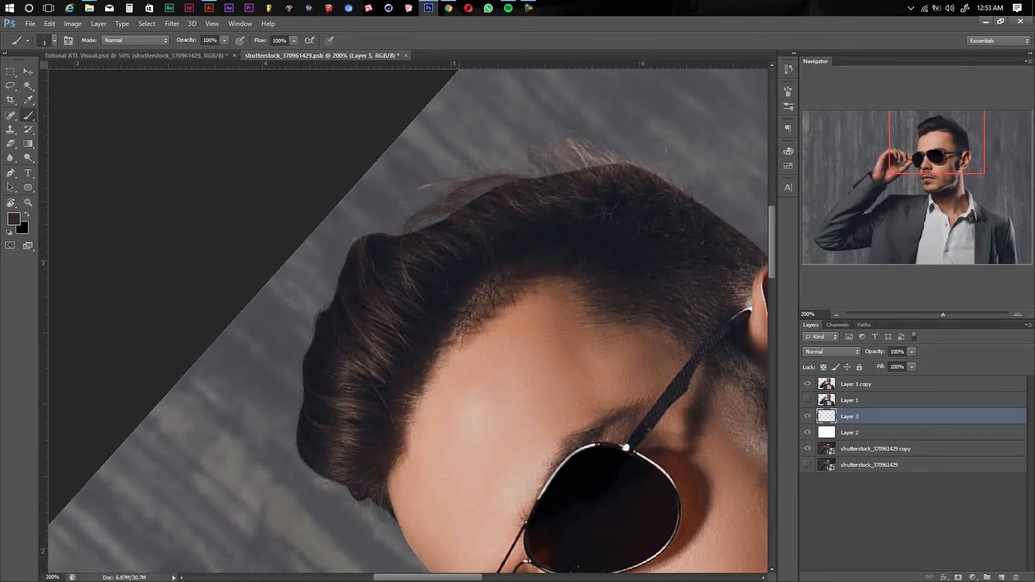
{"action": "left_click_drag", "start_coordinate": [524, 181], "coordinate": [493, 219]}
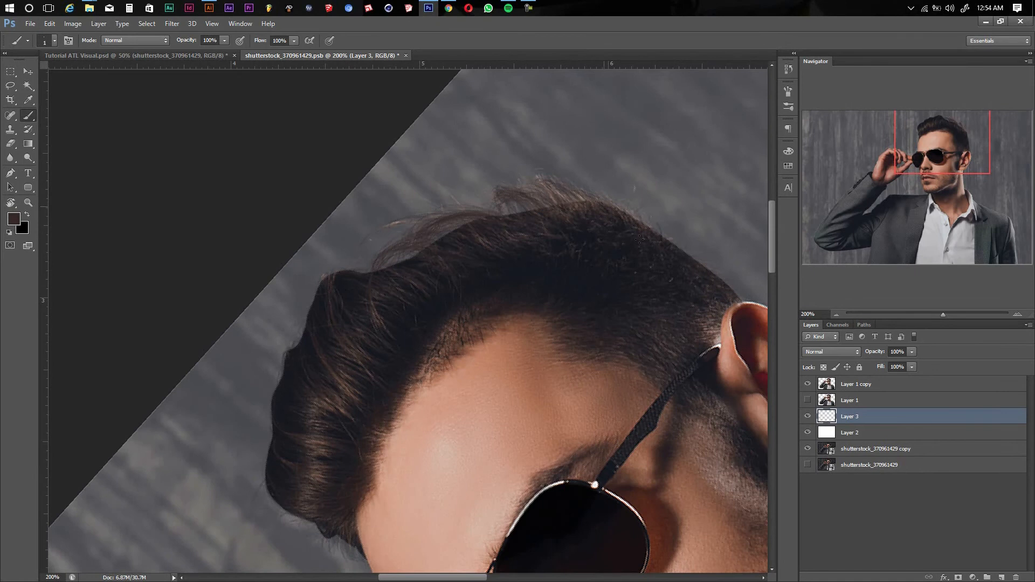
{"action": "left_click_drag", "start_coordinate": [424, 397], "coordinate": [409, 259]}
{"action": "key", "text": "r"}
{"action": "mouse_move", "coordinate": [312, 310]}
{"action": "left_mouse_down"}
{"action": "mouse_move", "coordinate": [310, 330]}
{"action": "mouse_move", "coordinate": [431, 221]}
{"action": "mouse_move", "coordinate": [360, 234]}
{"action": "left_mouse_up"}
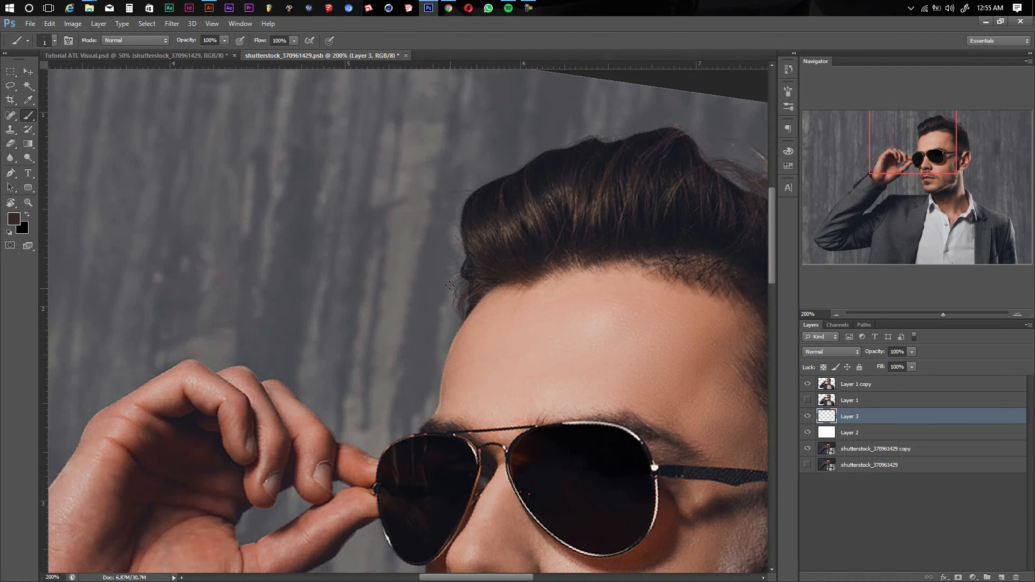
{"action": "left_click_drag", "start_coordinate": [458, 257], "coordinate": [434, 279]}
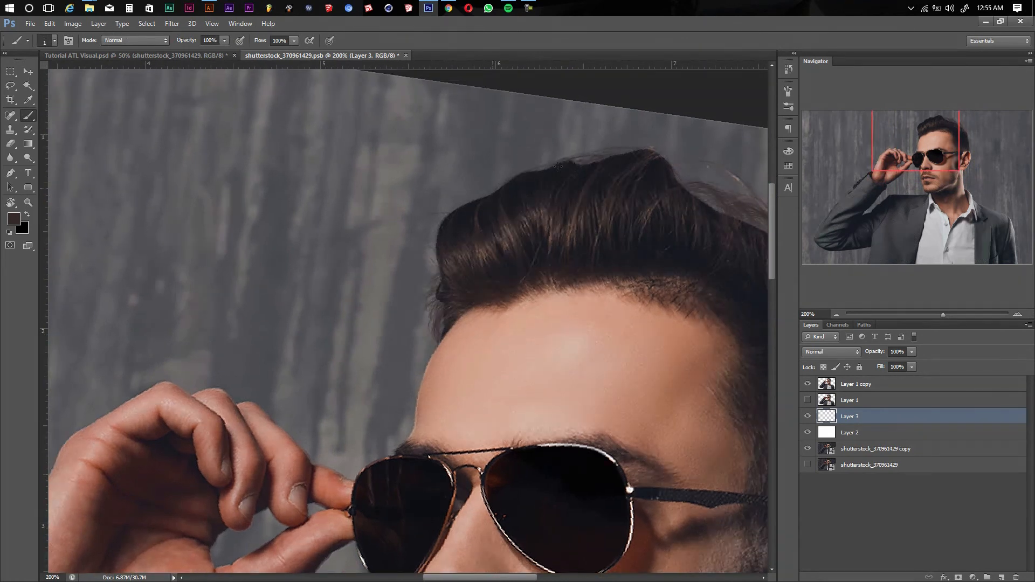
- Duplicate the hair strand layer twice and group the three strand layers
{"action": "key", "text": "v"}
{"action": "key", "text": "ctrl+j"}
{"action": "left_click_drag", "start_coordinate": [447, 298], "coordinate": [242, 309]}
{"action": "key", "text": "ctrl+j"}
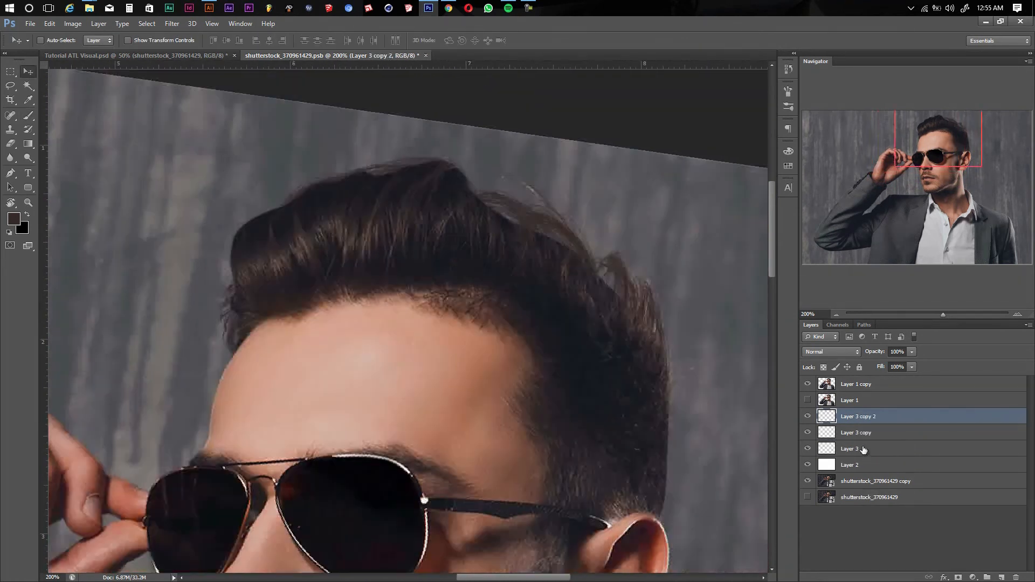
{"action": "left_click", "coordinate": [865, 449], "text": "shift"}
{"action": "key", "text": "ctrl+g"}
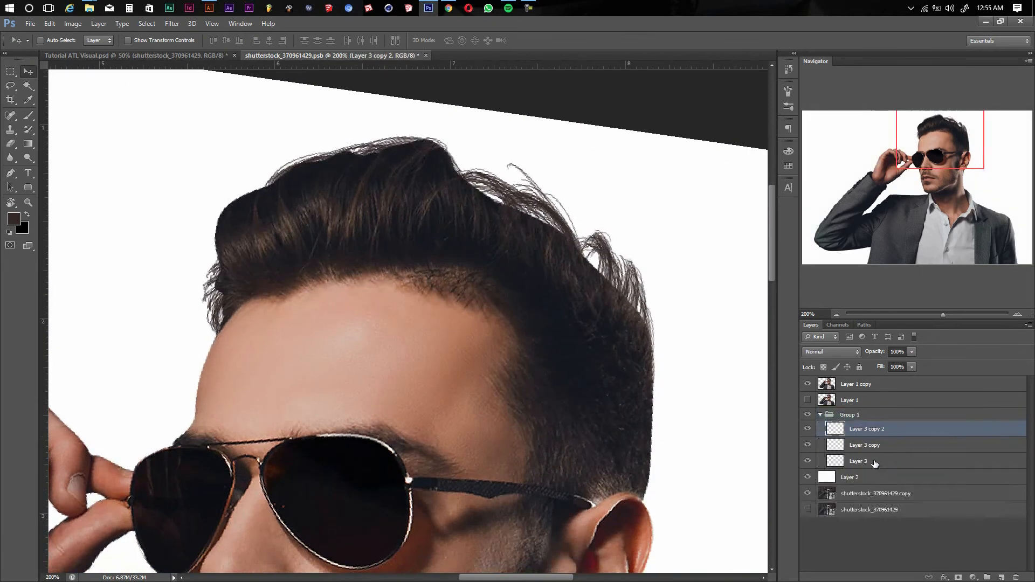
- Merge the strand layers, thicken the hair edge with a 2 px brush, and erase the long strands sticking out
{"action": "key", "text": "r"}
{"action": "left_click_drag", "start_coordinate": [444, 279], "coordinate": [383, 232]}
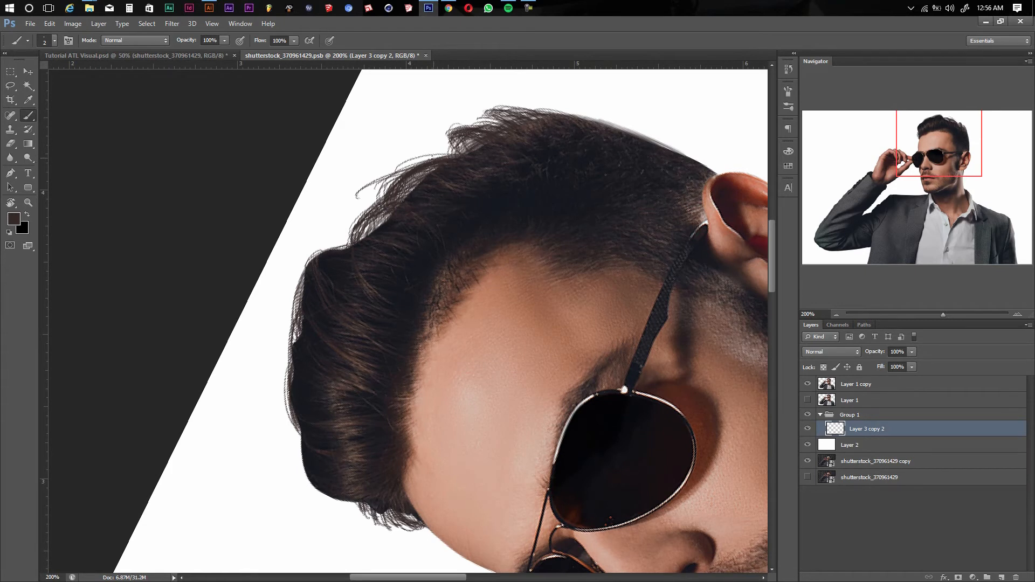
{"action": "key", "text": "e"}
{"action": "left_click_drag", "start_coordinate": [370, 167], "coordinate": [354, 201]}
{"action": "left_click_drag", "start_coordinate": [395, 157], "coordinate": [411, 160]}
- Duplicate the merged strand layer, hide the original and lock the copy's transparent pixels
{"action": "key", "text": "b"}
{"action": "key", "text": "v"}
{"action": "key", "text": "ctrl+j"}
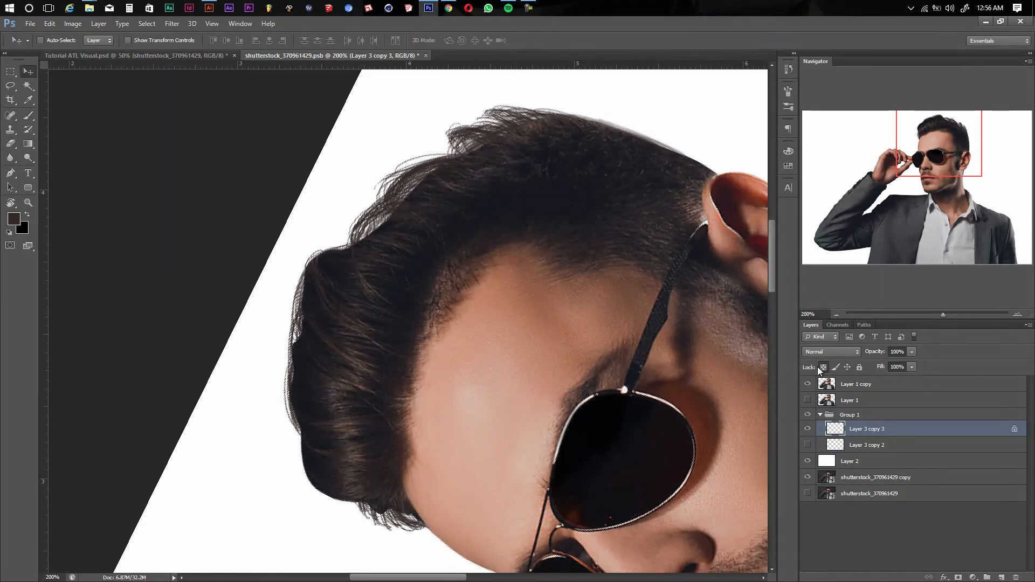
- Recolour the painted strands around the whole hair edge with a soft 76 px brush, sampling nearby hair tones
{"action": "key", "text": "b"}
{"action": "left_click", "coordinate": [414, 230], "text": "alt"}
{"action": "right_click", "coordinate": [412, 228]}
{"action": "left_click", "coordinate": [443, 253]}
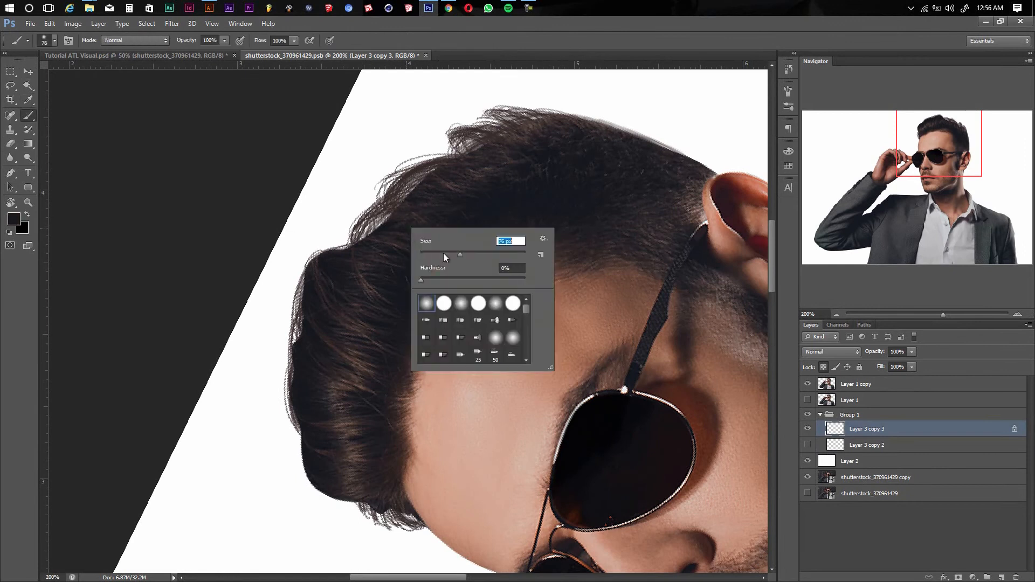
{"action": "left_click_drag", "start_coordinate": [382, 189], "coordinate": [462, 198]}
{"action": "left_click_drag", "start_coordinate": [497, 157], "coordinate": [482, 200]}
{"action": "left_click", "coordinate": [489, 200], "text": "alt"}
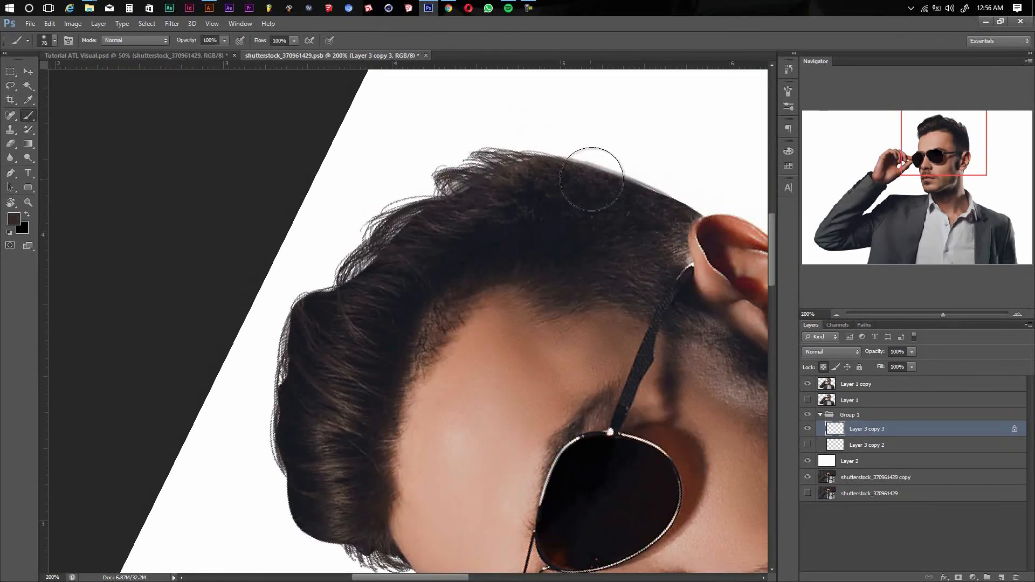
{"action": "left_click_drag", "start_coordinate": [421, 301], "coordinate": [513, 203]}
{"action": "left_click", "coordinate": [392, 225], "text": "alt"}
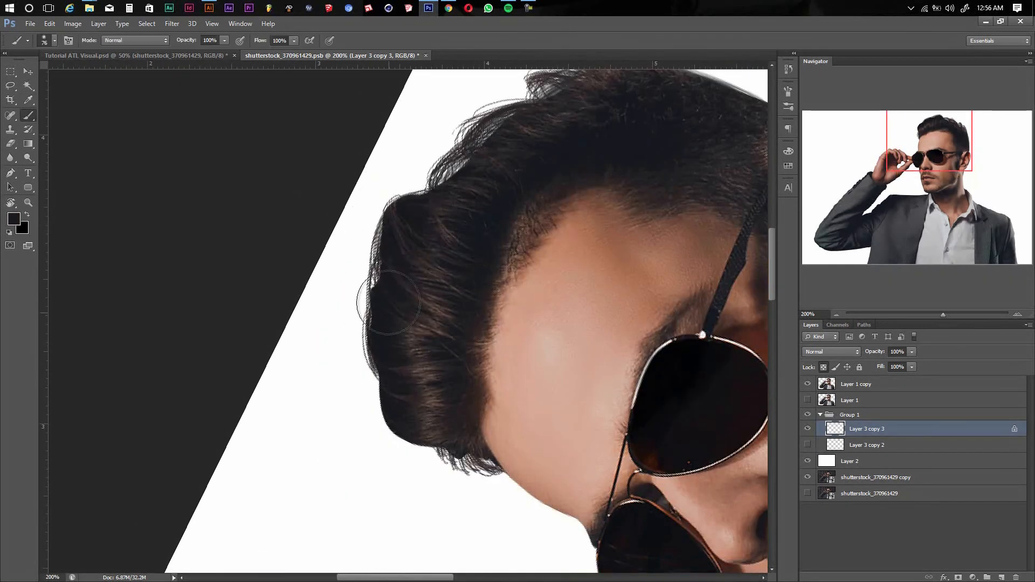
{"action": "left_click_drag", "start_coordinate": [388, 285], "coordinate": [414, 189]}
{"action": "left_click", "coordinate": [503, 358], "text": "alt"}
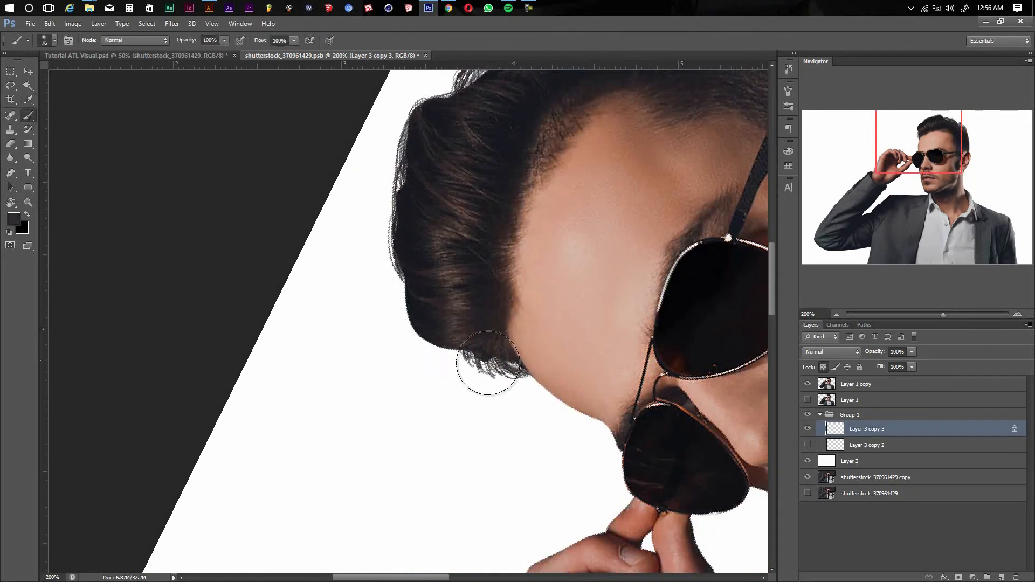
- Unlock the strand layer's transparent pixels and add more fine strands around the hair outline with a hard 1 px brush
{"action": "key", "text": "v"}
{"action": "key", "text": "ctrl+minus"}
{"action": "key", "text": "ctrl+plus"}
{"action": "key", "text": "b"}
{"action": "right_click", "coordinate": [386, 190]}
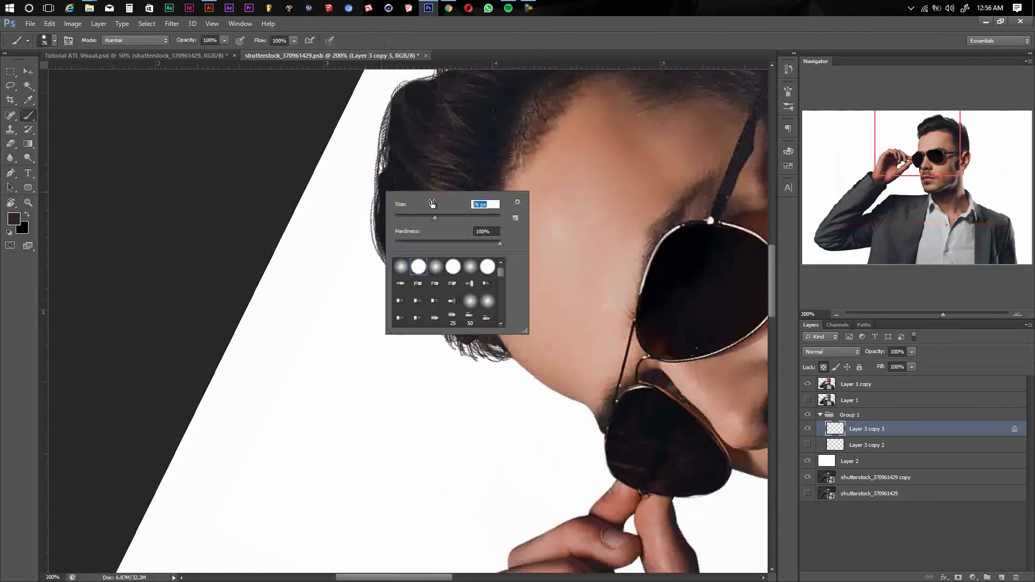
{"action": "type", "text": "1"}
{"action": "key", "text": "Return"}
{"action": "left_click_drag", "start_coordinate": [399, 99], "coordinate": [350, 258]}
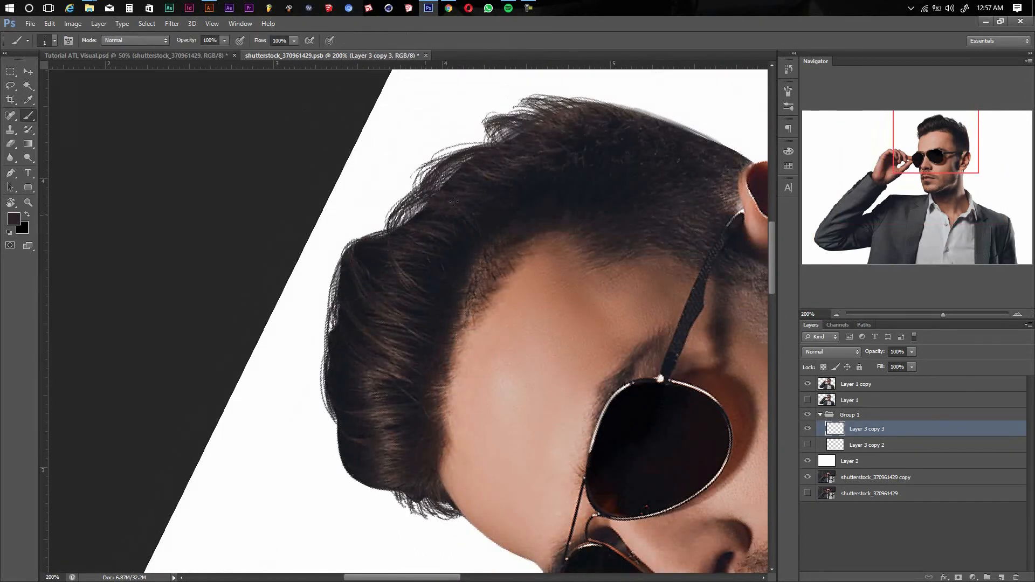
{"action": "left_click_drag", "start_coordinate": [453, 202], "coordinate": [452, 67]}
{"action": "key", "text": "r"}
{"action": "mouse_move", "coordinate": [301, 370]}
{"action": "left_mouse_down"}
{"action": "mouse_move", "coordinate": [453, 430]}
{"action": "mouse_move", "coordinate": [395, 215]}
{"action": "left_mouse_up"}
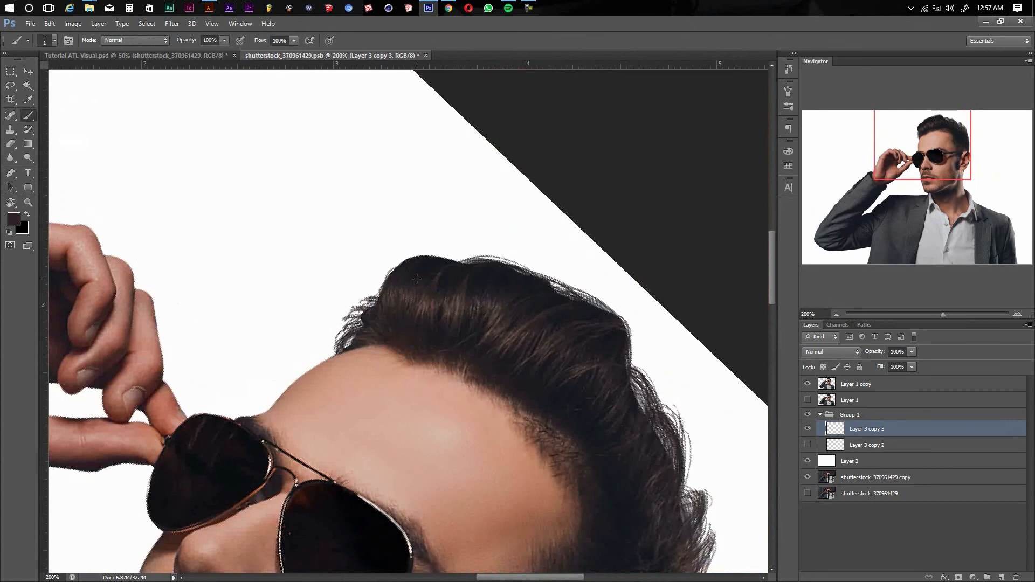
- Reset the rotated view to check the whole figure, and refine the strands along the crown and back of the hair
{"action": "key", "text": "r"}
{"action": "left_click", "coordinate": [142, 40]}
{"action": "key", "text": "ctrl+0"}
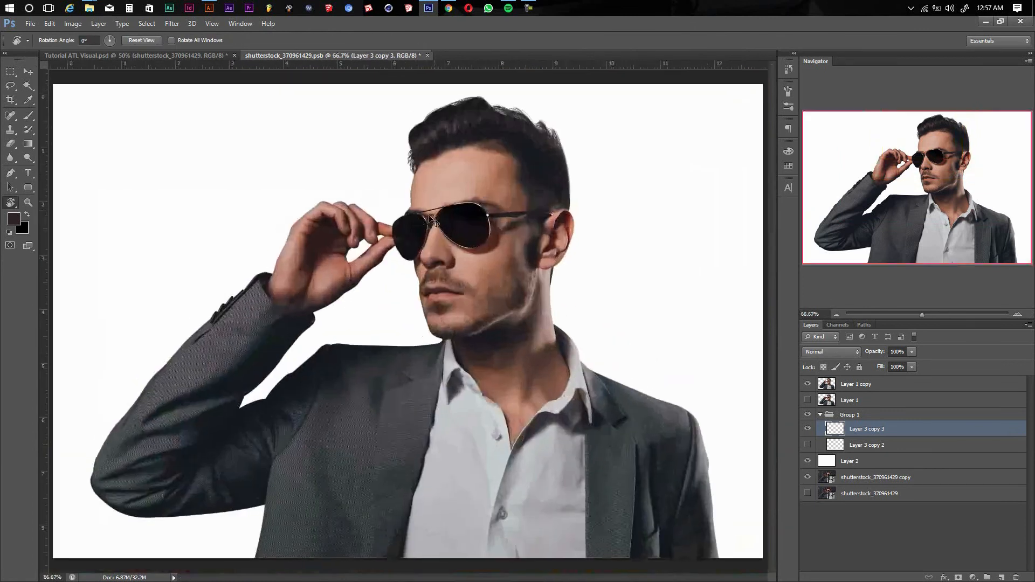
{"action": "scroll", "coordinate": [539, 108], "scroll_direction": "up", "scroll_amount": 3}
{"action": "left_click_drag", "start_coordinate": [314, 313], "coordinate": [414, 414]}
{"action": "key", "text": "b"}
{"action": "left_click_drag", "start_coordinate": [370, 226], "coordinate": [348, 275]}
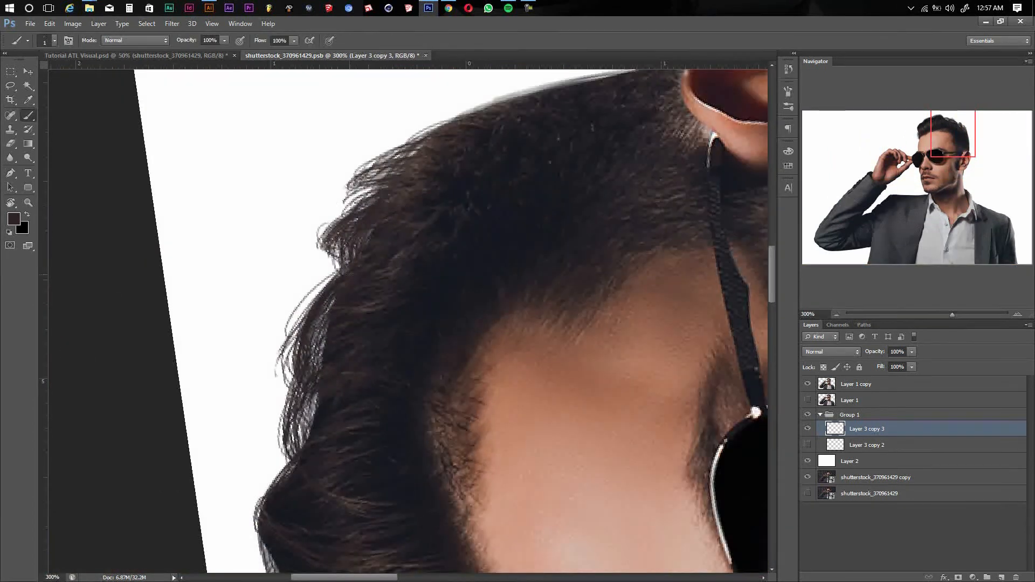
{"action": "left_click_drag", "start_coordinate": [326, 326], "coordinate": [302, 442]}
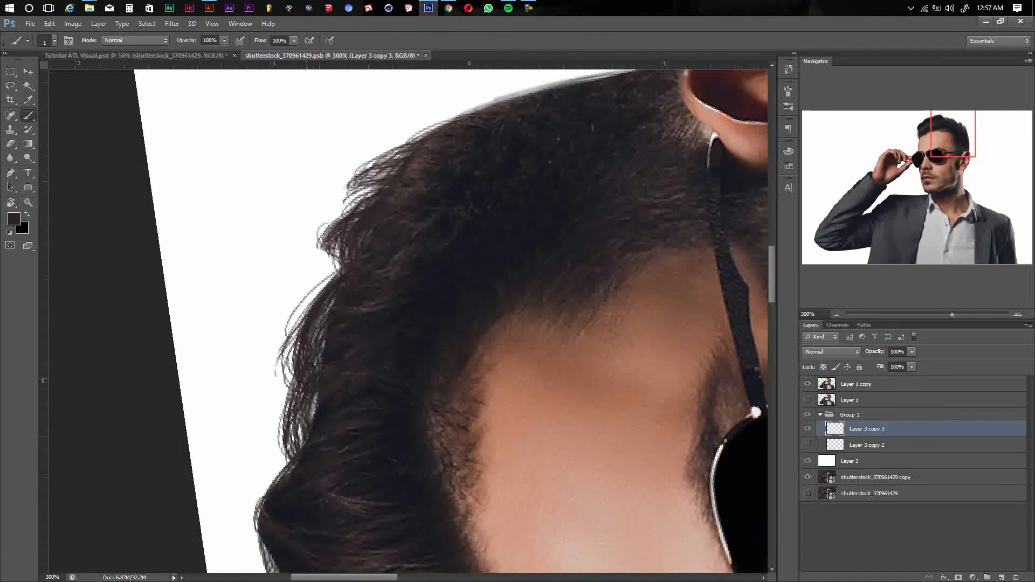
- Check the whole cut-out, return to the main composition, scale the man to about 49.6% and place him behind the car
{"action": "key", "text": "v"}
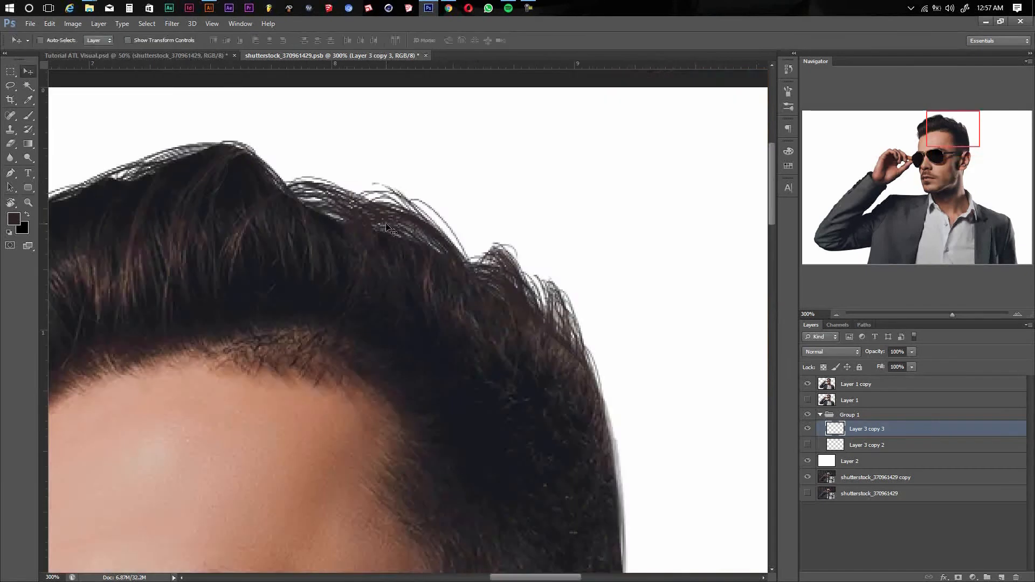
{"action": "key", "text": "ctrl+0"}
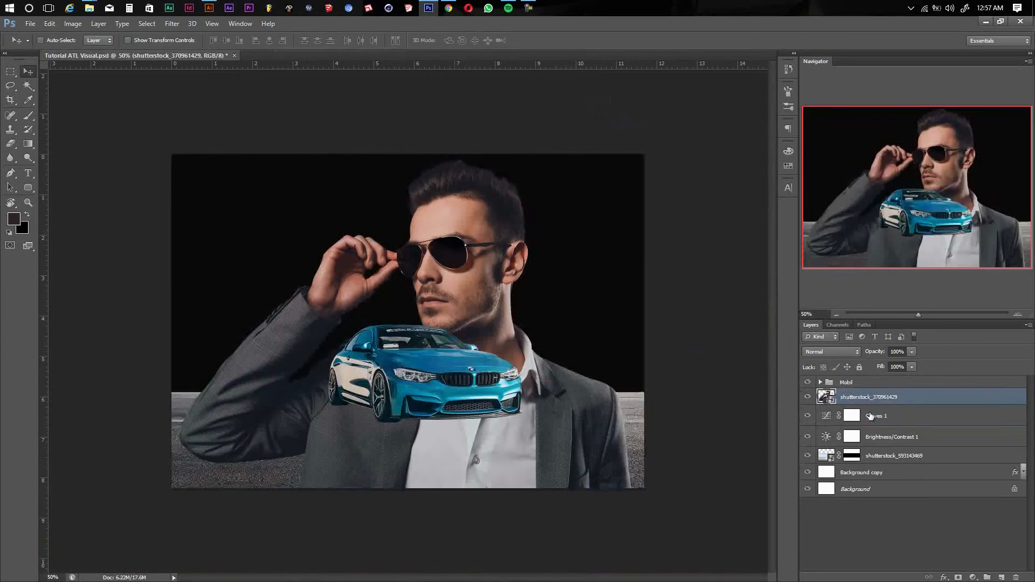
{"action": "key", "text": "ctrl+t"}
{"action": "left_click_drag", "start_coordinate": [665, 153], "coordinate": [545, 229]}
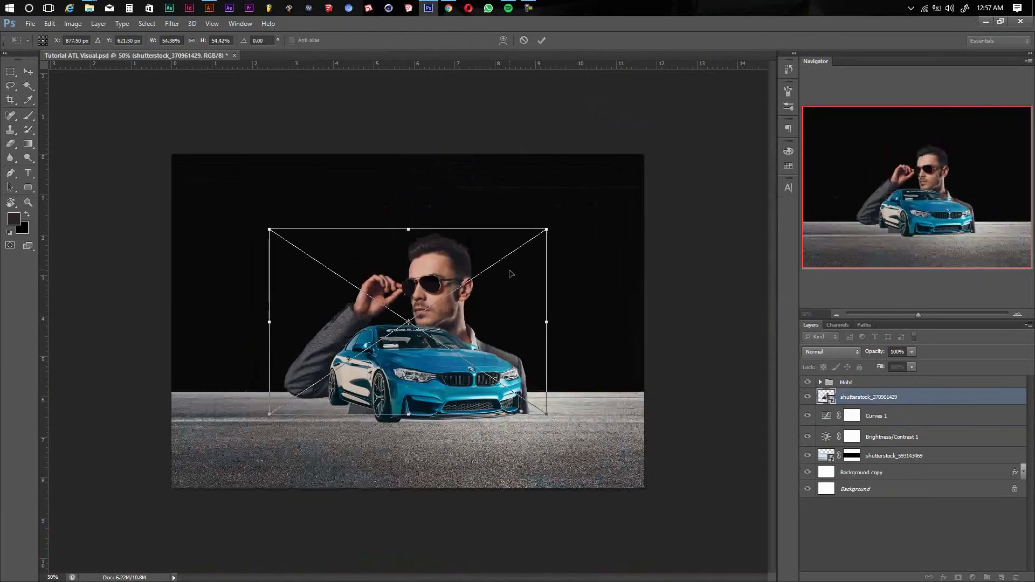
{"action": "left_click_drag", "start_coordinate": [510, 274], "coordinate": [495, 243]}
{"action": "left_click_drag", "start_coordinate": [529, 188], "coordinate": [516, 196]}
{"action": "key", "text": "Return"}
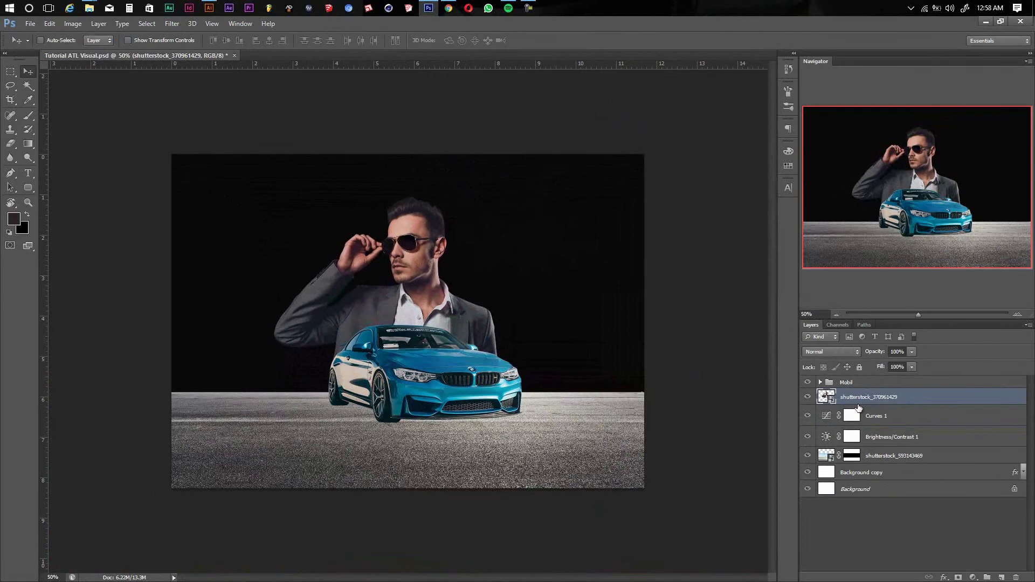
{"action": "left_click_drag", "start_coordinate": [395, 272], "coordinate": [392, 266]}
- Lower the man and the Mobil group together, and enlarge the man slightly behind the car
{"action": "left_click", "coordinate": [858, 382], "text": "shift"}
{"action": "left_click_drag", "start_coordinate": [428, 308], "coordinate": [429, 334]}
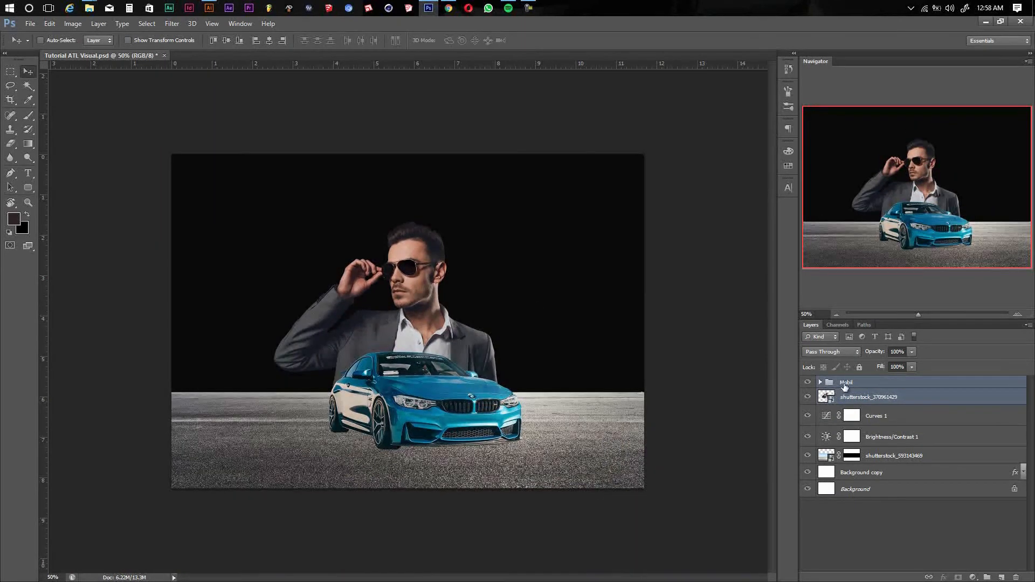
{"action": "left_click", "coordinate": [853, 399]}
{"action": "key", "text": "ctrl+t"}
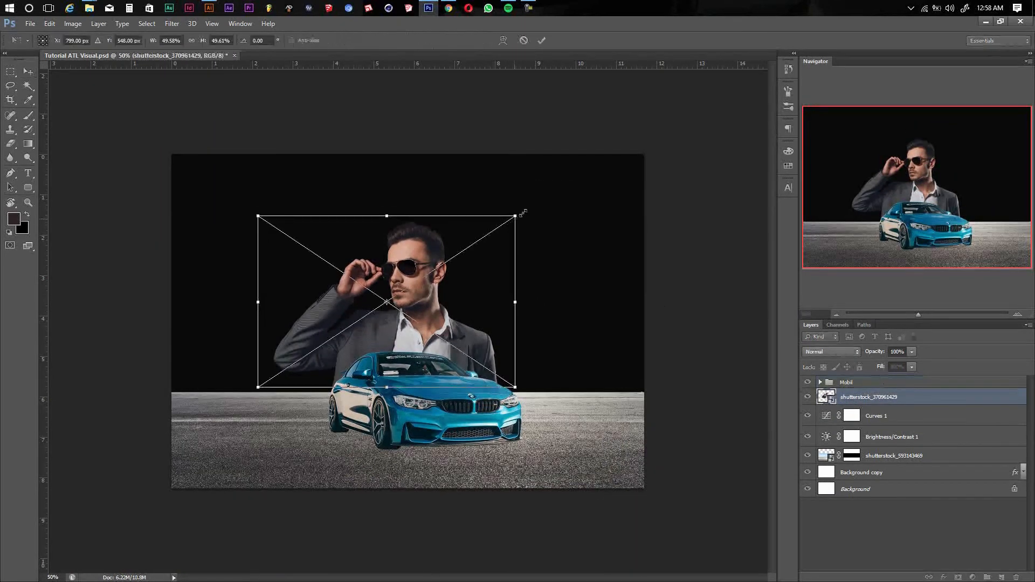
{"action": "left_click_drag", "start_coordinate": [523, 213], "coordinate": [534, 199]}
{"action": "key", "text": "Return"}
{"action": "mouse_move", "coordinate": [478, 264]}
{"action": "left_mouse_down"}
{"action": "mouse_move", "coordinate": [482, 243]}
{"action": "mouse_move", "coordinate": [482, 257]}
{"action": "left_mouse_up"}
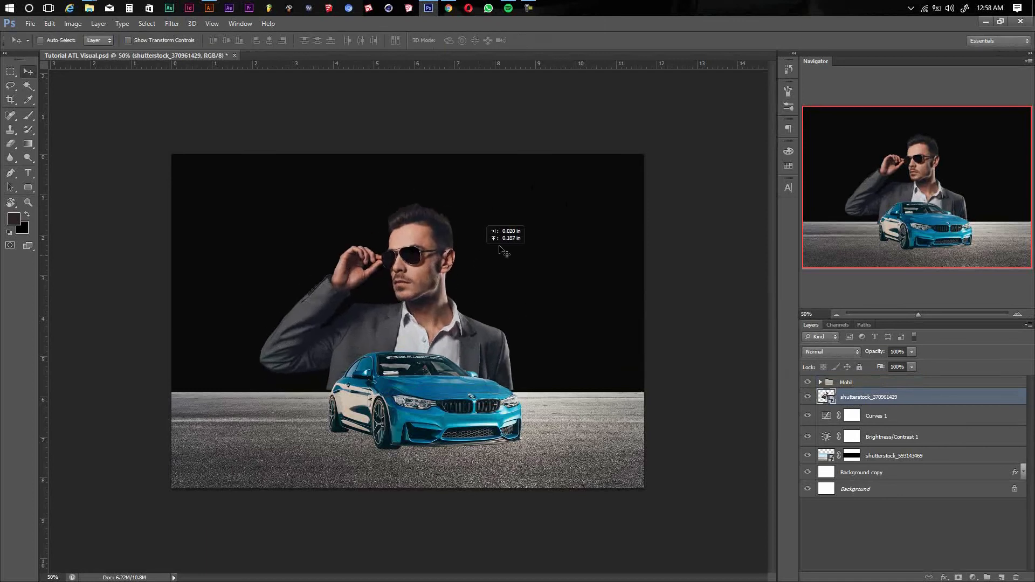
- Add a layer mask to the man, fade his lower body with a black-to-white gradient and move him slightly upward
{"action": "left_click", "coordinate": [958, 577]}
{"action": "key", "text": "d"}
{"action": "key", "text": "g"}
{"action": "left_click_drag", "start_coordinate": [424, 400], "coordinate": [430, 308]}
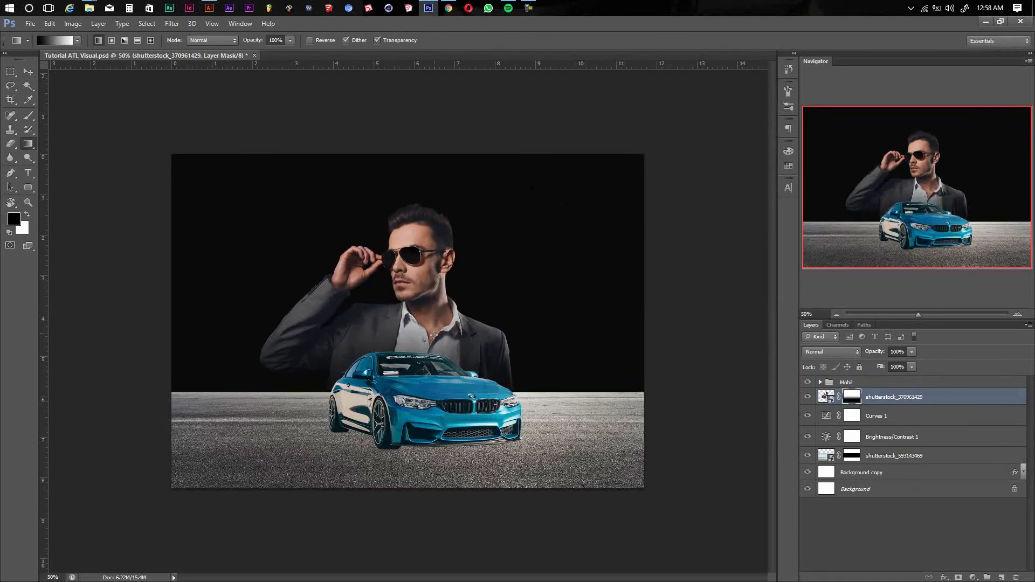
{"action": "left_click_drag", "start_coordinate": [453, 271], "coordinate": [452, 312]}
{"action": "key", "text": "v"}
- Adjust the Mobil group's size with Free Transform and nudge the car slightly upward
{"action": "key", "text": "alt+bracketright"}
{"action": "key", "text": "ctrl+t"}
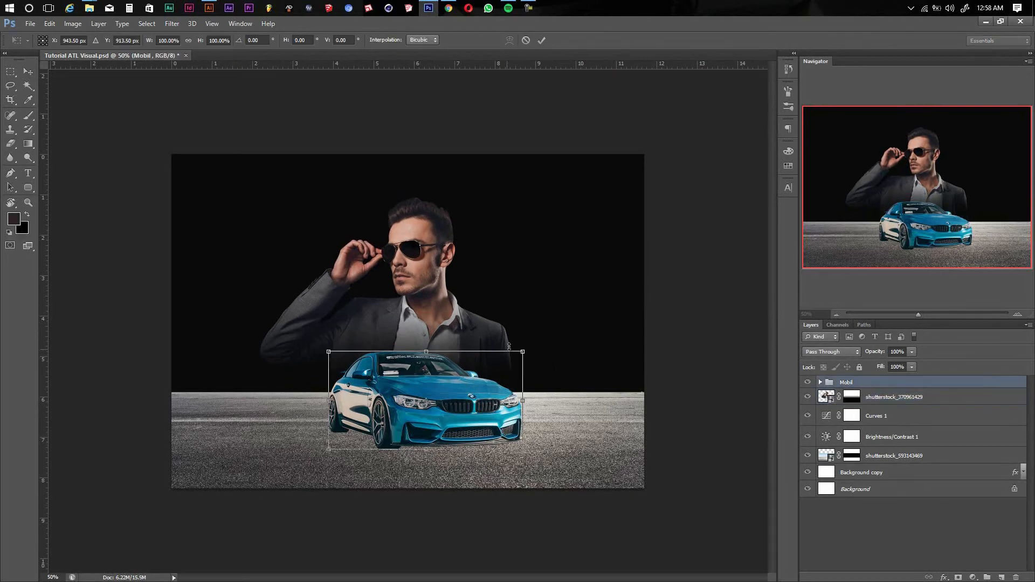
{"action": "mouse_move", "coordinate": [523, 351]}
{"action": "left_mouse_down"}
{"action": "mouse_move", "coordinate": [539, 343]}
{"action": "mouse_move", "coordinate": [524, 351]}
{"action": "left_mouse_up"}
{"action": "key", "text": "Return"}
{"action": "left_click_drag", "start_coordinate": [461, 388], "coordinate": [462, 381]}
- Place shutterstock_148057523.jpg from the Source folder into the composition, scaled to about 97.4% to cover the canvas height
{"action": "key", "text": "alt+Tab"}
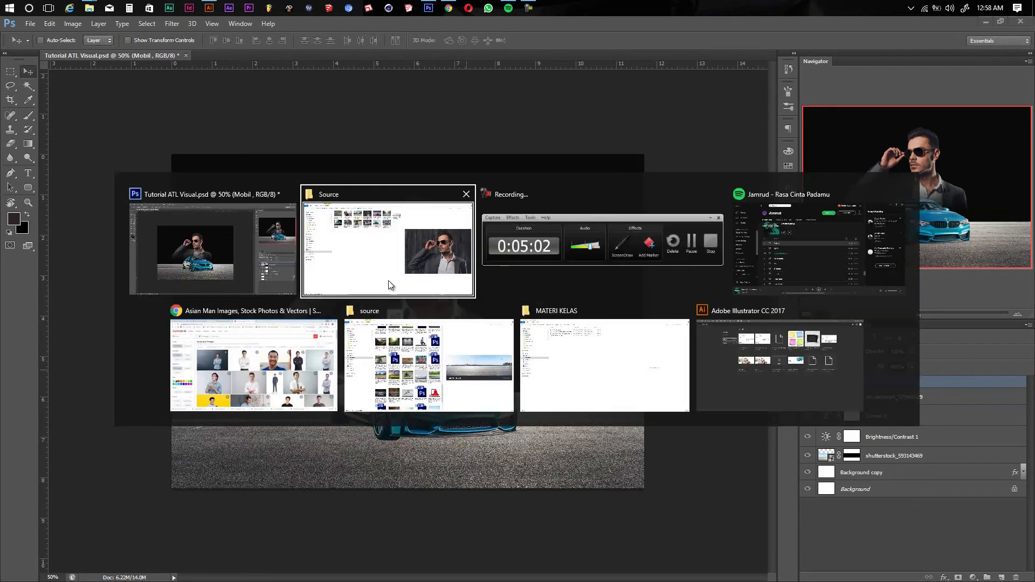
{"action": "left_click", "coordinate": [380, 245]}
{"action": "left_click", "coordinate": [280, 92]}
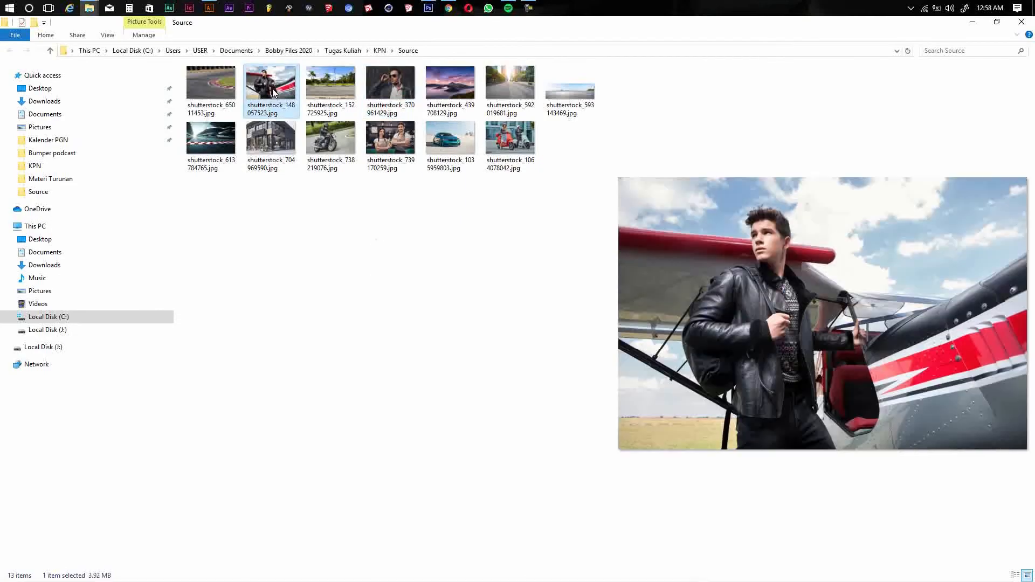
{"action": "left_click_drag", "start_coordinate": [273, 91], "coordinate": [410, 258]}
{"action": "key", "text": "alt+Tab"}
{"action": "key", "text": "alt+Tab"}
{"action": "key", "text": "alt+Tab"}
{"action": "key", "text": "alt+Tab"}
{"action": "key", "text": "alt+Tab"}
{"action": "key", "text": "alt+Tab"}
{"action": "key", "text": "alt+Tab"}
{"action": "key", "text": "alt+Tab"}
{"action": "key", "text": "alt+Tab"}
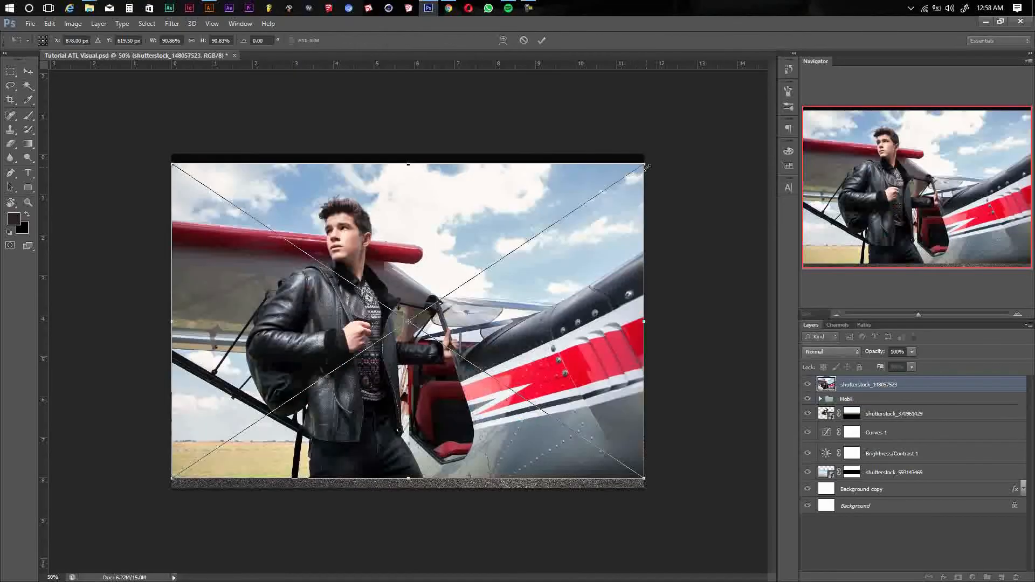
{"action": "mouse_move", "coordinate": [647, 167]}
{"action": "left_mouse_down"}
{"action": "mouse_move", "coordinate": [676, 142]}
{"action": "mouse_move", "coordinate": [653, 156]}
{"action": "left_mouse_up"}
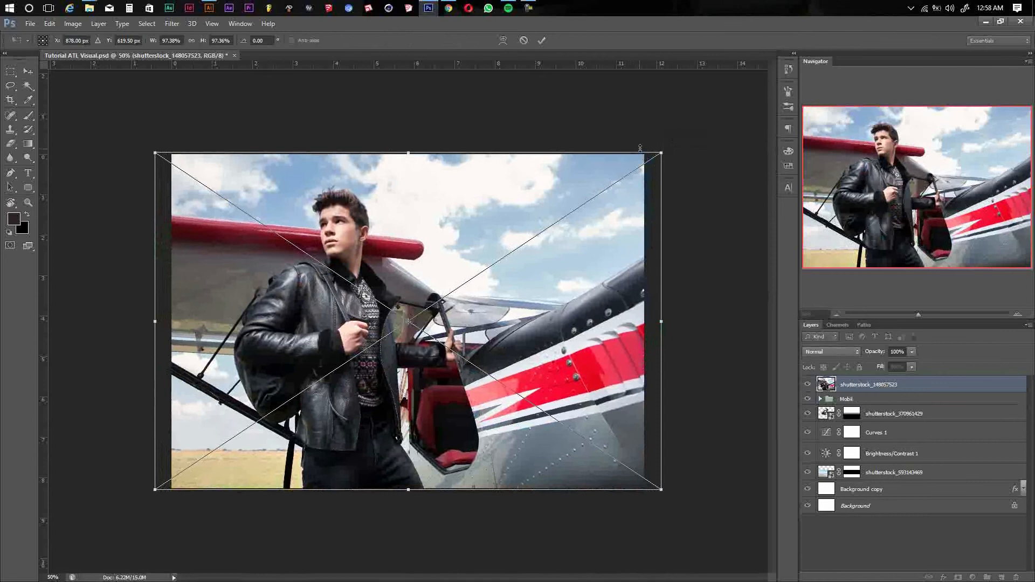
{"action": "key", "text": "Return"}
- Convert the placed leather-jacket photo to a Smart Object and open its contents for editing
{"action": "right_click", "coordinate": [900, 394]}
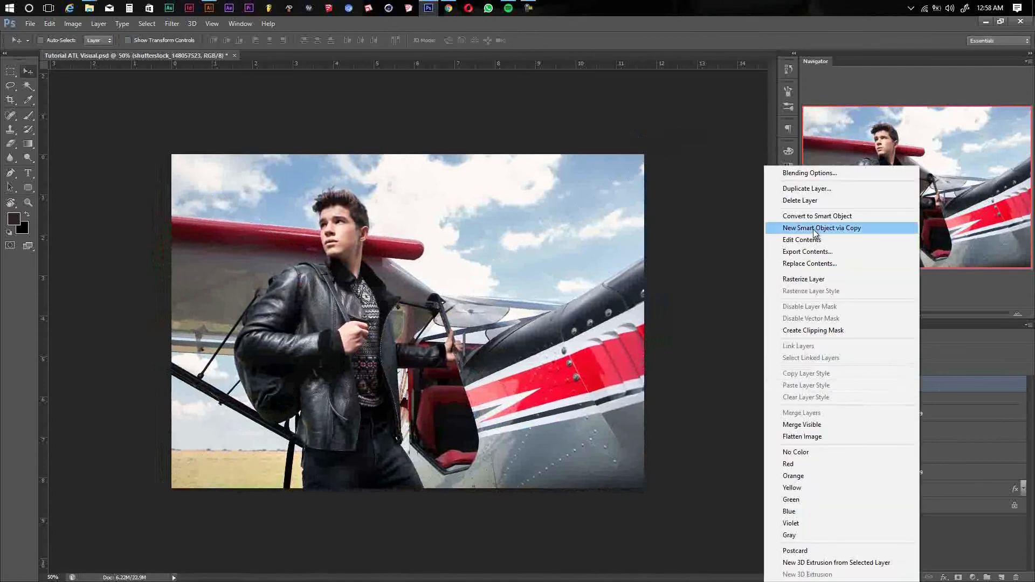
{"action": "left_click", "coordinate": [798, 215]}
{"action": "double_click", "coordinate": [835, 389]}
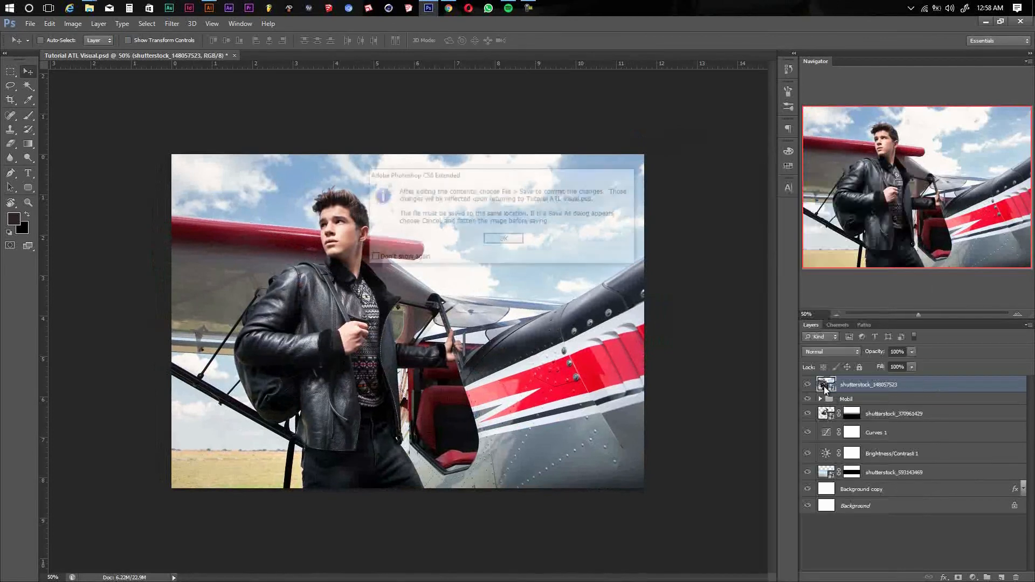
{"action": "left_click", "coordinate": [486, 239]}
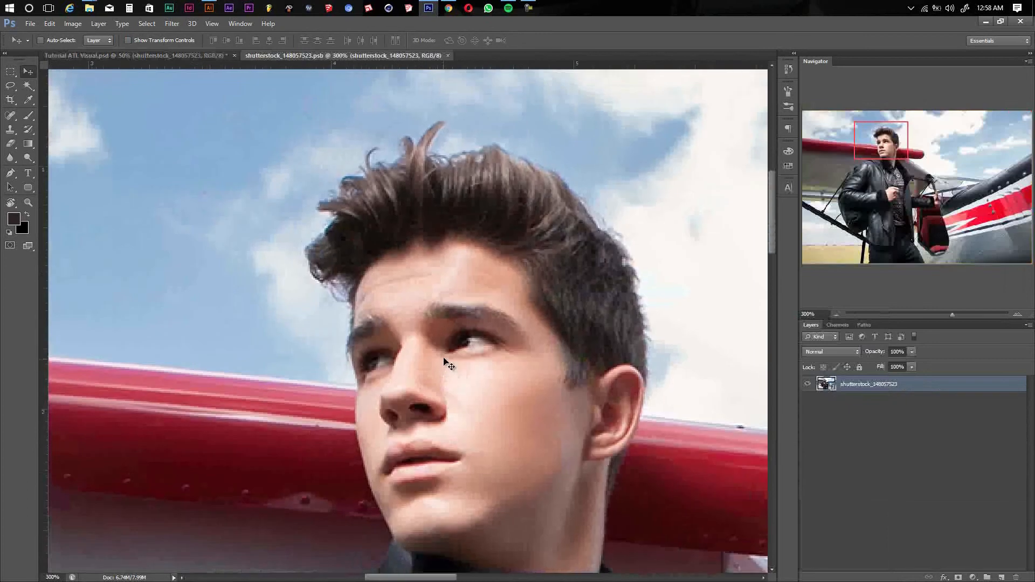
- Start a Pen path at the young man's forehead and trace the front hair up to the raised tuft
{"action": "key", "text": "p"}
{"action": "key", "text": "ctrl+plus"}
{"action": "key", "text": "ctrl+plus"}
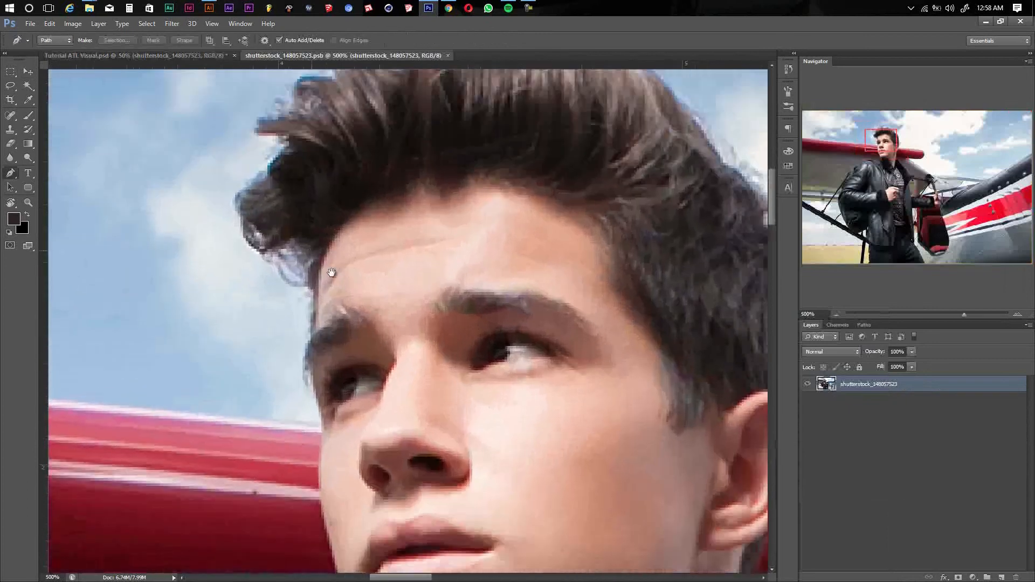
{"action": "scroll", "coordinate": [345, 302], "scroll_direction": "up", "scroll_amount": 2}
{"action": "left_click", "coordinate": [349, 337]}
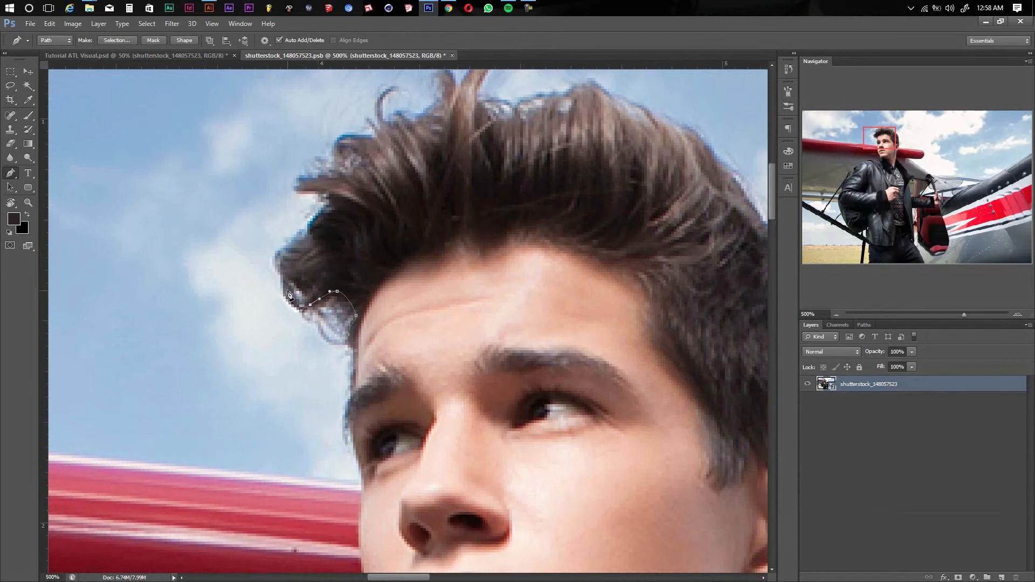
{"action": "scroll", "coordinate": [290, 295], "scroll_direction": "up", "scroll_amount": 2}
{"action": "left_click", "coordinate": [341, 203]}
{"action": "left_click_drag", "start_coordinate": [373, 203], "coordinate": [321, 305]}
{"action": "left_click", "coordinate": [357, 240]}
{"action": "left_click", "coordinate": [342, 267]}
{"action": "left_click", "coordinate": [356, 275]}
{"action": "left_click_drag", "start_coordinate": [367, 270], "coordinate": [337, 298]}
{"action": "left_click_drag", "start_coordinate": [329, 308], "coordinate": [337, 292]}
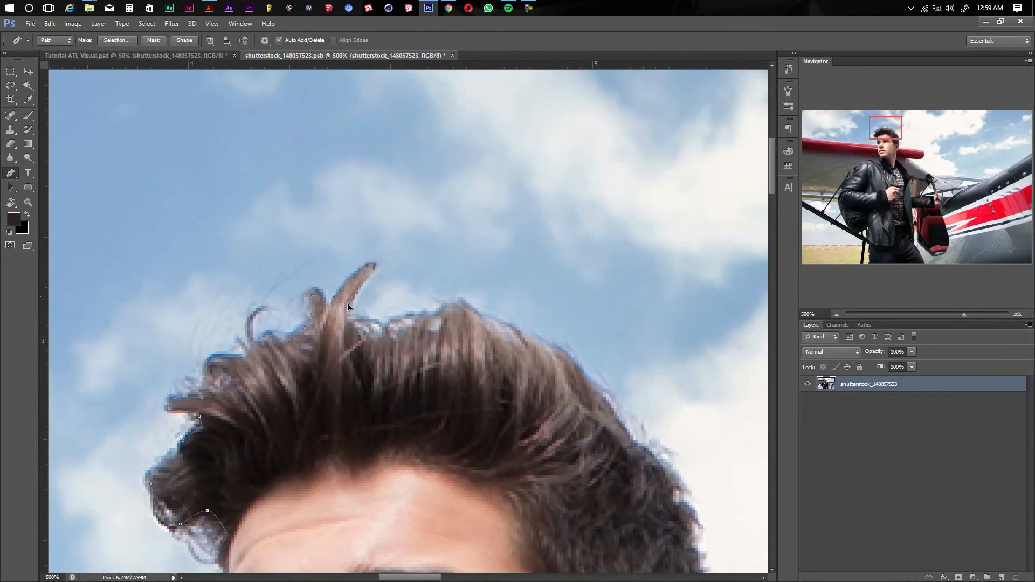
- Continue the path over the top of the hair and down the back of the head to the ear
{"action": "scroll", "coordinate": [383, 329], "scroll_direction": "right", "scroll_amount": 1}
{"action": "left_click", "coordinate": [461, 313]}
{"action": "left_click_drag", "start_coordinate": [515, 340], "coordinate": [427, 301]}
{"action": "left_click_drag", "start_coordinate": [428, 301], "coordinate": [439, 303]}
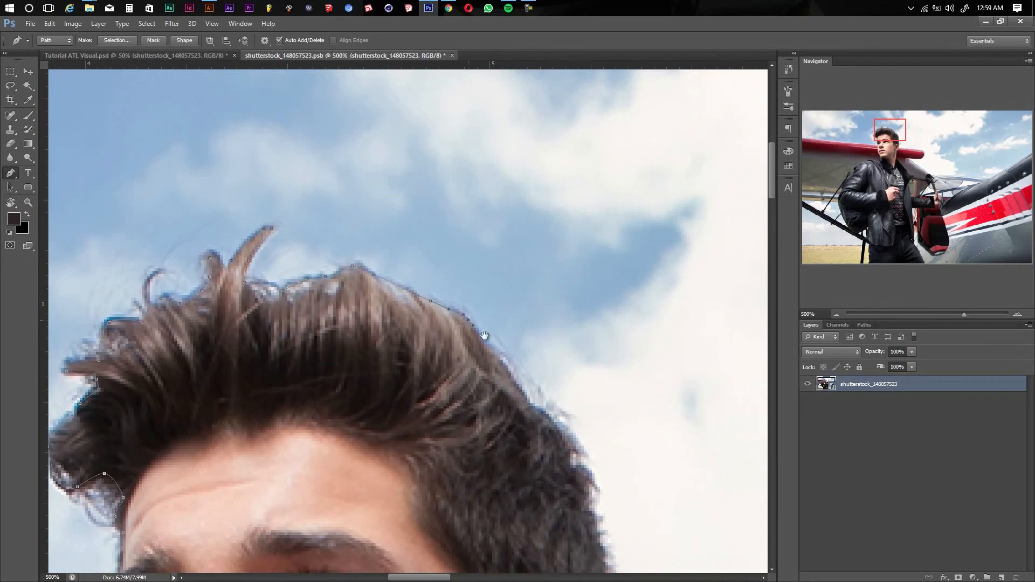
{"action": "scroll", "coordinate": [485, 335], "scroll_direction": "down", "scroll_amount": 5}
{"action": "scroll", "coordinate": [485, 335], "scroll_direction": "right", "scroll_amount": 6}
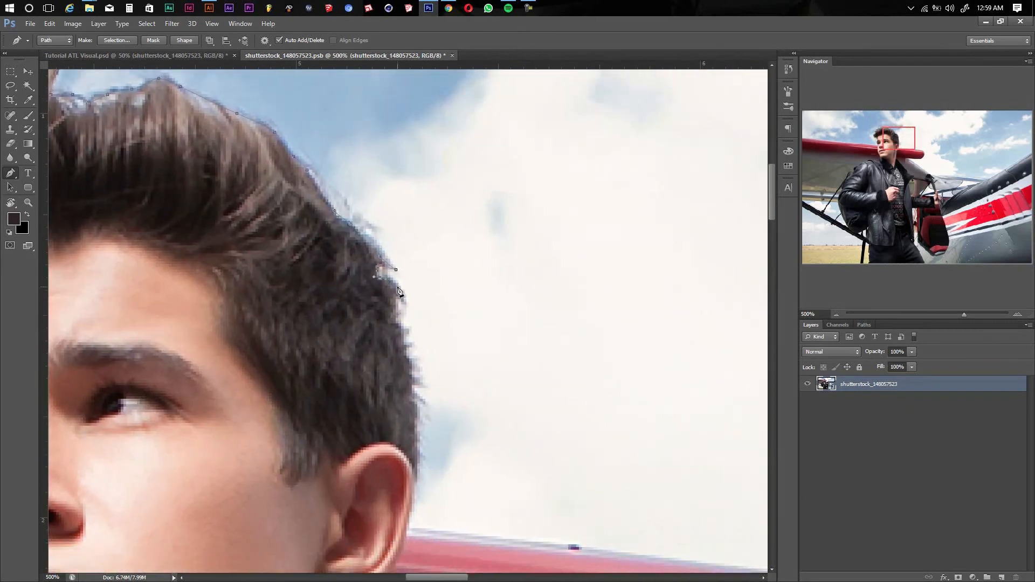
{"action": "scroll", "coordinate": [399, 292], "scroll_direction": "down", "scroll_amount": 8}
{"action": "scroll", "coordinate": [399, 291], "scroll_direction": "right", "scroll_amount": 2}
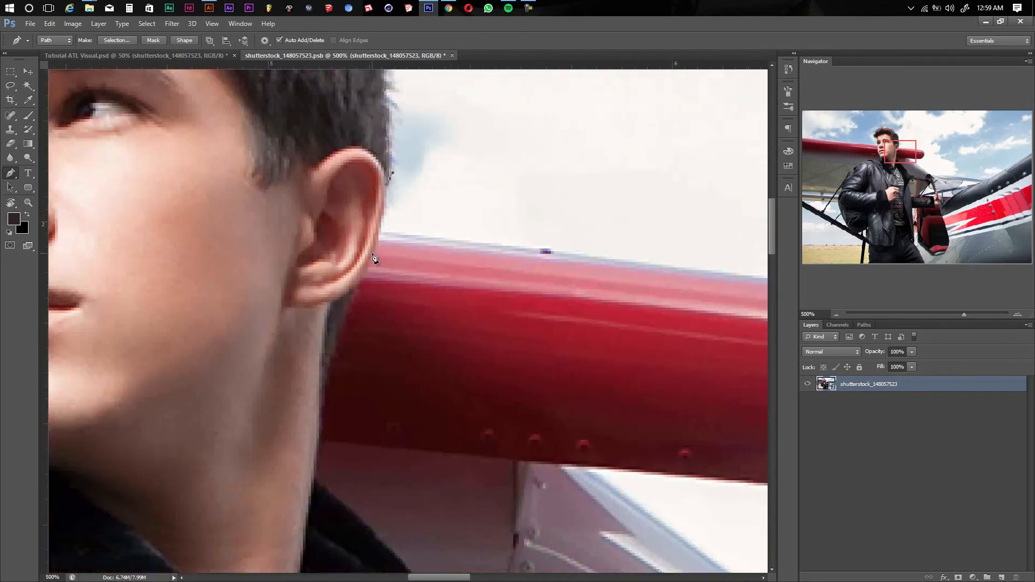
- Trace the path around the ear, down the neck and onto the upper edge of the jacket collar
{"action": "left_click", "coordinate": [372, 254]}
{"action": "left_click_drag", "start_coordinate": [335, 341], "coordinate": [356, 256]}
{"action": "left_click", "coordinate": [346, 291]}
{"action": "left_click_drag", "start_coordinate": [338, 360], "coordinate": [356, 268]}
{"action": "left_click", "coordinate": [357, 292]}
{"action": "left_click", "coordinate": [454, 381]}
{"action": "left_click_drag", "start_coordinate": [504, 443], "coordinate": [443, 329]}
{"action": "mouse_move", "coordinate": [453, 346]}
{"action": "left_mouse_down"}
{"action": "mouse_move", "coordinate": [460, 353]}
{"action": "mouse_move", "coordinate": [357, 225]}
{"action": "left_mouse_up"}
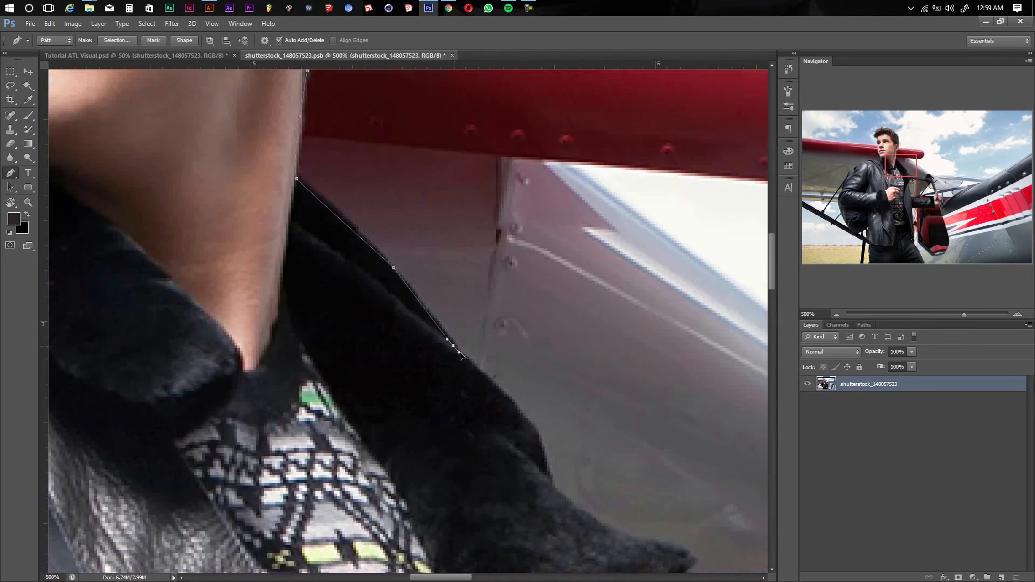
- Trace the path along the jacket's fur collar to its pointed tip
{"action": "left_click", "coordinate": [357, 225]}
{"action": "left_click", "coordinate": [411, 279]}
{"action": "left_click", "coordinate": [425, 306]}
{"action": "left_click", "coordinate": [438, 347]}
{"action": "mouse_move", "coordinate": [513, 409]}
{"action": "left_mouse_down"}
{"action": "mouse_move", "coordinate": [435, 329]}
{"action": "mouse_move", "coordinate": [452, 321]}
{"action": "left_mouse_up"}
{"action": "left_click", "coordinate": [481, 325]}
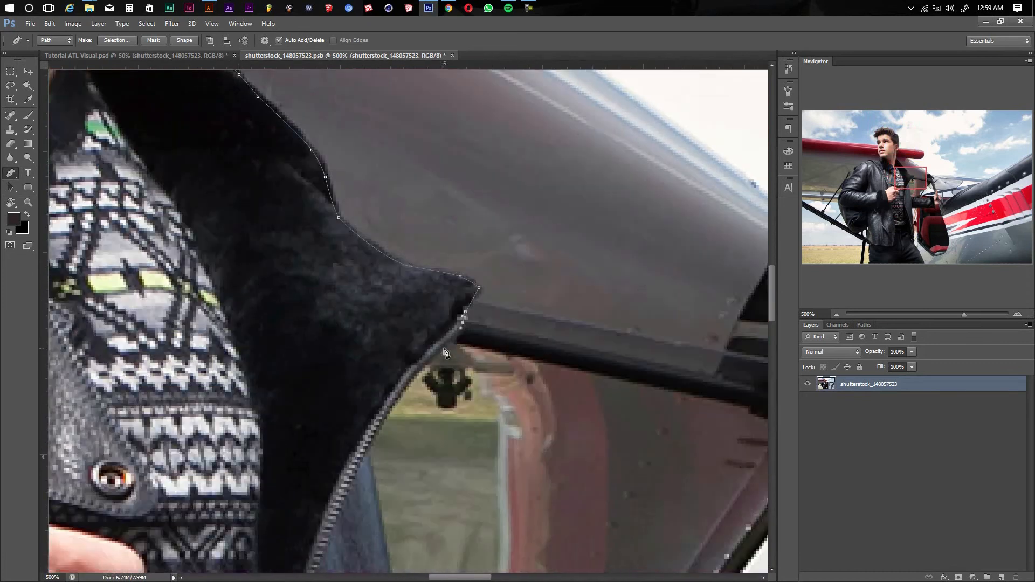
- Trace the path from the collar tip down the jacket's open front edge to the outstretched sleeve
{"action": "left_click_drag", "start_coordinate": [420, 354], "coordinate": [400, 279]}
{"action": "left_click", "coordinate": [355, 354]}
{"action": "left_click_drag", "start_coordinate": [345, 397], "coordinate": [336, 248]}
{"action": "left_click", "coordinate": [361, 365]}
{"action": "left_click_drag", "start_coordinate": [381, 494], "coordinate": [349, 265]}
- Trace the upper edge of the outstretched sleeve as far as the fur cuff
{"action": "left_click_drag", "start_coordinate": [351, 296], "coordinate": [309, 316]}
{"action": "left_click_drag", "start_coordinate": [316, 311], "coordinate": [346, 304]}
{"action": "left_click_drag", "start_coordinate": [370, 311], "coordinate": [377, 316]}
{"action": "left_click", "coordinate": [389, 320]}
{"action": "left_click", "coordinate": [427, 322]}
{"action": "left_click_drag", "start_coordinate": [443, 329], "coordinate": [326, 314]}
{"action": "left_click", "coordinate": [326, 316]}
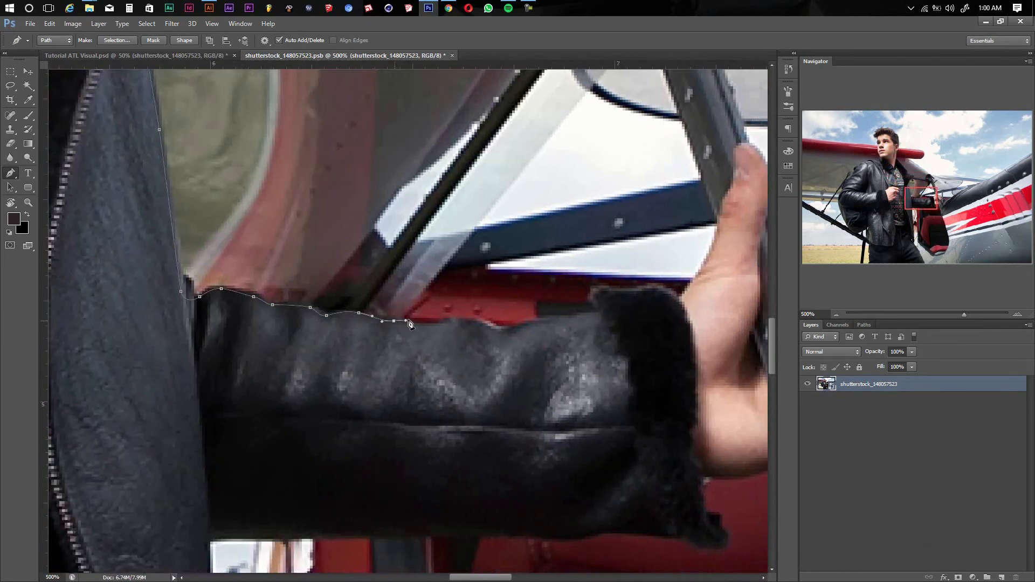
{"action": "left_click", "coordinate": [550, 320]}
{"action": "left_click", "coordinate": [590, 315]}
- Trace the path around the fur cuff's upper edge, thumb, fingers and palm of the hand gripping the aircraft strut
{"action": "left_click_drag", "start_coordinate": [626, 442], "coordinate": [399, 393]}
{"action": "left_click_drag", "start_coordinate": [369, 243], "coordinate": [378, 235]}
{"action": "left_click", "coordinate": [430, 240]}
{"action": "left_click_drag", "start_coordinate": [454, 251], "coordinate": [363, 337]}
{"action": "left_click", "coordinate": [390, 303]}
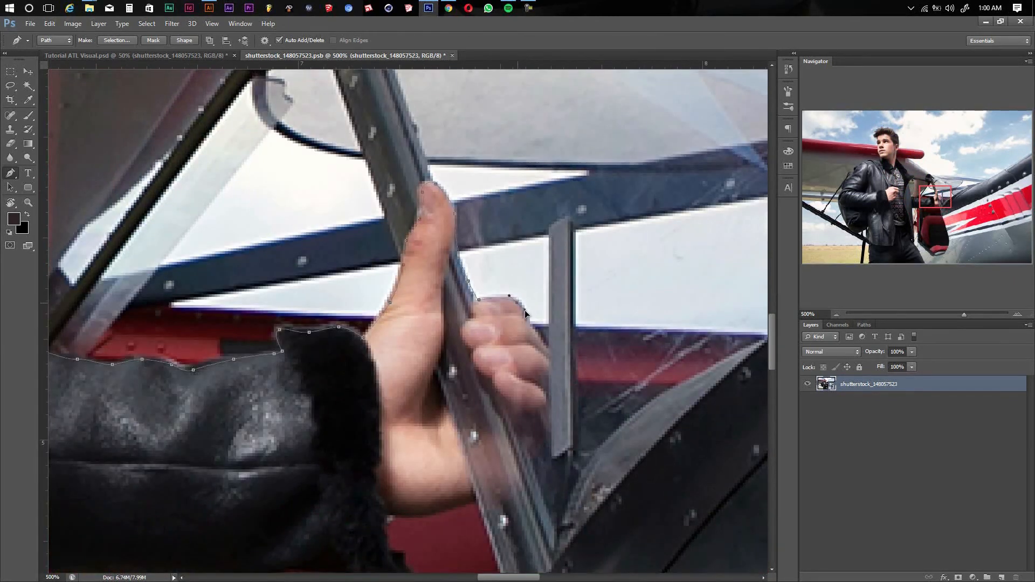
{"action": "left_click_drag", "start_coordinate": [525, 311], "coordinate": [500, 244]}
{"action": "left_click", "coordinate": [524, 295]}
{"action": "left_click", "coordinate": [520, 337]}
{"action": "left_click", "coordinate": [481, 412]}
{"action": "left_click_drag", "start_coordinate": [427, 436], "coordinate": [414, 440]}
{"action": "mouse_move", "coordinate": [414, 440]}
{"action": "left_mouse_down"}
{"action": "mouse_move", "coordinate": [534, 309]}
{"action": "mouse_move", "coordinate": [503, 318]}
{"action": "left_mouse_up"}
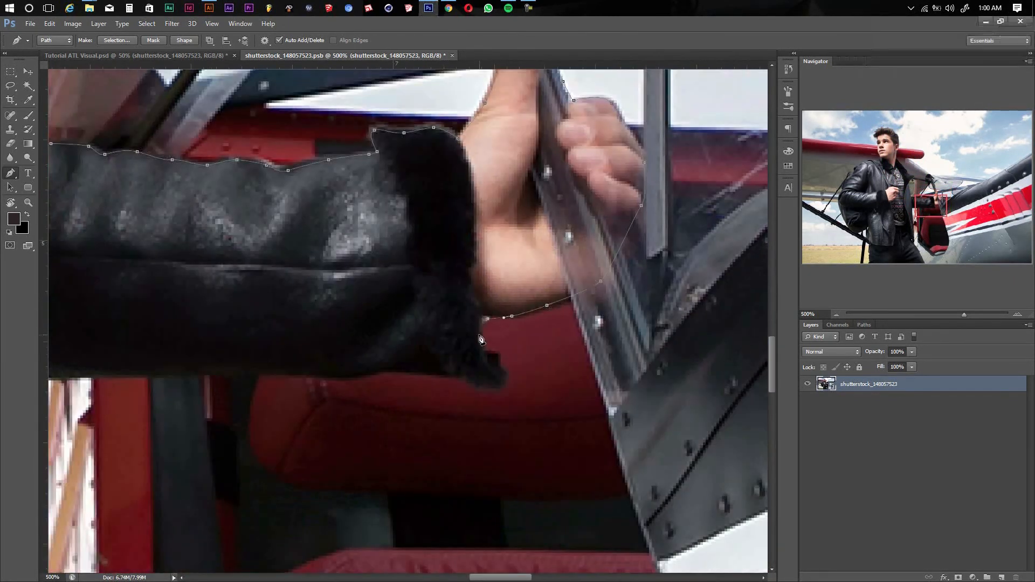
- Trace the lower part of the fur cuff and the sleeve's underside back to the jacket body
{"action": "left_click_drag", "start_coordinate": [476, 386], "coordinate": [458, 380]}
{"action": "left_click_drag", "start_coordinate": [438, 376], "coordinate": [644, 329]}
{"action": "left_click_drag", "start_coordinate": [593, 323], "coordinate": [520, 328]}
{"action": "left_click_drag", "start_coordinate": [477, 237], "coordinate": [621, 200]}
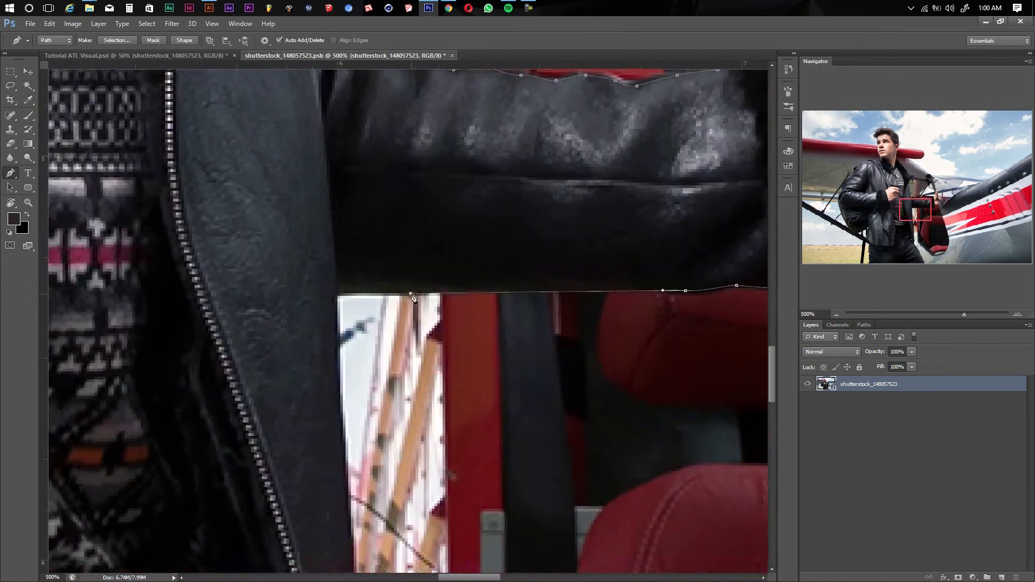
{"action": "left_click", "coordinate": [381, 291]}
{"action": "left_click", "coordinate": [338, 291]}
- Trace the path down the jacket's front edge and around the zip end at the hem
{"action": "mouse_move", "coordinate": [343, 324]}
{"action": "left_mouse_down"}
{"action": "mouse_move", "coordinate": [332, 18]}
{"action": "mouse_move", "coordinate": [387, 111]}
{"action": "left_mouse_up"}
{"action": "left_click", "coordinate": [339, 329]}
{"action": "left_click", "coordinate": [406, 317]}
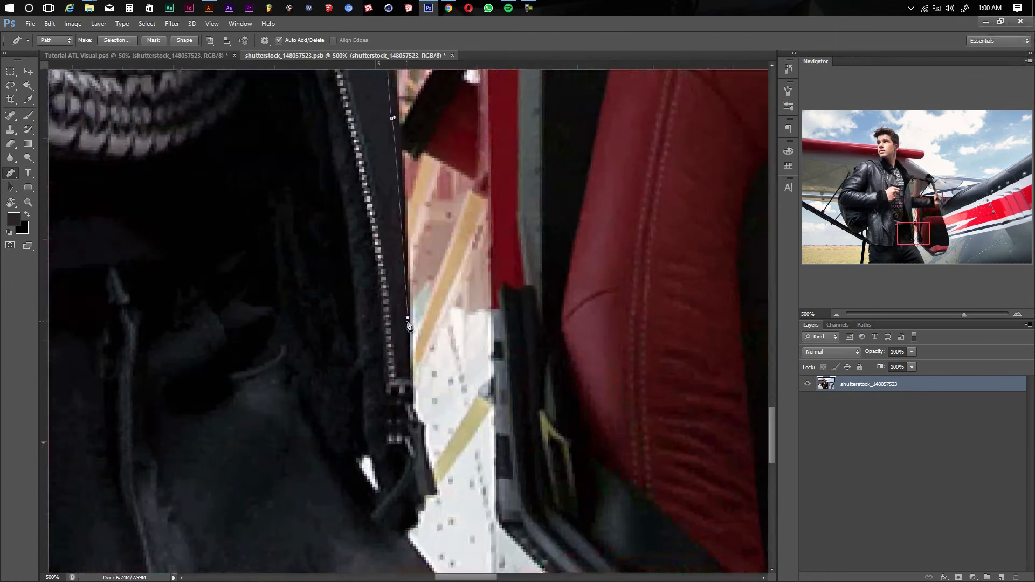
{"action": "left_click", "coordinate": [410, 367]}
{"action": "left_click_drag", "start_coordinate": [410, 367], "coordinate": [408, 287]}
{"action": "left_click", "coordinate": [410, 332]}
{"action": "left_click", "coordinate": [425, 296]}
{"action": "mouse_move", "coordinate": [406, 343]}
{"action": "left_mouse_down"}
{"action": "mouse_move", "coordinate": [410, 288]}
{"action": "mouse_move", "coordinate": [452, 211]}
{"action": "left_mouse_up"}
{"action": "left_click", "coordinate": [430, 339]}
{"action": "left_click", "coordinate": [432, 358]}
{"action": "left_click", "coordinate": [421, 360]}
{"action": "left_click", "coordinate": [422, 371]}
- Trace the outer trouser edge down past the image's lower border and carry the path beneath the legs
{"action": "left_click", "coordinate": [417, 309]}
{"action": "left_click_drag", "start_coordinate": [454, 438], "coordinate": [399, 243]}
{"action": "left_click", "coordinate": [488, 340]}
{"action": "left_click_drag", "start_coordinate": [490, 333], "coordinate": [442, 102]}
{"action": "left_click", "coordinate": [555, 399]}
{"action": "left_click_drag", "start_coordinate": [227, 388], "coordinate": [755, 458]}
{"action": "left_click", "coordinate": [396, 434]}
- Trace the path up the trouser edge beside the grass field to the strap at the jacket hem
{"action": "left_click_drag", "start_coordinate": [362, 336], "coordinate": [361, 375]}
{"action": "left_click", "coordinate": [354, 331]}
{"action": "left_click", "coordinate": [353, 315]}
{"action": "left_click_drag", "start_coordinate": [354, 276], "coordinate": [355, 332]}
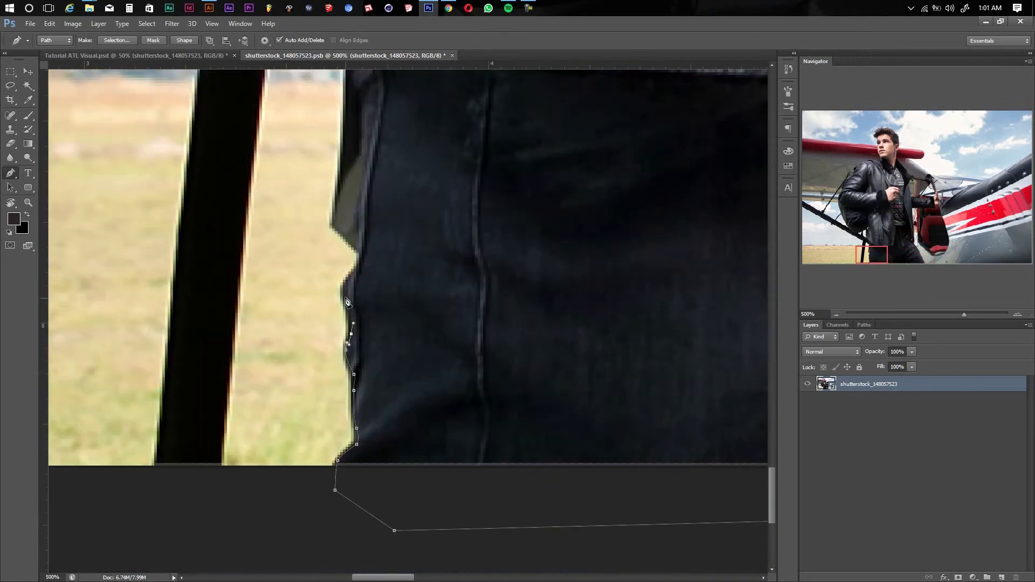
{"action": "left_click", "coordinate": [345, 296]}
{"action": "mouse_move", "coordinate": [359, 255]}
{"action": "left_mouse_down"}
{"action": "mouse_move", "coordinate": [351, 319]}
{"action": "mouse_move", "coordinate": [322, 284]}
{"action": "left_mouse_up"}
{"action": "left_click_drag", "start_coordinate": [334, 278], "coordinate": [340, 391]}
{"action": "left_click_drag", "start_coordinate": [337, 265], "coordinate": [339, 244]}
{"action": "left_click_drag", "start_coordinate": [391, 252], "coordinate": [528, 352]}
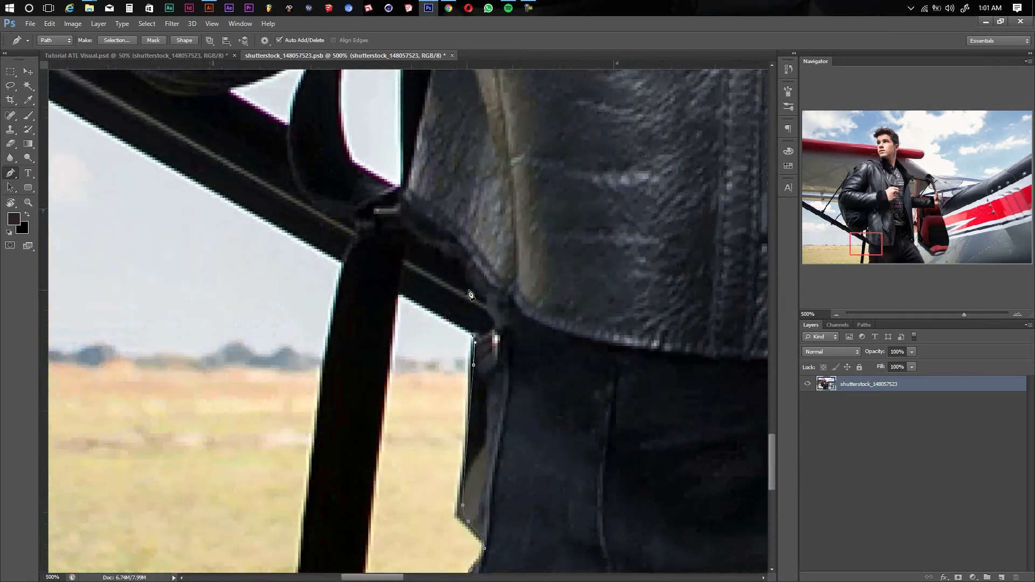
- Trace the path around the jacket hem and along the hanging strap to the backpack's underside
{"action": "left_click", "coordinate": [493, 311]}
{"action": "left_click_drag", "start_coordinate": [462, 265], "coordinate": [489, 309]}
{"action": "left_click", "coordinate": [402, 260]}
{"action": "mouse_move", "coordinate": [363, 279]}
{"action": "left_mouse_down"}
{"action": "mouse_move", "coordinate": [411, 326]}
{"action": "mouse_move", "coordinate": [453, 443]}
{"action": "left_mouse_up"}
{"action": "left_click_drag", "start_coordinate": [409, 373], "coordinate": [409, 350]}
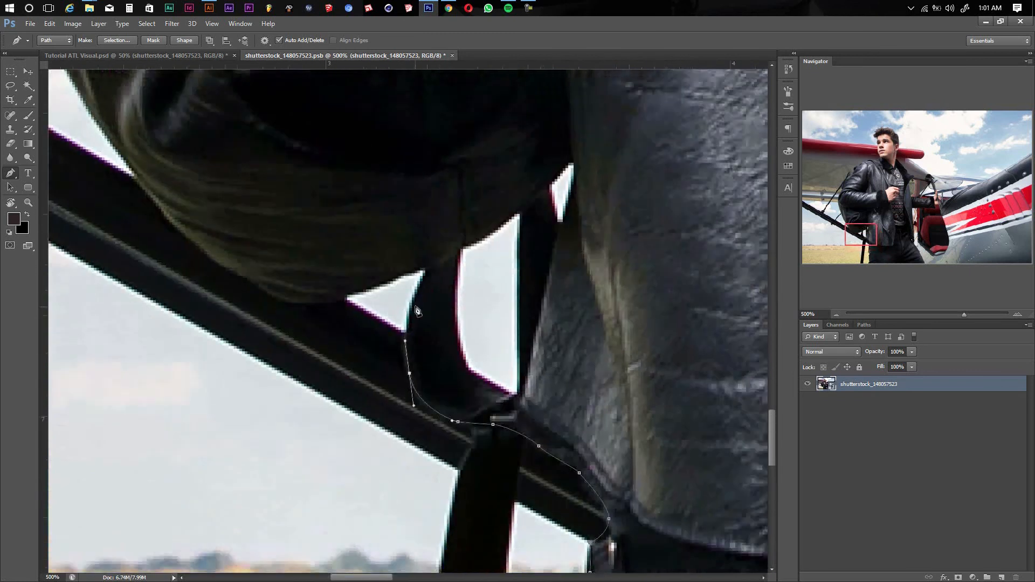
{"action": "left_click", "coordinate": [430, 271]}
- Trace the backpack's curved underside and its outer edge upward beside the aircraft struts
{"action": "mouse_move", "coordinate": [380, 284]}
{"action": "left_mouse_down"}
{"action": "mouse_move", "coordinate": [370, 287]}
{"action": "mouse_move", "coordinate": [519, 303]}
{"action": "left_mouse_up"}
{"action": "left_click_drag", "start_coordinate": [474, 314], "coordinate": [388, 274]}
{"action": "left_click_drag", "start_coordinate": [387, 274], "coordinate": [464, 376]}
{"action": "left_click_drag", "start_coordinate": [263, 118], "coordinate": [399, 346]}
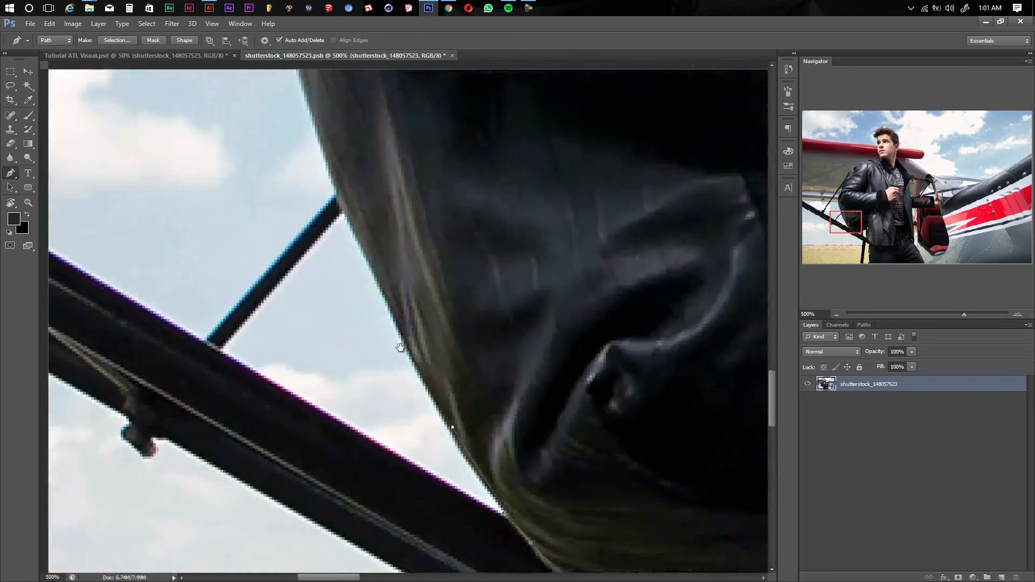
{"action": "left_click", "coordinate": [380, 280]}
{"action": "left_click_drag", "start_coordinate": [319, 141], "coordinate": [370, 287]}
- Trace the path up the backpack's outer edge and the leather sleeve, around the bag's top loop to the shoulder seam
{"action": "scroll", "coordinate": [350, 259], "scroll_direction": "up", "scroll_amount": 10}
{"action": "scroll", "coordinate": [324, 232], "scroll_direction": "right", "scroll_amount": 3}
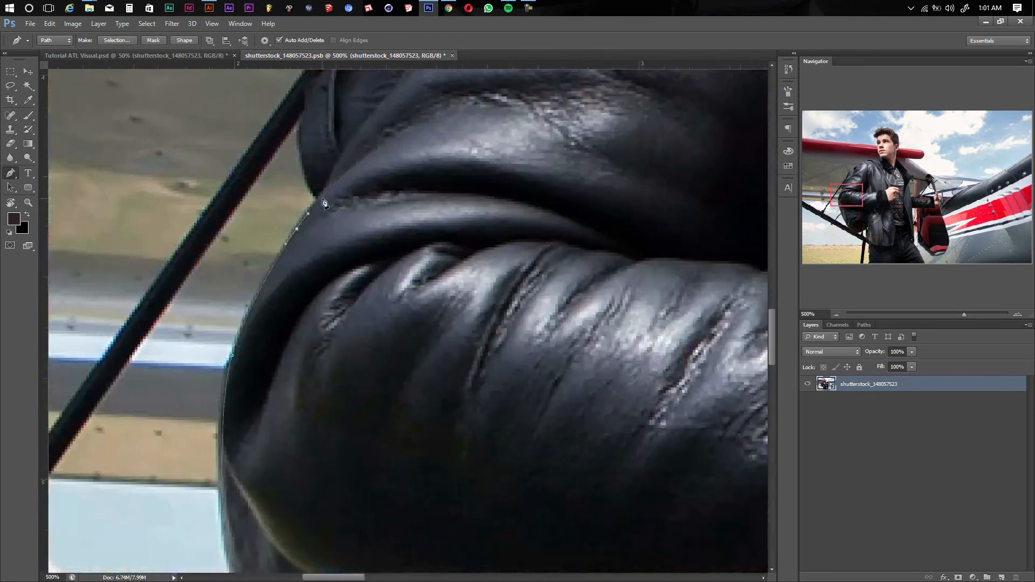
{"action": "scroll", "coordinate": [293, 206], "scroll_direction": "up", "scroll_amount": 6}
{"action": "scroll", "coordinate": [312, 221], "scroll_direction": "right", "scroll_amount": 4}
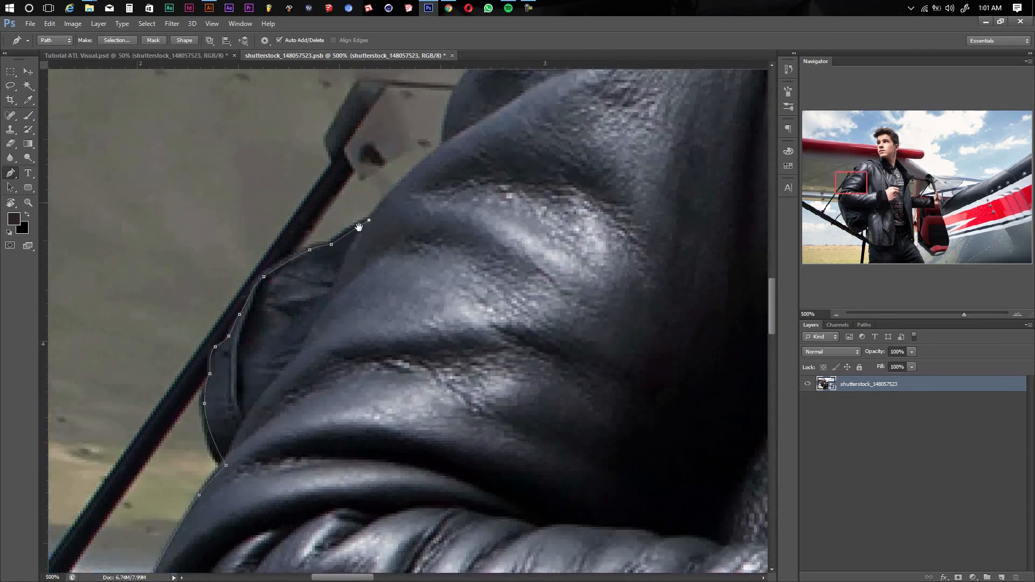
{"action": "scroll", "coordinate": [327, 255], "scroll_direction": "up", "scroll_amount": 8}
{"action": "scroll", "coordinate": [340, 246], "scroll_direction": "right", "scroll_amount": 4}
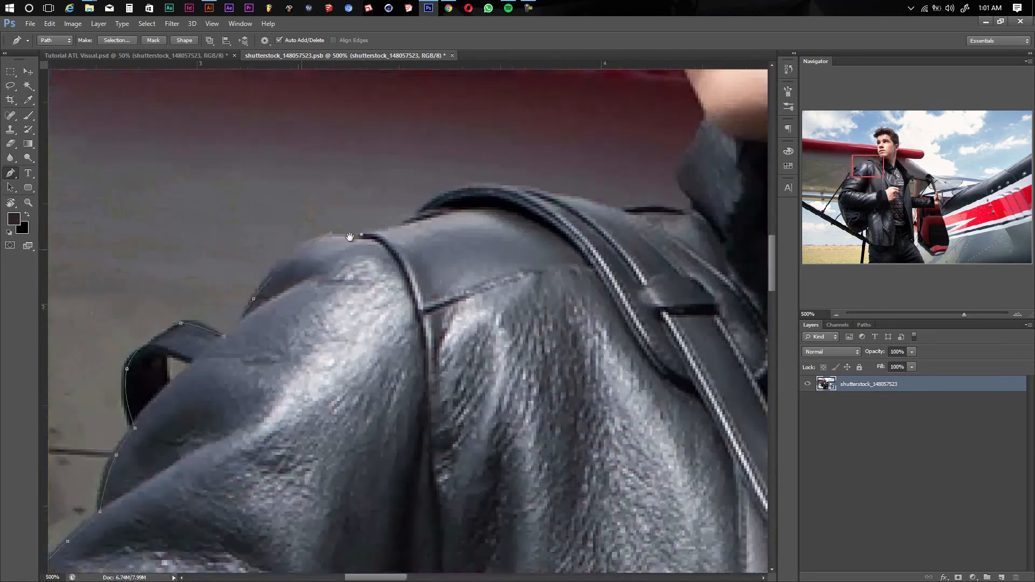
- Carry the path over the shoulder and collar, close it around the head, and isolate the man on a new layer with the original hidden
{"action": "left_click_drag", "start_coordinate": [350, 237], "coordinate": [316, 246]}
{"action": "left_click", "coordinate": [371, 230]}
{"action": "left_click_drag", "start_coordinate": [438, 195], "coordinate": [467, 193]}
{"action": "left_click", "coordinate": [544, 209]}
{"action": "left_click", "coordinate": [586, 219]}
{"action": "left_click_drag", "start_coordinate": [586, 219], "coordinate": [349, 259]}
{"action": "left_click", "coordinate": [398, 254]}
{"action": "left_click", "coordinate": [416, 259]}
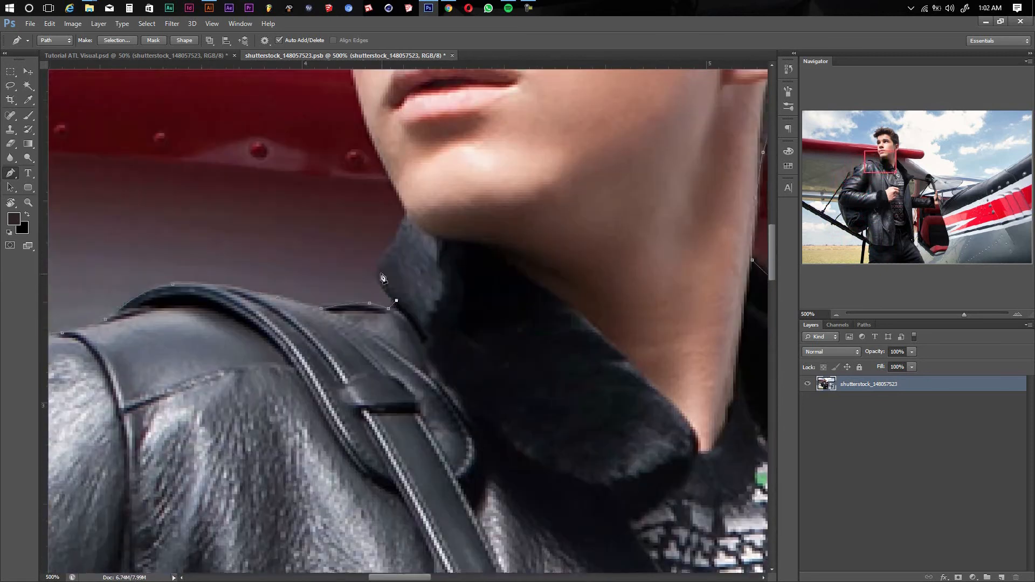
{"action": "scroll", "coordinate": [408, 204], "scroll_direction": "up", "scroll_amount": 10}
{"action": "scroll", "coordinate": [409, 201], "scroll_direction": "left", "scroll_amount": 2}
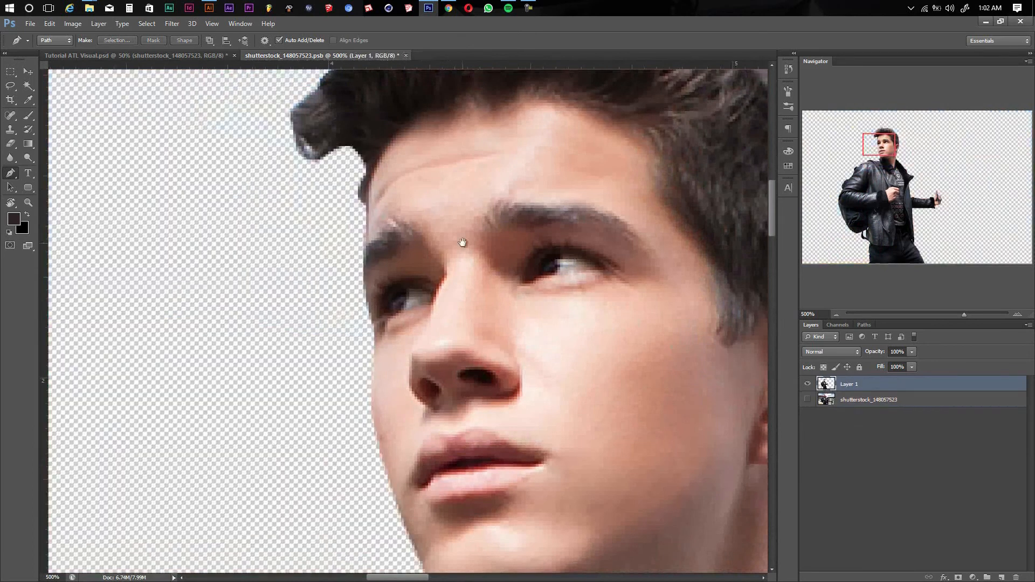
- Erase the stray hair tufts and rough edges around the man's fringe and the top of his hair
{"action": "scroll", "coordinate": [377, 226], "scroll_direction": "up", "scroll_amount": 8}
{"action": "key", "text": "e"}
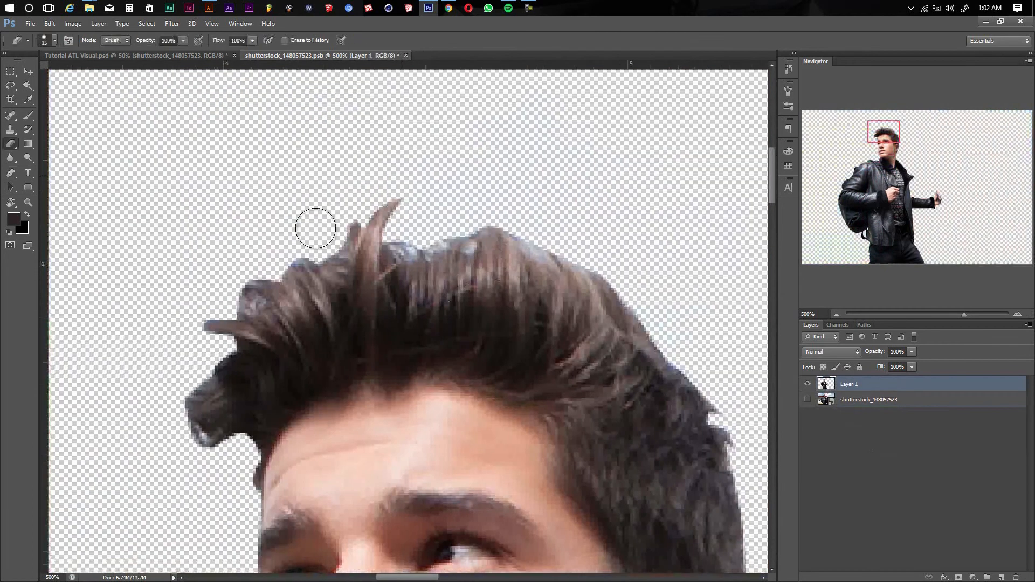
{"action": "left_click_drag", "start_coordinate": [366, 201], "coordinate": [381, 225]}
{"action": "left_click_drag", "start_coordinate": [213, 326], "coordinate": [252, 259]}
{"action": "left_click_drag", "start_coordinate": [342, 227], "coordinate": [376, 157]}
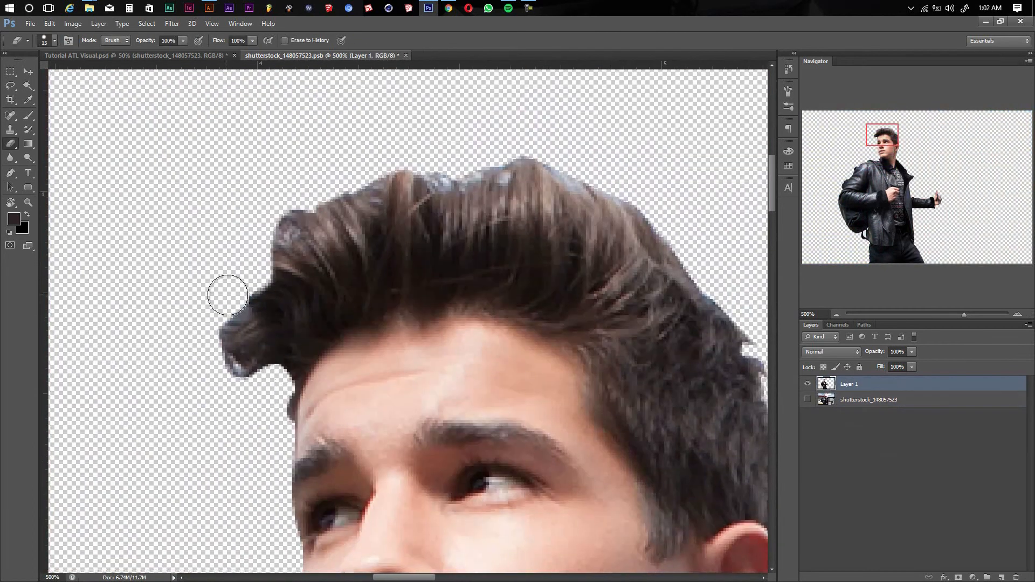
{"action": "mouse_move", "coordinate": [227, 295]}
{"action": "left_mouse_down"}
{"action": "mouse_move", "coordinate": [218, 356]}
{"action": "mouse_move", "coordinate": [257, 389]}
{"action": "left_mouse_up"}
{"action": "left_click_drag", "start_coordinate": [451, 169], "coordinate": [472, 168]}
- Outline the background remnant inside the backpack's top loop with the Pen tool and convert the path to a selection for removal
{"action": "key", "text": "ctrl+minus"}
{"action": "key", "text": "ctrl+minus"}
{"action": "key", "text": "ctrl+minus"}
{"action": "key", "text": "ctrl+minus"}
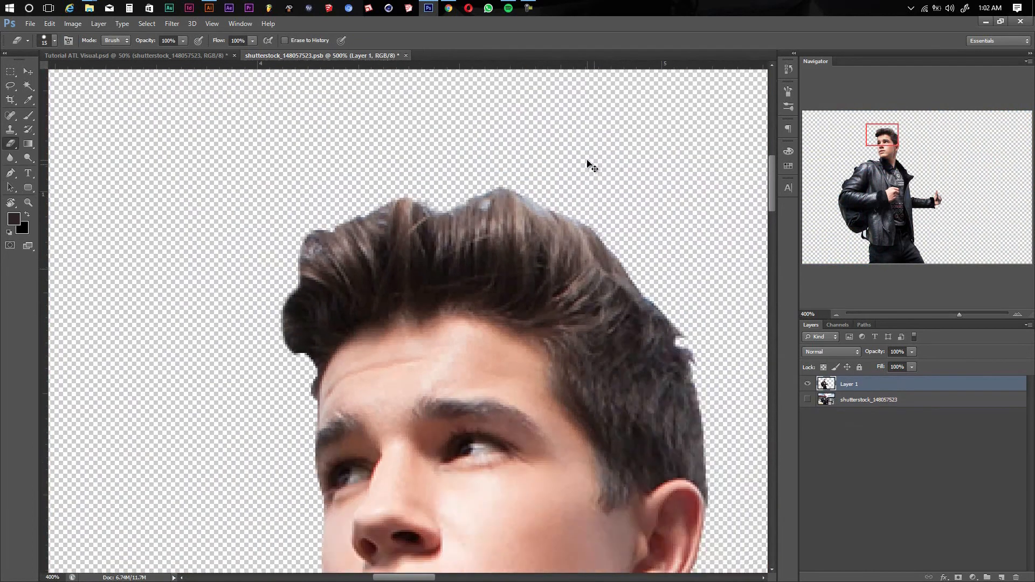
{"action": "key", "text": "v"}
{"action": "left_click_drag", "start_coordinate": [496, 355], "coordinate": [345, 130]}
{"action": "key", "text": "p"}
{"action": "key", "text": "ctrl+plus"}
{"action": "key", "text": "ctrl+plus"}
{"action": "key", "text": "ctrl+plus"}
{"action": "left_click", "coordinate": [438, 314]}
{"action": "left_click", "coordinate": [424, 329]}
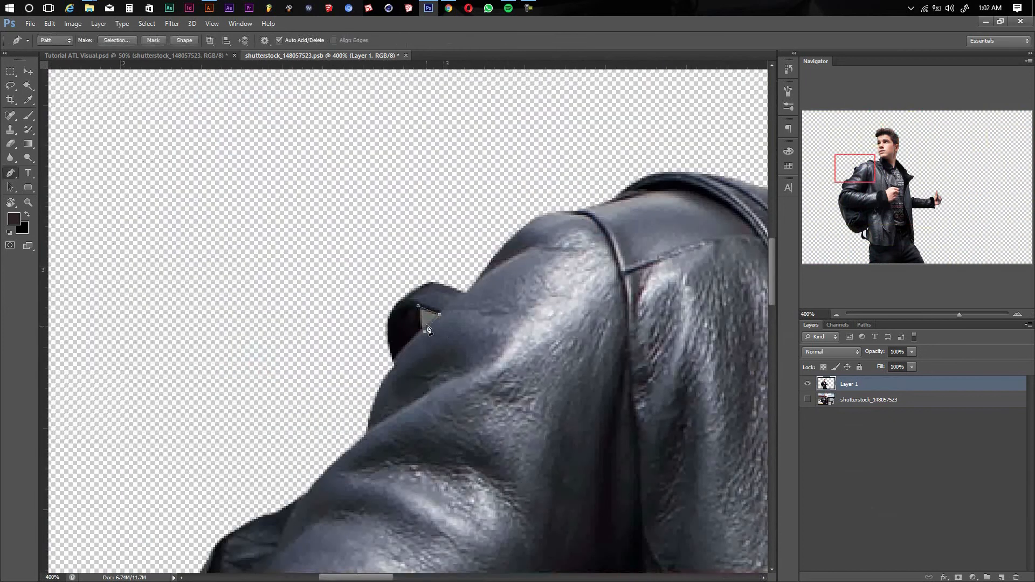
{"action": "left_click", "coordinate": [419, 307]}
{"action": "key", "text": "ctrl+Return"}
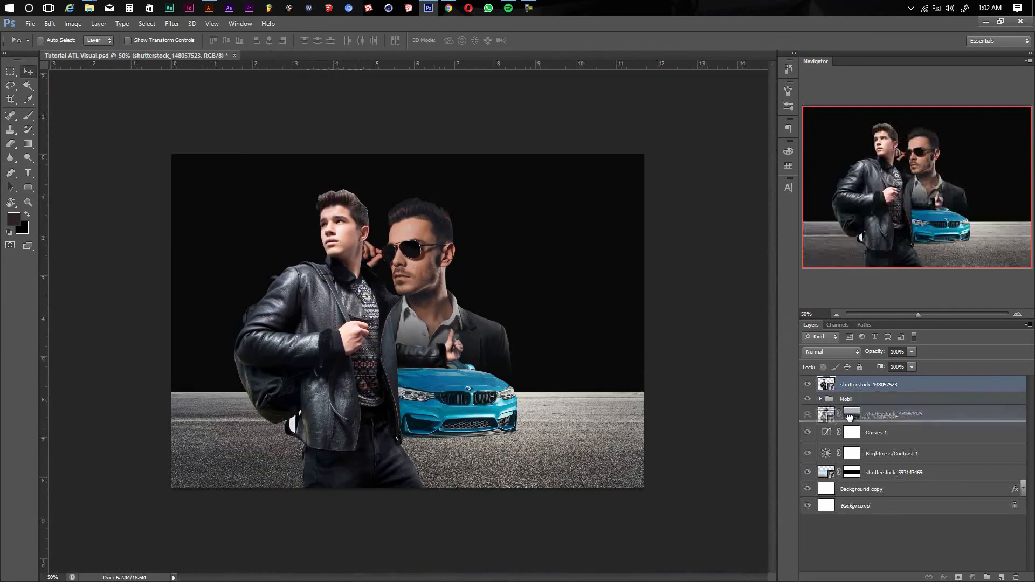
- Scale down the leather-jacket man and position him behind the sunglasses man's raised arm
{"action": "key", "text": "ctrl+t"}
{"action": "left_click_drag", "start_coordinate": [661, 152], "coordinate": [542, 244]}
{"action": "left_click_drag", "start_coordinate": [448, 270], "coordinate": [373, 259]}
{"action": "key", "text": "Return"}
- Clip the Curves and Brightness/Contrast adjustments to the road layer, group all three, and move the group directly beneath the Mobil group
{"action": "left_click", "coordinate": [888, 472]}
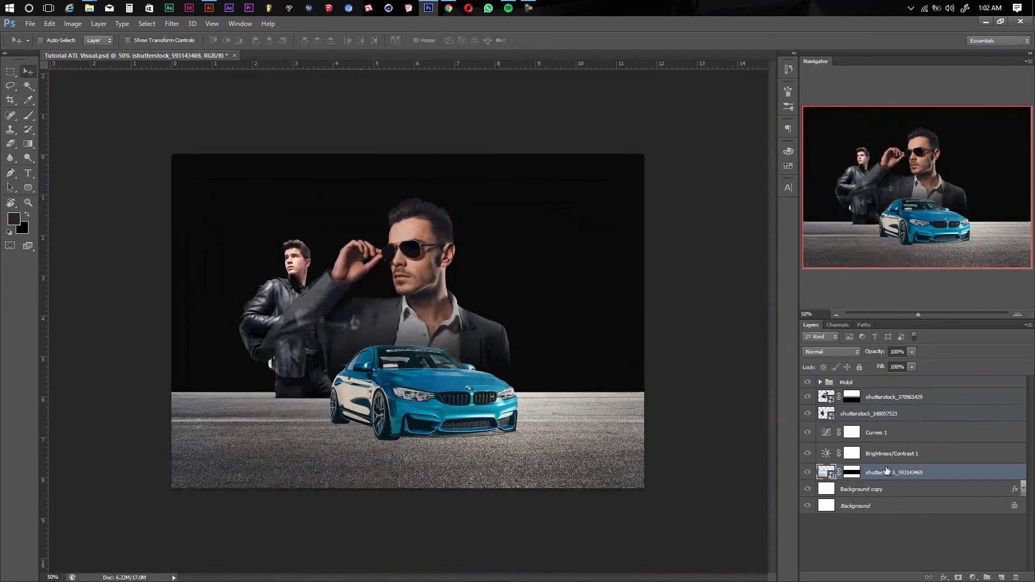
{"action": "left_click", "coordinate": [890, 435], "text": "shift"}
{"action": "left_click", "coordinate": [890, 442], "text": "alt"}
{"action": "left_click", "coordinate": [896, 463], "text": "alt"}
{"action": "left_click", "coordinate": [899, 471]}
{"action": "left_click", "coordinate": [897, 435], "text": "shift"}
{"action": "key", "text": "ctrl+g"}
{"action": "left_click_drag", "start_coordinate": [890, 431], "coordinate": [857, 382]}
- Shift the car slightly right and down, and lower the sunglasses man a little
{"action": "left_click_drag", "start_coordinate": [407, 372], "coordinate": [416, 381]}
{"action": "left_click", "coordinate": [422, 250], "text": "ctrl"}
{"action": "left_click_drag", "start_coordinate": [423, 249], "coordinate": [421, 254]}
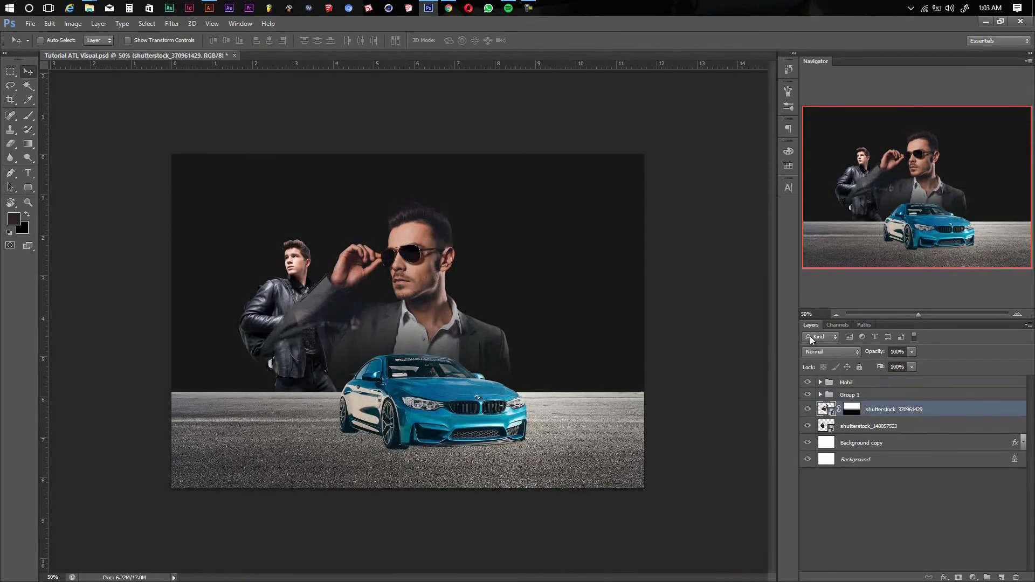
- Enlarge the leather-jacket man in two passes and place him beside the sunglasses man above the road's horizon
{"action": "left_click", "coordinate": [849, 395]}
{"action": "left_click_drag", "start_coordinate": [295, 282], "coordinate": [289, 309]}
{"action": "key", "text": "ctrl+t"}
{"action": "left_click_drag", "start_coordinate": [458, 245], "coordinate": [506, 191]}
{"action": "mouse_move", "coordinate": [351, 248]}
{"action": "left_mouse_down"}
{"action": "mouse_move", "coordinate": [402, 244]}
{"action": "mouse_move", "coordinate": [392, 230]}
{"action": "mouse_move", "coordinate": [369, 255]}
{"action": "left_mouse_up"}
{"action": "key", "text": "Return"}
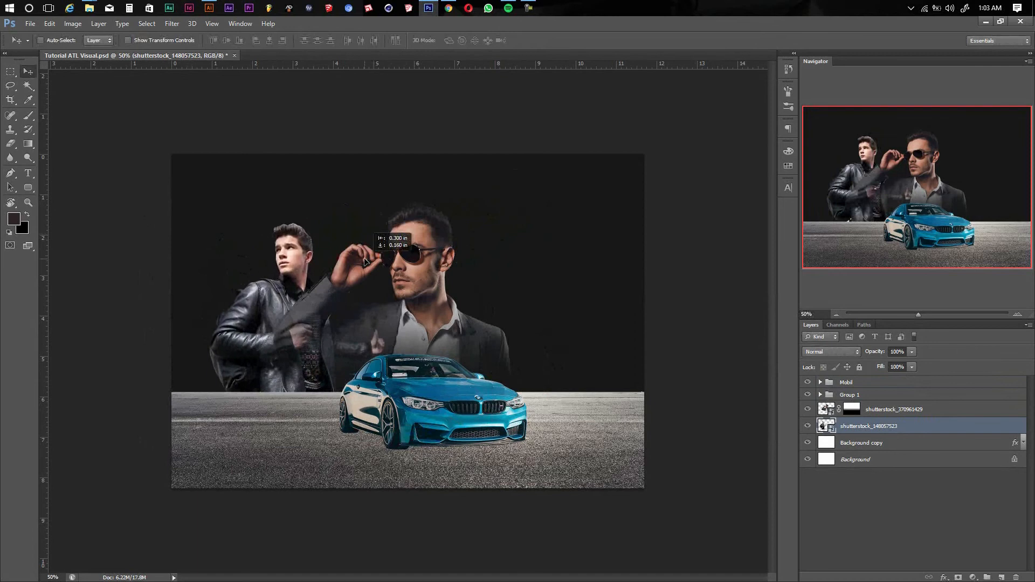
{"action": "key", "text": "ctrl+t"}
{"action": "left_click_drag", "start_coordinate": [538, 193], "coordinate": [552, 184]}
{"action": "key", "text": "Return"}
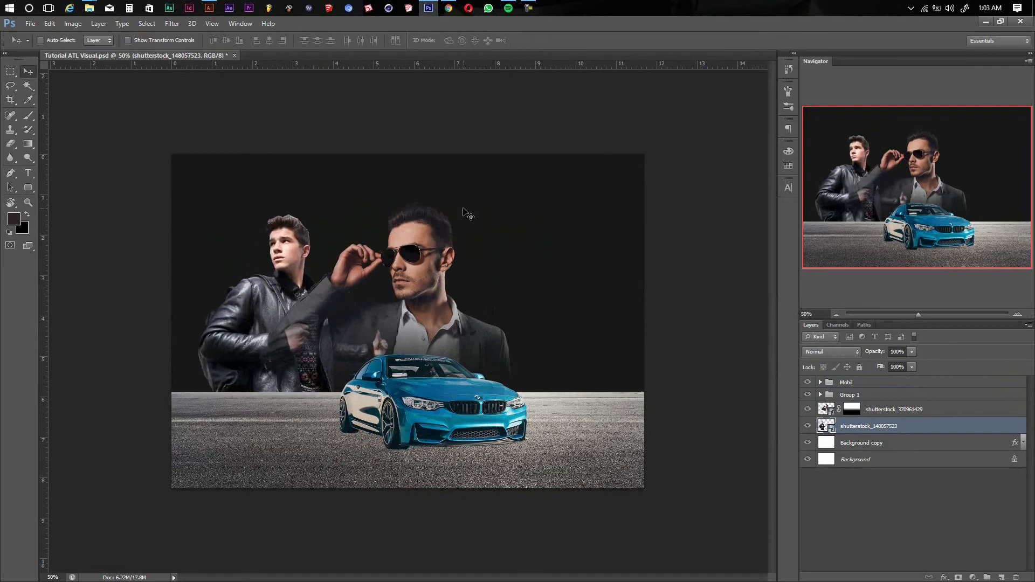
- Shift the leather-jacket man right and up, and raise the sunglasses man above the car
{"action": "key", "text": "ctrl+plus"}
{"action": "left_click_drag", "start_coordinate": [391, 261], "coordinate": [406, 250]}
{"action": "left_click_drag", "start_coordinate": [441, 286], "coordinate": [440, 264]}
{"action": "left_click_drag", "start_coordinate": [261, 255], "coordinate": [264, 239]}
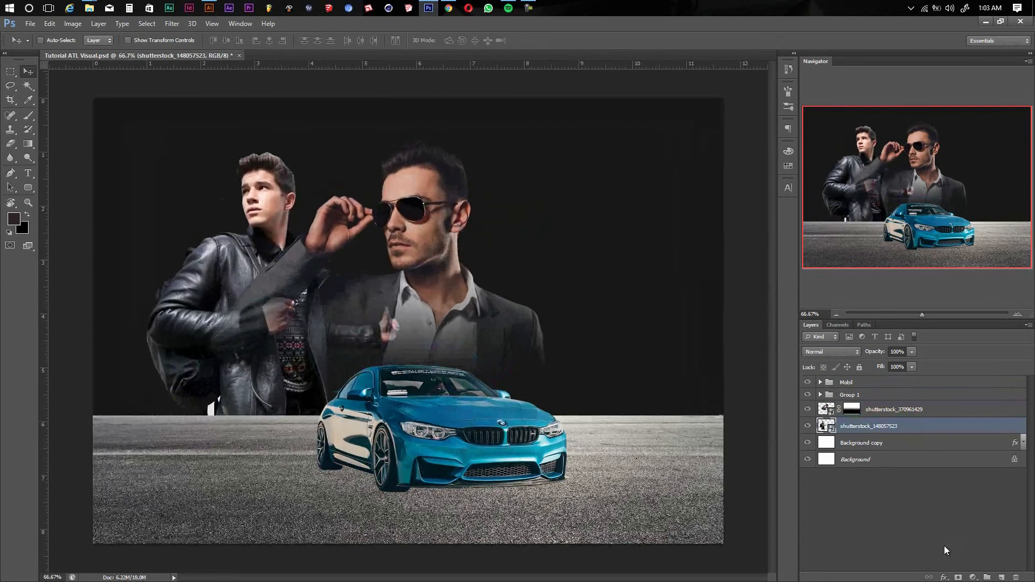
- Add a layer mask to the leather-jacket man and fade out his lower body with a black-to-white gradient
{"action": "left_click", "coordinate": [959, 578]}
{"action": "key", "text": "d"}
{"action": "key", "text": "g"}
{"action": "left_click_drag", "start_coordinate": [280, 420], "coordinate": [295, 292]}
{"action": "key", "text": "v"}
- Paint white on the sunglasses man's mask with a soft 0% hardness brush to restore his shirt and jacket behind the car
{"action": "left_click", "coordinate": [858, 412]}
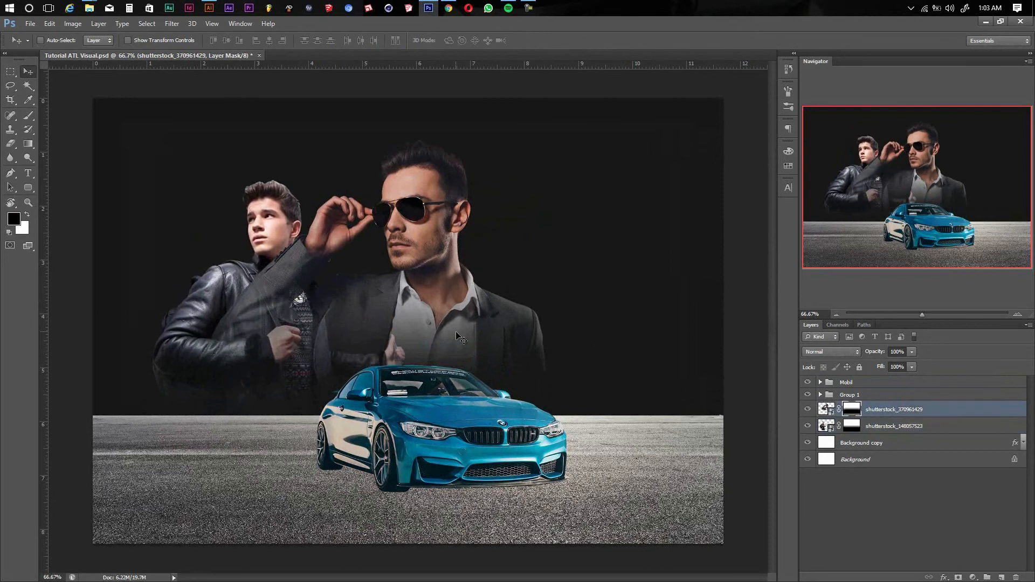
{"action": "key", "text": "b"}
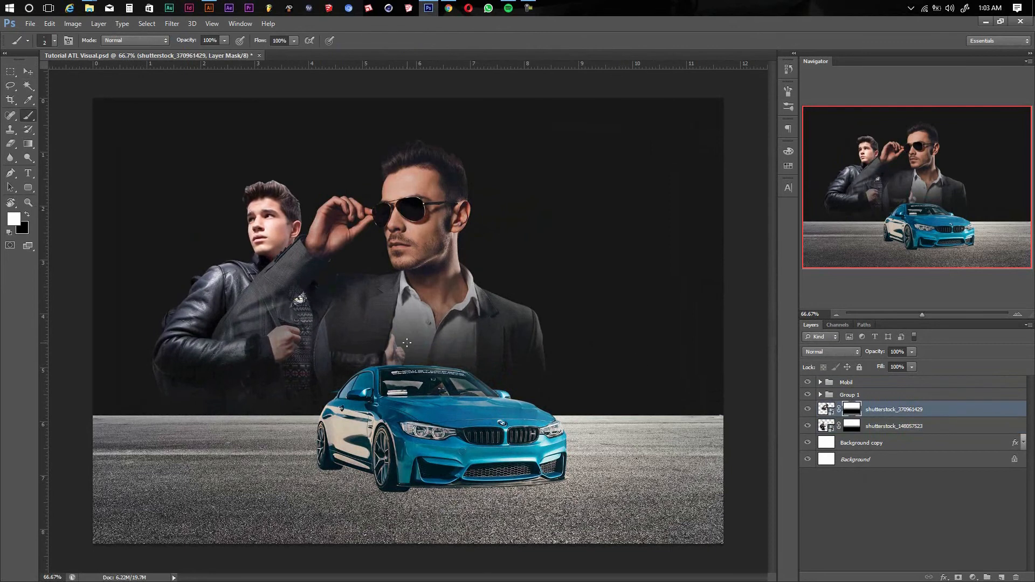
{"action": "right_click", "coordinate": [406, 345]}
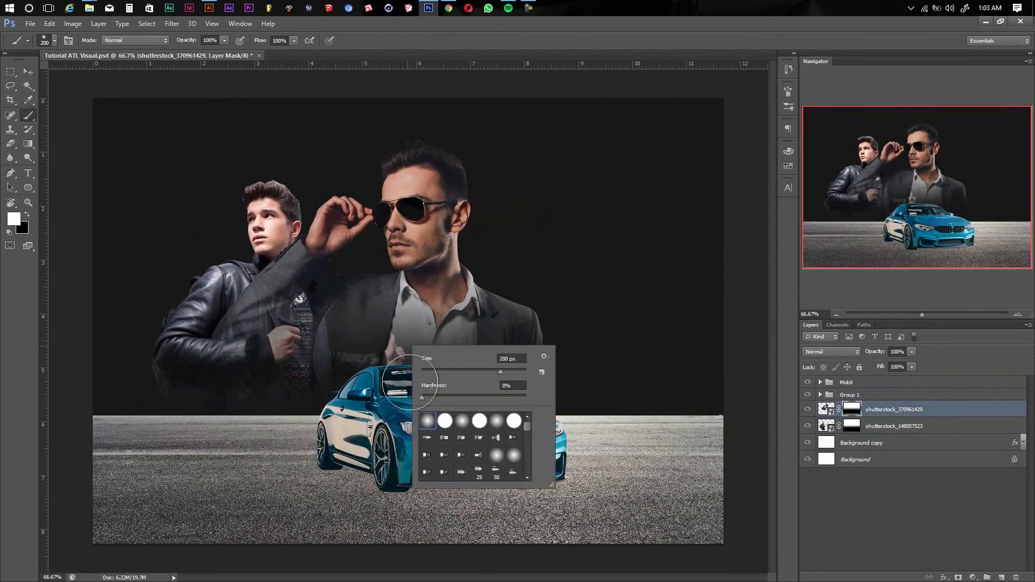
{"action": "mouse_move", "coordinate": [384, 350]}
{"action": "left_mouse_down"}
{"action": "mouse_move", "coordinate": [422, 343]}
{"action": "mouse_move", "coordinate": [411, 353]}
{"action": "mouse_move", "coordinate": [524, 426]}
{"action": "mouse_move", "coordinate": [539, 424]}
{"action": "left_mouse_up"}
{"action": "key", "text": "]"}
{"action": "key", "text": "]"}
{"action": "key", "text": "]"}
{"action": "key", "text": "]"}
{"action": "key", "text": "x"}
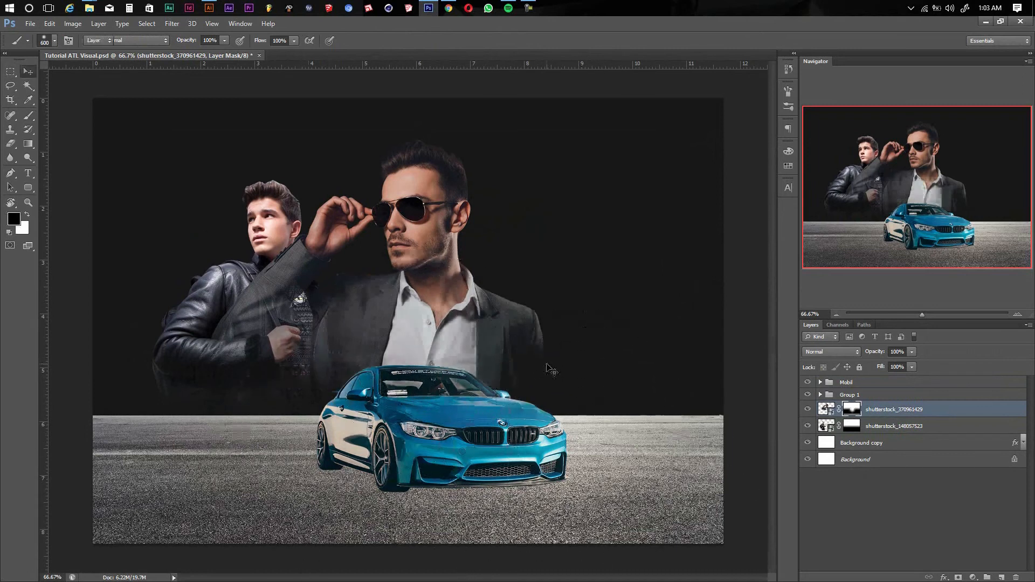
- Lower the sunglasses man, shift both men slightly right, and save the document
{"action": "key", "text": "v"}
{"action": "left_click_drag", "start_coordinate": [512, 369], "coordinate": [513, 384]}
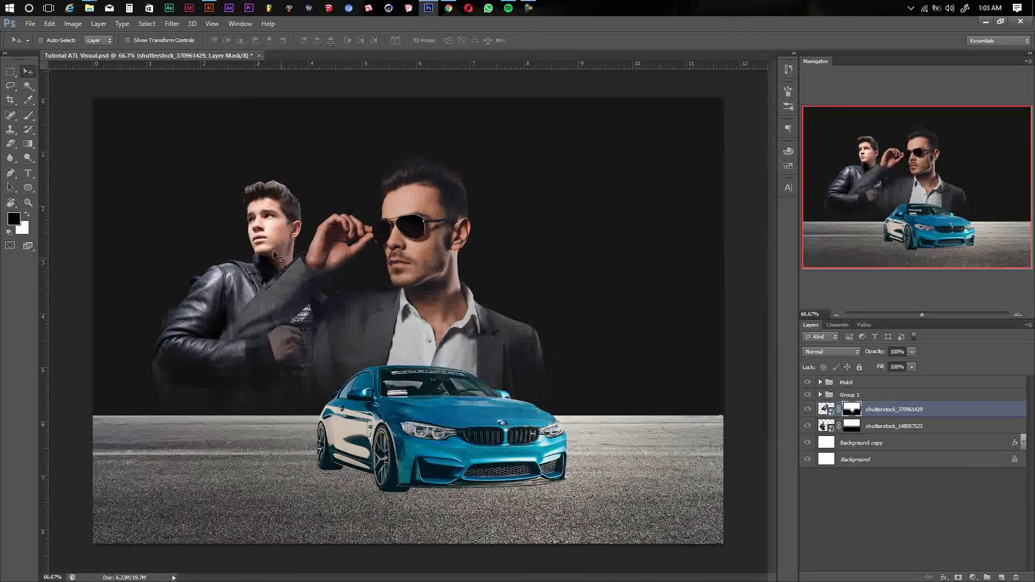
{"action": "left_click_drag", "start_coordinate": [266, 222], "coordinate": [272, 221]}
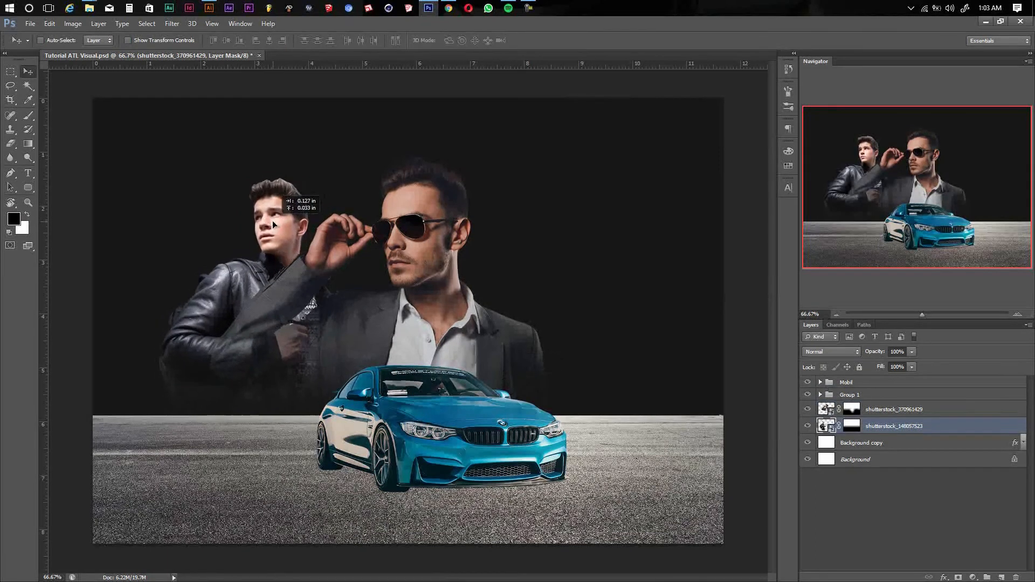
{"action": "left_click_drag", "start_coordinate": [424, 236], "coordinate": [425, 236]}
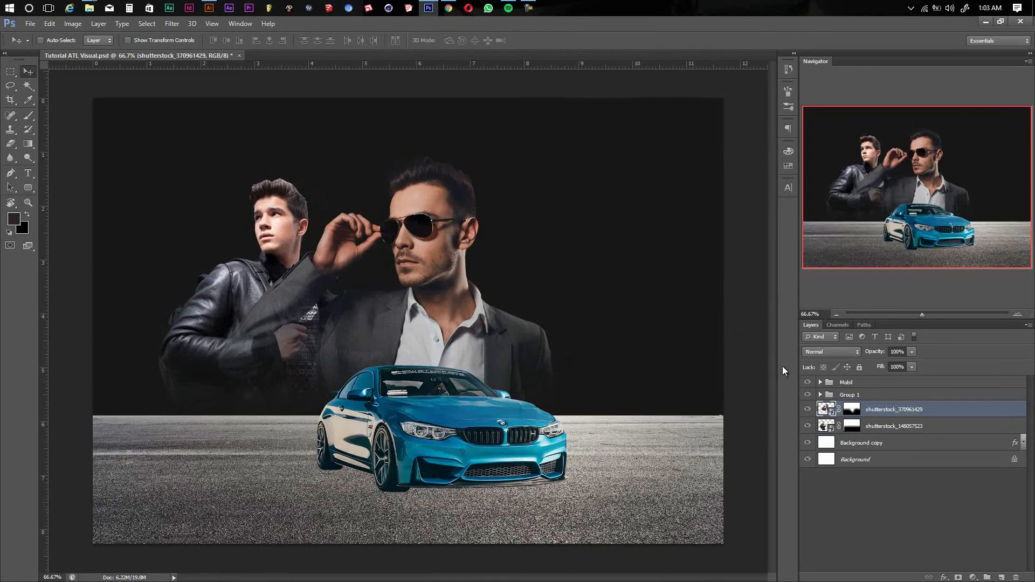
{"action": "key", "text": "ctrl+s"}
{"action": "left_click", "coordinate": [527, 8]}
{"action": "left_click", "coordinate": [922, 484]}
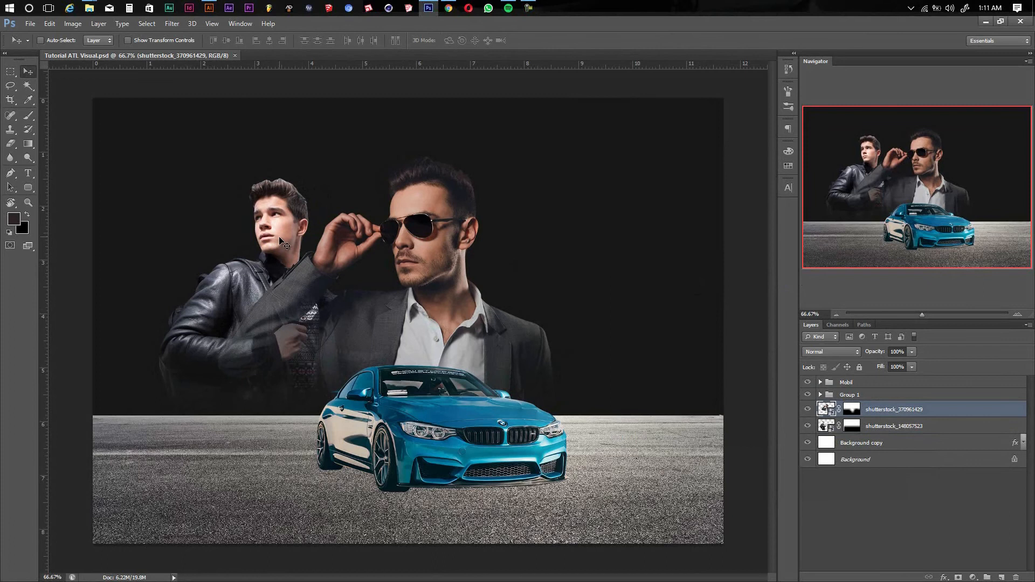
- Raise the sunglasses man slightly and move the leather-jacket man closer to his raised hand
{"action": "left_click_drag", "start_coordinate": [279, 240], "coordinate": [273, 249]}
{"action": "left_click_drag", "start_coordinate": [433, 264], "coordinate": [433, 257]}
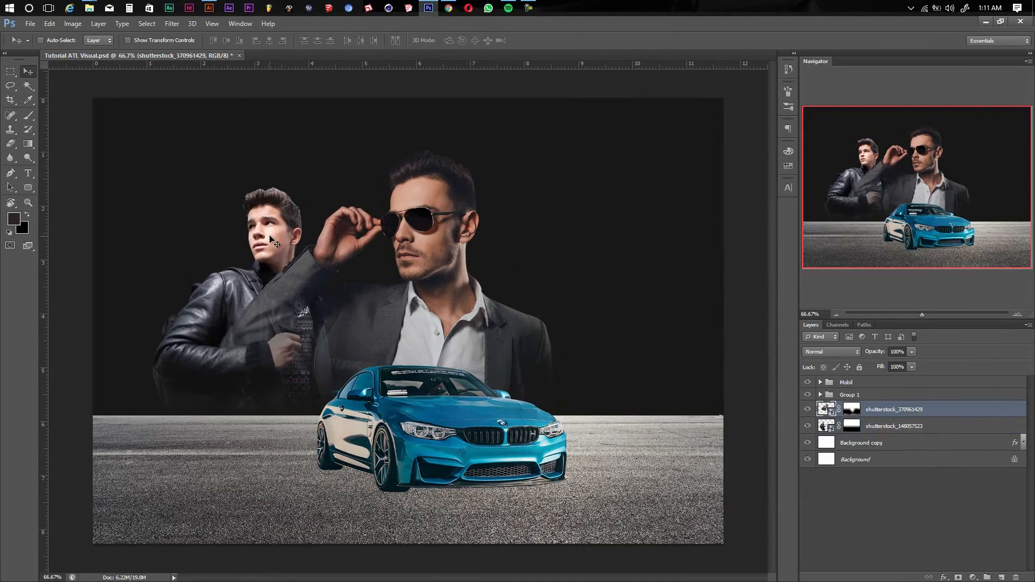
{"action": "left_click_drag", "start_coordinate": [269, 235], "coordinate": [283, 230]}
- Switch to the Source folder in File Explorer and bring shutterstock_738219076.jpg into the Photoshop composition
{"action": "key", "text": "alt+Tab"}
{"action": "key", "text": "alt+Tab"}
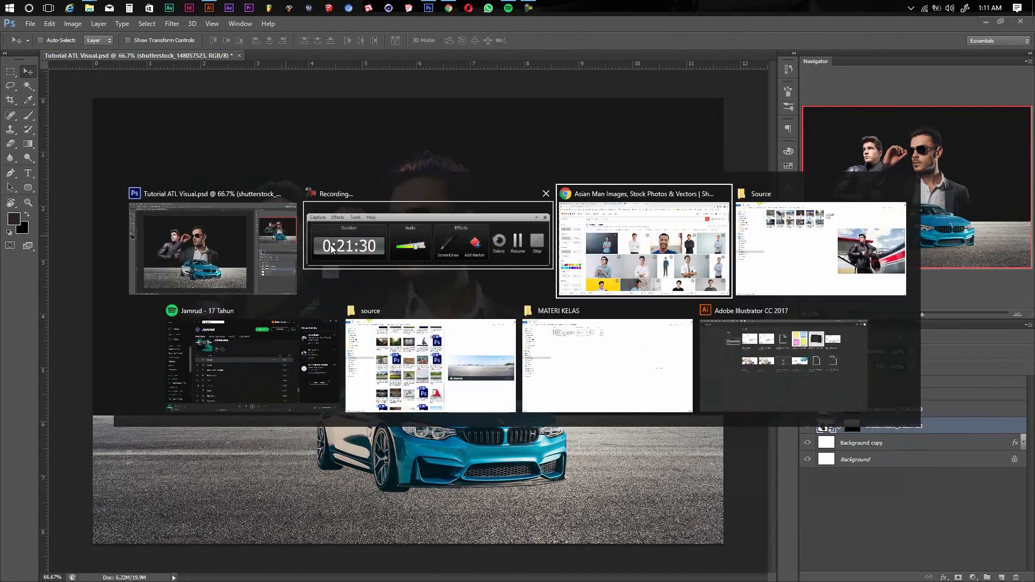
{"action": "key", "text": "Tab"}
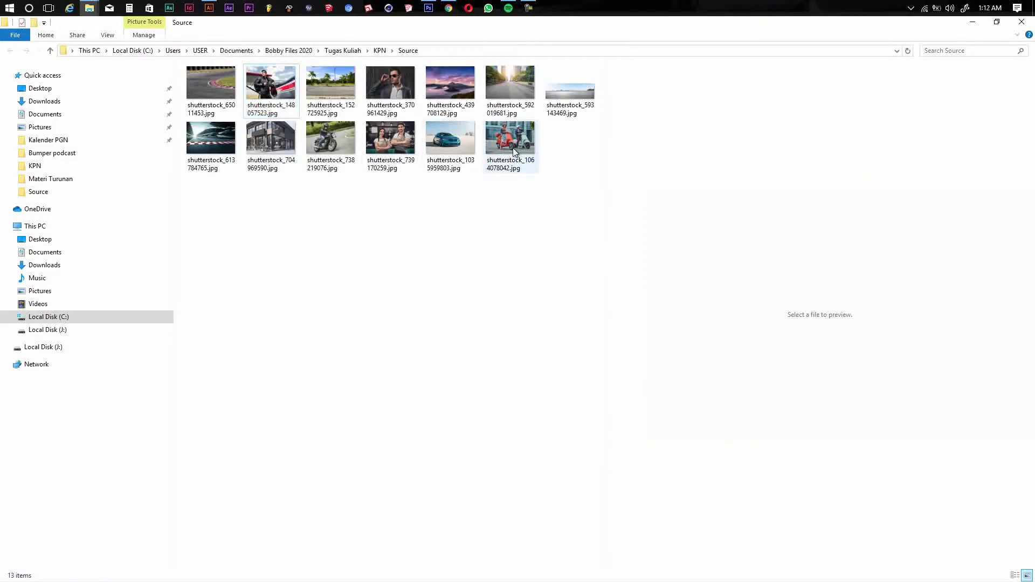
{"action": "left_click", "coordinate": [511, 149]}
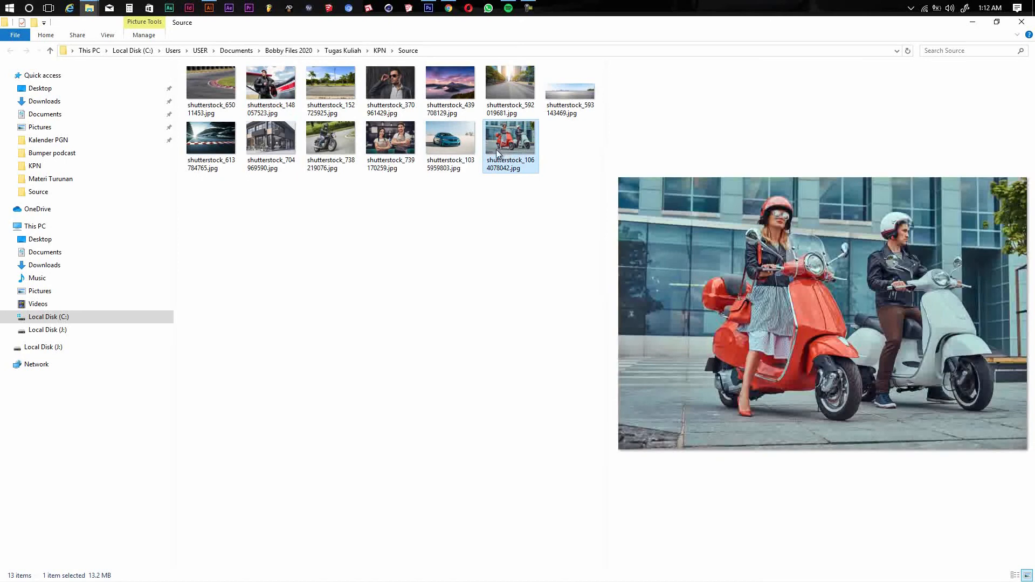
{"action": "left_click", "coordinate": [334, 146]}
{"action": "key", "text": "alt+Tab"}
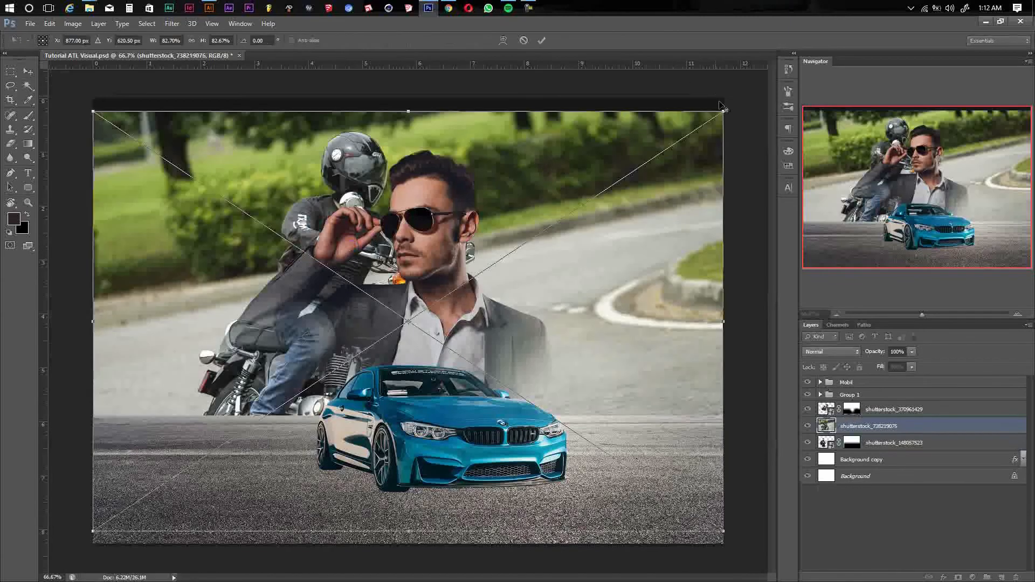
- Scale the placed motorcycle photo to 87.69% and move its layer above the sunglasses man's layer
{"action": "left_click_drag", "start_coordinate": [723, 110], "coordinate": [742, 98]}
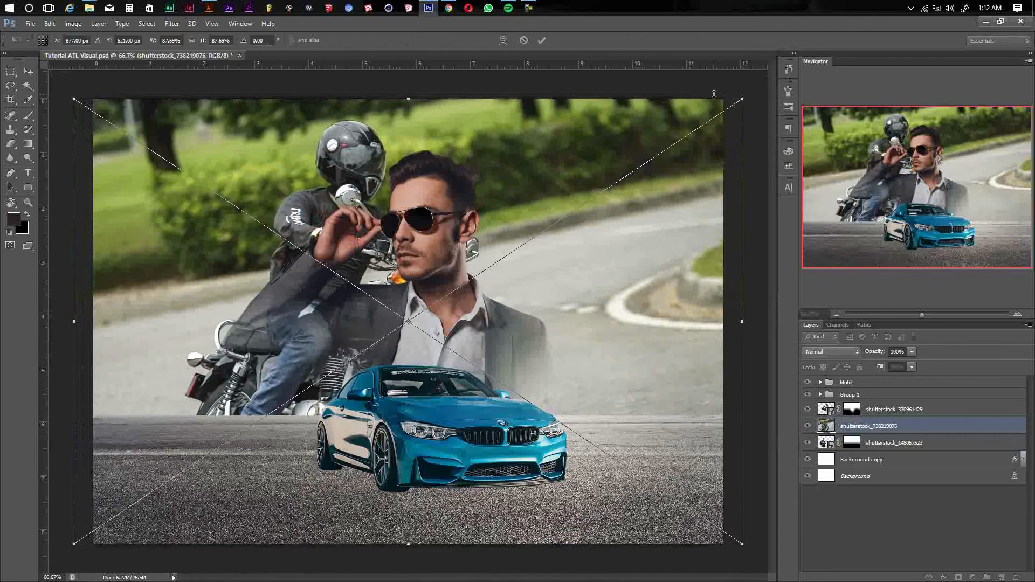
{"action": "key", "text": "Return"}
{"action": "left_click_drag", "start_coordinate": [937, 429], "coordinate": [915, 409]}
- Convert the motorcycle photo layer to a smart object and open its contents for editing
{"action": "right_click", "coordinate": [915, 410]}
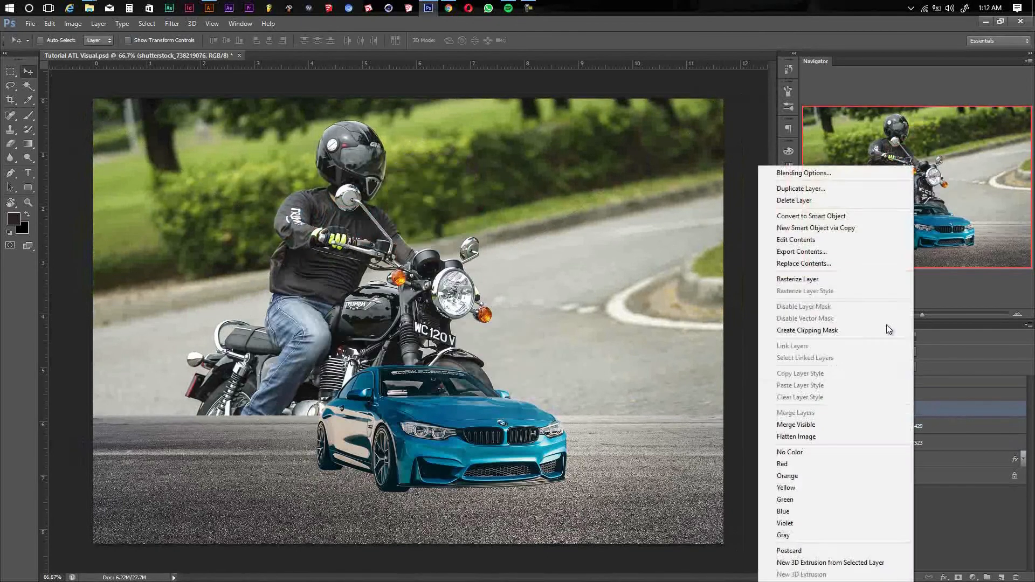
{"action": "left_click", "coordinate": [809, 219]}
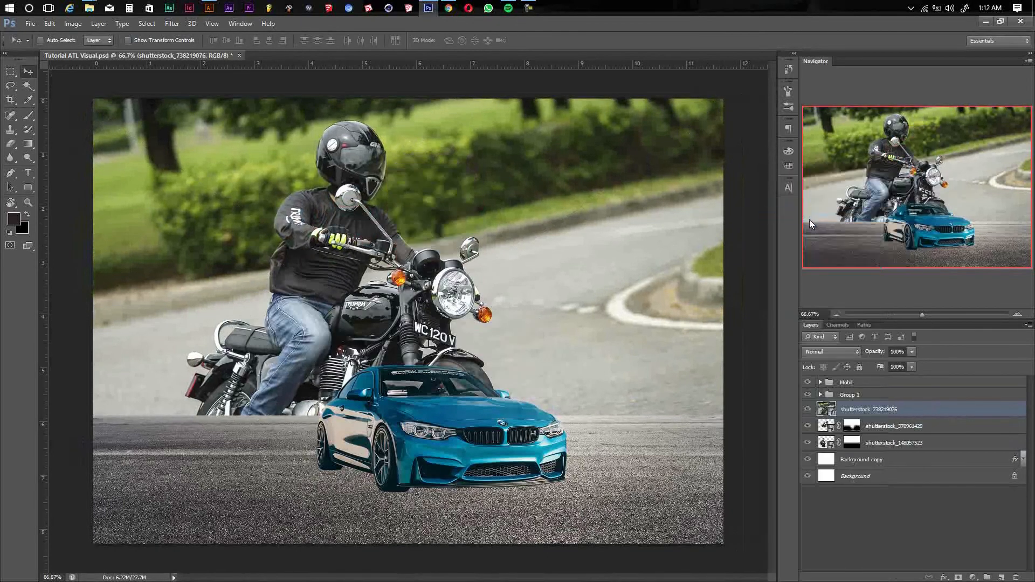
{"action": "double_click", "coordinate": [833, 415]}
{"action": "left_click", "coordinate": [496, 237]}
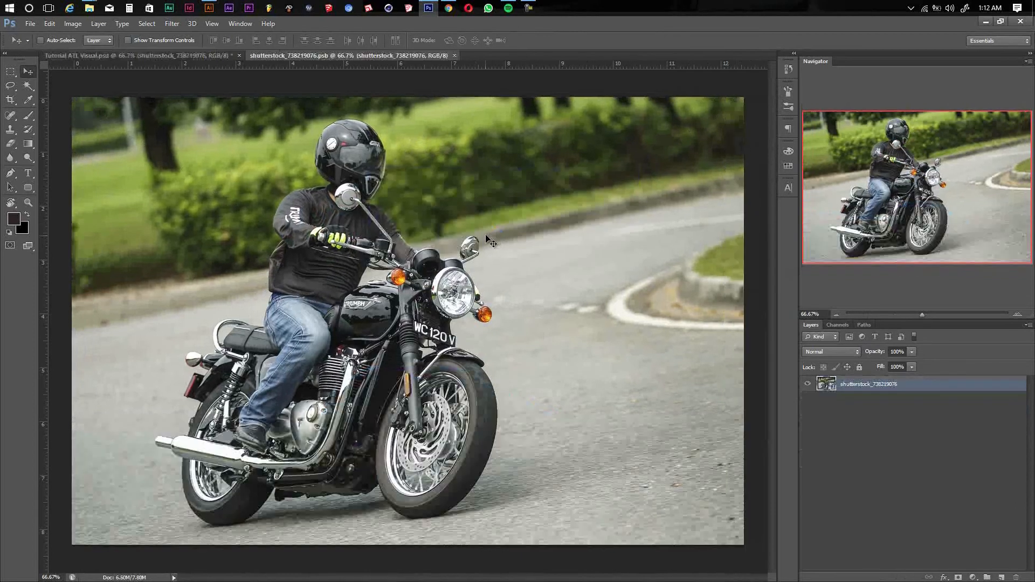
- Start a Pen path at the rider's neck and trace around the helmet from the nape over the crown to the chin
{"action": "scroll", "coordinate": [291, 196], "scroll_direction": "up", "scroll_amount": 3}
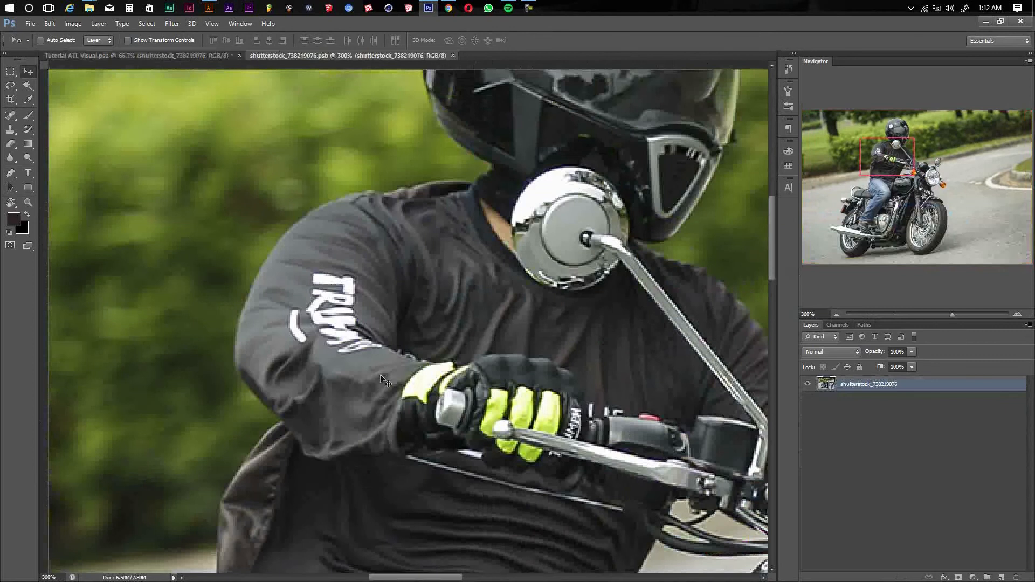
{"action": "scroll", "coordinate": [381, 380], "scroll_direction": "up", "scroll_amount": 3}
{"action": "key", "text": "p"}
{"action": "left_click", "coordinate": [430, 381]}
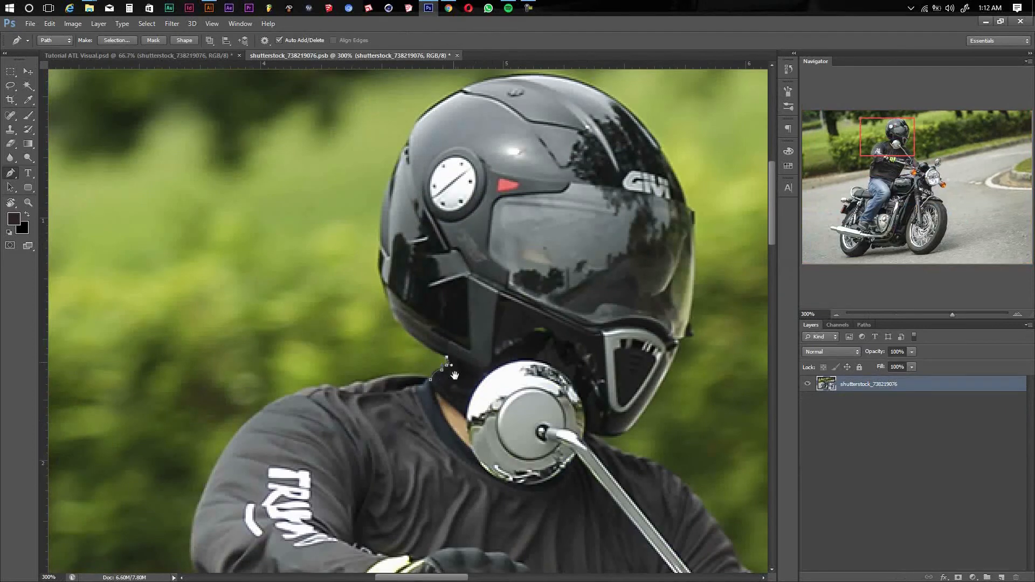
{"action": "left_click_drag", "start_coordinate": [454, 375], "coordinate": [456, 400]}
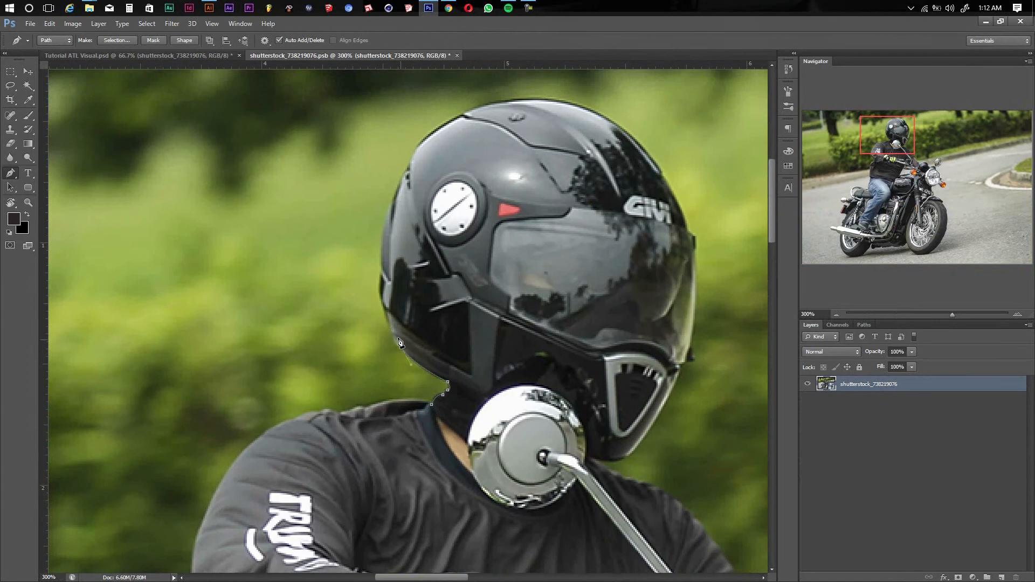
{"action": "left_click_drag", "start_coordinate": [384, 295], "coordinate": [392, 355]}
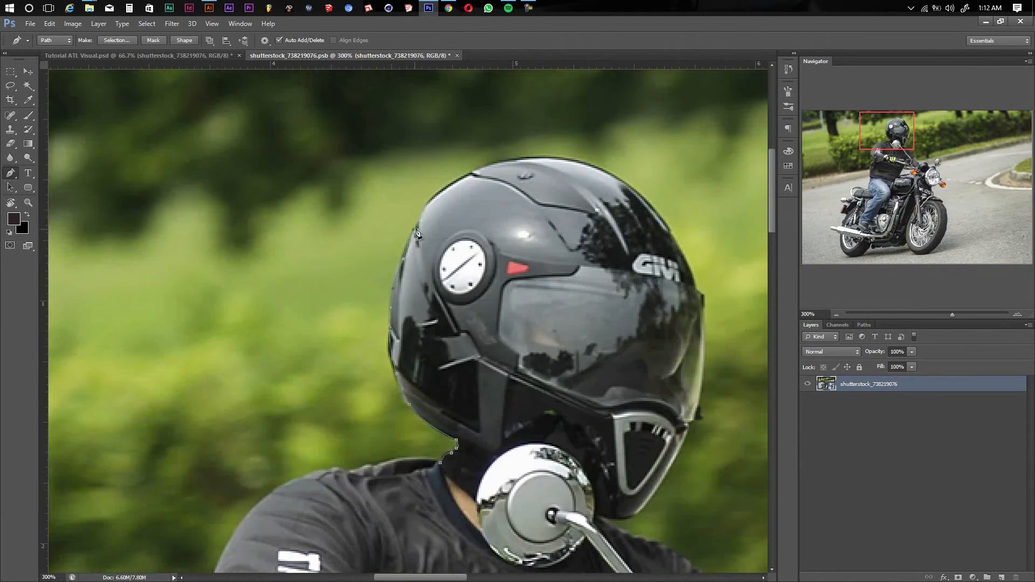
{"action": "left_click_drag", "start_coordinate": [434, 203], "coordinate": [394, 242]}
{"action": "left_click_drag", "start_coordinate": [430, 213], "coordinate": [440, 209]}
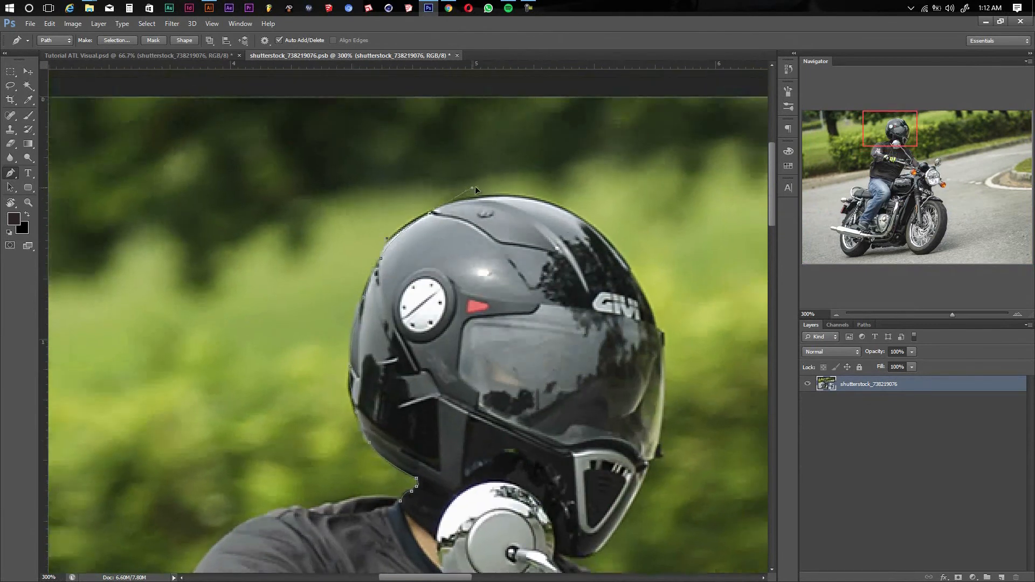
{"action": "left_click", "coordinate": [523, 198]}
{"action": "left_click_drag", "start_coordinate": [590, 214], "coordinate": [437, 180]}
{"action": "mouse_move", "coordinate": [477, 234]}
{"action": "left_mouse_down"}
{"action": "mouse_move", "coordinate": [503, 262]}
{"action": "mouse_move", "coordinate": [468, 230]}
{"action": "left_mouse_up"}
{"action": "left_click", "coordinate": [468, 260]}
{"action": "left_click_drag", "start_coordinate": [476, 269], "coordinate": [401, 246]}
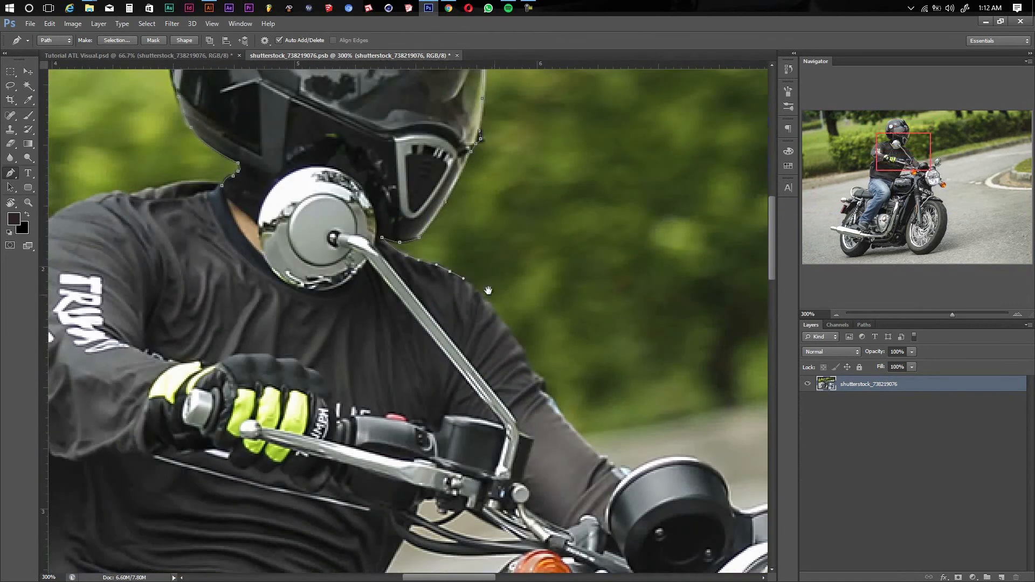
- Continue the path down the rider's far shoulder and sleeve to the instrument gauge
{"action": "left_click_drag", "start_coordinate": [488, 292], "coordinate": [318, 131]}
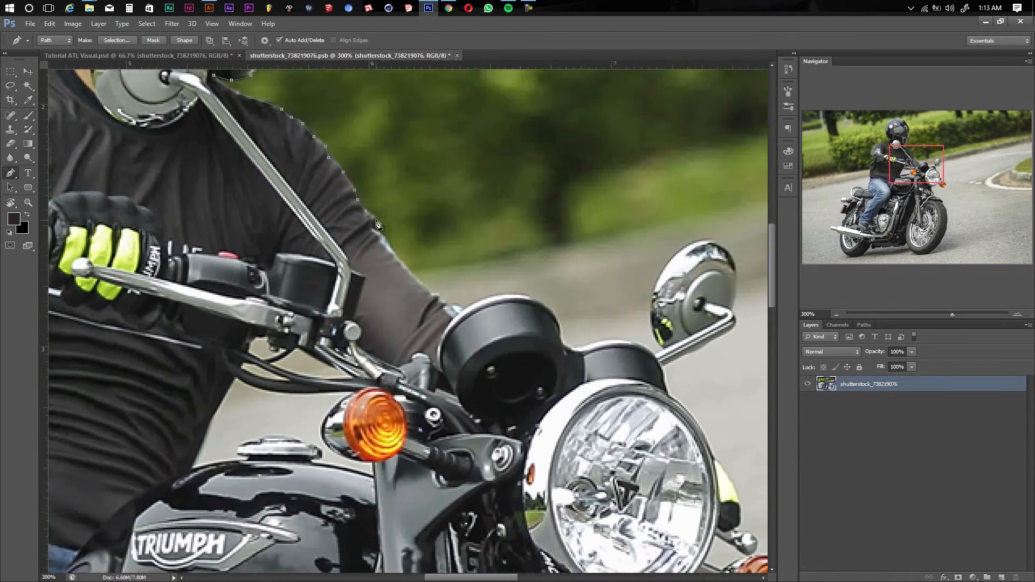
{"action": "left_click", "coordinate": [380, 234]}
{"action": "left_click_drag", "start_coordinate": [422, 287], "coordinate": [368, 227]}
{"action": "mouse_move", "coordinate": [367, 227]}
{"action": "left_mouse_down"}
{"action": "mouse_move", "coordinate": [378, 234]}
{"action": "mouse_move", "coordinate": [343, 237]}
{"action": "left_mouse_up"}
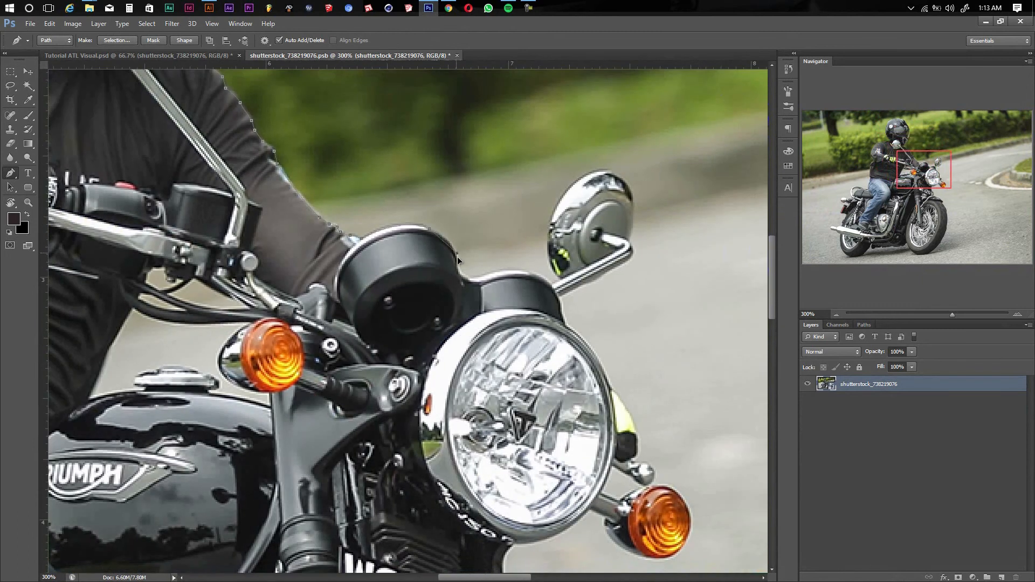
- Trace the path over the gauges and around the far mirror and its stem
{"action": "left_click_drag", "start_coordinate": [457, 256], "coordinate": [460, 265]}
{"action": "left_click", "coordinate": [474, 279]}
{"action": "left_click_drag", "start_coordinate": [498, 291], "coordinate": [421, 253]}
{"action": "left_click_drag", "start_coordinate": [442, 234], "coordinate": [460, 248]}
{"action": "left_click", "coordinate": [451, 233]}
{"action": "left_click_drag", "start_coordinate": [458, 205], "coordinate": [355, 301]}
{"action": "left_click_drag", "start_coordinate": [338, 274], "coordinate": [346, 247]}
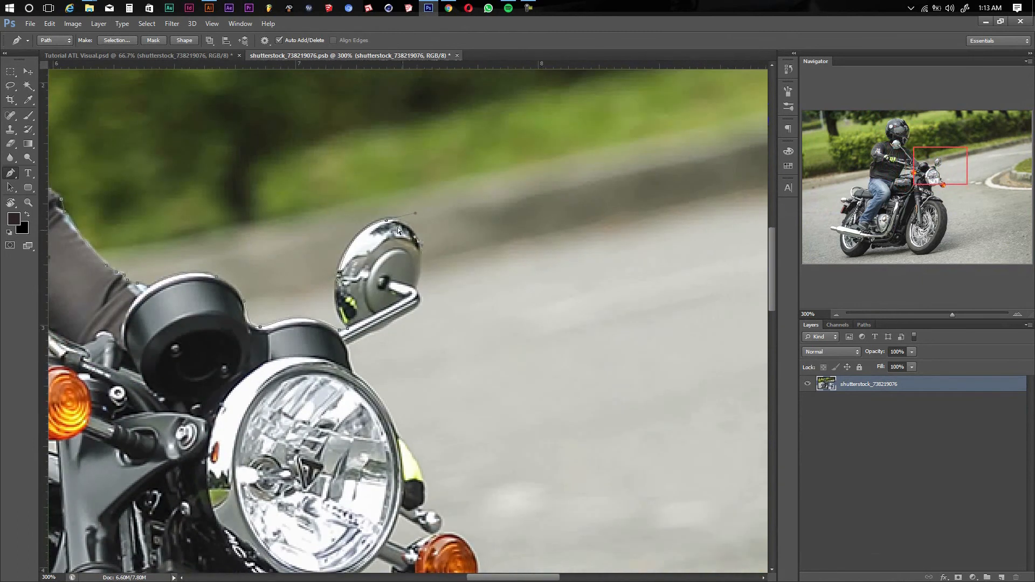
{"action": "left_click_drag", "start_coordinate": [428, 265], "coordinate": [423, 234]}
{"action": "left_click", "coordinate": [406, 278]}
{"action": "left_click_drag", "start_coordinate": [381, 295], "coordinate": [381, 251]}
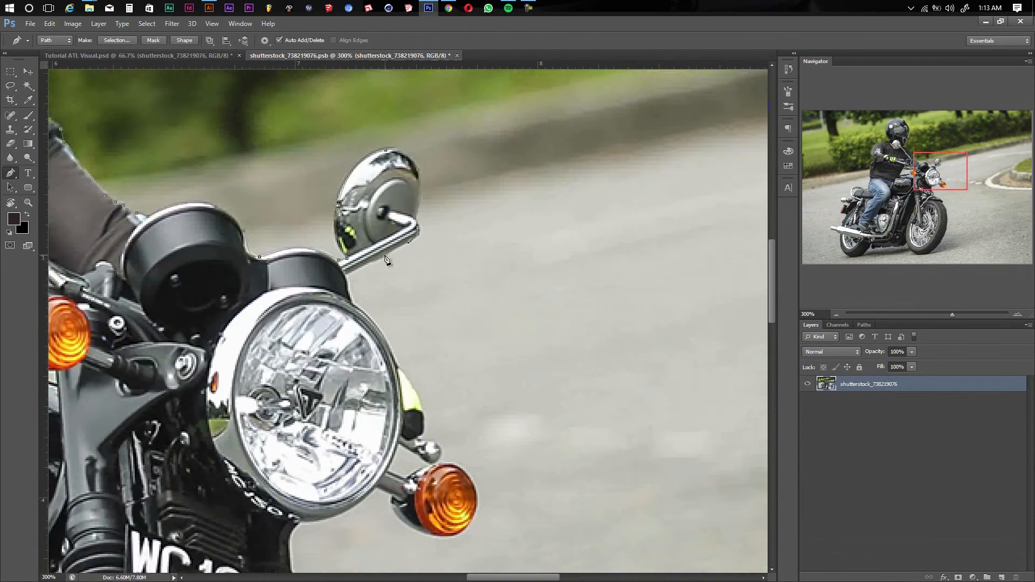
- Trace the path along the headlight's outer edge, the clutch-side hand and lever tip, and the orange front indicator
{"action": "left_click", "coordinate": [340, 269]}
{"action": "left_click_drag", "start_coordinate": [345, 292], "coordinate": [330, 229]}
{"action": "left_click", "coordinate": [368, 269]}
{"action": "left_click_drag", "start_coordinate": [381, 298], "coordinate": [353, 214]}
{"action": "left_click_drag", "start_coordinate": [371, 241], "coordinate": [321, 196]}
{"action": "left_click_drag", "start_coordinate": [396, 248], "coordinate": [393, 261]}
{"action": "left_click_drag", "start_coordinate": [392, 275], "coordinate": [389, 231]}
{"action": "left_click_drag", "start_coordinate": [360, 236], "coordinate": [347, 235]}
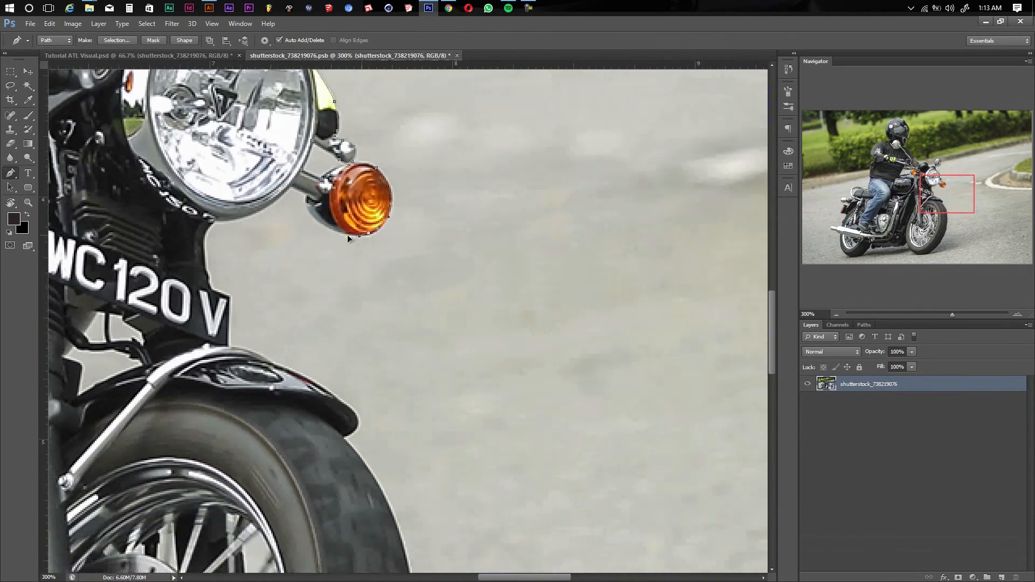
- Continue the path below the headlight, around the number plate and along the front mudguard
{"action": "left_click", "coordinate": [211, 286]}
{"action": "left_click", "coordinate": [228, 297]}
{"action": "left_click_drag", "start_coordinate": [264, 253], "coordinate": [296, 175]}
{"action": "left_click", "coordinate": [297, 279]}
{"action": "left_click_drag", "start_coordinate": [305, 280], "coordinate": [230, 201]}
{"action": "left_click_drag", "start_coordinate": [313, 262], "coordinate": [315, 271]}
{"action": "left_click_drag", "start_coordinate": [285, 206], "coordinate": [246, 71]}
- Trace the outer edge of the front tyre around its bottom and up to the engine's underside
{"action": "left_click_drag", "start_coordinate": [332, 349], "coordinate": [406, 222]}
{"action": "left_click_drag", "start_coordinate": [328, 365], "coordinate": [529, 172]}
{"action": "left_click_drag", "start_coordinate": [333, 351], "coordinate": [216, 385]}
{"action": "left_click", "coordinate": [333, 351], "text": "alt"}
{"action": "left_click_drag", "start_coordinate": [399, 354], "coordinate": [517, 336]}
{"action": "left_click_drag", "start_coordinate": [287, 321], "coordinate": [238, 280]}
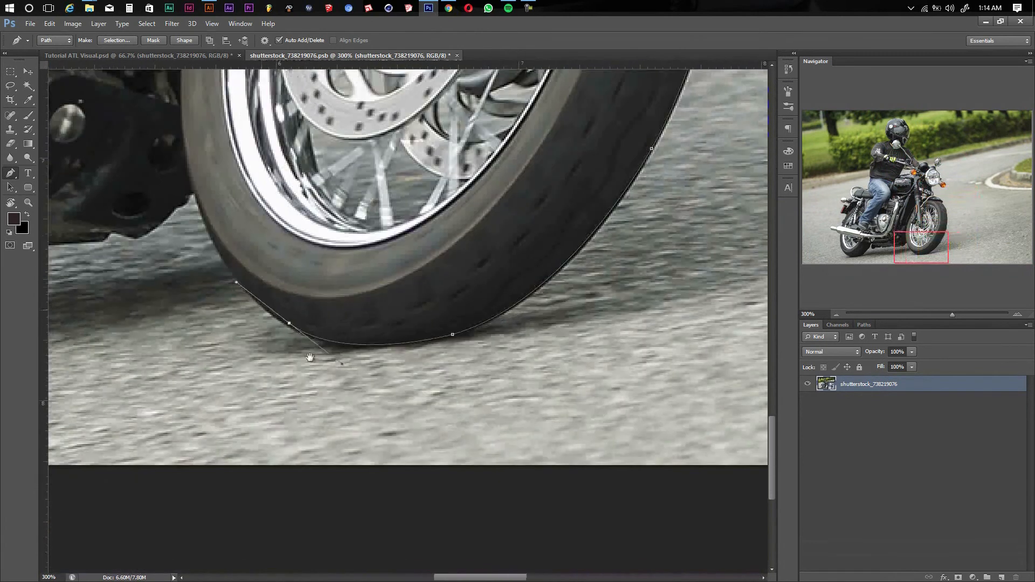
{"action": "left_click_drag", "start_coordinate": [309, 356], "coordinate": [409, 438]}
{"action": "left_click_drag", "start_coordinate": [293, 273], "coordinate": [278, 214]}
{"action": "left_click", "coordinate": [293, 273], "text": "alt"}
- Trace the path along the motorcycle's underside from the front tyre to the rear tyre
{"action": "left_click_drag", "start_coordinate": [273, 288], "coordinate": [260, 300]}
{"action": "left_click_drag", "start_coordinate": [305, 254], "coordinate": [385, 190]}
{"action": "left_click_drag", "start_coordinate": [343, 236], "coordinate": [307, 251]}
{"action": "left_click", "coordinate": [294, 246]}
{"action": "left_click_drag", "start_coordinate": [371, 244], "coordinate": [566, 219]}
{"action": "left_click_drag", "start_coordinate": [371, 223], "coordinate": [361, 225]}
{"action": "left_click", "coordinate": [325, 235]}
{"action": "left_click_drag", "start_coordinate": [297, 246], "coordinate": [355, 246]}
{"action": "left_click_drag", "start_coordinate": [354, 234], "coordinate": [404, 208]}
{"action": "left_click", "coordinate": [304, 227]}
{"action": "left_click", "coordinate": [299, 227]}
{"action": "left_click_drag", "start_coordinate": [379, 220], "coordinate": [376, 222]}
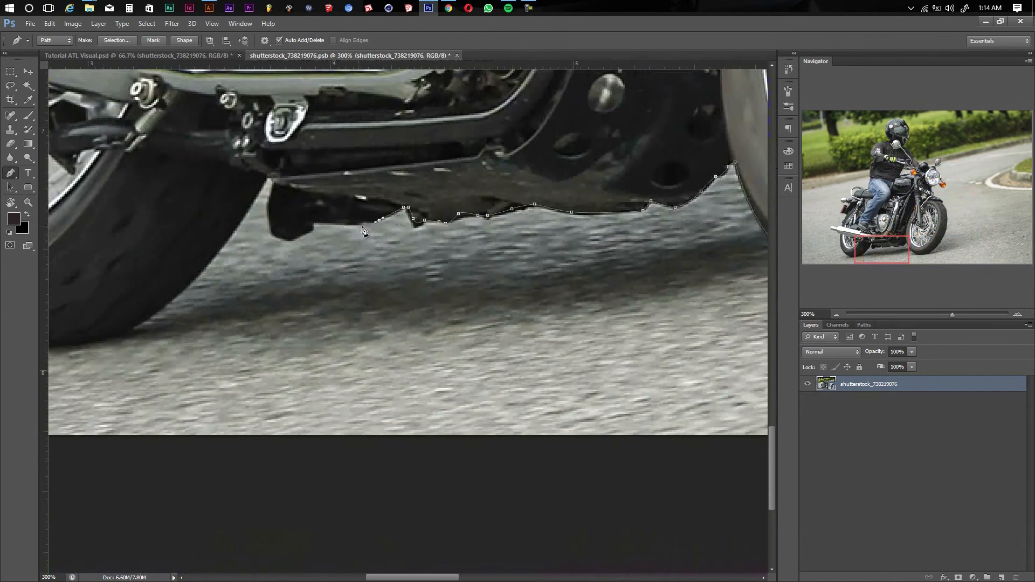
{"action": "left_click", "coordinate": [292, 239]}
{"action": "left_click_drag", "start_coordinate": [271, 206], "coordinate": [404, 231]}
{"action": "left_click", "coordinate": [305, 240]}
- Trace the rear tyre's outer edge around its bottom and up to the exhaust
{"action": "left_click_drag", "start_coordinate": [366, 272], "coordinate": [361, 283]}
{"action": "left_click_drag", "start_coordinate": [269, 379], "coordinate": [283, 267]}
{"action": "left_click_drag", "start_coordinate": [149, 267], "coordinate": [332, 205]}
{"action": "left_click_drag", "start_coordinate": [256, 104], "coordinate": [371, 253]}
{"action": "left_click_drag", "start_coordinate": [371, 253], "coordinate": [350, 201]}
{"action": "left_click_drag", "start_coordinate": [355, 74], "coordinate": [347, 267]}
- Trace the path around the end of the exhaust silencer and its tailpipe back to the rear tyre
{"action": "left_click_drag", "start_coordinate": [347, 266], "coordinate": [348, 251]}
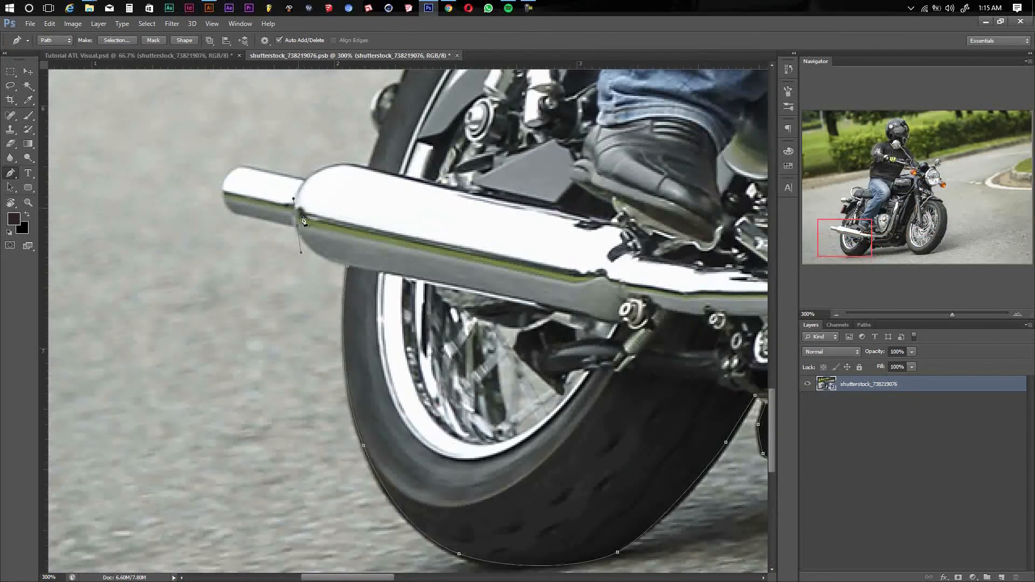
{"action": "left_click_drag", "start_coordinate": [226, 194], "coordinate": [331, 212]}
{"action": "left_click", "coordinate": [410, 200], "text": "alt"}
{"action": "left_click_drag", "start_coordinate": [475, 186], "coordinate": [378, 212]}
{"action": "left_click_drag", "start_coordinate": [377, 212], "coordinate": [357, 317]}
- Continue the path up the rear tyre and around the small round fitting, the red-edged plate and the rear indicator
{"action": "mouse_move", "coordinate": [359, 239]}
{"action": "left_mouse_down"}
{"action": "mouse_move", "coordinate": [364, 218]}
{"action": "mouse_move", "coordinate": [368, 257]}
{"action": "left_mouse_up"}
{"action": "left_click_drag", "start_coordinate": [368, 257], "coordinate": [370, 248]}
{"action": "left_click", "coordinate": [387, 214]}
{"action": "left_click", "coordinate": [352, 198]}
{"action": "left_click_drag", "start_coordinate": [353, 199], "coordinate": [369, 240]}
{"action": "left_click", "coordinate": [389, 232]}
{"action": "left_click_drag", "start_coordinate": [373, 129], "coordinate": [339, 286]}
{"action": "left_click", "coordinate": [317, 232]}
{"action": "left_click_drag", "start_coordinate": [277, 244], "coordinate": [316, 281]}
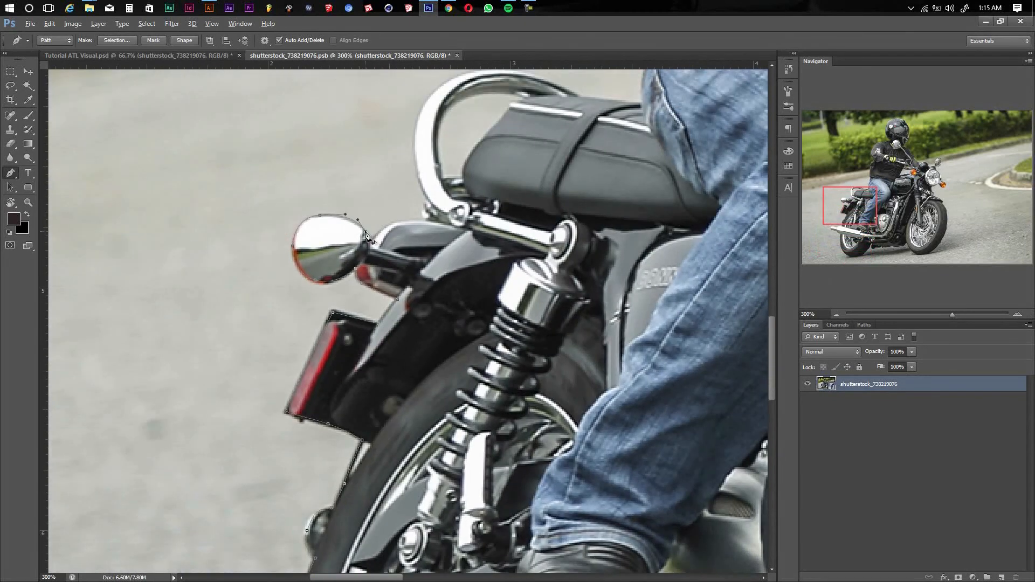
- Trace the rear mudguard and the chrome grab rail up to the seat
{"action": "left_click_drag", "start_coordinate": [367, 236], "coordinate": [271, 274]}
{"action": "left_click_drag", "start_coordinate": [308, 260], "coordinate": [317, 310]}
{"action": "left_click", "coordinate": [329, 233]}
{"action": "left_click_drag", "start_coordinate": [309, 254], "coordinate": [313, 222]}
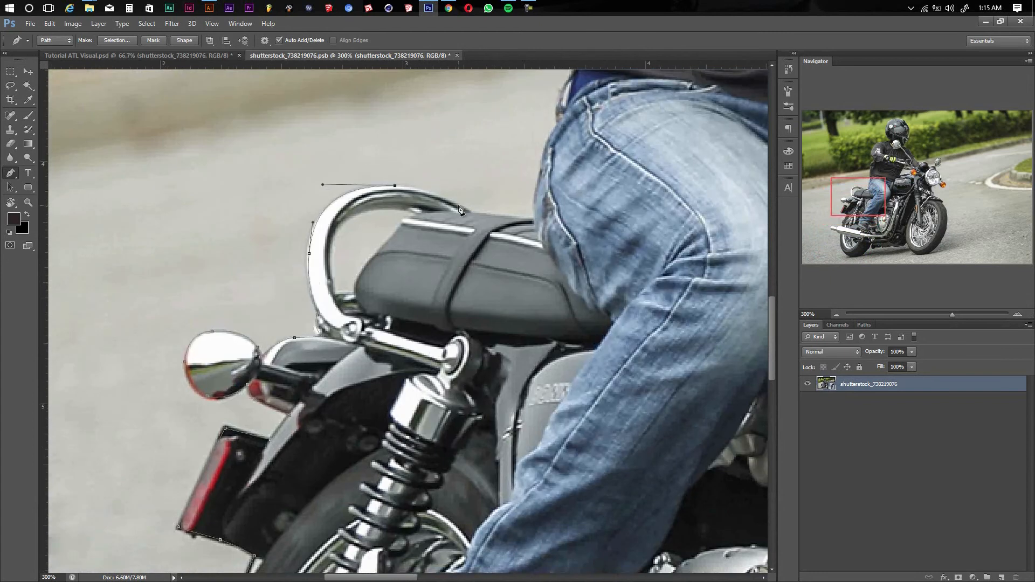
{"action": "left_click", "coordinate": [458, 205]}
{"action": "left_click", "coordinate": [474, 213]}
{"action": "left_click_drag", "start_coordinate": [474, 212], "coordinate": [372, 322]}
- Continue the path along the top of the seat and up the back of the rider's jeans
{"action": "left_click", "coordinate": [412, 215]}
{"action": "left_click_drag", "start_coordinate": [380, 247], "coordinate": [362, 290]}
{"action": "left_click", "coordinate": [390, 238]}
{"action": "left_click", "coordinate": [398, 228]}
{"action": "left_click_drag", "start_coordinate": [376, 251], "coordinate": [350, 281]}
{"action": "left_click", "coordinate": [360, 234]}
{"action": "left_click", "coordinate": [349, 197]}
- Trace the hem and loose back edge of the rider's shirt up to the near elbow
{"action": "left_click_drag", "start_coordinate": [349, 197], "coordinate": [339, 306]}
{"action": "left_click", "coordinate": [355, 208]}
{"action": "left_click", "coordinate": [366, 260]}
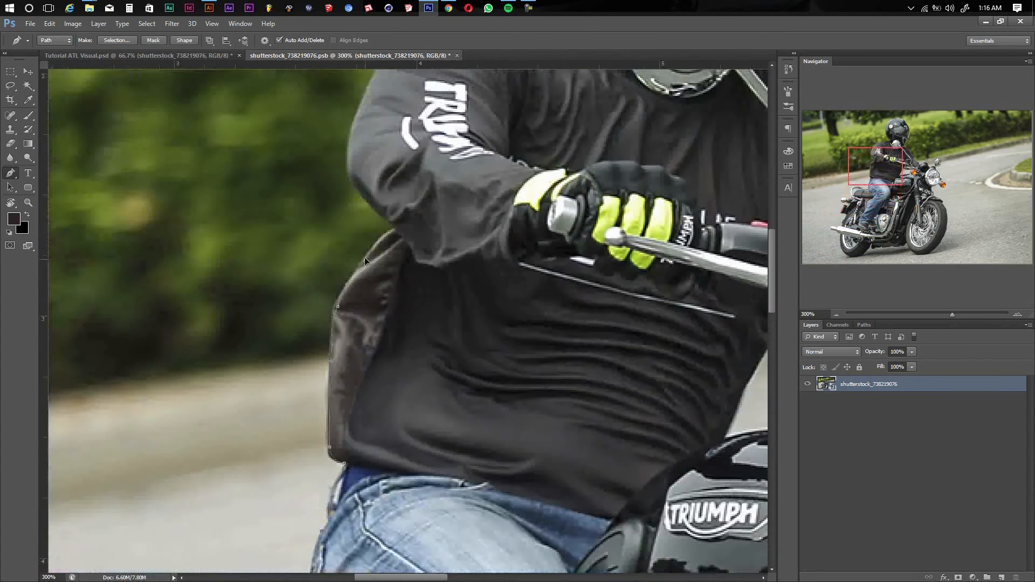
{"action": "left_click_drag", "start_coordinate": [390, 239], "coordinate": [359, 291]}
{"action": "left_click", "coordinate": [366, 284]}
{"action": "left_click", "coordinate": [322, 233]}
- Finish the path along the near sleeve and shoulder, copy the enclosed motorcycle rider to a new layer and hide the original photo
{"action": "left_click", "coordinate": [320, 193]}
{"action": "left_click_drag", "start_coordinate": [331, 158], "coordinate": [325, 235]}
{"action": "left_click", "coordinate": [344, 199]}
{"action": "left_click_drag", "start_coordinate": [344, 199], "coordinate": [320, 264]}
{"action": "left_click", "coordinate": [378, 210]}
{"action": "left_click_drag", "start_coordinate": [422, 198], "coordinate": [331, 245]}
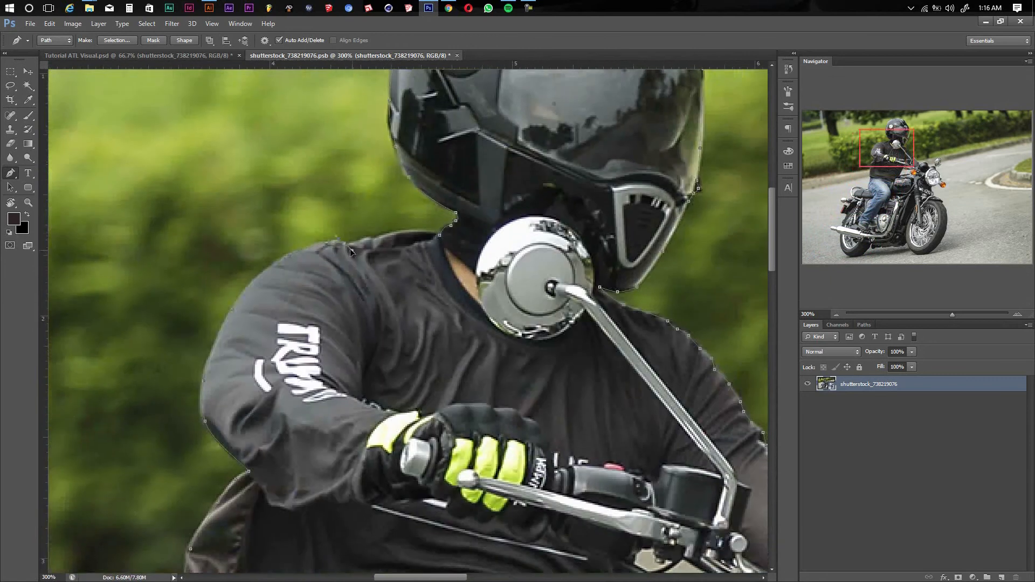
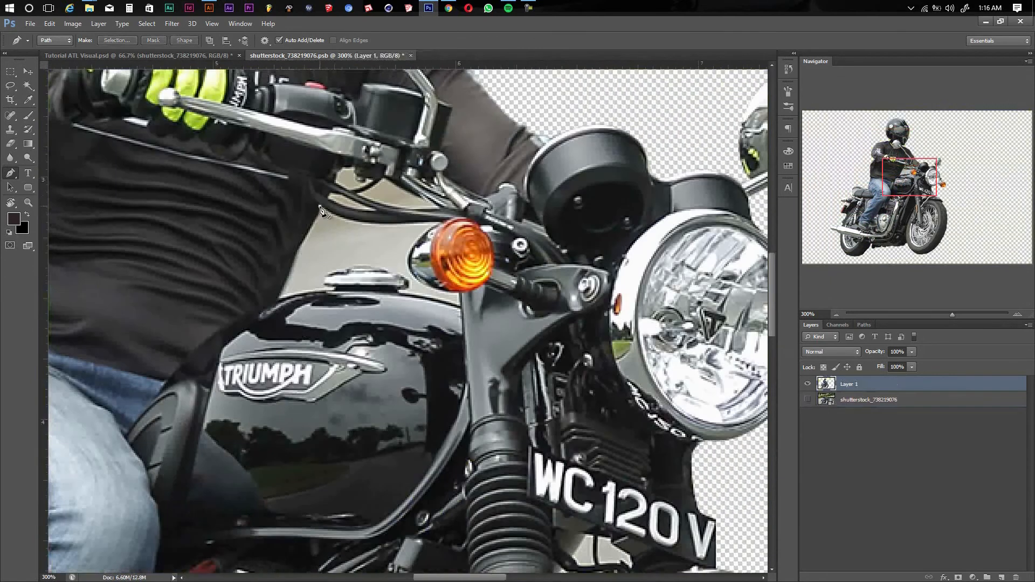
- Outline the background gap between the rider's torso, the fuel tank and the orange indicator and delete it
{"action": "left_click", "coordinate": [321, 207]}
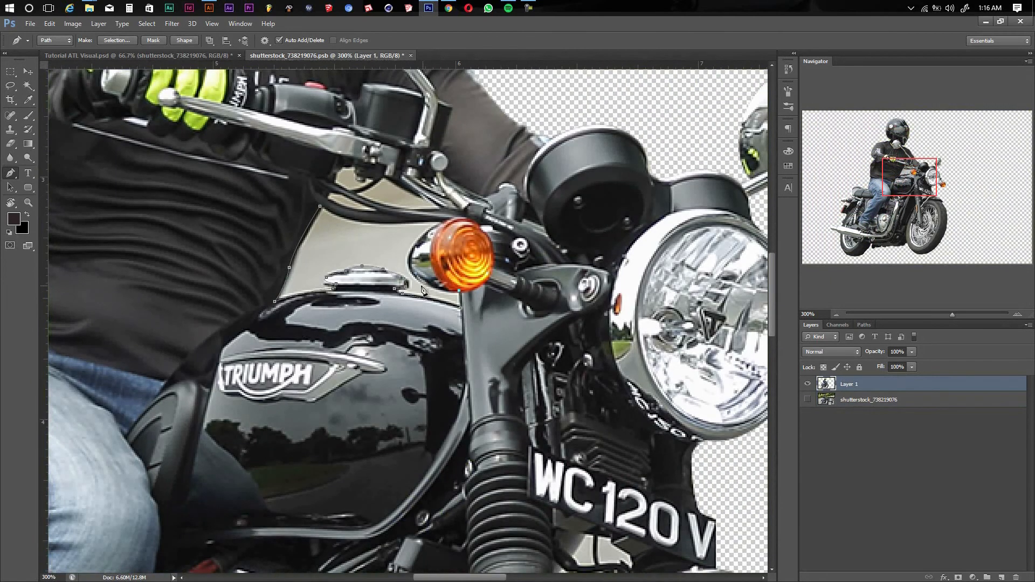
{"action": "key", "text": "ctrl+Return"}
{"action": "key", "text": "Delete"}
{"action": "key", "text": "ctrl+d"}
- Outline the remaining background between the handlebar and its cables and delete it
{"action": "left_click_drag", "start_coordinate": [383, 206], "coordinate": [413, 287]}
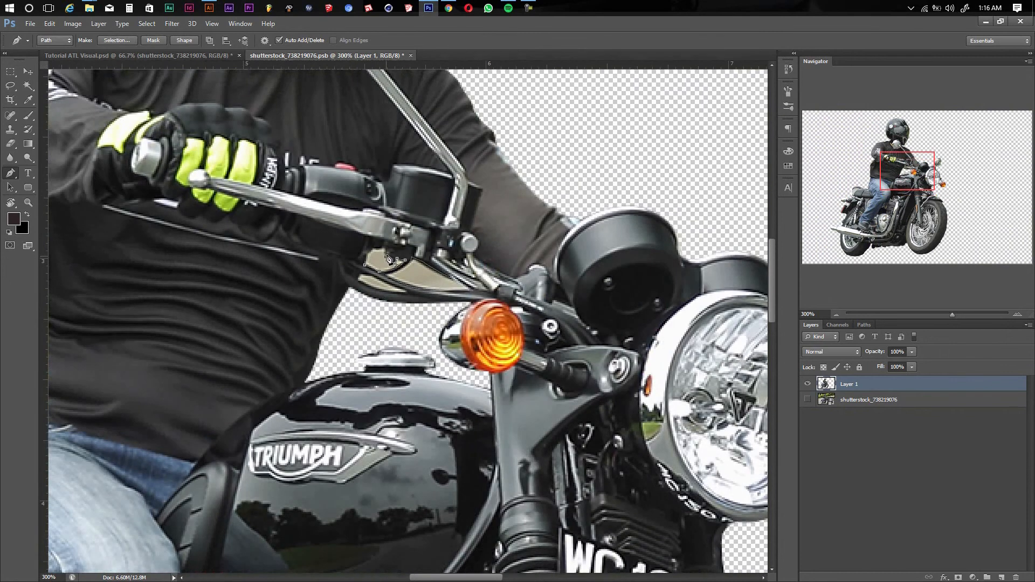
{"action": "key", "text": "ctrl+Return"}
{"action": "key", "text": "Delete"}
{"action": "key", "text": "ctrl+d"}
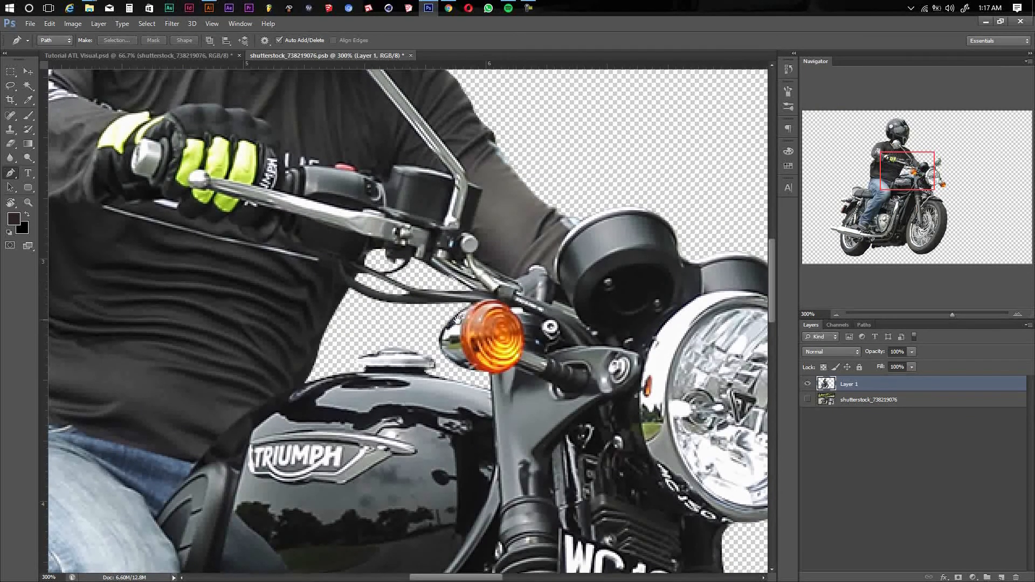
- Select the leftover background patches showing through the front of the motorcycle with the Magic Wand and delete them
{"action": "left_click_drag", "start_coordinate": [593, 485], "coordinate": [350, 129]}
{"action": "key", "text": "w"}
{"action": "left_click", "coordinate": [370, 310]}
{"action": "left_click", "coordinate": [385, 275], "text": "shift"}
{"action": "key", "text": "Delete"}
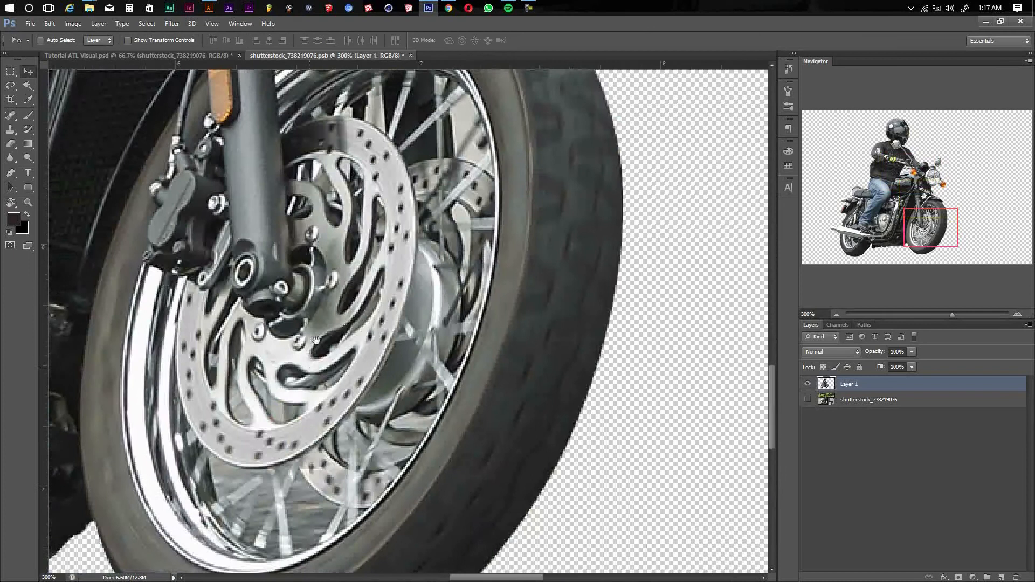
- Save the cut-out motorcycle smart object and close it to return to the composition
{"action": "key", "text": "ctrl+0"}
{"action": "key", "text": "ctrl+r"}
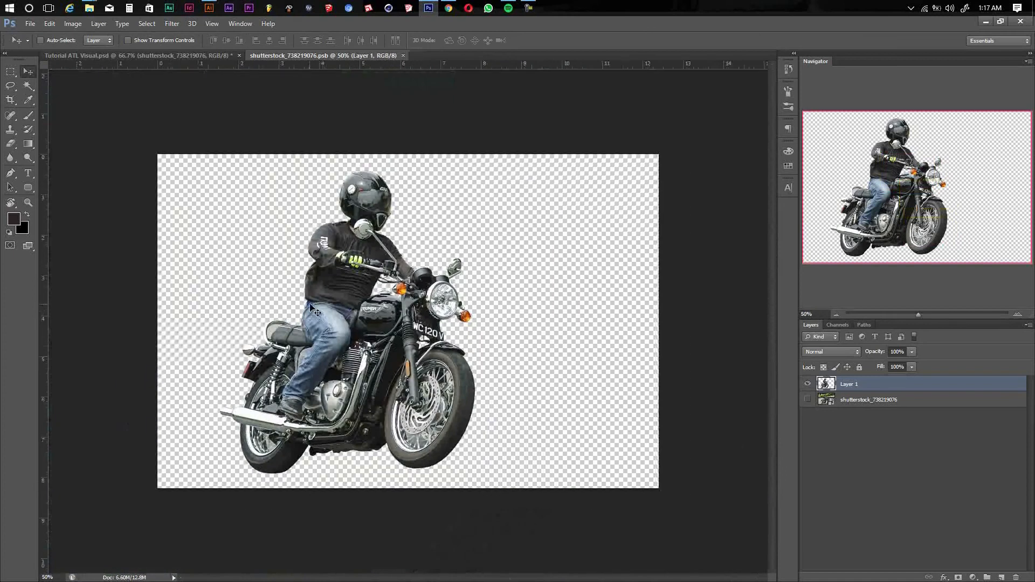
{"action": "left_click", "coordinate": [400, 57]}
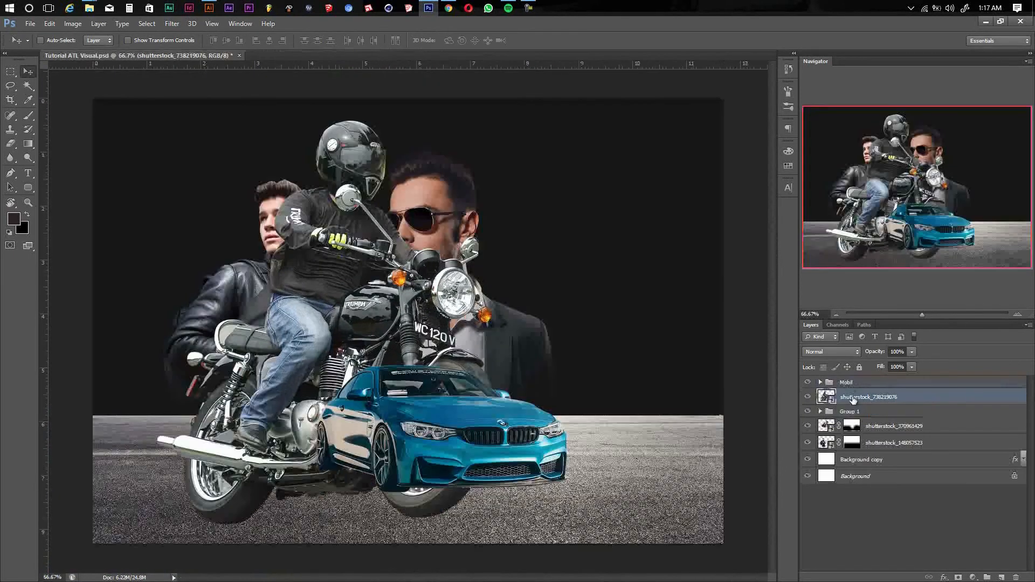
- Rename the road group as jalanan, scale it to about 78% and move it down to the canvas's lower edge
{"action": "double_click", "coordinate": [850, 412]}
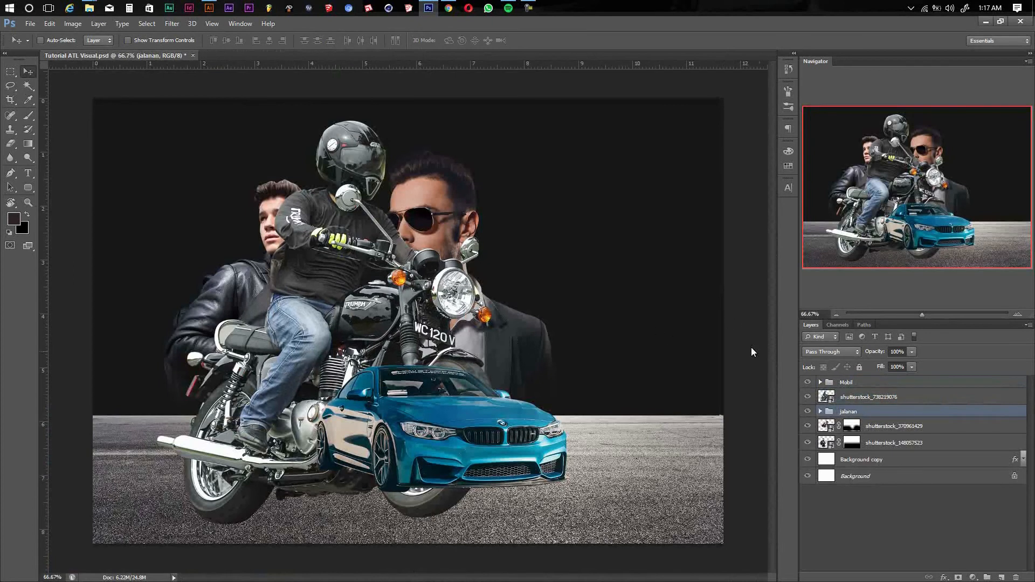
{"action": "key", "text": "ctrl+t"}
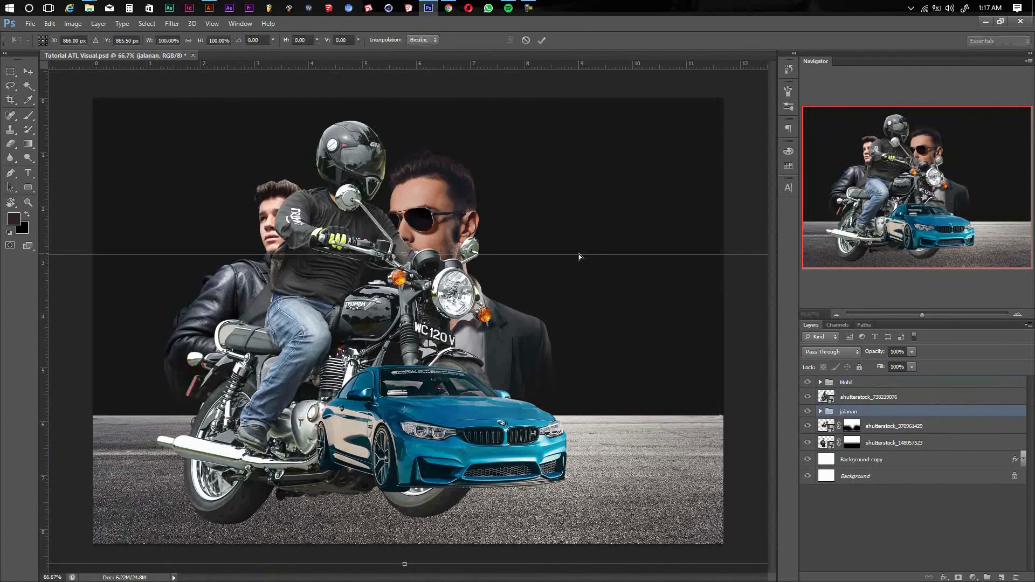
{"action": "key", "text": "ctrl+minus"}
{"action": "key", "text": "ctrl+minus"}
{"action": "left_click_drag", "start_coordinate": [655, 289], "coordinate": [602, 306]}
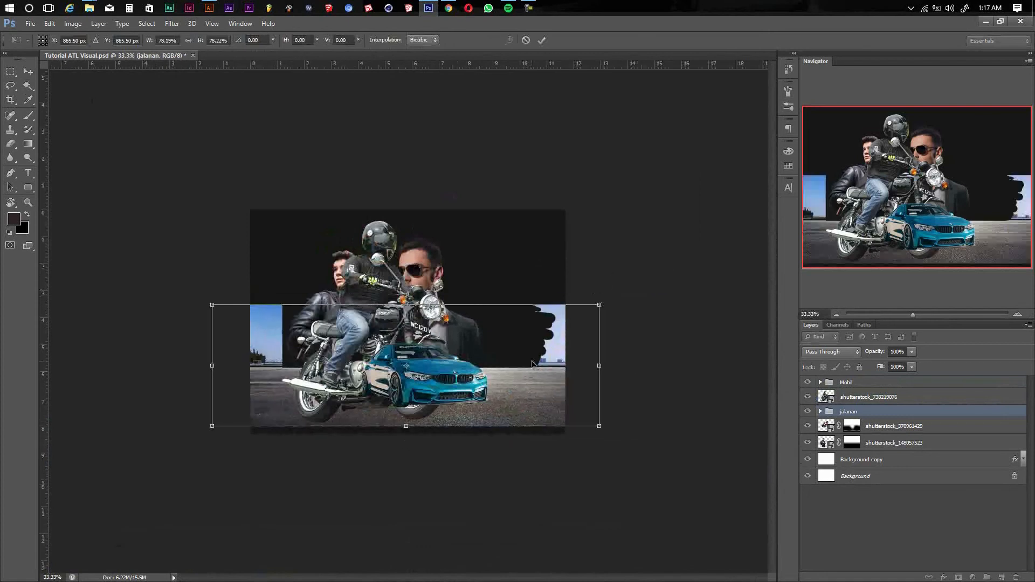
{"action": "key", "text": "Return"}
{"action": "key", "text": "ctrl+plus"}
{"action": "left_click_drag", "start_coordinate": [533, 390], "coordinate": [535, 399]}
- Fill a rectangular area above the horizon with black on the road photo's layer mask to hide the exposed sky
{"action": "left_click", "coordinate": [821, 412]}
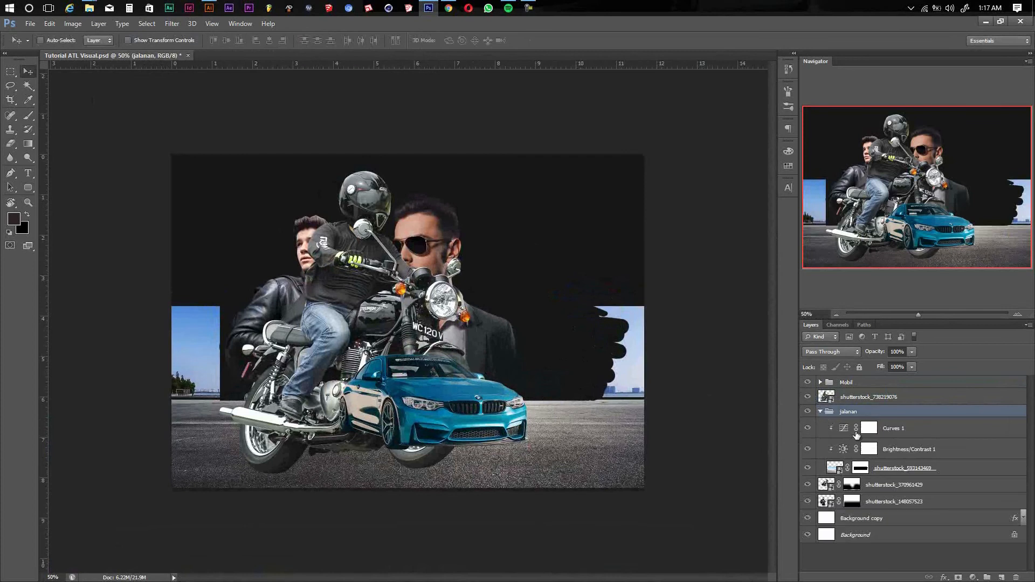
{"action": "left_click", "coordinate": [863, 470]}
{"action": "key", "text": "m"}
{"action": "left_click_drag", "start_coordinate": [120, 263], "coordinate": [670, 405]}
{"action": "key", "text": "alt+BackSpace"}
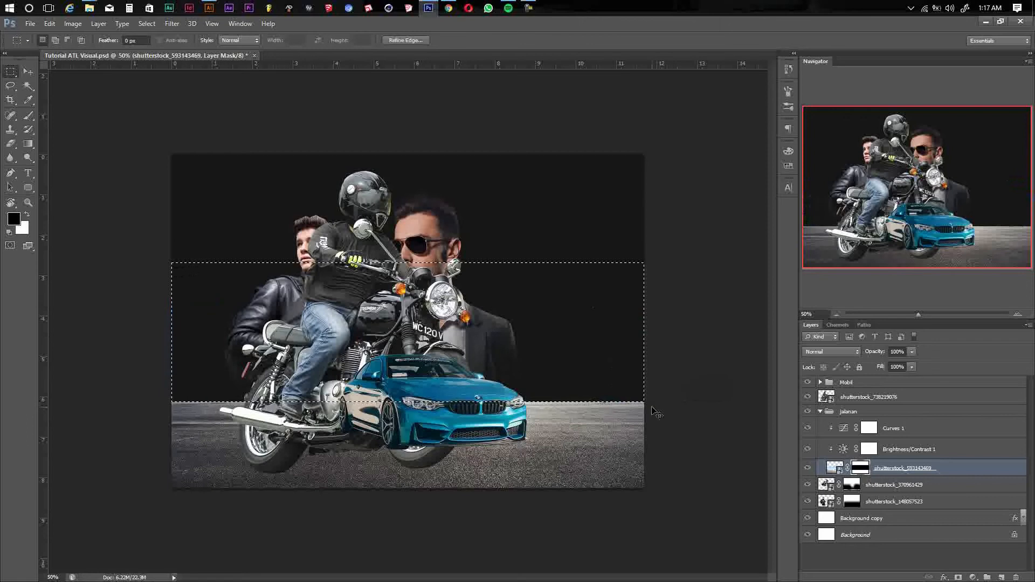
{"action": "key", "text": "ctrl+d"}
{"action": "key", "text": "v"}
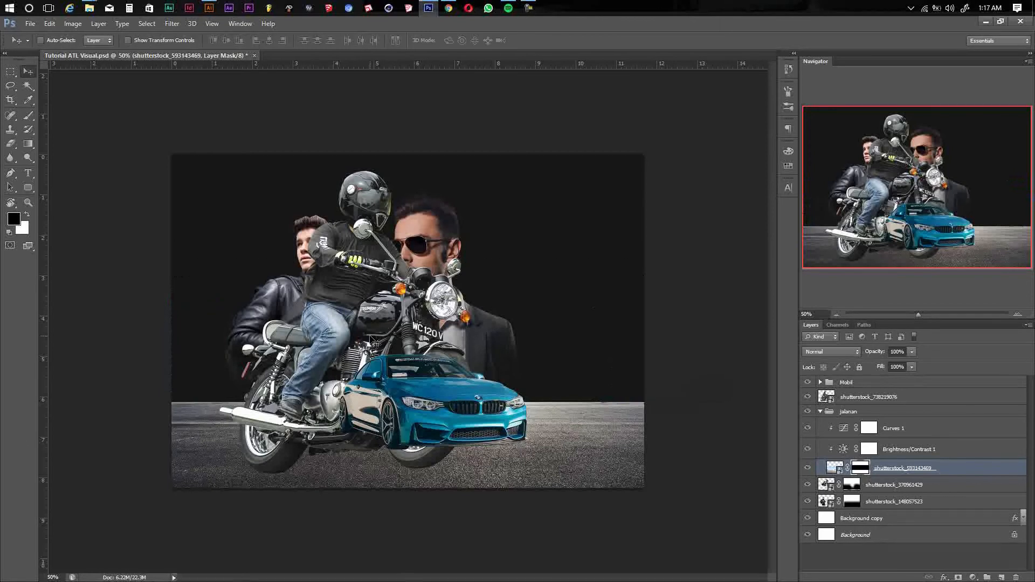
{"action": "left_click_drag", "start_coordinate": [369, 336], "coordinate": [370, 337]}
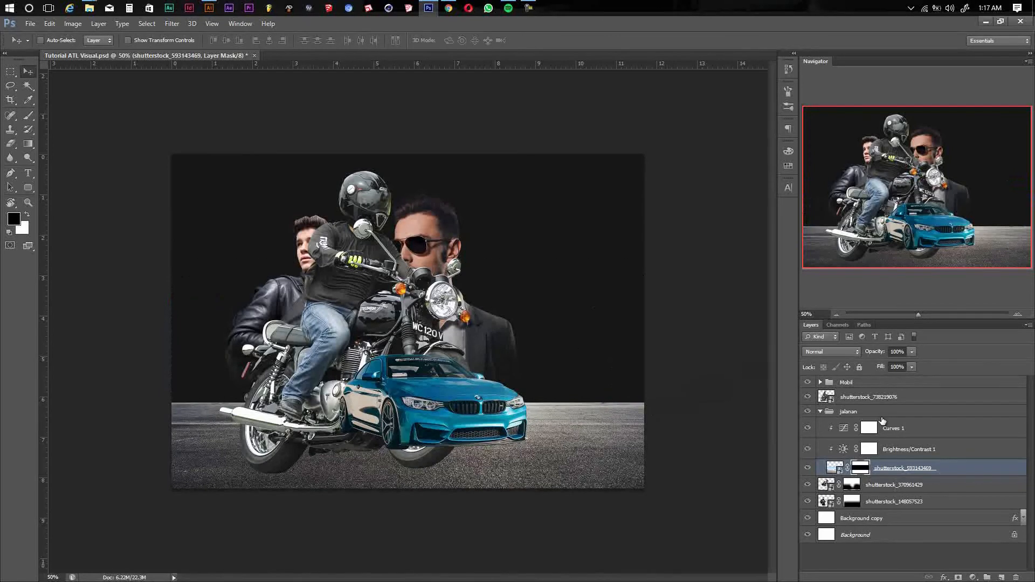
- Group the motorcycle rider layer and scale the group to about 41%, placing it in front of the leather-jacket man
{"action": "left_click", "coordinate": [820, 411]}
{"action": "left_click", "coordinate": [869, 397]}
{"action": "key", "text": "ctrl+t"}
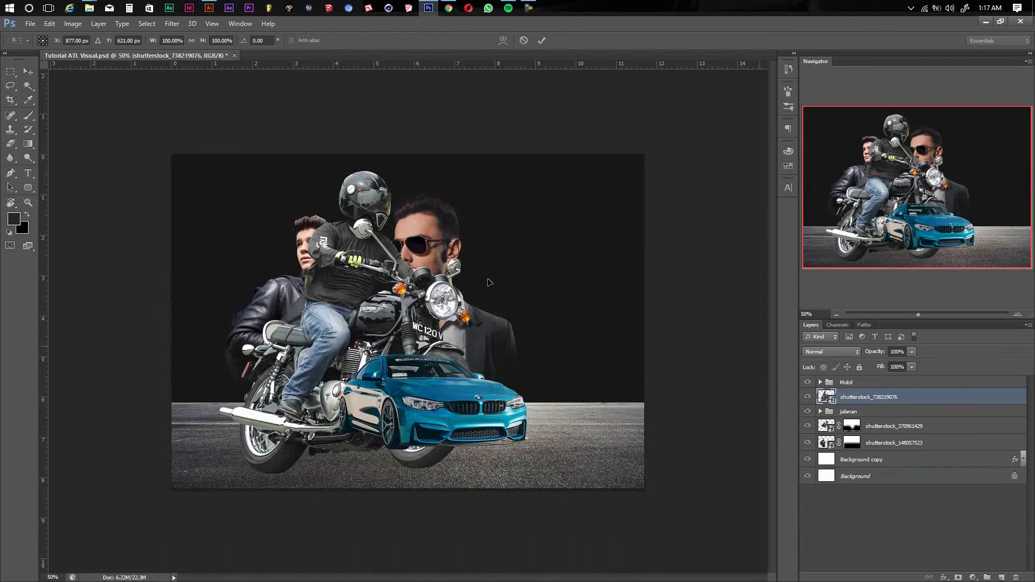
{"action": "key", "text": "Return"}
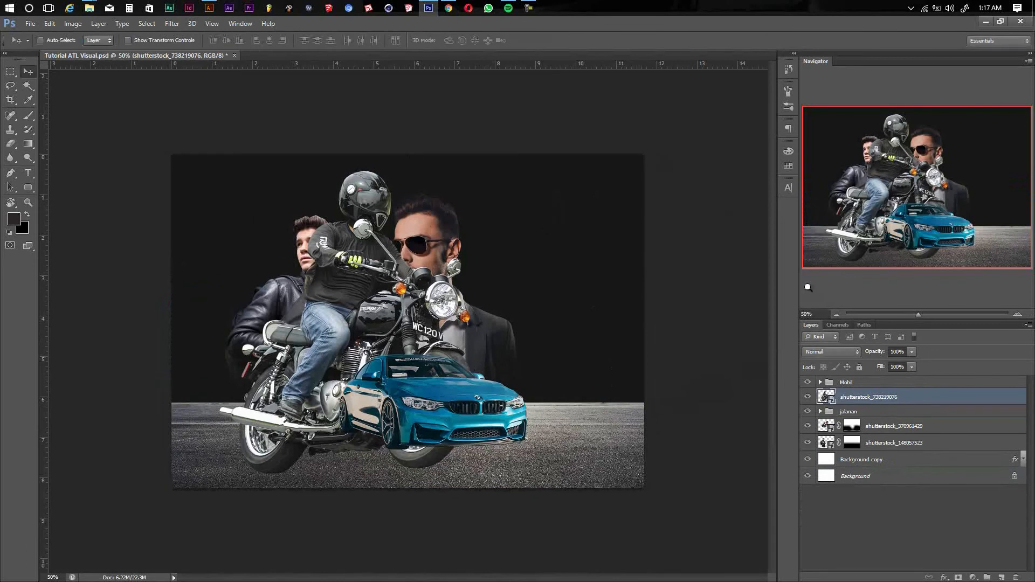
{"action": "key", "text": "ctrl+g"}
{"action": "left_click", "coordinate": [820, 396]}
{"action": "key", "text": "ctrl+t"}
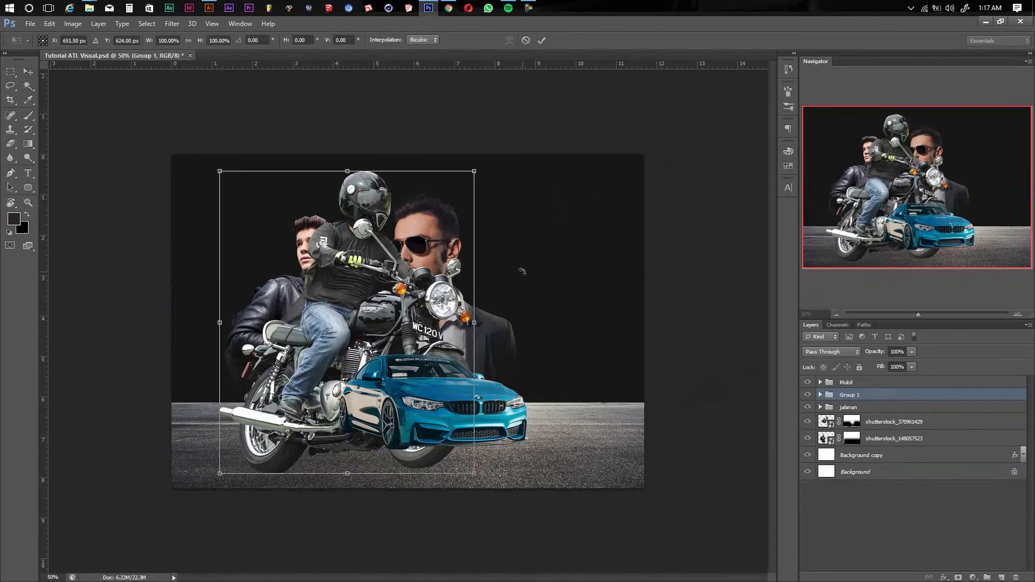
{"action": "left_click_drag", "start_coordinate": [474, 171], "coordinate": [271, 346]}
{"action": "left_click_drag", "start_coordinate": [285, 384], "coordinate": [324, 307]}
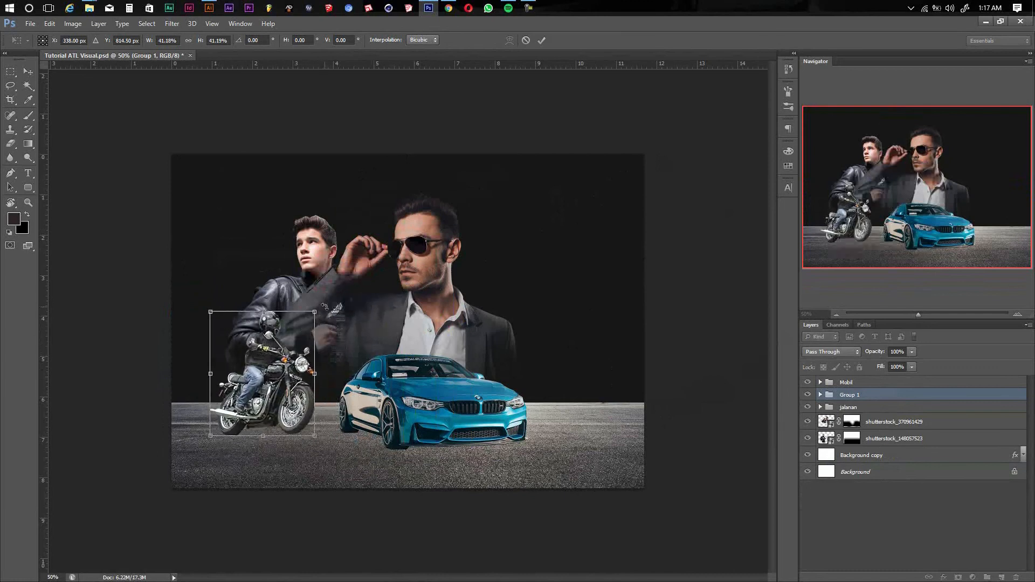
{"action": "key", "text": "Return"}
- Shift the sunglasses man, the car and the motorcycle rider rightward to rebalance the composition
{"action": "left_click_drag", "start_coordinate": [299, 355], "coordinate": [310, 347]}
{"action": "left_click_drag", "start_coordinate": [427, 318], "coordinate": [455, 317]}
{"action": "left_click_drag", "start_coordinate": [399, 381], "coordinate": [432, 378]}
{"action": "left_click", "coordinate": [307, 387], "text": "ctrl"}
{"action": "left_click_drag", "start_coordinate": [306, 388], "coordinate": [342, 397]}
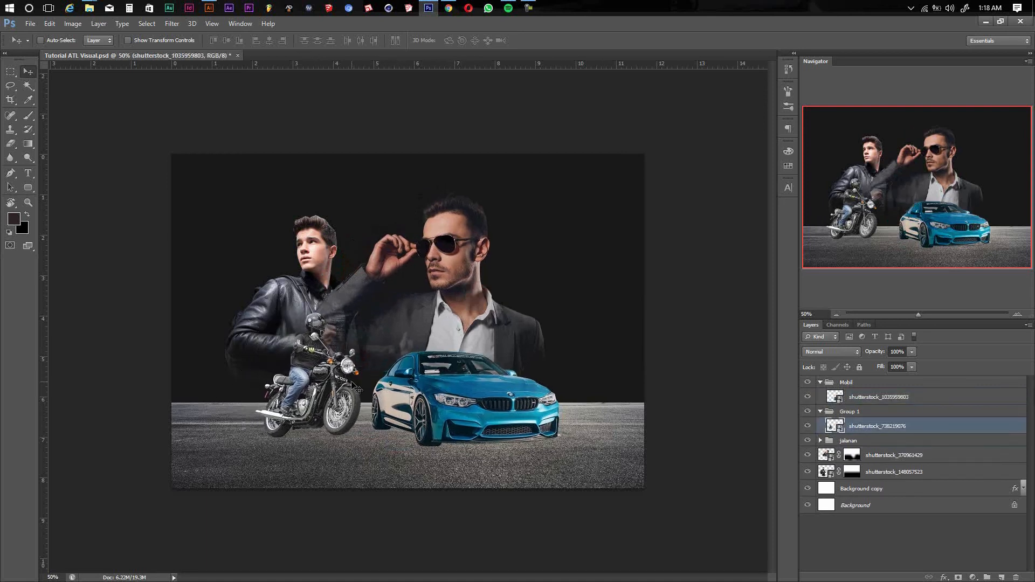
- Scale the motorcycle rider to about 35% and nudge it into place beside the car
{"action": "key", "text": "ctrl+t"}
{"action": "left_click_drag", "start_coordinate": [452, 291], "coordinate": [406, 331]}
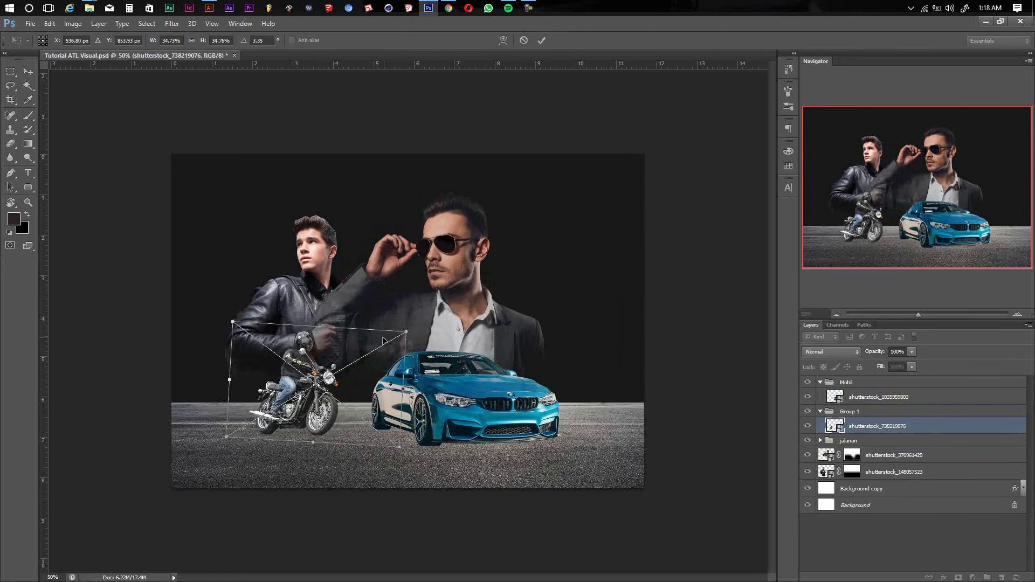
{"action": "key", "text": "Return"}
{"action": "left_click_drag", "start_coordinate": [323, 371], "coordinate": [327, 366]}
- Nudge the car leftward, raise the sunglasses man slightly and lower the leather-jacket man behind the rider
{"action": "mouse_move", "coordinate": [449, 374]}
{"action": "left_mouse_down"}
{"action": "mouse_move", "coordinate": [423, 379]}
{"action": "mouse_move", "coordinate": [445, 377]}
{"action": "left_mouse_up"}
{"action": "left_click_drag", "start_coordinate": [459, 327], "coordinate": [458, 306]}
{"action": "mouse_move", "coordinate": [310, 289]}
{"action": "left_mouse_down"}
{"action": "mouse_move", "coordinate": [298, 289]}
{"action": "mouse_move", "coordinate": [296, 306]}
{"action": "mouse_move", "coordinate": [307, 307]}
{"action": "left_mouse_up"}
- Enlarge the leather-jacket man to about 108% and move him slightly leftward
{"action": "key", "text": "ctrl+t"}
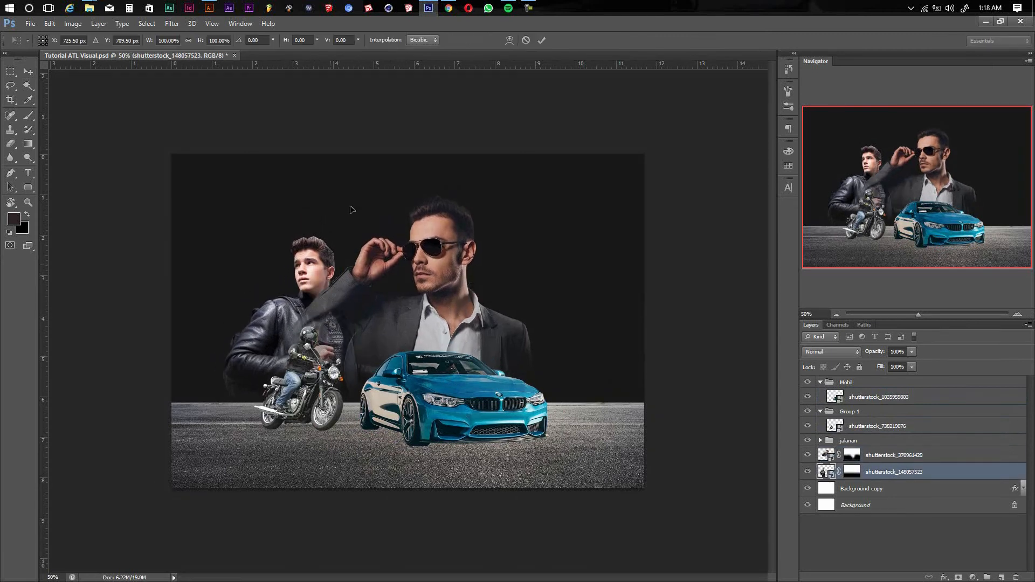
{"action": "left_click_drag", "start_coordinate": [577, 205], "coordinate": [595, 195]}
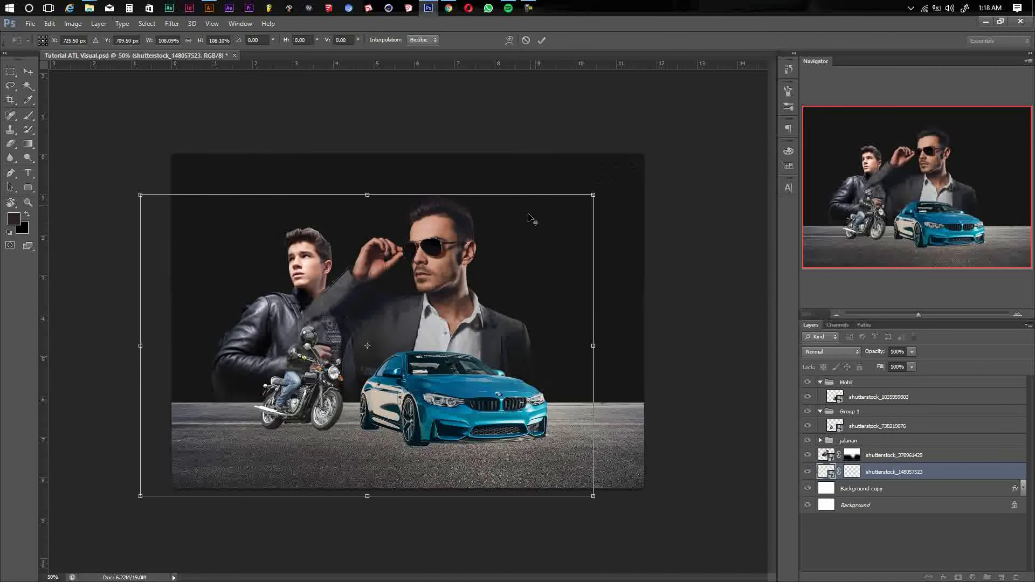
{"action": "key", "text": "Return"}
{"action": "left_click_drag", "start_coordinate": [442, 277], "coordinate": [434, 278]}
- Add a Curves adjustment clipped to the motorcycle rider, lowering the white point output to 224 and adding midtone and shadow points
{"action": "left_click", "coordinate": [337, 403], "text": "ctrl"}
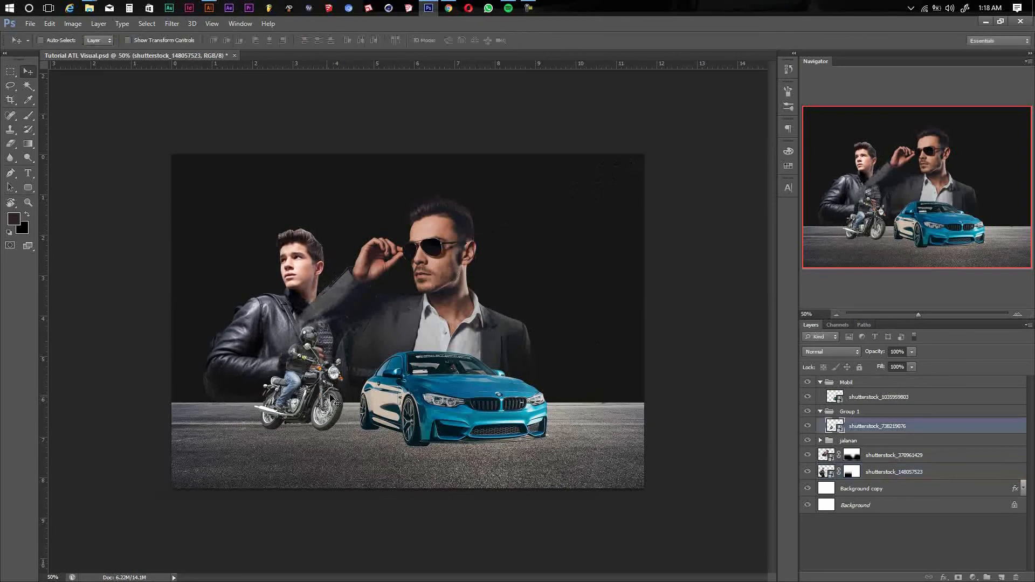
{"action": "left_click", "coordinate": [974, 578]}
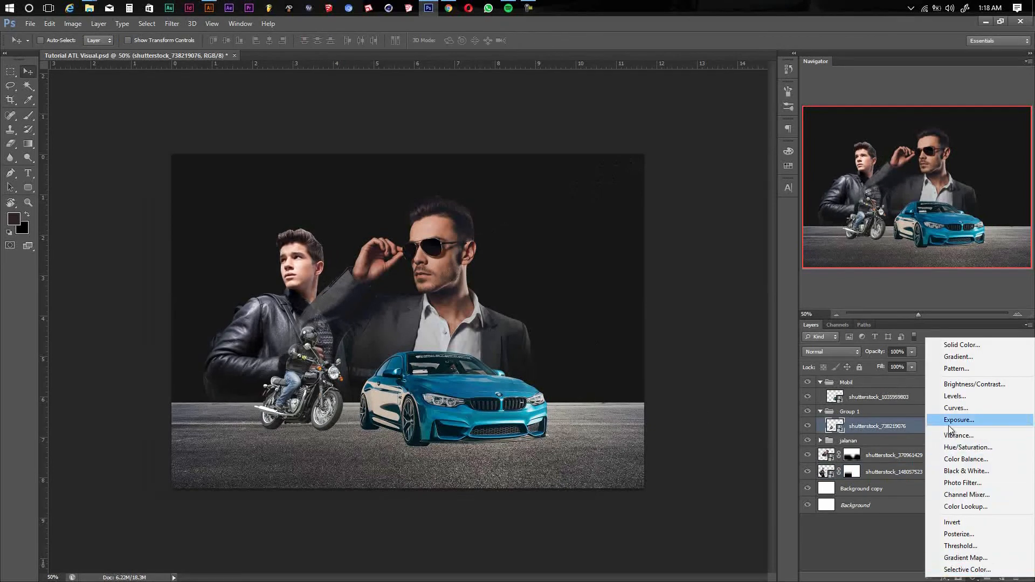
{"action": "left_click", "coordinate": [943, 416]}
{"action": "left_click", "coordinate": [844, 428]}
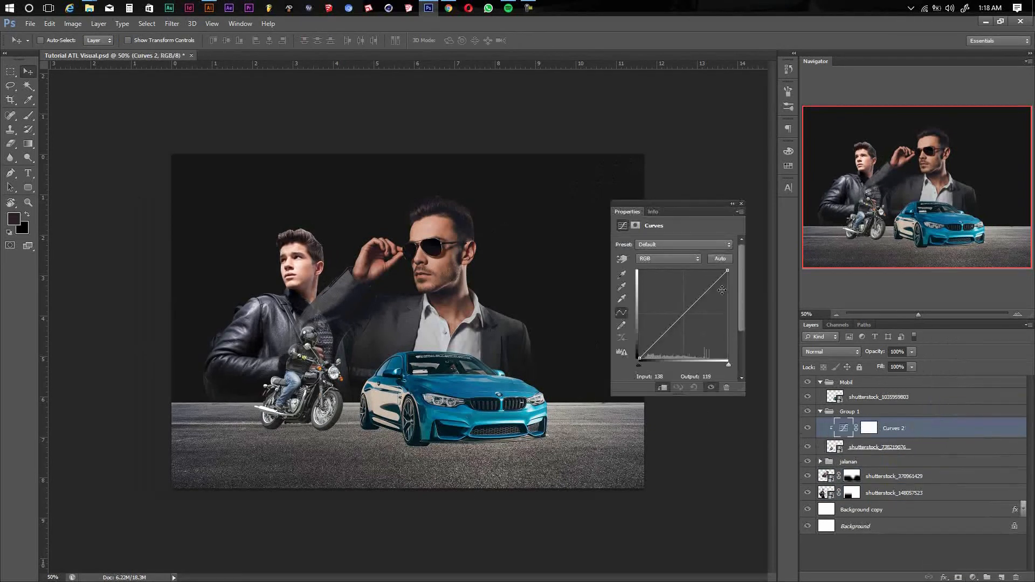
{"action": "left_click_drag", "start_coordinate": [728, 271], "coordinate": [728, 281]}
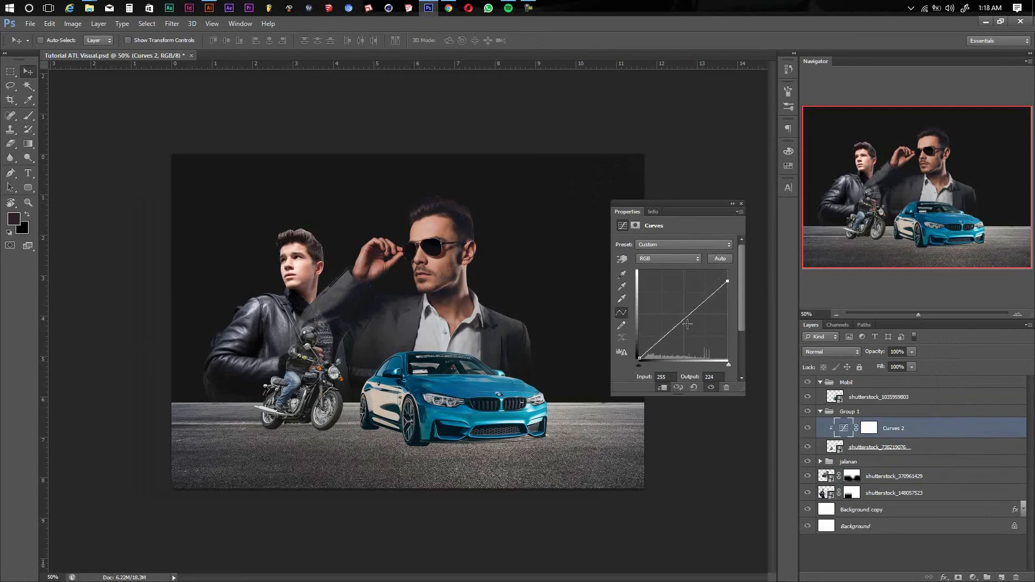
{"action": "left_click", "coordinate": [683, 315]}
{"action": "left_click_drag", "start_coordinate": [684, 315], "coordinate": [660, 340]}
- Add a Curves adjustment clipped to the car with a slightly lowered white point and midtone input 115 raised to 125, and save the document
{"action": "left_click", "coordinate": [874, 397]}
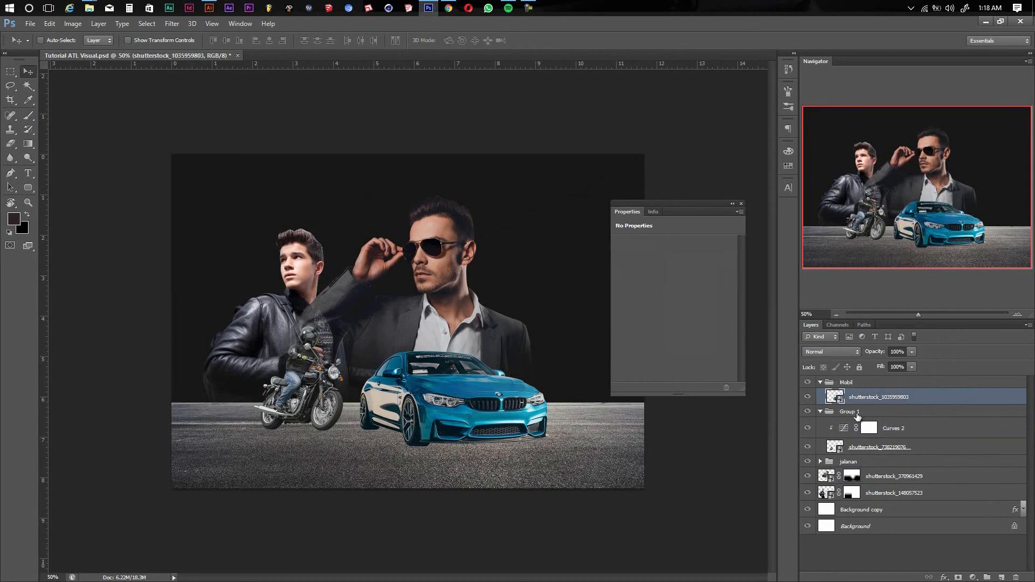
{"action": "left_click", "coordinate": [973, 577]}
{"action": "left_click", "coordinate": [962, 418]}
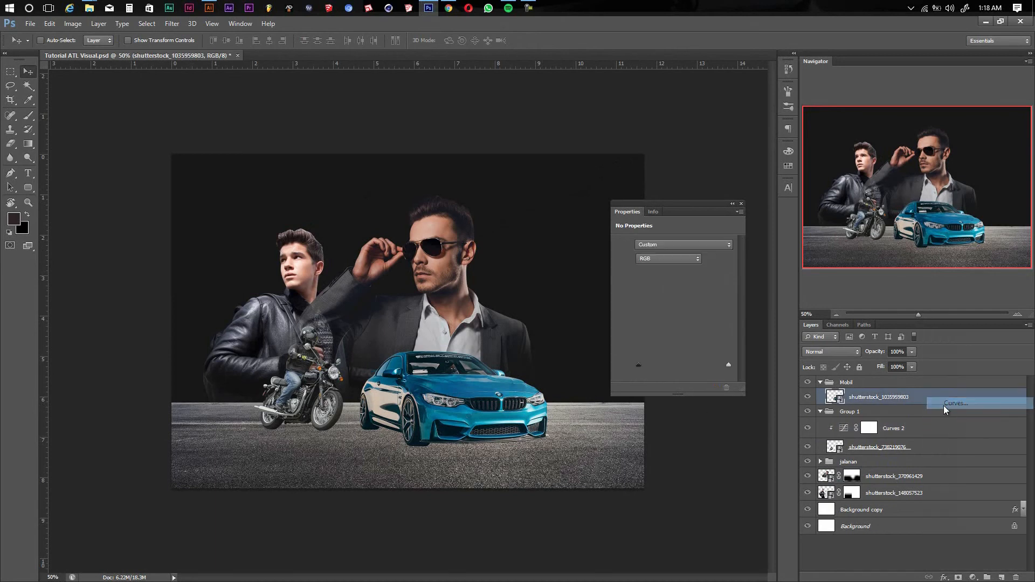
{"action": "left_click", "coordinate": [843, 399]}
{"action": "left_click_drag", "start_coordinate": [728, 270], "coordinate": [727, 272]}
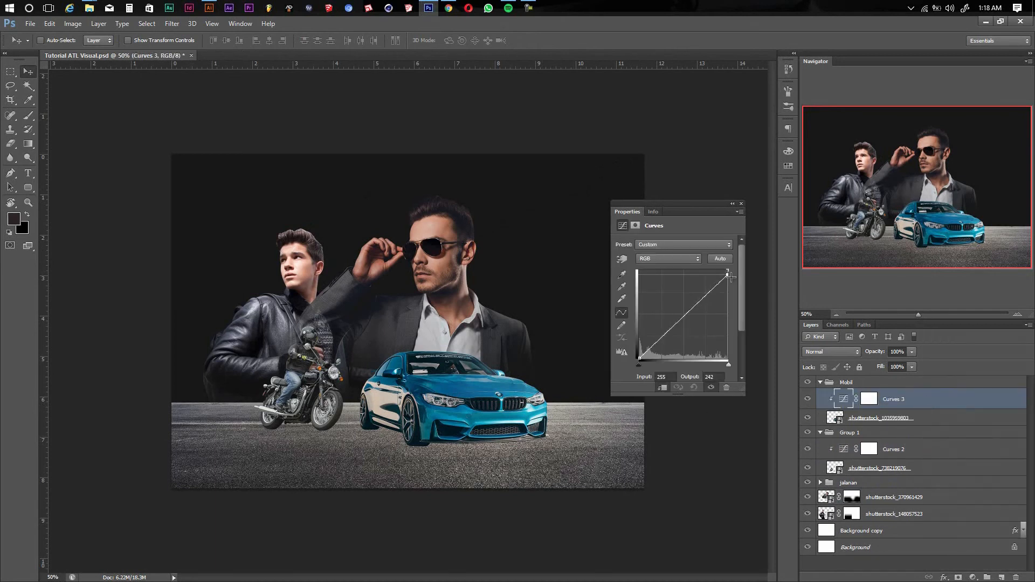
{"action": "left_click_drag", "start_coordinate": [681, 320], "coordinate": [680, 315]}
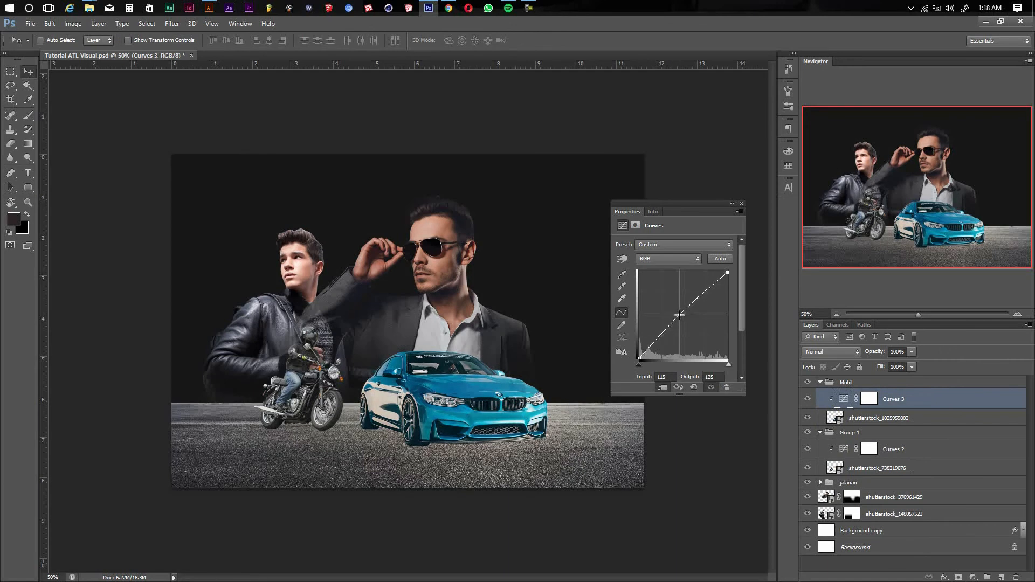
{"action": "left_click", "coordinate": [742, 203]}
{"action": "key", "text": "ctrl+s"}
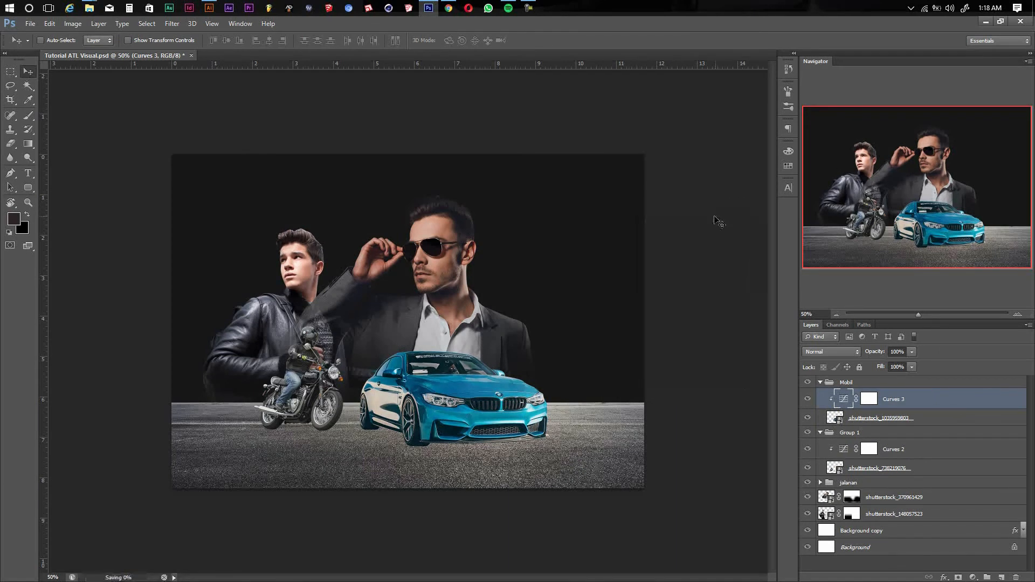
- Add a Curves adjustment clipped to the leather-jacket man, with white point output 227 and shadow input 61 mapped to 58
{"action": "left_click", "coordinate": [292, 263], "text": "ctrl"}
{"action": "left_click", "coordinate": [974, 578]}
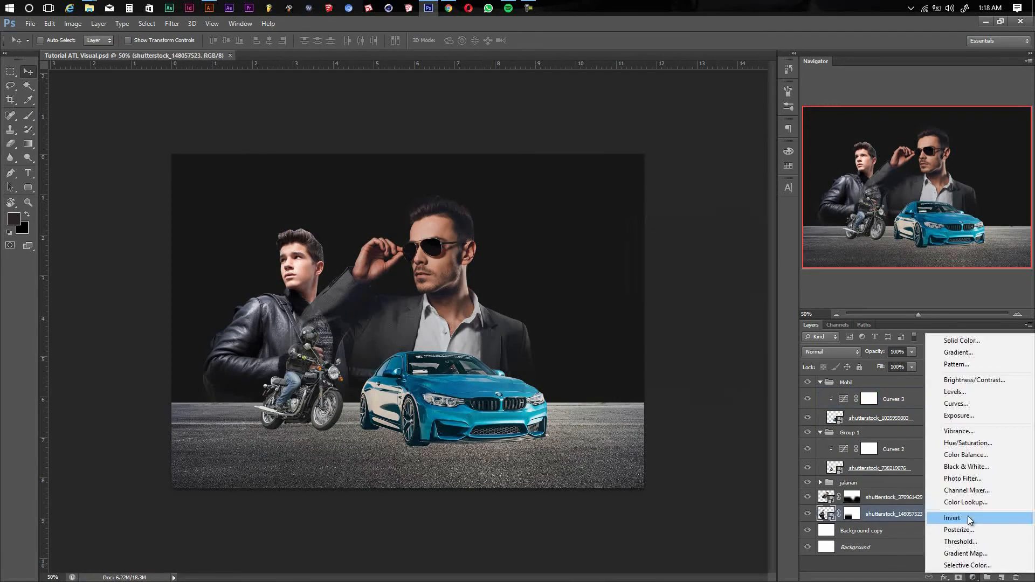
{"action": "left_click", "coordinate": [944, 405]}
{"action": "left_click_drag", "start_coordinate": [727, 271], "coordinate": [727, 280]}
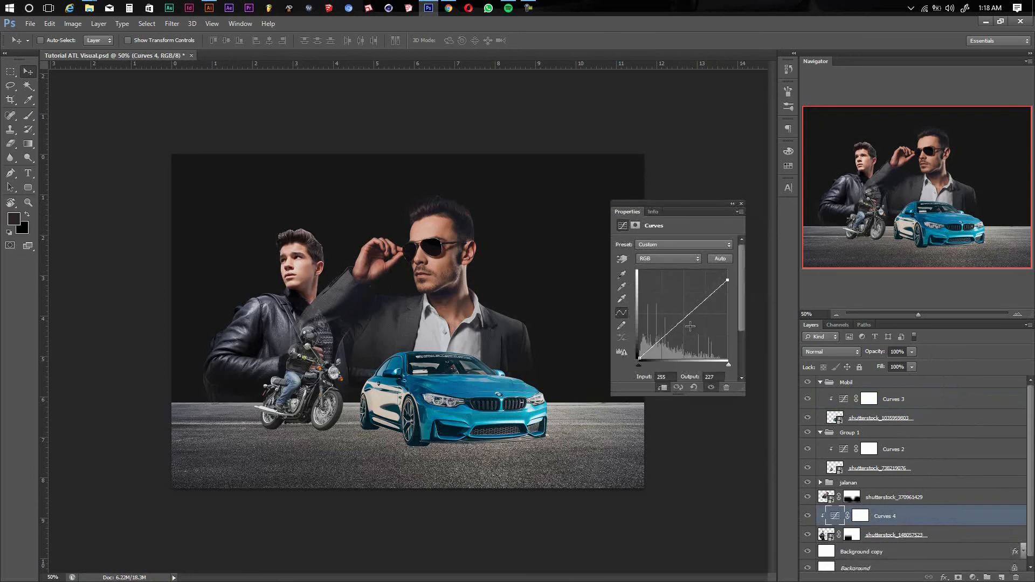
{"action": "left_click_drag", "start_coordinate": [683, 320], "coordinate": [661, 338]}
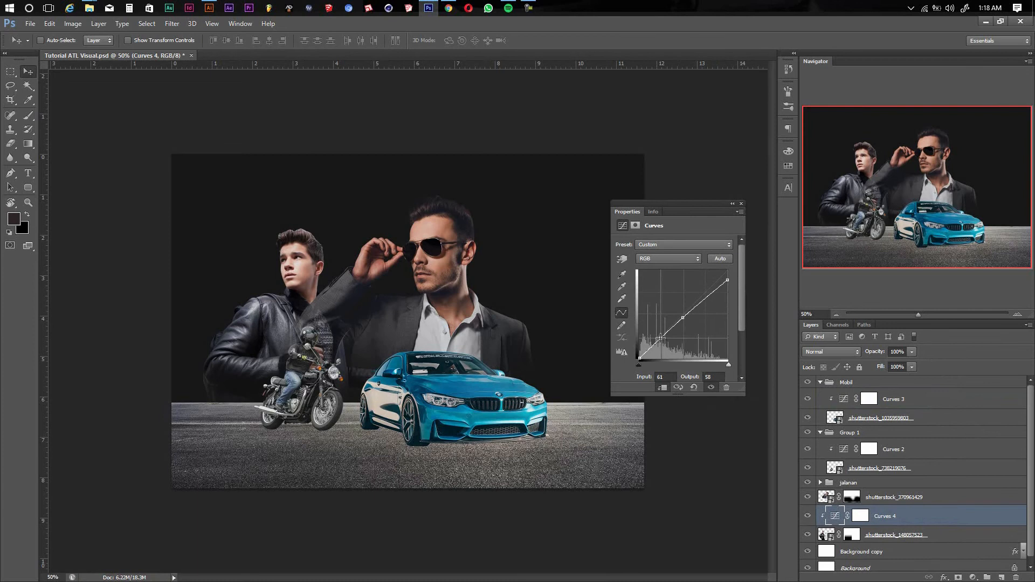
{"action": "left_click_drag", "start_coordinate": [705, 297], "coordinate": [706, 298]}
- Add a Curves adjustment to the sunglasses man's layer and shape its midtones and shadows
{"action": "left_click", "coordinate": [906, 497]}
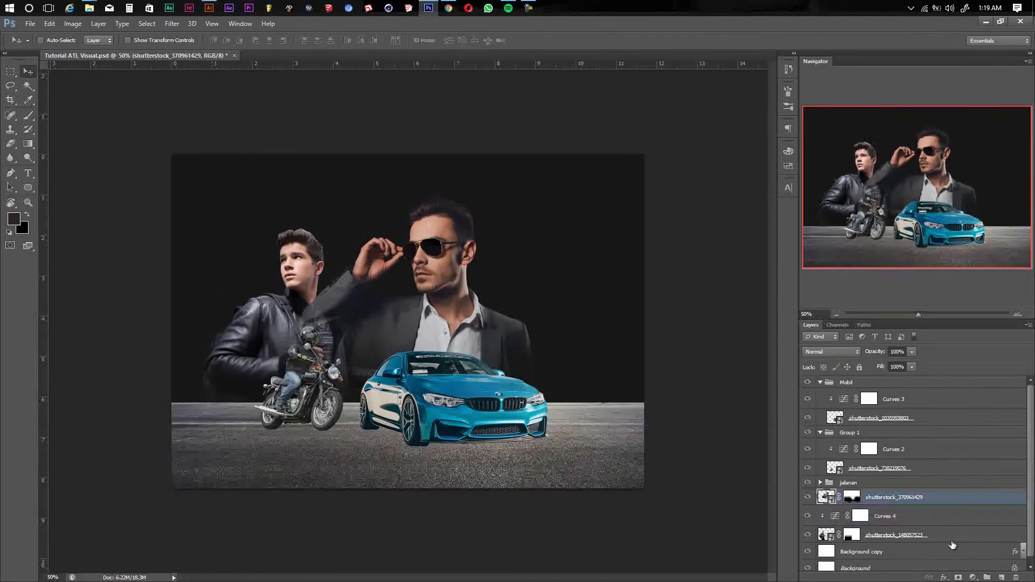
{"action": "left_click", "coordinate": [973, 577]}
{"action": "left_click", "coordinate": [950, 415]}
{"action": "left_click_drag", "start_coordinate": [683, 316], "coordinate": [660, 340]}
{"action": "left_click", "coordinate": [741, 203]}
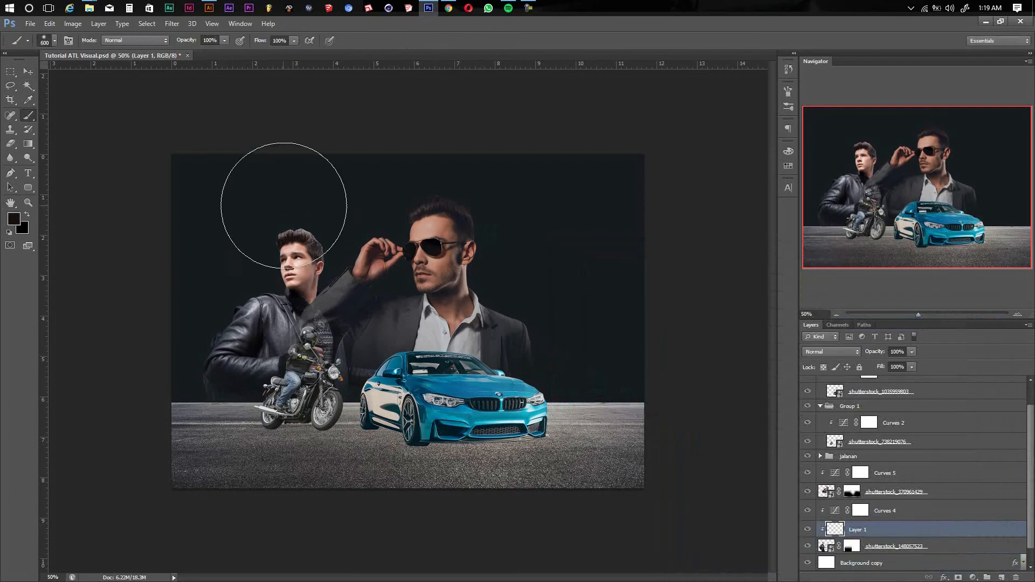
- Reduce the brush size to 150 for painting on the layer clipped to the leather-jacket man
{"action": "key", "text": "bracketleft"}
{"action": "key", "text": "bracketleft"}
{"action": "key", "text": "bracketleft"}
{"action": "key", "text": "bracketleft"}
{"action": "key", "text": "bracketleft"}
{"action": "key", "text": "bracketleft"}
{"action": "key", "text": "bracketleft"}
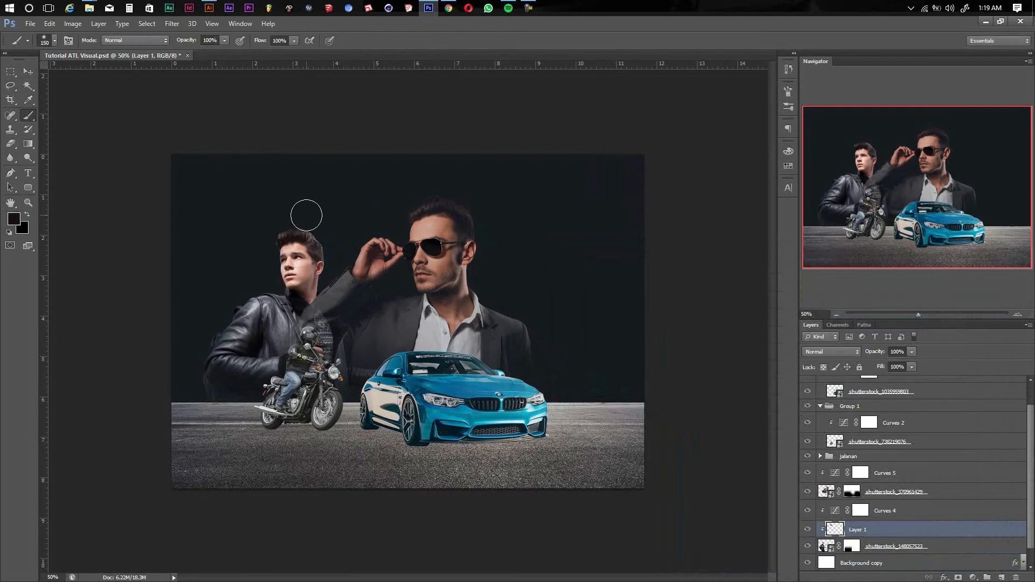
- Nudge the car and rider, and shift both men, the car and the rider together slightly leftward
{"action": "key", "text": "v"}
{"action": "left_click_drag", "start_coordinate": [453, 402], "coordinate": [457, 404]}
{"action": "left_click_drag", "start_coordinate": [331, 378], "coordinate": [346, 373]}
{"action": "left_click", "coordinate": [443, 331], "text": "ctrl"}
{"action": "left_click", "coordinate": [410, 388], "text": "ctrl+shift"}
{"action": "left_click", "coordinate": [316, 376], "text": "ctrl+shift"}
{"action": "left_click_drag", "start_coordinate": [281, 334], "coordinate": [271, 334]}
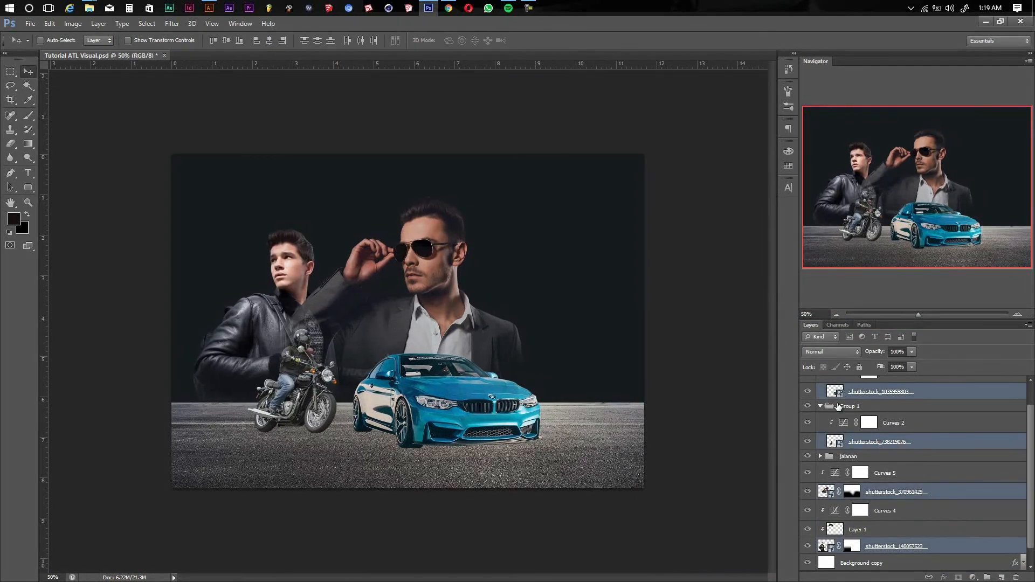
- Group the leather-jacket man's photo with its Curves and paint layers and name the group orang 1
{"action": "left_click", "coordinate": [820, 407]}
{"action": "left_click", "coordinate": [914, 501]}
{"action": "left_click", "coordinate": [889, 529]}
{"action": "left_click", "coordinate": [855, 499], "text": "shift"}
{"action": "key", "text": "ctrl+g"}
{"action": "type", "text": "orang 1"}
{"action": "key", "text": "Return"}
- Group the sunglasses man's photo with its Curves layer and name the group orang 2
{"action": "left_click", "coordinate": [899, 479]}
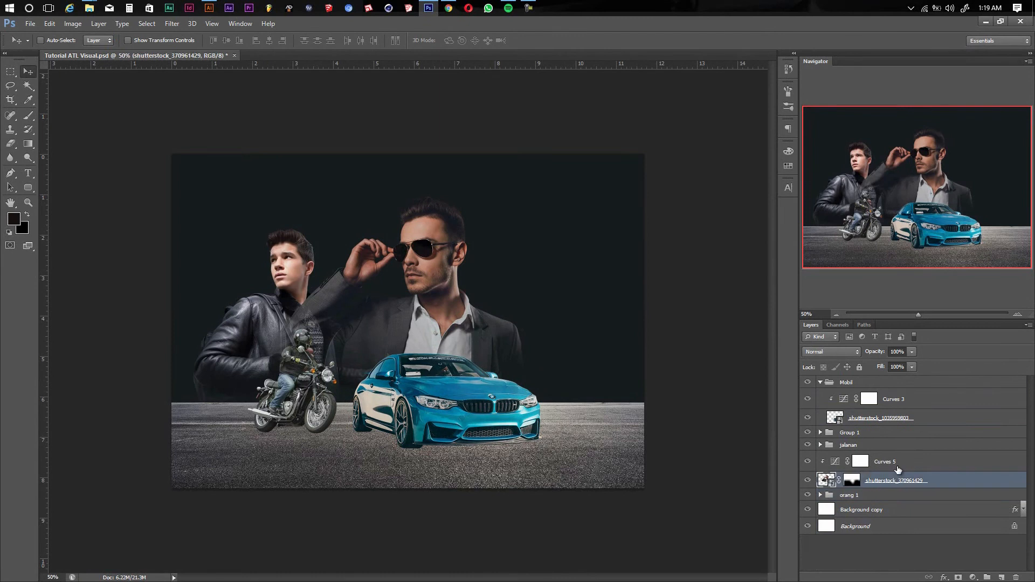
{"action": "left_click", "coordinate": [897, 462], "text": "shift"}
{"action": "key", "text": "ctrl+g"}
{"action": "double_click", "coordinate": [852, 458]}
{"action": "type", "text": "orang 2"}
{"action": "key", "text": "Return"}
- Place the shutterstock_439708129 mountain sunset image from the file folder beneath the orang 1 group and shift it toward the canvas's upper left
{"action": "left_click", "coordinate": [820, 382]}
{"action": "left_click", "coordinate": [850, 394]}
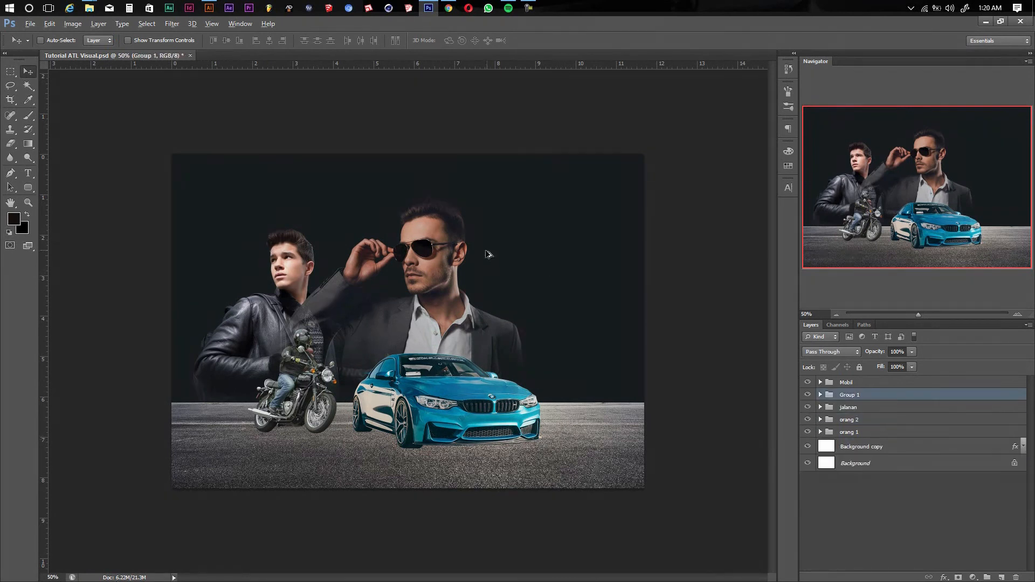
{"action": "key", "text": "alt+Tab"}
{"action": "left_click_drag", "start_coordinate": [454, 89], "coordinate": [389, 281]}
{"action": "key", "text": "alt+Tab"}
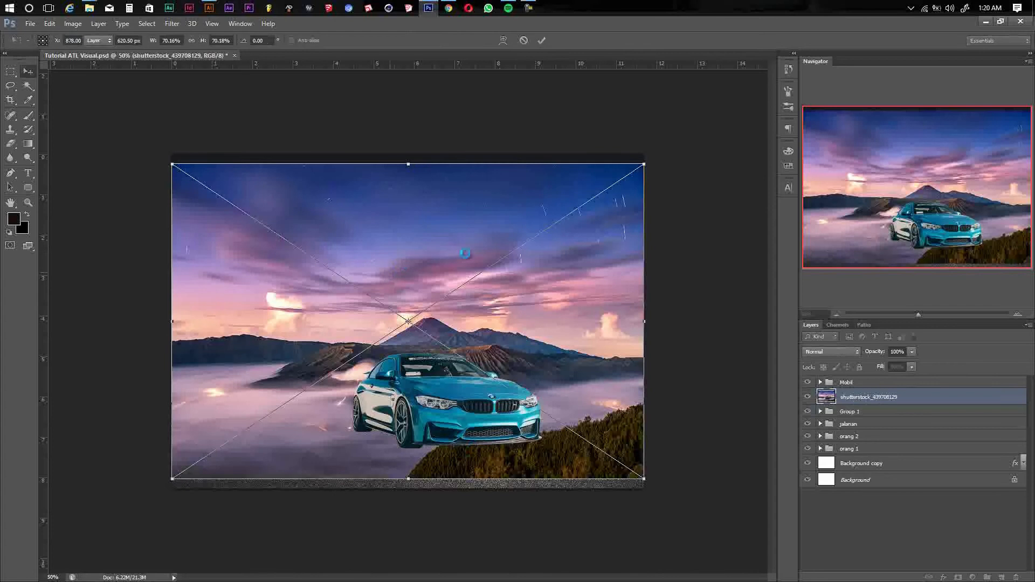
{"action": "key", "text": "Return"}
{"action": "left_click_drag", "start_coordinate": [856, 399], "coordinate": [857, 456]}
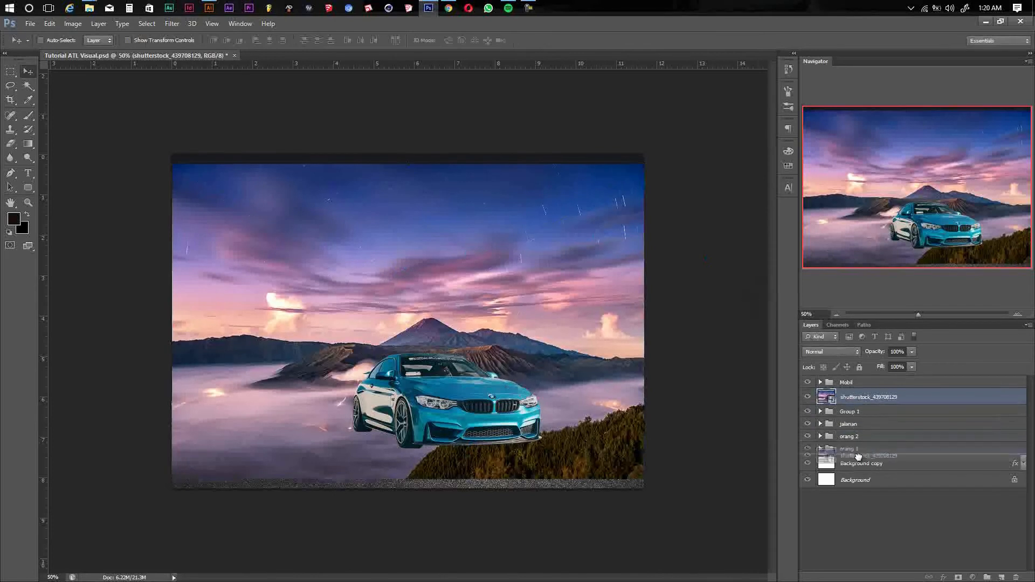
{"action": "left_click_drag", "start_coordinate": [556, 321], "coordinate": [424, 295]}
{"action": "key", "text": "ctrl+t"}
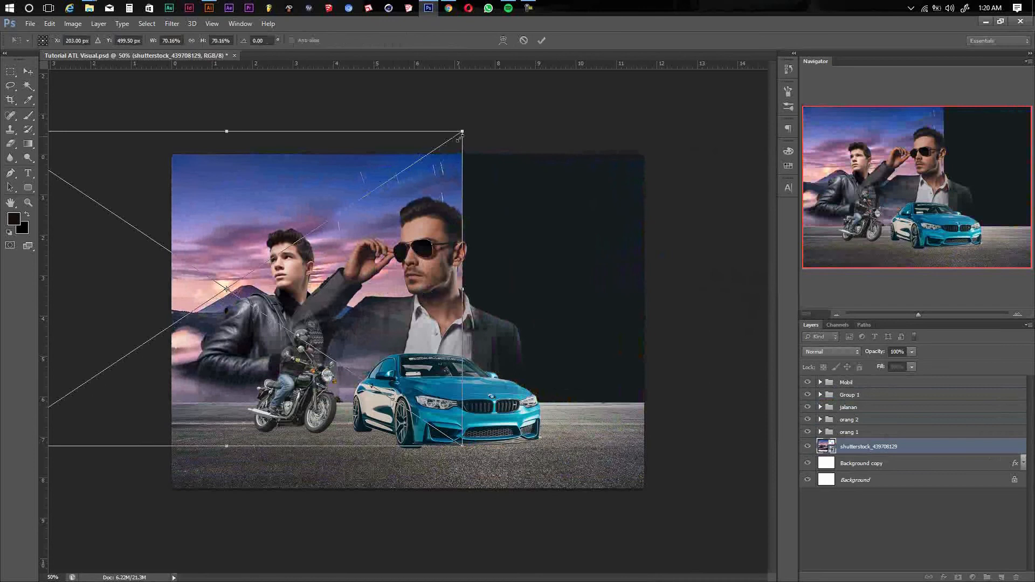
{"action": "left_click_drag", "start_coordinate": [462, 135], "coordinate": [416, 161]}
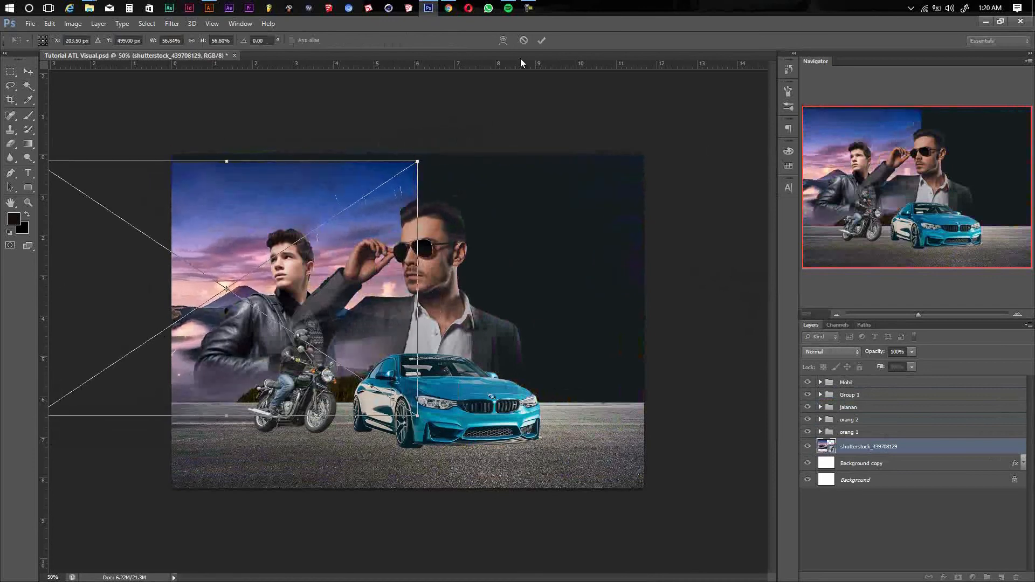
{"action": "left_click", "coordinate": [523, 40]}
- Convert the mountain sunset layer to a fresh smart object, scale it to about 54% and position it behind the leather-jacket man
{"action": "right_click", "coordinate": [917, 445]}
{"action": "left_click", "coordinate": [913, 449]}
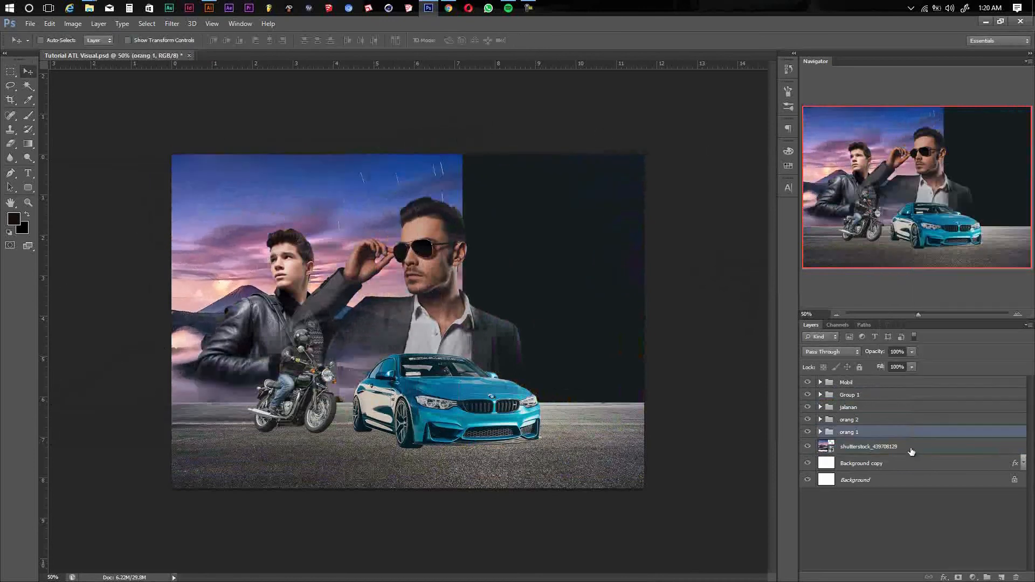
{"action": "right_click", "coordinate": [913, 448]}
{"action": "key", "text": "Escape"}
{"action": "key", "text": "ctrl+t"}
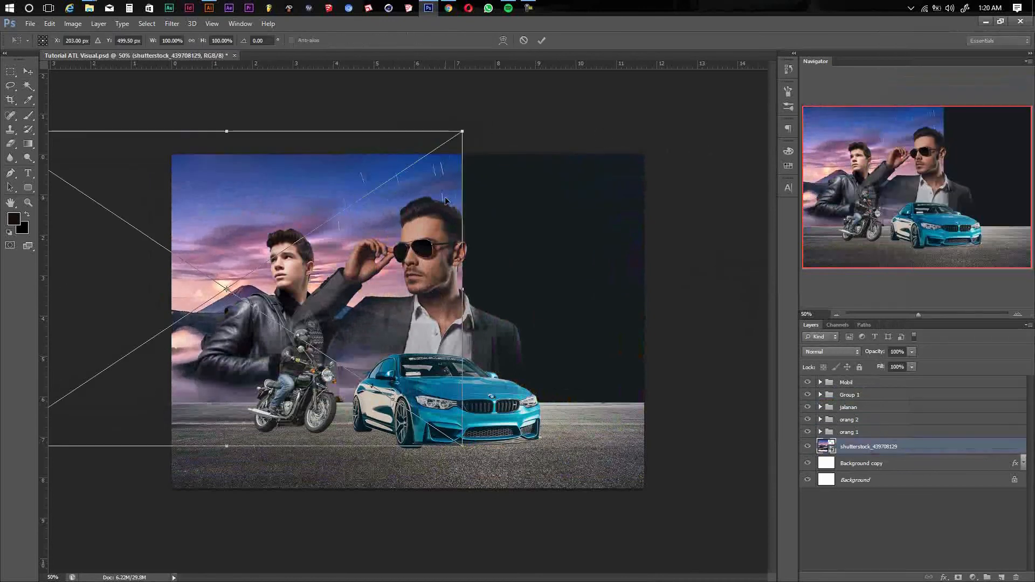
{"action": "left_click_drag", "start_coordinate": [463, 136], "coordinate": [354, 203]}
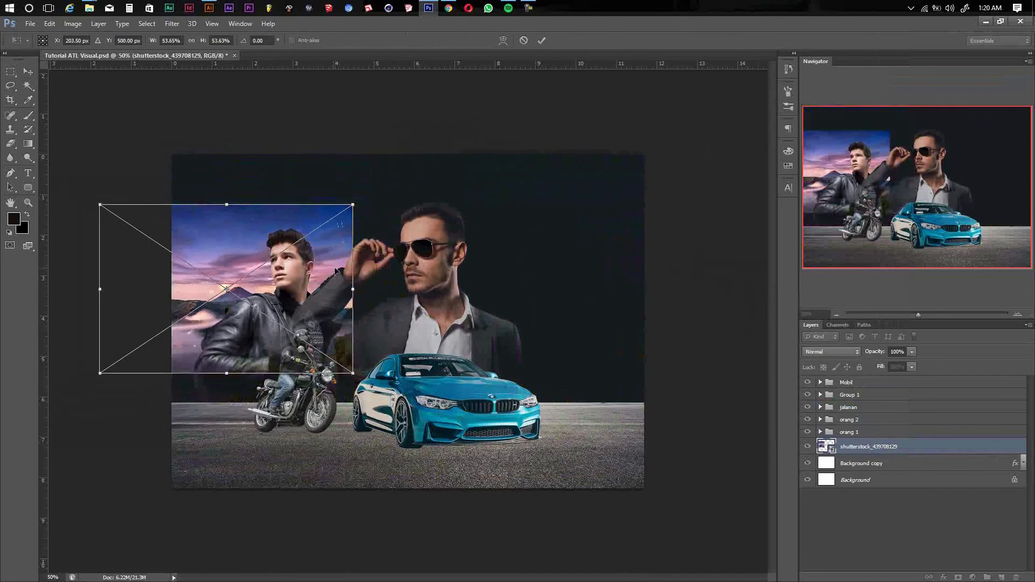
{"action": "key", "text": "Return"}
{"action": "left_click_drag", "start_coordinate": [289, 284], "coordinate": [359, 319]}
- Add a layer mask to the mountain sunset and fade out its upper sky with a vertical black-to-white gradient
{"action": "left_click", "coordinate": [959, 577]}
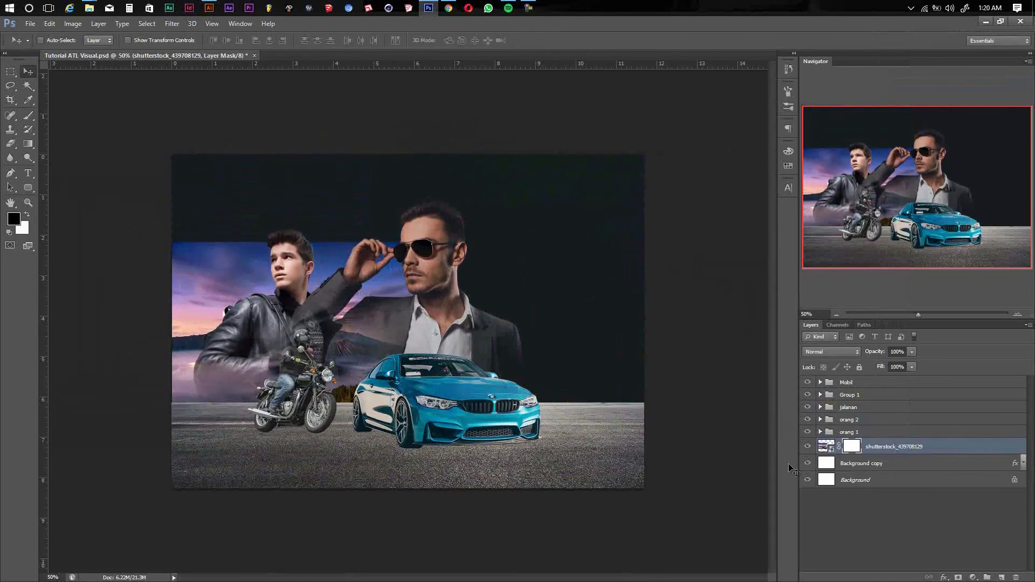
{"action": "key", "text": "d"}
{"action": "key", "text": "g"}
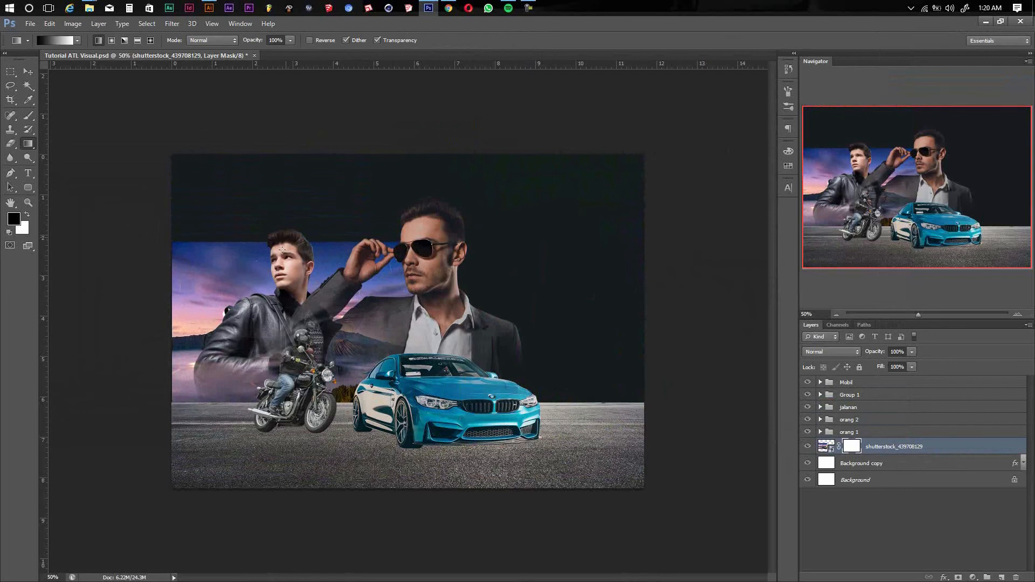
{"action": "left_click_drag", "start_coordinate": [286, 377], "coordinate": [282, 250]}
{"action": "left_click_drag", "start_coordinate": [274, 370], "coordinate": [289, 317]}
{"action": "key", "text": "ctrl+z"}
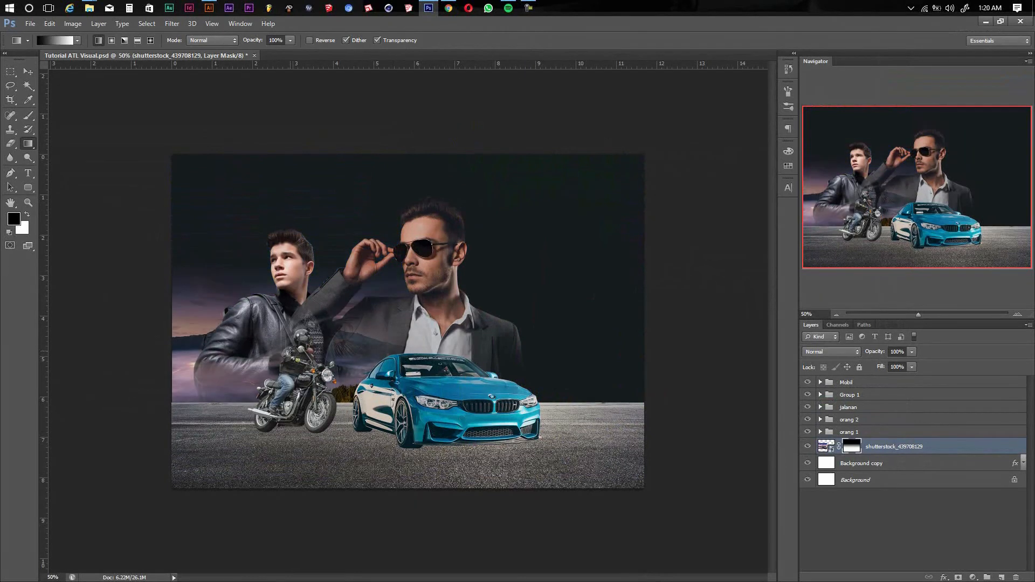
- Move the mountain sunset layer above the orang 1 group and shift it slightly up and left over the leather-jacket man
{"action": "key", "text": "v"}
{"action": "left_click_drag", "start_coordinate": [876, 449], "coordinate": [872, 426]}
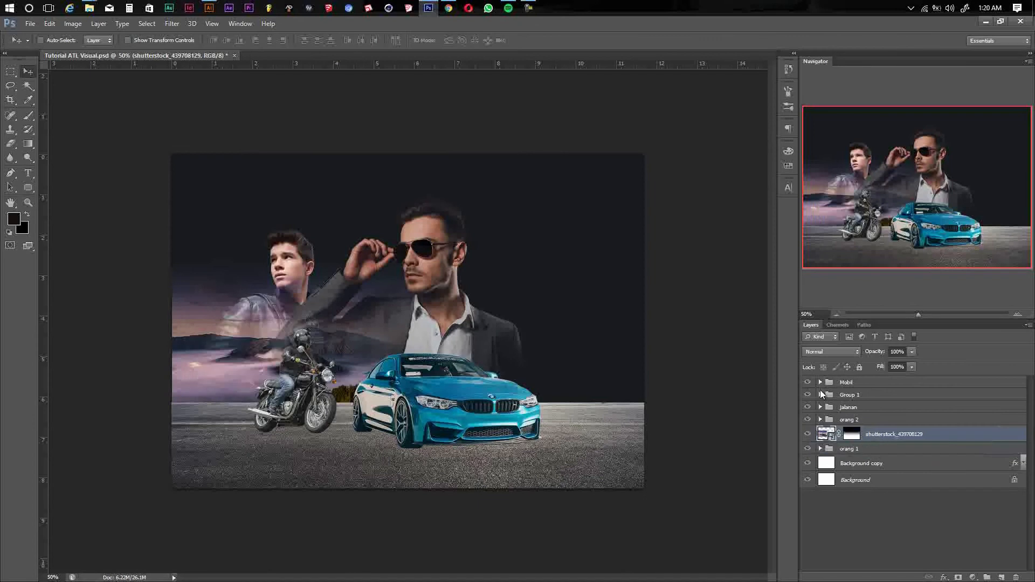
{"action": "mouse_move", "coordinate": [388, 343]}
{"action": "left_mouse_down"}
{"action": "mouse_move", "coordinate": [351, 337]}
{"action": "mouse_move", "coordinate": [367, 335]}
{"action": "left_mouse_up"}
- Paint the sunset's mask with an 800 px soft brush, black and white, to blend the scenery around the leather-jacket man and rider
{"action": "key", "text": "b"}
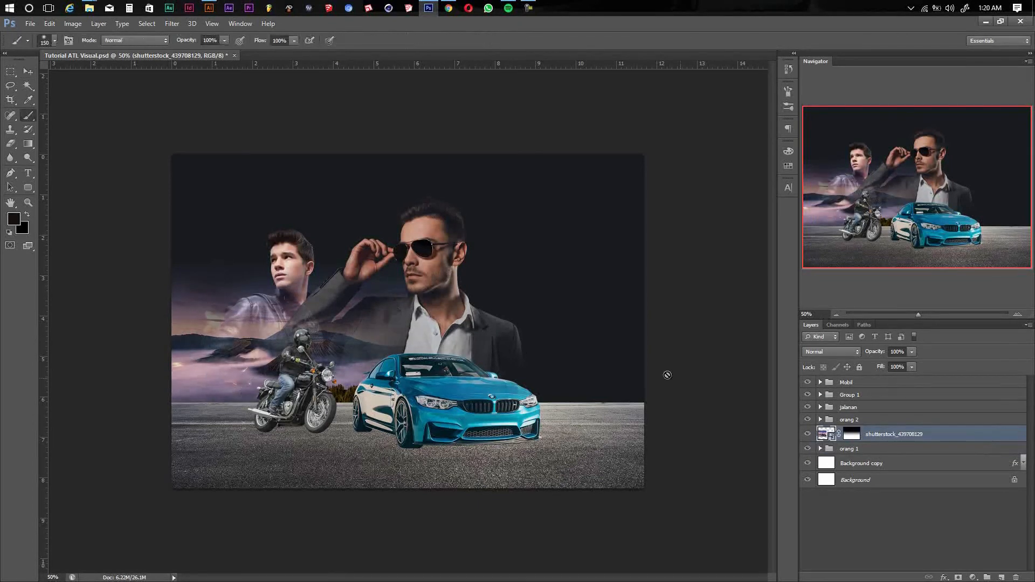
{"action": "left_click", "coordinate": [851, 437]}
{"action": "key", "text": "d"}
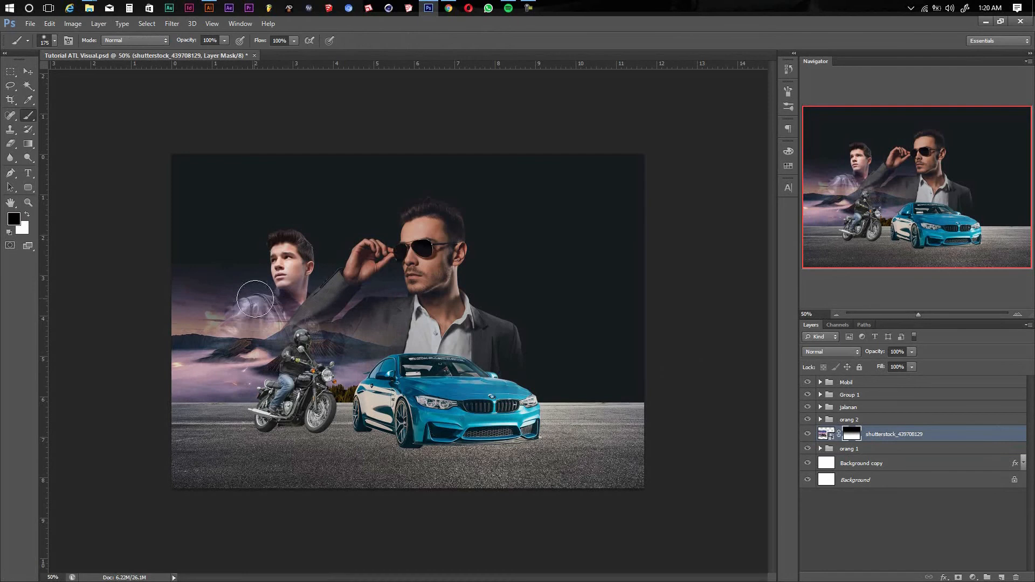
{"action": "key", "text": "bracketright"}
{"action": "key", "text": "bracketright"}
{"action": "key", "text": "bracketright"}
{"action": "key", "text": "bracketright"}
{"action": "key", "text": "bracketright"}
{"action": "key", "text": "bracketright"}
{"action": "key", "text": "bracketright"}
{"action": "key", "text": "bracketright"}
{"action": "mouse_move", "coordinate": [177, 272]}
{"action": "left_mouse_down"}
{"action": "mouse_move", "coordinate": [192, 300]}
{"action": "mouse_move", "coordinate": [295, 262]}
{"action": "mouse_move", "coordinate": [354, 268]}
{"action": "mouse_move", "coordinate": [460, 352]}
{"action": "mouse_move", "coordinate": [424, 292]}
{"action": "mouse_move", "coordinate": [441, 305]}
{"action": "mouse_move", "coordinate": [435, 337]}
{"action": "mouse_move", "coordinate": [251, 408]}
{"action": "left_mouse_up"}
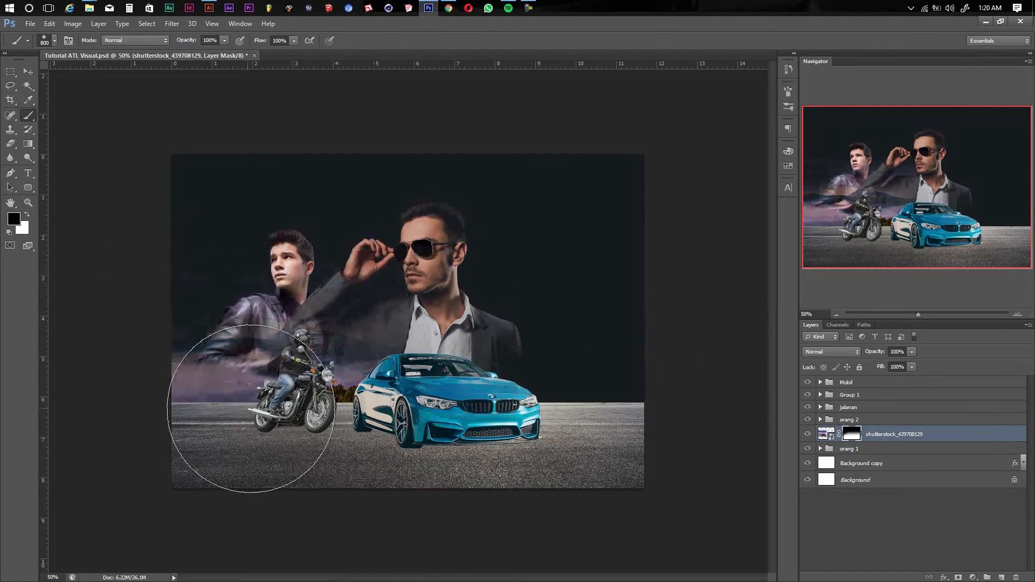
{"action": "key", "text": "x"}
{"action": "mouse_move", "coordinate": [258, 334]}
{"action": "left_mouse_down"}
{"action": "mouse_move", "coordinate": [308, 353]}
{"action": "mouse_move", "coordinate": [273, 196]}
{"action": "mouse_move", "coordinate": [390, 269]}
{"action": "mouse_move", "coordinate": [334, 251]}
{"action": "mouse_move", "coordinate": [175, 250]}
{"action": "left_mouse_up"}
{"action": "key", "text": "x"}
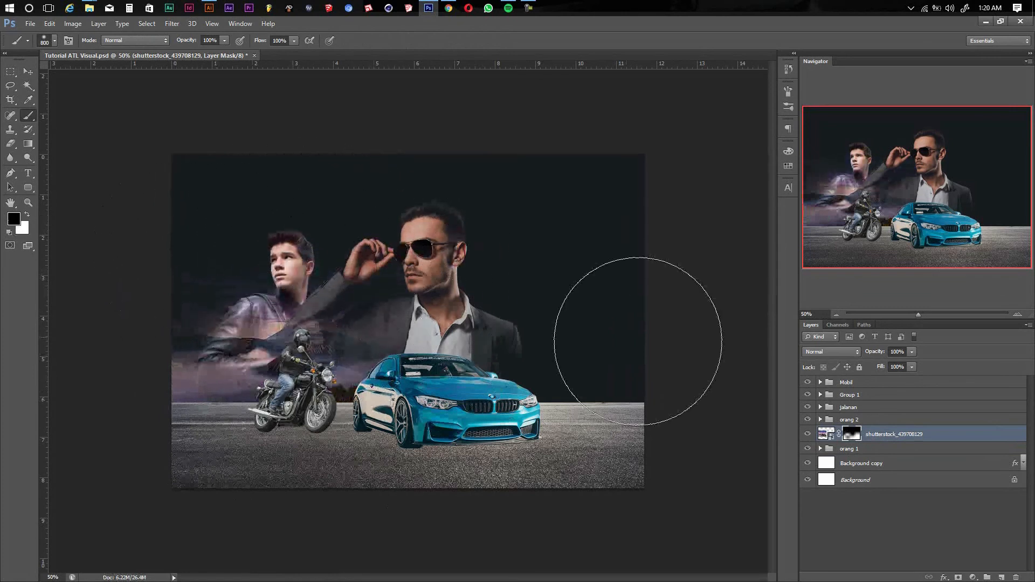
- Add a Color Balance adjustment above the mountain sunset and clip it to that layer
{"action": "key", "text": "v"}
{"action": "left_click", "coordinate": [974, 577]}
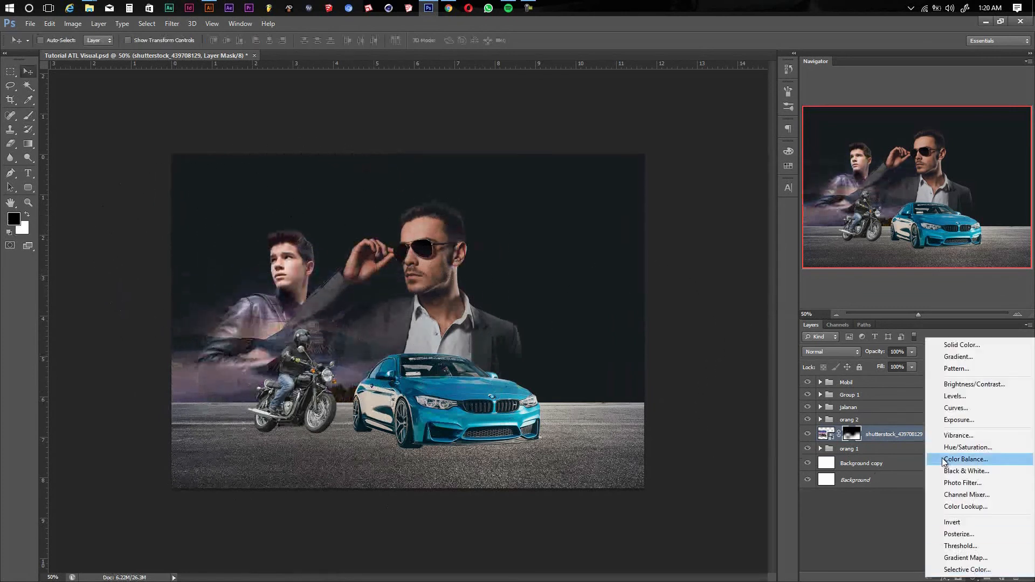
{"action": "left_click", "coordinate": [954, 458]}
{"action": "left_click", "coordinate": [857, 444], "text": "alt"}
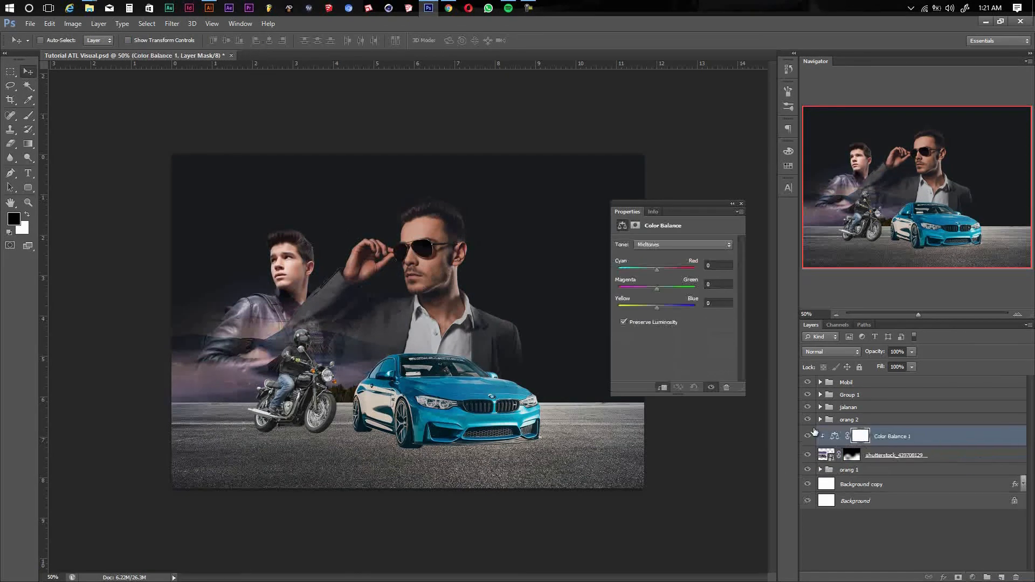
- Shift the sunset's Color Balance toward cool blue tones, setting the highlights to -37 cyan/red and +13 yellow/blue
{"action": "left_click_drag", "start_coordinate": [669, 305], "coordinate": [647, 305]}
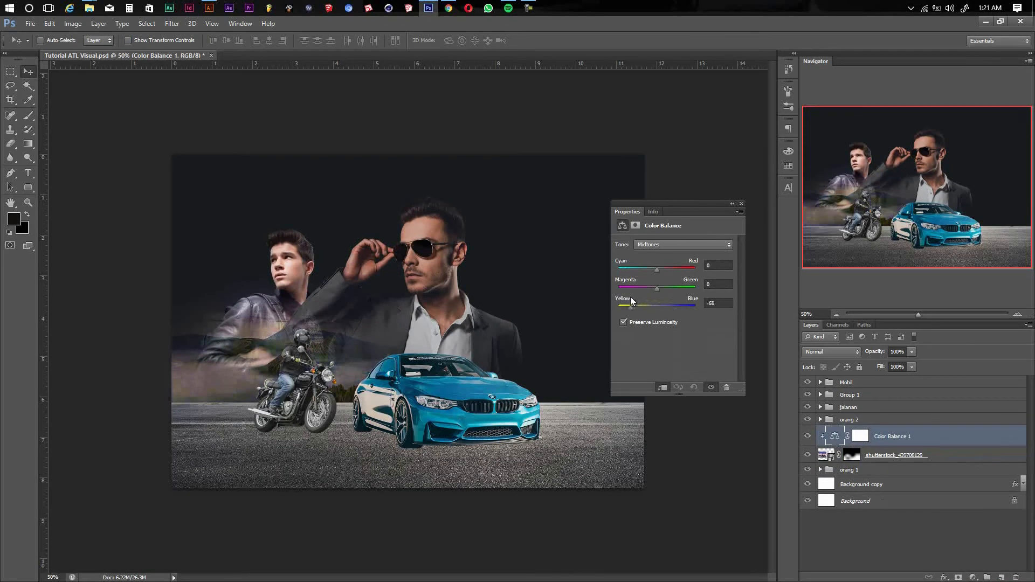
{"action": "left_click_drag", "start_coordinate": [658, 268], "coordinate": [655, 268]}
{"action": "left_click", "coordinate": [668, 246]}
{"action": "left_click", "coordinate": [661, 256]}
{"action": "left_click_drag", "start_coordinate": [657, 305], "coordinate": [665, 307]}
{"action": "left_click_drag", "start_coordinate": [657, 268], "coordinate": [642, 269]}
{"action": "left_click", "coordinate": [655, 245]}
{"action": "left_click", "coordinate": [658, 277]}
{"action": "left_click_drag", "start_coordinate": [658, 307], "coordinate": [650, 308]}
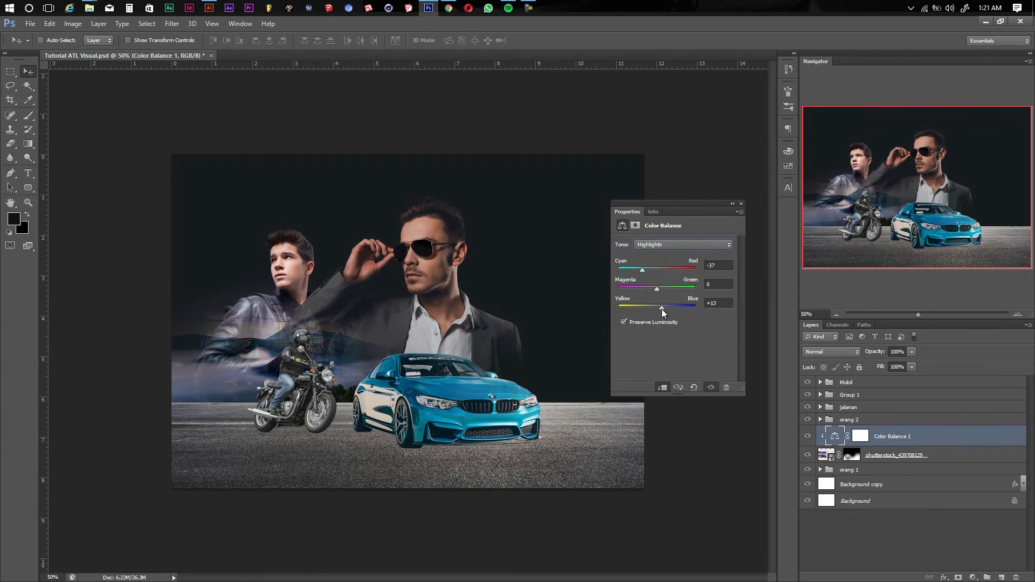
- Add a clipped Hue/Saturation adjustment directly above the mountain sunset layer and lower its saturation to about -65
{"action": "left_click", "coordinate": [897, 455]}
{"action": "left_click", "coordinate": [973, 576]}
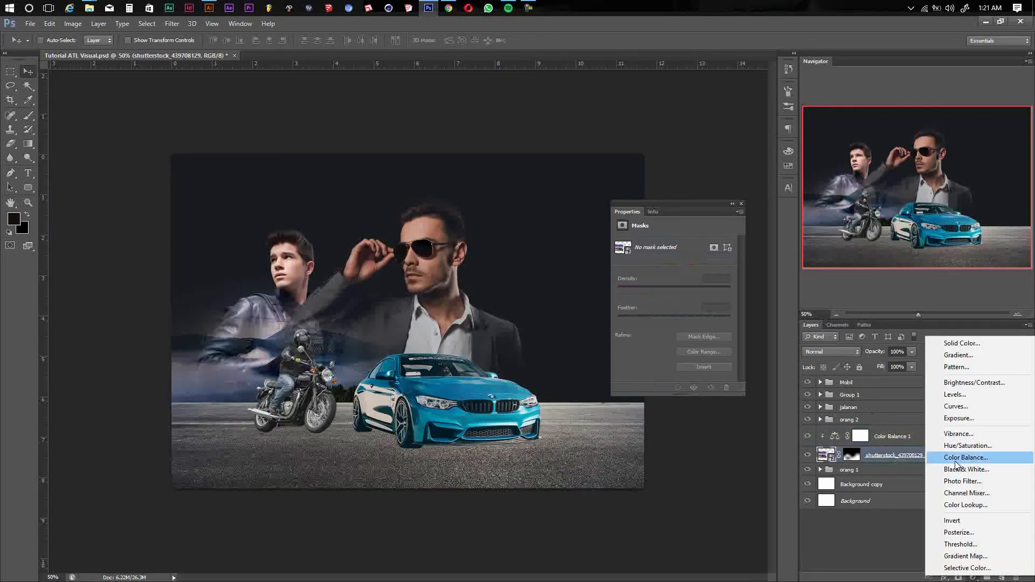
{"action": "left_click", "coordinate": [938, 445]}
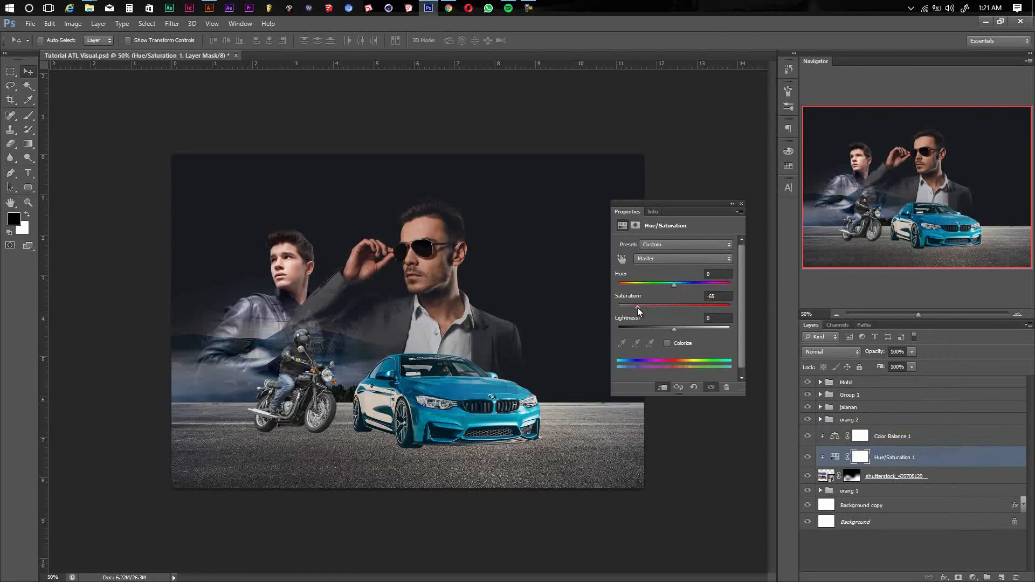
{"action": "mouse_move", "coordinate": [638, 307]}
{"action": "left_mouse_down"}
{"action": "mouse_move", "coordinate": [659, 312]}
{"action": "mouse_move", "coordinate": [641, 308]}
{"action": "left_mouse_up"}
{"action": "left_click", "coordinate": [742, 203]}
{"action": "left_click", "coordinate": [884, 476]}
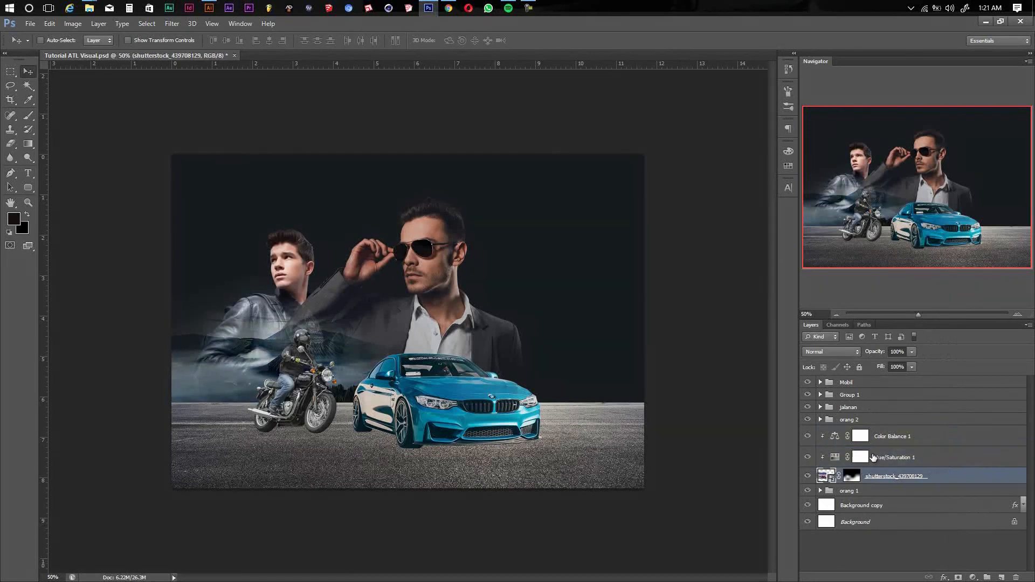
- Inside the orang 2 group, add a clipped Hue/Saturation adjustment to the sunglasses man's photo with saturation at -21
{"action": "left_click", "coordinate": [821, 420]}
{"action": "left_click", "coordinate": [895, 455]}
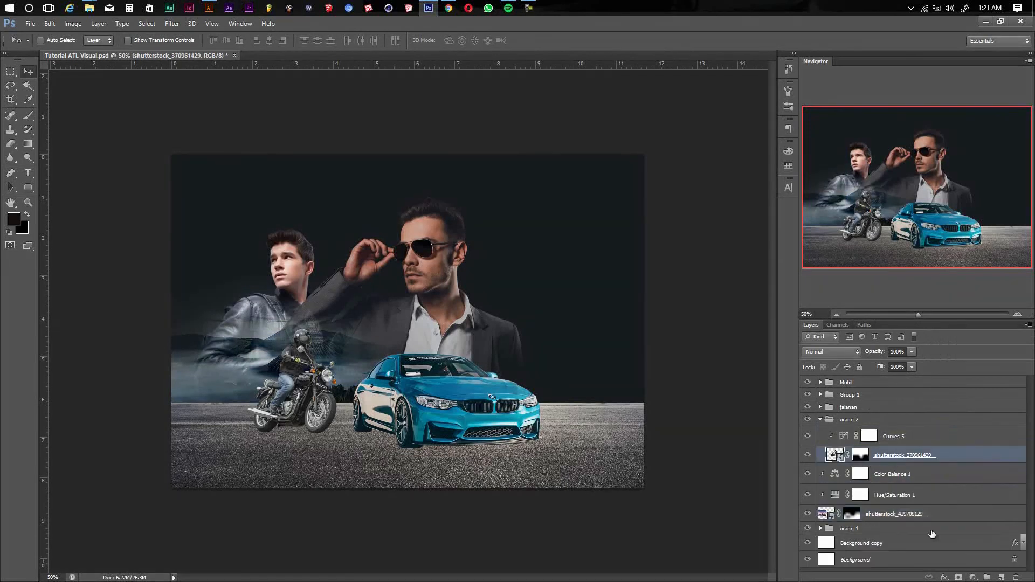
{"action": "left_click", "coordinate": [974, 576]}
{"action": "left_click", "coordinate": [968, 444]}
{"action": "mouse_move", "coordinate": [673, 307]}
{"action": "left_mouse_down"}
{"action": "mouse_move", "coordinate": [646, 305]}
{"action": "mouse_move", "coordinate": [662, 302]}
{"action": "left_mouse_up"}
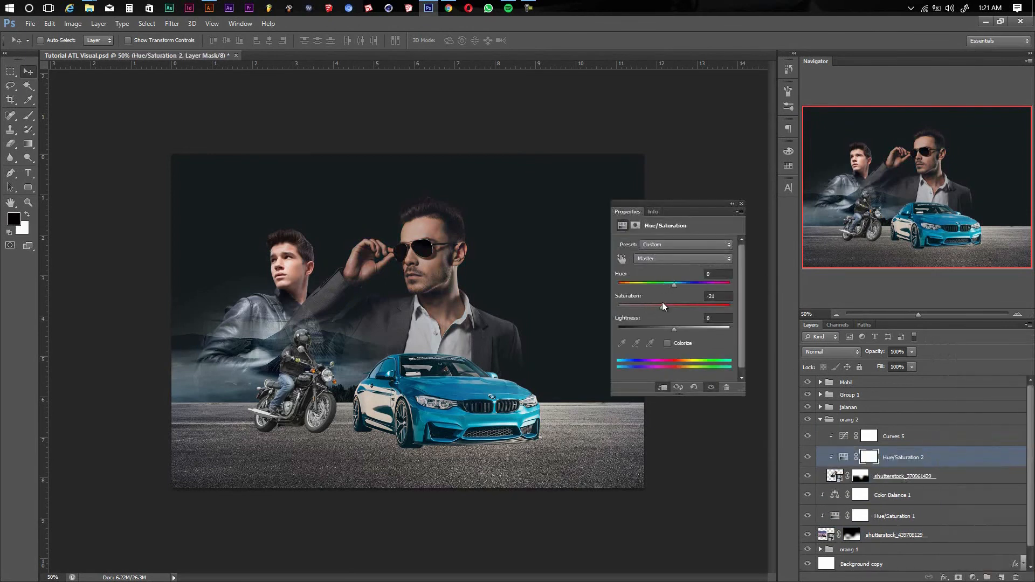
{"action": "left_click", "coordinate": [741, 206]}
{"action": "left_click", "coordinate": [917, 476]}
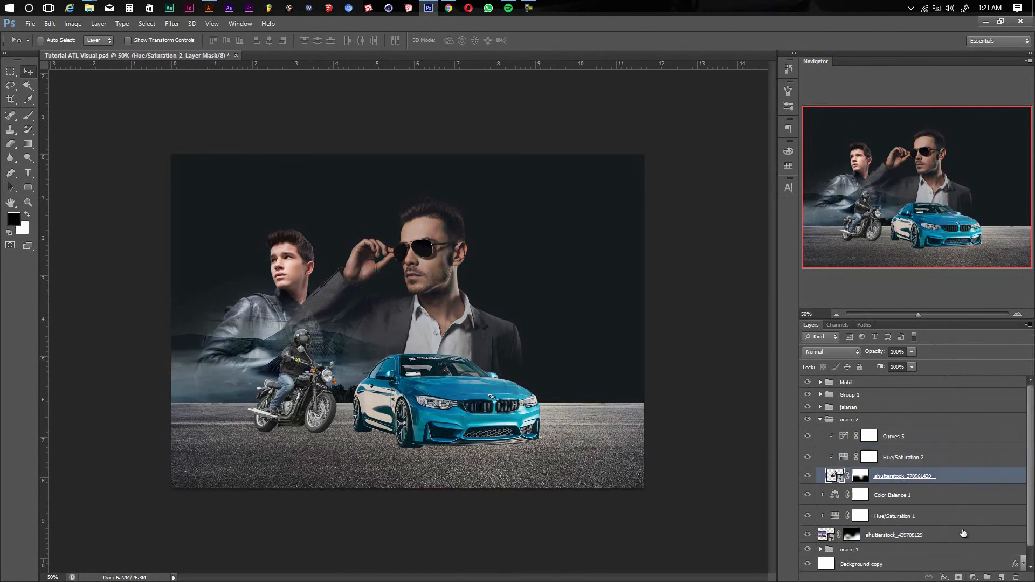
- Add a clipped Black, White Gradient Map over the sunglasses man's image and lower the adjustment's opacity
{"action": "left_click", "coordinate": [974, 577]}
{"action": "left_click", "coordinate": [965, 559]}
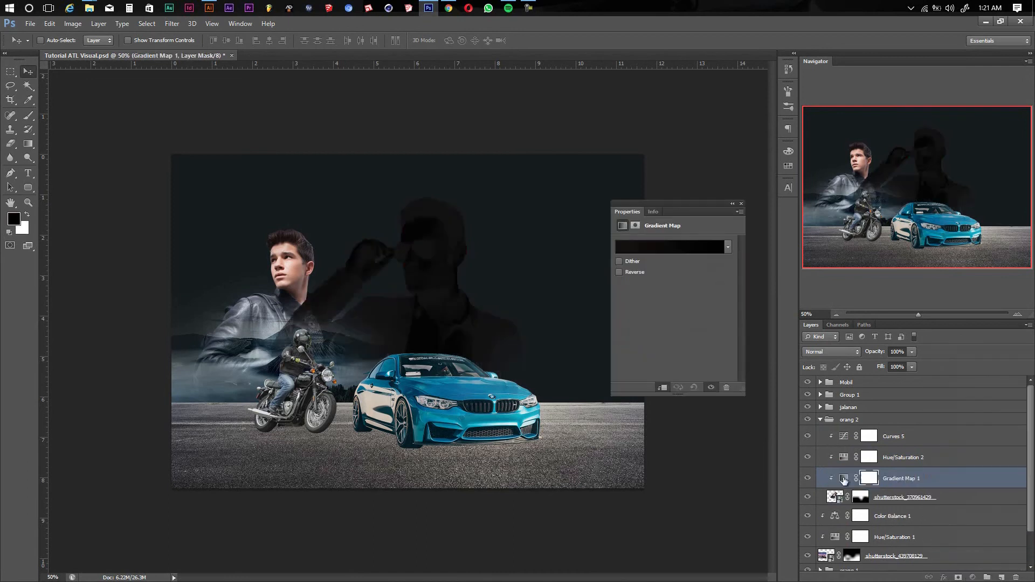
{"action": "left_click", "coordinate": [652, 248]}
{"action": "left_click", "coordinate": [437, 138]}
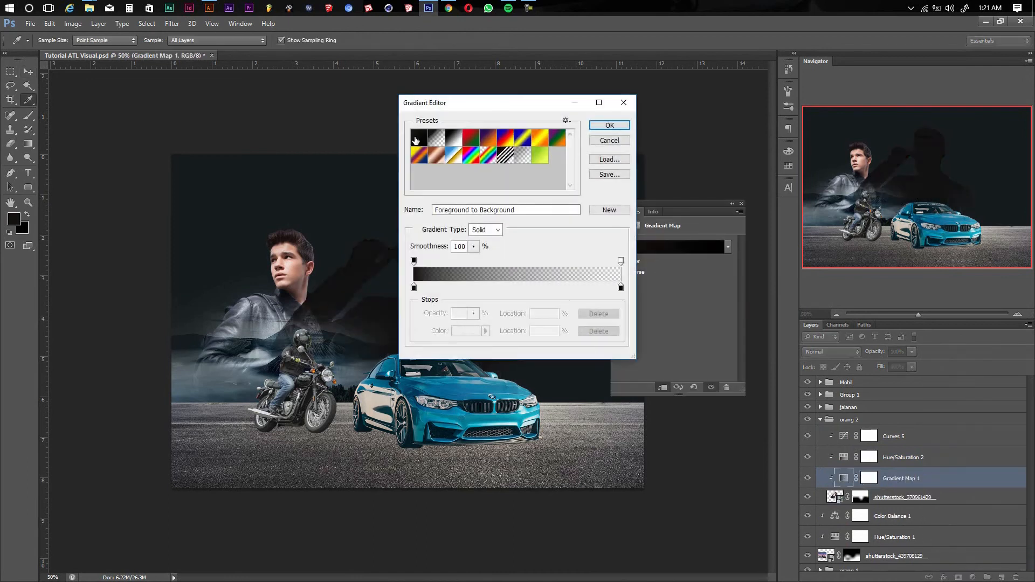
{"action": "left_click", "coordinate": [453, 138]}
{"action": "left_click", "coordinate": [609, 125]}
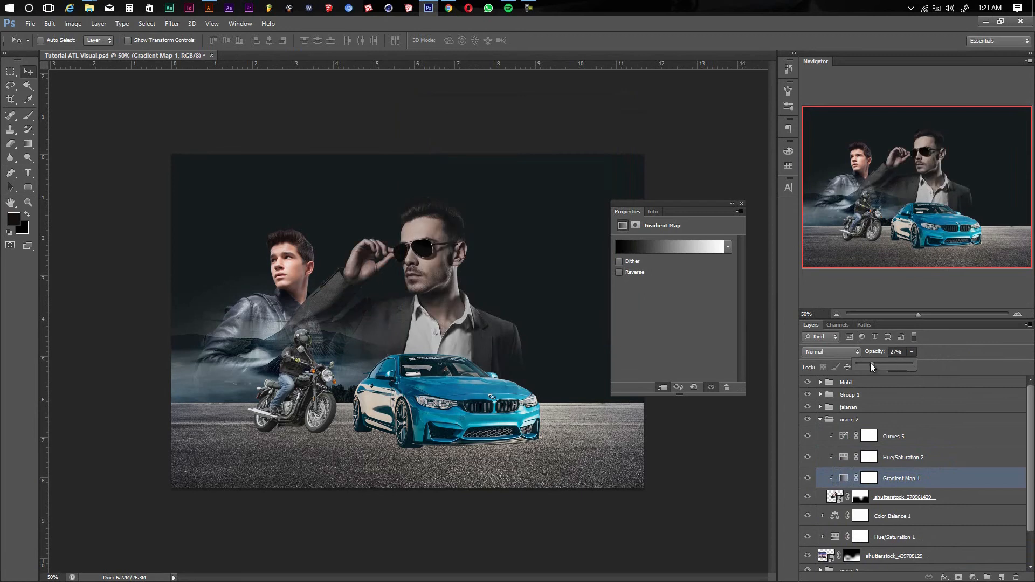
{"action": "left_click_drag", "start_coordinate": [875, 363], "coordinate": [866, 362]}
{"action": "left_click", "coordinate": [741, 204]}
{"action": "left_click", "coordinate": [821, 420]}
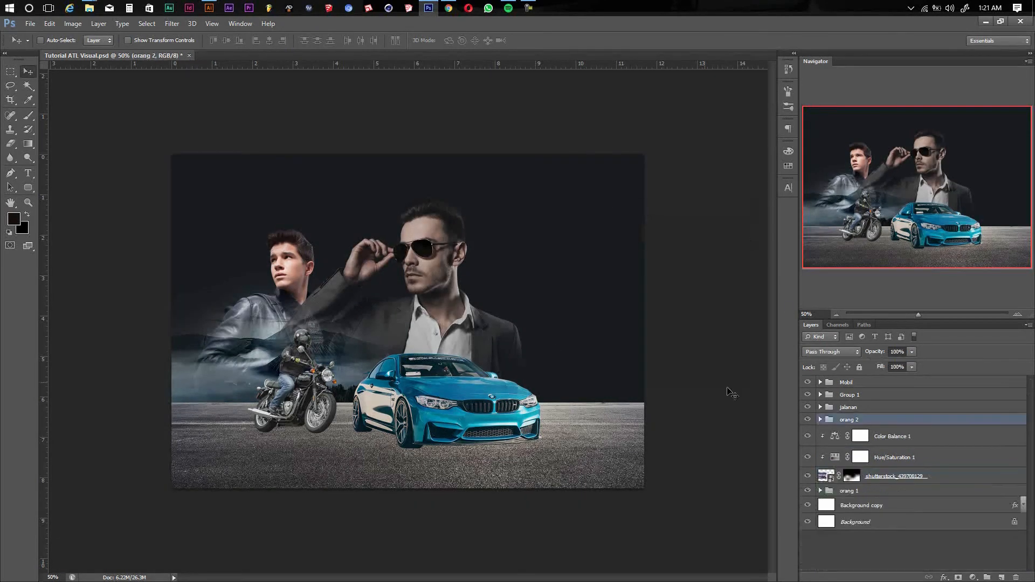
- Add a clipped Hue/Saturation adjustment at the top of the orang 1 group and set Saturation to -22
{"action": "left_click", "coordinate": [294, 270], "text": "ctrl"}
{"action": "left_click", "coordinate": [971, 576]}
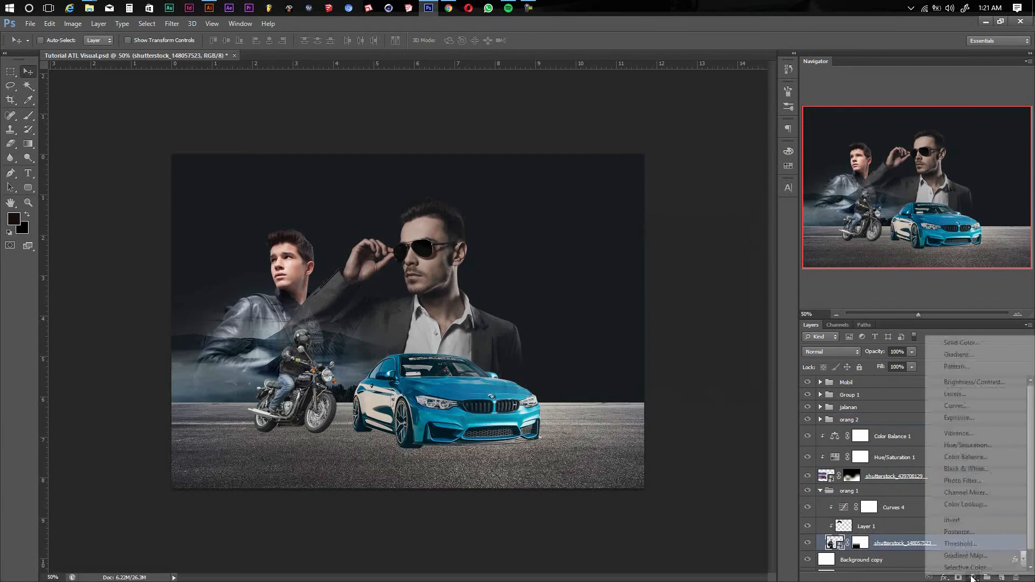
{"action": "left_click", "coordinate": [964, 447]}
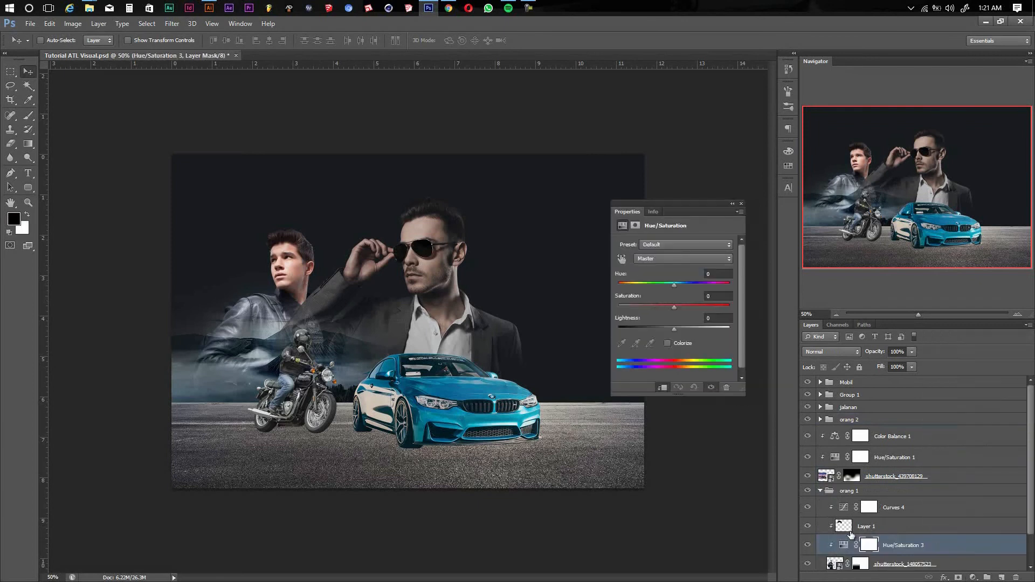
{"action": "left_click_drag", "start_coordinate": [844, 545], "coordinate": [844, 511]}
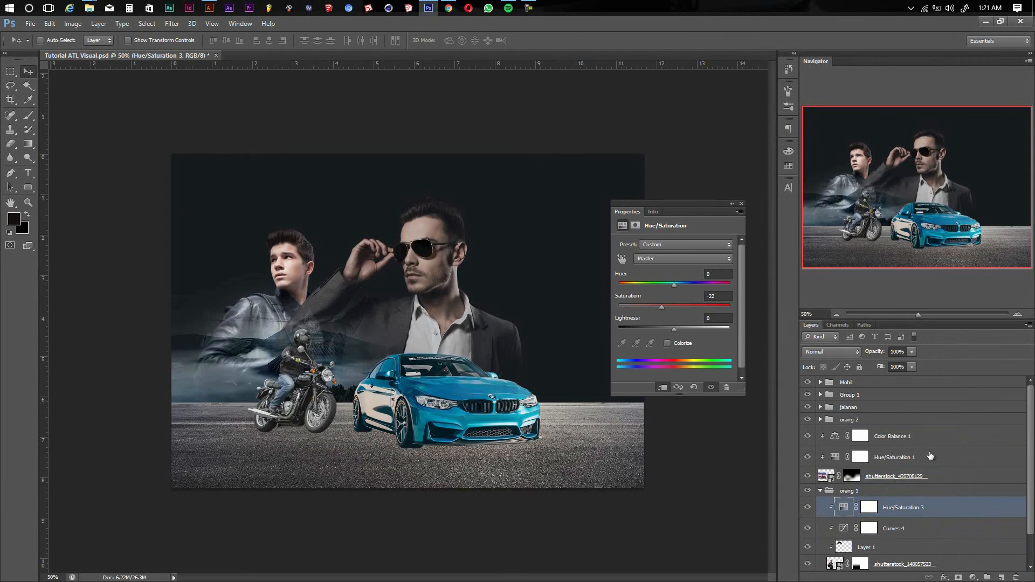
- Add a clipped Black, White Gradient Map above Curves 4 in orang 1 and lower its opacity
{"action": "left_click", "coordinate": [923, 526]}
{"action": "left_click", "coordinate": [974, 577]}
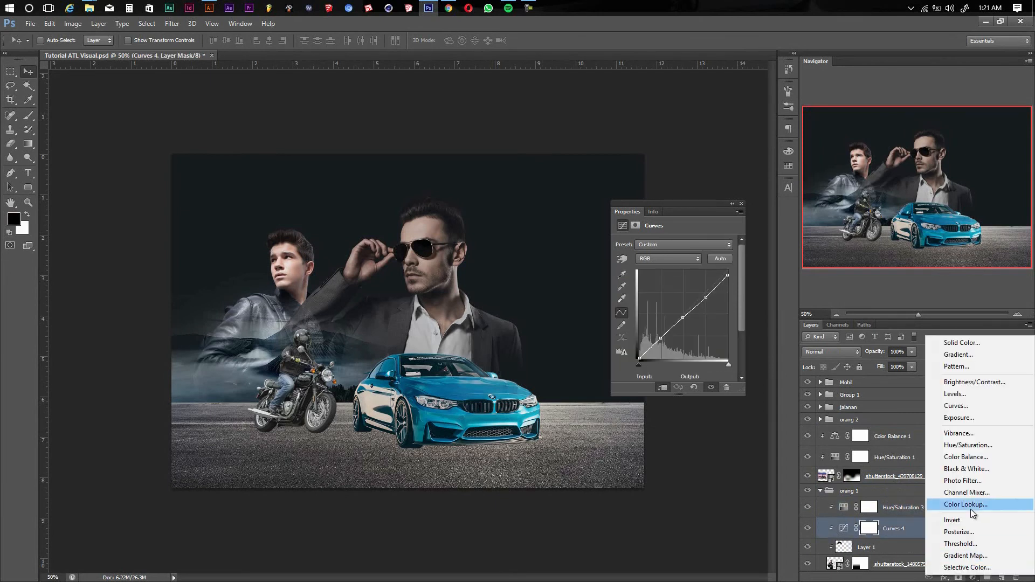
{"action": "left_click", "coordinate": [978, 557]}
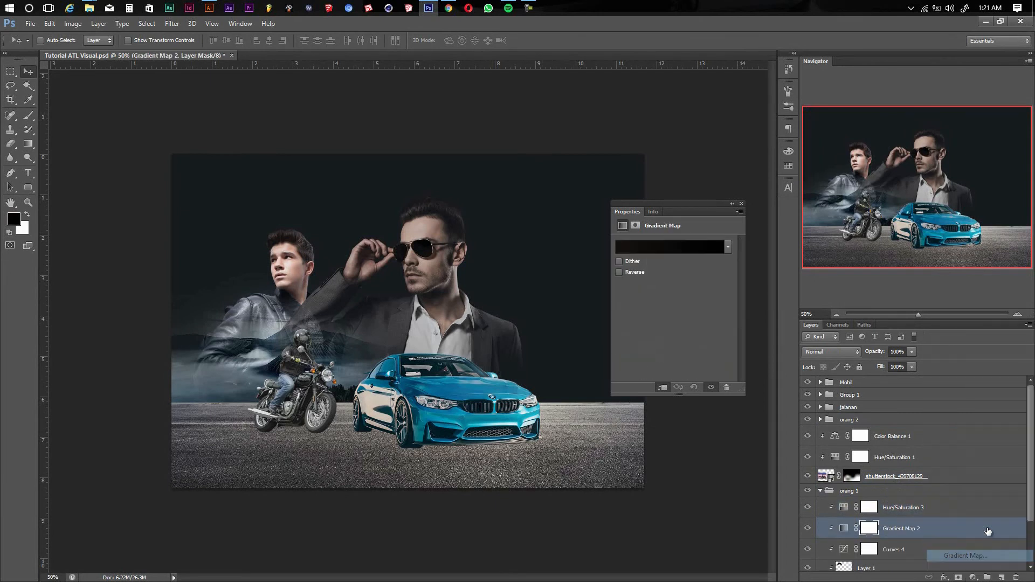
{"action": "left_click", "coordinate": [670, 249]}
{"action": "left_click", "coordinate": [454, 138]}
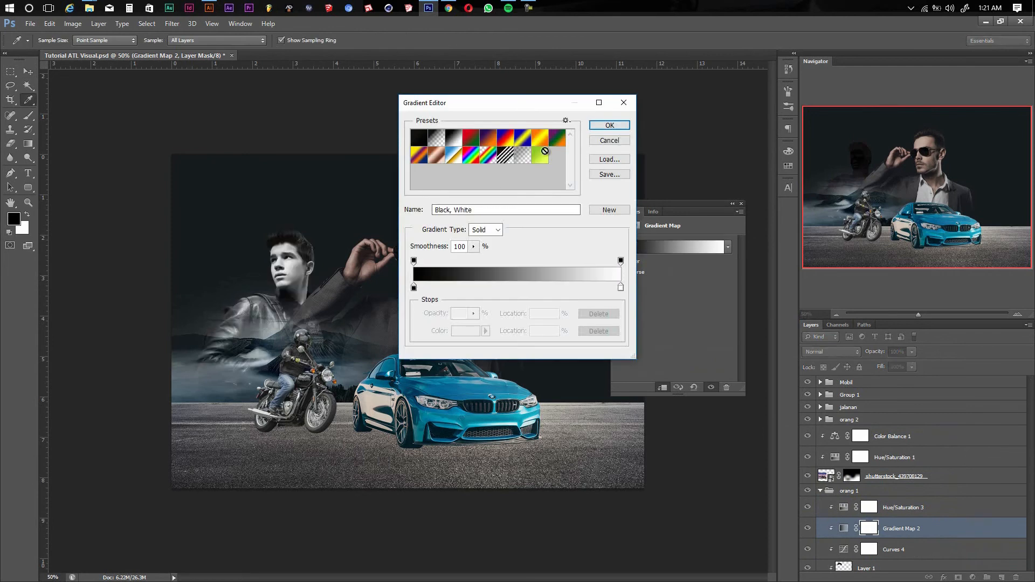
{"action": "left_click", "coordinate": [609, 126]}
{"action": "left_click_drag", "start_coordinate": [912, 352], "coordinate": [869, 368]}
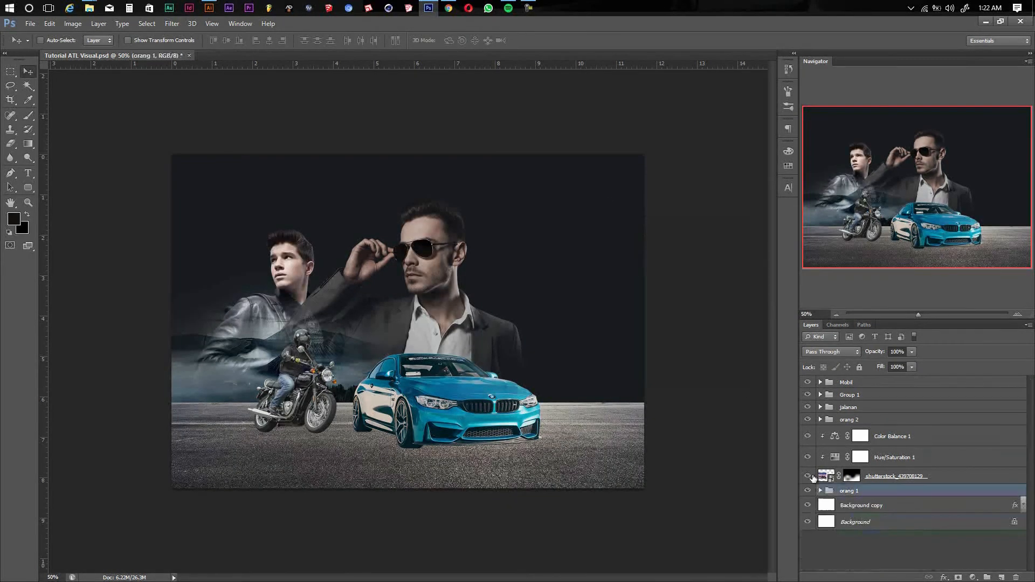
- Group the mountain image with its two adjustment layers and name the group gunung
{"action": "left_click", "coordinate": [853, 434]}
{"action": "type", "text": "gunun"}
{"action": "key", "text": "Return"}
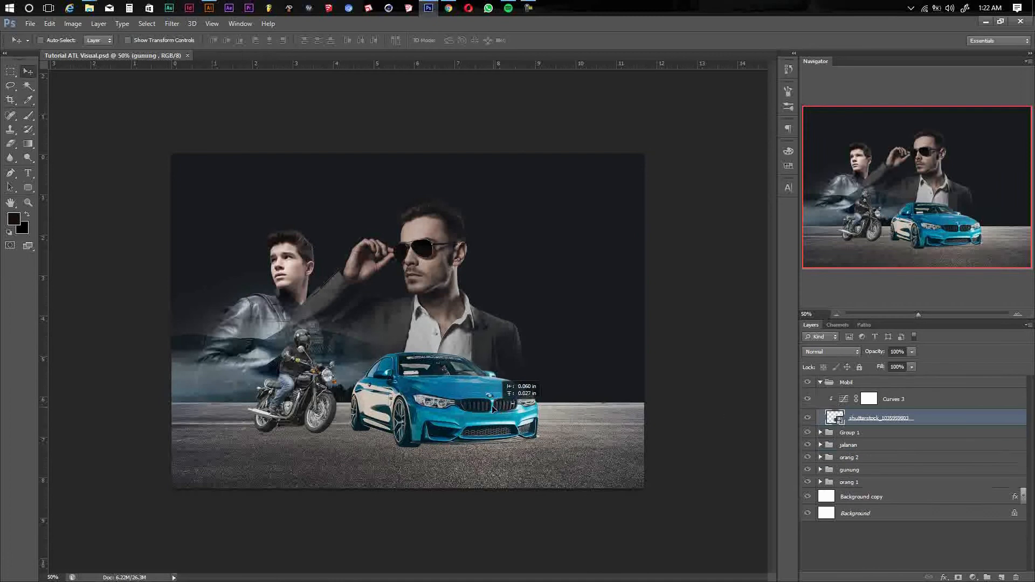
- Reduce the car's saturation with a clipped Hue/Saturation adjustment in the Mobil group and nudge the car's position
{"action": "left_click", "coordinate": [973, 578]}
{"action": "left_click", "coordinate": [954, 444]}
{"action": "mouse_move", "coordinate": [674, 306]}
{"action": "left_mouse_down"}
{"action": "mouse_move", "coordinate": [645, 306]}
{"action": "mouse_move", "coordinate": [660, 307]}
{"action": "left_mouse_up"}
{"action": "left_click", "coordinate": [741, 204]}
{"action": "left_click", "coordinate": [821, 382]}
{"action": "left_click_drag", "start_coordinate": [451, 409], "coordinate": [446, 410]}
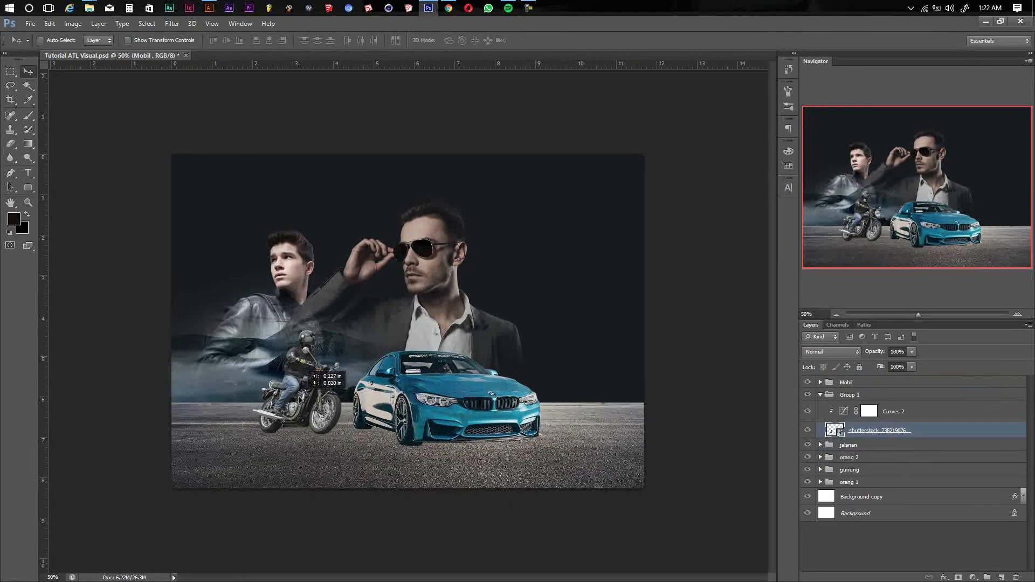
- Add a clipped Hue/Saturation adjustment to the motorcycle image and reduce its saturation
{"action": "left_click", "coordinate": [973, 578]}
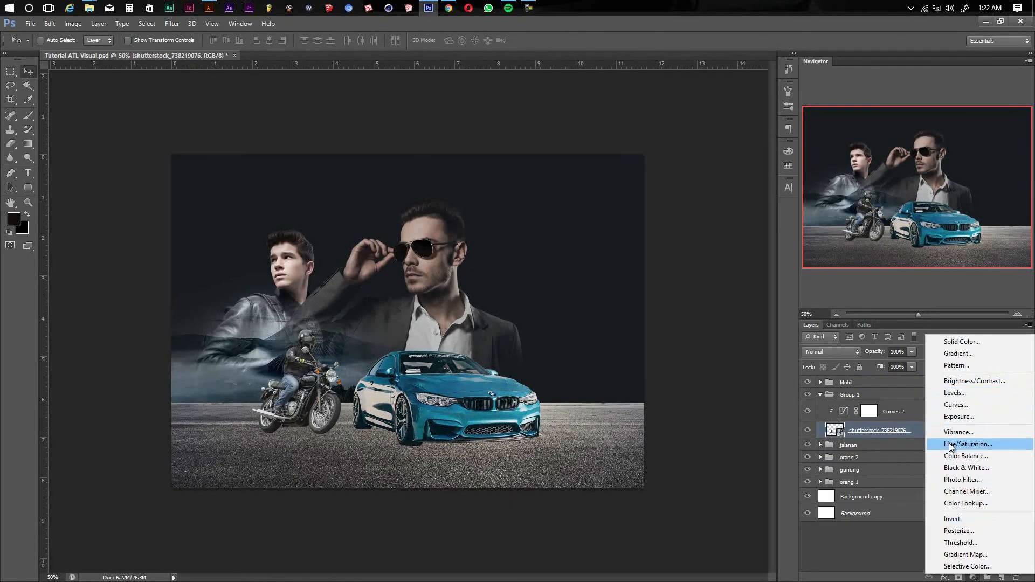
{"action": "left_click", "coordinate": [949, 443]}
{"action": "left_click_drag", "start_coordinate": [674, 306], "coordinate": [646, 307]}
{"action": "left_click", "coordinate": [740, 204]}
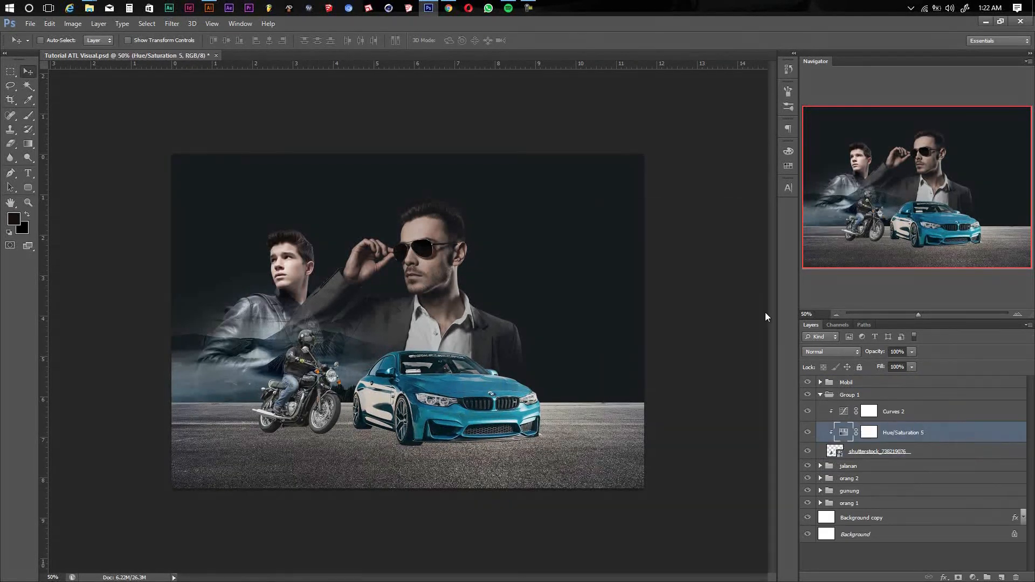
{"action": "left_click", "coordinate": [820, 395]}
- Move the motorcycle slightly up and left in the composition and rename its group motor
{"action": "left_click_drag", "start_coordinate": [341, 401], "coordinate": [329, 395]}
{"action": "left_click", "coordinate": [821, 395]}
{"action": "left_click", "coordinate": [905, 452]}
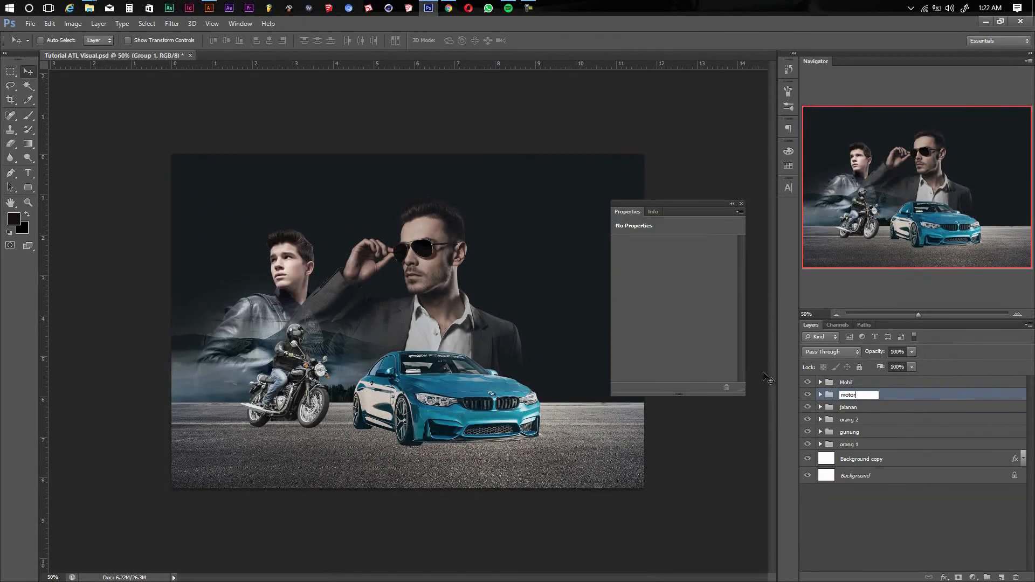
{"action": "key", "text": "Return"}
{"action": "left_click", "coordinate": [741, 204]}
- Switch to the Source folder in File Explorer and place shutterstock_592019681.jpg into the composition, scaled to about 71%
{"action": "key", "text": "alt+Tab"}
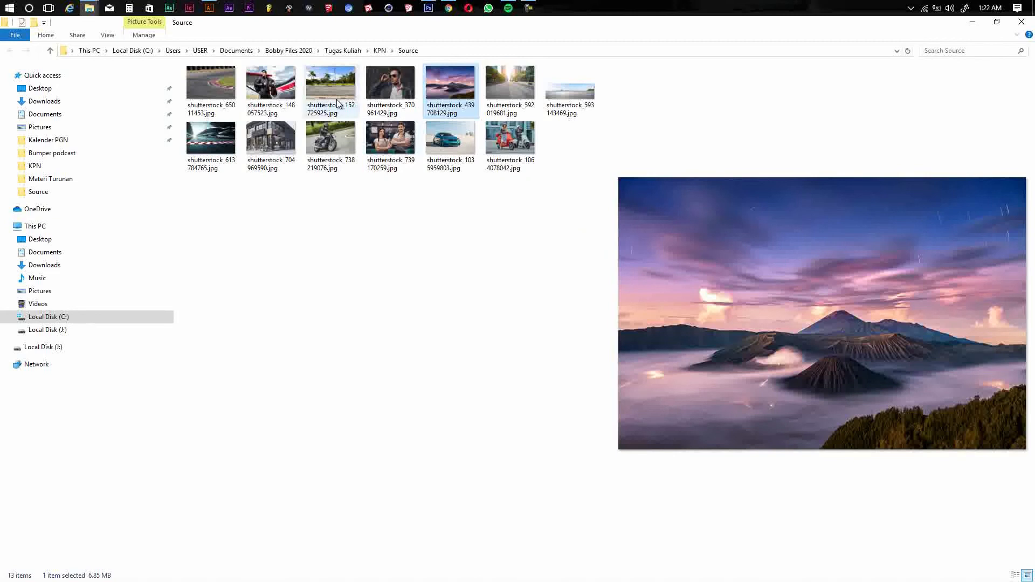
{"action": "left_click", "coordinate": [337, 96]}
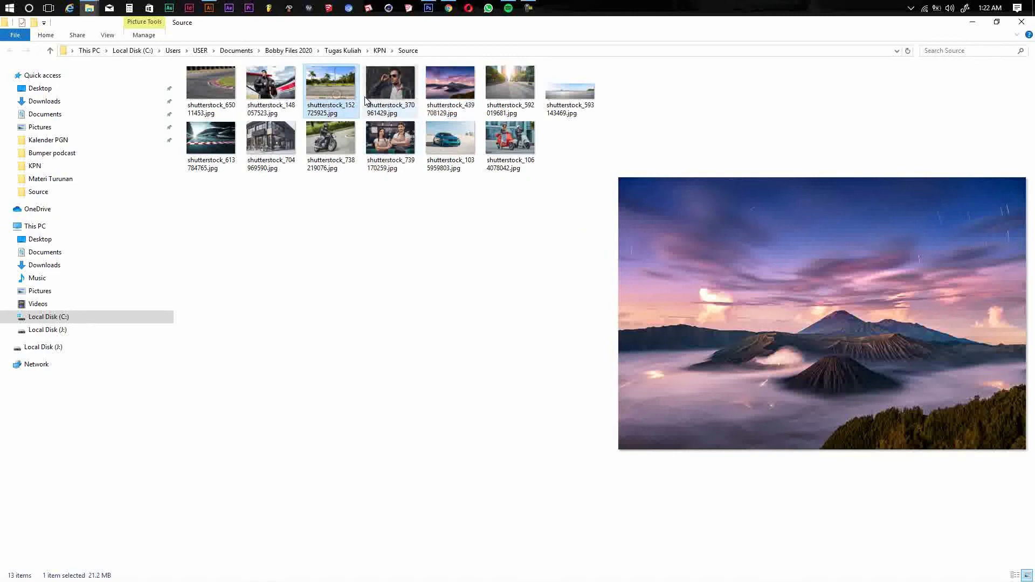
{"action": "left_click_drag", "start_coordinate": [510, 100], "coordinate": [452, 300]}
{"action": "key", "text": "alt+Tab"}
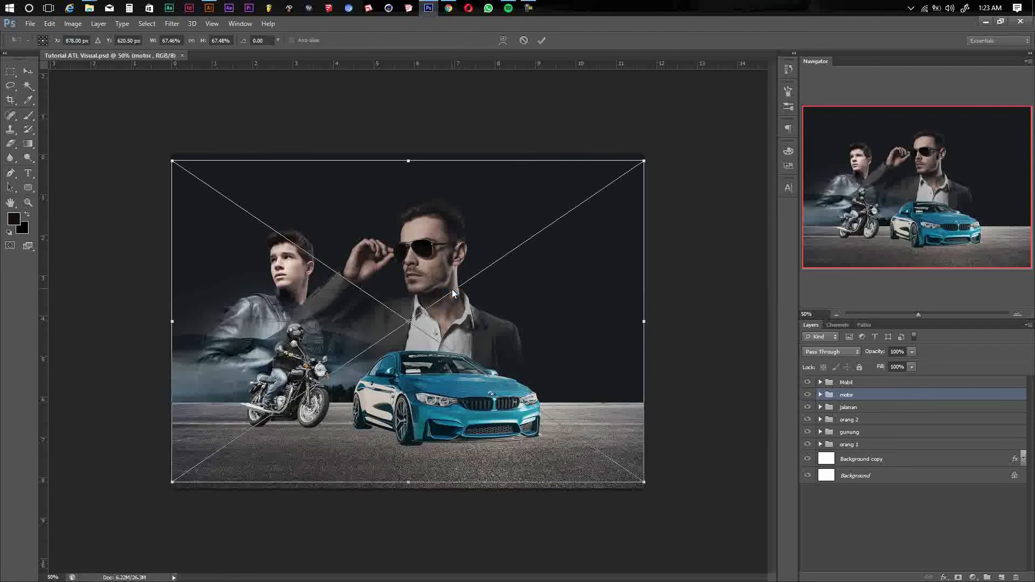
{"action": "left_click_drag", "start_coordinate": [648, 157], "coordinate": [656, 152]}
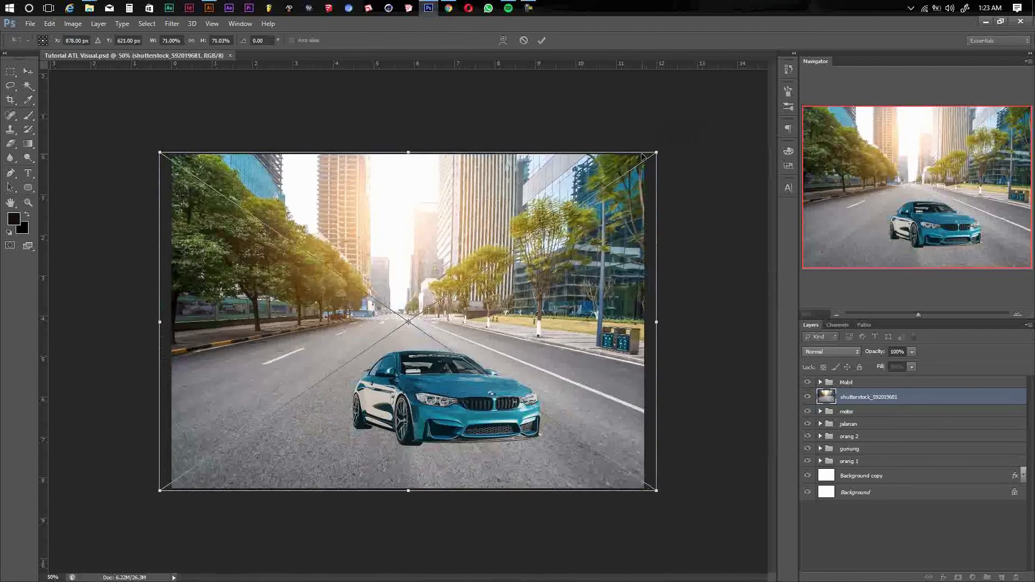
{"action": "key", "text": "Return"}
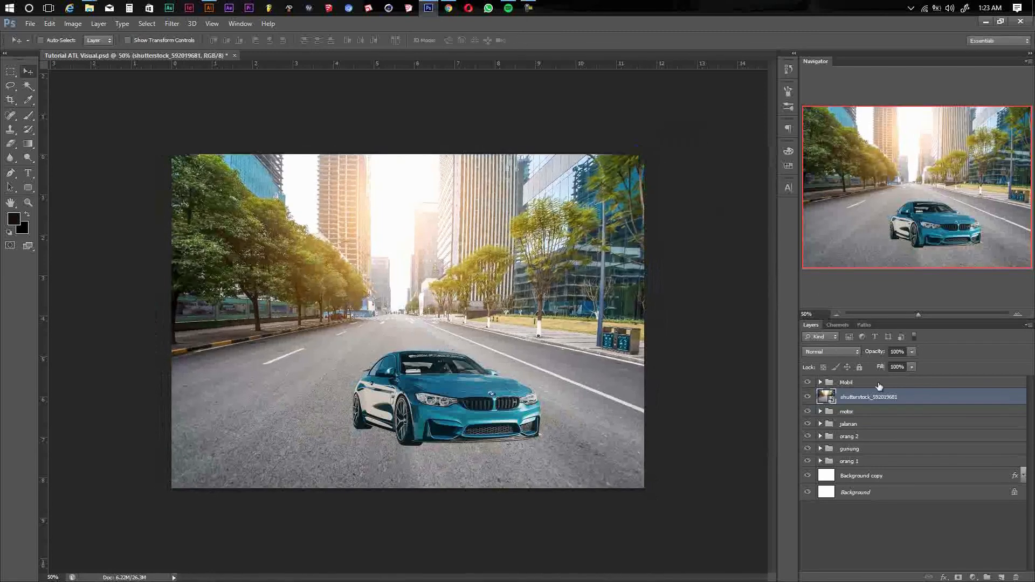
- Convert the placed street image to a smart object and move its layer below the orang 1 group
{"action": "right_click", "coordinate": [910, 401]}
{"action": "left_click", "coordinate": [817, 214]}
{"action": "left_click_drag", "start_coordinate": [910, 401], "coordinate": [884, 468]}
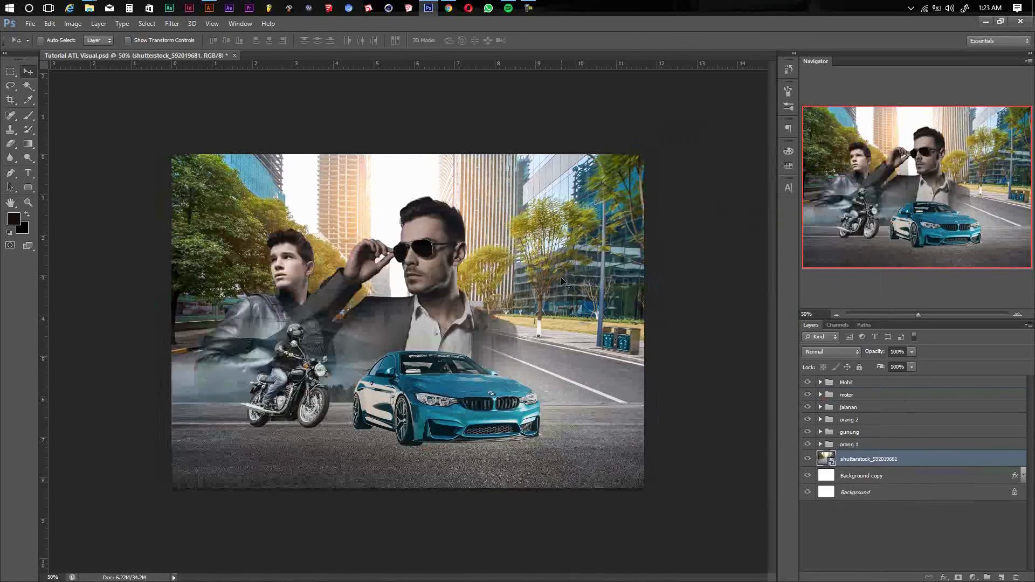
- Scale the street image to about 51% and move it to the canvas's left side behind the young man
{"action": "key", "text": "ctrl+t"}
{"action": "left_click_drag", "start_coordinate": [643, 154], "coordinate": [535, 235]}
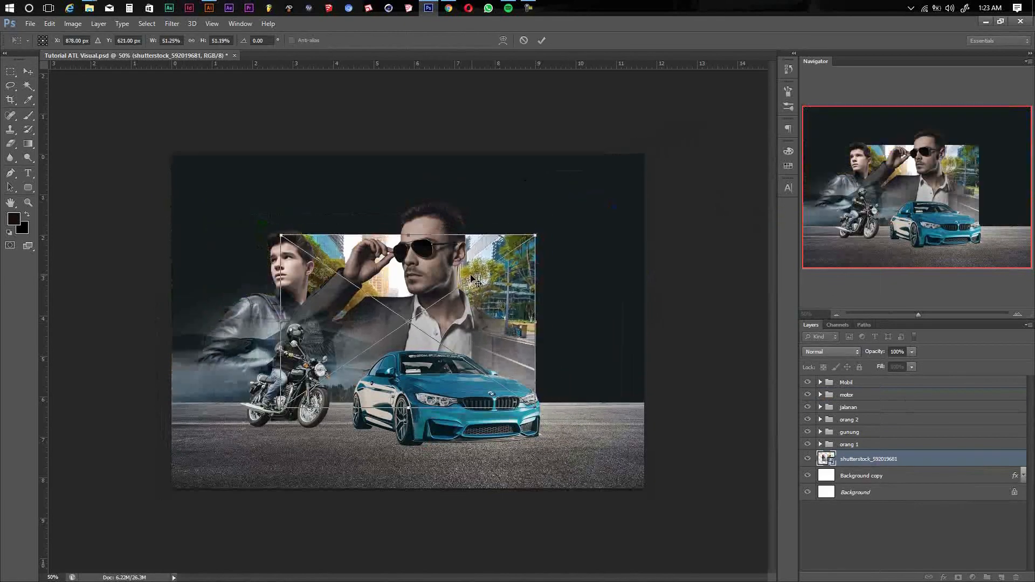
{"action": "left_click_drag", "start_coordinate": [472, 278], "coordinate": [375, 289]}
{"action": "key", "text": "Return"}
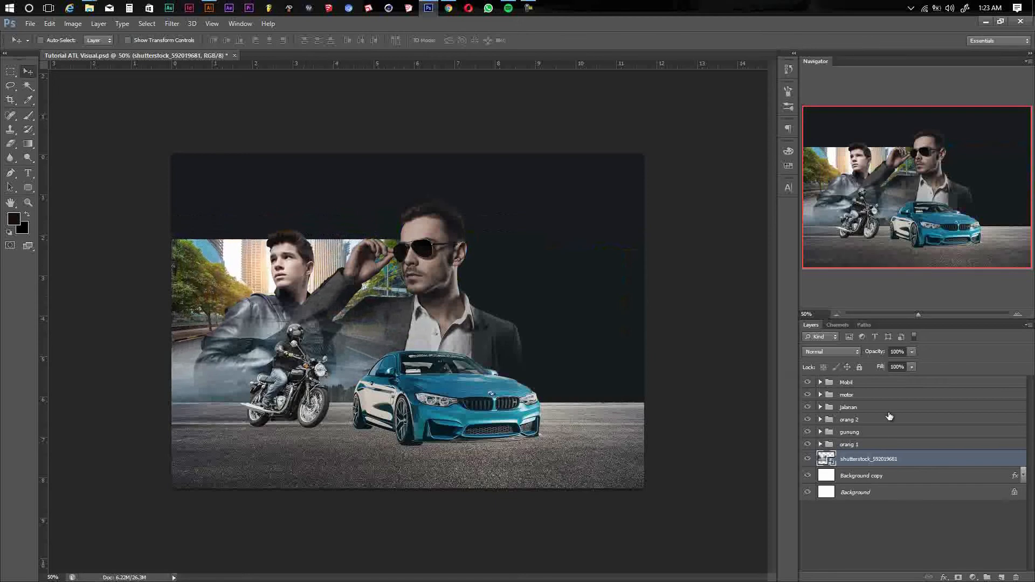
- Add a layer mask to the street image and fade its upper part with a large soft black brush
{"action": "left_click", "coordinate": [958, 577]}
{"action": "key", "text": "b"}
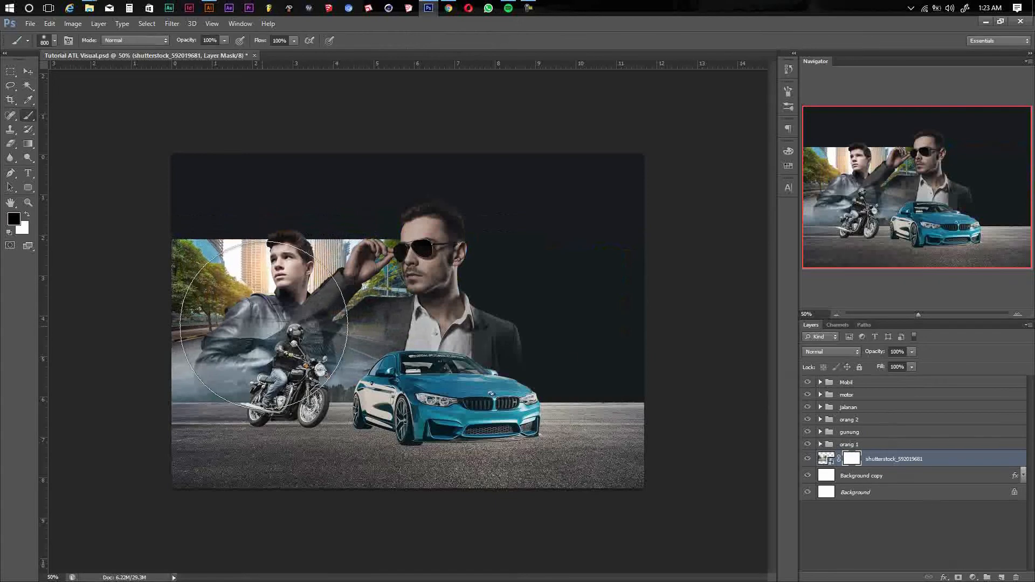
{"action": "mouse_move", "coordinate": [118, 219]}
{"action": "left_mouse_down"}
{"action": "mouse_move", "coordinate": [193, 182]}
{"action": "mouse_move", "coordinate": [262, 165]}
{"action": "mouse_move", "coordinate": [384, 170]}
{"action": "mouse_move", "coordinate": [542, 298]}
{"action": "mouse_move", "coordinate": [429, 196]}
{"action": "mouse_move", "coordinate": [407, 184]}
{"action": "mouse_move", "coordinate": [386, 194]}
{"action": "left_mouse_up"}
{"action": "key", "text": "["}
{"action": "key", "text": "["}
{"action": "key", "text": "["}
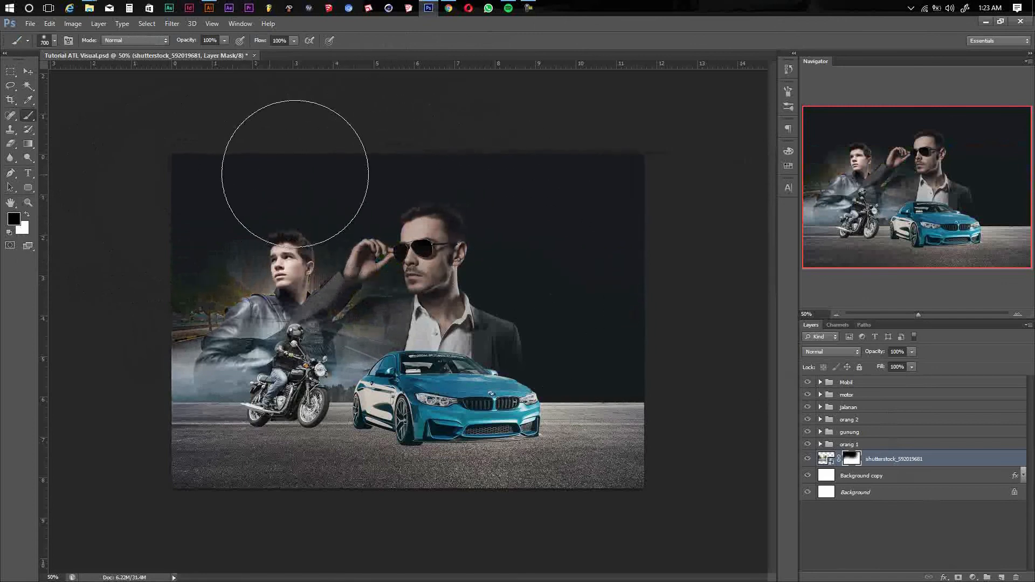
- Move the masked street image lower and scale it to about 88%
{"action": "key", "text": "v"}
{"action": "left_click_drag", "start_coordinate": [274, 195], "coordinate": [289, 265]}
{"action": "key", "text": "ctrl+t"}
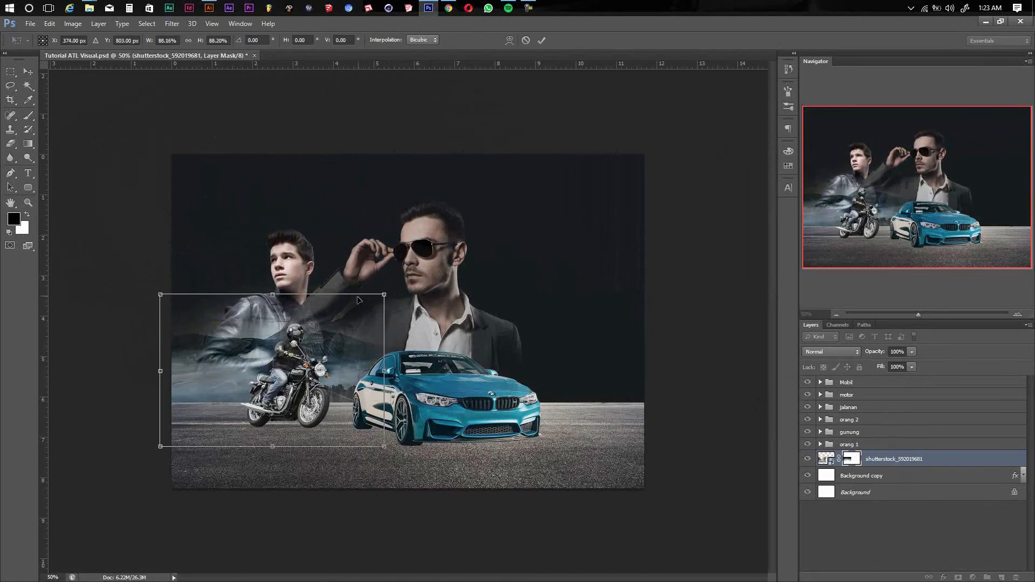
{"action": "key", "text": "Return"}
- Position the street scene behind the car on the canvas's right side and group the street layers
{"action": "left_click_drag", "start_coordinate": [325, 321], "coordinate": [585, 296]}
{"action": "key", "text": "b"}
{"action": "key", "text": "v"}
{"action": "left_click", "coordinate": [916, 475], "text": "shift"}
{"action": "key", "text": "ctrl+g"}
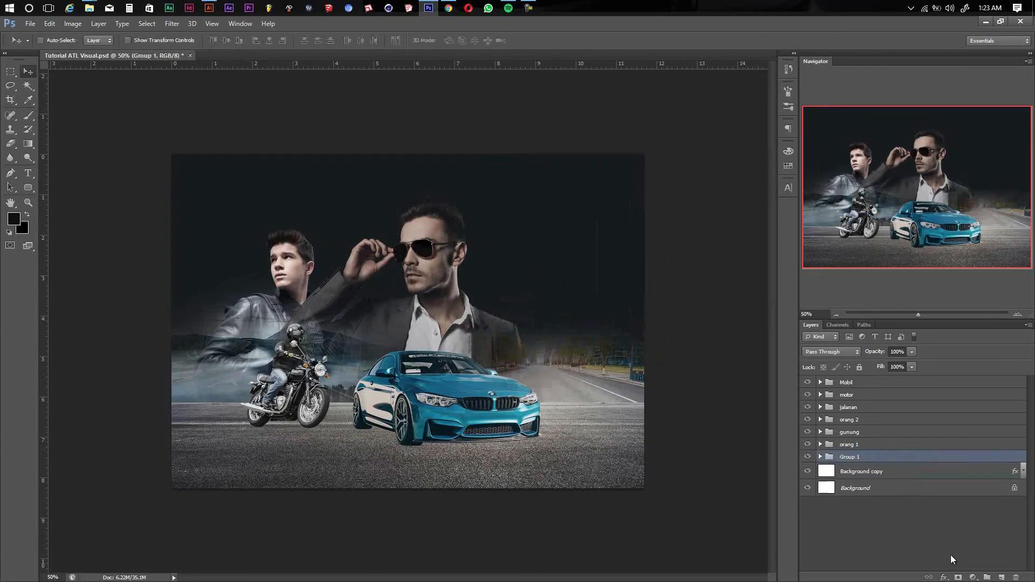
- Add a Curves adjustment clipped to the street group and darken the scene with it
{"action": "left_click", "coordinate": [973, 577]}
{"action": "left_click", "coordinate": [944, 405]}
{"action": "left_click", "coordinate": [832, 470], "text": "alt"}
{"action": "left_click_drag", "start_coordinate": [684, 315], "coordinate": [618, 307]}
{"action": "left_click", "coordinate": [741, 203]}
- Add a clipped Hue/Saturation adjustment below Brightness/Contrast 1 in the jalanan group and adjust the road's color
{"action": "left_click", "coordinate": [820, 407]}
{"action": "left_click", "coordinate": [899, 465]}
{"action": "left_click", "coordinate": [972, 577]}
{"action": "left_click", "coordinate": [943, 446]}
{"action": "mouse_move", "coordinate": [674, 329]}
{"action": "left_mouse_down"}
{"action": "mouse_move", "coordinate": [661, 329]}
{"action": "mouse_move", "coordinate": [671, 328]}
{"action": "mouse_move", "coordinate": [661, 288]}
{"action": "mouse_move", "coordinate": [681, 309]}
{"action": "left_mouse_up"}
- Add a clipped Color Balance adjustment directly above the road image, shift it toward cyan, and save the document
{"action": "left_click", "coordinate": [899, 485]}
{"action": "left_click", "coordinate": [973, 577]}
{"action": "left_click", "coordinate": [945, 457]}
{"action": "left_click", "coordinate": [652, 244]}
{"action": "left_click", "coordinate": [651, 254]}
{"action": "left_click_drag", "start_coordinate": [657, 270], "coordinate": [649, 270]}
{"action": "left_click", "coordinate": [741, 204]}
{"action": "key", "text": "ctrl+s"}
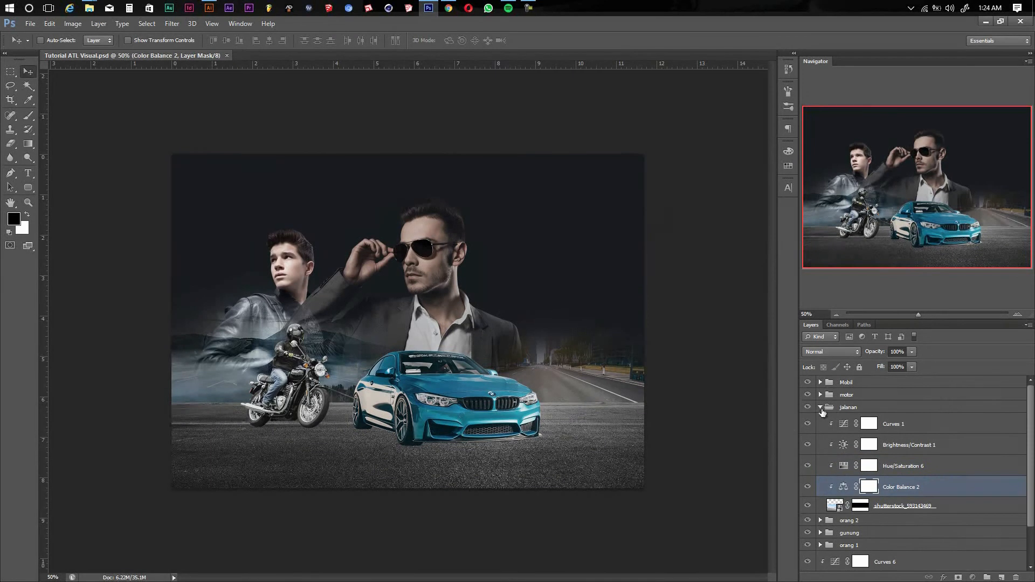
- Switch to the Source folder in File Explorer and place shutterstock_739170259.jpg above the jalanan group, scaled to about 55%
{"action": "key", "text": "alt+Tab"}
{"action": "left_click", "coordinate": [570, 94]}
{"action": "left_click", "coordinate": [330, 94]}
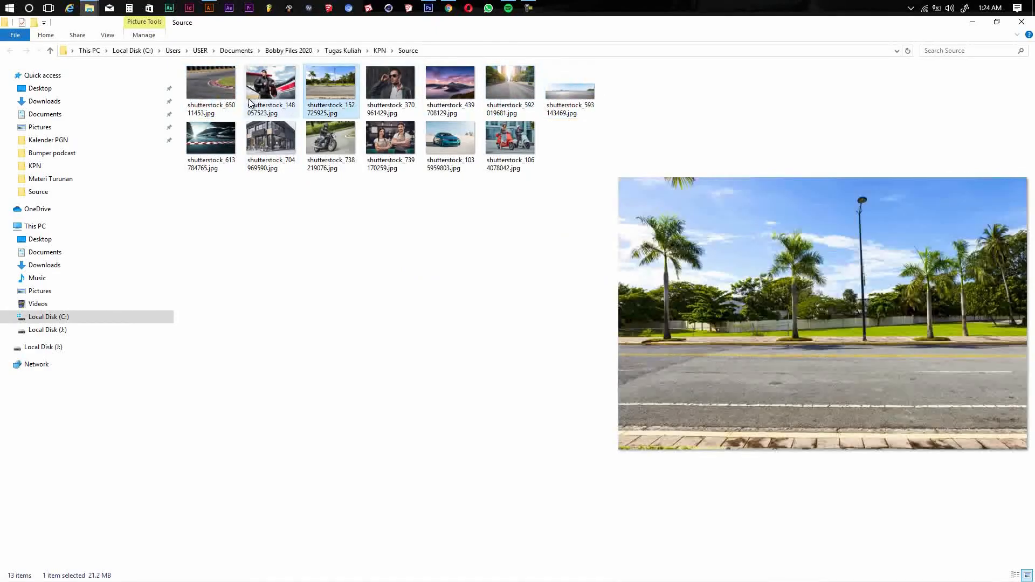
{"action": "left_click", "coordinate": [234, 102]}
{"action": "left_click", "coordinate": [386, 172]}
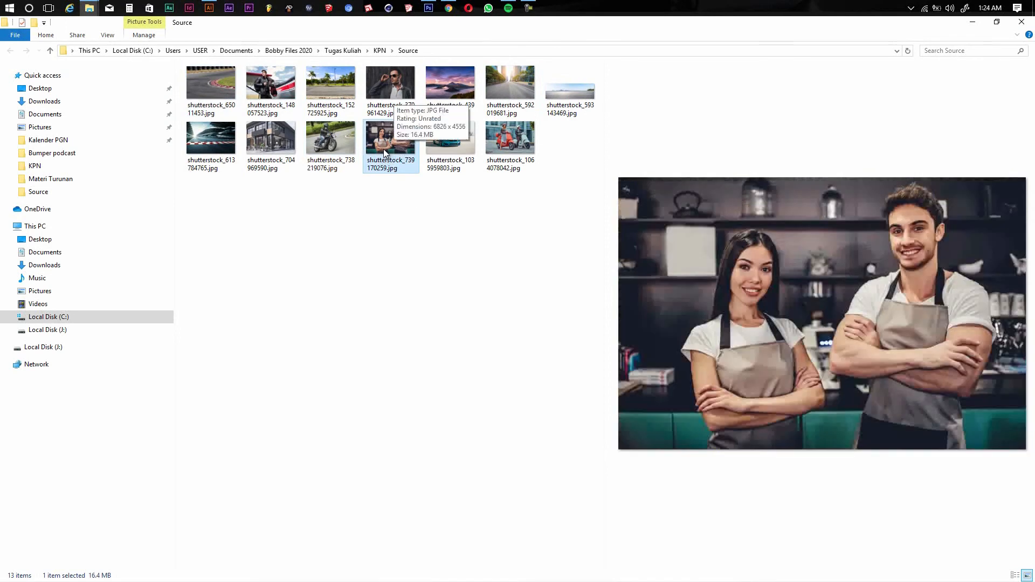
{"action": "left_click", "coordinate": [330, 140]}
{"action": "left_click", "coordinate": [406, 153]}
{"action": "left_click_drag", "start_coordinate": [389, 147], "coordinate": [520, 297]}
{"action": "key", "text": "alt+Tab"}
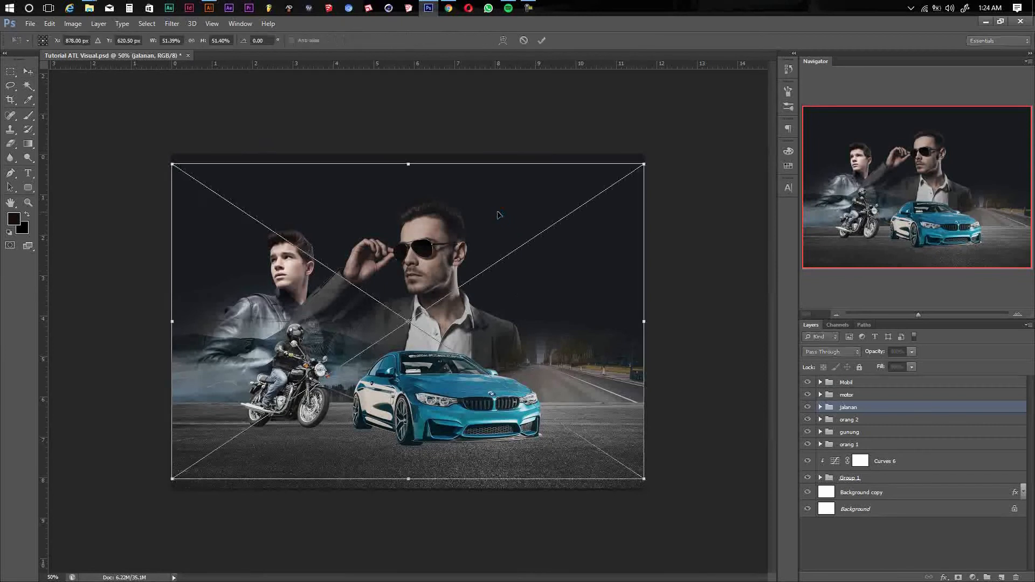
{"action": "left_click_drag", "start_coordinate": [644, 164], "coordinate": [663, 152]}
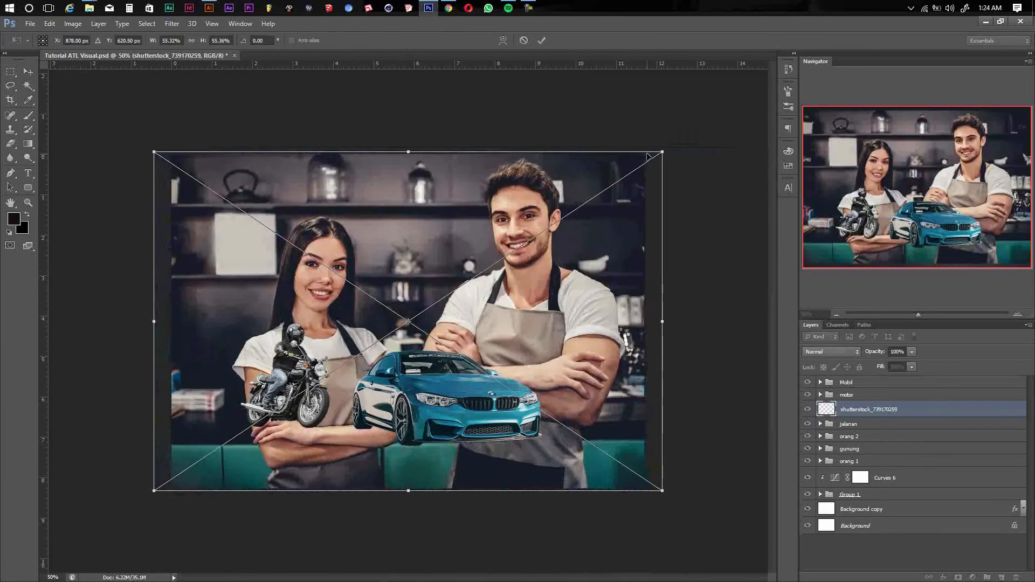
- Convert the placed image of the couple in aprons to a smart object and open its contents for editing
{"action": "right_click", "coordinate": [920, 411]}
{"action": "left_click", "coordinate": [813, 218]}
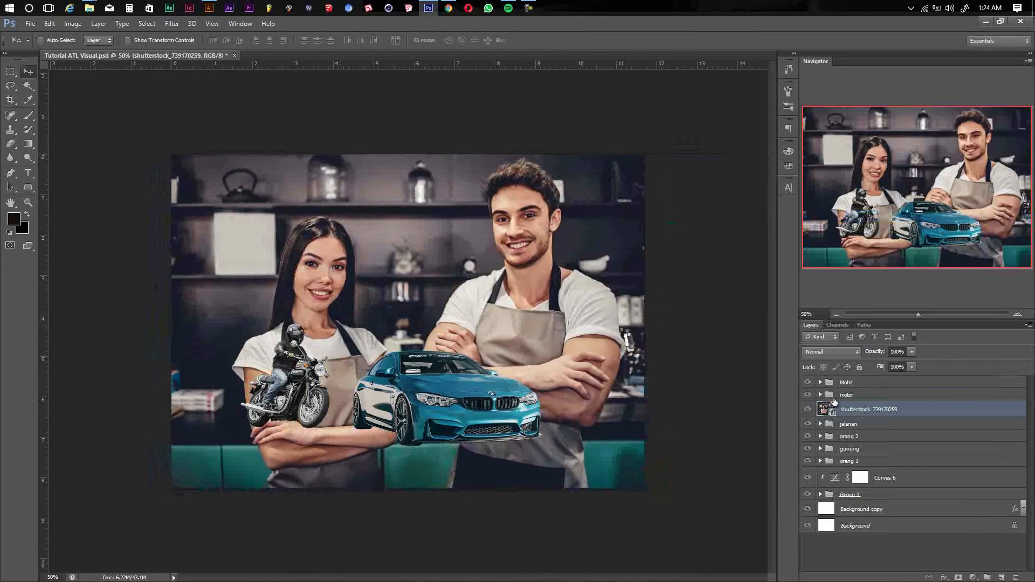
{"action": "double_click", "coordinate": [825, 411]}
{"action": "left_click", "coordinate": [506, 240]}
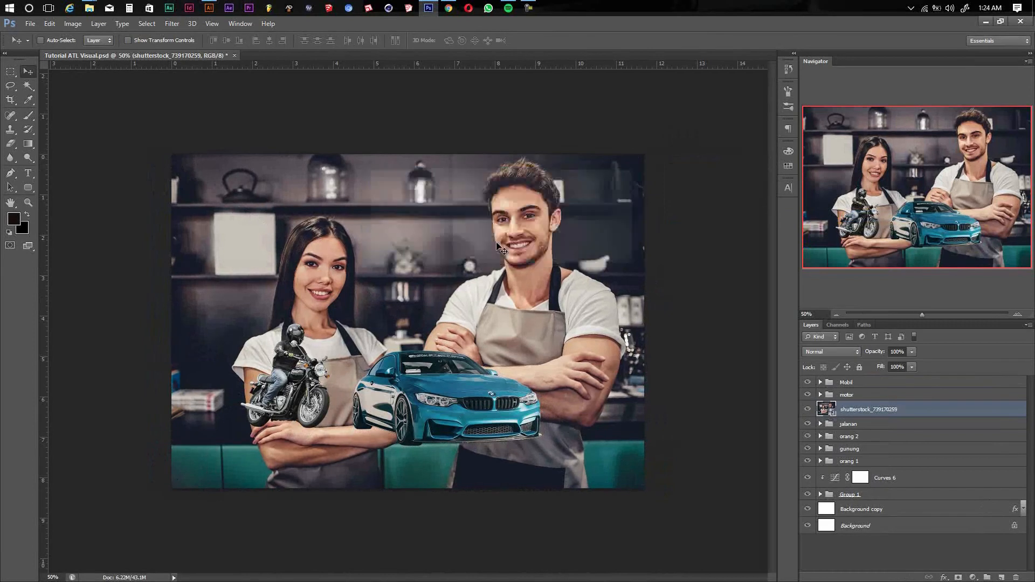
- Start a Pen path around the man, tracing his hair from the temple over the crown toward the ear
{"action": "key", "text": "ctrl+plus"}
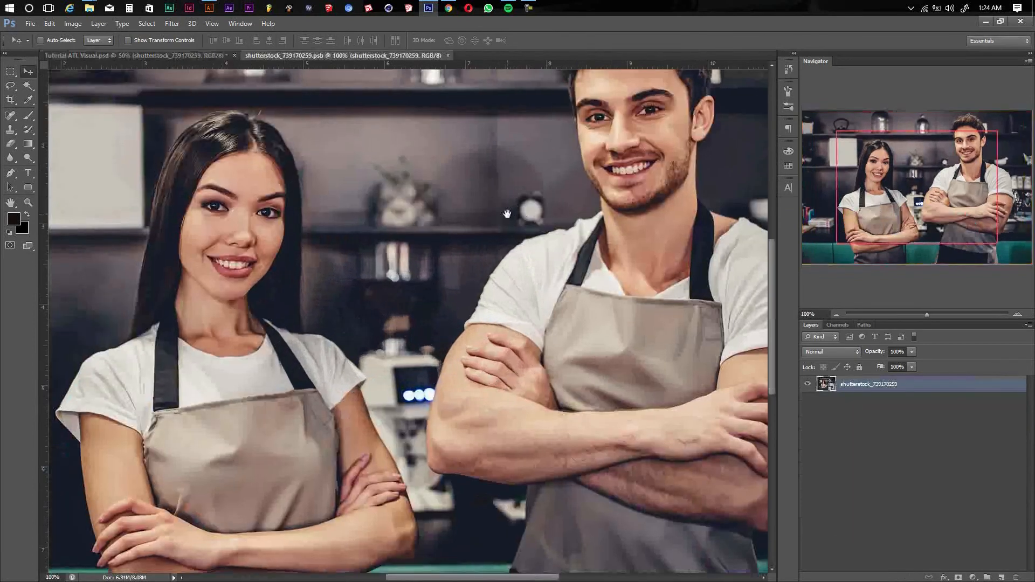
{"action": "key", "text": "ctrl+plus"}
{"action": "key", "text": "ctrl+plus"}
{"action": "left_click_drag", "start_coordinate": [527, 196], "coordinate": [416, 412]}
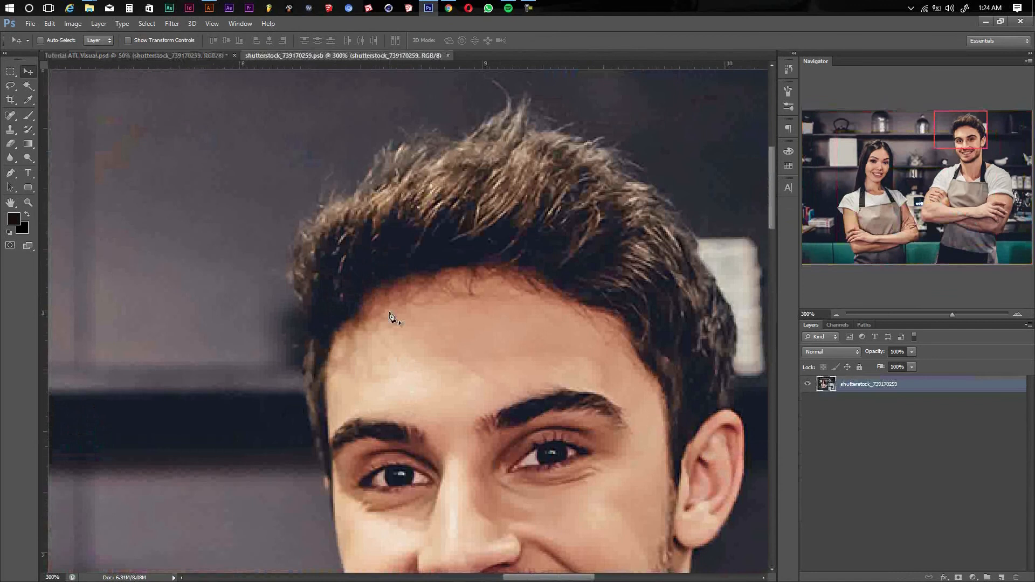
{"action": "key", "text": "p"}
{"action": "left_click", "coordinate": [304, 305]}
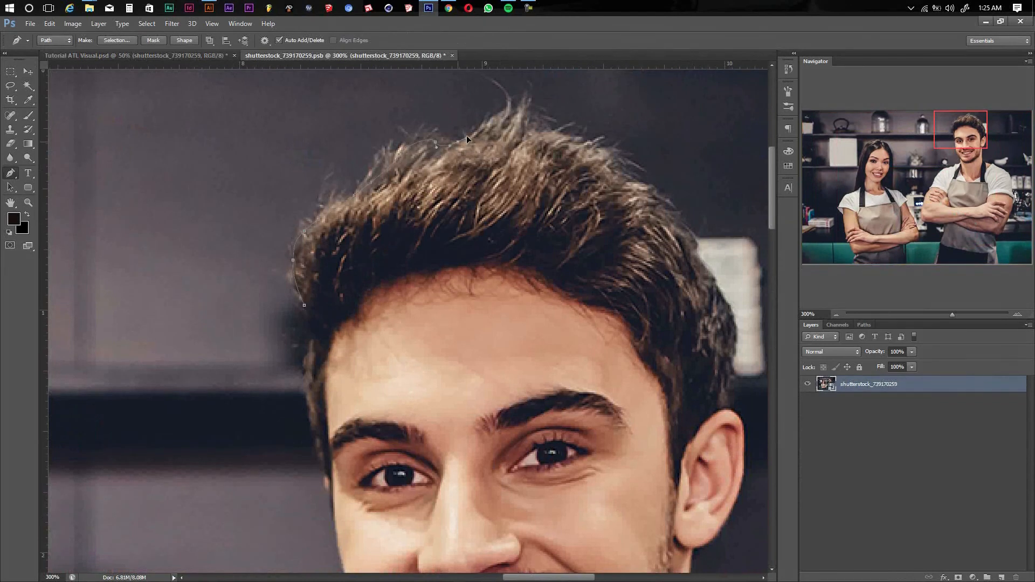
{"action": "left_click_drag", "start_coordinate": [505, 113], "coordinate": [448, 143]}
{"action": "left_click_drag", "start_coordinate": [474, 151], "coordinate": [539, 179]}
{"action": "left_click_drag", "start_coordinate": [539, 178], "coordinate": [504, 152]}
{"action": "left_click_drag", "start_coordinate": [528, 182], "coordinate": [531, 186]}
{"action": "left_click_drag", "start_coordinate": [627, 291], "coordinate": [636, 318]}
{"action": "left_click_drag", "start_coordinate": [641, 327], "coordinate": [620, 268]}
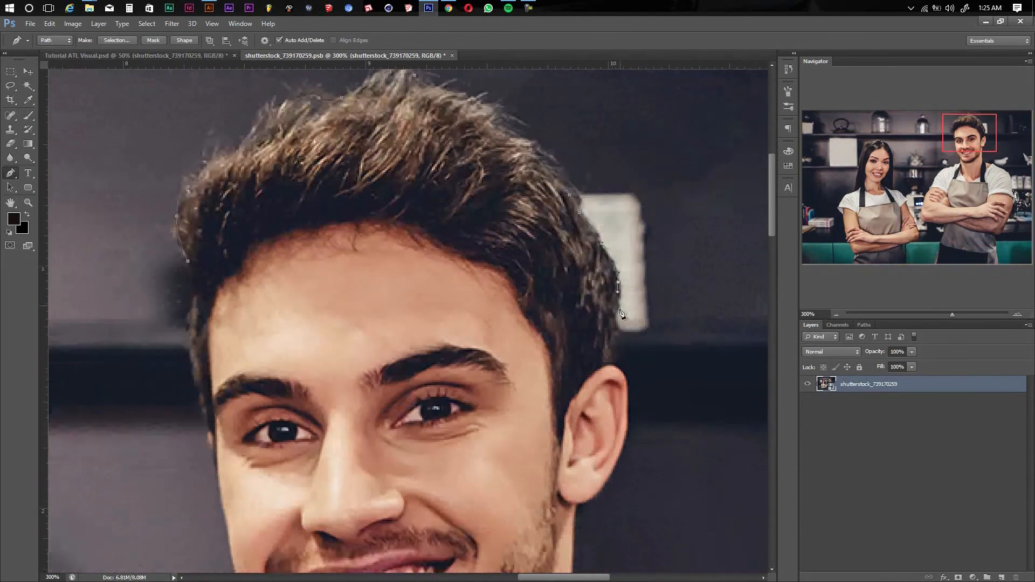
- Continue the path around the man's ear and down his neck to the bare shoulder beside the apron strap
{"action": "left_click", "coordinate": [609, 352]}
{"action": "left_click_drag", "start_coordinate": [628, 372], "coordinate": [595, 227]}
{"action": "left_click_drag", "start_coordinate": [598, 279], "coordinate": [596, 285]}
{"action": "left_click_drag", "start_coordinate": [580, 320], "coordinate": [547, 347]}
{"action": "left_click_drag", "start_coordinate": [543, 434], "coordinate": [527, 327]}
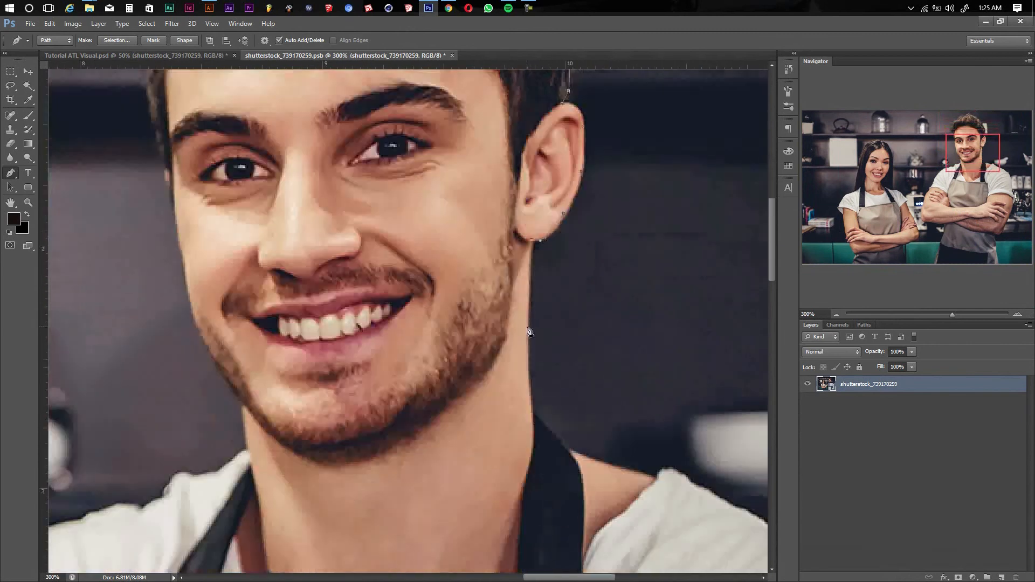
{"action": "left_click", "coordinate": [570, 450]}
{"action": "left_click", "coordinate": [609, 464]}
- Trace the path along the shoulder of the man's white T-shirt to the start of the sleeve
{"action": "left_click_drag", "start_coordinate": [605, 465], "coordinate": [558, 343]}
{"action": "left_click", "coordinate": [607, 356]}
{"action": "left_click_drag", "start_coordinate": [646, 360], "coordinate": [580, 323]}
{"action": "left_click", "coordinate": [599, 331]}
{"action": "left_click_drag", "start_coordinate": [641, 348], "coordinate": [561, 306]}
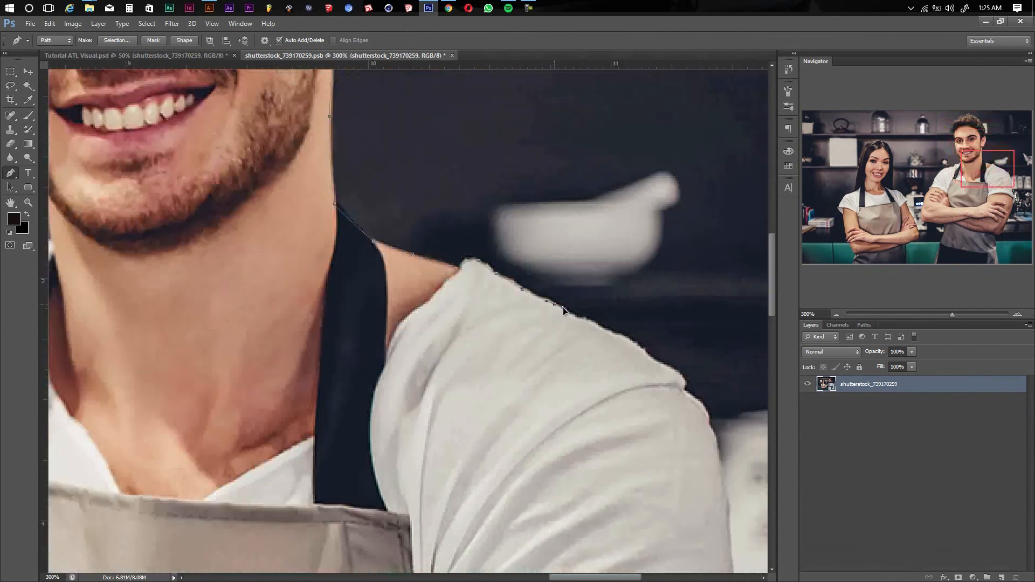
{"action": "left_click", "coordinate": [594, 336]}
{"action": "left_click", "coordinate": [594, 346]}
{"action": "left_click_drag", "start_coordinate": [620, 366], "coordinate": [552, 325]}
{"action": "left_click", "coordinate": [550, 323]}
{"action": "left_click", "coordinate": [549, 337]}
- Continue the path down the outer edge of the T-shirt sleeve and around its cuff
{"action": "left_click_drag", "start_coordinate": [573, 421], "coordinate": [515, 326]}
{"action": "left_click_drag", "start_coordinate": [519, 374], "coordinate": [508, 332]}
{"action": "left_click", "coordinate": [514, 416]}
{"action": "left_click_drag", "start_coordinate": [518, 431], "coordinate": [509, 351]}
{"action": "left_click", "coordinate": [505, 348]}
{"action": "left_click_drag", "start_coordinate": [537, 386], "coordinate": [540, 404]}
{"action": "left_click_drag", "start_coordinate": [542, 448], "coordinate": [541, 357]}
{"action": "left_click", "coordinate": [539, 338]}
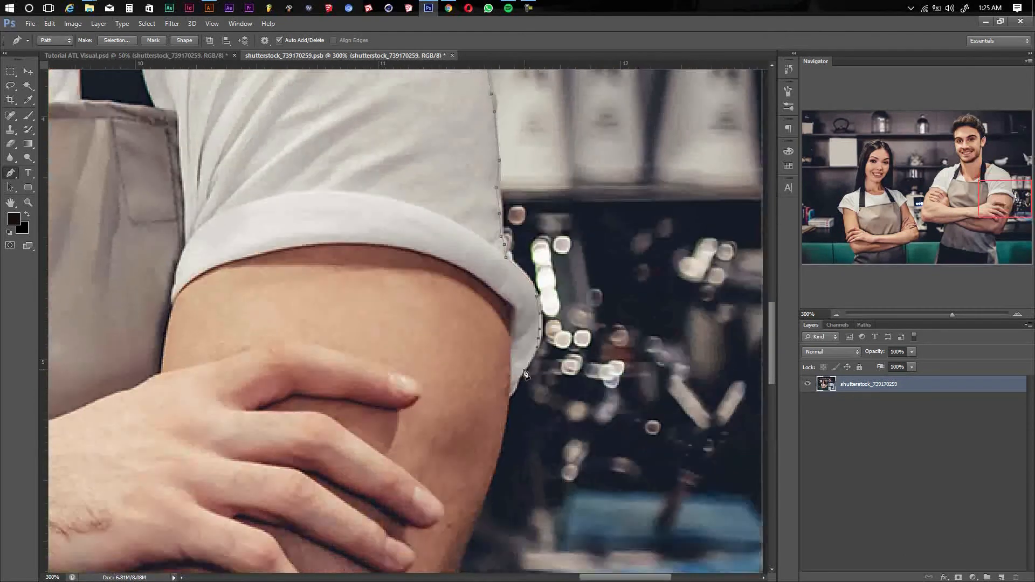
- Trace the path from the sleeve cuff down the upper arm to the elbow beside the teal bench
{"action": "left_click_drag", "start_coordinate": [509, 400], "coordinate": [522, 203]}
{"action": "left_click_drag", "start_coordinate": [469, 395], "coordinate": [451, 440]}
{"action": "left_click_drag", "start_coordinate": [451, 440], "coordinate": [468, 345]}
{"action": "left_click_drag", "start_coordinate": [447, 364], "coordinate": [441, 379]}
{"action": "left_click_drag", "start_coordinate": [429, 418], "coordinate": [426, 426]}
{"action": "left_click_drag", "start_coordinate": [427, 425], "coordinate": [479, 291]}
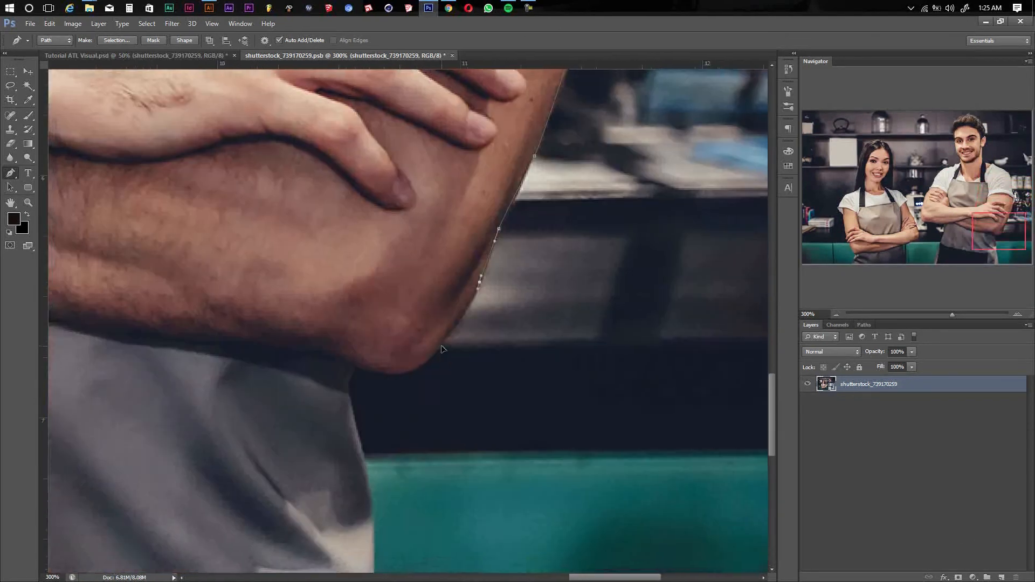
{"action": "left_click_drag", "start_coordinate": [357, 380], "coordinate": [454, 229]}
- Extend the path from the elbow down the apron's side and along beneath the image's lower edge
{"action": "left_click", "coordinate": [441, 251]}
{"action": "left_click_drag", "start_coordinate": [393, 189], "coordinate": [320, 51]}
{"action": "left_click", "coordinate": [410, 413]}
{"action": "left_click", "coordinate": [423, 508]}
{"action": "left_click_drag", "start_coordinate": [107, 507], "coordinate": [726, 457]}
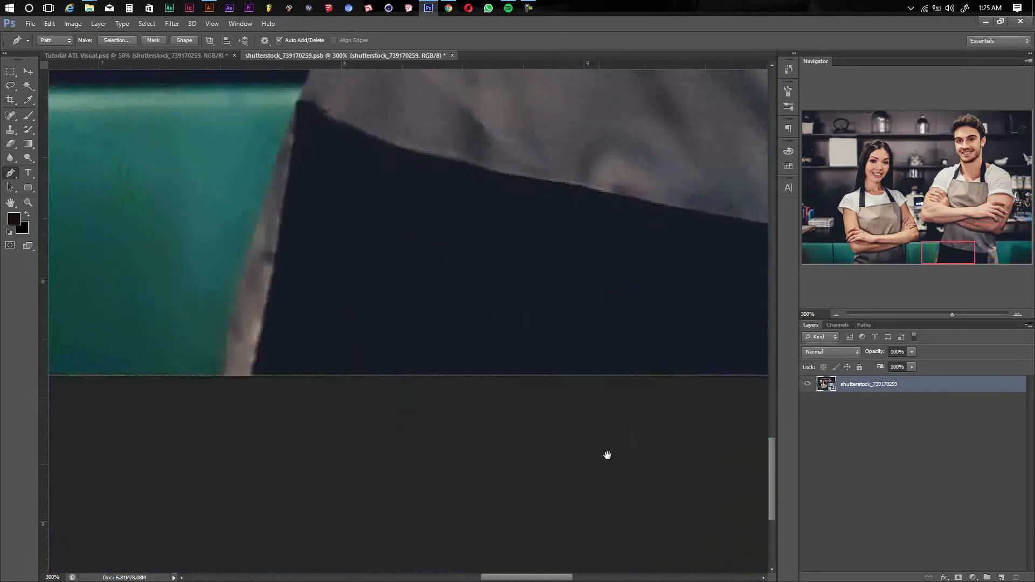
{"action": "left_click", "coordinate": [353, 403]}
{"action": "left_click", "coordinate": [348, 375]}
- Trace the path up the apron's opposite side, under the forearm, around the elbow and up the arm to the sleeve
{"action": "left_click_drag", "start_coordinate": [369, 191], "coordinate": [355, 247]}
{"action": "left_click_drag", "start_coordinate": [380, 225], "coordinate": [411, 333]}
{"action": "left_click", "coordinate": [455, 218]}
{"action": "left_click_drag", "start_coordinate": [456, 207], "coordinate": [434, 295]}
{"action": "left_click_drag", "start_coordinate": [438, 236], "coordinate": [493, 189]}
{"action": "left_click", "coordinate": [441, 174]}
{"action": "scroll", "coordinate": [495, 193], "scroll_direction": "left", "scroll_amount": 2}
{"action": "scroll", "coordinate": [467, 211], "scroll_direction": "up", "scroll_amount": 4}
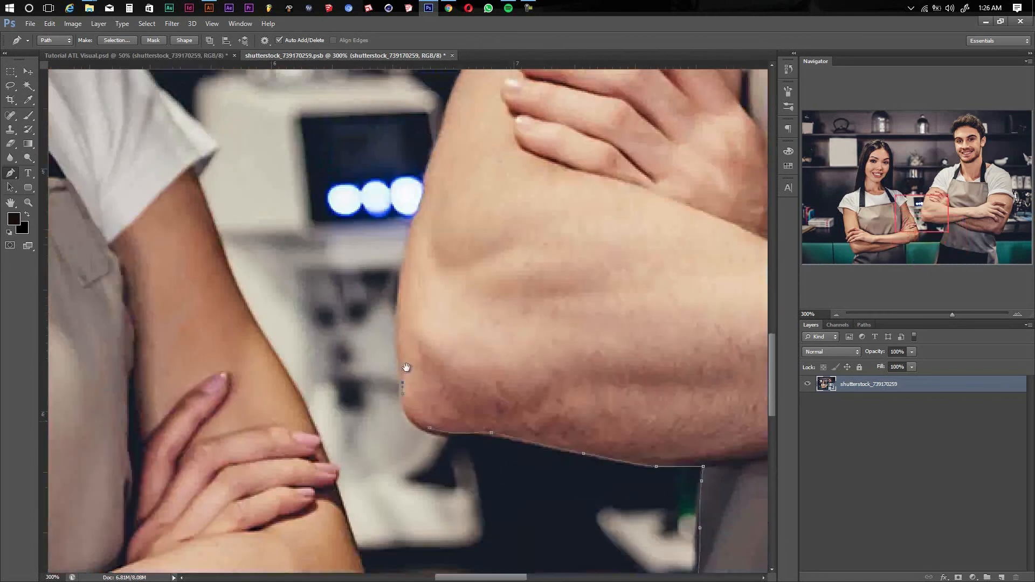
{"action": "scroll", "coordinate": [450, 209], "scroll_direction": "up", "scroll_amount": 3}
{"action": "scroll", "coordinate": [455, 224], "scroll_direction": "right", "scroll_amount": 1}
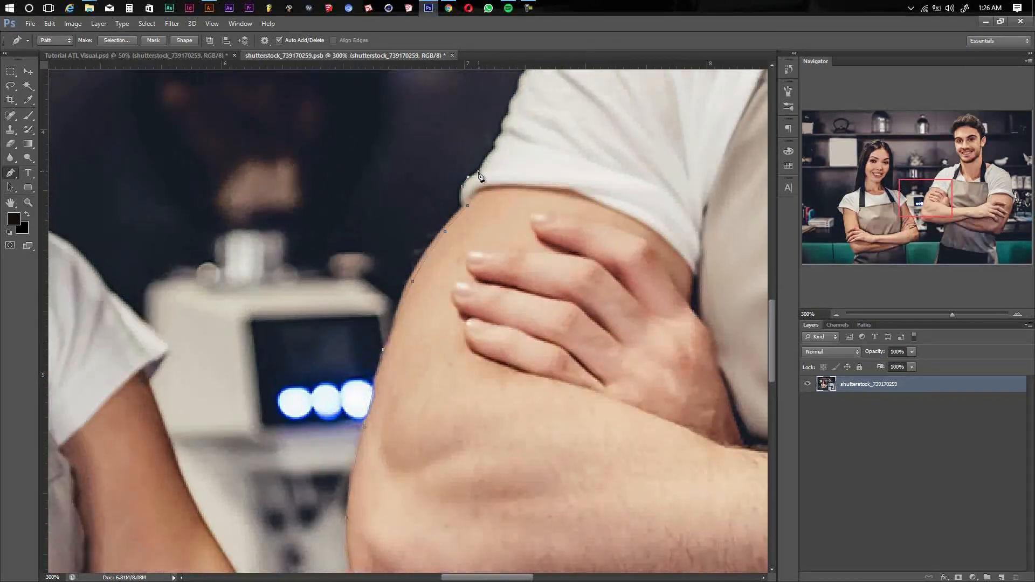
- Continue the path along the opposite sleeve and over the shoulder to the base of the neck
{"action": "scroll", "coordinate": [468, 209], "scroll_direction": "up", "scroll_amount": 3}
{"action": "scroll", "coordinate": [468, 210], "scroll_direction": "right", "scroll_amount": 1}
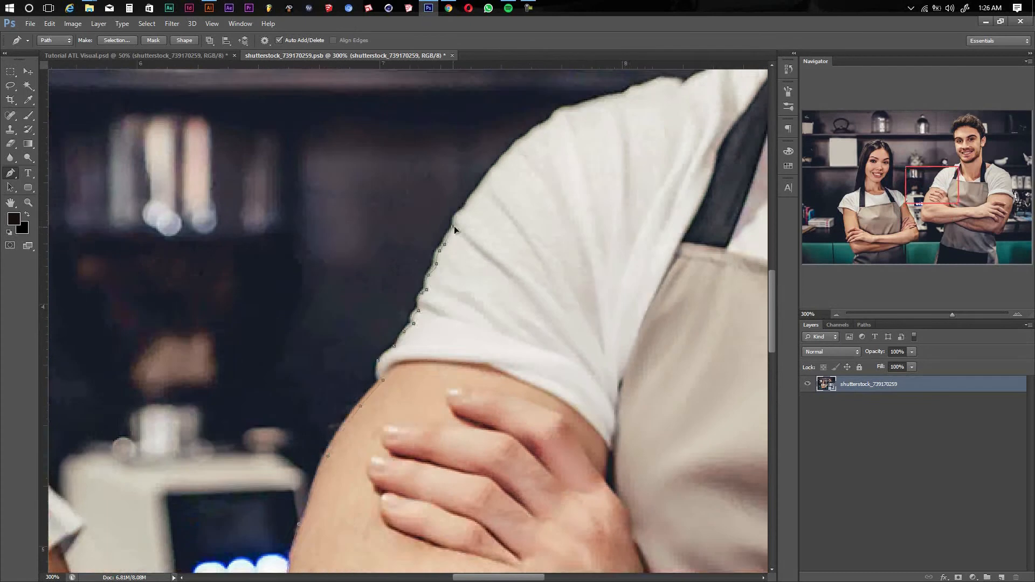
{"action": "scroll", "coordinate": [468, 208], "scroll_direction": "up", "scroll_amount": 2}
{"action": "scroll", "coordinate": [468, 209], "scroll_direction": "right", "scroll_amount": 3}
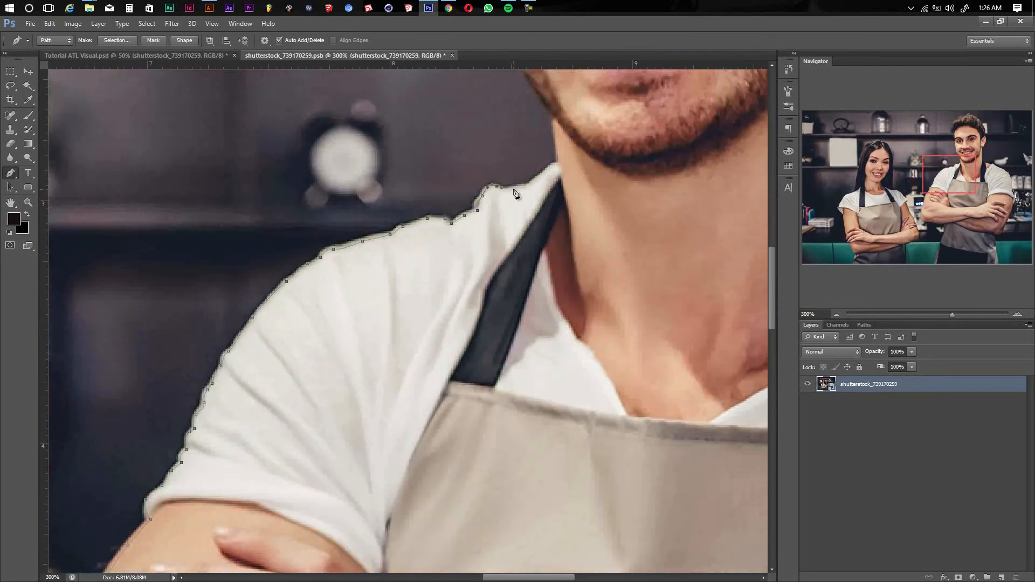
{"action": "left_click", "coordinate": [513, 190]}
{"action": "left_click", "coordinate": [463, 220]}
{"action": "left_click_drag", "start_coordinate": [514, 190], "coordinate": [447, 312]}
- Finish the man's path up the neck, along the jaw and the side of the face to the starting hair point
{"action": "left_click", "coordinate": [441, 212]}
{"action": "left_click", "coordinate": [398, 209]}
{"action": "left_click_drag", "start_coordinate": [398, 209], "coordinate": [417, 341]}
{"action": "left_click", "coordinate": [416, 310]}
{"action": "left_click", "coordinate": [408, 273]}
{"action": "left_click_drag", "start_coordinate": [400, 241], "coordinate": [394, 212]}
{"action": "left_click_drag", "start_coordinate": [394, 212], "coordinate": [398, 372]}
{"action": "left_click_drag", "start_coordinate": [382, 278], "coordinate": [383, 257]}
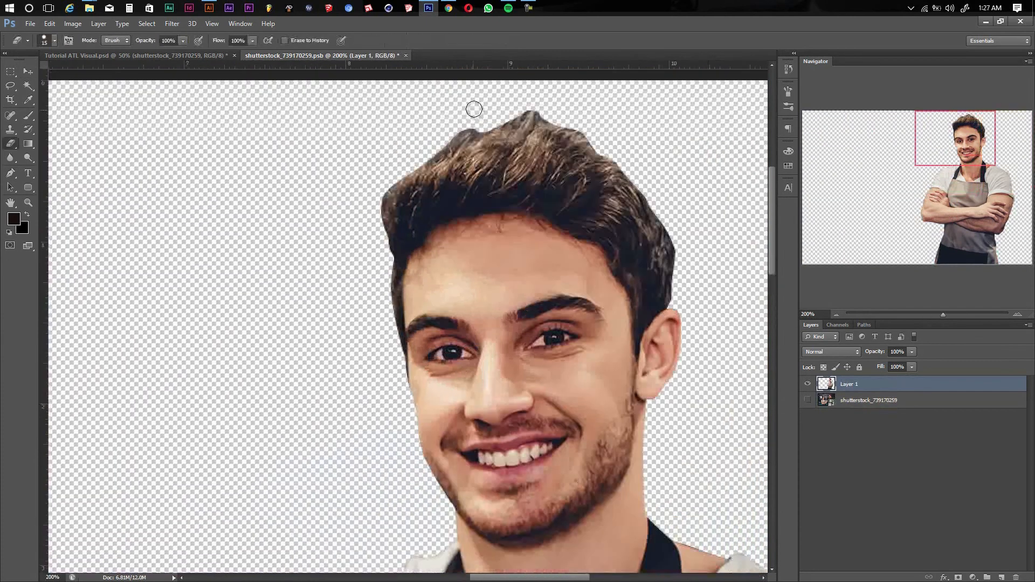
- Show the original photo and add a white-filled layer at 54% opacity between it and the cut-out man
{"action": "key", "text": "v"}
{"action": "left_click", "coordinate": [906, 400]}
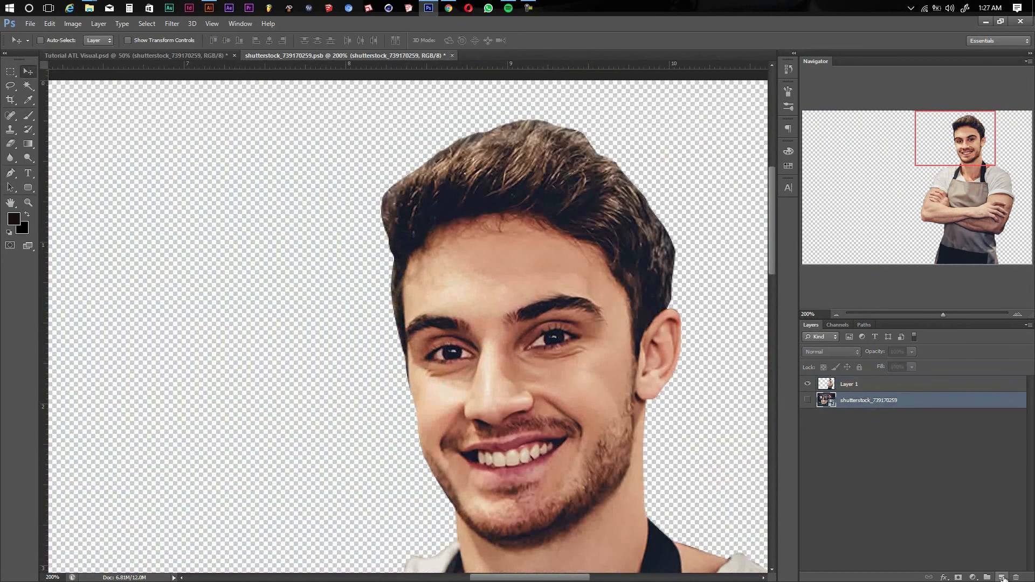
{"action": "left_click", "coordinate": [1001, 577]}
{"action": "left_click", "coordinate": [807, 417]}
{"action": "key", "text": "d"}
{"action": "key", "text": "x"}
{"action": "key", "text": "alt+BackSpace"}
{"action": "left_click_drag", "start_coordinate": [911, 352], "coordinate": [880, 365]}
{"action": "left_click_drag", "start_coordinate": [528, 192], "coordinate": [494, 289]}
- Add an empty layer above the white layer and set up a 1 px brush for painting hair strands
{"action": "key", "text": "ctrl+plus"}
{"action": "key", "text": "b"}
{"action": "right_click", "coordinate": [459, 263]}
{"action": "type", "text": "1"}
{"action": "key", "text": "Return"}
{"action": "left_click", "coordinate": [1001, 577]}
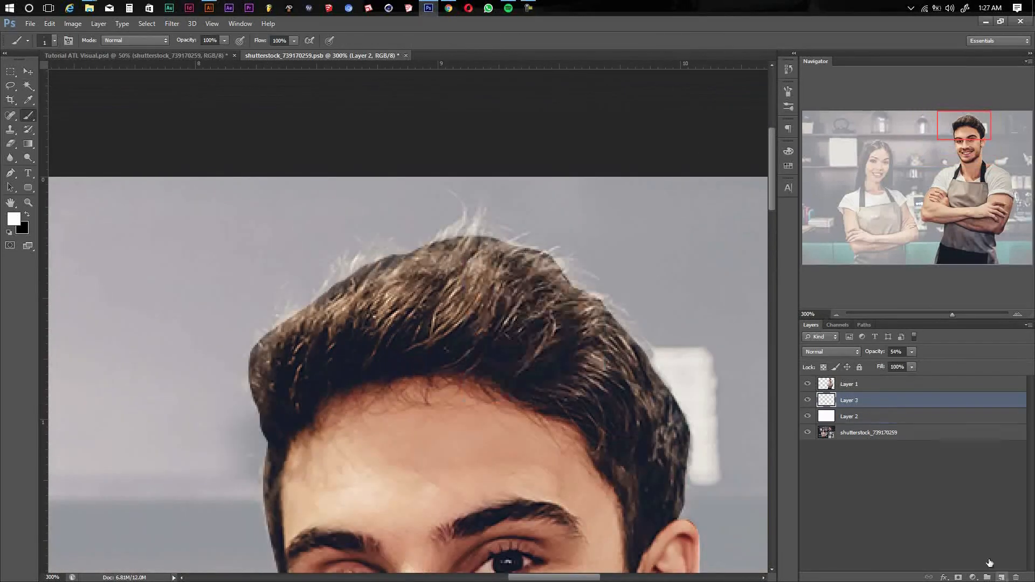
{"action": "left_click", "coordinate": [788, 91]}
{"action": "left_click", "coordinate": [707, 120]}
{"action": "left_click", "coordinate": [712, 149]}
{"action": "left_click", "coordinate": [788, 91]}
- Sample the hair color, rotate the view, and paint fine strands along the top of the man's hair on Layer 3
{"action": "left_click", "coordinate": [472, 248], "text": "alt"}
{"action": "key", "text": "r"}
{"action": "left_click_drag", "start_coordinate": [476, 213], "coordinate": [334, 257]}
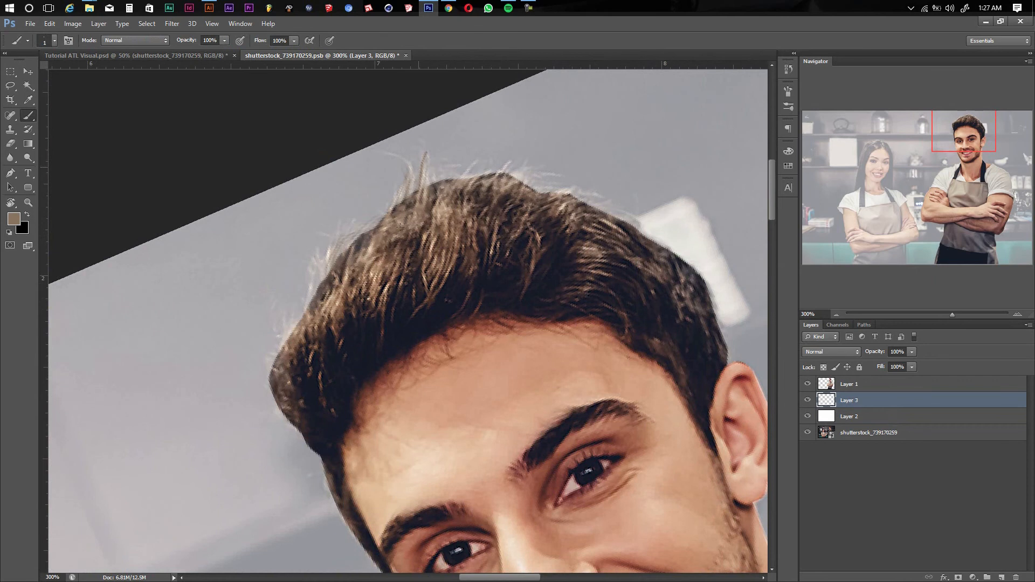
{"action": "key", "text": "ctrl+bracketright"}
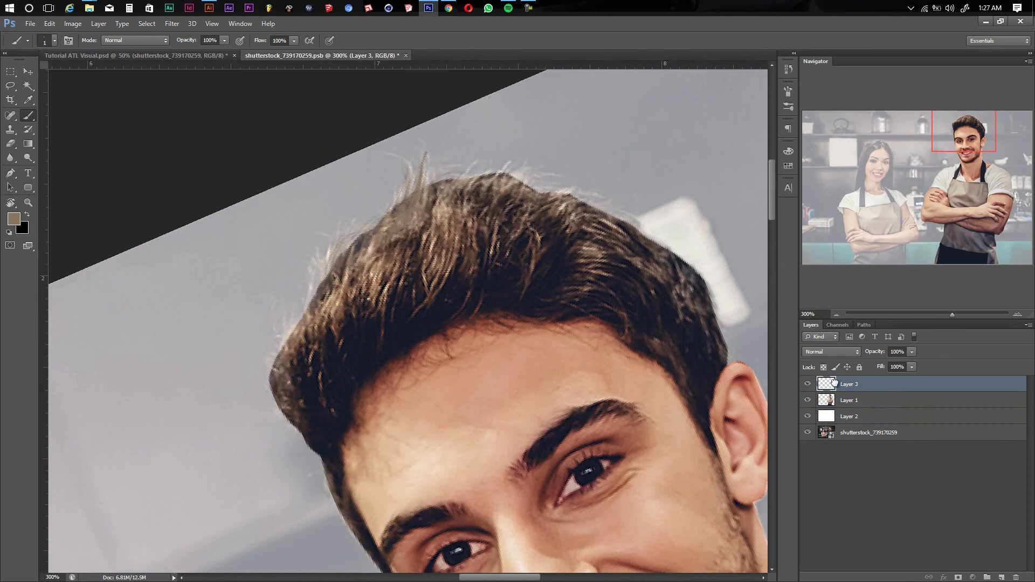
{"action": "key", "text": "ctrl+bracketleft"}
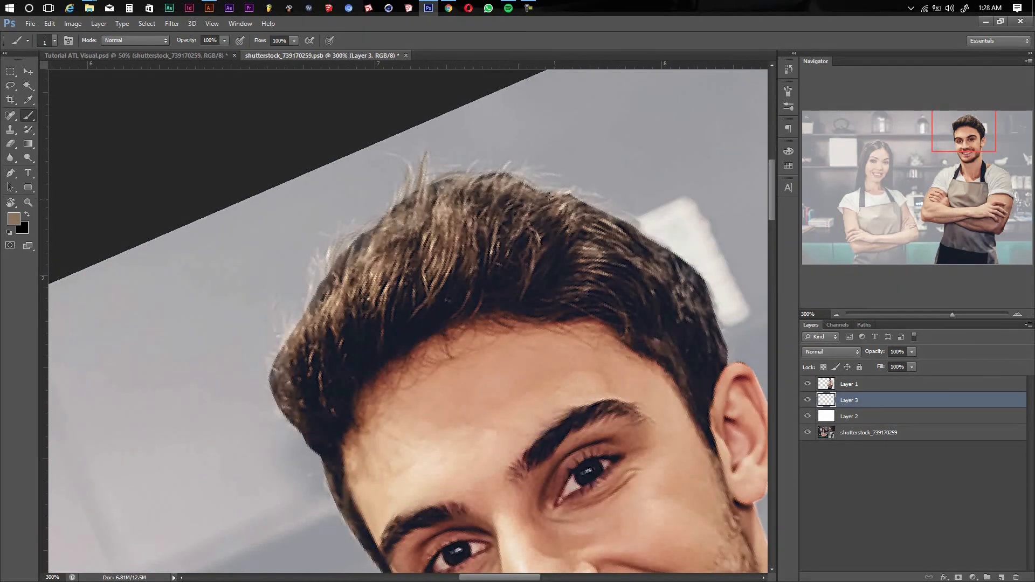
{"action": "scroll", "coordinate": [550, 196], "scroll_direction": "down", "scroll_amount": 2}
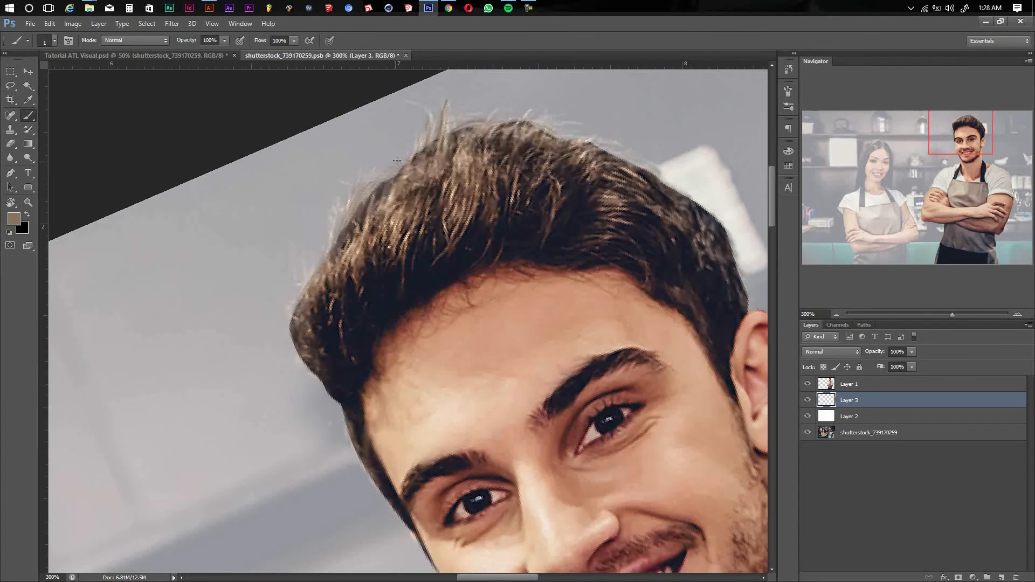
{"action": "scroll", "coordinate": [500, 161], "scroll_direction": "right", "scroll_amount": 3}
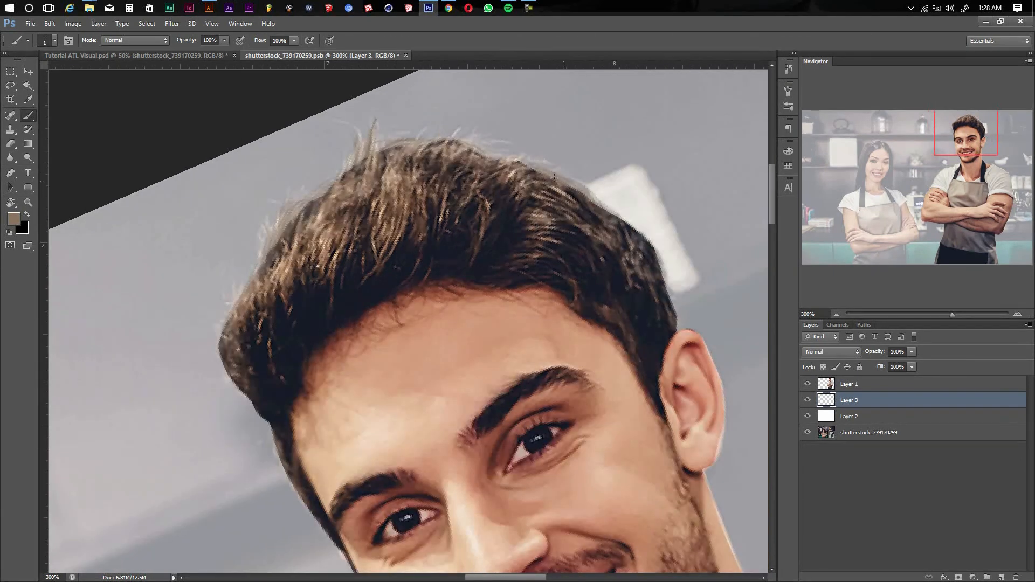
- Duplicate the painted hair layer twice and merge the three hair layers into one
{"action": "key", "text": "ctrl+j"}
{"action": "key", "text": "ctrl+j"}
{"action": "key", "text": "ctrl+minus"}
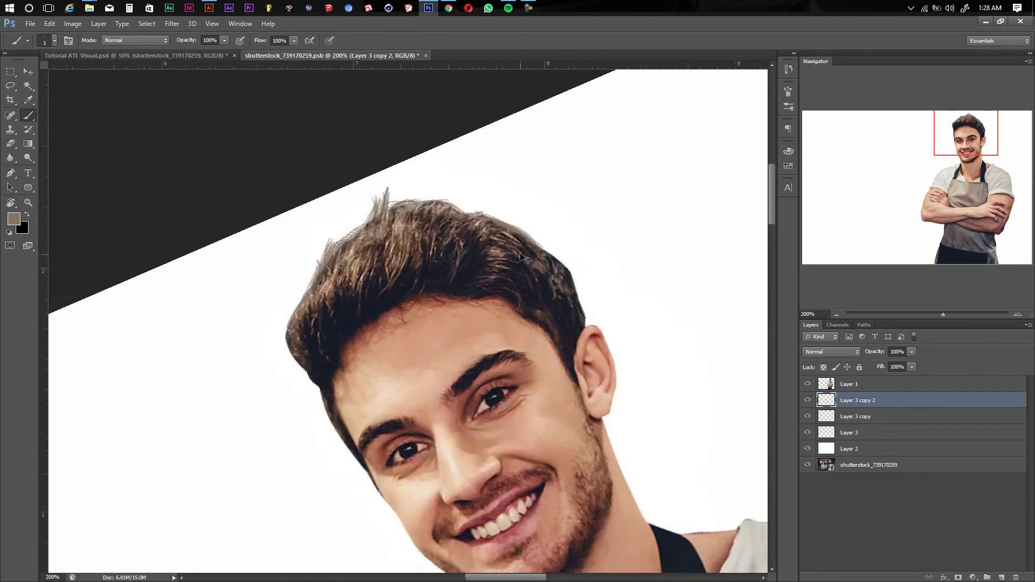
{"action": "key", "text": "ctrl+minus"}
{"action": "key", "text": "ctrl+plus"}
{"action": "key", "text": "ctrl+plus"}
{"action": "left_click", "coordinate": [855, 433], "text": "shift"}
{"action": "key", "text": "ctrl+e"}
- Erase excess painted strands around the top of the hair and reset the canvas rotation
{"action": "key", "text": "e"}
{"action": "left_click_drag", "start_coordinate": [382, 86], "coordinate": [344, 133]}
{"action": "key", "text": "r"}
{"action": "left_click", "coordinate": [155, 39]}
{"action": "key", "text": "ctrl+0"}
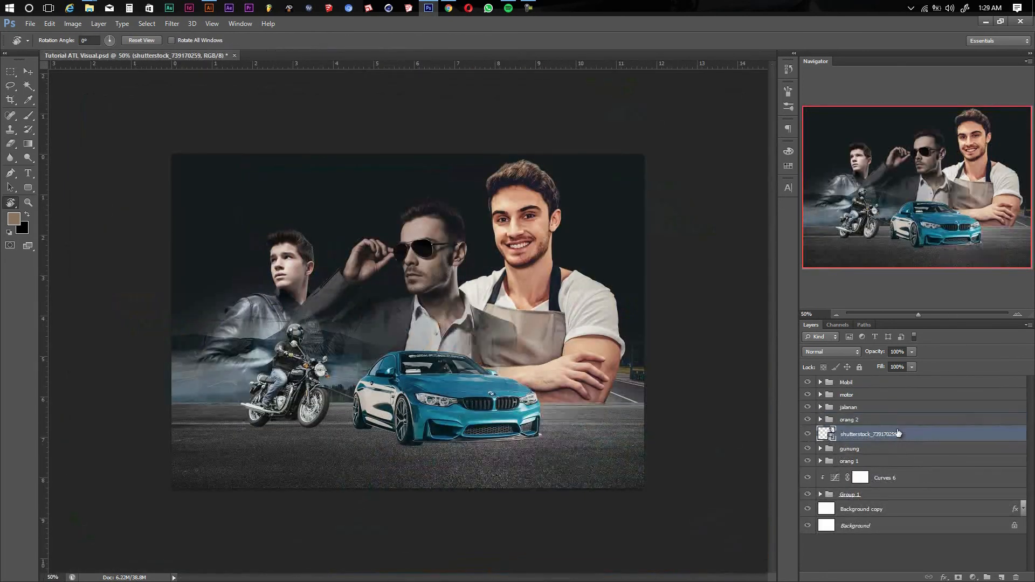
- Scale down the cut-out man, position him behind the car's right side, and group his layer as orng 3
{"action": "key", "text": "ctrl+t"}
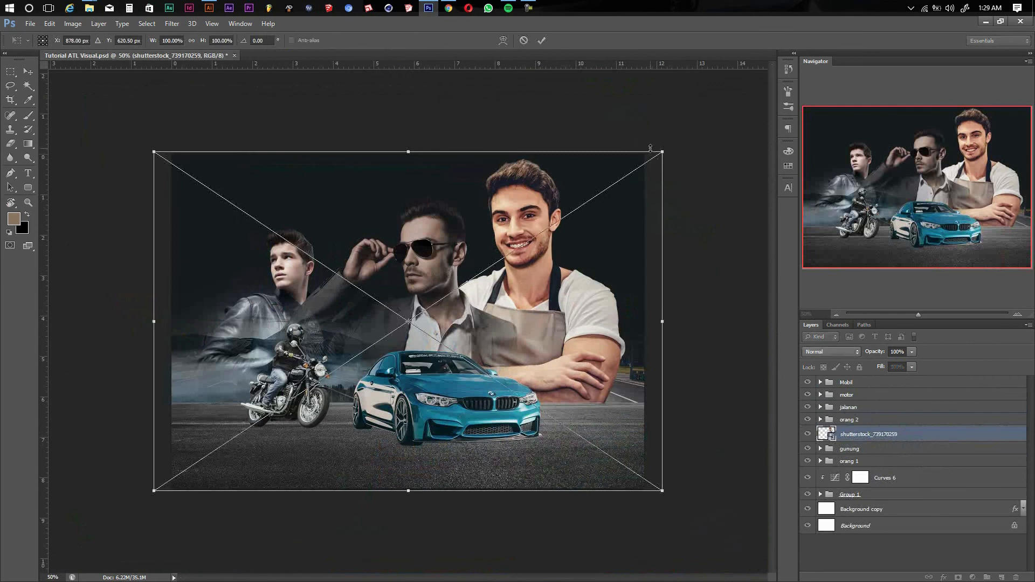
{"action": "left_click_drag", "start_coordinate": [664, 150], "coordinate": [579, 207]}
{"action": "left_click_drag", "start_coordinate": [511, 249], "coordinate": [585, 233]}
{"action": "key", "text": "Return"}
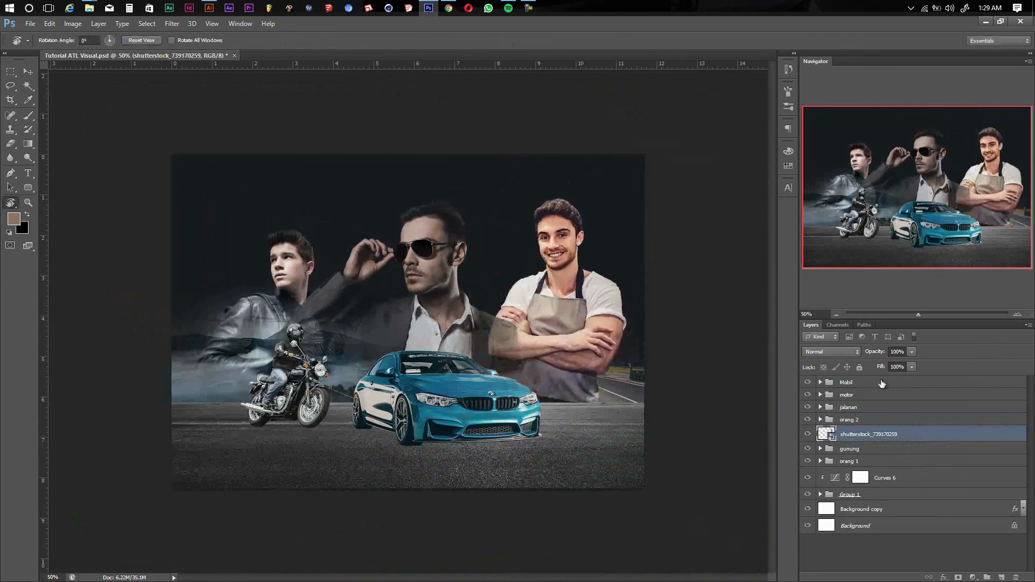
{"action": "key", "text": "ctrl+g"}
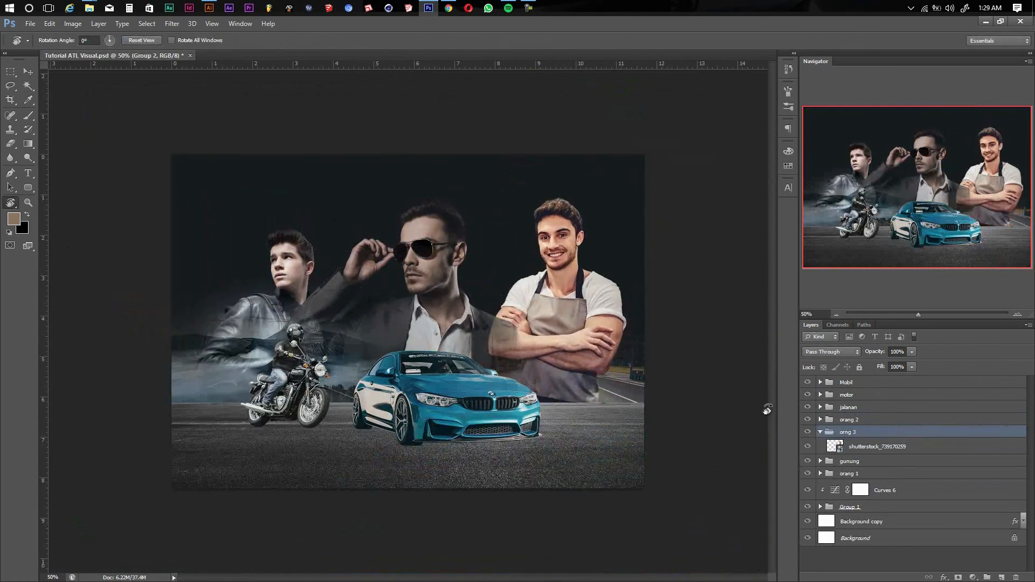
- Add a Curves adjustment clipped to the man in the orng 3 group, lowering the highlights and darkening the shadows
{"action": "left_click", "coordinate": [972, 577]}
{"action": "left_click", "coordinate": [949, 410]}
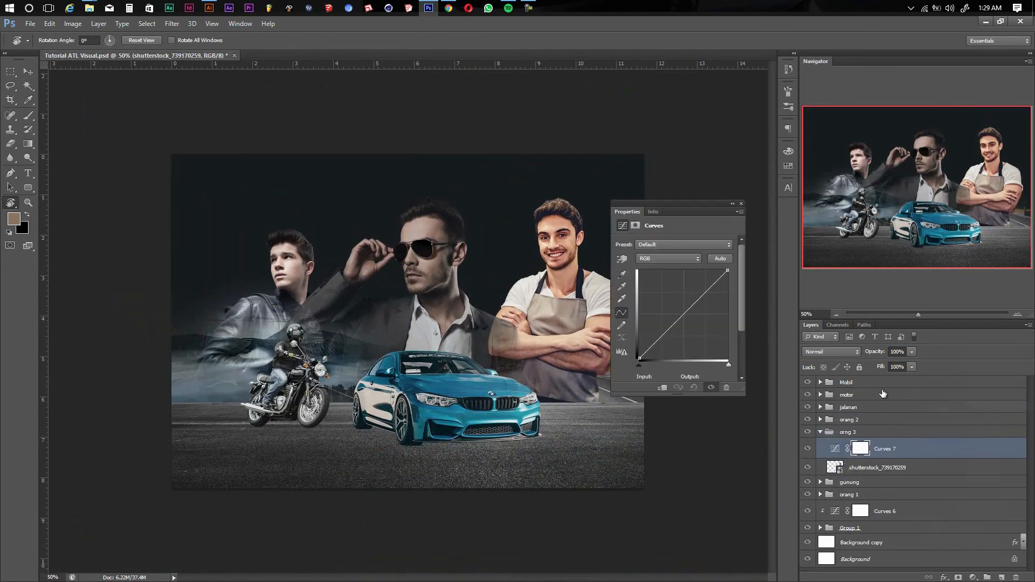
{"action": "key", "text": "ctrl+alt+g"}
{"action": "left_click_drag", "start_coordinate": [638, 204], "coordinate": [668, 196]}
{"action": "left_click_drag", "start_coordinate": [757, 262], "coordinate": [758, 280]}
{"action": "left_click_drag", "start_coordinate": [710, 318], "coordinate": [688, 330]}
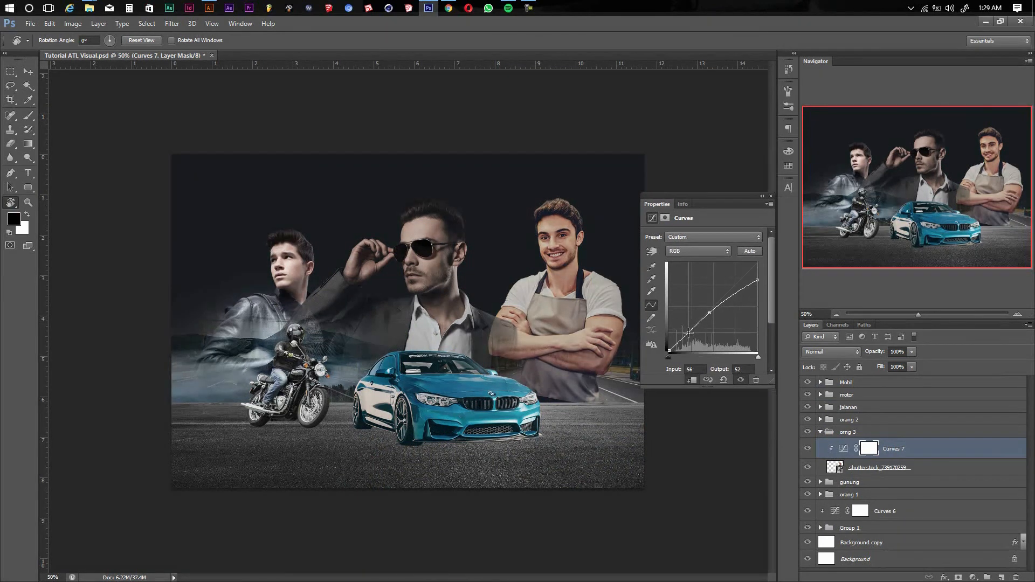
- Add a clipped Hue/Saturation adjustment directly above the man's image and reduce the saturation
{"action": "left_click", "coordinate": [895, 468]}
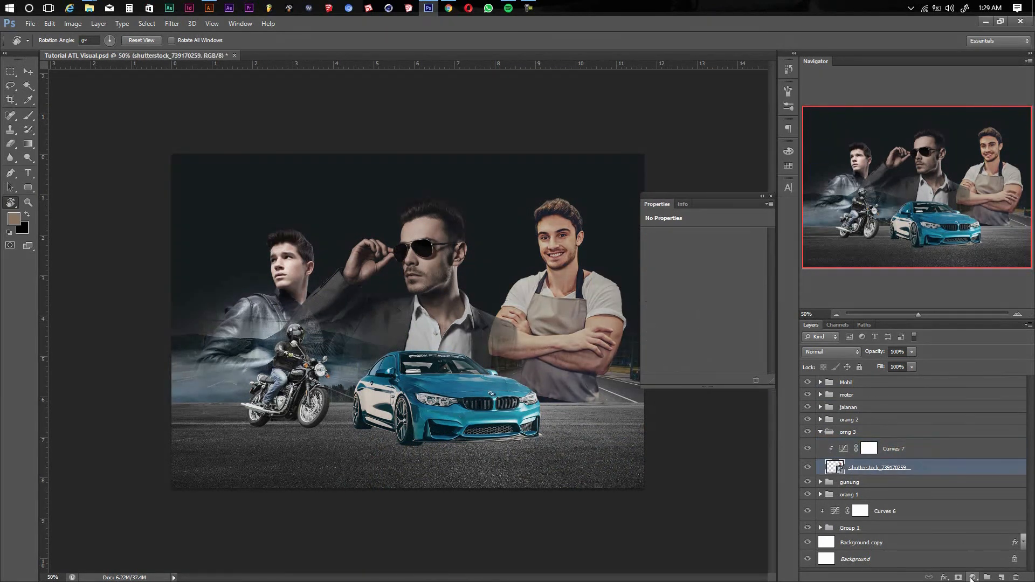
{"action": "left_click", "coordinate": [973, 577]}
{"action": "left_click", "coordinate": [949, 452]}
{"action": "left_click_drag", "start_coordinate": [691, 300], "coordinate": [684, 299]}
- Add a clipped Color Balance adjustment below Hue/Saturation 7, adjust its tones, and shift the highlights toward blue
{"action": "left_click", "coordinate": [917, 489]}
{"action": "left_click", "coordinate": [973, 577]}
{"action": "left_click", "coordinate": [949, 464]}
{"action": "left_click", "coordinate": [689, 238]}
{"action": "left_click", "coordinate": [685, 248]}
{"action": "left_click_drag", "start_coordinate": [688, 262], "coordinate": [687, 262]}
{"action": "left_click", "coordinate": [696, 237]}
{"action": "left_click", "coordinate": [693, 266]}
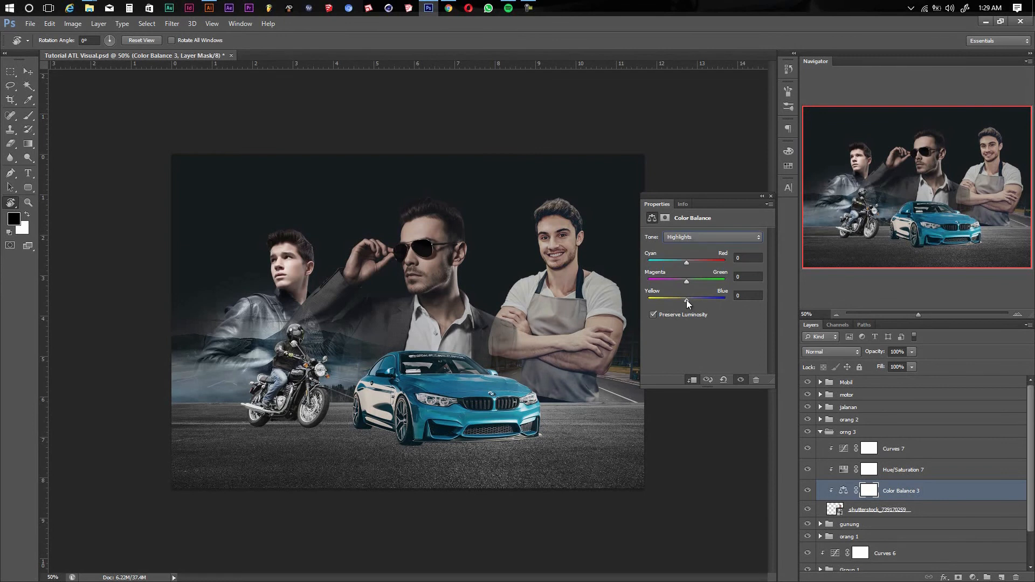
{"action": "left_click_drag", "start_coordinate": [687, 300], "coordinate": [691, 301]}
- Add a clipped black-to-white Gradient Map directly above Hue/Saturation 7 at about 23% opacity
{"action": "left_click", "coordinate": [910, 507]}
{"action": "left_click", "coordinate": [972, 577]}
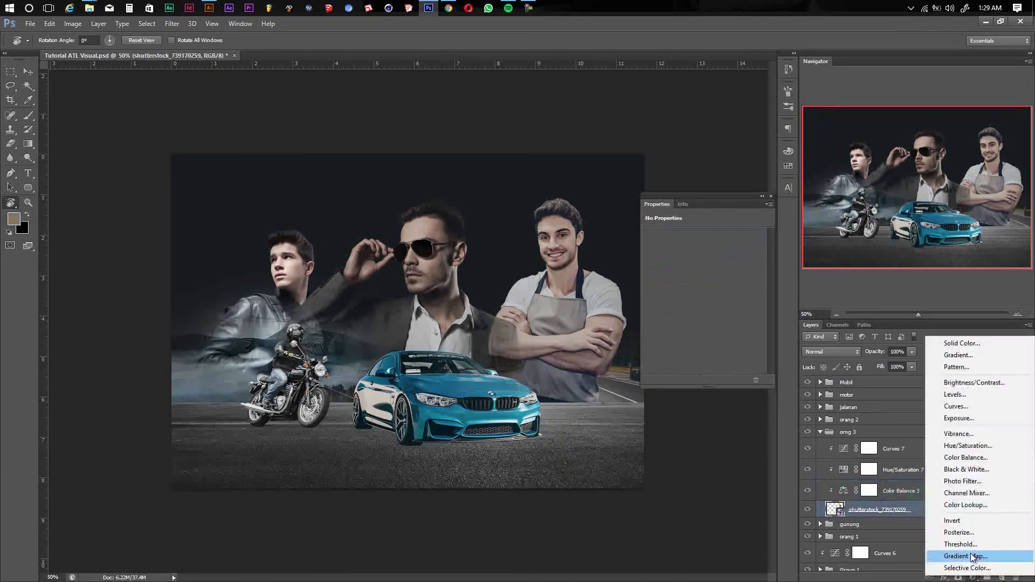
{"action": "left_click", "coordinate": [975, 557]}
{"action": "left_click", "coordinate": [695, 239]}
{"action": "left_click", "coordinate": [453, 141]}
{"action": "left_click", "coordinate": [609, 124]}
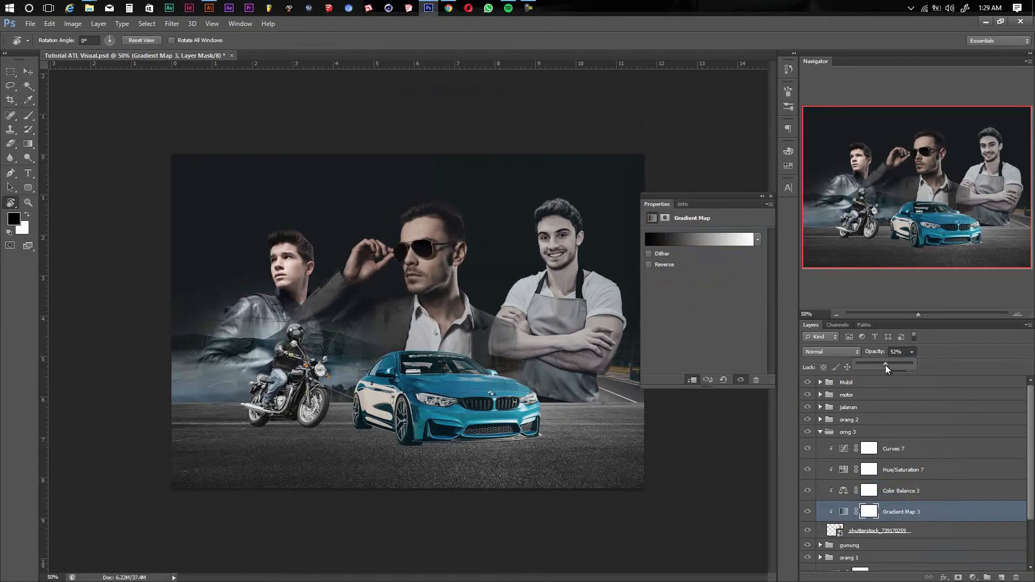
{"action": "left_click_drag", "start_coordinate": [844, 511], "coordinate": [900, 451]}
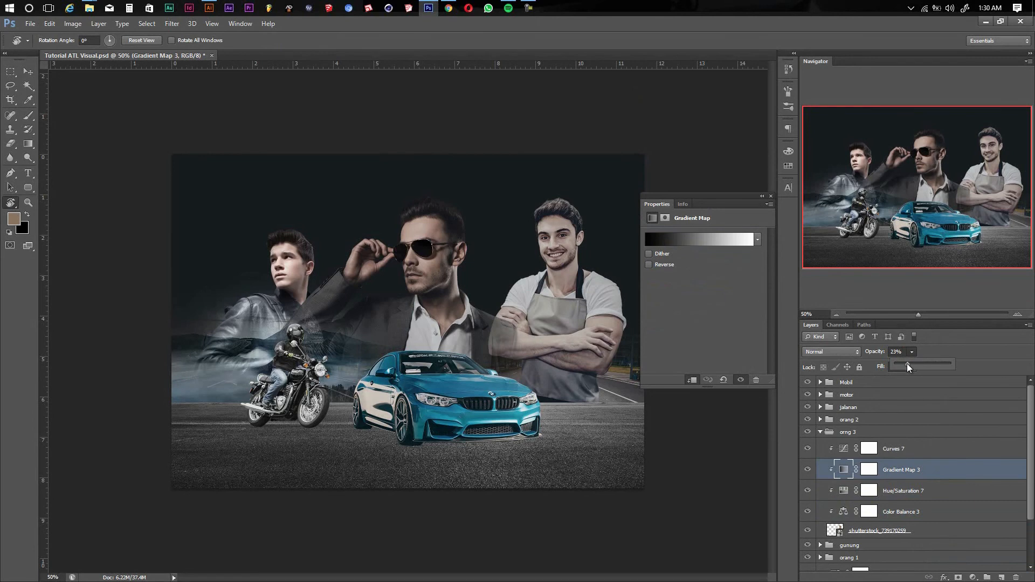
{"action": "left_click_drag", "start_coordinate": [908, 364], "coordinate": [907, 364]}
- Add a clipped Brightness/Contrast adjustment above Gradient Map 3 and set its brightness to 30
{"action": "left_click", "coordinate": [974, 577]}
{"action": "left_click", "coordinate": [977, 405]}
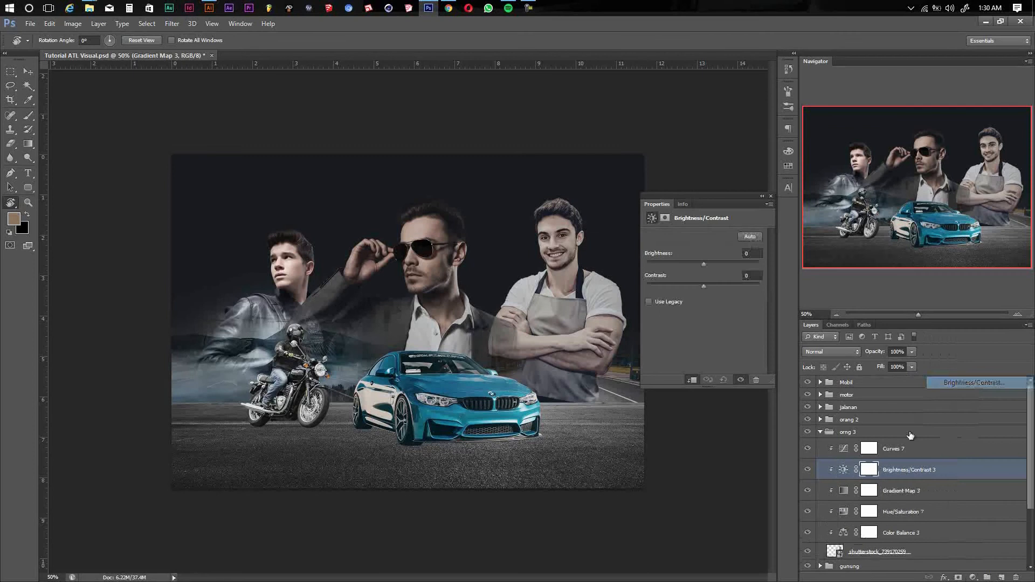
{"action": "left_click", "coordinate": [850, 470]}
{"action": "left_click", "coordinate": [715, 264]}
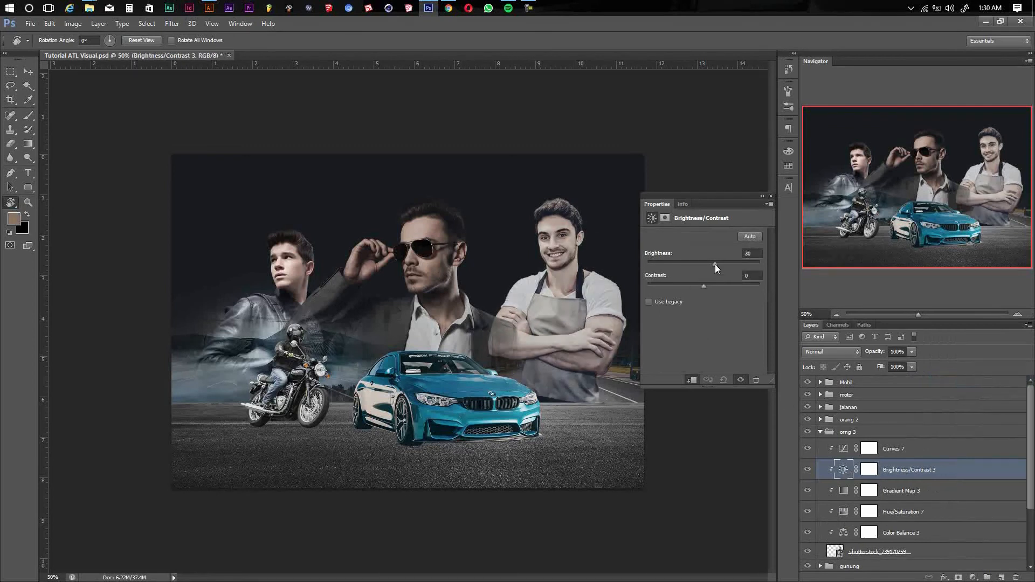
- Set the opacity of the Gradient Map 3 adjustment in the third man's group to 36%
{"action": "left_click_drag", "start_coordinate": [711, 264], "coordinate": [711, 264]}
{"action": "left_click", "coordinate": [705, 285]}
{"action": "left_click", "coordinate": [844, 490]}
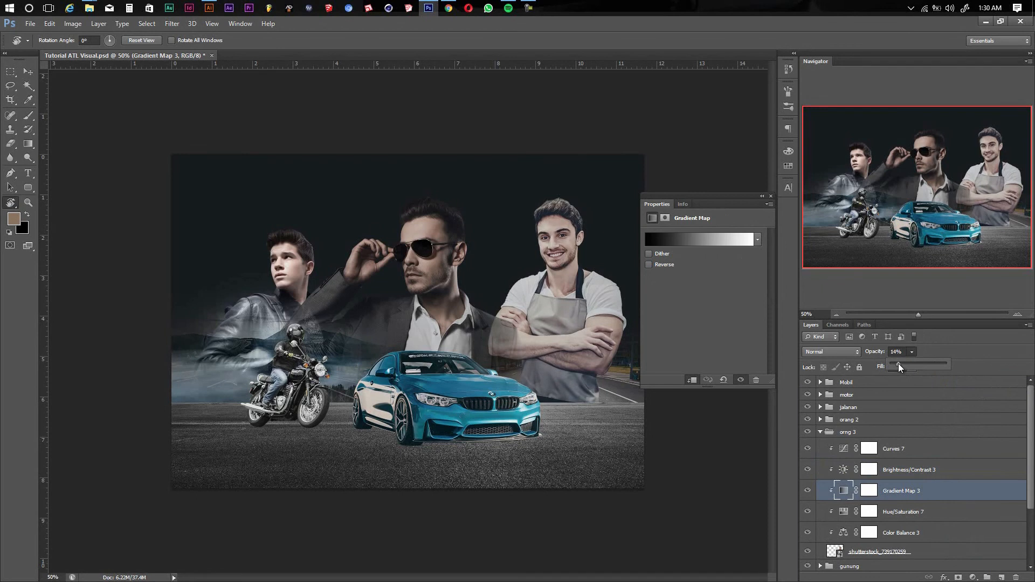
{"action": "left_click", "coordinate": [898, 453]}
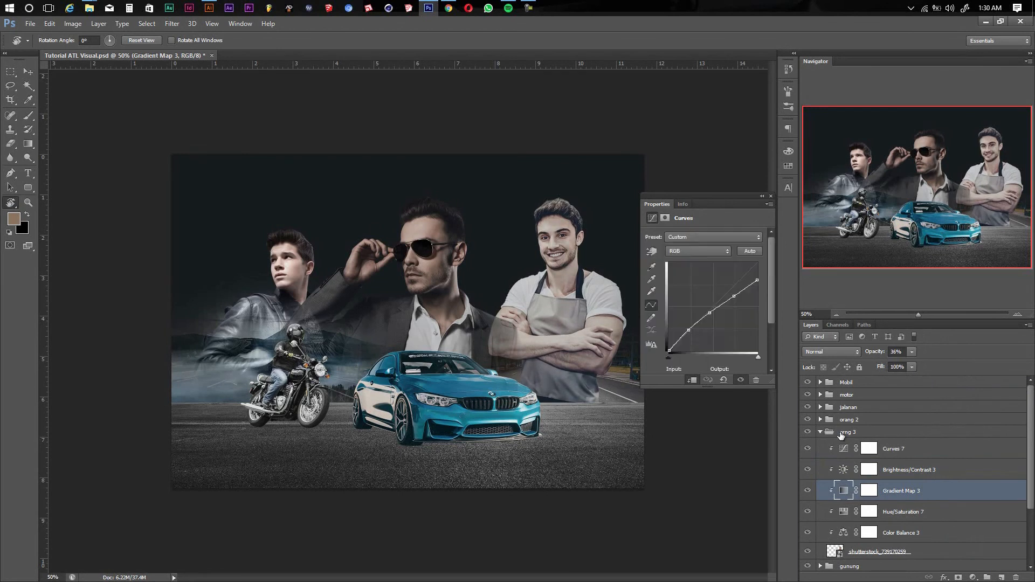
- Reset the canvas rotation and shift the collapsed orng 3 group slightly right and down
{"action": "left_click", "coordinate": [820, 432]}
{"action": "left_click_drag", "start_coordinate": [580, 307], "coordinate": [578, 332]}
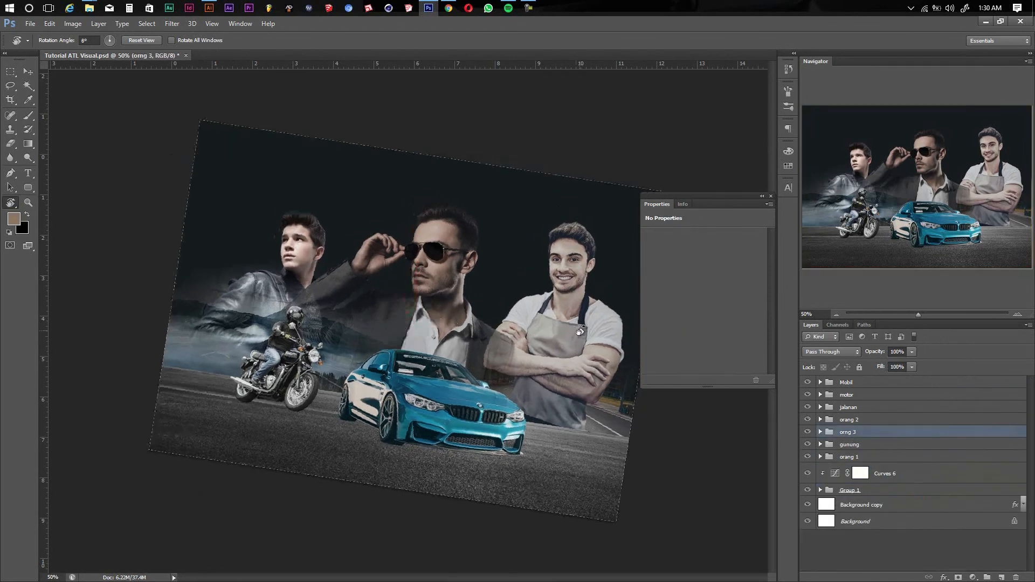
{"action": "left_click", "coordinate": [141, 40]}
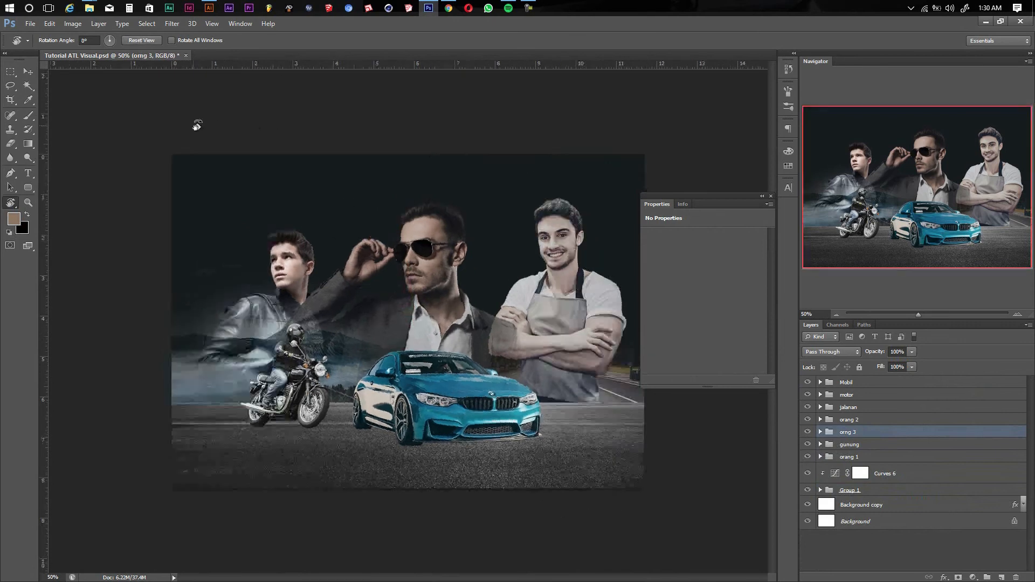
{"action": "key", "text": "v"}
{"action": "left_click_drag", "start_coordinate": [525, 274], "coordinate": [532, 278]}
- Add a layer mask to the third man's image and fade his lower body with a black-to-white gradient
{"action": "left_click", "coordinate": [820, 432]}
{"action": "left_click", "coordinate": [860, 551]}
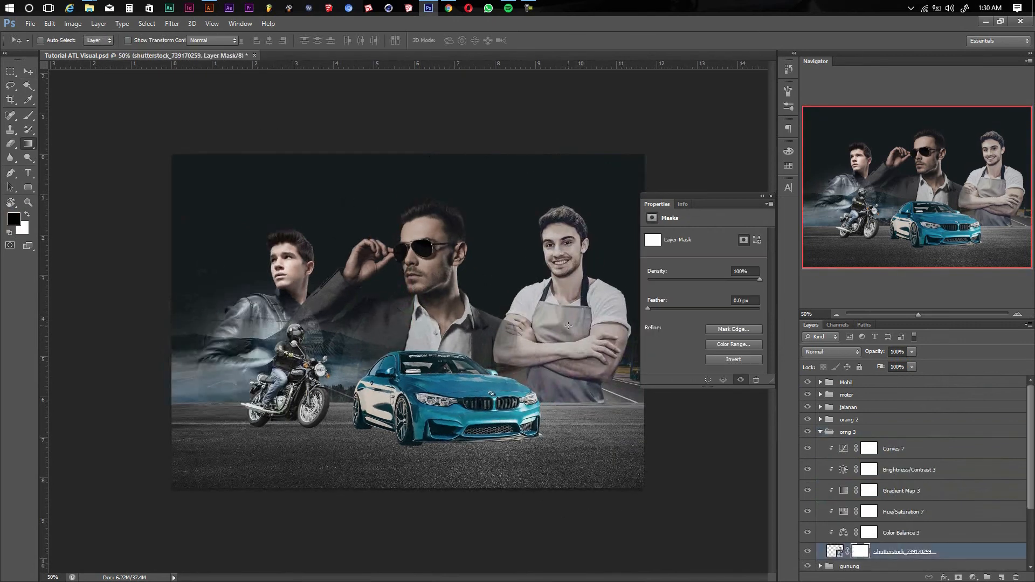
{"action": "mouse_move", "coordinate": [592, 322]}
{"action": "left_mouse_down"}
{"action": "mouse_move", "coordinate": [602, 331]}
{"action": "mouse_move", "coordinate": [590, 331]}
{"action": "left_mouse_up"}
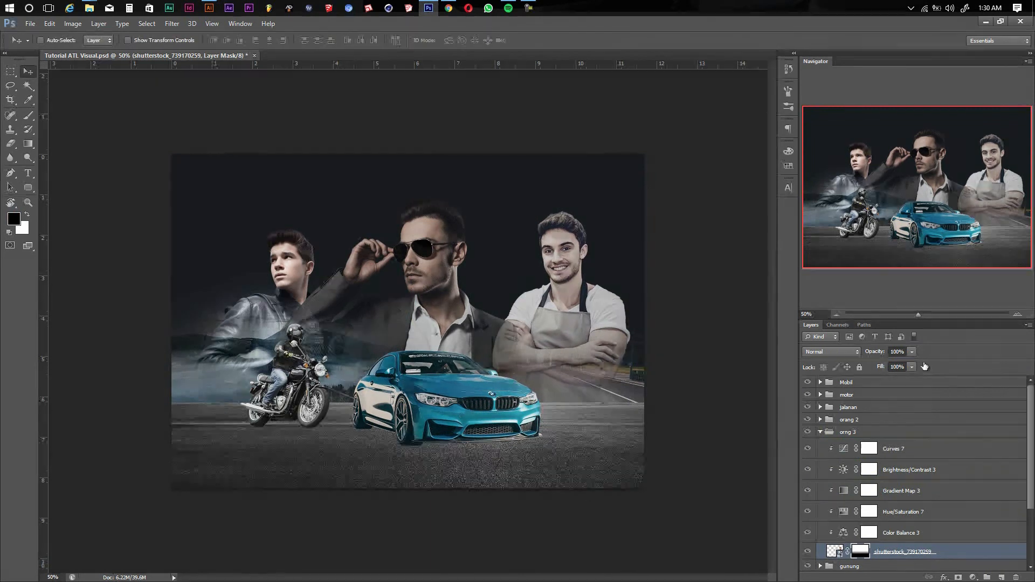
- Switch to Spotify, adjust the system volume, and minimise the player
{"action": "left_click", "coordinate": [507, 9]}
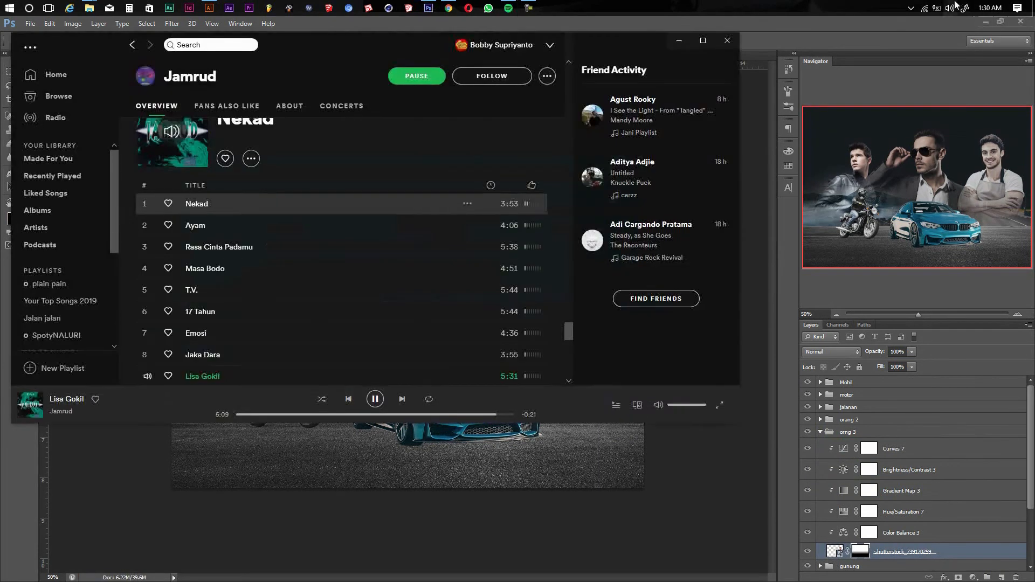
{"action": "left_click", "coordinate": [950, 8]}
{"action": "left_click", "coordinate": [919, 54]}
{"action": "left_click", "coordinate": [684, 40]}
- Add a clipped Photo Filter adjustment above Color Balance 3 with custom color #394954 and 22% density
{"action": "left_click", "coordinate": [901, 533]}
{"action": "left_click", "coordinate": [973, 577]}
{"action": "left_click", "coordinate": [960, 481]}
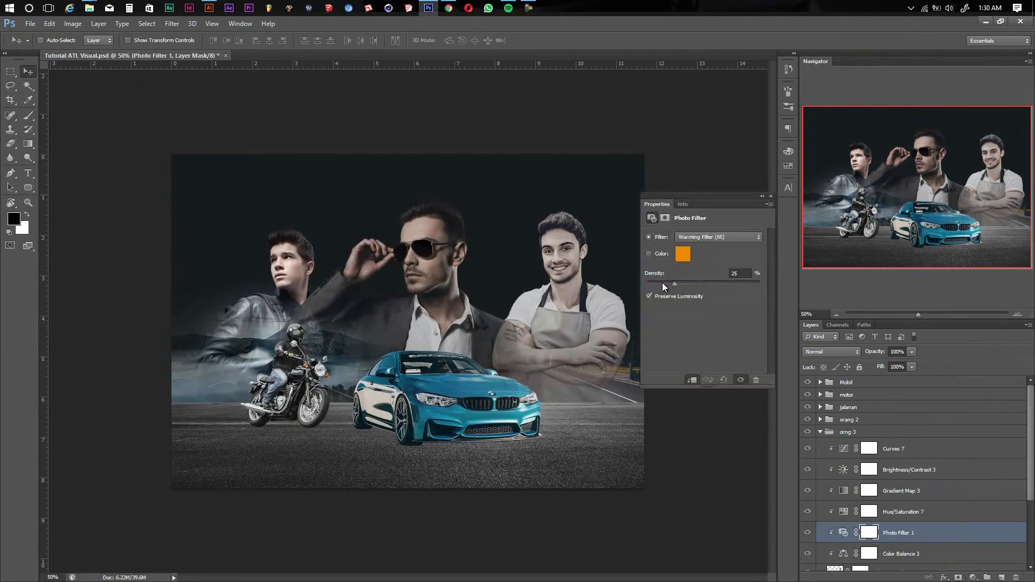
{"action": "left_click", "coordinate": [683, 253]}
{"action": "left_click", "coordinate": [707, 333]}
{"action": "left_click_drag", "start_coordinate": [674, 242], "coordinate": [761, 241]}
{"action": "left_click", "coordinate": [677, 332]}
{"action": "left_click", "coordinate": [688, 360]}
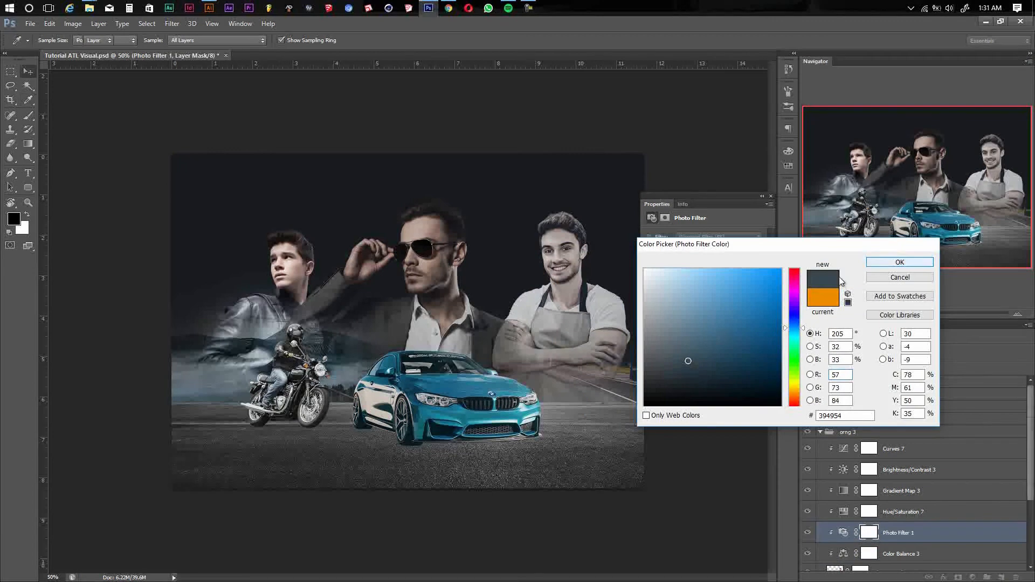
{"action": "left_click", "coordinate": [899, 262]}
{"action": "left_click_drag", "start_coordinate": [699, 283], "coordinate": [677, 281]}
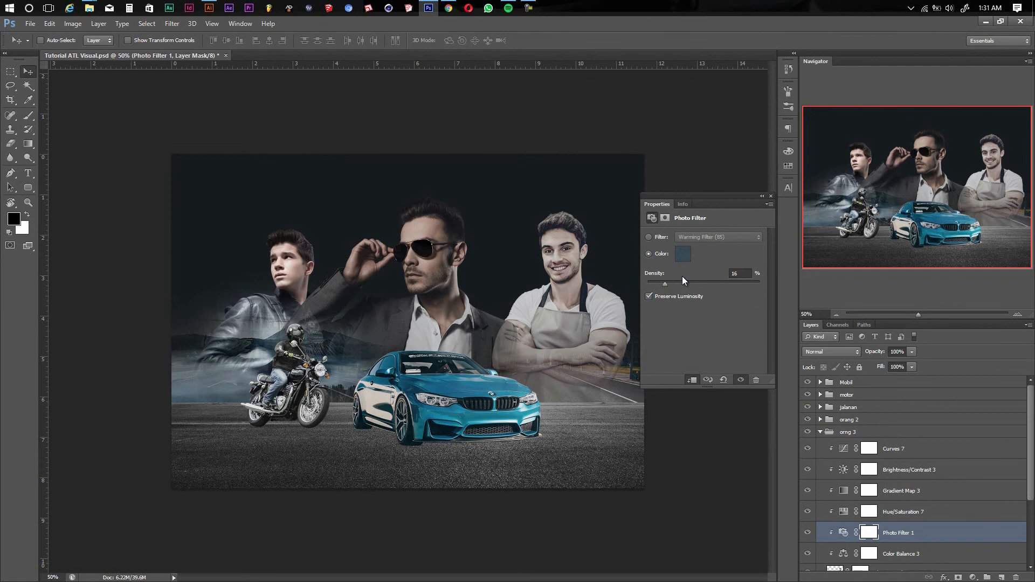
{"action": "left_click", "coordinate": [672, 283]}
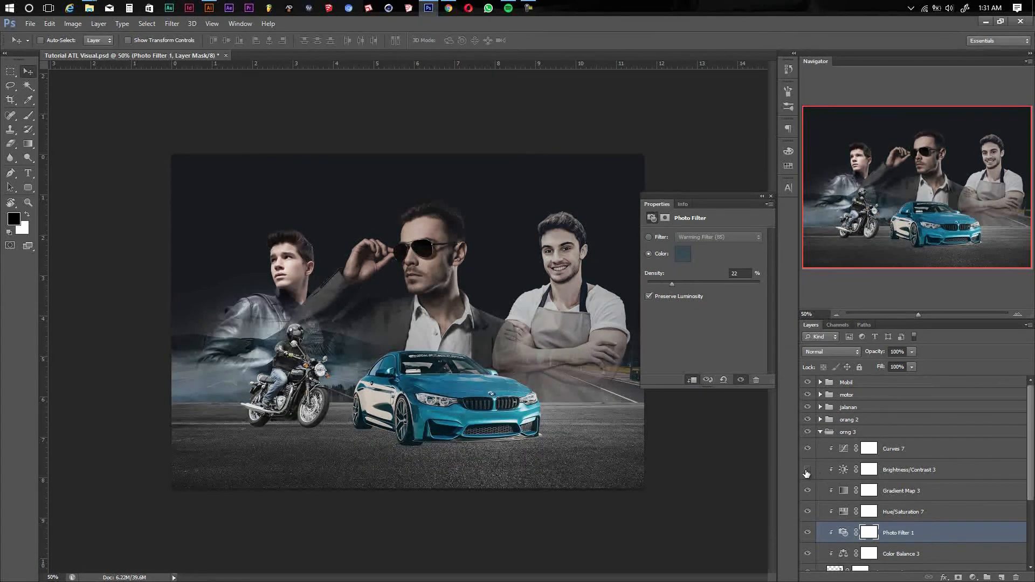
- Replace Brightness/Contrast 3 with a clipped Selective Color adjustment, setting Reds to cyan -21, magenta -4 and yellow +22
{"action": "left_click_drag", "start_coordinate": [1030, 434], "coordinate": [1030, 461]}
{"action": "left_click_drag", "start_coordinate": [808, 467], "coordinate": [808, 424]}
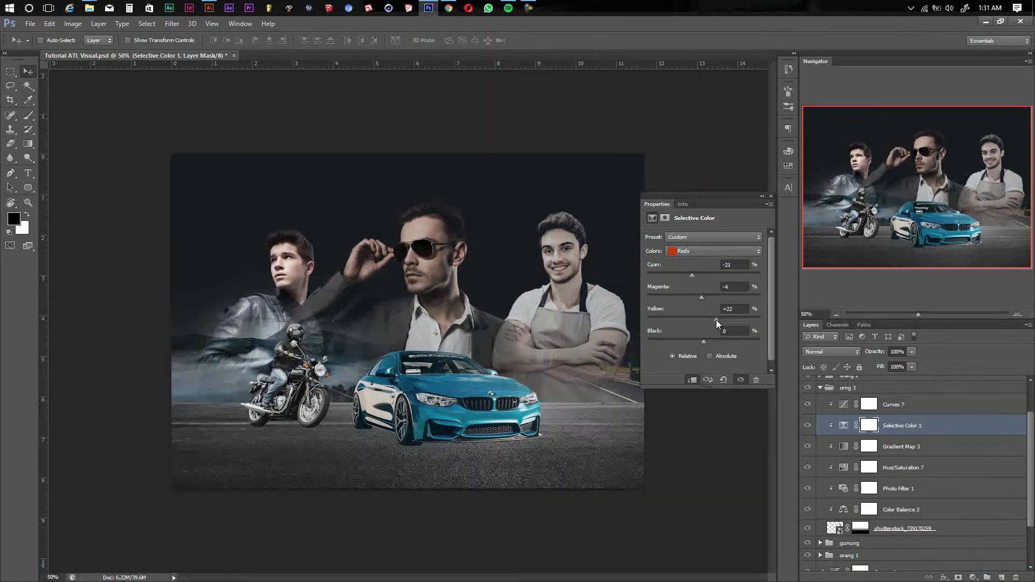
{"action": "left_click", "coordinate": [693, 272]}
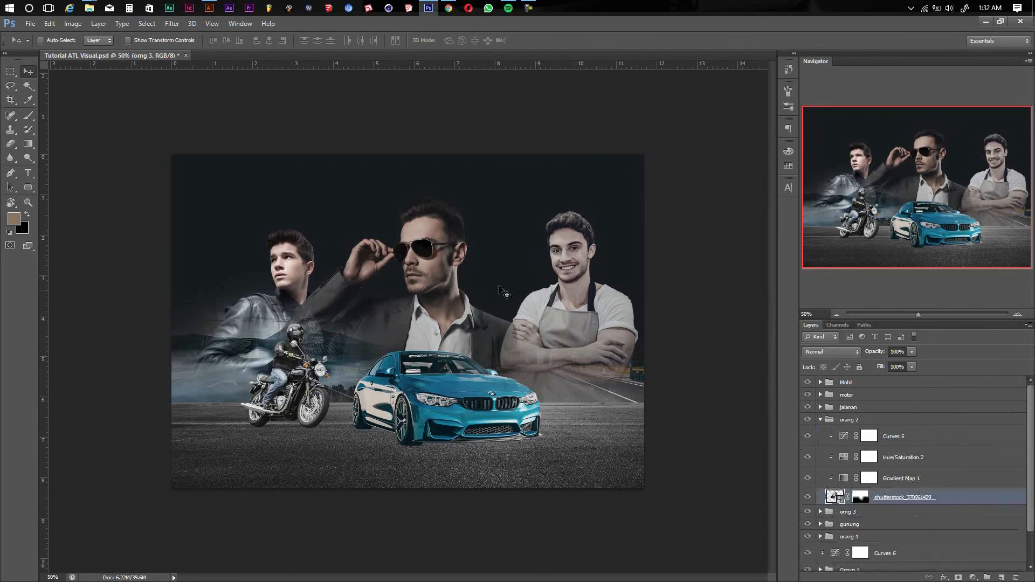
- Hide the Hue/Saturation 7 and Gradient Map 3 adjustments in the orng 3 group
{"action": "left_click", "coordinate": [973, 577]}
{"action": "left_click", "coordinate": [954, 565]}
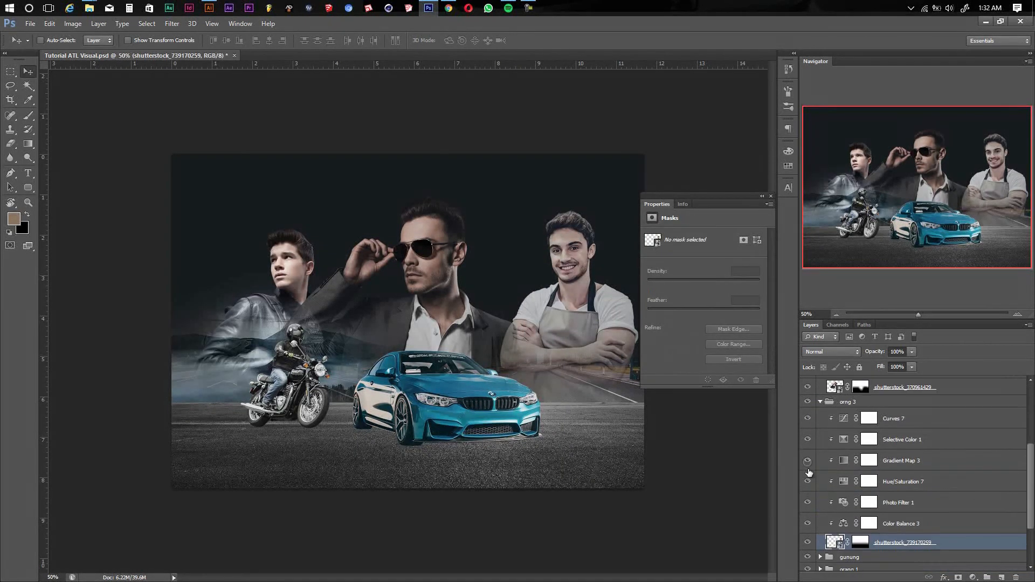
{"action": "left_click_drag", "start_coordinate": [807, 482], "coordinate": [807, 462]}
{"action": "left_click", "coordinate": [898, 465]}
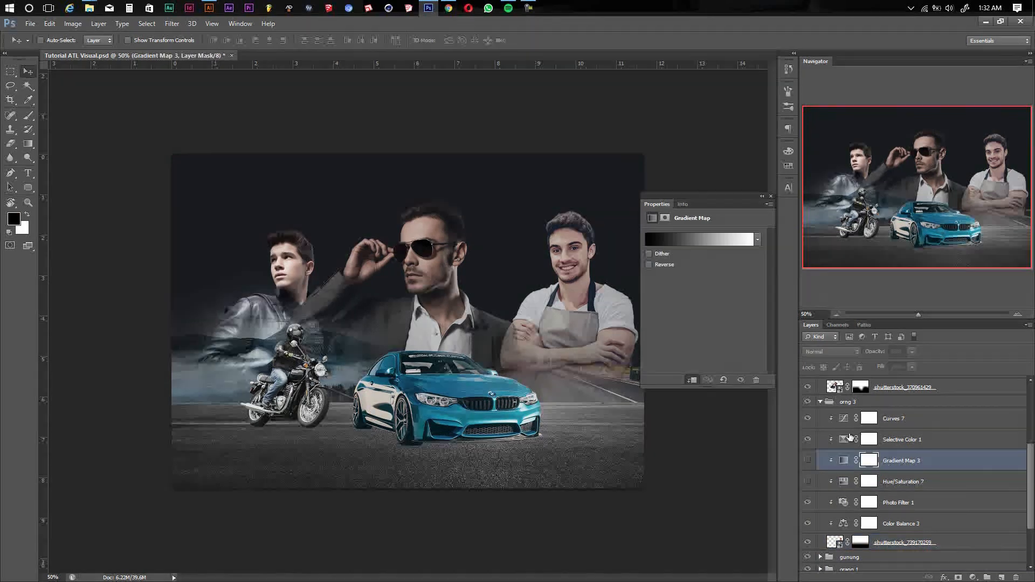
- Add a clipped empty layer above Gradient Map 3 and sample a dark color near the third man's hair for painting
{"action": "left_click", "coordinate": [1003, 578]}
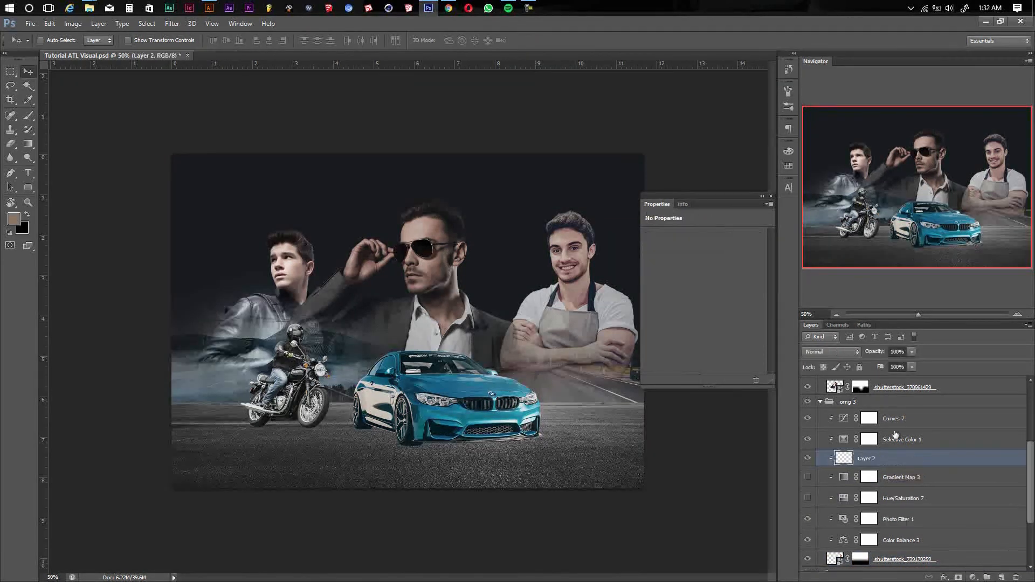
{"action": "key", "text": "i"}
{"action": "left_click", "coordinate": [561, 220]}
{"action": "key", "text": "b"}
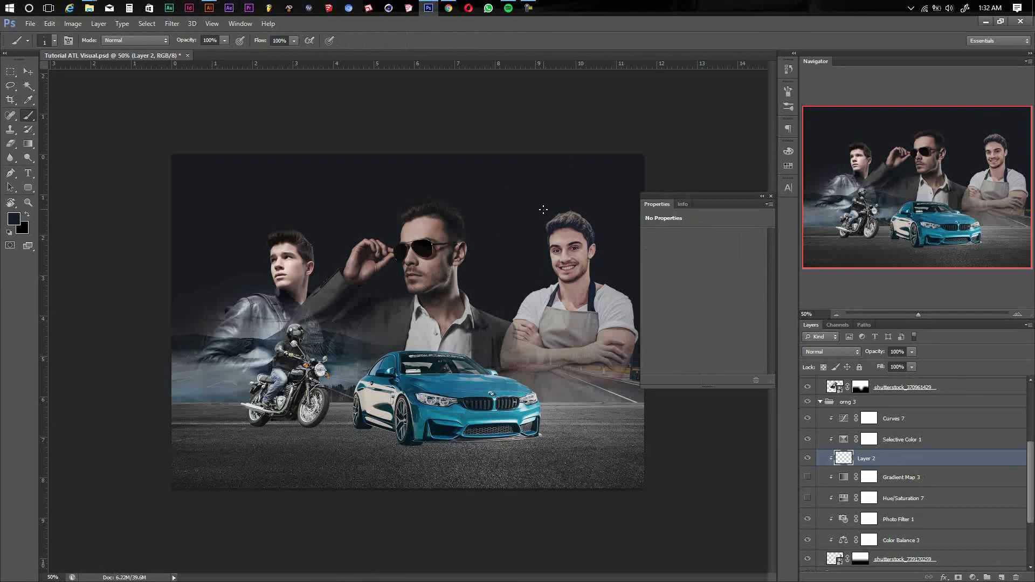
- Set the brush size to 150 px for the hair retouch and move the paint layer above Curves 7
{"action": "right_click", "coordinate": [549, 210]}
{"action": "double_click", "coordinate": [566, 286]}
{"action": "key", "text": "bracketright"}
{"action": "key", "text": "bracketright"}
{"action": "key", "text": "bracketright"}
{"action": "left_click_drag", "start_coordinate": [883, 464], "coordinate": [878, 411]}
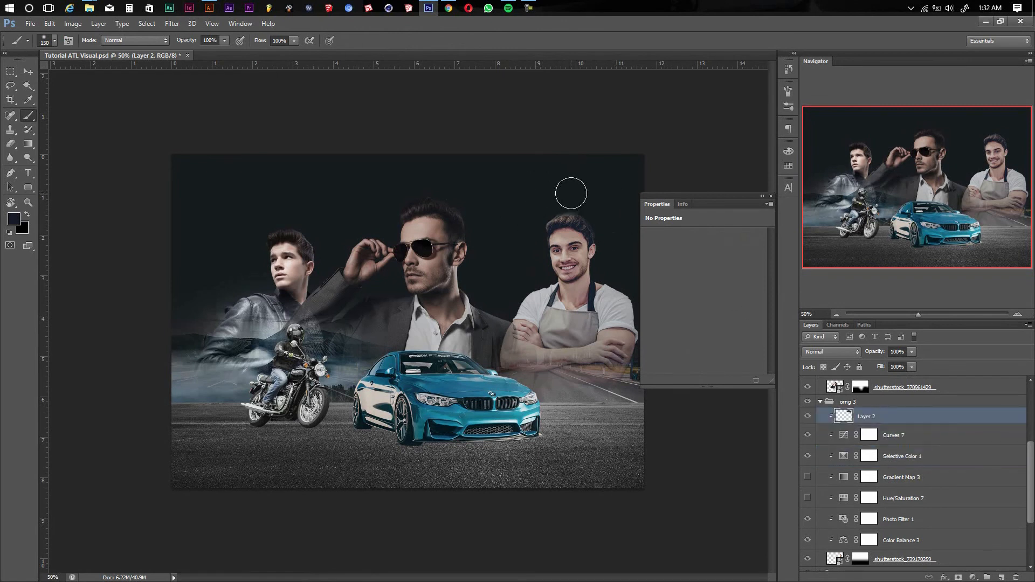
- Darken the third man's hair on the paint layer using a black brush, and save the document
{"action": "key", "text": "i"}
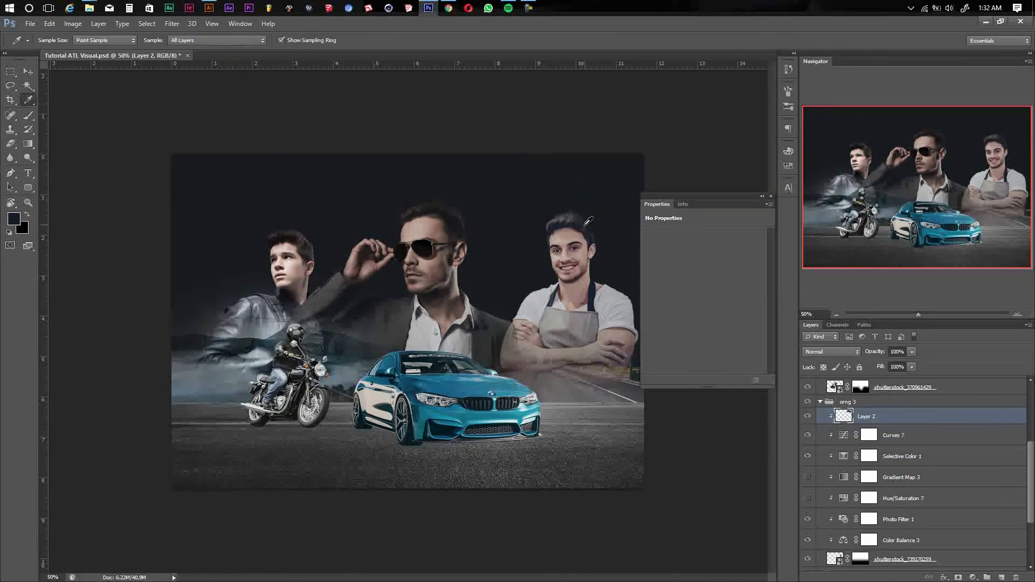
{"action": "left_click", "coordinate": [596, 291]}
{"action": "left_click", "coordinate": [588, 216]}
{"action": "key", "text": "v"}
{"action": "key", "text": "b"}
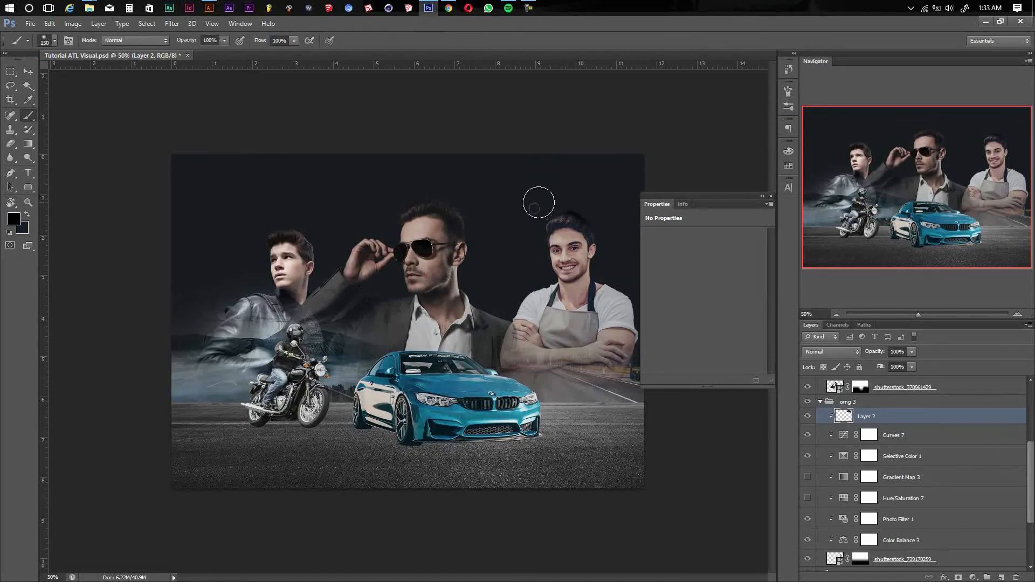
{"action": "key", "text": "v"}
{"action": "left_click_drag", "start_coordinate": [599, 209], "coordinate": [599, 206]}
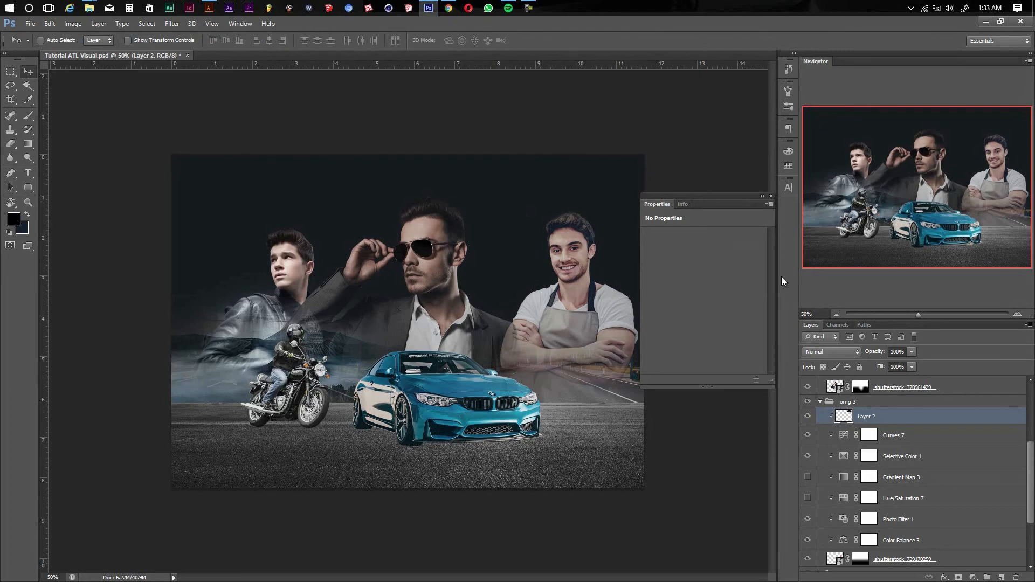
{"action": "key", "text": "ctrl+s"}
- Shift the orng 3 group slightly left and place the gunung group above the orang 2 group
{"action": "left_click", "coordinate": [820, 402]}
{"action": "left_click", "coordinate": [851, 404]}
{"action": "left_click_drag", "start_coordinate": [582, 290], "coordinate": [564, 291]}
{"action": "scroll", "coordinate": [825, 405], "scroll_direction": "up", "scroll_amount": 2}
{"action": "left_click", "coordinate": [821, 404]}
{"action": "left_click", "coordinate": [850, 406]}
{"action": "left_click", "coordinate": [562, 300], "text": "ctrl"}
{"action": "left_click", "coordinate": [820, 404]}
- Add a clipped Selective Color adjustment directly above the middle man's image in orang 2 and strongly reduce its cyan
{"action": "left_click", "coordinate": [847, 432]}
{"action": "left_click", "coordinate": [820, 457]}
{"action": "left_click", "coordinate": [899, 519]}
{"action": "left_click", "coordinate": [973, 577]}
{"action": "left_click", "coordinate": [960, 568]}
{"action": "left_click", "coordinate": [696, 251]}
{"action": "left_click", "coordinate": [688, 261]}
{"action": "left_click_drag", "start_coordinate": [704, 275], "coordinate": [650, 274]}
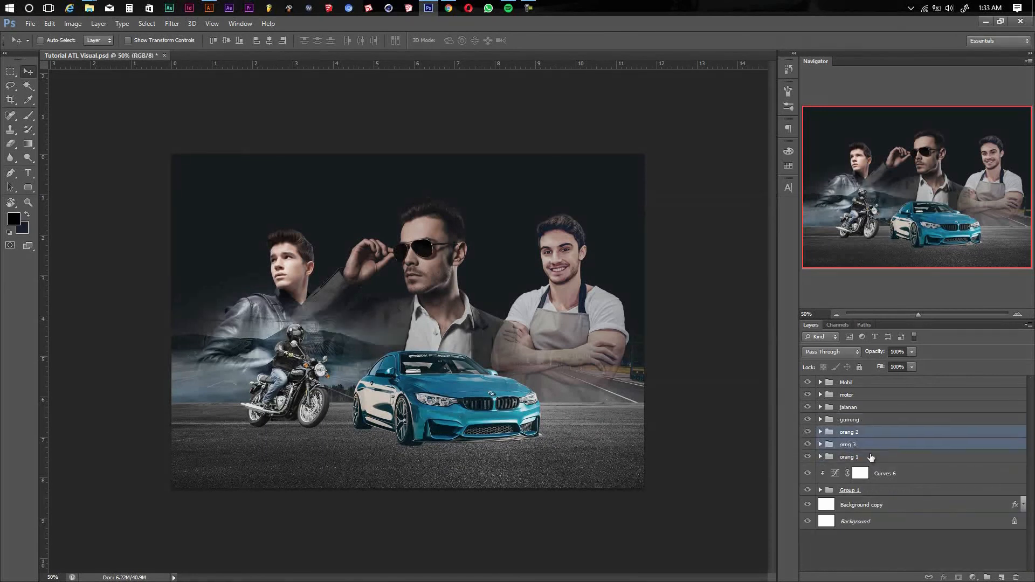
- Raise the middle man slightly, and scale the third man's group down and nudge it upward
{"action": "left_click", "coordinate": [863, 456]}
{"action": "left_click_drag", "start_coordinate": [427, 235], "coordinate": [424, 224]}
{"action": "left_click", "coordinate": [564, 286], "text": "ctrl"}
{"action": "left_click", "coordinate": [820, 406]}
{"action": "left_click", "coordinate": [850, 486]}
{"action": "key", "text": "ctrl+t"}
{"action": "left_click_drag", "start_coordinate": [644, 152], "coordinate": [626, 166]}
{"action": "key", "text": "Return"}
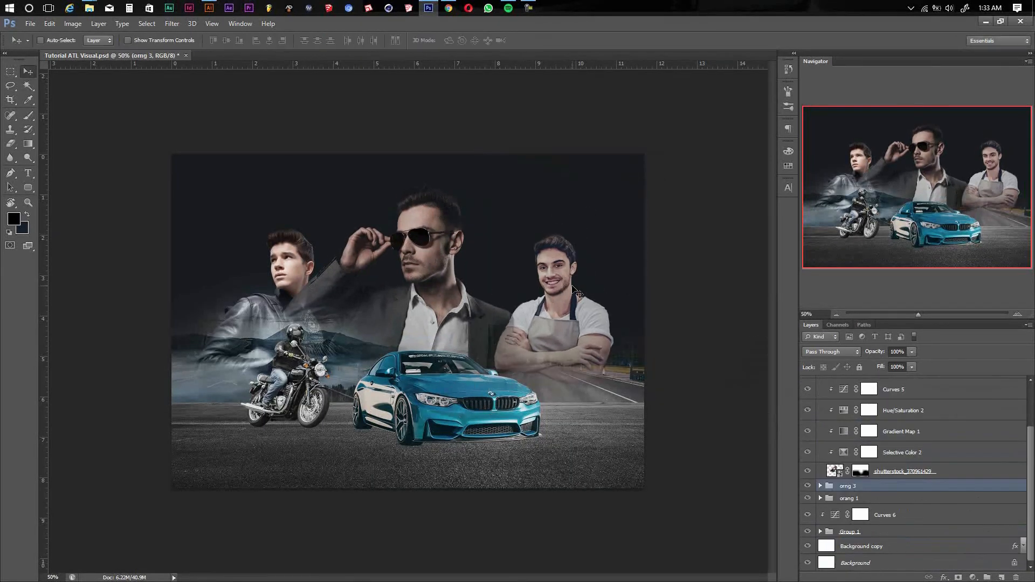
{"action": "left_click_drag", "start_coordinate": [575, 282], "coordinate": [573, 273]}
- Place the gray Xpander car image as the topmost layer and collapse the orang 2 group
{"action": "left_click", "coordinate": [90, 8]}
{"action": "left_click", "coordinate": [342, 50]}
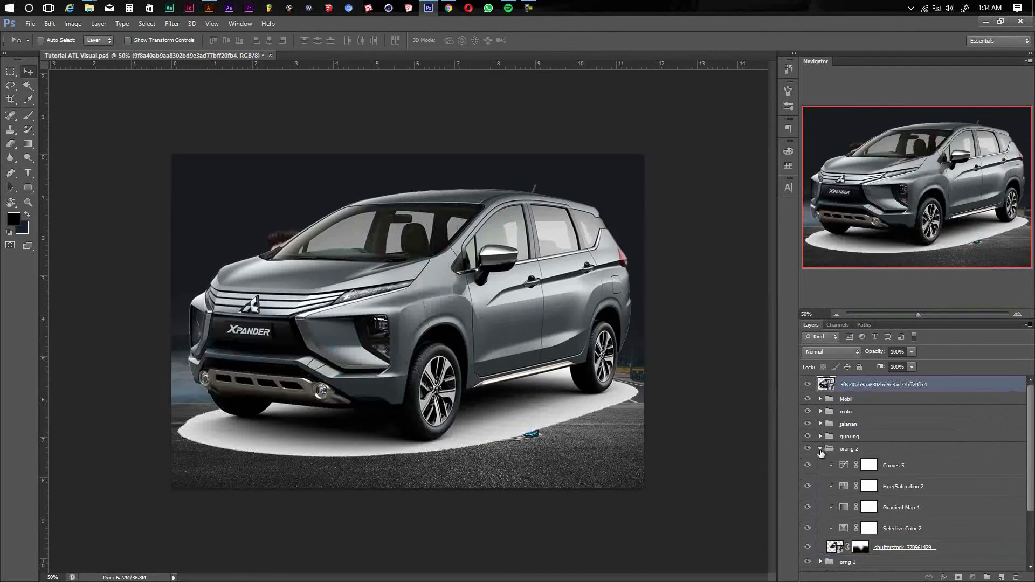
{"action": "left_click", "coordinate": [821, 450]}
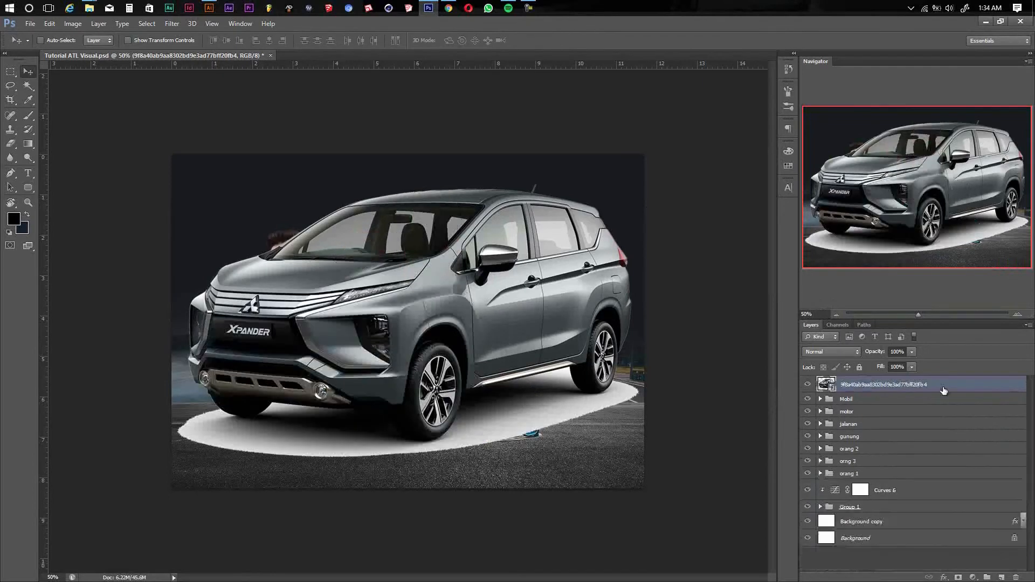
- Convert the Xpander layer to a smart object and open its contents for editing at 100% zoom
{"action": "right_click", "coordinate": [946, 390]}
{"action": "left_click", "coordinate": [863, 212]}
{"action": "double_click", "coordinate": [828, 384]}
{"action": "left_click", "coordinate": [501, 241]}
{"action": "key", "text": "ctrl+plus"}
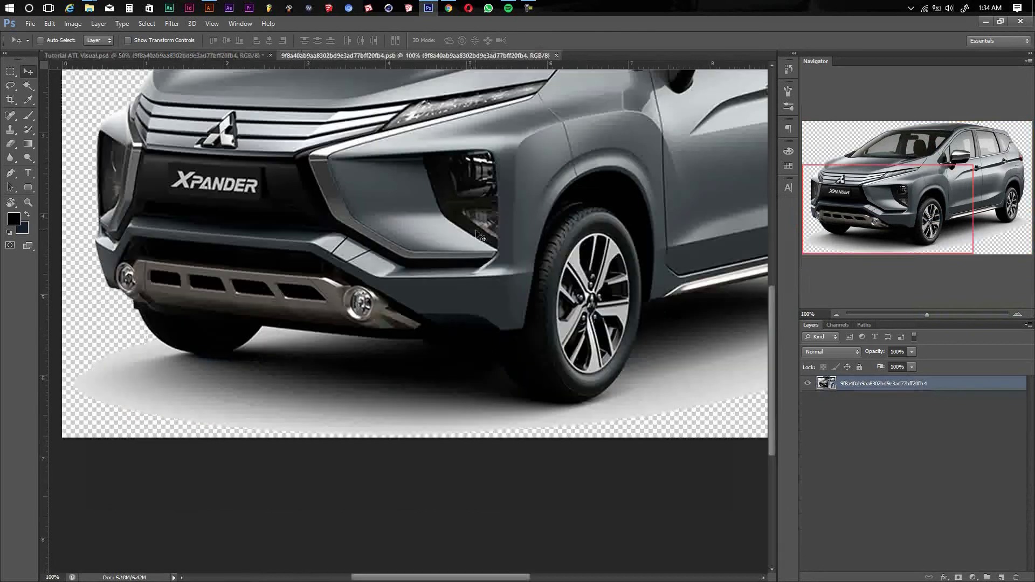
- Trace a Pen path along the underside of the Xpander's front bumper and around both front tires
{"action": "key", "text": "p"}
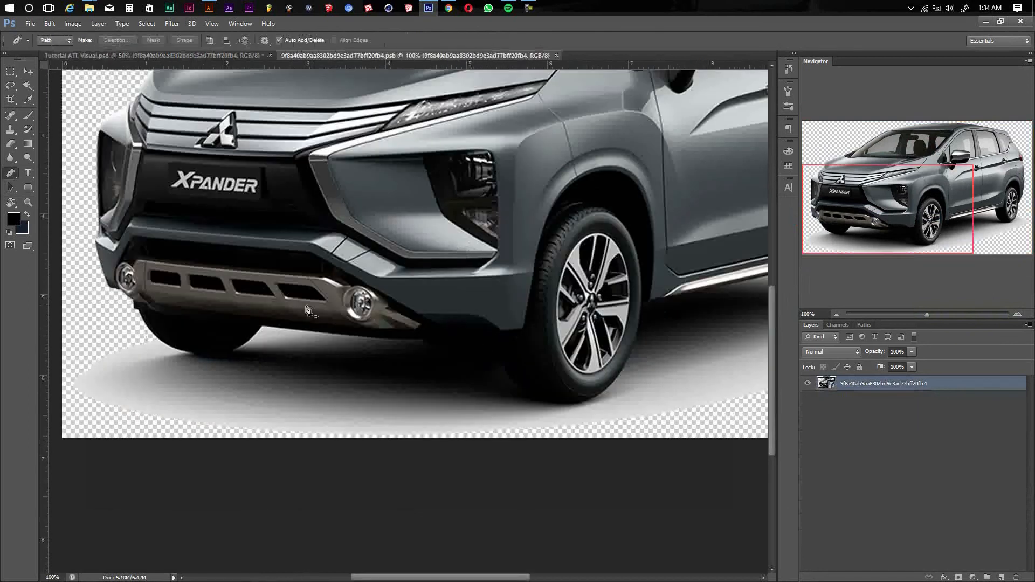
{"action": "left_click", "coordinate": [155, 335]}
{"action": "key", "text": "XF86AudioLowerVolume"}
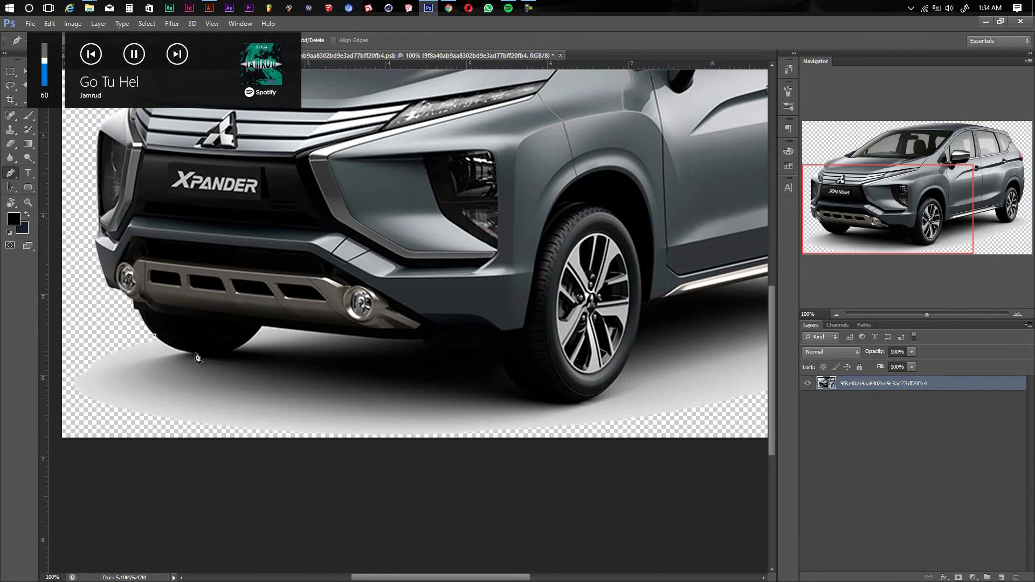
{"action": "left_click_drag", "start_coordinate": [201, 354], "coordinate": [270, 318]}
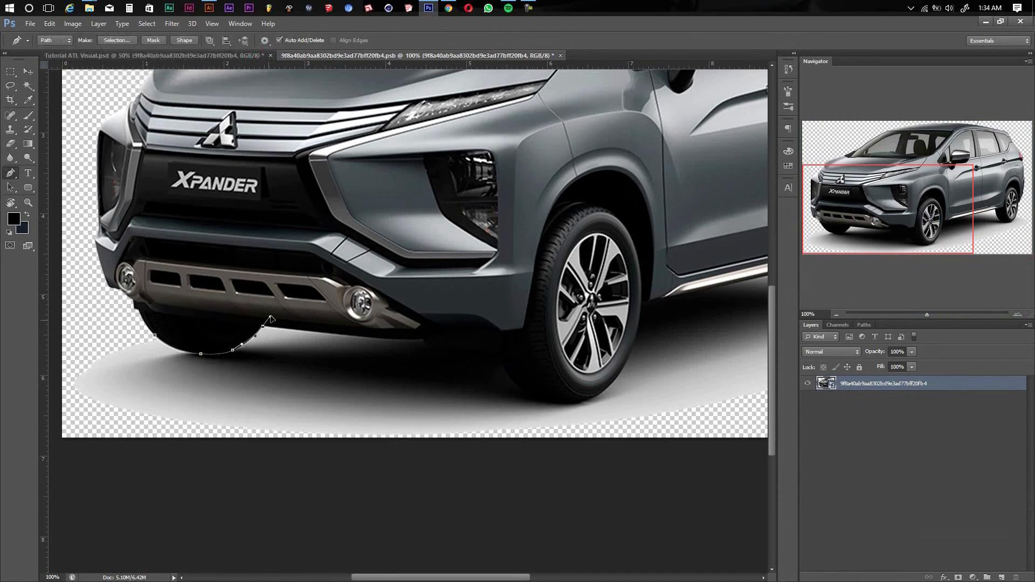
{"action": "left_click_drag", "start_coordinate": [420, 339], "coordinate": [440, 345]}
{"action": "left_click", "coordinate": [495, 351]}
{"action": "left_click_drag", "start_coordinate": [501, 356], "coordinate": [504, 362]}
{"action": "left_click_drag", "start_coordinate": [535, 398], "coordinate": [460, 414]}
{"action": "left_click_drag", "start_coordinate": [487, 376], "coordinate": [491, 359]}
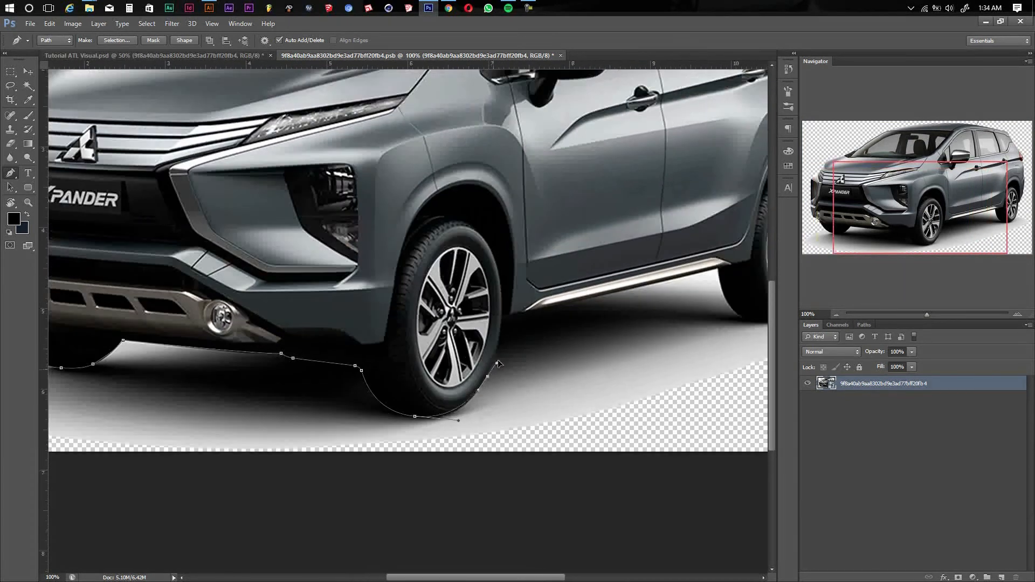
- Continue the path along the side sill and rear tire, then close it around the floor shadow outside the canvas
{"action": "left_click_drag", "start_coordinate": [502, 313], "coordinate": [504, 300]}
{"action": "left_click", "coordinate": [504, 314]}
{"action": "left_click", "coordinate": [509, 314]}
{"action": "left_click", "coordinate": [521, 311]}
{"action": "left_click", "coordinate": [529, 311]}
{"action": "left_click_drag", "start_coordinate": [753, 325], "coordinate": [578, 332]}
{"action": "left_click", "coordinate": [494, 298]}
{"action": "left_click", "coordinate": [640, 326]}
{"action": "left_click", "coordinate": [661, 507]}
{"action": "left_click", "coordinate": [168, 473]}
{"action": "left_click", "coordinate": [238, 379]}
{"action": "left_click", "coordinate": [228, 240]}
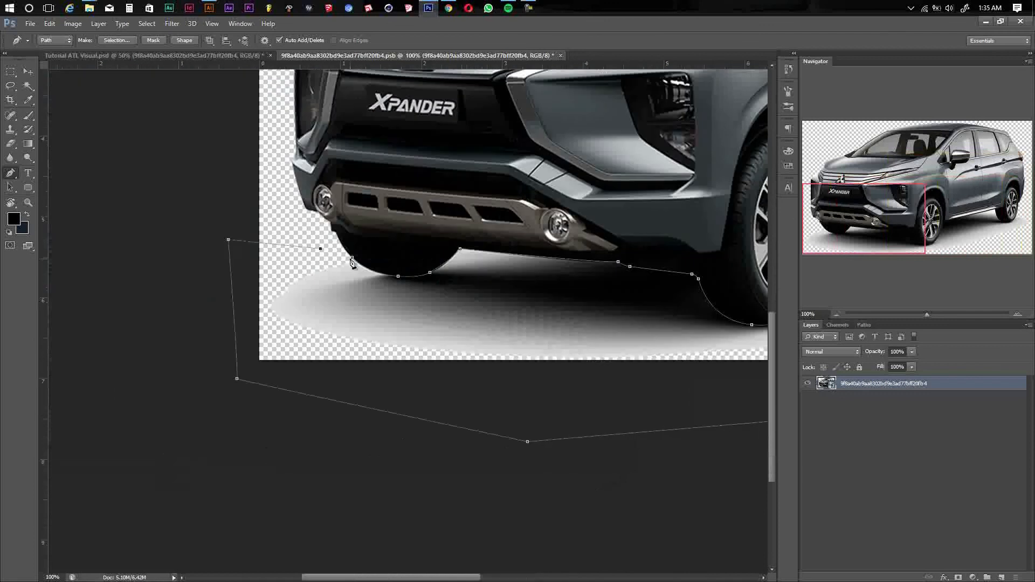
{"action": "left_click", "coordinate": [349, 257]}
- Turn the path into an inverted selection, copy the car without its floor to a new layer, and check the cutout
{"action": "key", "text": "ctrl+Return"}
{"action": "key", "text": "ctrl+shift+i"}
{"action": "key", "text": "ctrl+j"}
{"action": "key", "text": "v"}
{"action": "left_click", "coordinate": [807, 398]}
{"action": "left_click", "coordinate": [807, 398]}
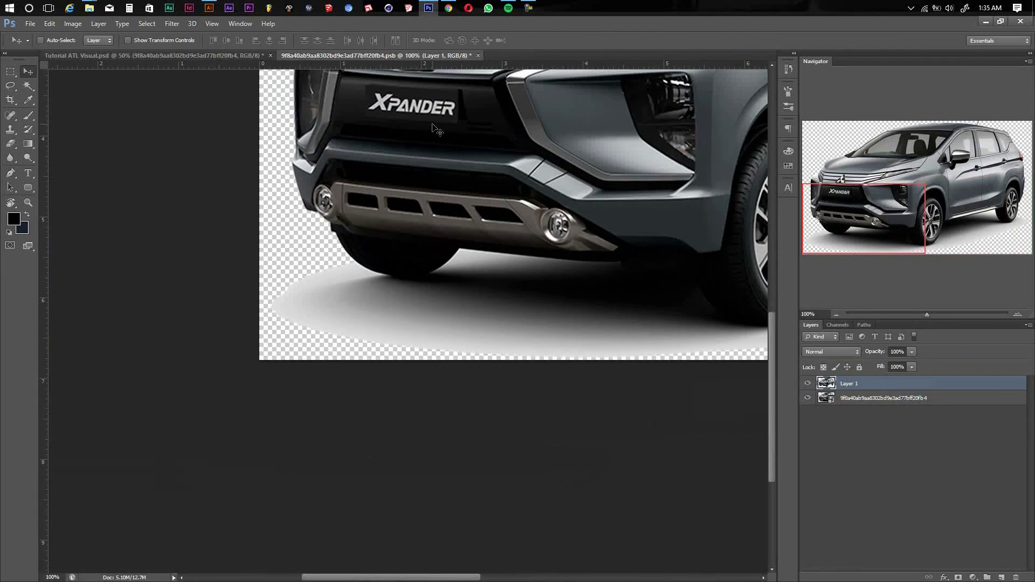
- Return to the main composite, duplicate the Xpander smart object, and rasterize one copy
{"action": "key", "text": "ctrl+Tab"}
{"action": "key", "text": "ctrl+j"}
{"action": "right_click", "coordinate": [869, 400]}
{"action": "left_click", "coordinate": [765, 282]}
- Save and close the Xpander smart object with its original floor image hidden
{"action": "left_click", "coordinate": [458, 56]}
{"action": "key", "text": "ctrl+s"}
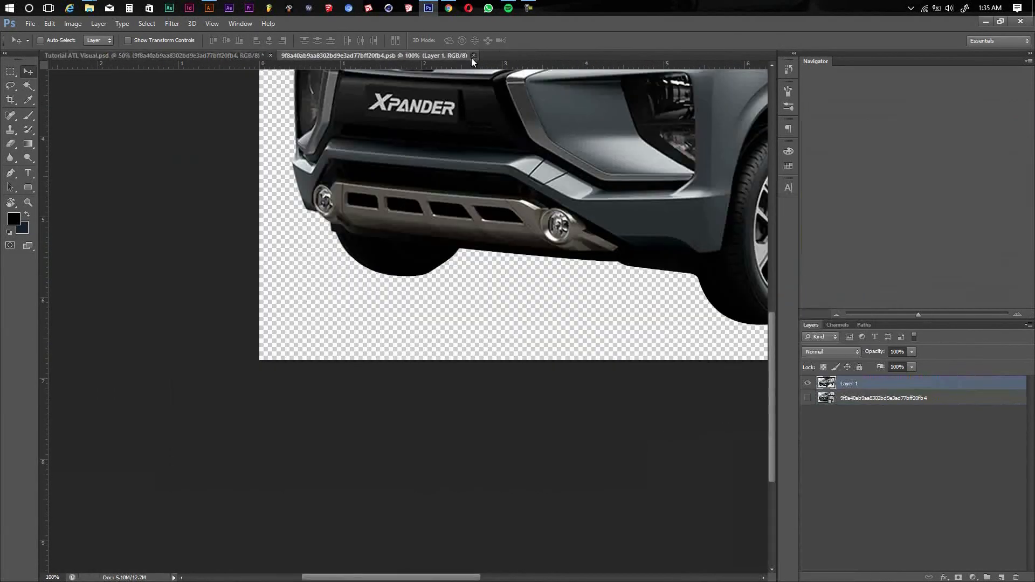
{"action": "left_click", "coordinate": [473, 56]}
- Change the blend mode in the composite and convert the rasterized Xpander copy to a smart object
{"action": "left_click", "coordinate": [831, 352]}
{"action": "left_click", "coordinate": [811, 74]}
{"action": "right_click", "coordinate": [940, 400]}
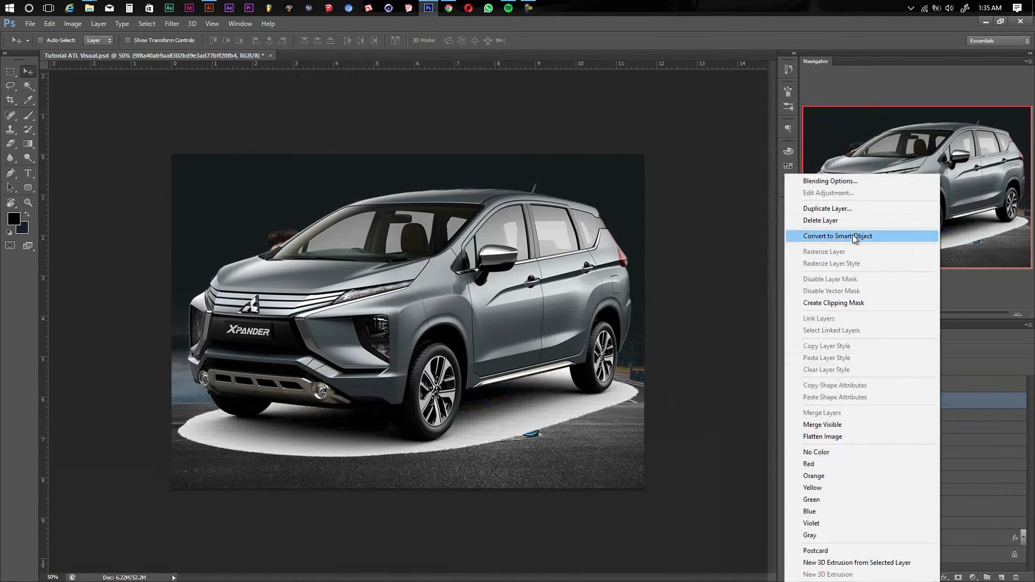
{"action": "left_click", "coordinate": [855, 237]}
- Group the two Xpander layers, scale the group down, flip it horizontally, and place it beside the blue car
{"action": "left_click", "coordinate": [850, 385], "text": "shift"}
{"action": "key", "text": "ctrl+g"}
{"action": "key", "text": "ctrl+t"}
{"action": "left_click_drag", "start_coordinate": [645, 188], "coordinate": [480, 280]}
{"action": "right_click", "coordinate": [456, 319]}
{"action": "left_click", "coordinate": [491, 480]}
{"action": "left_click_drag", "start_coordinate": [412, 326], "coordinate": [618, 407]}
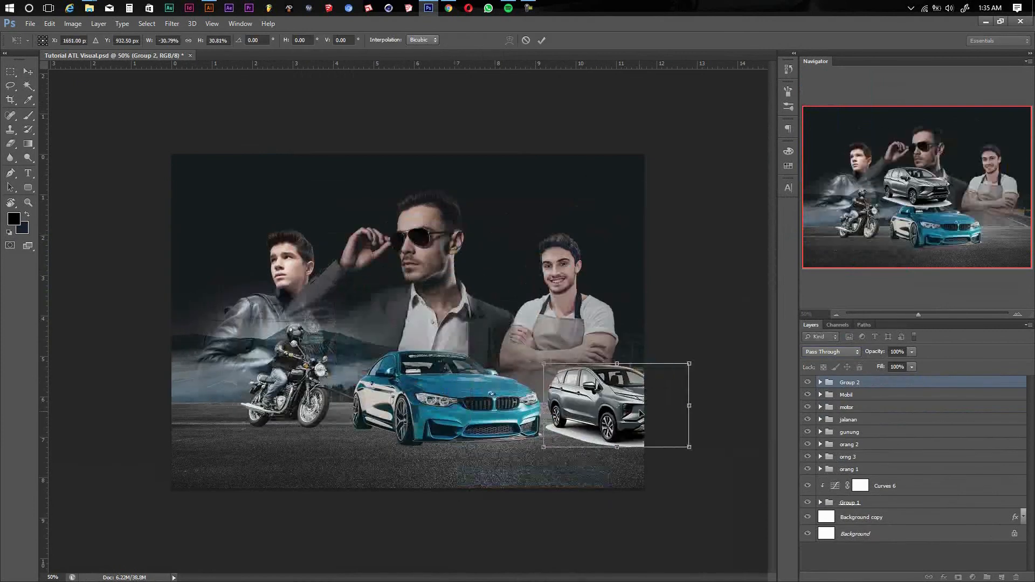
- Shrink the Xpander further, fit it between the blue car and the canvas edge, and move its group below the motor group
{"action": "left_click_drag", "start_coordinate": [688, 363], "coordinate": [655, 383]}
{"action": "left_click_drag", "start_coordinate": [609, 414], "coordinate": [592, 391]}
{"action": "key", "text": "Return"}
{"action": "left_click_drag", "start_coordinate": [852, 383], "coordinate": [849, 412]}
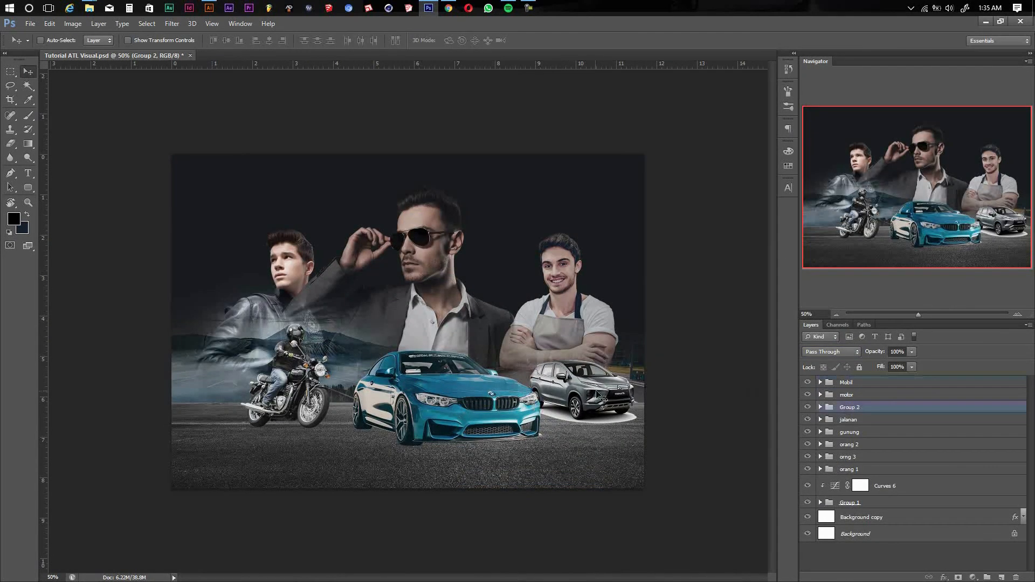
- Shift the motorcycle, the blue car and the Xpander to the left to rebalance the foreground
{"action": "left_click", "coordinate": [282, 381], "text": "ctrl"}
{"action": "left_click_drag", "start_coordinate": [297, 380], "coordinate": [264, 379]}
{"action": "left_click_drag", "start_coordinate": [448, 396], "coordinate": [418, 397]}
{"action": "left_click_drag", "start_coordinate": [617, 395], "coordinate": [588, 387]}
{"action": "key", "text": "ctrl+z"}
{"action": "left_click", "coordinate": [820, 453]}
{"action": "left_click", "coordinate": [820, 382]}
{"action": "left_click", "coordinate": [820, 407]}
{"action": "left_click_drag", "start_coordinate": [448, 396], "coordinate": [439, 396]}
{"action": "left_click", "coordinate": [564, 387], "text": "ctrl"}
- Try different blend modes on the lower Xpander layer to blend its white floor into the road
{"action": "left_click", "coordinate": [863, 438]}
{"action": "left_click", "coordinate": [836, 352]}
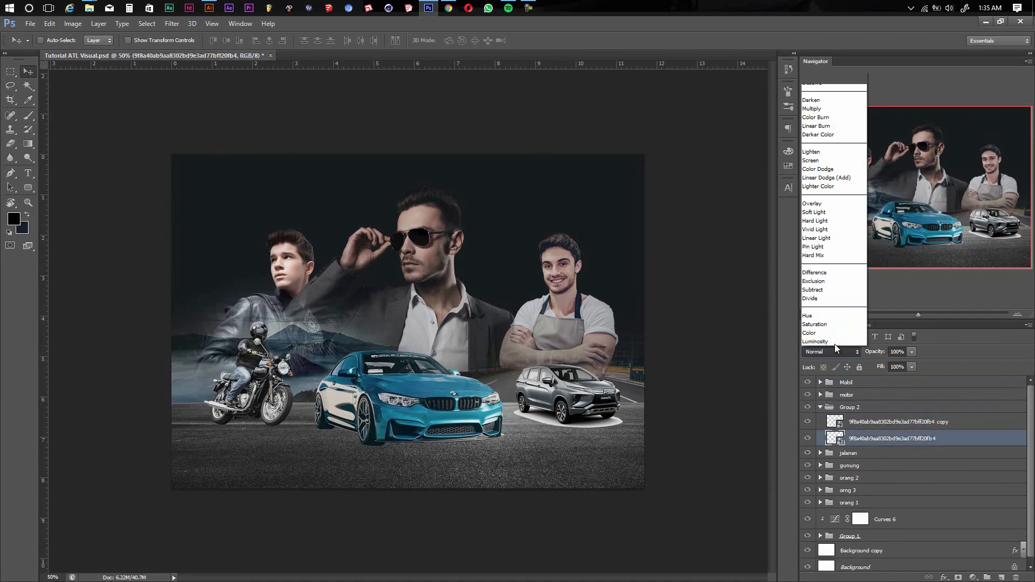
{"action": "left_click", "coordinate": [831, 113]}
{"action": "left_click", "coordinate": [835, 351]}
{"action": "left_click", "coordinate": [822, 134]}
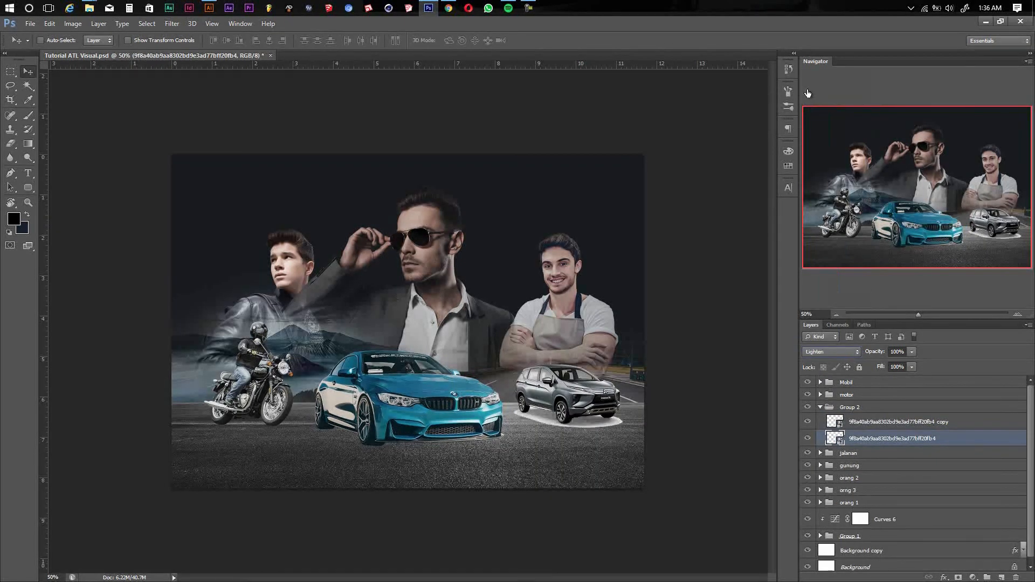
- Collapse the Xpander group and rename it as mobil 2
{"action": "left_click", "coordinate": [819, 408]}
{"action": "double_click", "coordinate": [849, 407]}
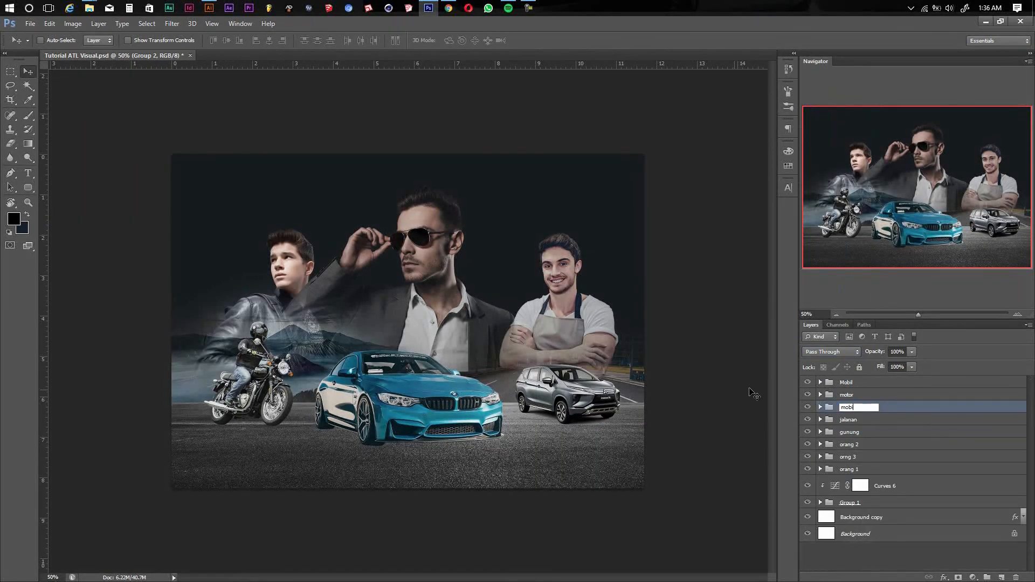
{"action": "type", "text": "mobi l2"}
{"action": "key", "text": "Return"}
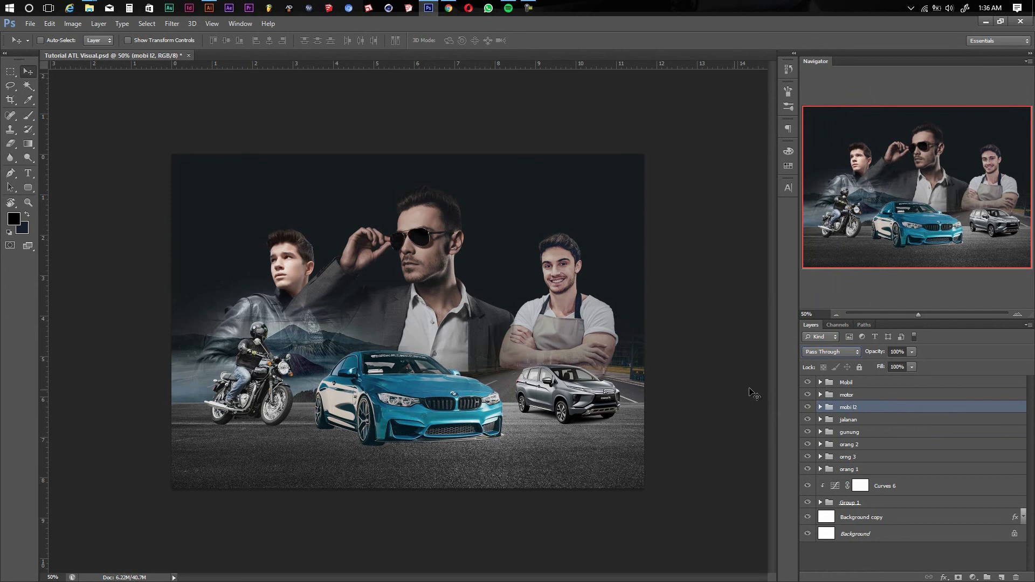
{"action": "double_click", "coordinate": [850, 408]}
{"action": "type", "text": "mobil 2"}
{"action": "key", "text": "Return"}
- Move the blue car slightly to the right, closer to the Xpander
{"action": "left_click", "coordinate": [861, 419]}
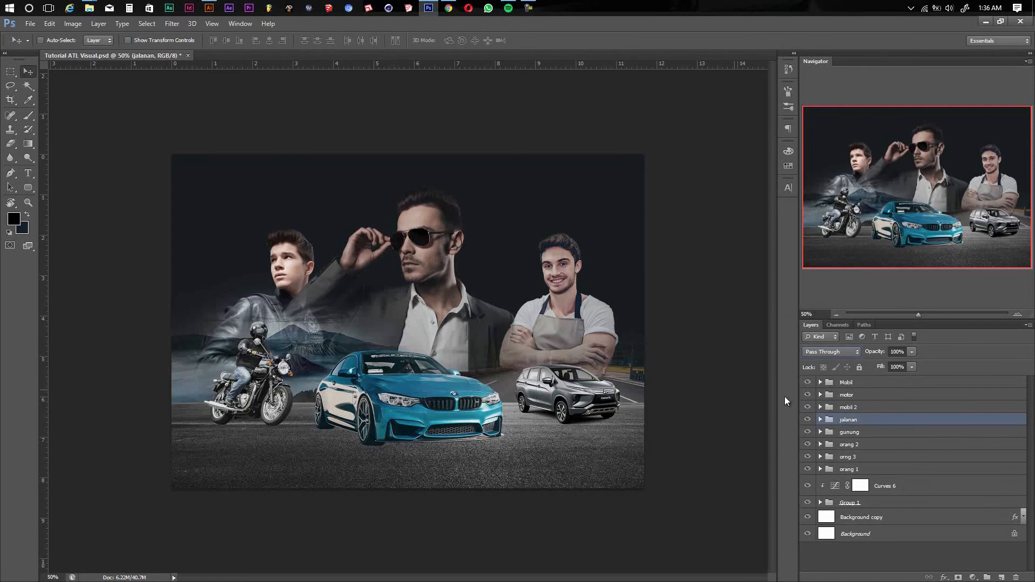
{"action": "left_click", "coordinate": [418, 405], "text": "ctrl"}
{"action": "left_click_drag", "start_coordinate": [419, 404], "coordinate": [435, 407]}
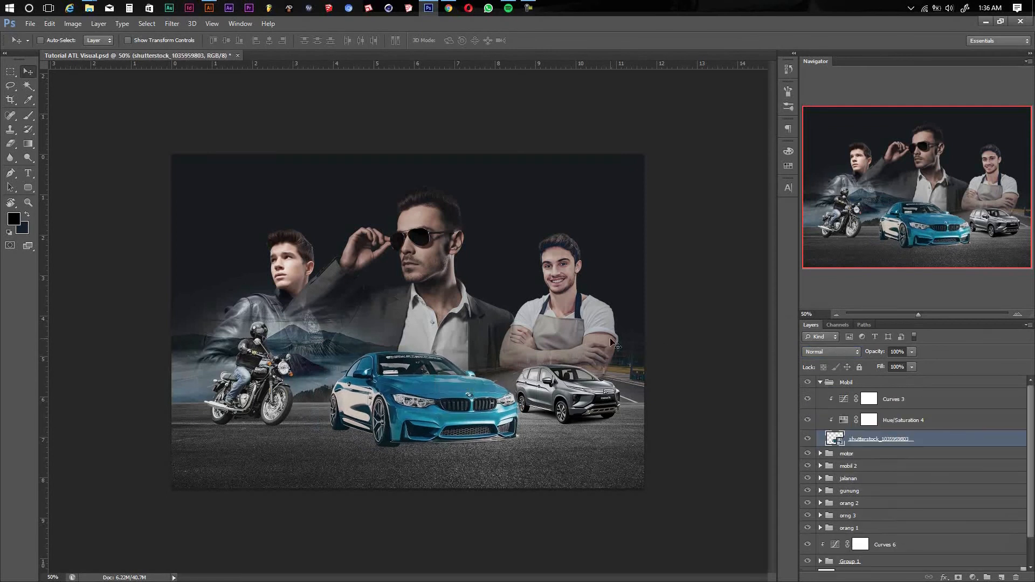
- Combine the three men's groups, orang 2, orng 3 and orang 1, into one group named talent
{"action": "left_click_drag", "start_coordinate": [601, 326], "coordinate": [601, 334]}
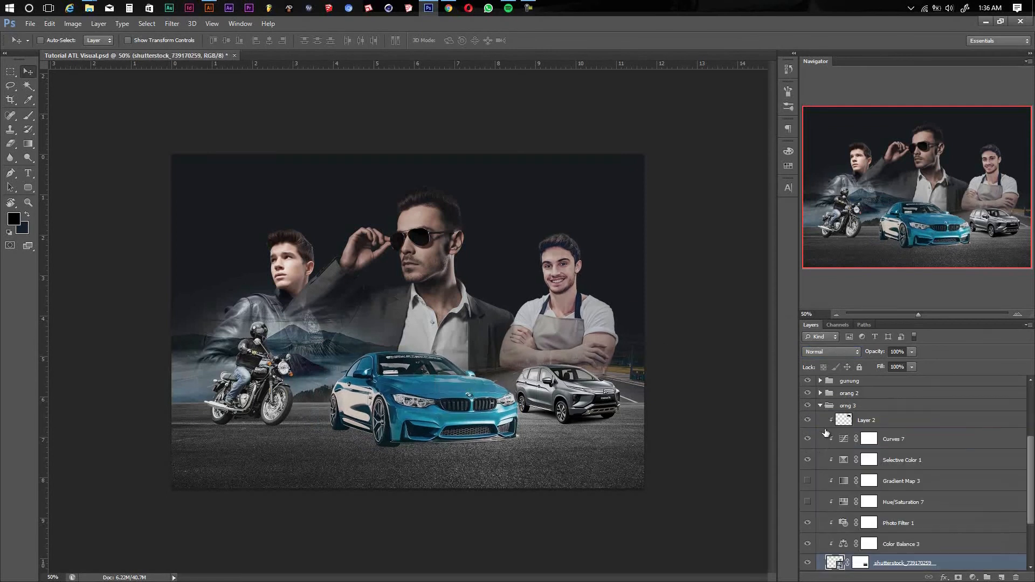
{"action": "left_click", "coordinate": [822, 405]}
{"action": "left_click", "coordinate": [863, 474]}
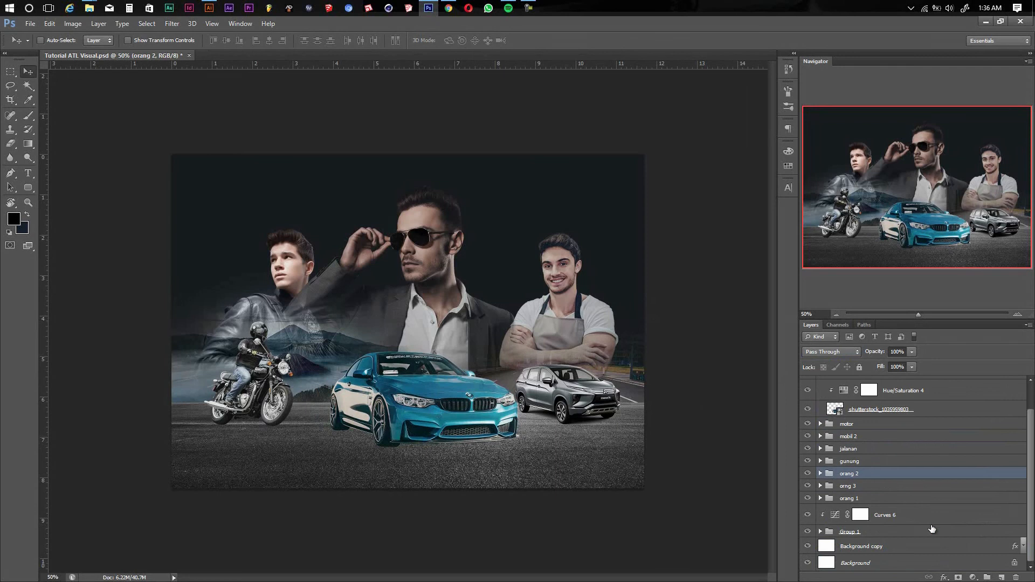
{"action": "left_click", "coordinate": [972, 577]}
{"action": "key", "text": "Escape"}
{"action": "left_click", "coordinate": [852, 498], "text": "shift"}
{"action": "key", "text": "ctrl+g"}
{"action": "double_click", "coordinate": [850, 498]}
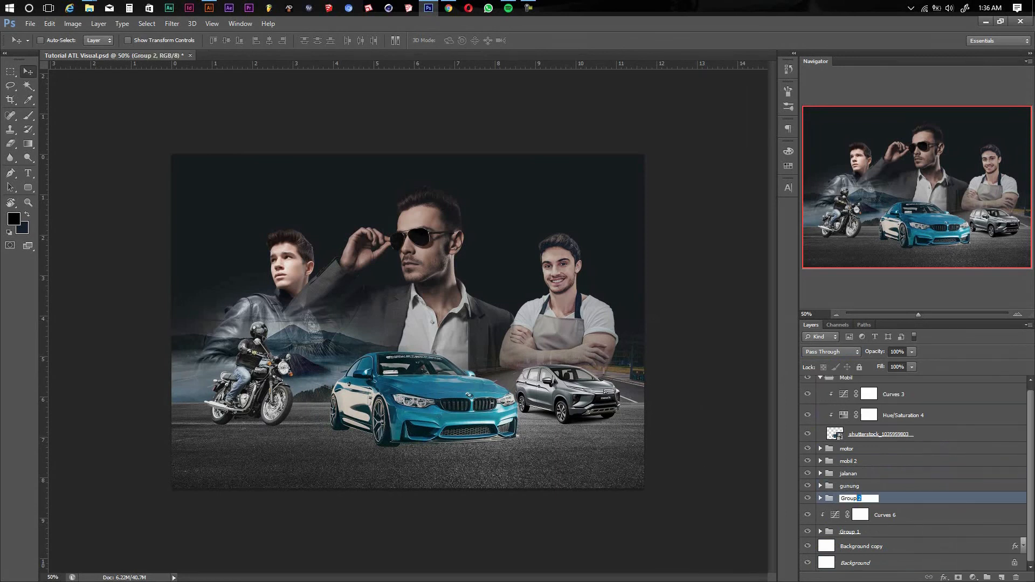
{"action": "type", "text": "talent"}
{"action": "key", "text": "Return"}
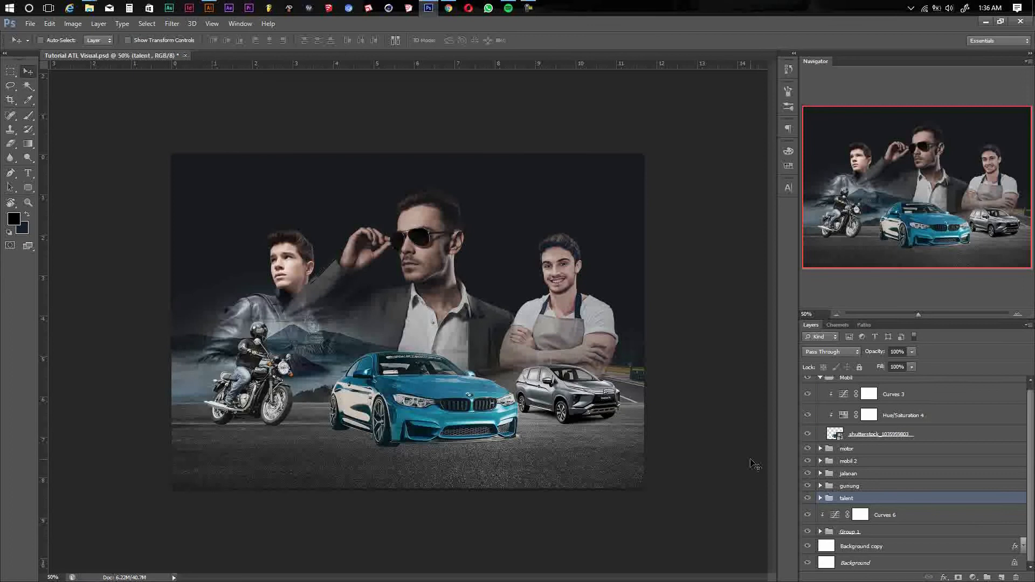
- Add a Curves adjustment clipped to the talent group, lowering the white point, the midtones from input 129 to output 117, and the shadows
{"action": "left_click", "coordinate": [973, 577]}
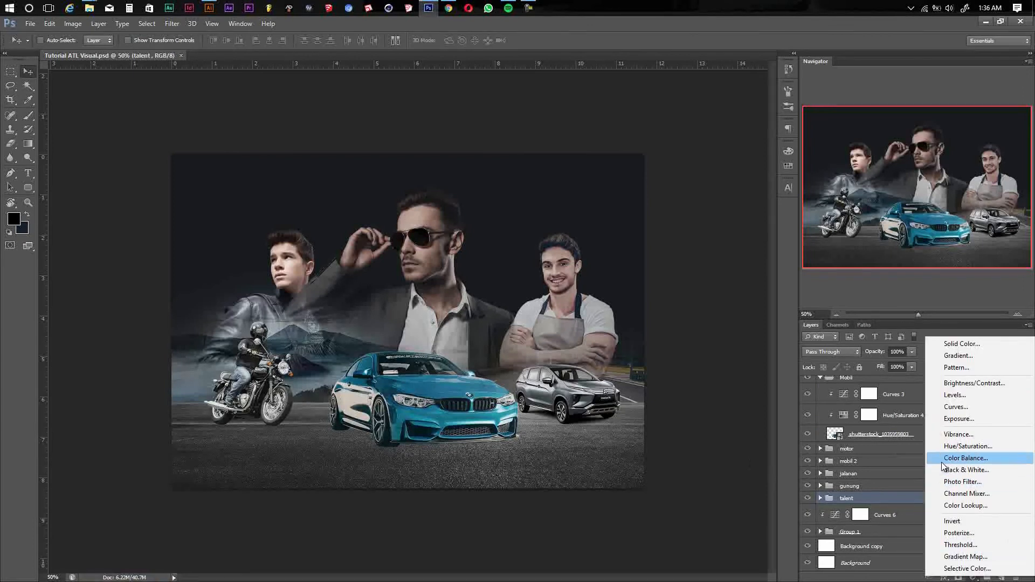
{"action": "left_click", "coordinate": [948, 407]}
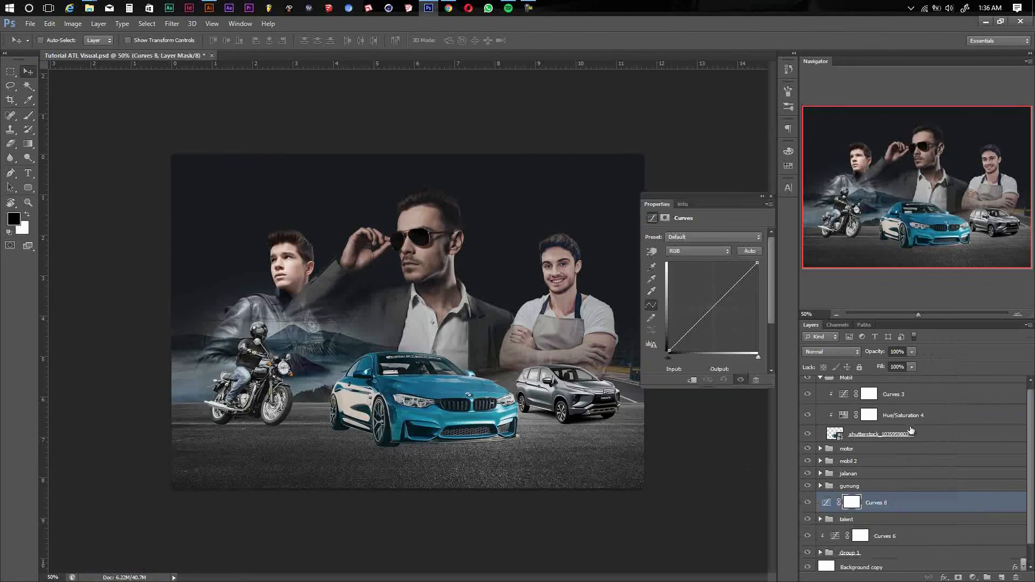
{"action": "left_click_drag", "start_coordinate": [759, 264], "coordinate": [757, 275]}
{"action": "left_click_drag", "start_coordinate": [716, 311], "coordinate": [715, 308]}
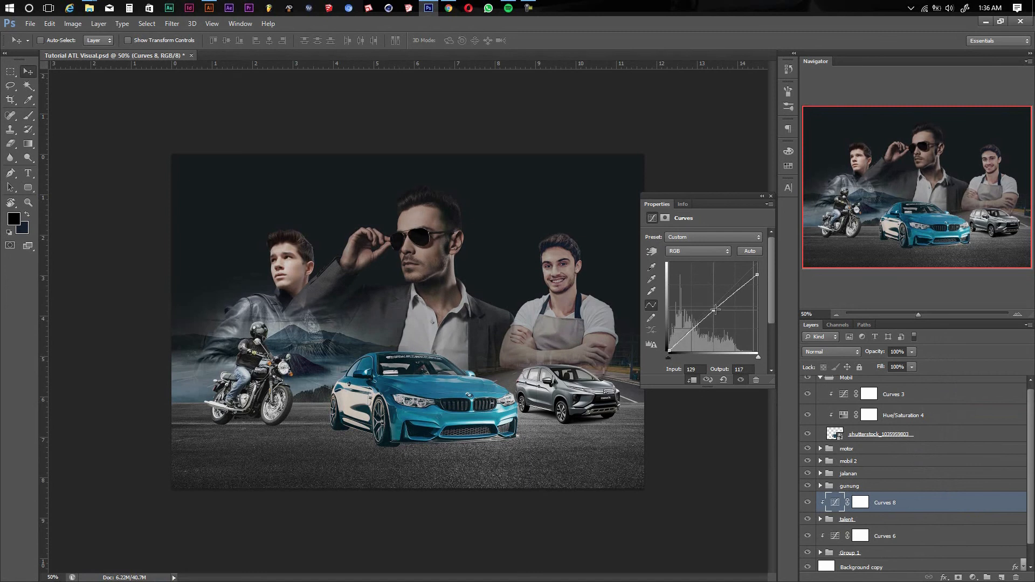
{"action": "left_click", "coordinate": [693, 328]}
{"action": "left_click_drag", "start_coordinate": [692, 327], "coordinate": [692, 331]}
- Add a Color Balance adjustment clipped to the talent group, with midtones at -17 cyan-red and +14 yellow-blue
{"action": "left_click", "coordinate": [883, 520]}
{"action": "left_click", "coordinate": [973, 577]}
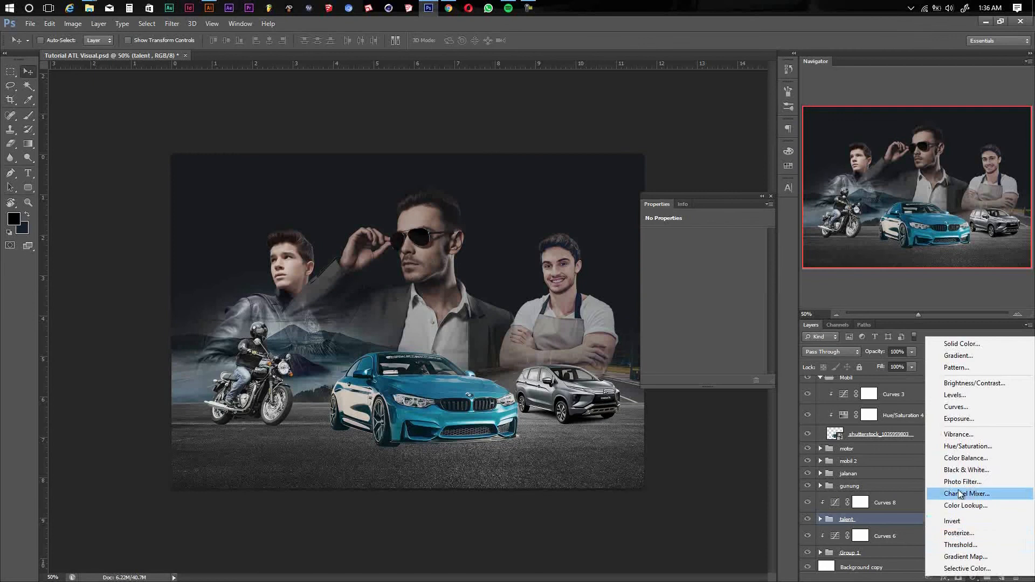
{"action": "left_click", "coordinate": [963, 457]}
{"action": "left_click_drag", "start_coordinate": [687, 302], "coordinate": [693, 302]}
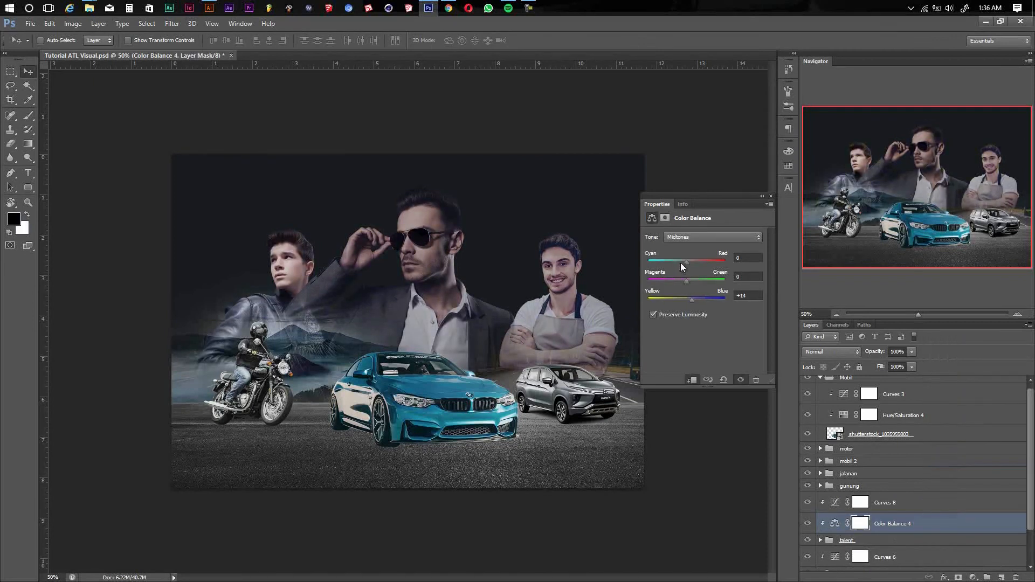
{"action": "left_click_drag", "start_coordinate": [687, 263], "coordinate": [681, 262]}
- Set the Color Balance shadows to +10 yellow-blue and adjust their cyan-red balance
{"action": "left_click", "coordinate": [717, 237]}
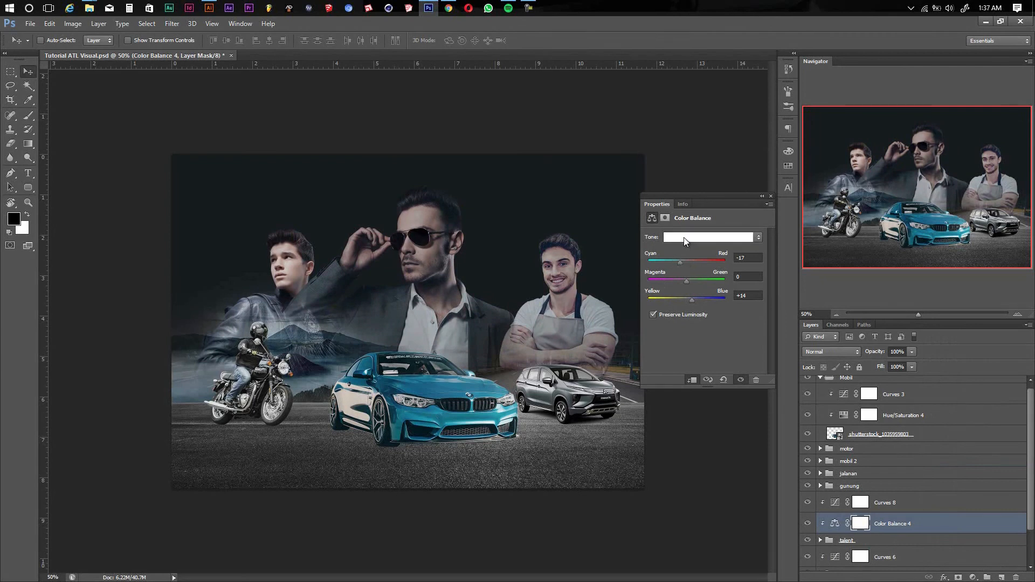
{"action": "left_click", "coordinate": [688, 248]}
{"action": "left_click_drag", "start_coordinate": [691, 299], "coordinate": [687, 298]}
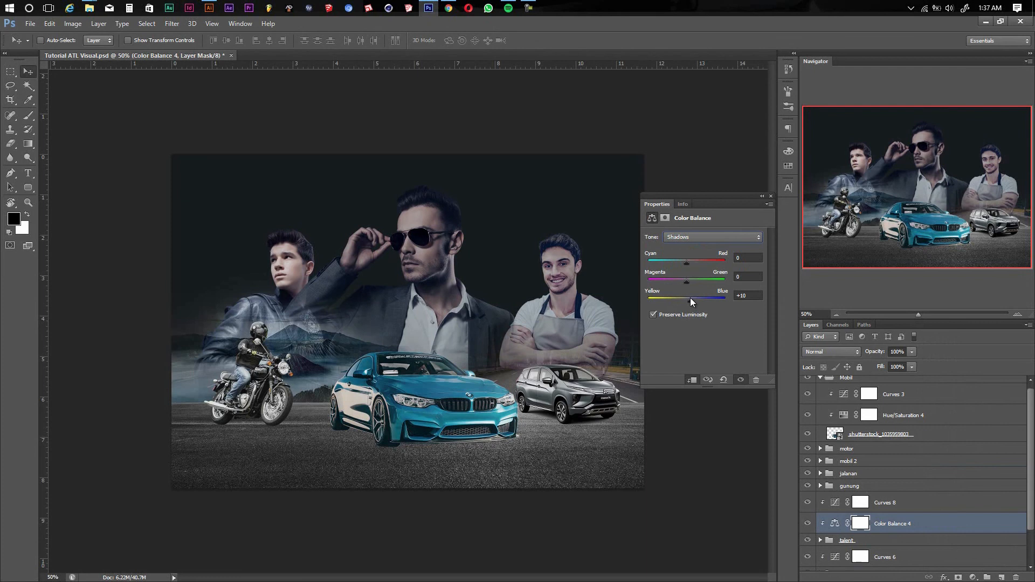
{"action": "left_click_drag", "start_coordinate": [684, 262], "coordinate": [689, 263]}
- Set the Color Balance highlights to about -15 yellow-blue and shift them slightly toward red
{"action": "left_click", "coordinate": [700, 238]}
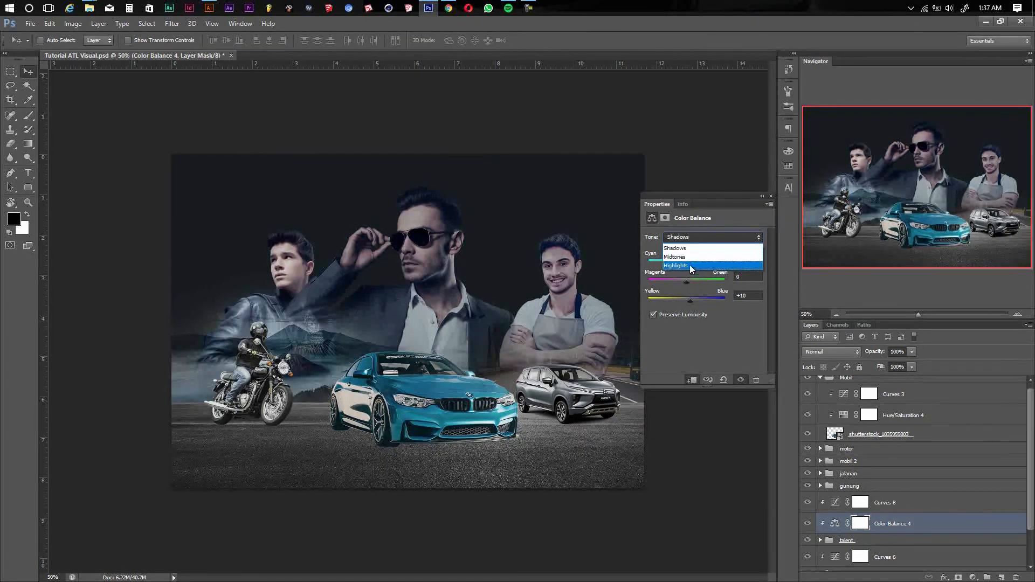
{"action": "left_click", "coordinate": [695, 270]}
{"action": "left_click_drag", "start_coordinate": [686, 299], "coordinate": [676, 297]}
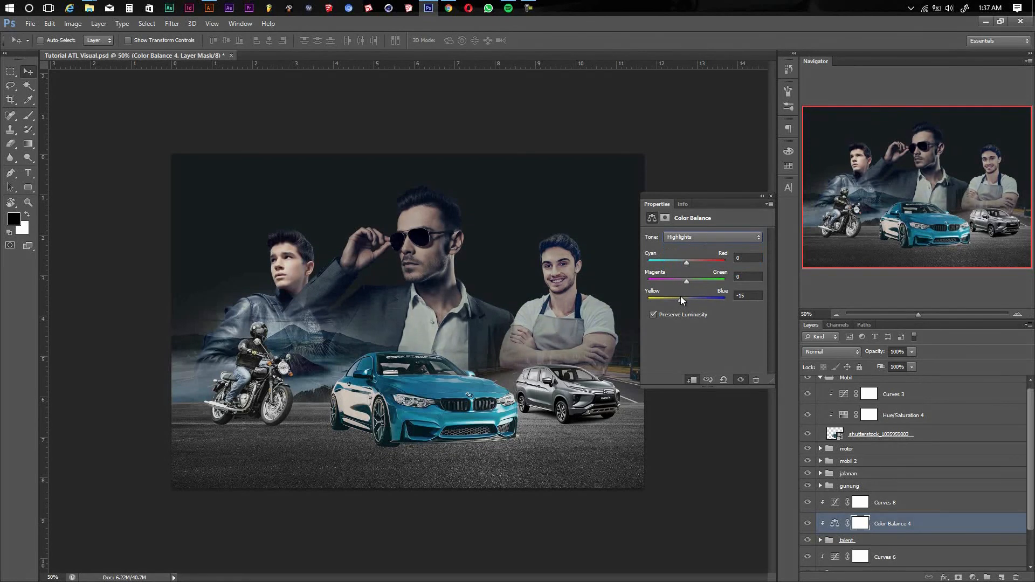
{"action": "left_click_drag", "start_coordinate": [688, 263], "coordinate": [694, 262]}
- Add a Gradient Map clipped directly above the talent group, using the Foreground to Background gradient
{"action": "left_click", "coordinate": [893, 503]}
{"action": "scroll", "coordinate": [1024, 541], "scroll_direction": "down", "scroll_amount": 2}
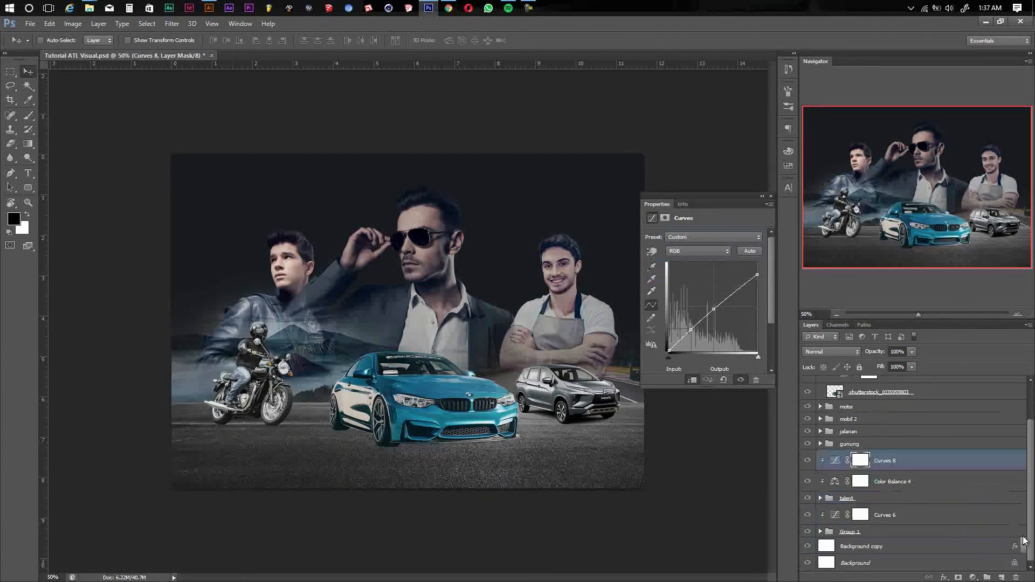
{"action": "left_click", "coordinate": [891, 498]}
{"action": "left_click", "coordinate": [973, 578]}
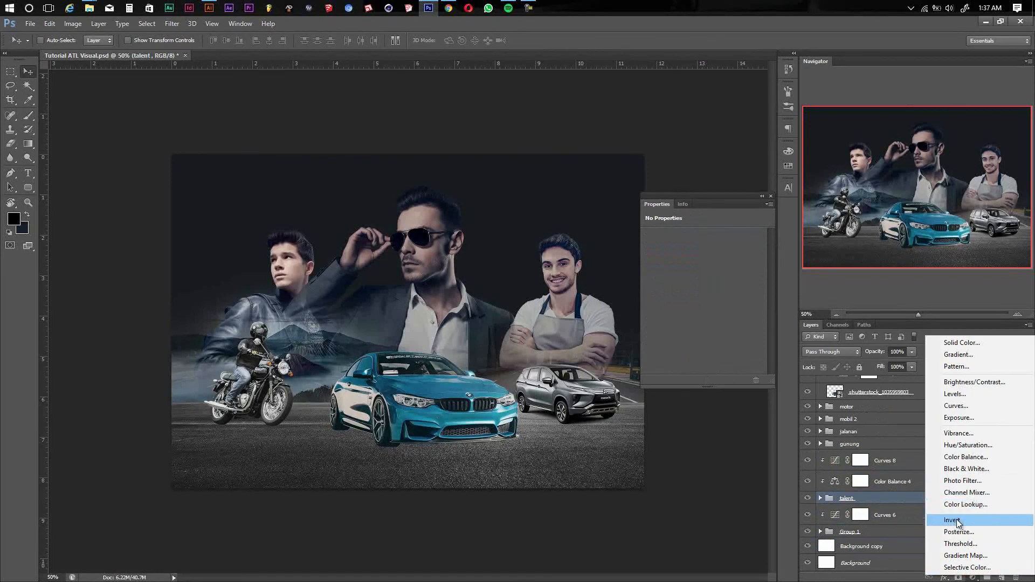
{"action": "left_click", "coordinate": [966, 556]}
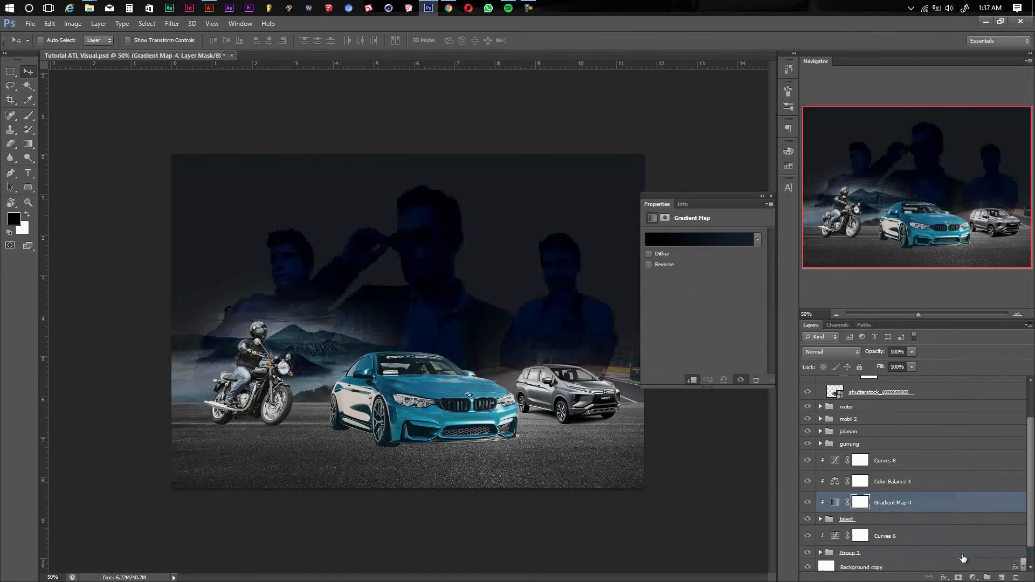
{"action": "left_click", "coordinate": [661, 241]}
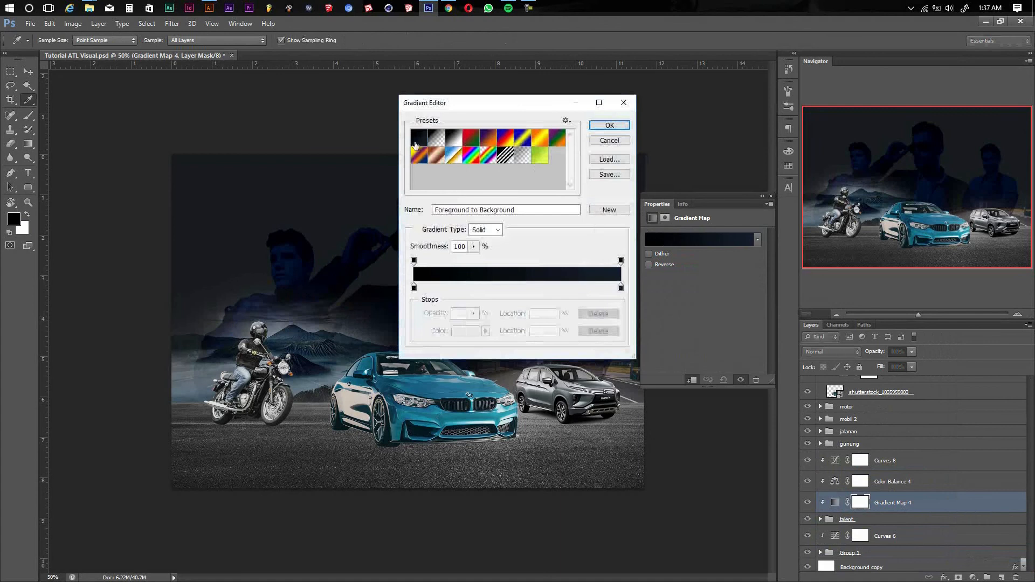
{"action": "left_click", "coordinate": [609, 129]}
- Try the darkening blend modes up to Darker Color on the gradient map and lower its opacity to 10%
{"action": "left_click", "coordinate": [841, 353]}
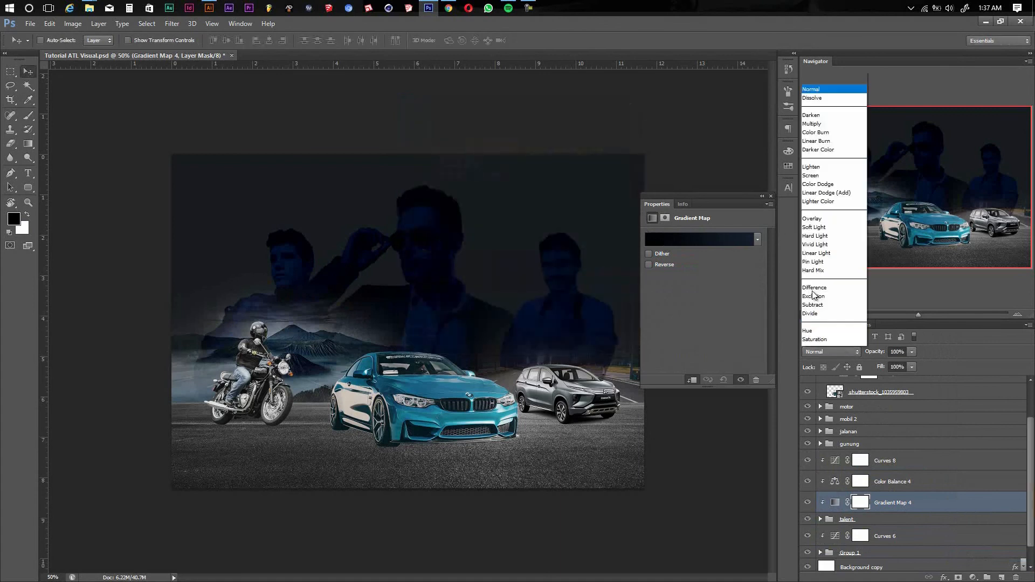
{"action": "left_click", "coordinate": [806, 106]}
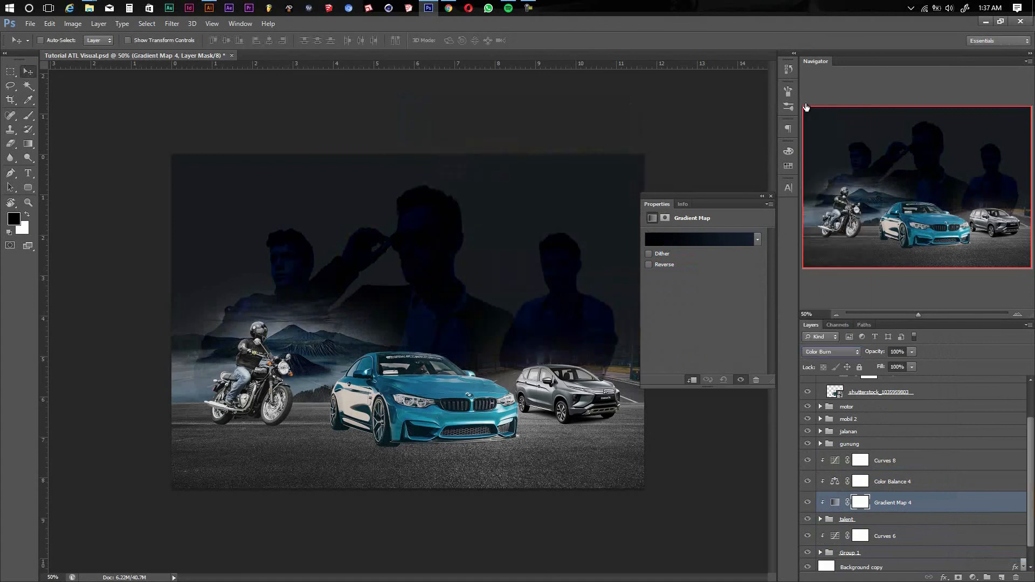
{"action": "key", "text": "Down"}
{"action": "key", "text": "Down"}
{"action": "key", "text": "Down"}
{"action": "key", "text": "Up"}
{"action": "mouse_move", "coordinate": [864, 364]}
{"action": "left_mouse_down"}
{"action": "mouse_move", "coordinate": [873, 364]}
{"action": "mouse_move", "coordinate": [862, 364]}
{"action": "left_mouse_up"}
- Set the gradient map's blend mode to Hard Light and compare the men with the adjustment hidden and shown
{"action": "left_click", "coordinate": [830, 352]}
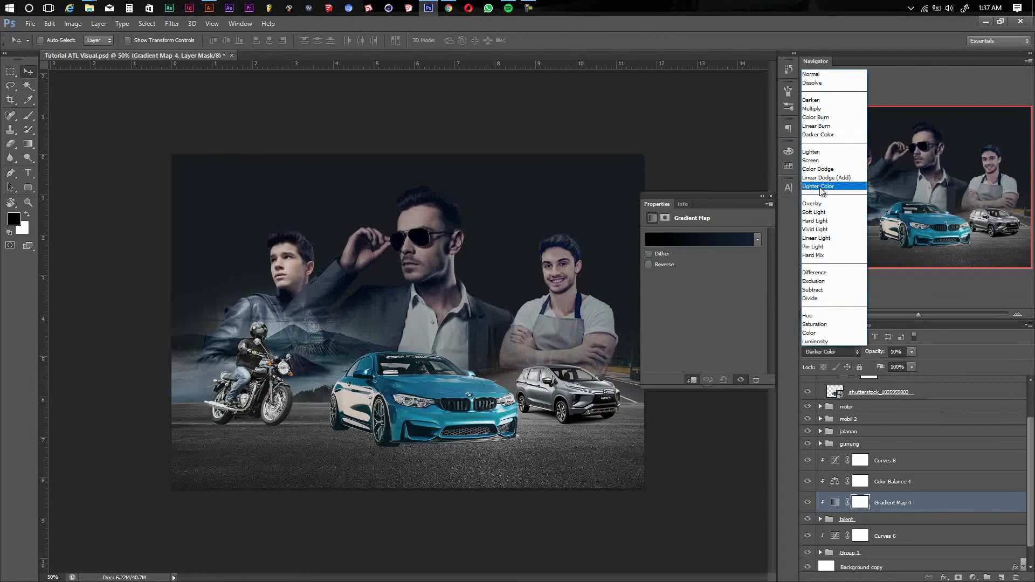
{"action": "left_click", "coordinate": [801, 153]}
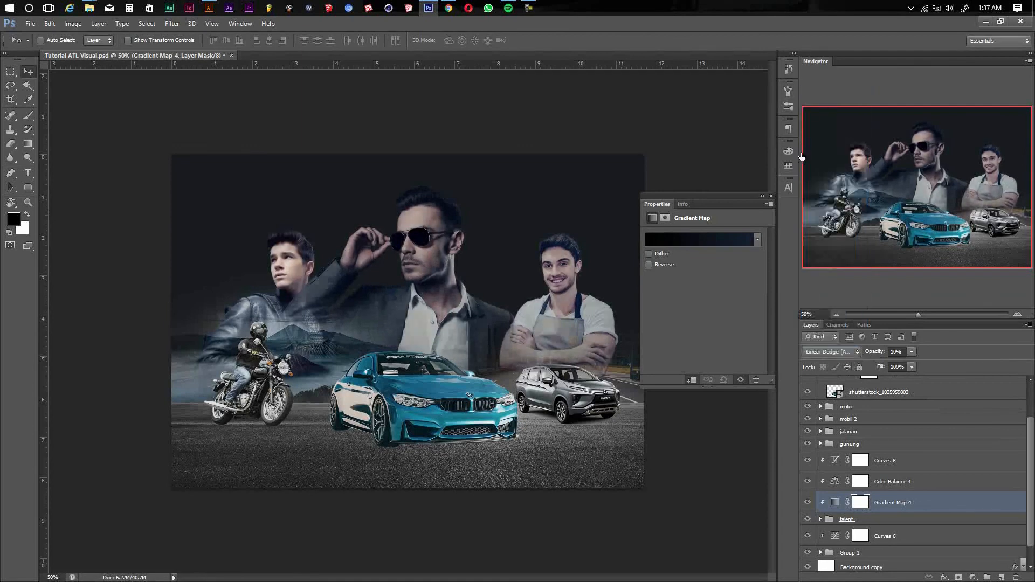
{"action": "key", "text": "Down"}
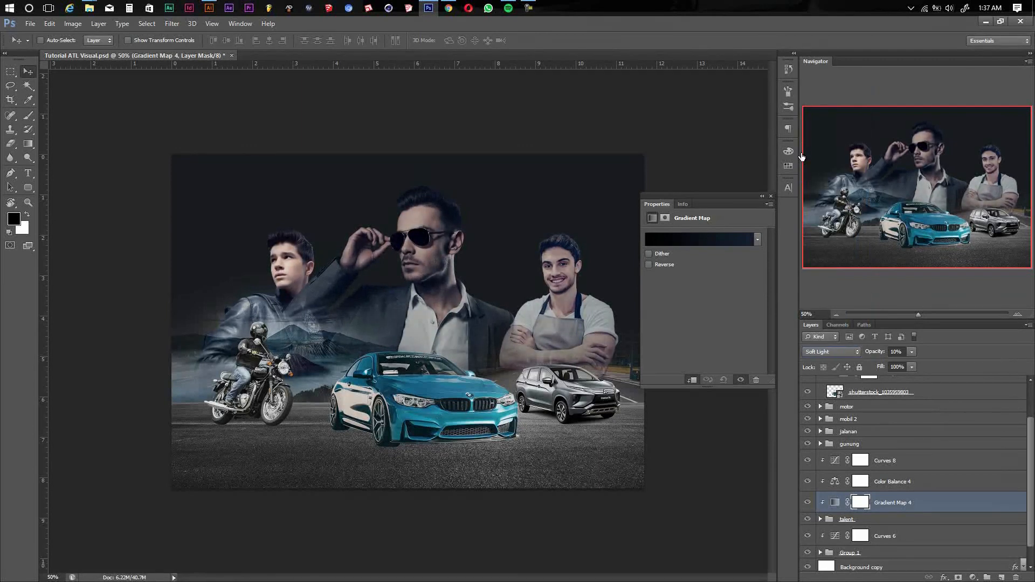
{"action": "key", "text": "Down"}
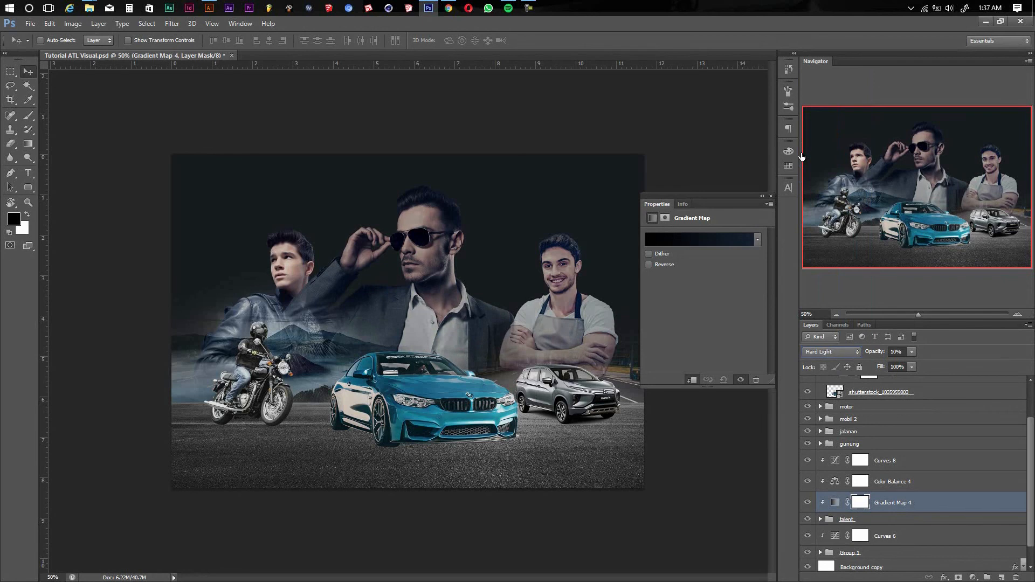
{"action": "left_click", "coordinate": [771, 196]}
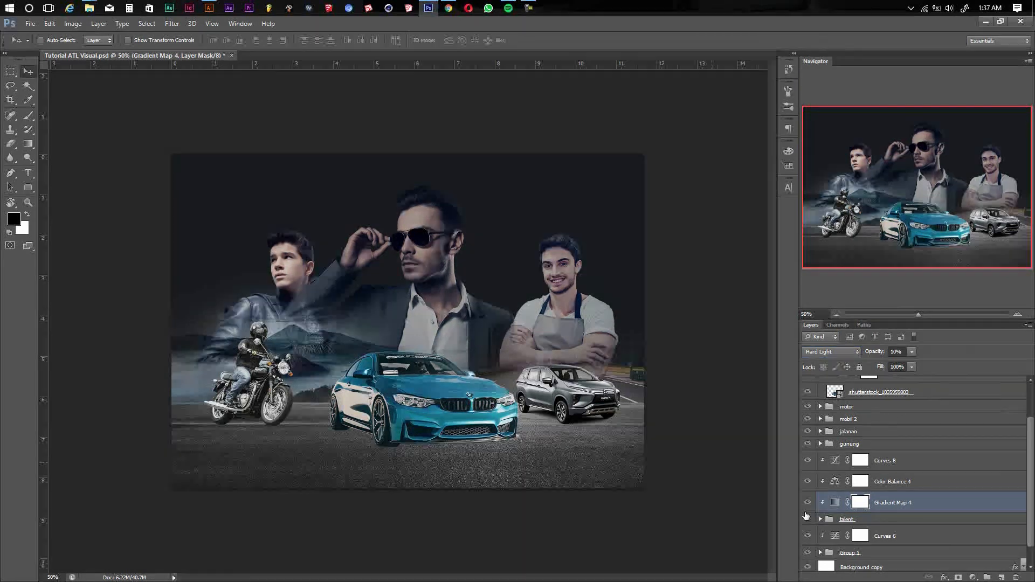
{"action": "left_click", "coordinate": [808, 502]}
{"action": "left_click", "coordinate": [808, 502]}
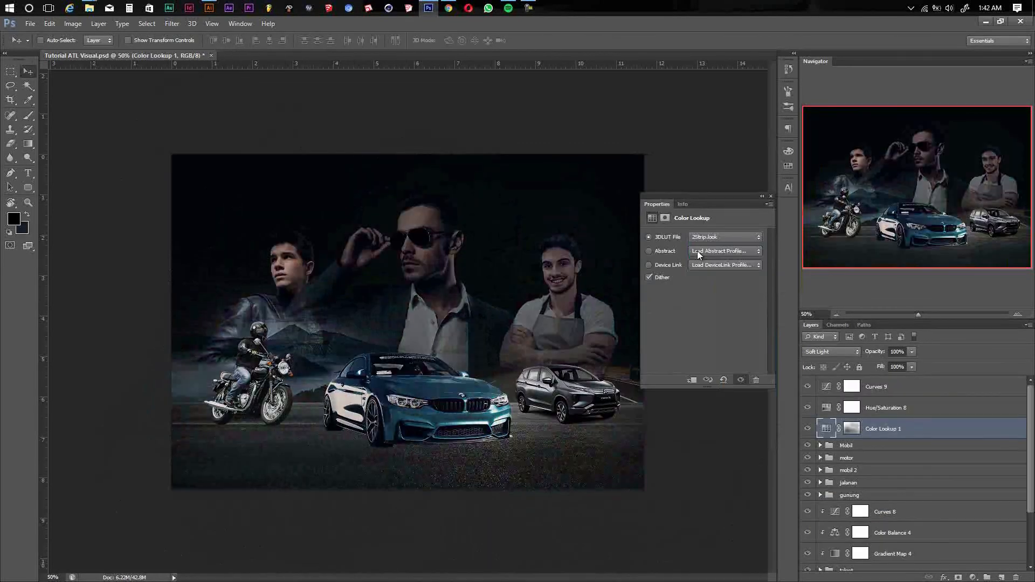
- Try successive 3DLUT files on the Color Lookup layer and settle on Crisp_Warm.look
{"action": "key", "text": "Down"}
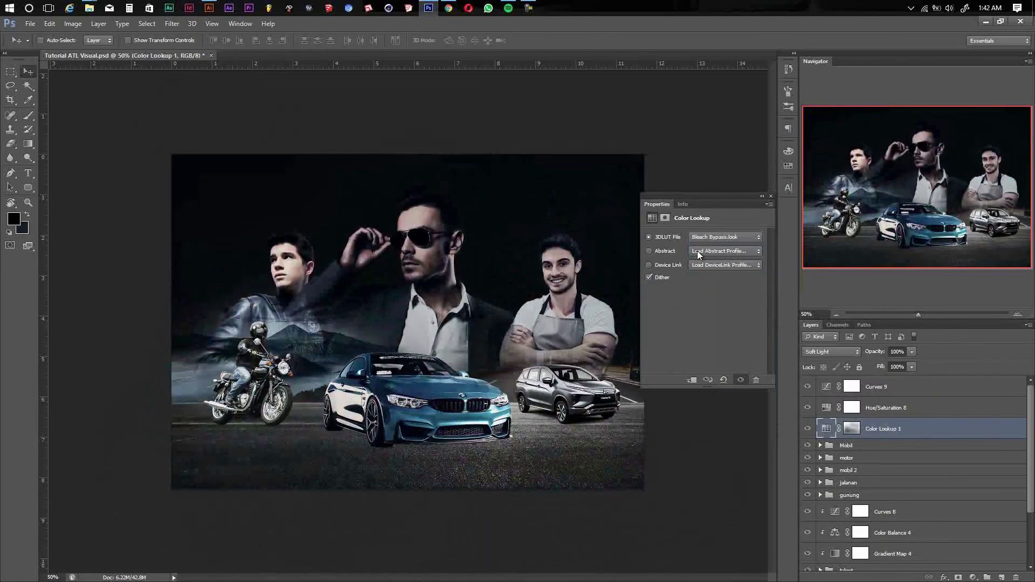
{"action": "key", "text": "Down"}
{"action": "key", "text": "Down"}
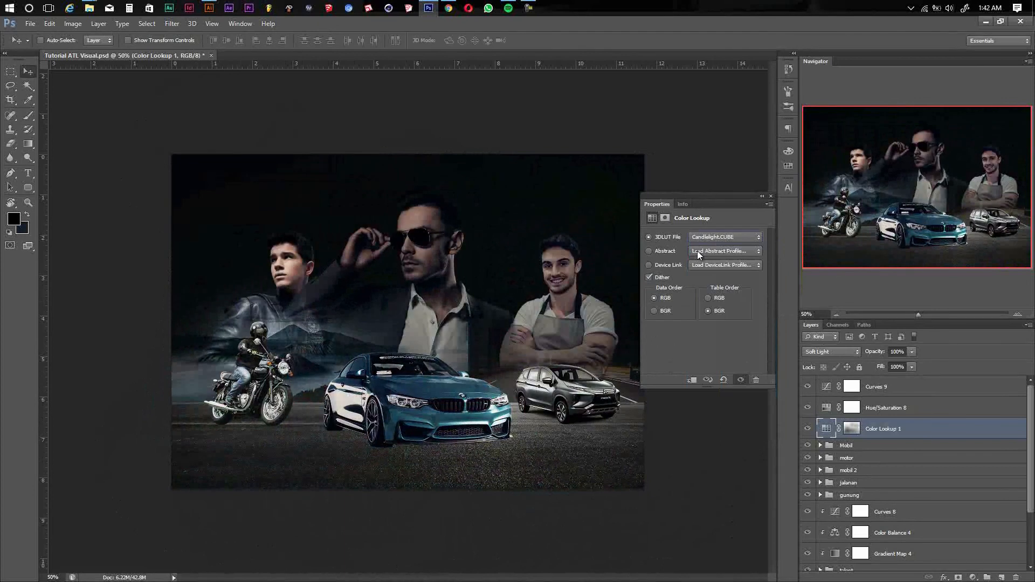
{"action": "key", "text": "Down"}
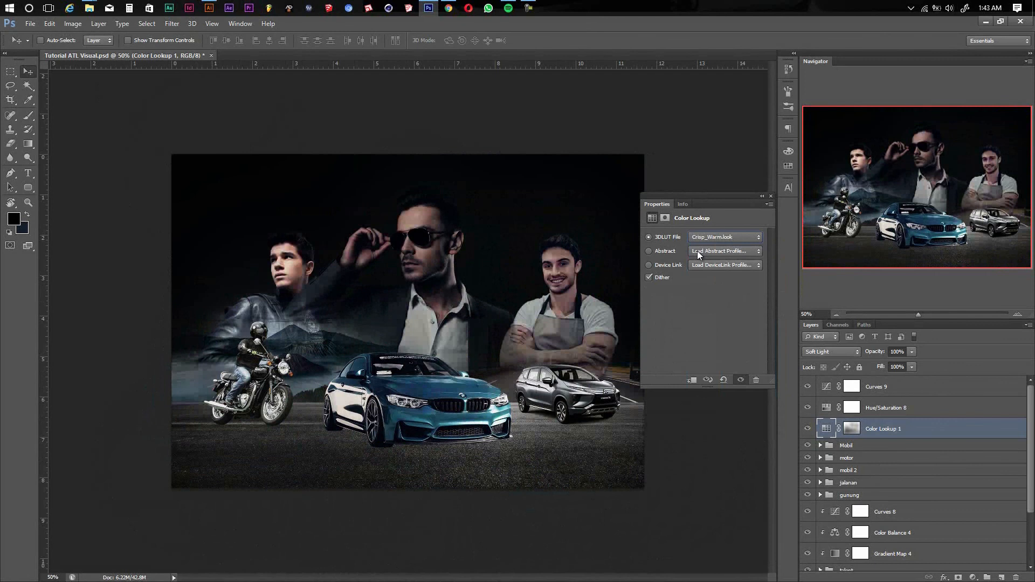
- Compare the Color Lookup effect on the image with its layer mask disabled and enabled
{"action": "left_click", "coordinate": [851, 429], "text": "shift"}
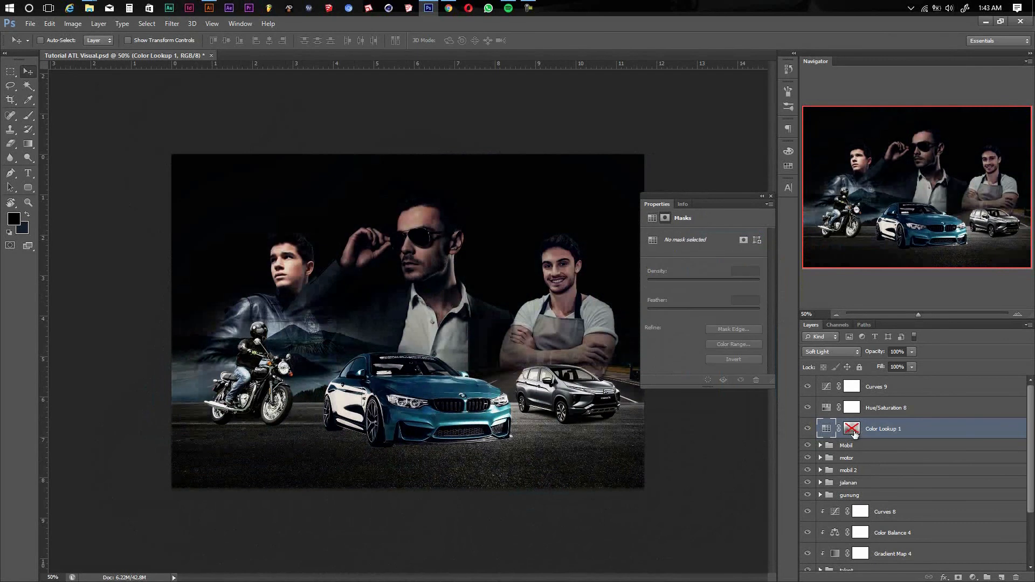
{"action": "left_click", "coordinate": [852, 435], "text": "shift"}
{"action": "left_click", "coordinate": [852, 434]}
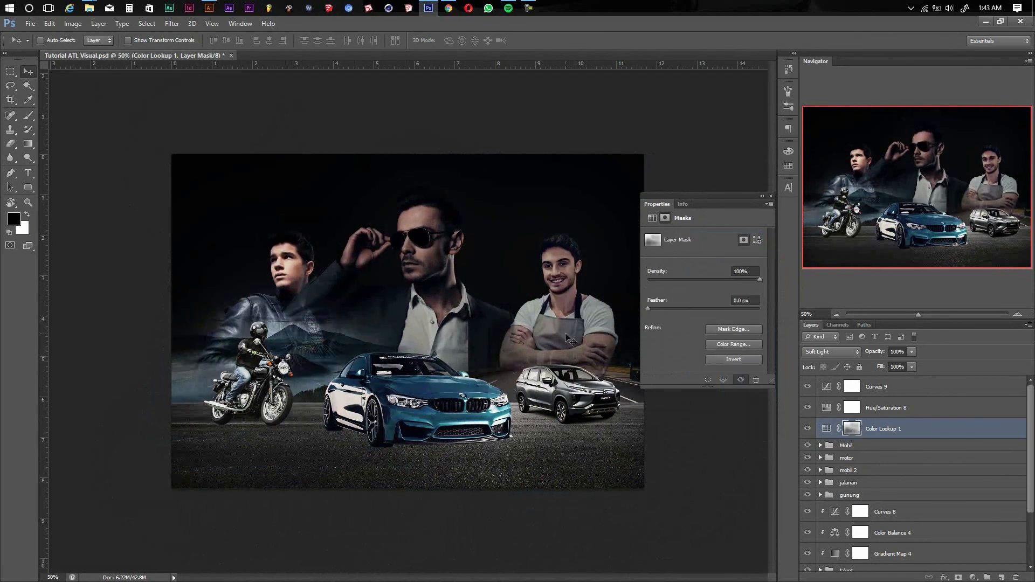
{"action": "key", "text": "d"}
{"action": "key", "text": "b"}
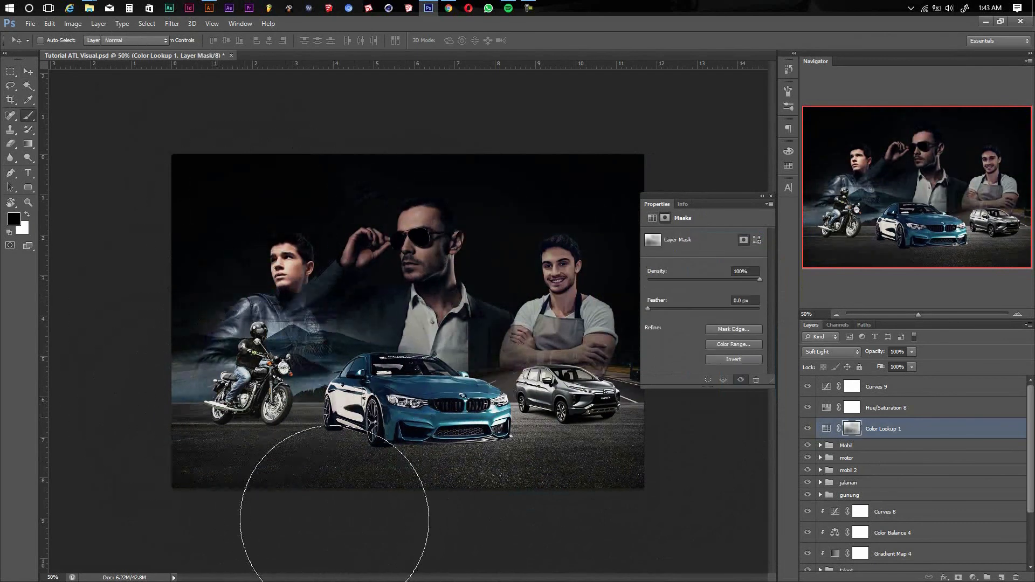
{"action": "key", "text": "x"}
{"action": "key", "text": "v"}
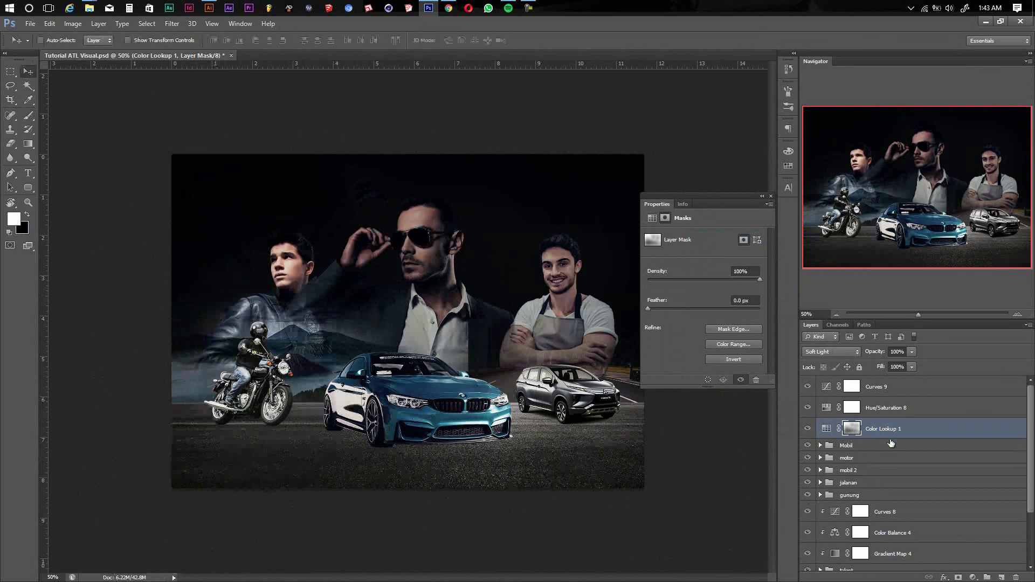
- Add a Gradient Map directly above the Color Lookup layer, using the Black, White gradient
{"action": "left_click", "coordinate": [826, 429]}
{"action": "left_click", "coordinate": [972, 577]}
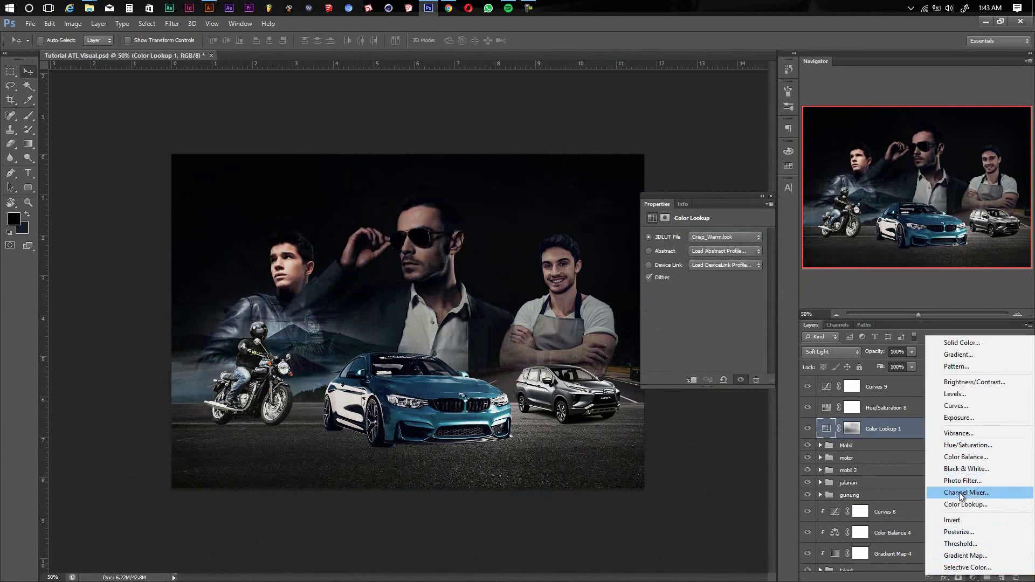
{"action": "left_click", "coordinate": [957, 556]}
{"action": "left_click", "coordinate": [696, 239]}
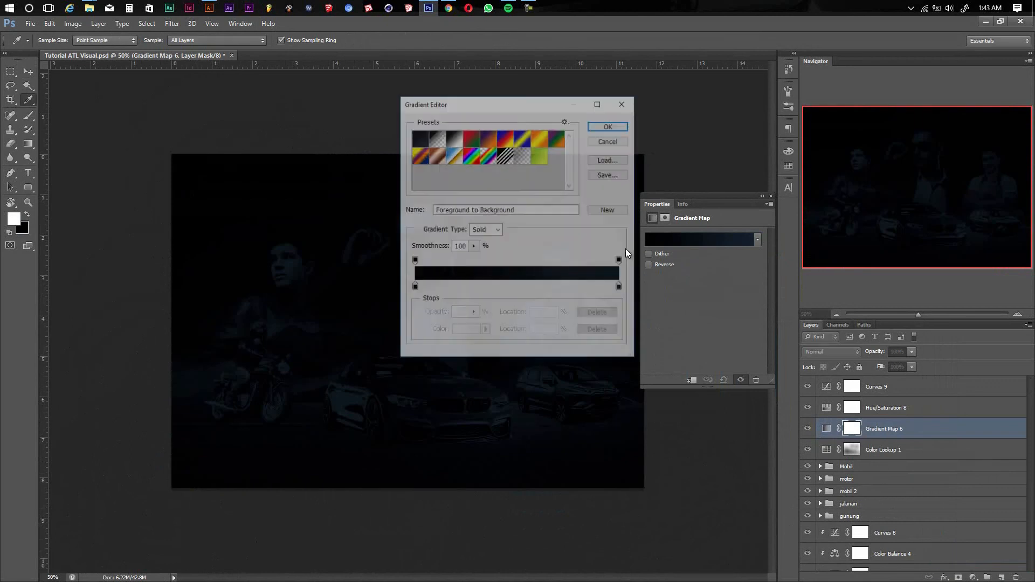
{"action": "left_click", "coordinate": [454, 139]}
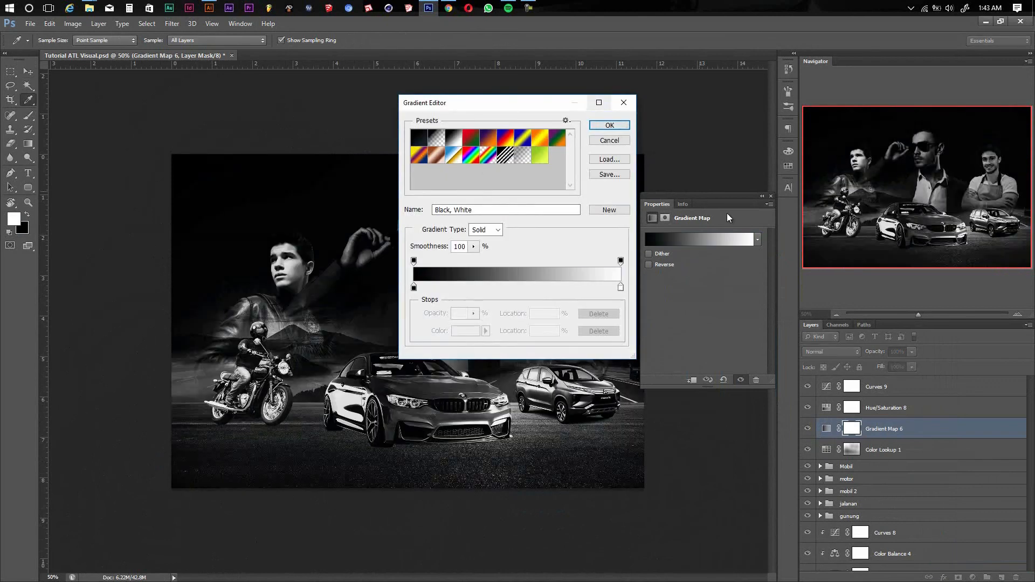
{"action": "left_click", "coordinate": [611, 126]}
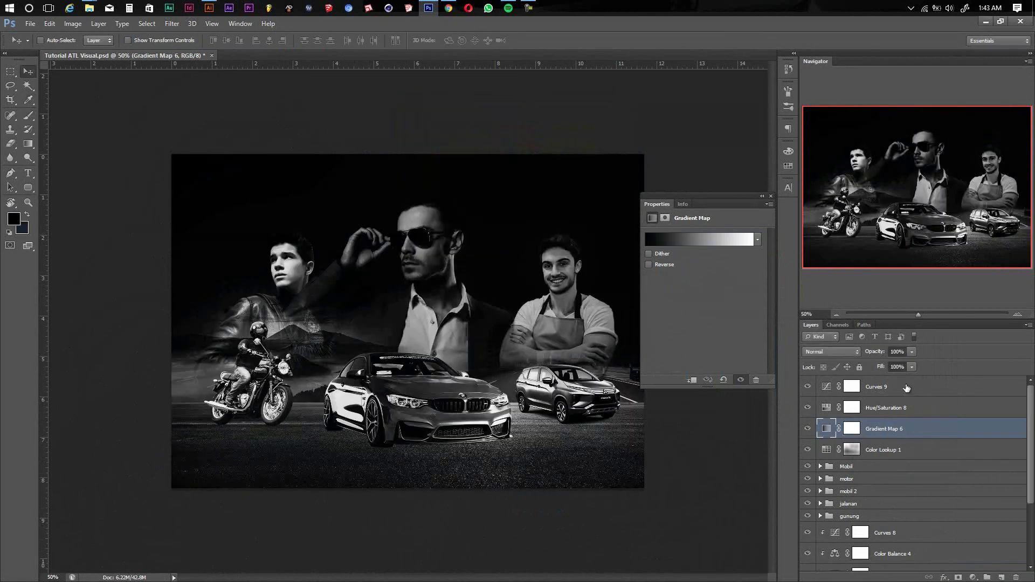
- Move the black-and-white gradient map below the Color Lookup layer and lower its opacity to 7%
{"action": "key", "text": "ctrl+bracketleft"}
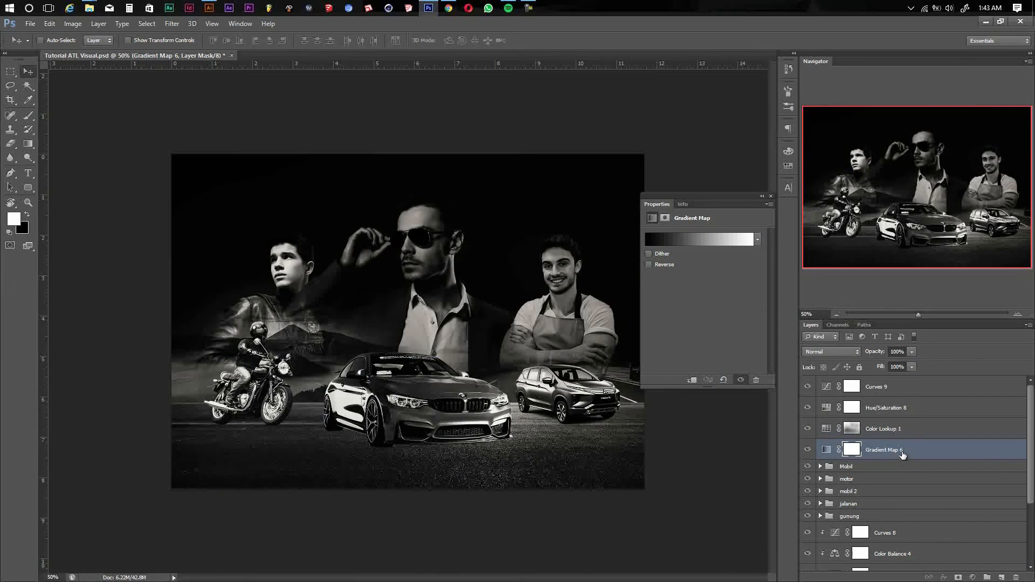
{"action": "left_click_drag", "start_coordinate": [864, 364], "coordinate": [862, 360]}
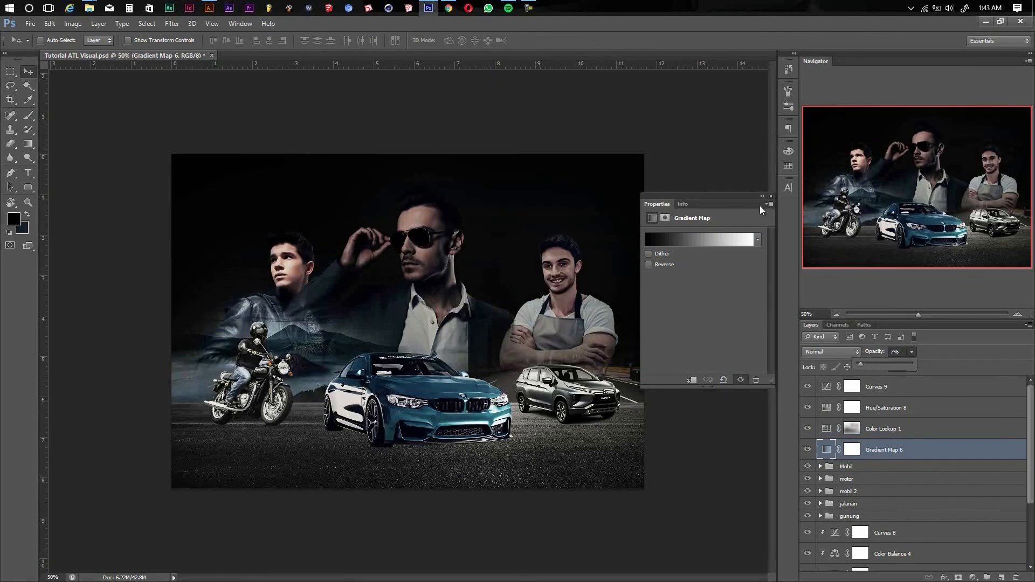
{"action": "left_click", "coordinate": [771, 196]}
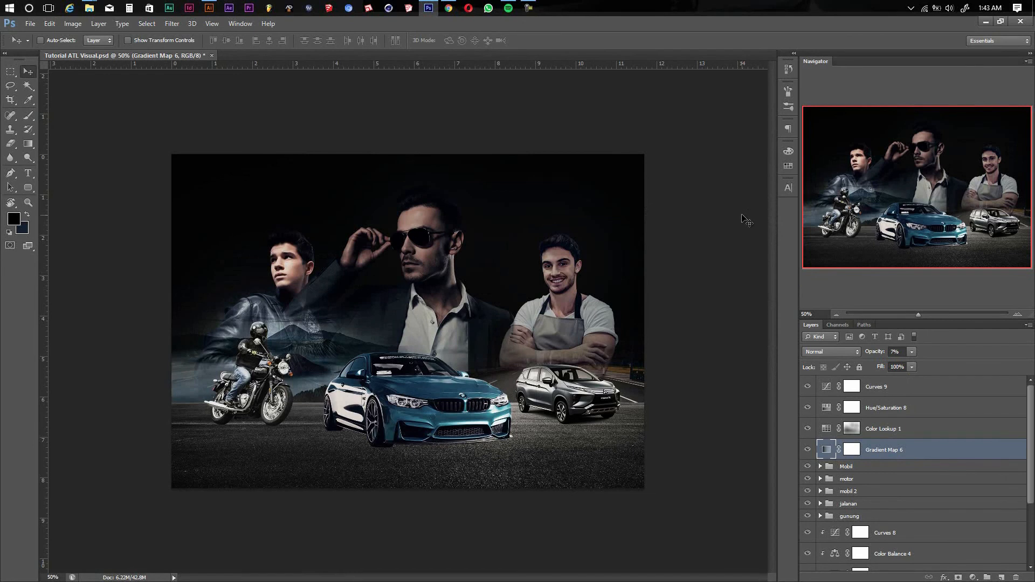
- Group the four topmost adjustment layers as ADJ and select the Mobil group directly below them
{"action": "left_click", "coordinate": [851, 429]}
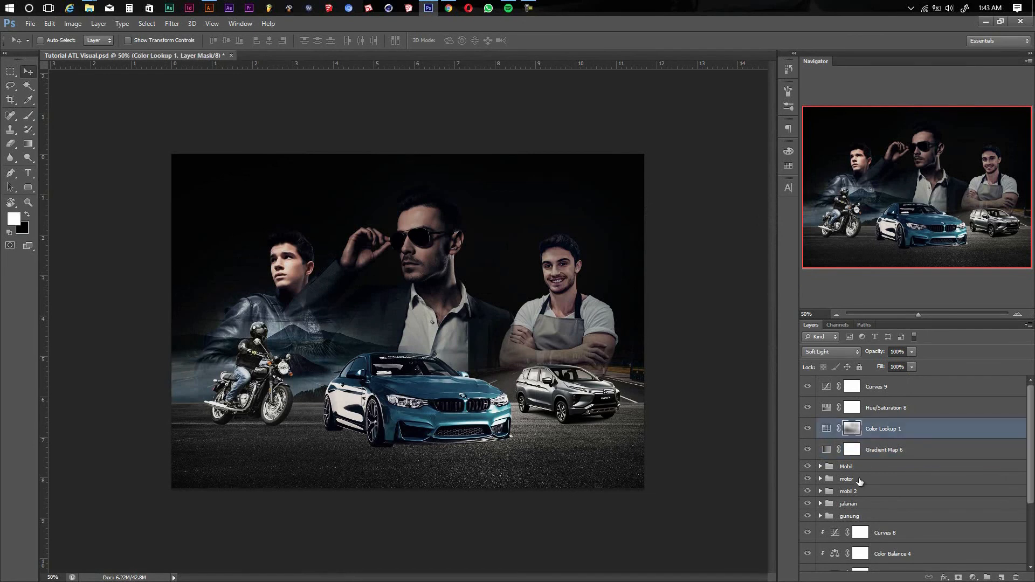
{"action": "left_click", "coordinate": [879, 457], "text": "shift"}
{"action": "left_click", "coordinate": [848, 387], "text": "shift"}
{"action": "key", "text": "ctrl+g"}
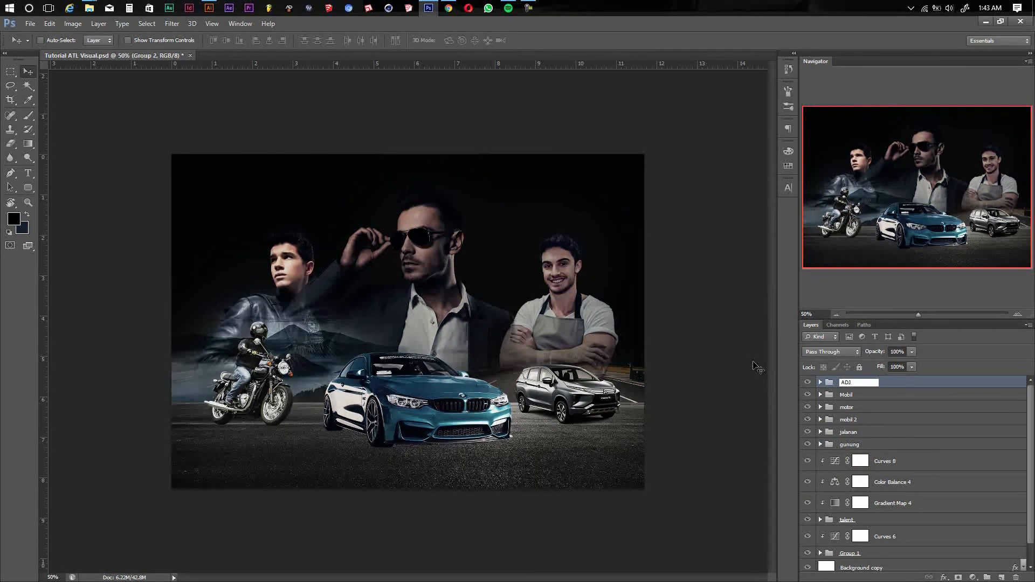
{"action": "key", "text": "Return"}
{"action": "left_click", "coordinate": [820, 382]}
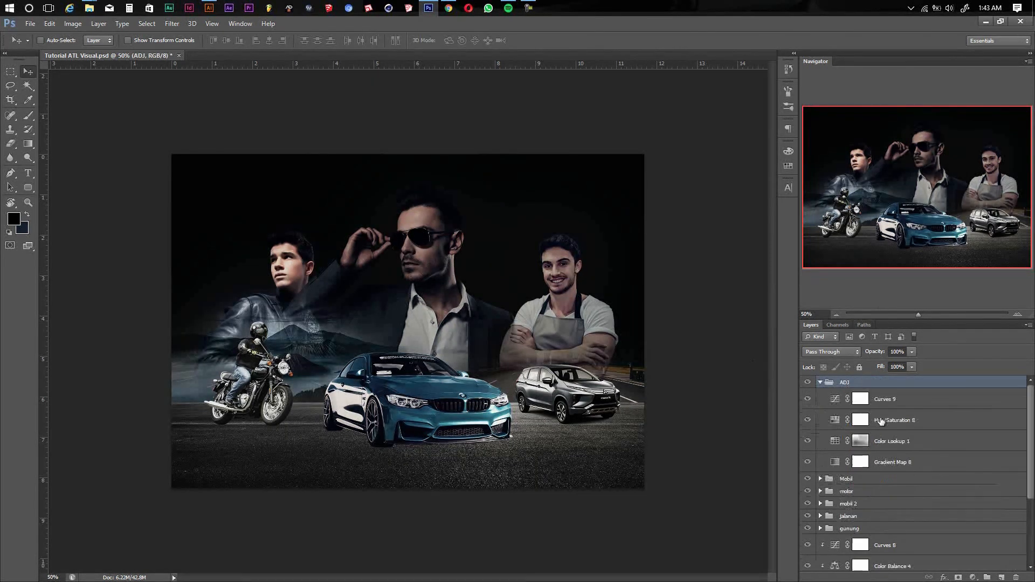
{"action": "left_click", "coordinate": [916, 479]}
{"action": "left_click", "coordinate": [974, 577]}
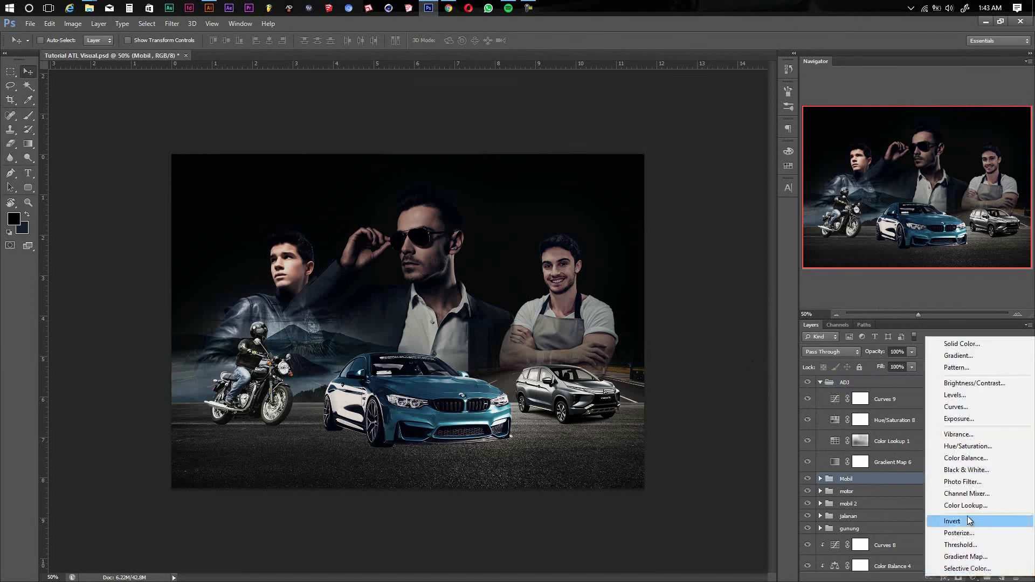
{"action": "left_click", "coordinate": [964, 470]}
{"action": "key", "text": "ctrl+z"}
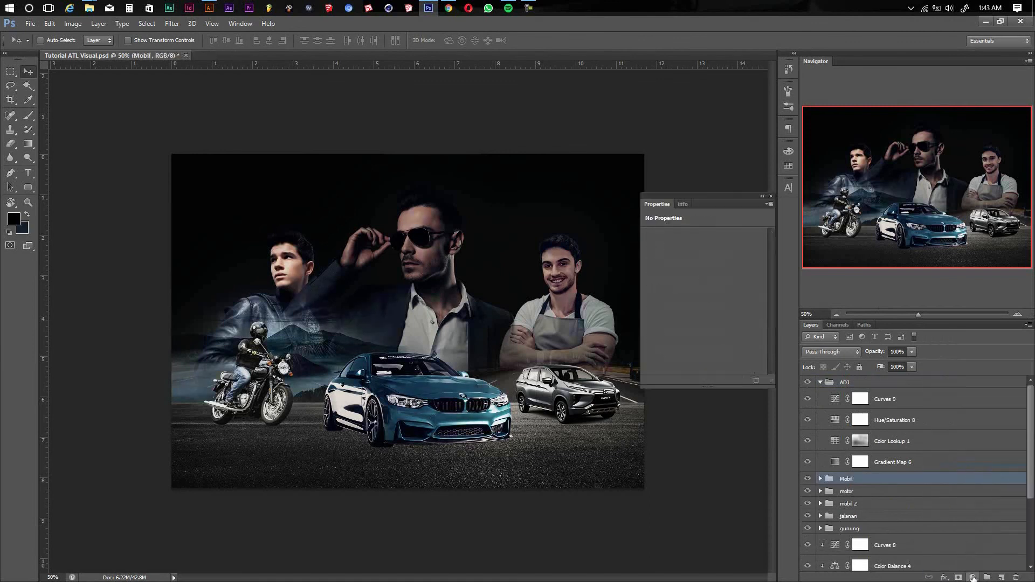
- Add a Color Balance adjustment and place it inside the ADJ group beneath the gradient map
{"action": "left_click", "coordinate": [974, 577]}
{"action": "left_click", "coordinate": [960, 458]}
{"action": "left_click_drag", "start_coordinate": [868, 485], "coordinate": [864, 465]}
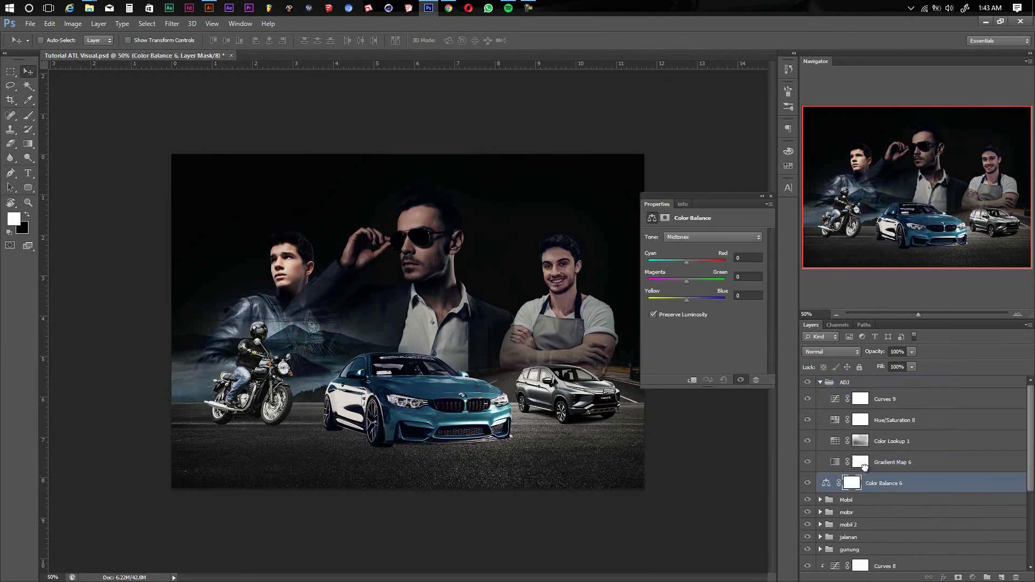
- Set the Color Balance midtones to -28 cyan-red, +3 magenta-green and +22 yellow-blue
{"action": "left_click_drag", "start_coordinate": [686, 263], "coordinate": [678, 264]}
{"action": "left_click_drag", "start_coordinate": [687, 300], "coordinate": [694, 303]}
{"action": "left_click_drag", "start_coordinate": [685, 281], "coordinate": [690, 281]}
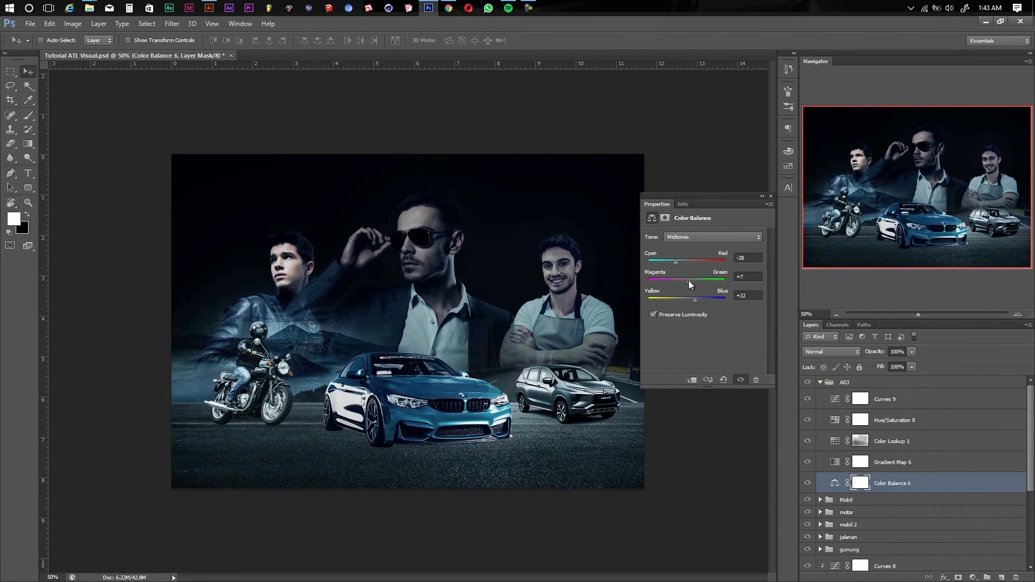
- Set the Color Balance highlights to +8 cyan-red and -11 yellow-blue
{"action": "left_click", "coordinate": [694, 239]}
{"action": "left_click", "coordinate": [688, 265]}
{"action": "left_click_drag", "start_coordinate": [691, 301], "coordinate": [683, 298]}
{"action": "left_click_drag", "start_coordinate": [686, 263], "coordinate": [694, 263]}
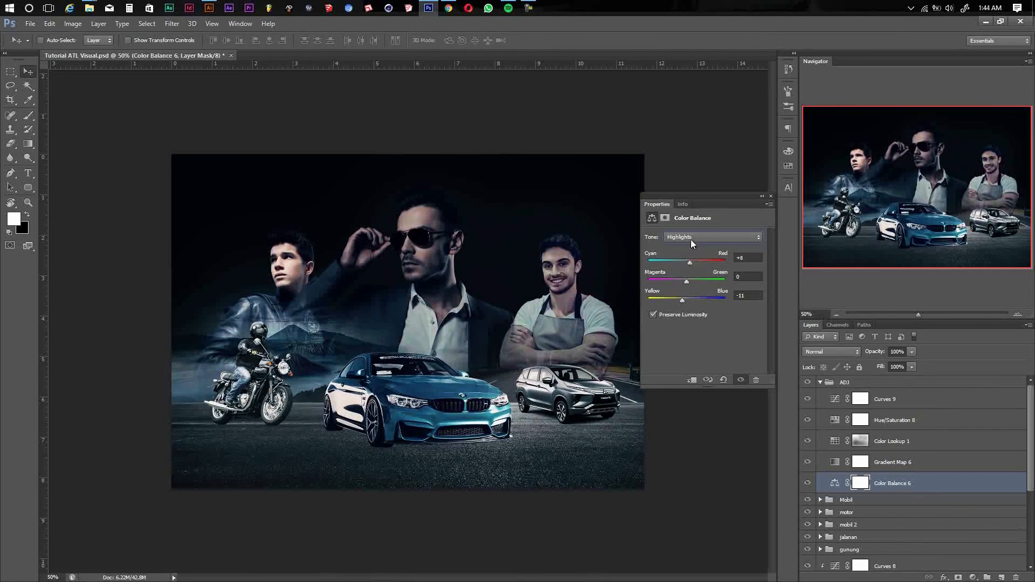
- Set the Color Balance shadows to +7 yellow-blue
{"action": "left_click", "coordinate": [690, 239]}
{"action": "left_click", "coordinate": [690, 255]}
{"action": "left_click", "coordinate": [691, 239]}
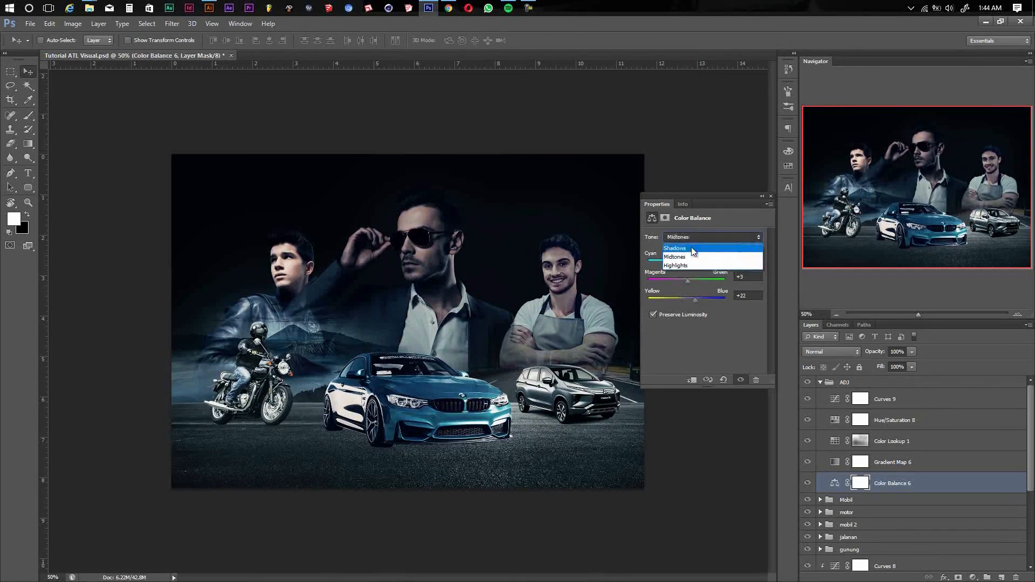
{"action": "left_click", "coordinate": [690, 248]}
{"action": "left_click_drag", "start_coordinate": [687, 300], "coordinate": [688, 300]}
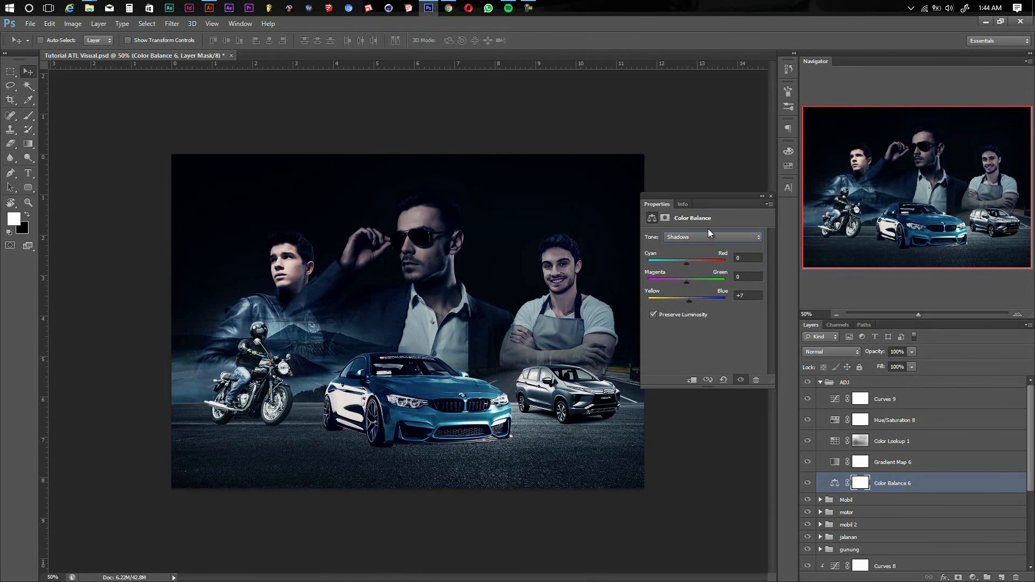
- Close the adjustment properties and save the document
{"action": "left_click", "coordinate": [763, 196]}
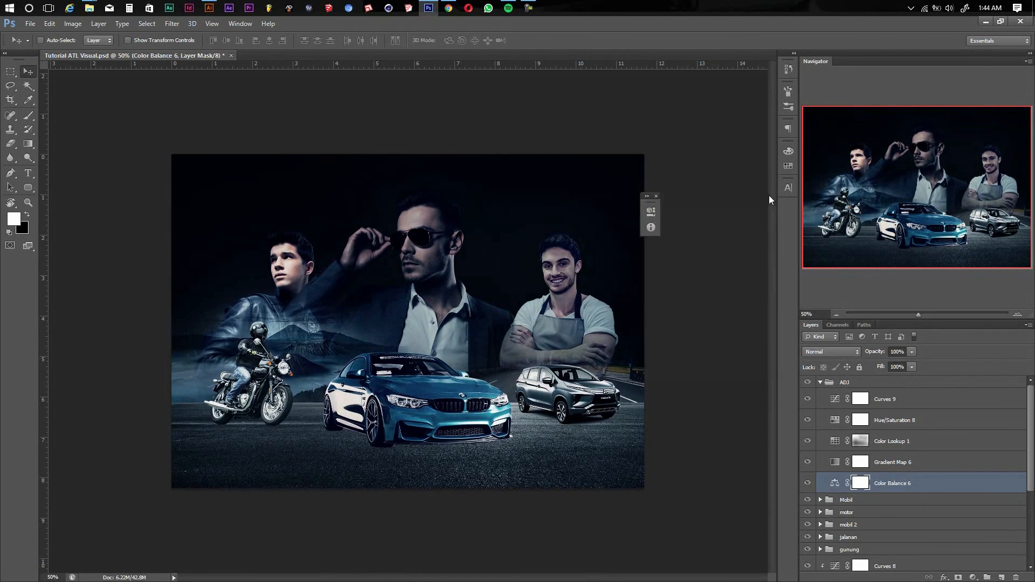
{"action": "left_click", "coordinate": [657, 196]}
{"action": "key", "text": "ctrl+s"}
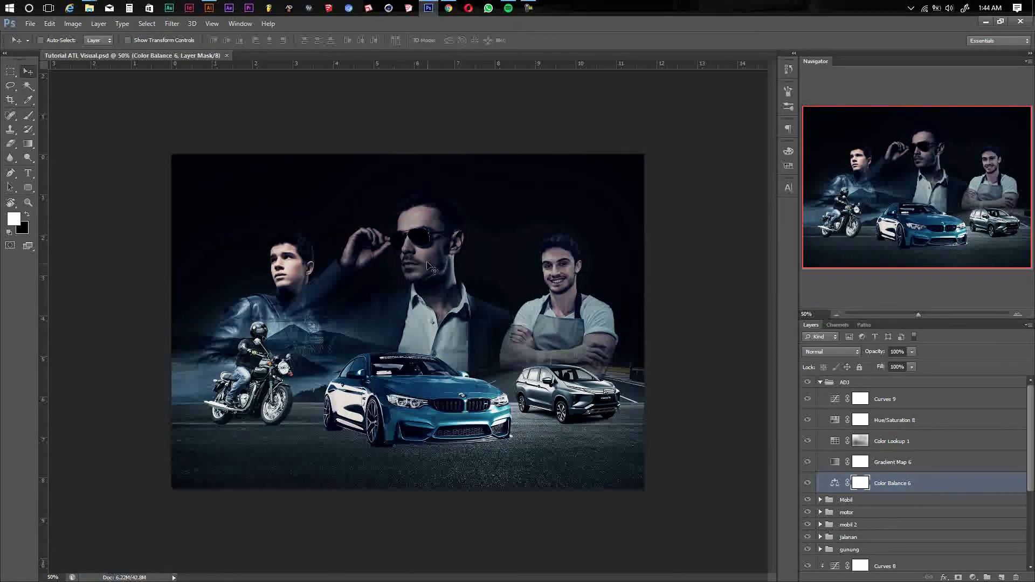
- Collapse the ADJ group and lock it completely
{"action": "left_click", "coordinate": [479, 266], "text": "ctrl"}
{"action": "left_click", "coordinate": [820, 382]}
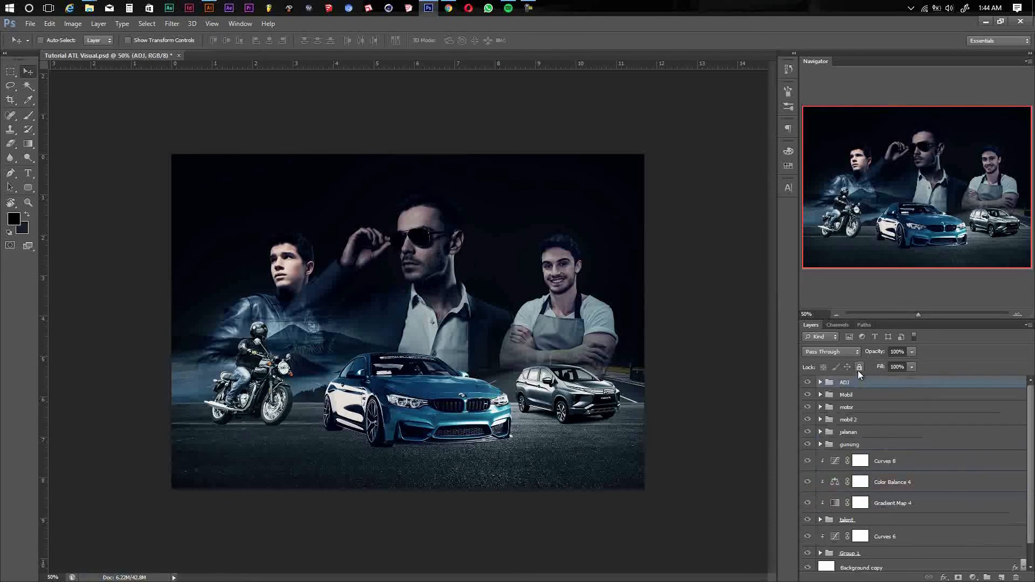
{"action": "left_click", "coordinate": [858, 369]}
{"action": "key", "text": "ctrl+z"}
{"action": "key", "text": "ctrl+plus"}
{"action": "key", "text": "ctrl+plus"}
{"action": "left_click_drag", "start_coordinate": [412, 410], "coordinate": [528, 87]}
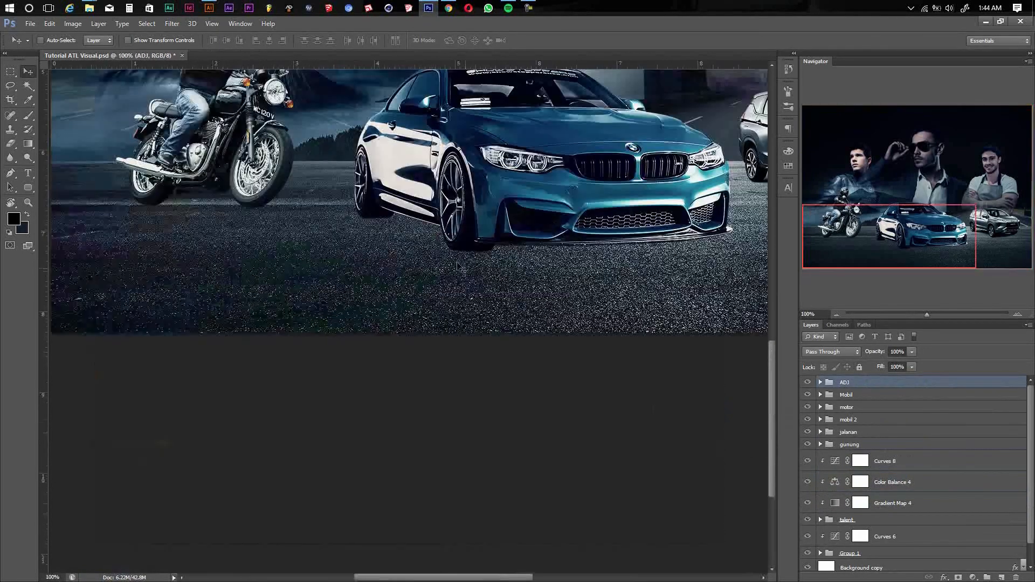
{"action": "left_click", "coordinate": [859, 367]}
- Create a new empty layer inside the Mobil group, directly beneath the blue car's image
{"action": "left_click", "coordinate": [820, 395]}
{"action": "left_click", "coordinate": [883, 494]}
{"action": "left_click", "coordinate": [883, 506]}
{"action": "key", "text": "ctrl+shift+alt+n"}
{"action": "left_click_drag", "start_coordinate": [913, 494], "coordinate": [913, 499]}
- Choose the soft round brush with 0% hardness and raise its opacity to 64%
{"action": "key", "text": "b"}
{"action": "right_click", "coordinate": [397, 252]}
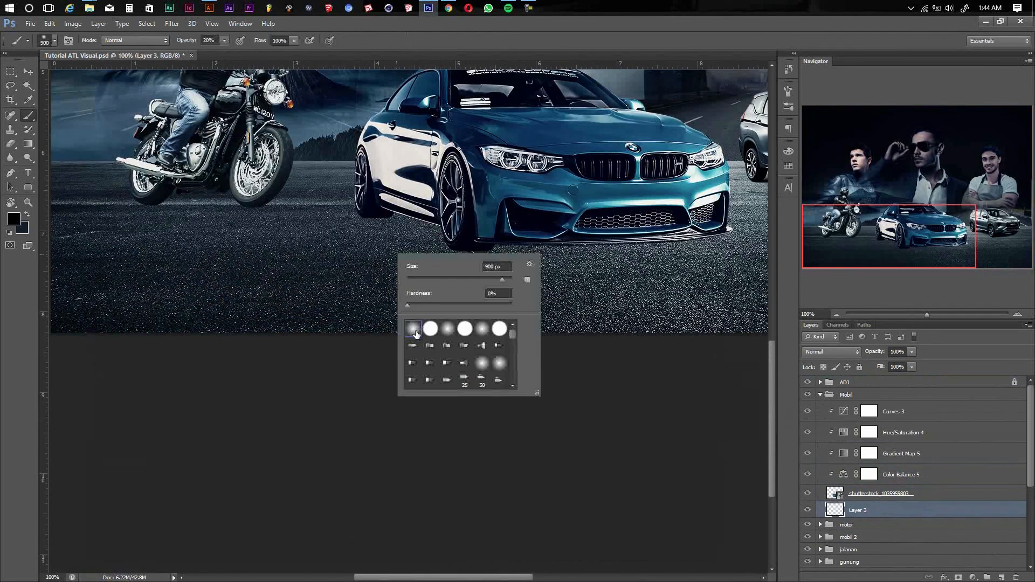
{"action": "left_click", "coordinate": [416, 331]}
{"action": "key", "text": "Return"}
{"action": "left_click_drag", "start_coordinate": [224, 41], "coordinate": [254, 52]}
- Paint black contact shadows on the road beneath the blue car's wheels with a small brush
{"action": "left_click_drag", "start_coordinate": [377, 223], "coordinate": [486, 252]}
{"action": "key", "text": "ctrl+plus"}
{"action": "key", "text": "ctrl+plus"}
{"action": "left_click_drag", "start_coordinate": [191, 242], "coordinate": [143, 236]}
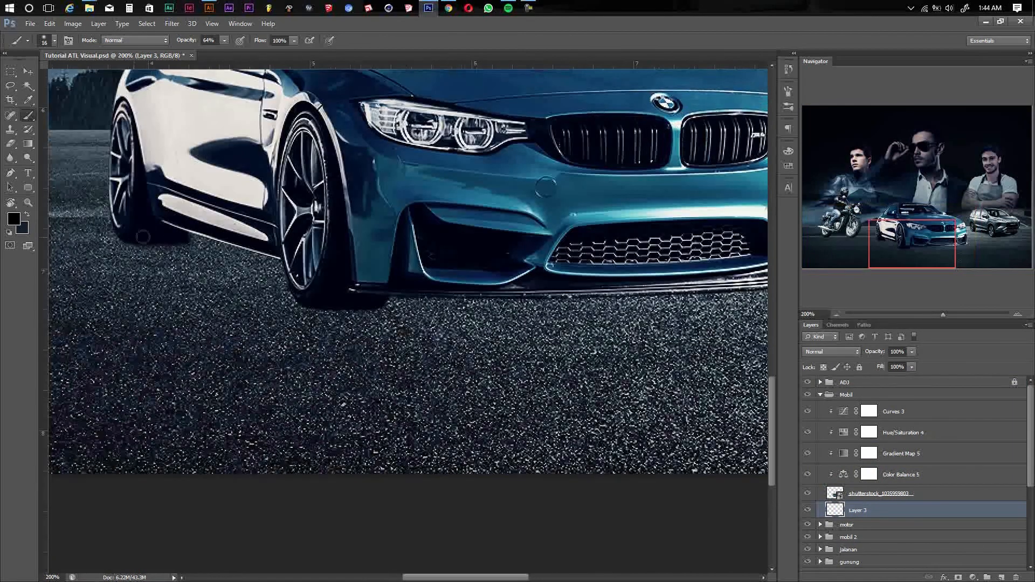
- Lower the brush opacity to 34% and paint a shadow along the blue car's side and front bumper
{"action": "left_click_drag", "start_coordinate": [208, 52], "coordinate": [208, 52]}
{"action": "mouse_move", "coordinate": [173, 239]}
{"action": "left_mouse_down"}
{"action": "mouse_move", "coordinate": [301, 265]}
{"action": "mouse_move", "coordinate": [160, 227]}
{"action": "mouse_move", "coordinate": [329, 277]}
{"action": "mouse_move", "coordinate": [326, 289]}
{"action": "mouse_move", "coordinate": [170, 227]}
{"action": "mouse_move", "coordinate": [311, 274]}
{"action": "mouse_move", "coordinate": [201, 239]}
{"action": "mouse_move", "coordinate": [296, 289]}
{"action": "left_mouse_up"}
{"action": "key", "text": "space"}
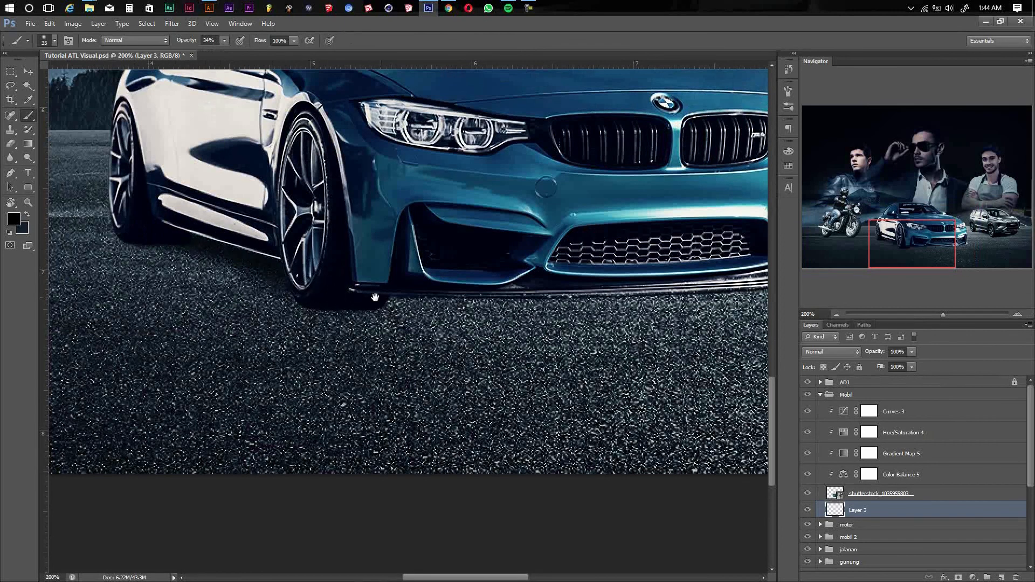
{"action": "left_click_drag", "start_coordinate": [378, 298], "coordinate": [196, 290]}
{"action": "mouse_move", "coordinate": [275, 297]}
{"action": "left_mouse_down"}
{"action": "mouse_move", "coordinate": [299, 286]}
{"action": "mouse_move", "coordinate": [323, 296]}
{"action": "mouse_move", "coordinate": [559, 292]}
{"action": "mouse_move", "coordinate": [256, 278]}
{"action": "left_mouse_up"}
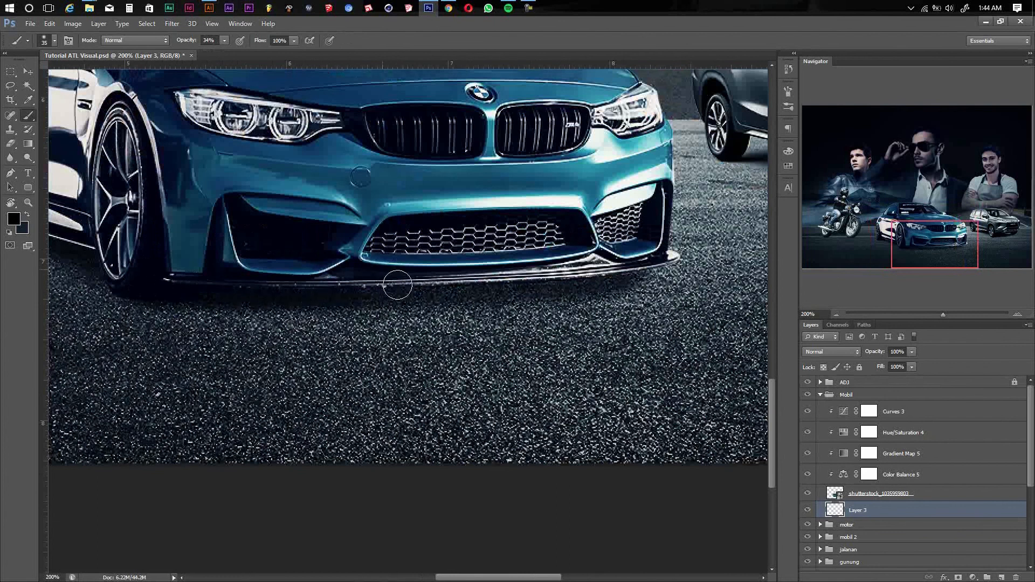
- Enlarge the brush to 175 px and paint a broad soft shadow on the road beneath the blue car's front
{"action": "key", "text": "bracketright"}
{"action": "key", "text": "bracketright"}
{"action": "key", "text": "bracketright"}
{"action": "key", "text": "bracketright"}
{"action": "key", "text": "bracketright"}
{"action": "key", "text": "bracketright"}
{"action": "key", "text": "bracketright"}
{"action": "key", "text": "bracketright"}
{"action": "key", "text": "bracketright"}
{"action": "key", "text": "bracketright"}
{"action": "key", "text": "bracketright"}
{"action": "mouse_move", "coordinate": [189, 278]}
{"action": "left_mouse_down"}
{"action": "mouse_move", "coordinate": [431, 287]}
{"action": "mouse_move", "coordinate": [534, 265]}
{"action": "left_mouse_up"}
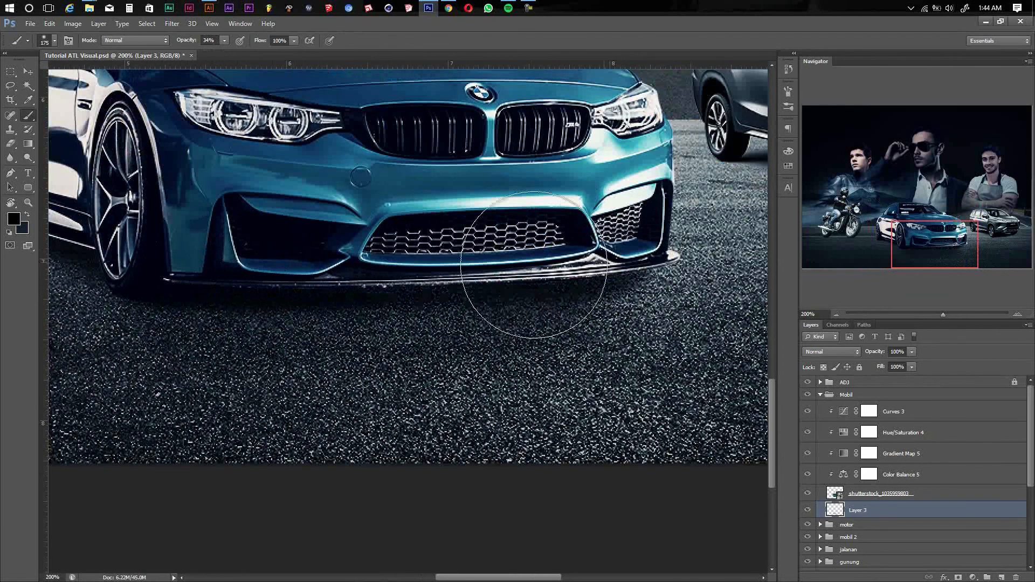
{"action": "left_click_drag", "start_coordinate": [334, 271], "coordinate": [496, 300]}
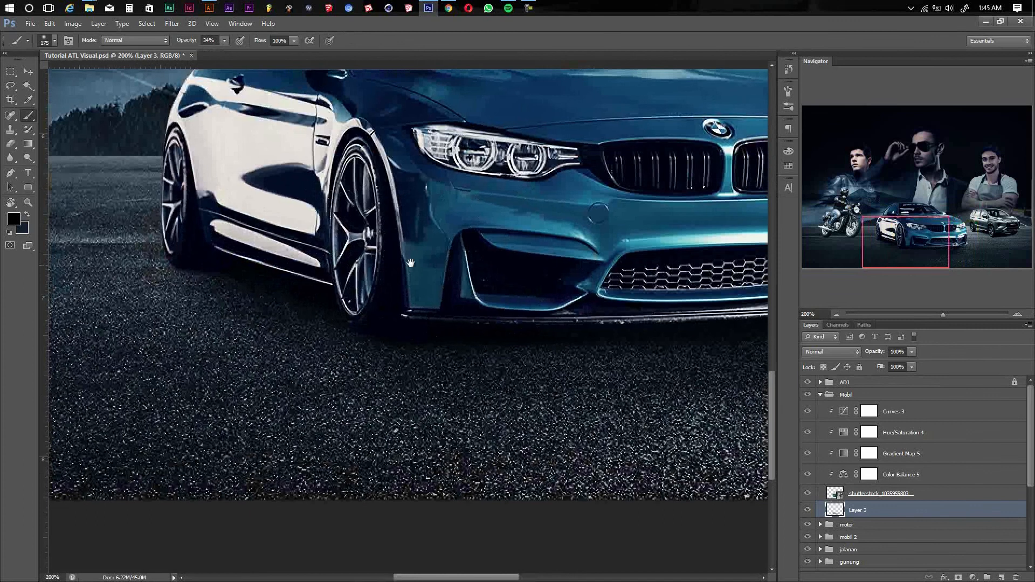
- Add a new layer beneath the motorcycle image in the motor group and paint a contact shadow under the wheels at 34% brush opacity
{"action": "key", "text": "ctrl+minus"}
{"action": "key", "text": "ctrl+minus"}
{"action": "key", "text": "v"}
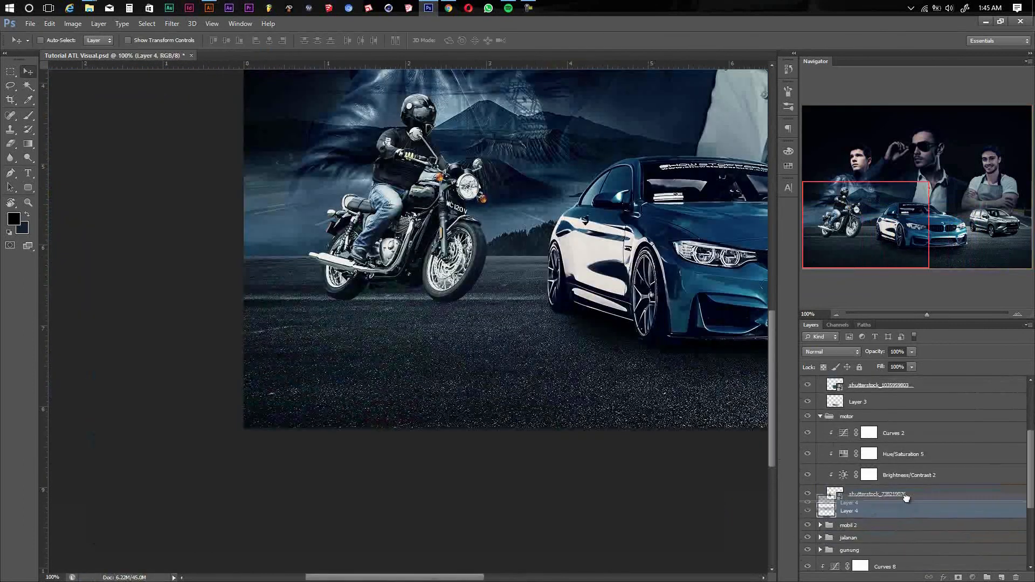
{"action": "key", "text": "b"}
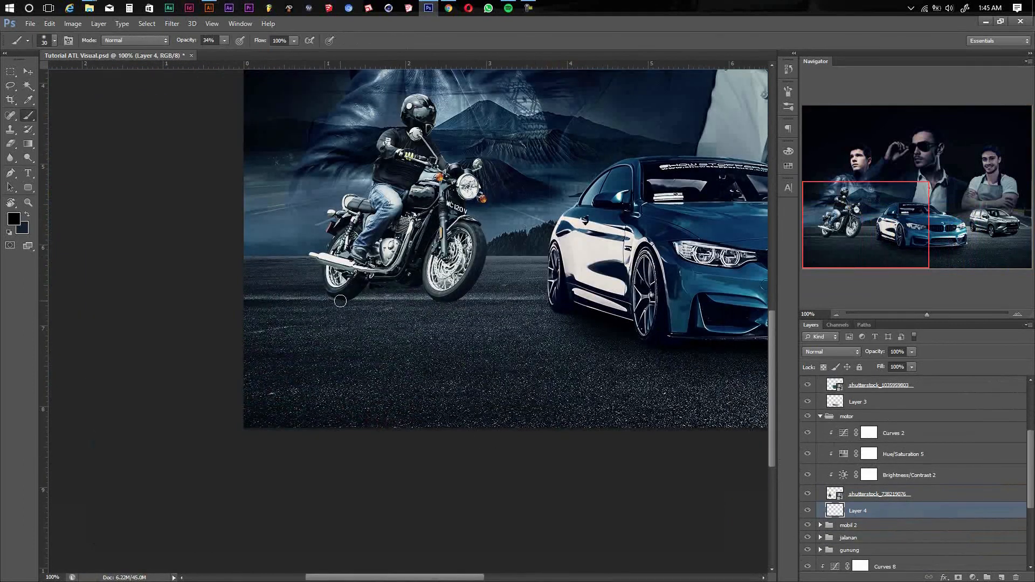
{"action": "key", "text": "z"}
{"action": "left_click_drag", "start_coordinate": [340, 300], "coordinate": [334, 302]}
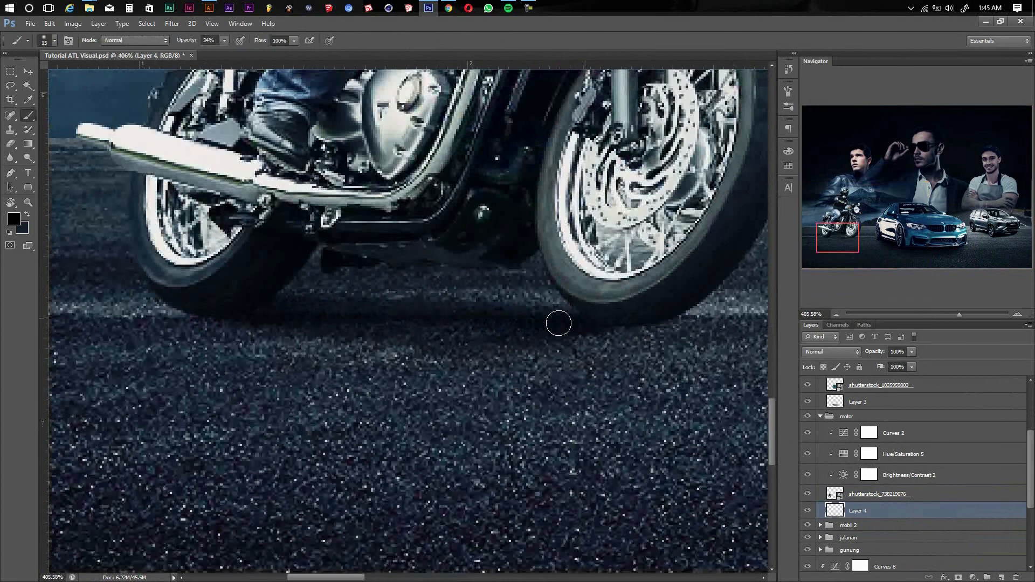
{"action": "mouse_move", "coordinate": [557, 321]}
{"action": "left_mouse_down"}
{"action": "mouse_move", "coordinate": [640, 335]}
{"action": "mouse_move", "coordinate": [447, 307]}
{"action": "left_mouse_up"}
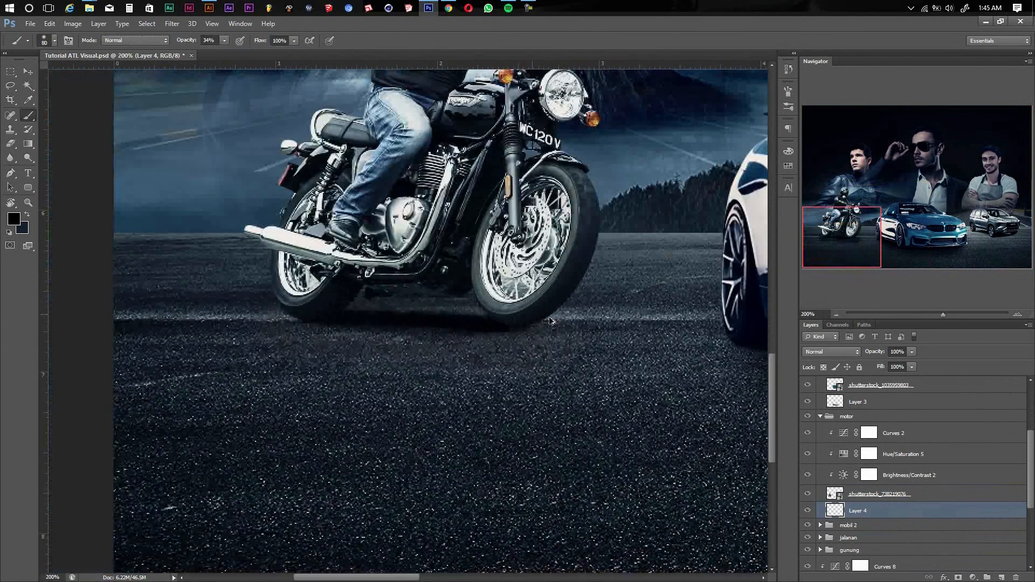
- Paint a broad soft shadow under the motorcycle on another new layer and reshape it along the road with Free Transform
{"action": "key", "text": "ctrl+shift+alt+n"}
{"action": "key", "text": "v"}
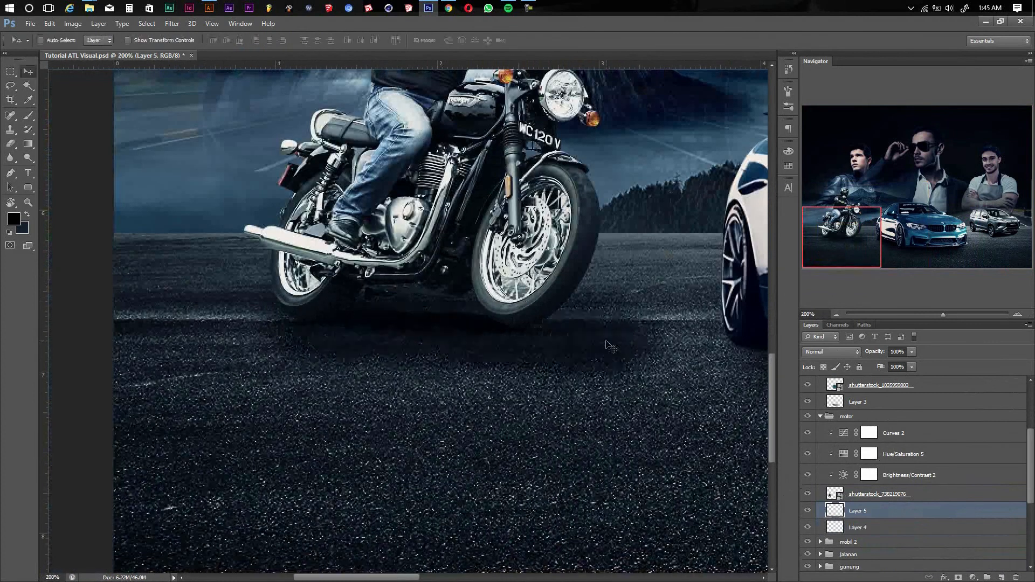
{"action": "key", "text": "ctrl+t"}
{"action": "left_click_drag", "start_coordinate": [454, 251], "coordinate": [529, 330]}
{"action": "left_click_drag", "start_coordinate": [501, 366], "coordinate": [433, 317]}
{"action": "left_click_drag", "start_coordinate": [659, 322], "coordinate": [628, 375]}
{"action": "left_click_drag", "start_coordinate": [442, 314], "coordinate": [525, 295]}
{"action": "left_click_drag", "start_coordinate": [541, 348], "coordinate": [485, 335]}
{"action": "key", "text": "Return"}
- Apply a Motion Blur with angle -4° and distance 201 pixels to the motorcycle's broad shadow and save the document
{"action": "left_click", "coordinate": [172, 23]}
{"action": "mouse_move", "coordinate": [186, 131]}
{"action": "left_click", "coordinate": [324, 232]}
{"action": "left_click", "coordinate": [636, 276]}
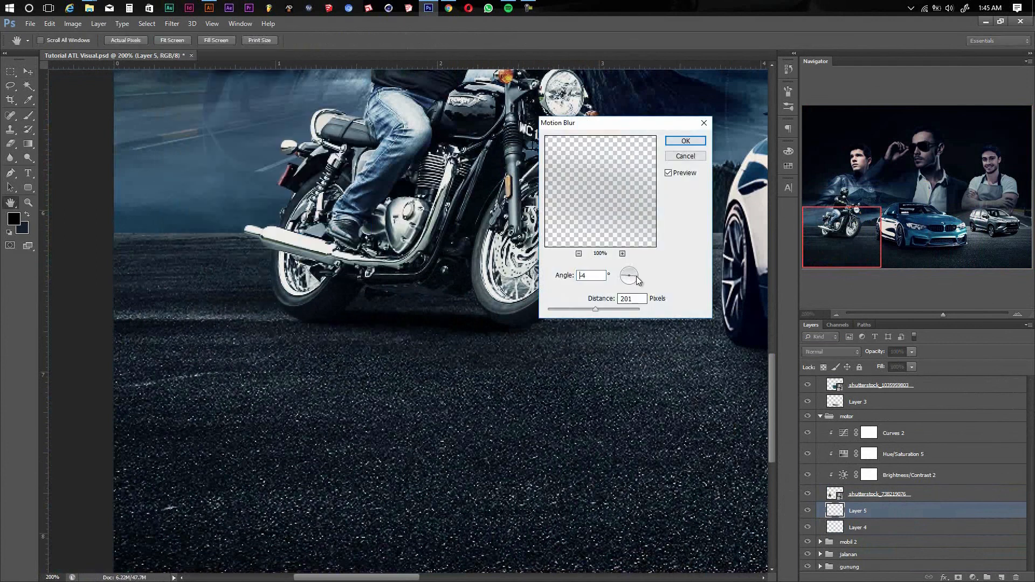
{"action": "key", "text": "Return"}
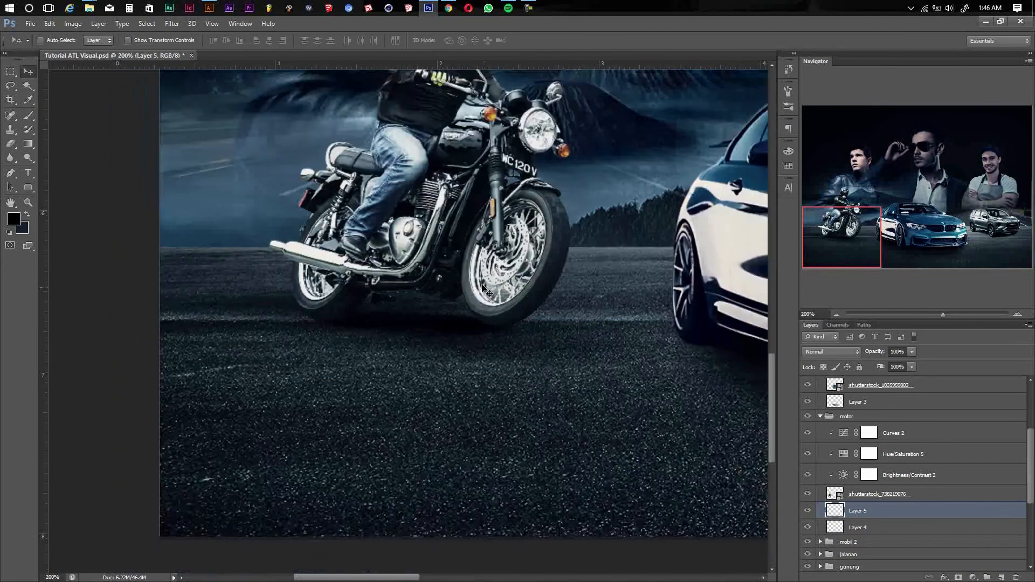
{"action": "key", "text": "ctrl+minus"}
{"action": "key", "text": "ctrl+minus"}
{"action": "key", "text": "ctrl+s"}
- Compare the composite with the blue car's adjustment layers hidden and shown
{"action": "left_click", "coordinate": [879, 385]}
{"action": "left_click", "coordinate": [820, 416]}
{"action": "scroll", "coordinate": [905, 428], "scroll_direction": "up", "scroll_amount": 2}
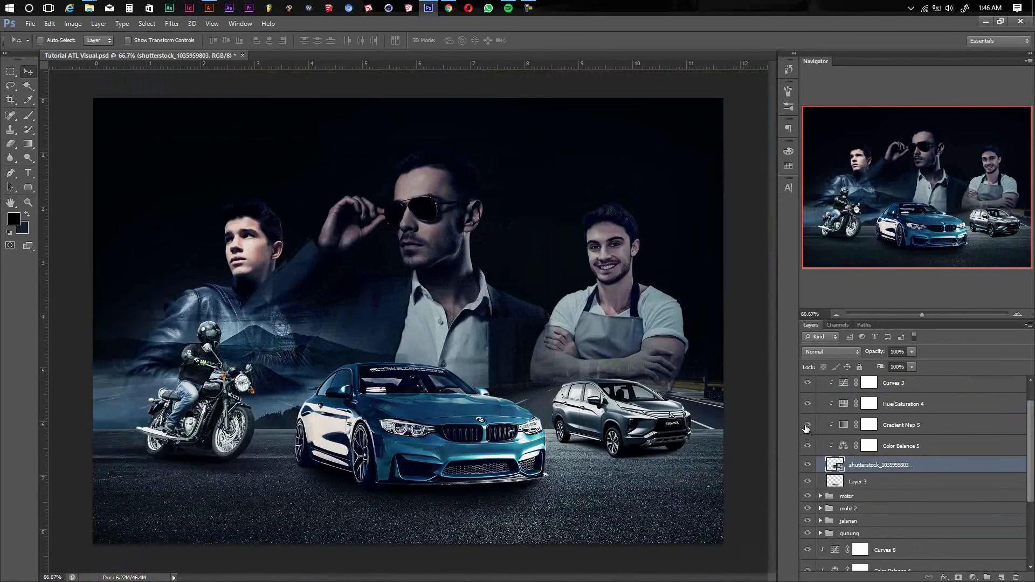
{"action": "left_click_drag", "start_coordinate": [807, 385], "coordinate": [804, 452]}
{"action": "left_click", "coordinate": [806, 446]}
{"action": "key", "text": "ctrl+minus"}
{"action": "key", "text": "ctrl+minus"}
{"action": "scroll", "coordinate": [814, 420], "scroll_direction": "up", "scroll_amount": 1}
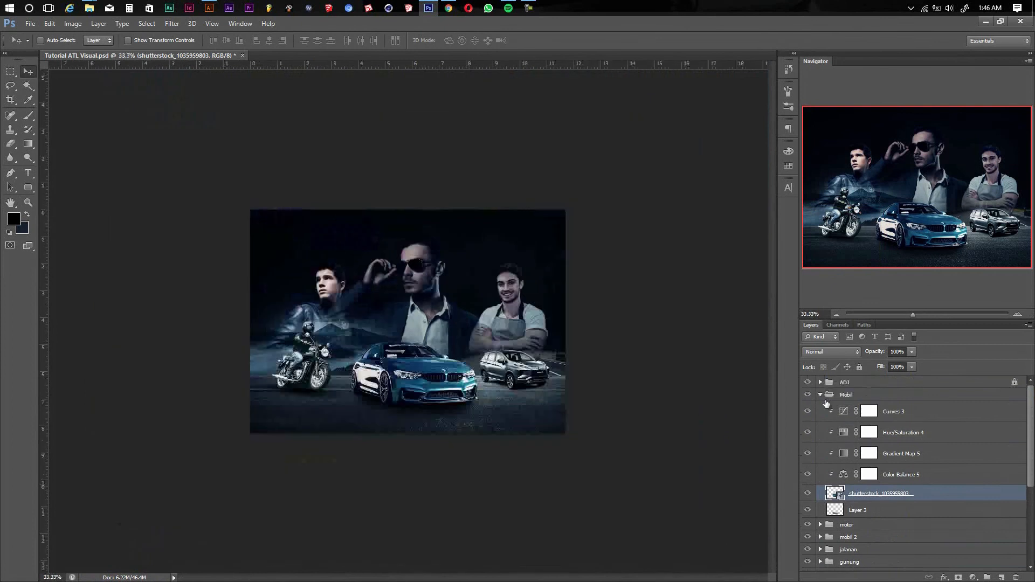
- Collapse the Mobil group and inspect the Color Overlay color of the Background copy layer
{"action": "left_click", "coordinate": [820, 395]}
{"action": "scroll", "coordinate": [910, 550], "scroll_direction": "down", "scroll_amount": 1}
{"action": "double_click", "coordinate": [911, 556]}
{"action": "left_click", "coordinate": [700, 450]}
{"action": "left_click", "coordinate": [886, 356]}
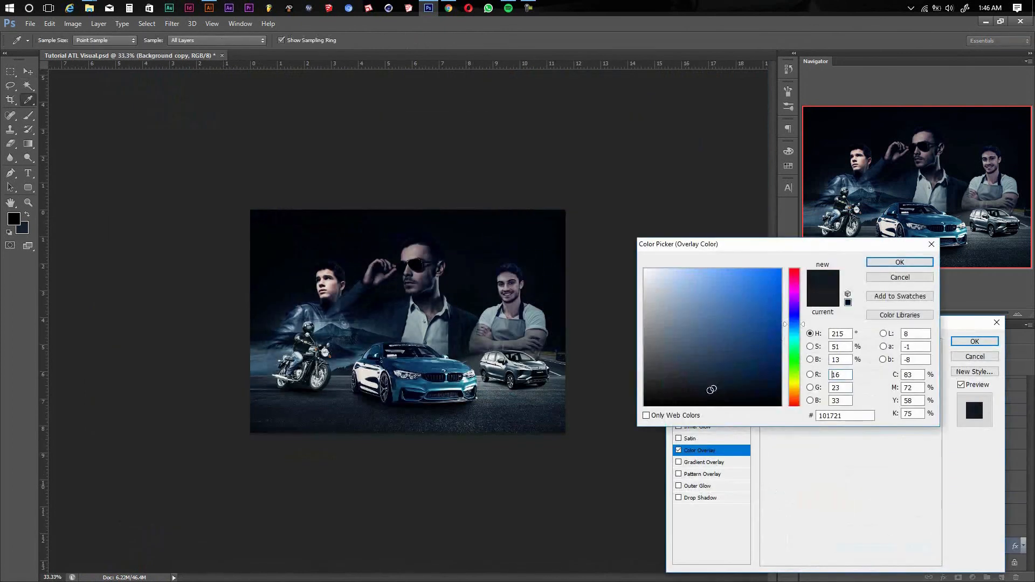
{"action": "left_click", "coordinate": [887, 268]}
{"action": "left_click", "coordinate": [975, 341]}
- Create a new layer above Background copy and set the foreground color to blue #004681
{"action": "key", "text": "ctrl+shift+alt+n"}
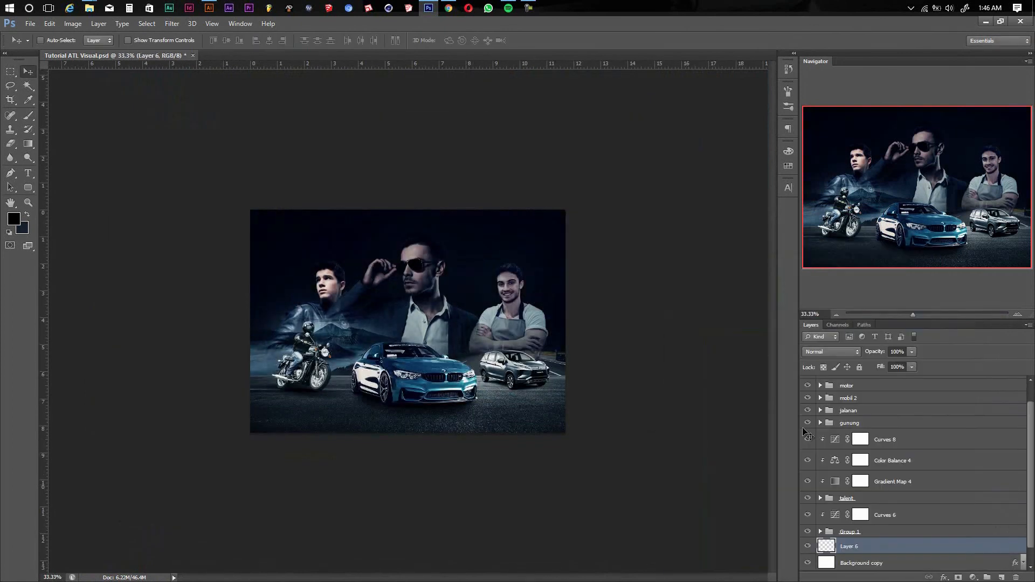
{"action": "key", "text": "b"}
{"action": "left_click", "coordinate": [13, 219]}
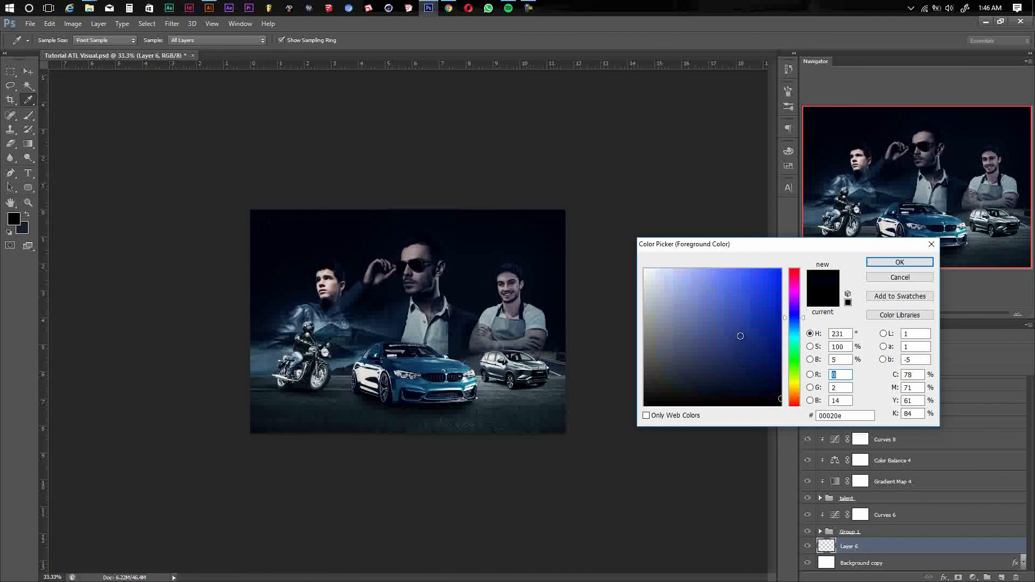
{"action": "left_click", "coordinate": [795, 327]}
{"action": "left_click_drag", "start_coordinate": [772, 310], "coordinate": [786, 337]}
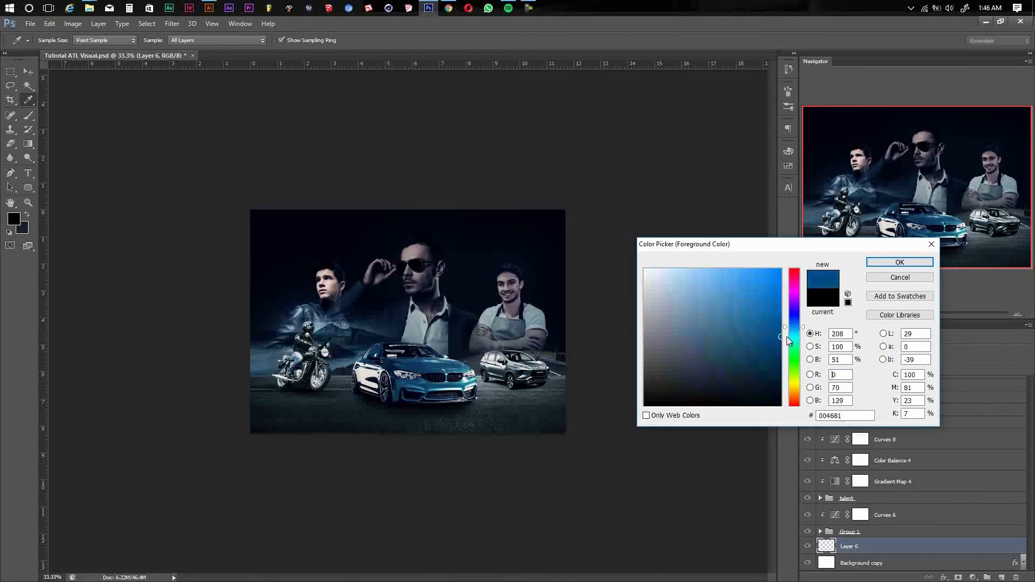
{"action": "left_click", "coordinate": [886, 268]}
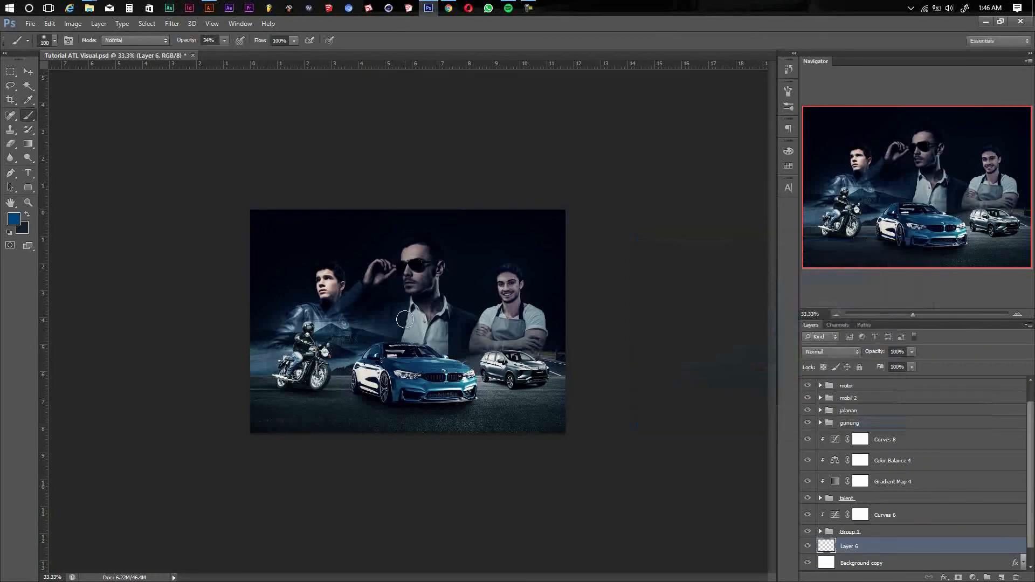
- Enlarge the soft brush to 1300 px with 0% hardness and paint a blue glow behind the men
{"action": "right_click", "coordinate": [405, 320]}
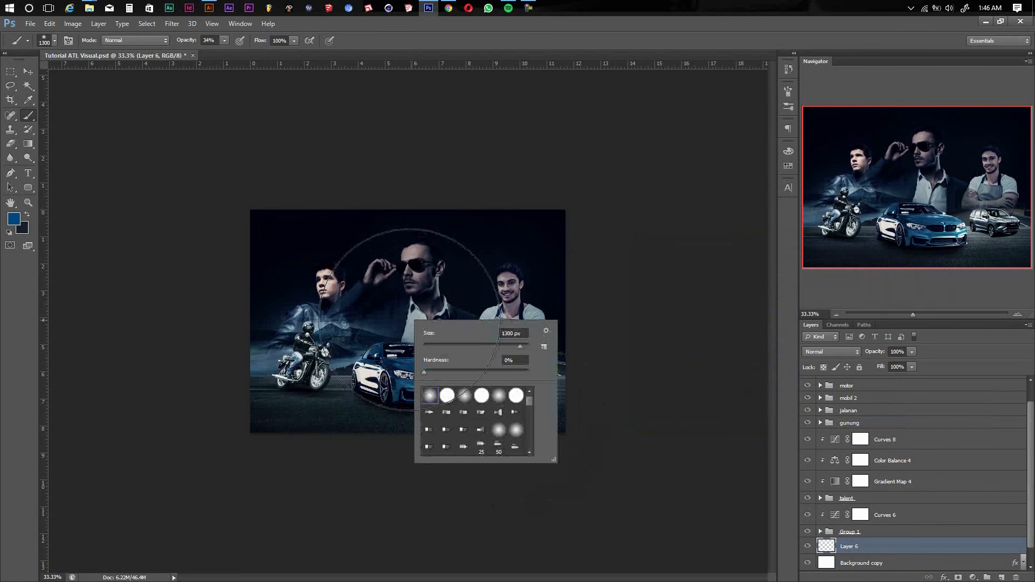
{"action": "left_click", "coordinate": [409, 320]}
{"action": "left_click", "coordinate": [407, 325]}
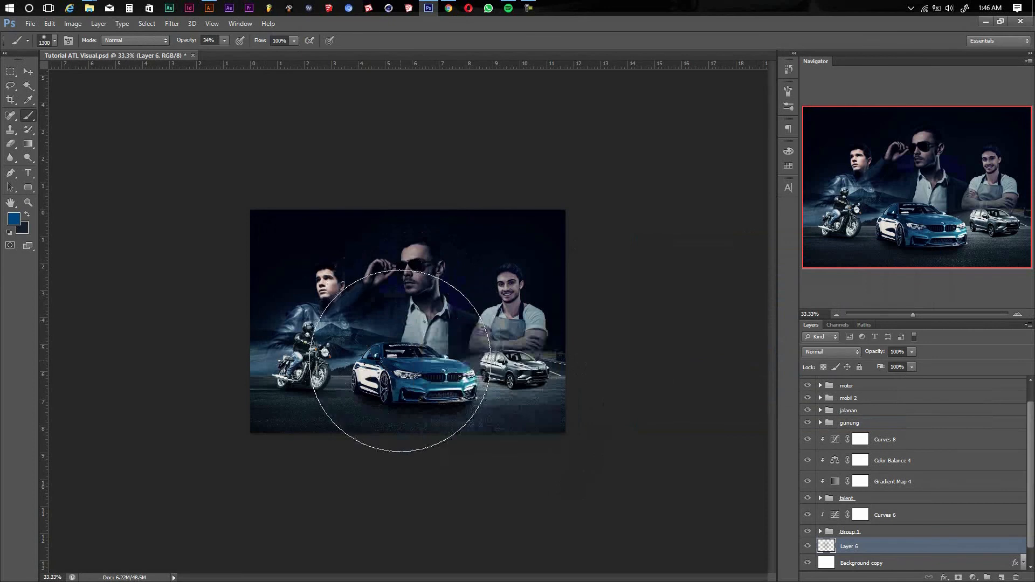
- Change the foreground color to bright cyan #00d1f7
{"action": "left_click", "coordinate": [14, 219]}
{"action": "left_click", "coordinate": [793, 338]}
{"action": "left_click", "coordinate": [780, 274]}
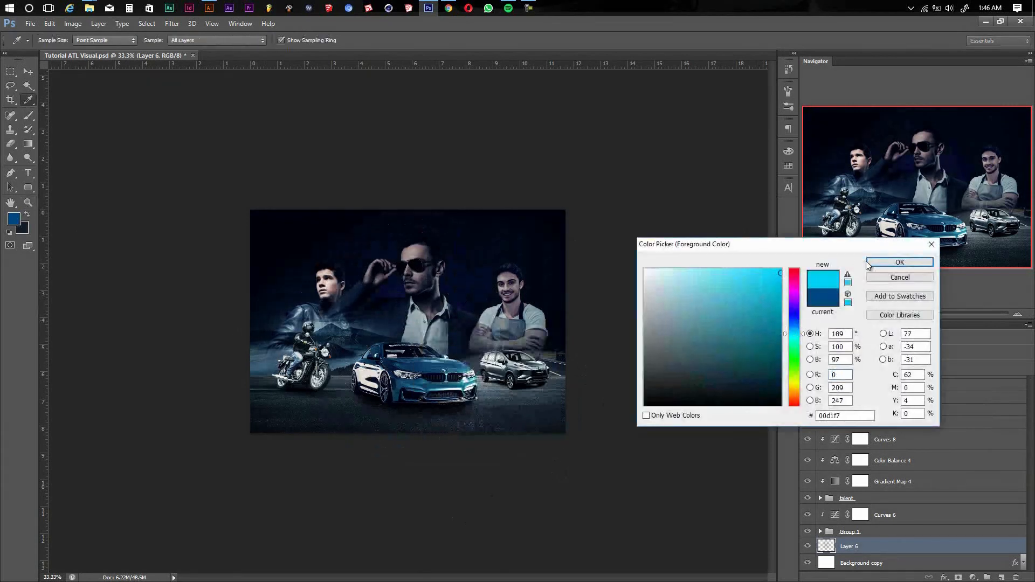
{"action": "left_click", "coordinate": [899, 262]}
- Add a new layer above the blue glow and paint a cyan glow behind the vehicles with a 1200 px brush
{"action": "left_click", "coordinate": [1001, 577]}
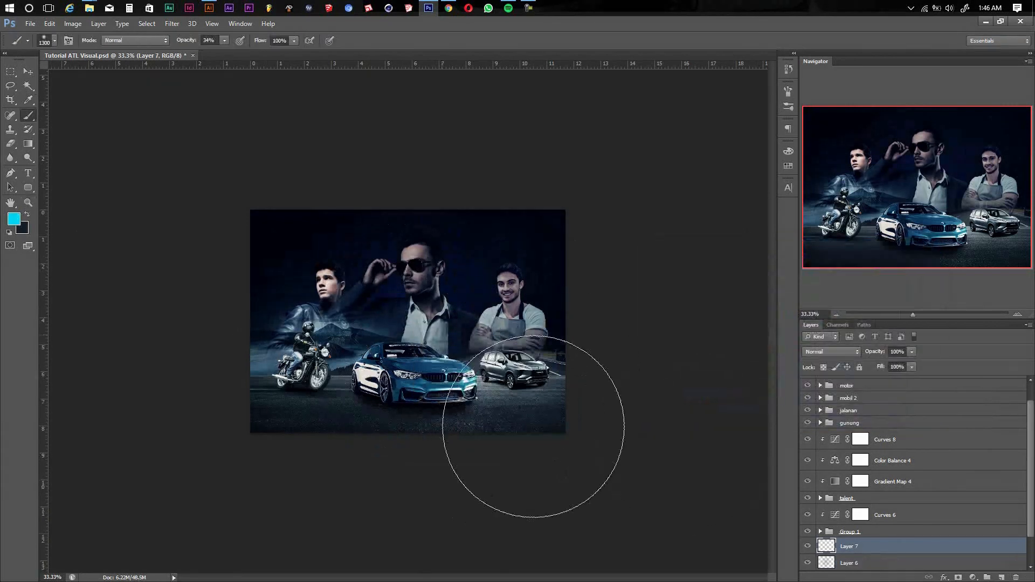
{"action": "key", "text": "bracketleft"}
{"action": "left_click", "coordinate": [298, 390]}
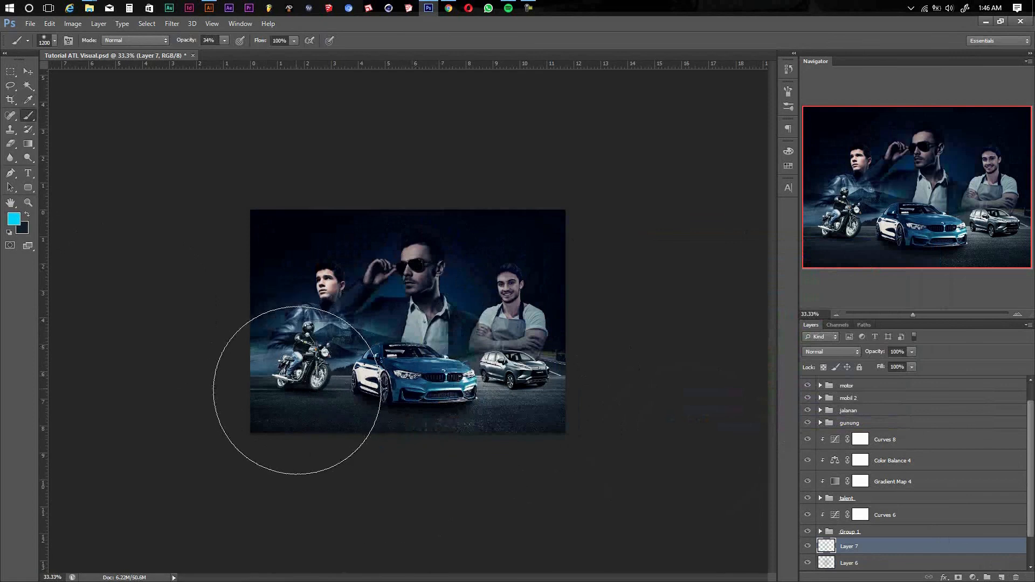
{"action": "left_click", "coordinate": [500, 406]}
{"action": "key", "text": "ctrl+alt+z"}
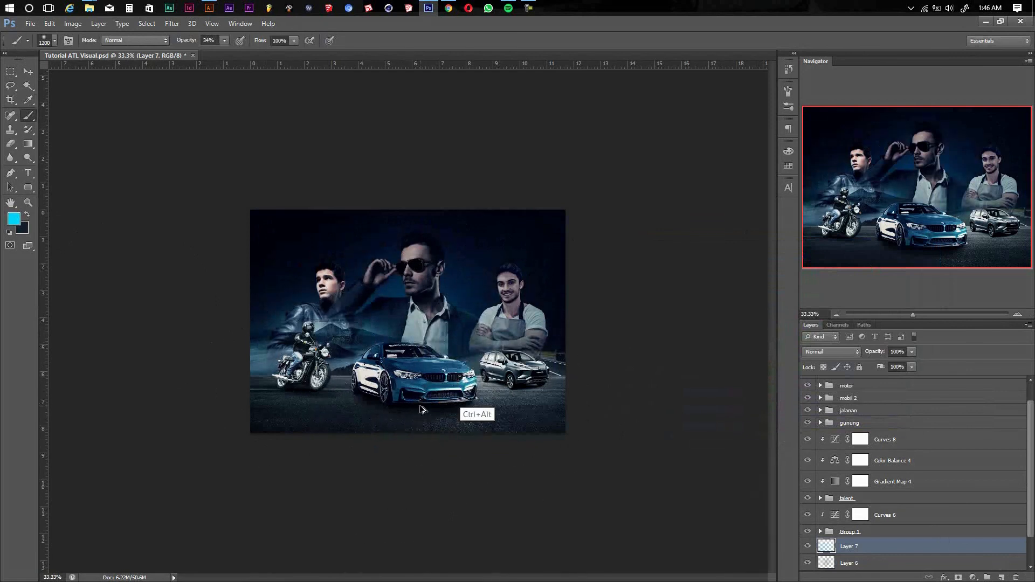
{"action": "left_click_drag", "start_coordinate": [501, 378], "coordinate": [390, 399]}
{"action": "key", "text": "v"}
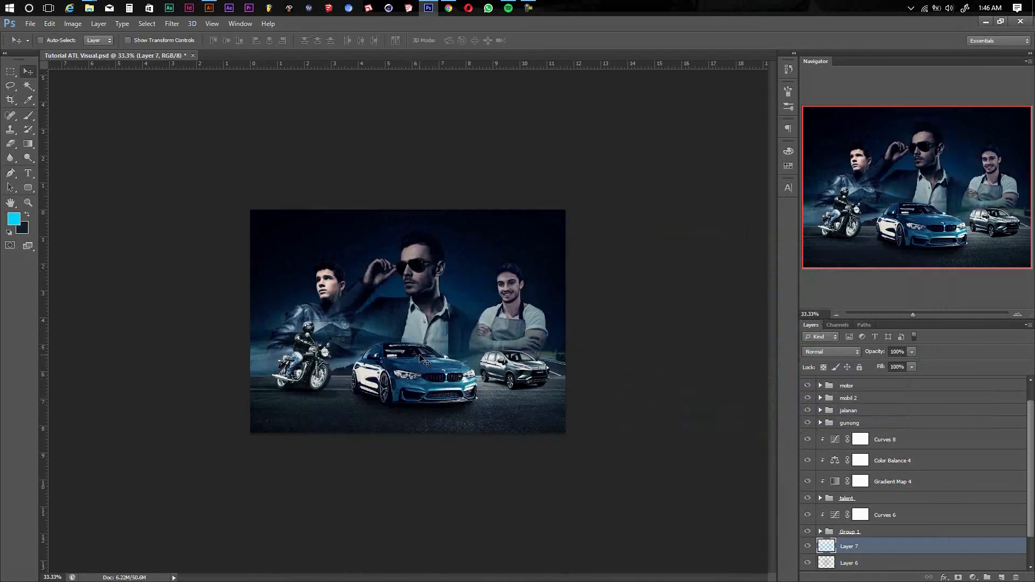
- Add a clipped Color Balance adjustment to the motorcycle, shifting its midtones toward cyan and setting blue to +29
{"action": "key", "text": "ctrl+plus"}
{"action": "left_click", "coordinate": [256, 386], "text": "ctrl"}
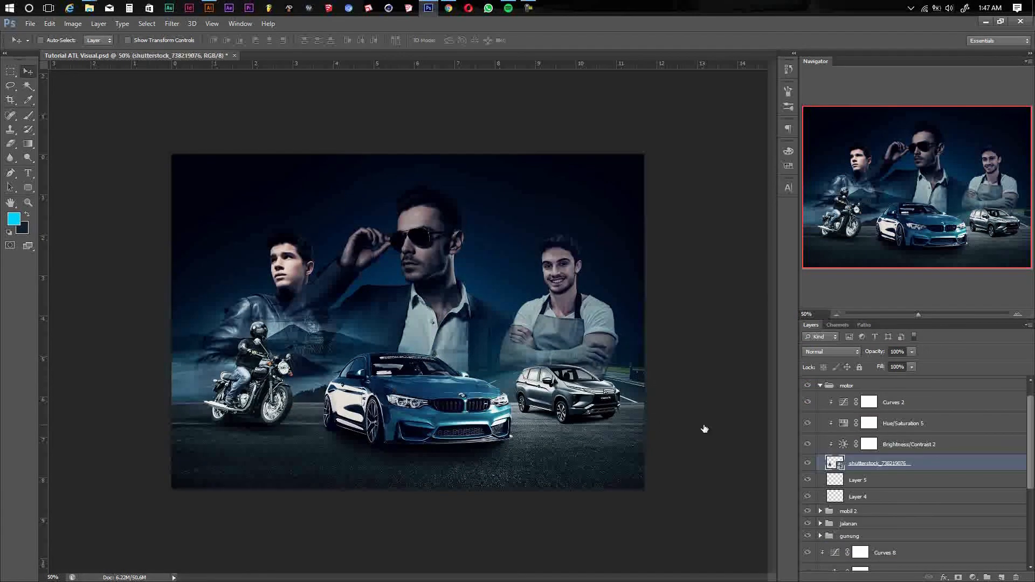
{"action": "left_click", "coordinate": [972, 577]}
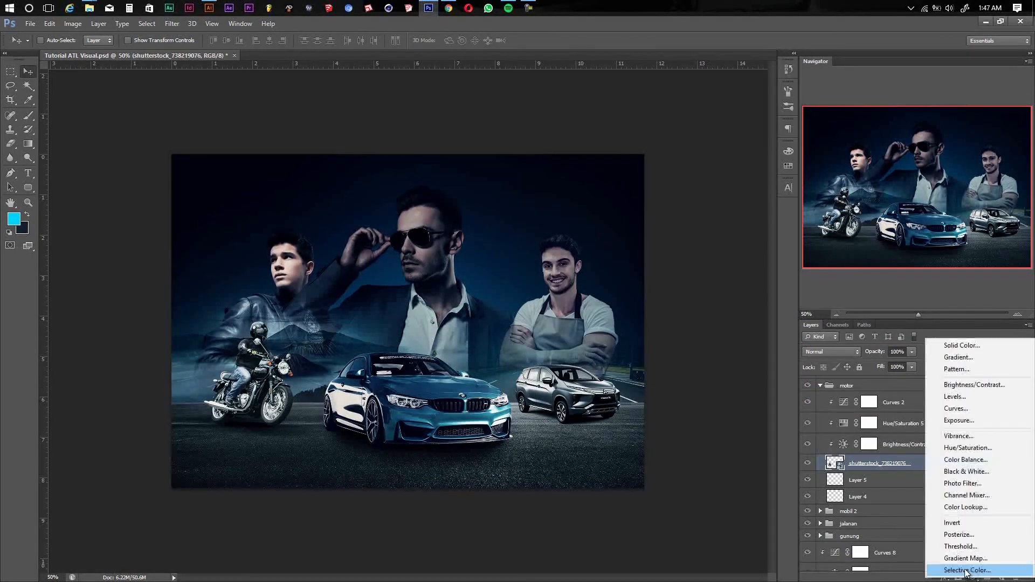
{"action": "left_click", "coordinate": [953, 460]}
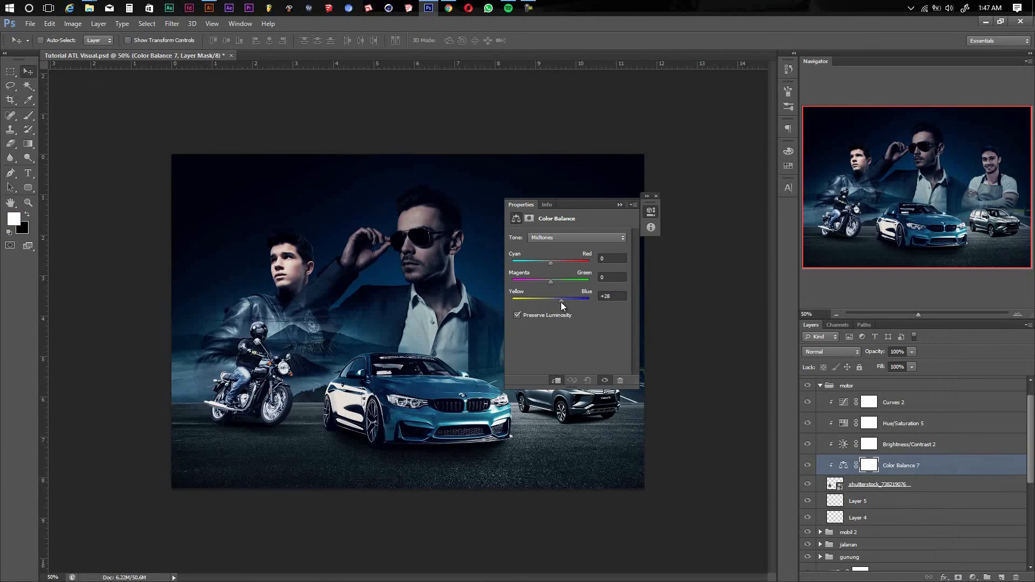
{"action": "left_click_drag", "start_coordinate": [561, 302], "coordinate": [560, 302]}
{"action": "left_click_drag", "start_coordinate": [550, 263], "coordinate": [538, 263]}
{"action": "left_click_drag", "start_coordinate": [559, 302], "coordinate": [562, 302]}
- Set the motorcycle's Color Balance shadows to +28 red and +19 blue, and switch to the highlights
{"action": "left_click", "coordinate": [559, 239]}
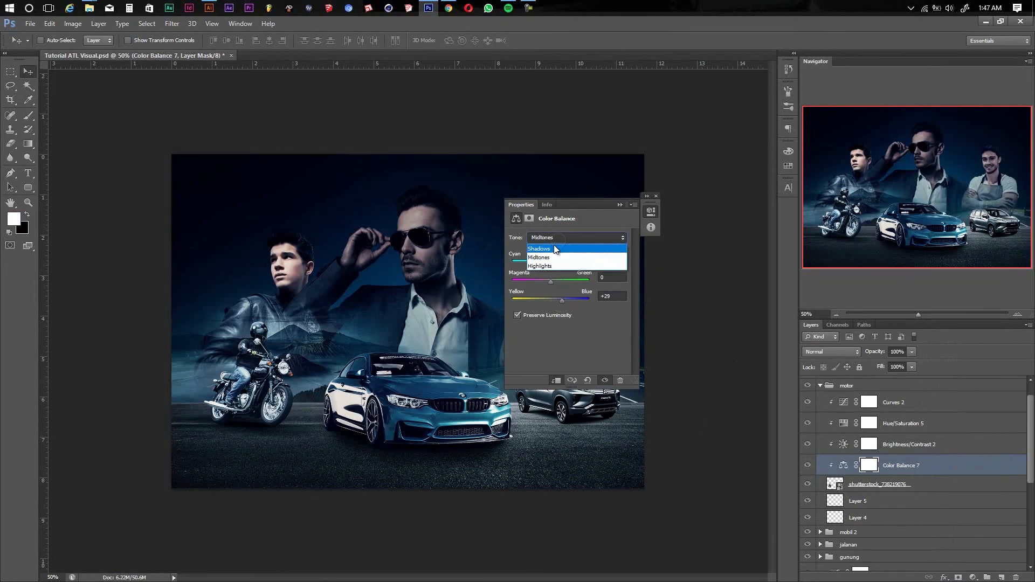
{"action": "left_click", "coordinate": [550, 251]}
{"action": "left_click_drag", "start_coordinate": [552, 261], "coordinate": [561, 264]}
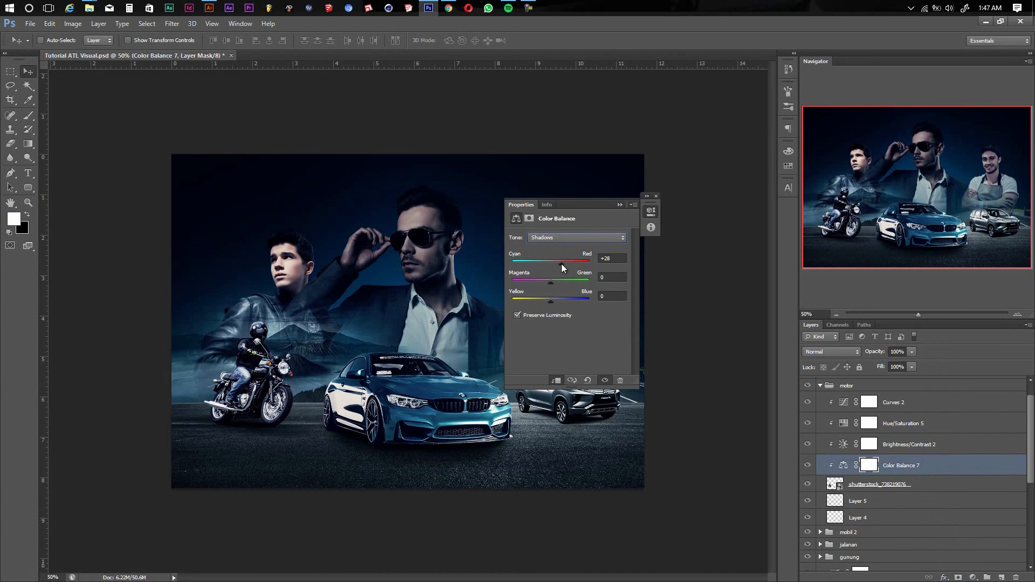
{"action": "left_click", "coordinate": [552, 302]}
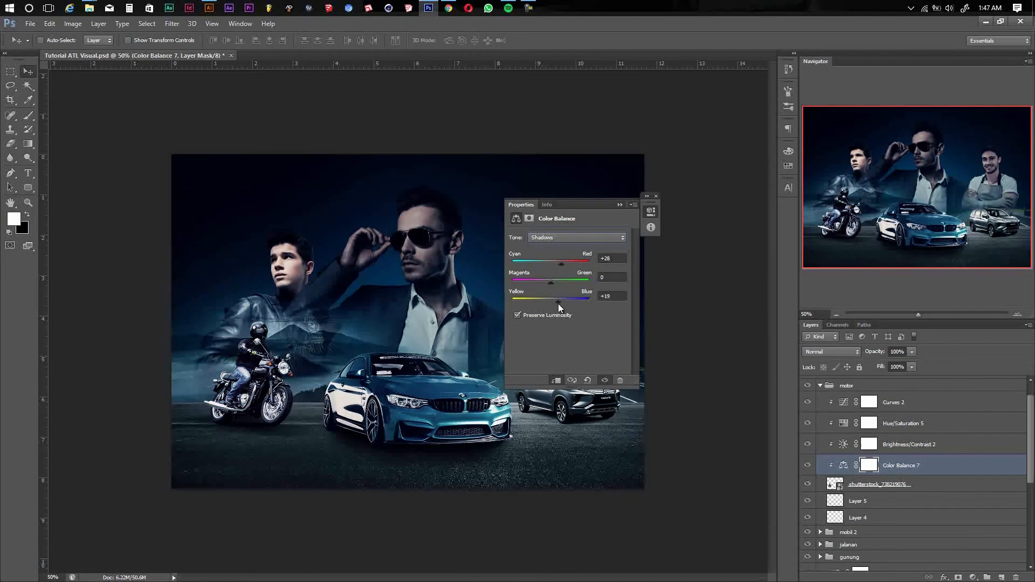
{"action": "left_click", "coordinate": [555, 238]}
{"action": "left_click", "coordinate": [551, 263]}
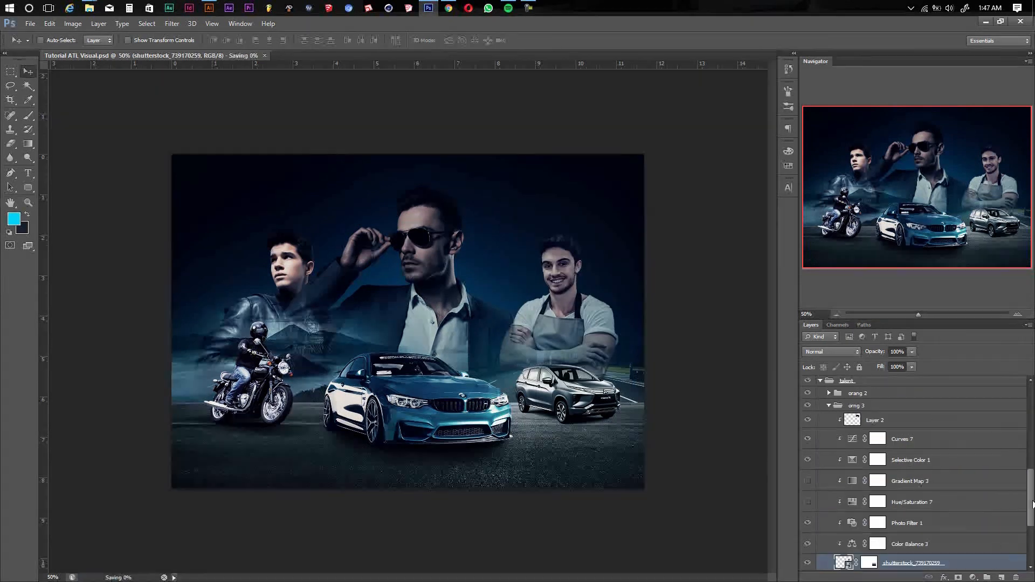
- Try different 3DLUT presets in a clipped Color Lookup adjustment on the image of the man in the apron
{"action": "left_click_drag", "start_coordinate": [1033, 505], "coordinate": [1033, 514]}
{"action": "left_click", "coordinate": [973, 577]}
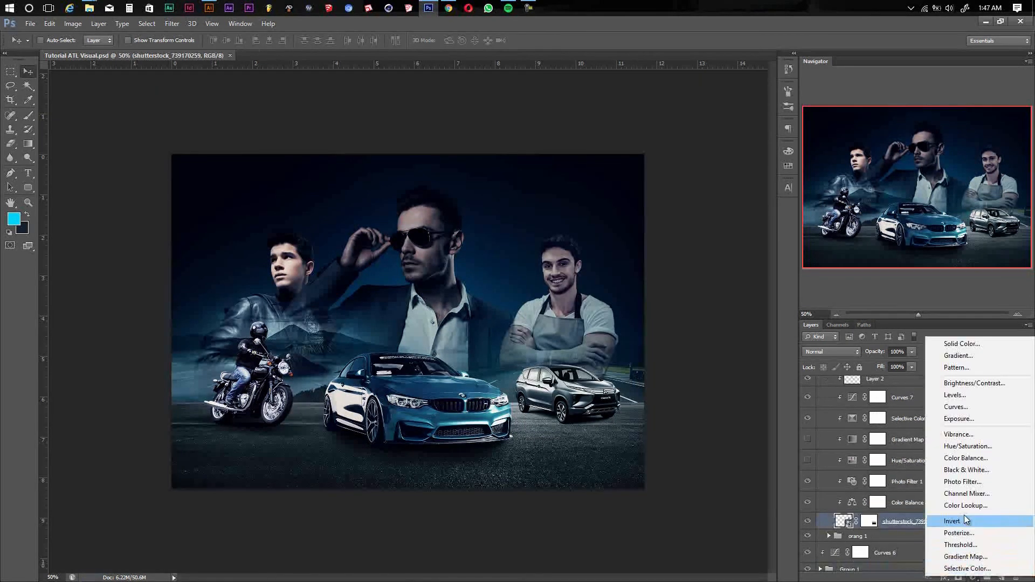
{"action": "left_click", "coordinate": [962, 505]}
{"action": "left_click_drag", "start_coordinate": [580, 202], "coordinate": [712, 224]}
{"action": "left_click", "coordinate": [725, 258]}
{"action": "left_click", "coordinate": [729, 277]}
{"action": "key", "text": "Down"}
{"action": "key", "text": "Down"}
{"action": "key", "text": "Down"}
{"action": "key", "text": "Down"}
{"action": "key", "text": "Down"}
{"action": "key", "text": "Down"}
{"action": "key", "text": "Down"}
{"action": "key", "text": "Down"}
{"action": "key", "text": "Down"}
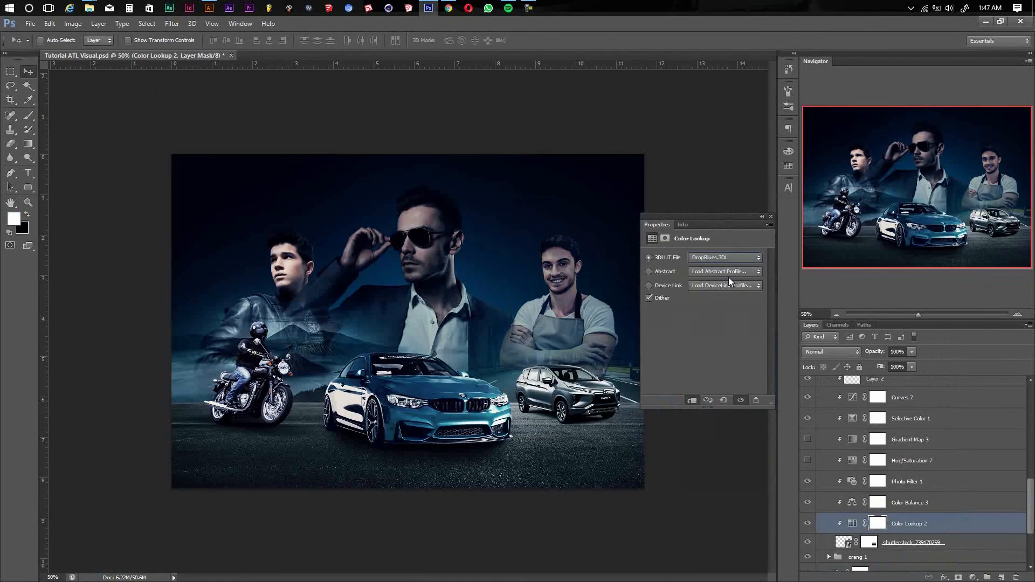
{"action": "key", "text": "Up"}
{"action": "key", "text": "Up"}
{"action": "key", "text": "Up"}
{"action": "key", "text": "Up"}
- Lower the Color Lookup adjustment's opacity to 21% and delete that layer
{"action": "left_click", "coordinate": [911, 351]}
{"action": "left_click_drag", "start_coordinate": [912, 364], "coordinate": [865, 365]}
{"action": "left_click", "coordinate": [771, 219]}
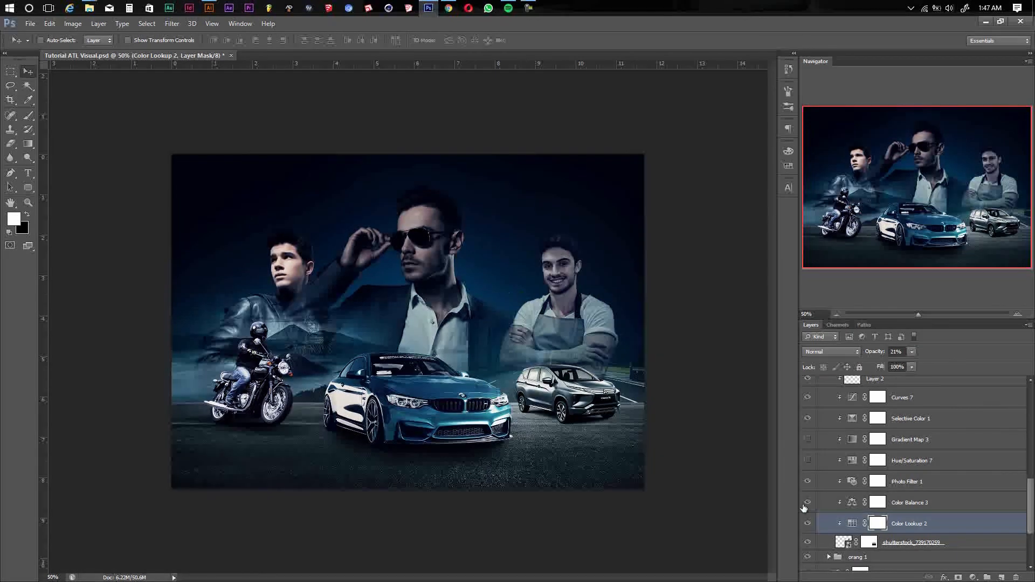
{"action": "key", "text": "Delete"}
- Delete the hidden Gradient Map 3 and Hue/Saturation 7 layers from the orng 3 group and save the document
{"action": "left_click", "coordinate": [912, 439]}
{"action": "key", "text": "Delete"}
{"action": "key", "text": "Delete"}
{"action": "key", "text": "ctrl+s"}
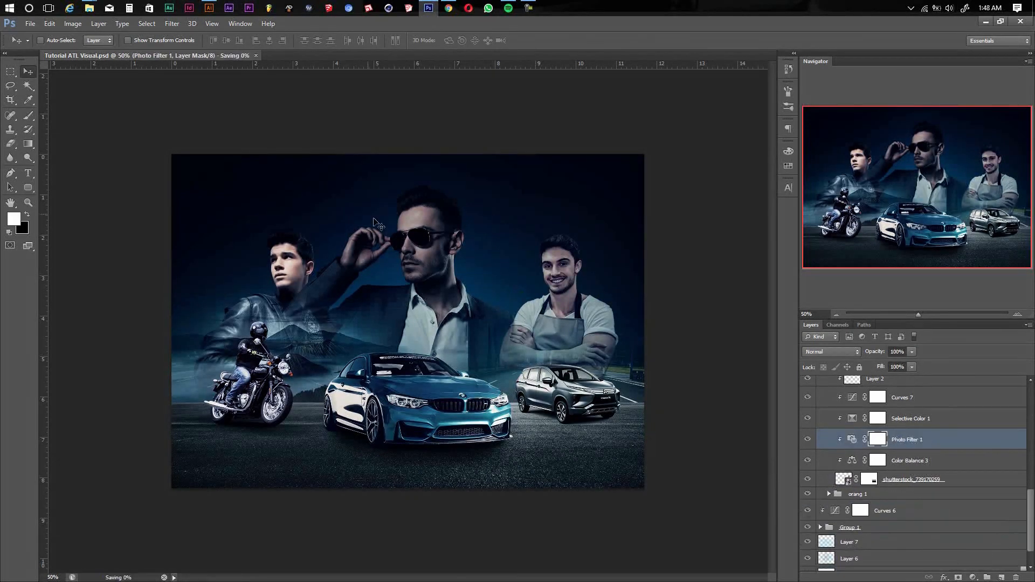
- Add a Brightness/Contrast adjustment for one of the men, adjust it slightly and save the document
{"action": "scroll", "coordinate": [896, 441], "scroll_direction": "up", "scroll_amount": 3}
{"action": "left_click", "coordinate": [906, 451]}
{"action": "scroll", "coordinate": [906, 451], "scroll_direction": "up", "scroll_amount": 2}
{"action": "left_click", "coordinate": [906, 491]}
{"action": "left_click", "coordinate": [972, 577]}
{"action": "left_click", "coordinate": [953, 386]}
{"action": "left_click_drag", "start_coordinate": [707, 306], "coordinate": [712, 284]}
{"action": "left_click", "coordinate": [771, 216]}
{"action": "key", "text": "ctrl+s"}
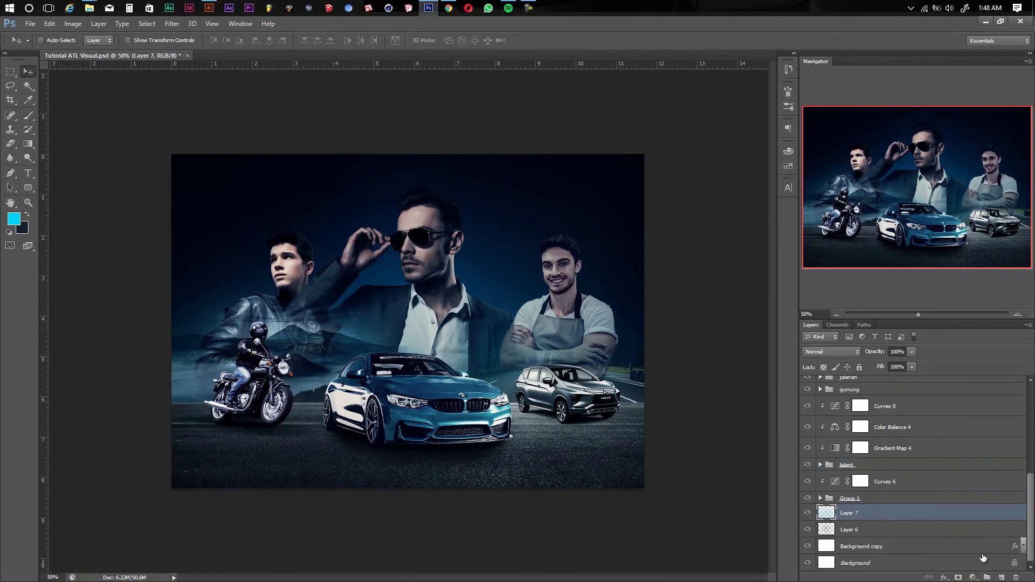
- Create a new layer above Layer 7 and choose a dark blue foreground color
{"action": "key", "text": "b"}
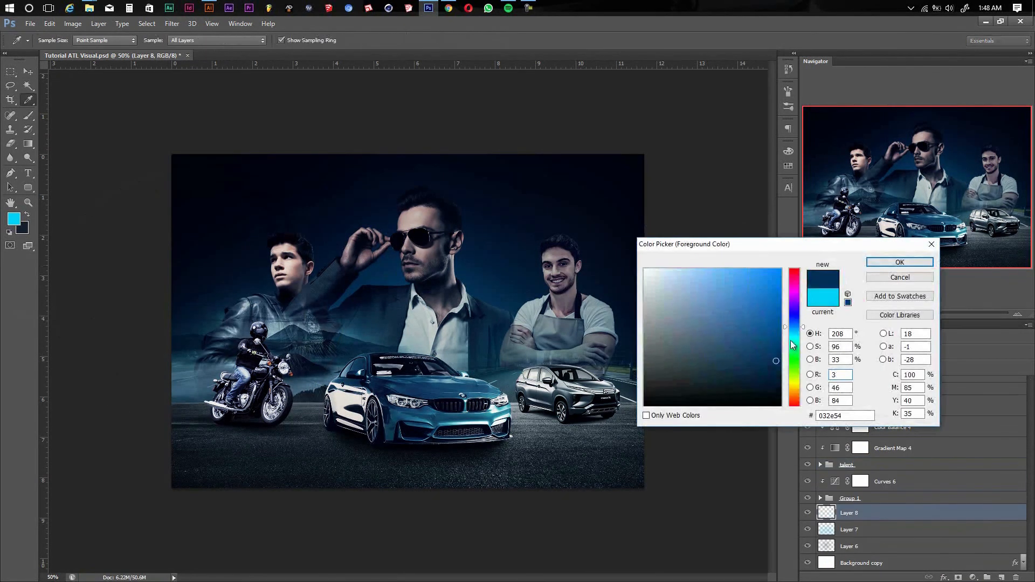
{"action": "key", "text": "Return"}
- Place shutterstock_152725925.jpg from the Source folder into the composite, scale it to about 27%, and position it between the middle and apron-wearing men
{"action": "key", "text": "alt+Tab"}
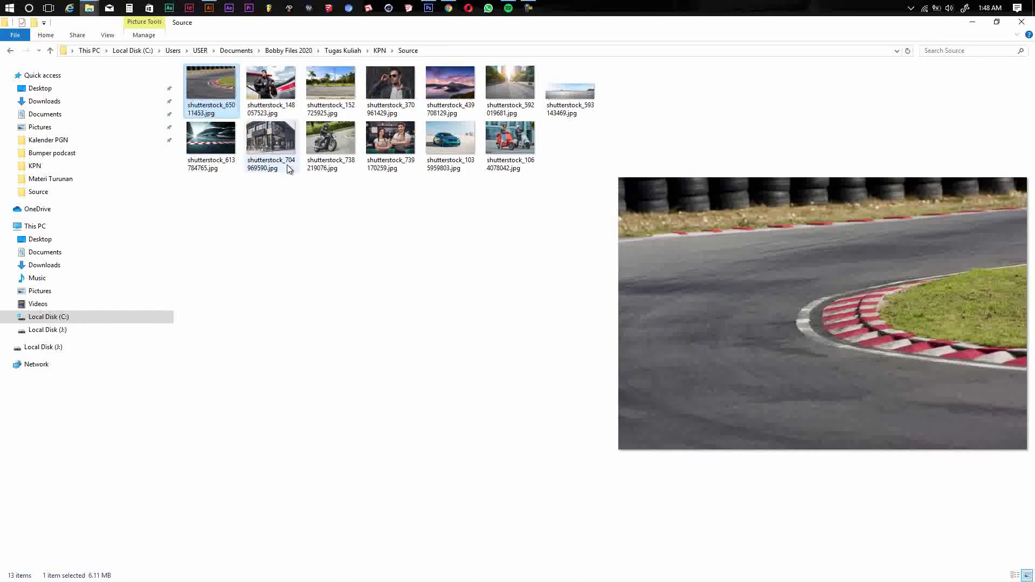
{"action": "left_click_drag", "start_coordinate": [319, 81], "coordinate": [448, 311]}
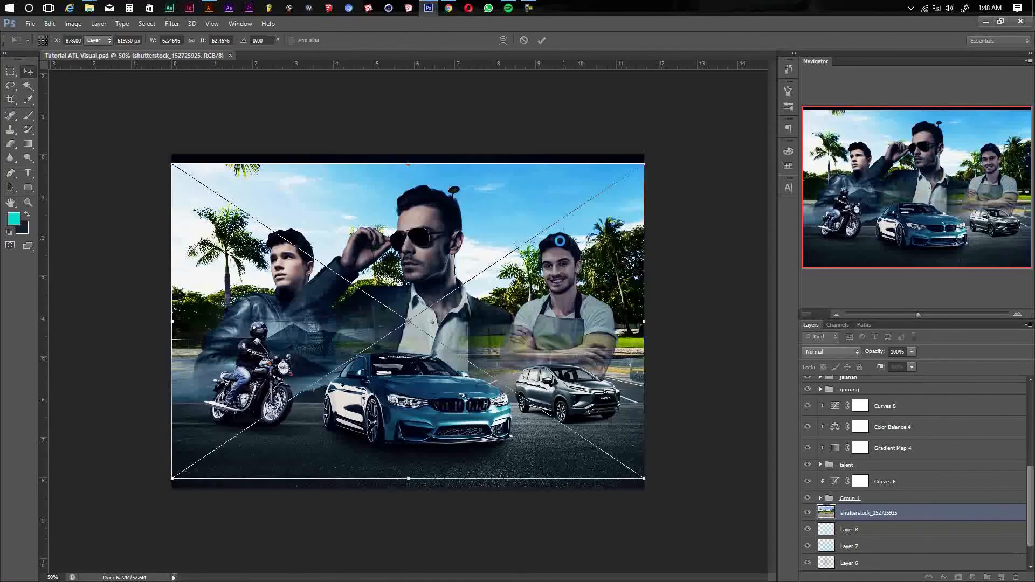
{"action": "key", "text": "Return"}
{"action": "left_click_drag", "start_coordinate": [563, 202], "coordinate": [564, 176]}
{"action": "key", "text": "ctrl+t"}
{"action": "left_click_drag", "start_coordinate": [645, 118], "coordinate": [382, 293]}
{"action": "key", "text": "Return"}
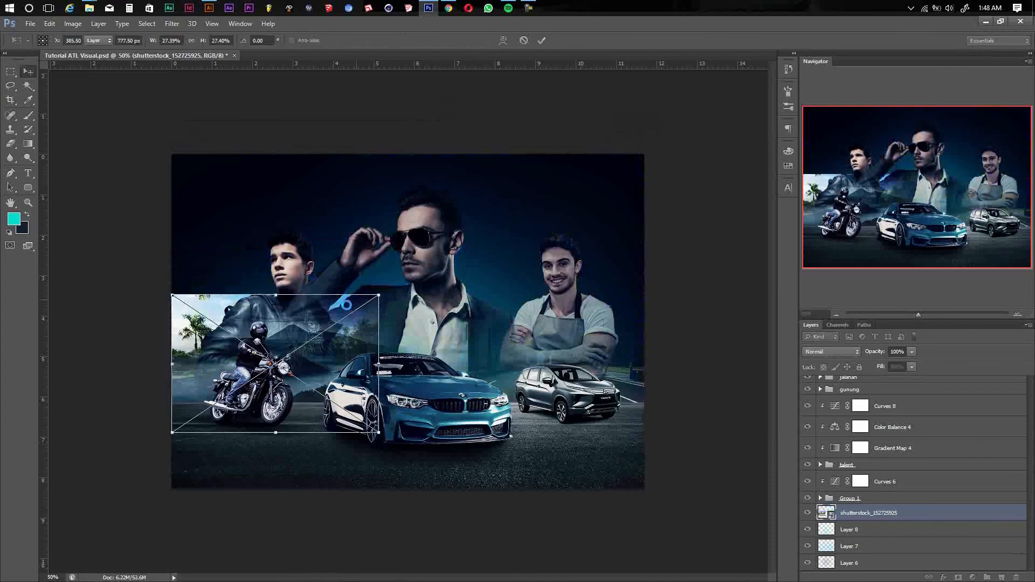
{"action": "left_click_drag", "start_coordinate": [297, 344], "coordinate": [484, 293]}
- Add a Color Balance adjustment clipped to the palm-tree photo and shift its tones toward cyan and blue
{"action": "left_click", "coordinate": [973, 577]}
{"action": "left_click", "coordinate": [928, 454]}
{"action": "left_click", "coordinate": [834, 524], "text": "alt"}
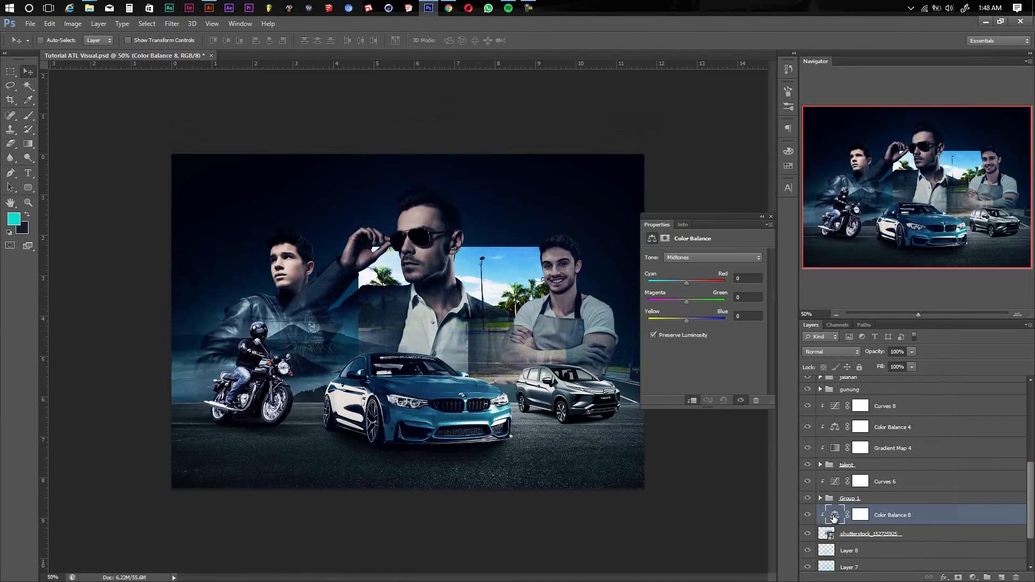
{"action": "left_click_drag", "start_coordinate": [686, 320], "coordinate": [705, 320]}
{"action": "left_click_drag", "start_coordinate": [686, 283], "coordinate": [672, 282]}
{"action": "left_click", "coordinate": [683, 259]}
{"action": "left_click_drag", "start_coordinate": [686, 319], "coordinate": [693, 320]}
{"action": "left_click_drag", "start_coordinate": [687, 301], "coordinate": [686, 322]}
{"action": "left_click", "coordinate": [690, 257]}
{"action": "left_click", "coordinate": [685, 285]}
{"action": "left_click_drag", "start_coordinate": [686, 282], "coordinate": [680, 282]}
- Add a layer mask to the palm-tree photo and paint it with soft black at 34% opacity to blend its edges and sky into the background
{"action": "left_click", "coordinate": [906, 534]}
{"action": "left_click", "coordinate": [959, 577]}
{"action": "key", "text": "b"}
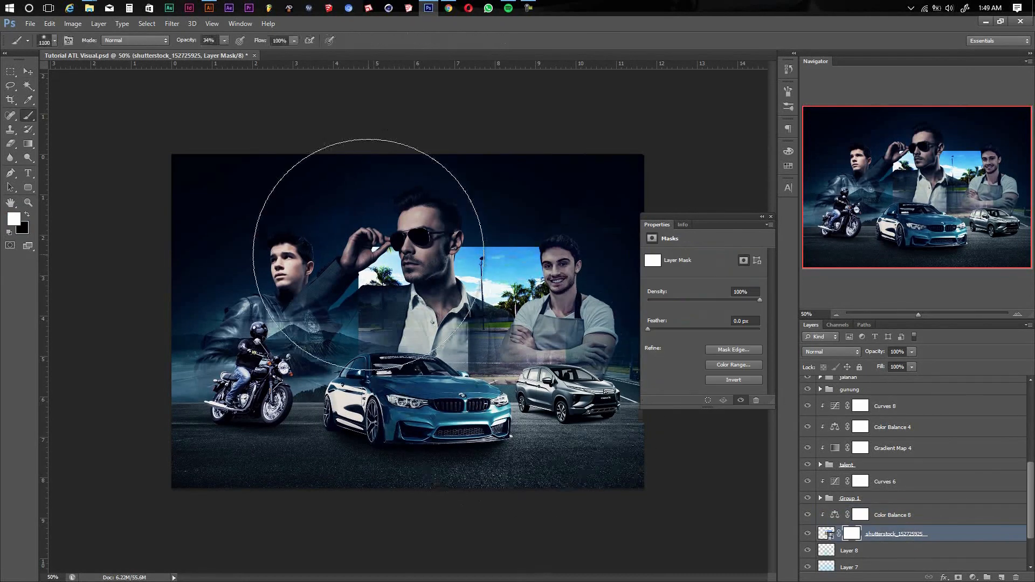
{"action": "key", "text": "d"}
{"action": "left_click_drag", "start_coordinate": [542, 221], "coordinate": [381, 213]}
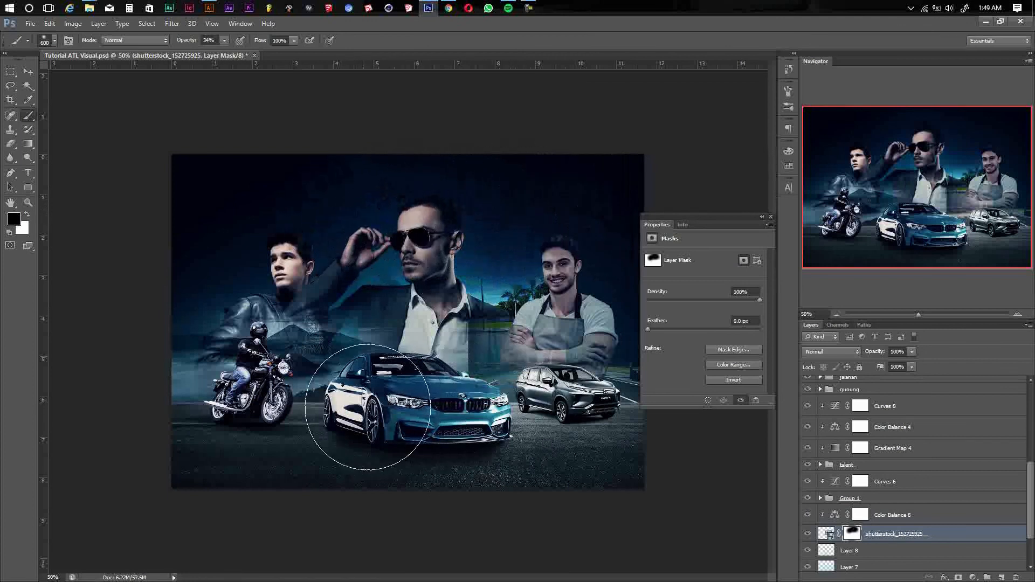
{"action": "left_click_drag", "start_coordinate": [318, 342], "coordinate": [323, 344]}
{"action": "left_click", "coordinate": [28, 72]}
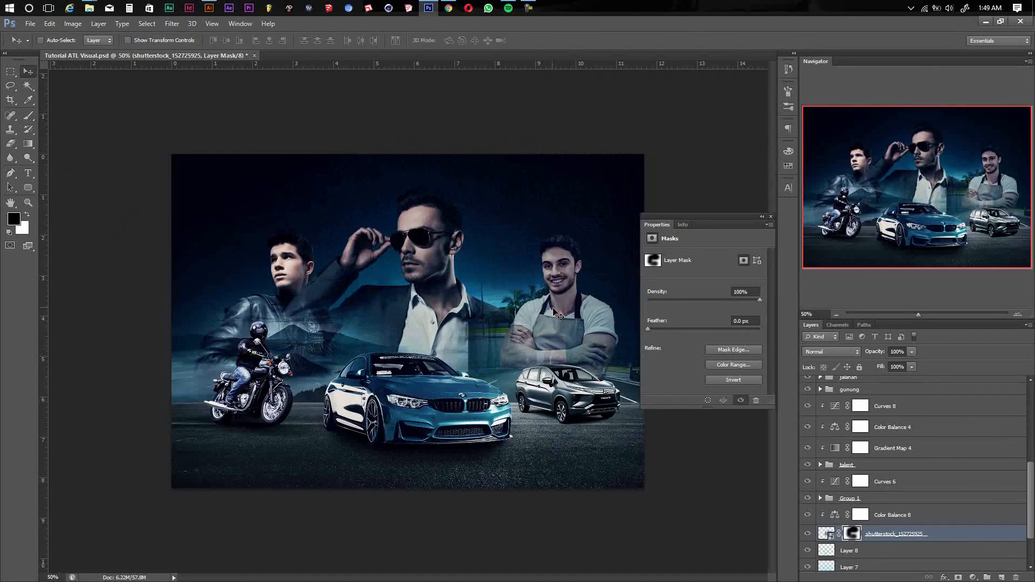
{"action": "key", "text": "b"}
{"action": "key", "text": "bracketleft"}
{"action": "key", "text": "bracketleft"}
{"action": "key", "text": "bracketleft"}
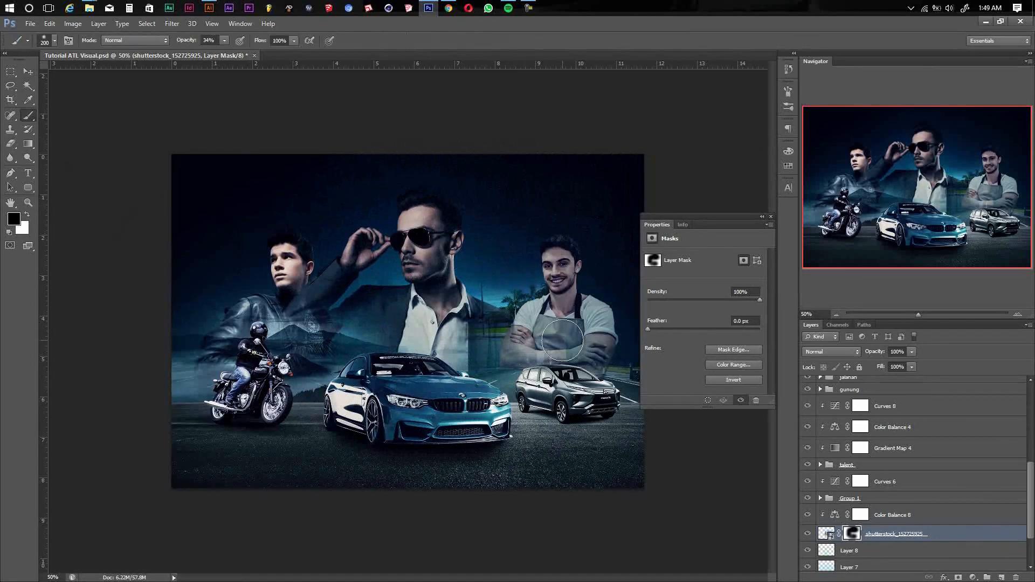
{"action": "key", "text": "v"}
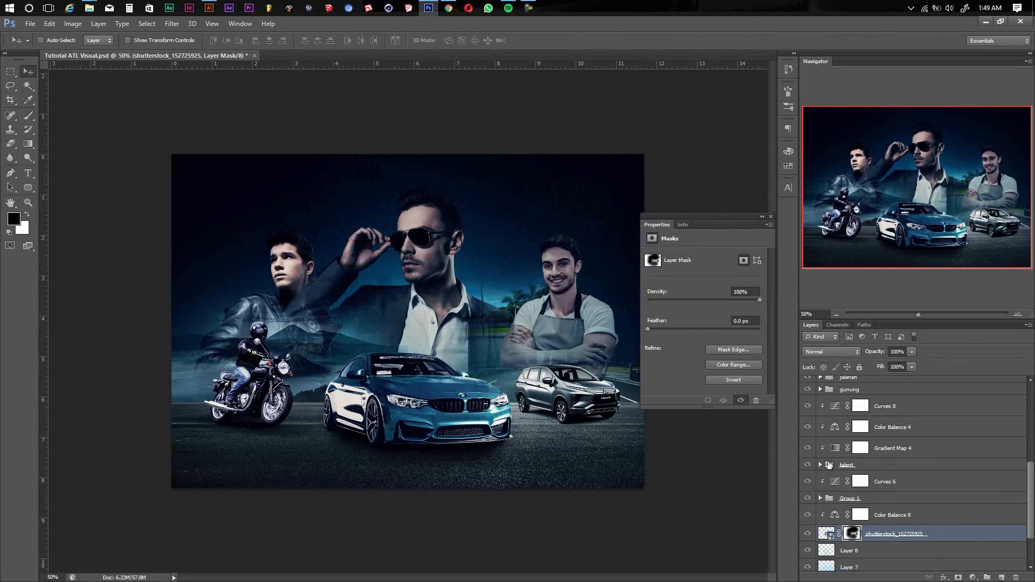
- Clip a Curves adjustment to the palm-tree photo, darken its highlights with a point at input 199, output 188, and save the document
{"action": "left_click", "coordinate": [972, 576]}
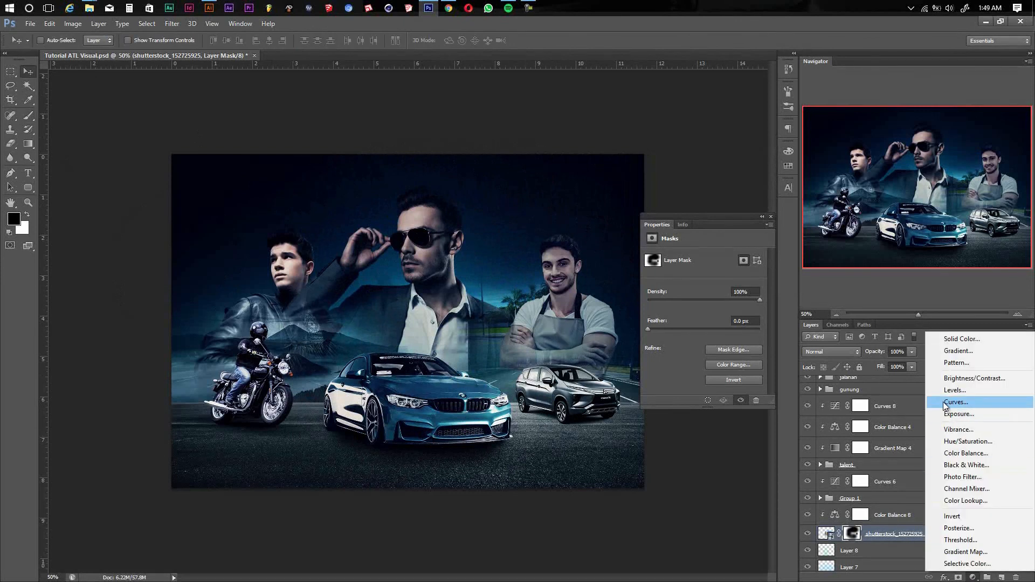
{"action": "left_click", "coordinate": [959, 407]}
{"action": "left_click", "coordinate": [835, 538]}
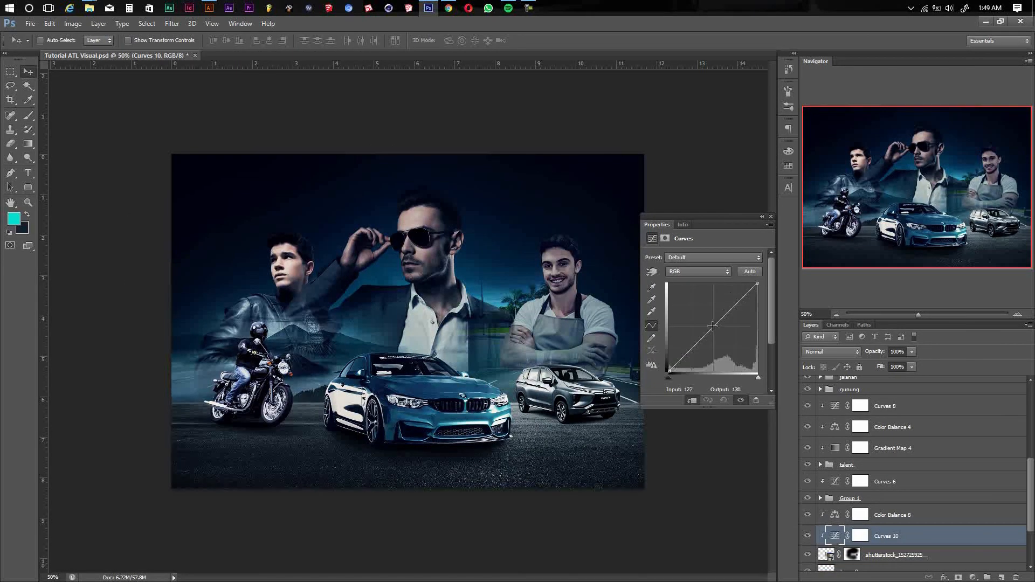
{"action": "left_click_drag", "start_coordinate": [712, 326], "coordinate": [739, 306]}
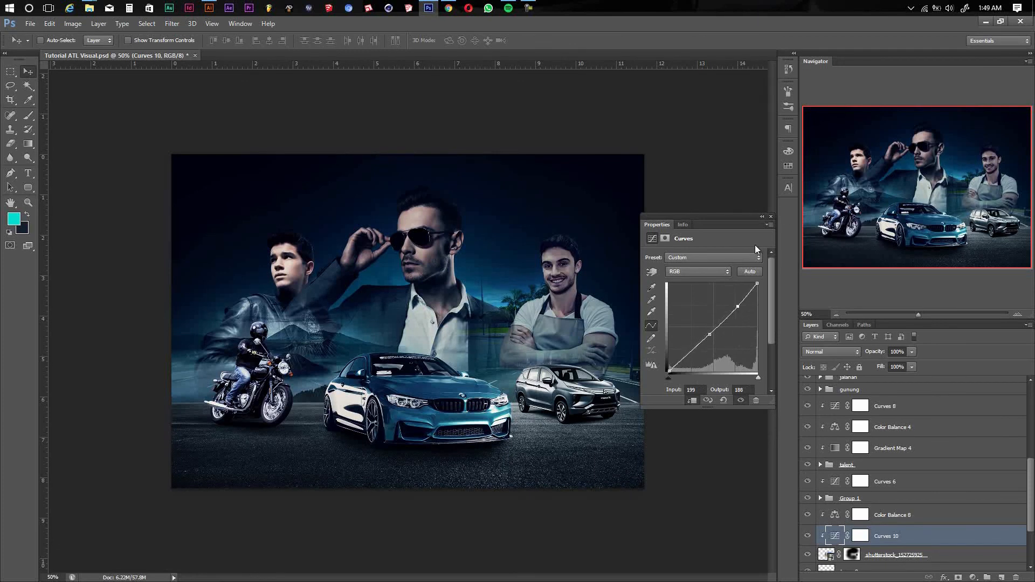
{"action": "left_click", "coordinate": [772, 218]}
{"action": "key", "text": "ctrl+s"}
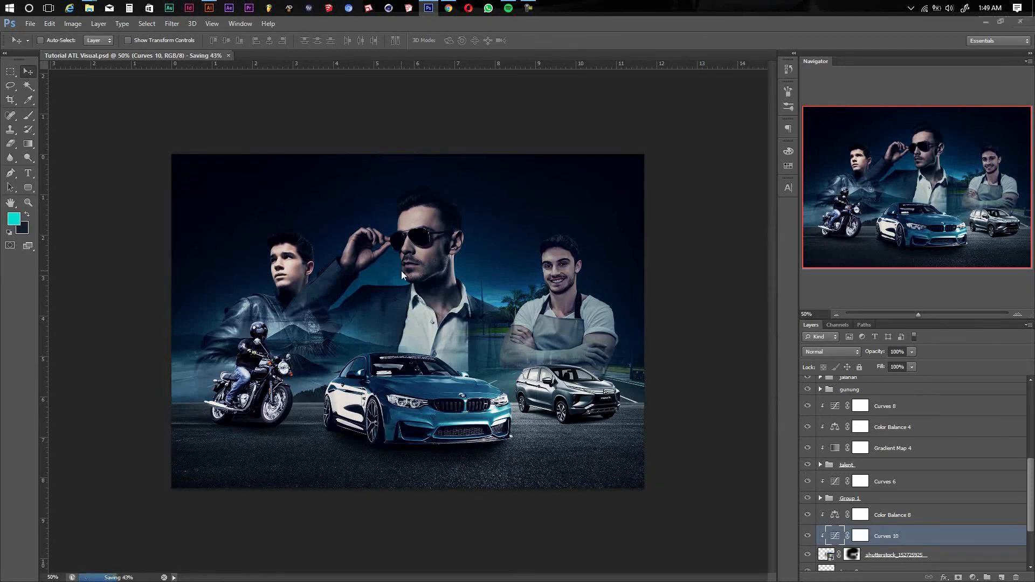
- Preview the racetrack, city road and skyline photos in the Source folder as possible background images
{"action": "key", "text": "alt+Tab"}
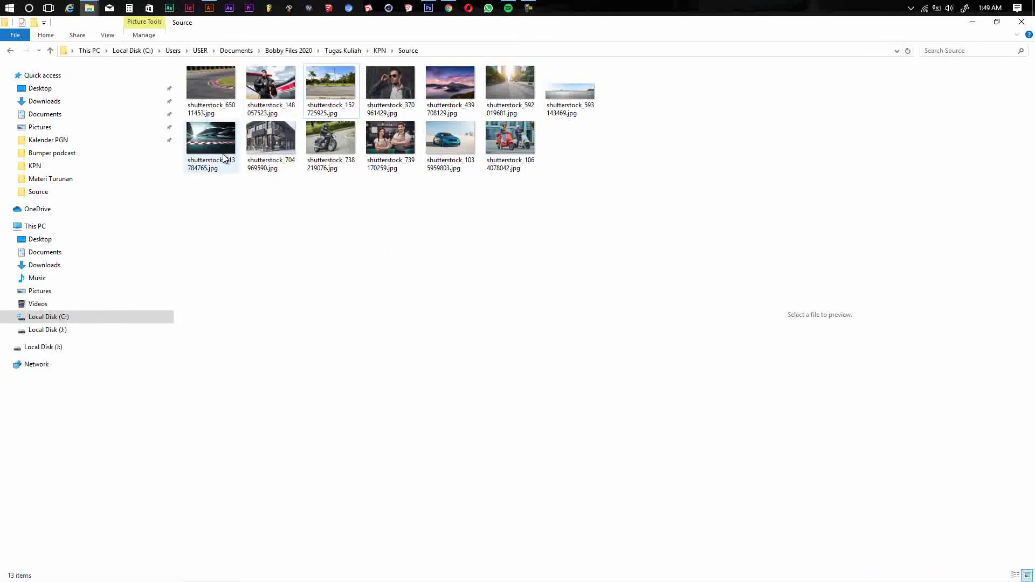
{"action": "left_click", "coordinate": [210, 143]}
{"action": "left_click", "coordinate": [532, 90]}
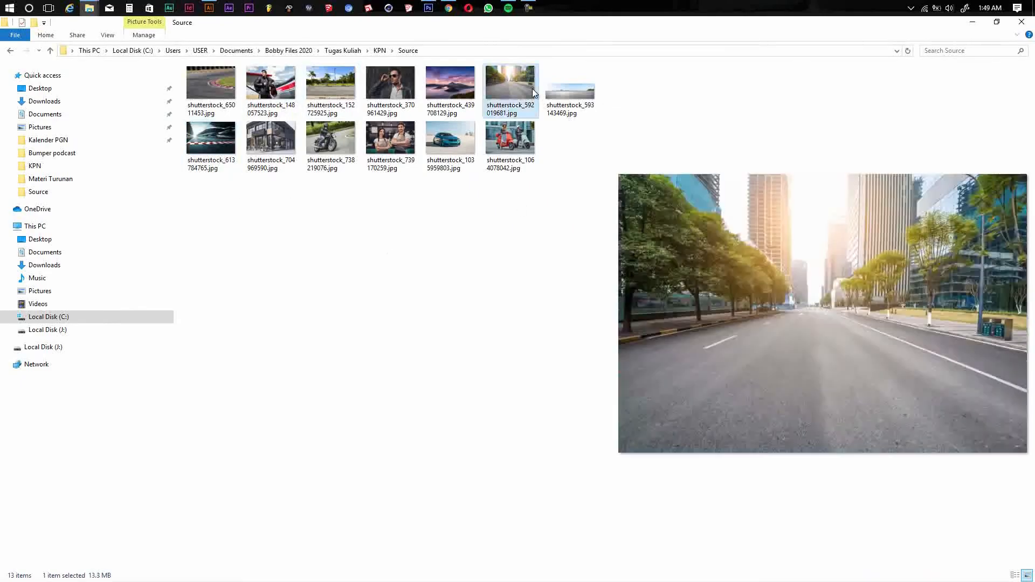
{"action": "left_click", "coordinate": [563, 95]}
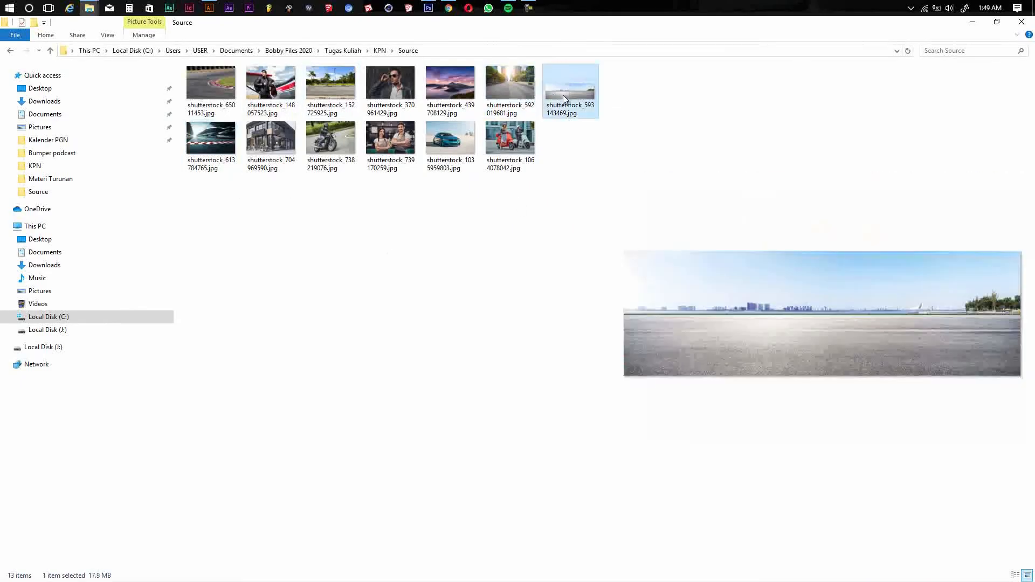
{"action": "left_click", "coordinate": [221, 148]}
{"action": "left_click_drag", "start_coordinate": [221, 137], "coordinate": [237, 159]}
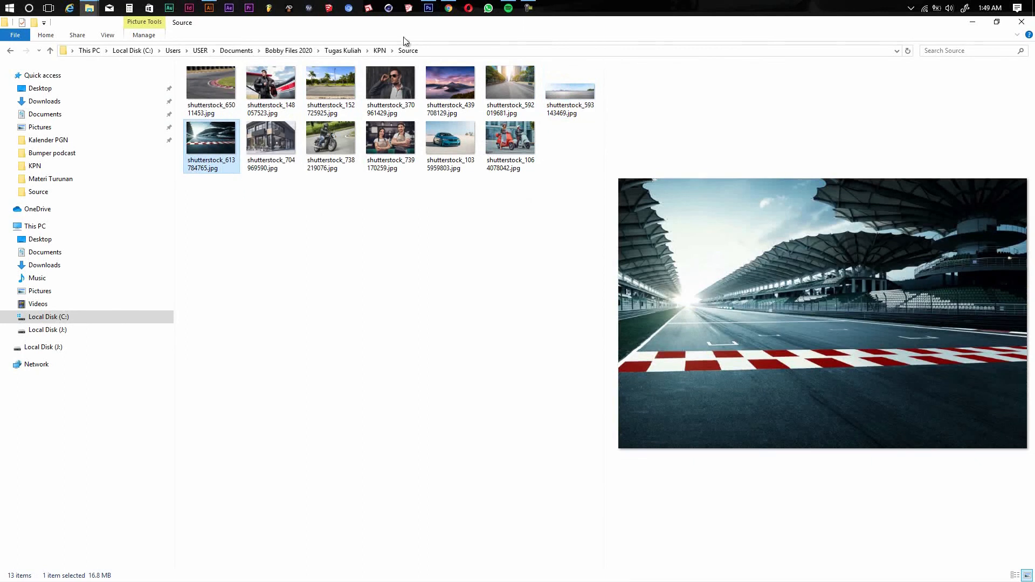
- Switch to the browser, search Shutterstock for "sky" images, and return to the Photoshop document
{"action": "left_click", "coordinate": [449, 8]}
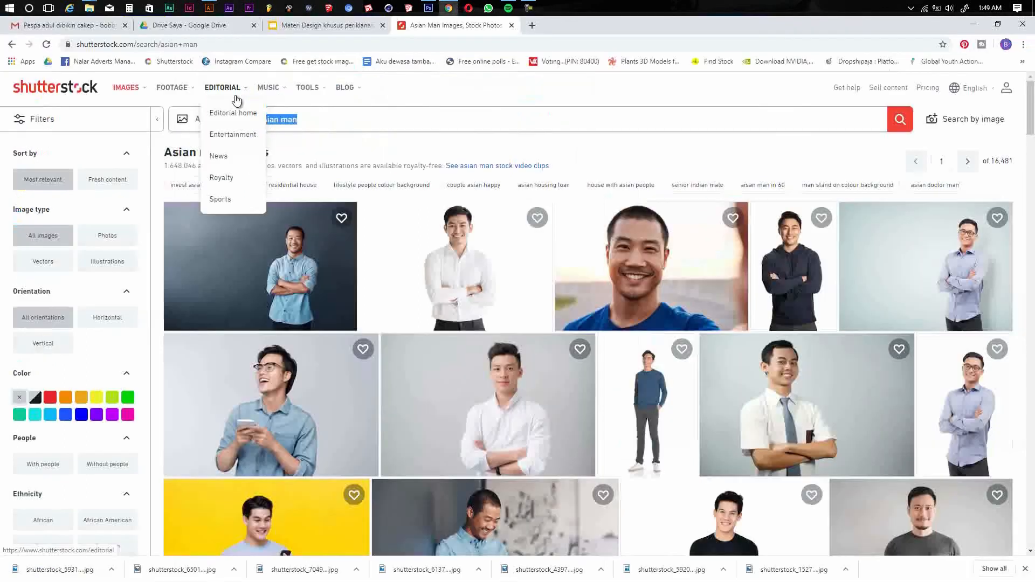
{"action": "type", "text": "sky"}
{"action": "key", "text": "Return"}
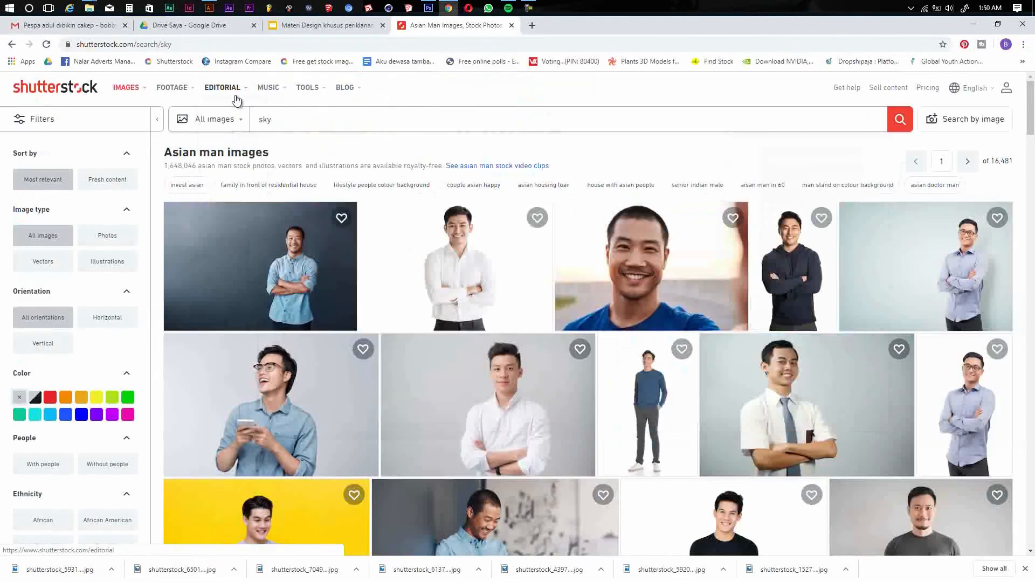
{"action": "key", "text": "alt+Tab"}
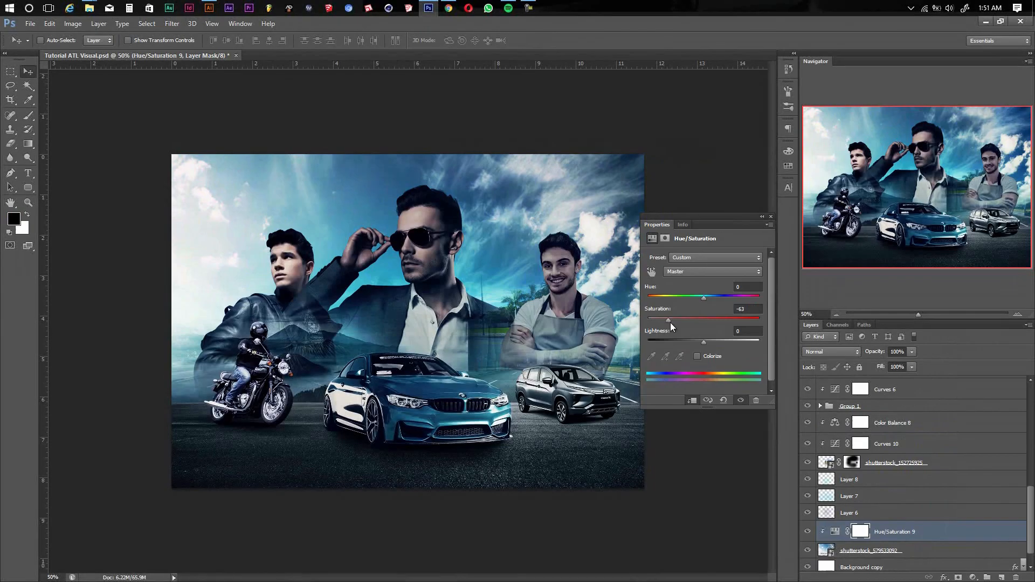
- Lower the Saturation of the Hue/Saturation adjustment clipped to the sky photo a little further
{"action": "left_click_drag", "start_coordinate": [671, 322], "coordinate": [662, 322]}
{"action": "left_click", "coordinate": [665, 322]}
- Add a layer mask to the sky photo, inverted to black, and move the photo upward in the background
{"action": "left_click", "coordinate": [898, 551]}
{"action": "left_click", "coordinate": [959, 577]}
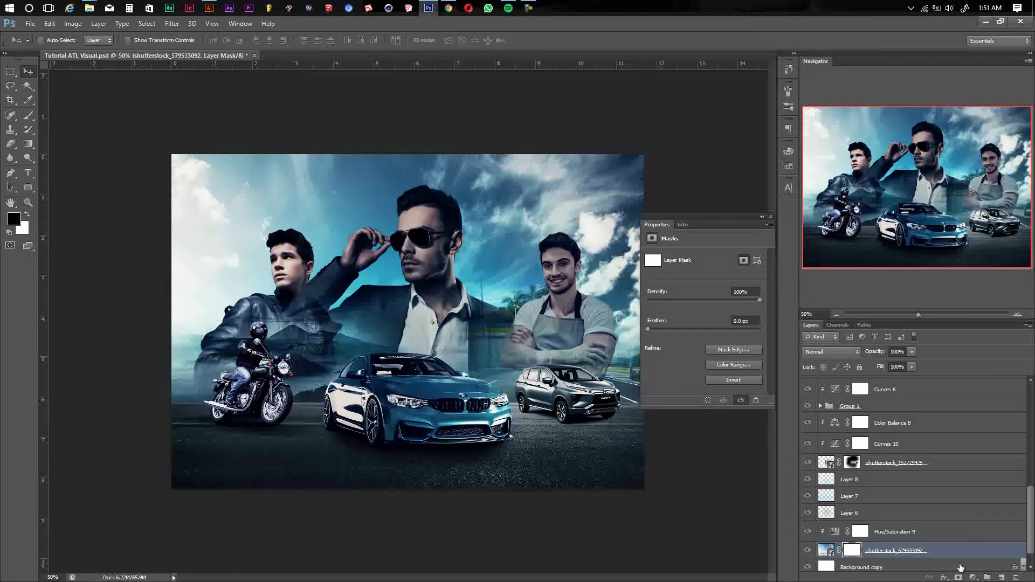
{"action": "left_click_drag", "start_coordinate": [439, 299], "coordinate": [458, 233]}
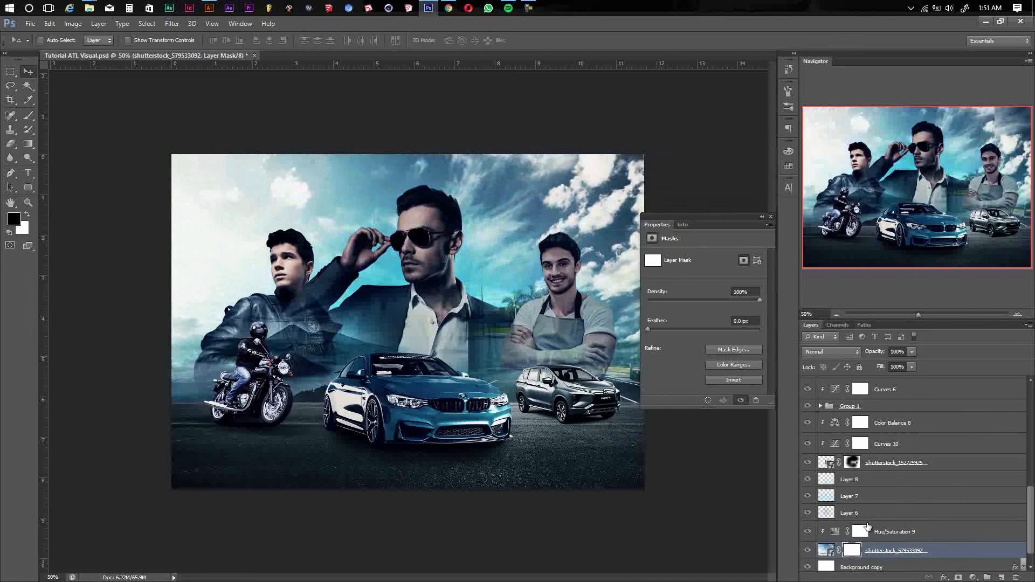
{"action": "key", "text": "ctrl+i"}
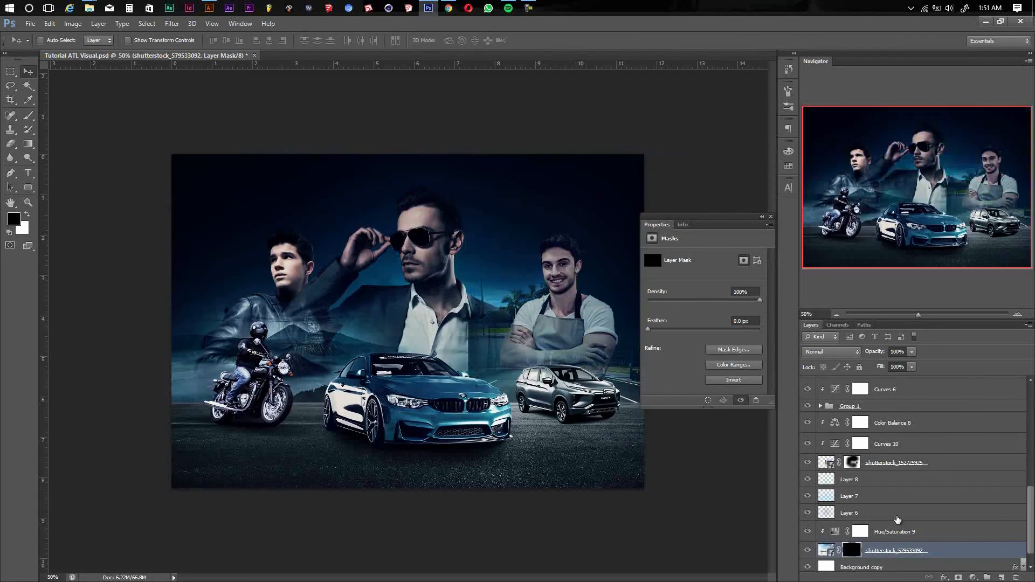
- Paint soft white at size 700 and 34% opacity on the sky photo's mask to reveal faint clouds around the three men
{"action": "key", "text": "b"}
{"action": "key", "text": "bracketright"}
{"action": "key", "text": "bracketright"}
{"action": "key", "text": "bracketright"}
{"action": "key", "text": "bracketright"}
{"action": "key", "text": "bracketright"}
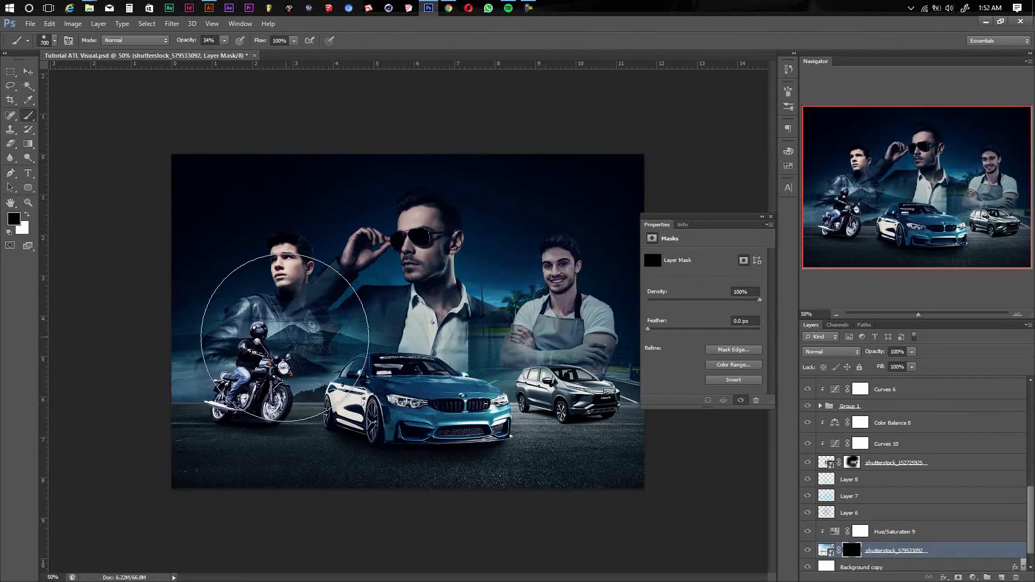
{"action": "key", "text": "x"}
{"action": "left_click", "coordinate": [260, 341]}
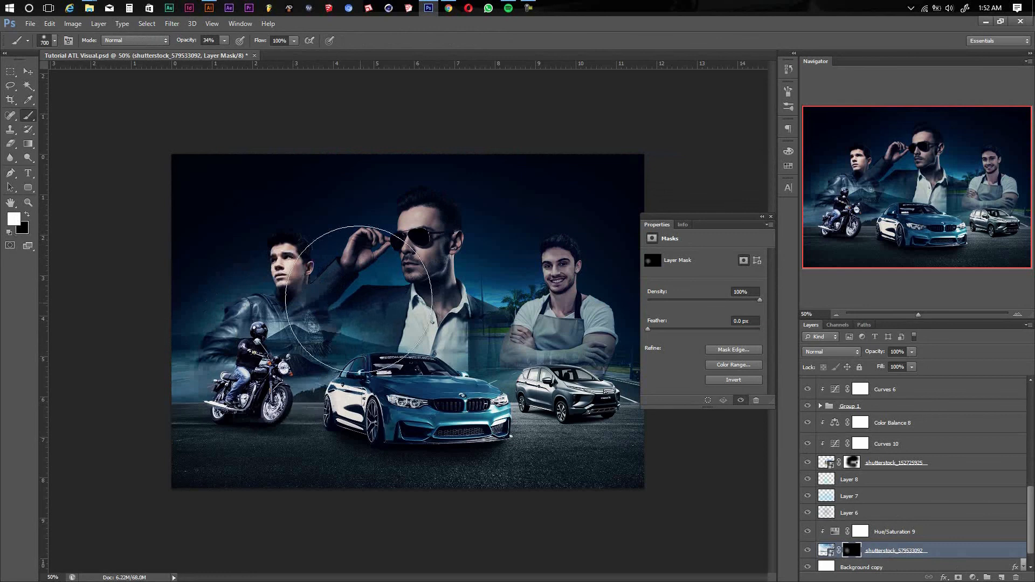
{"action": "left_click", "coordinate": [268, 278]}
{"action": "left_click", "coordinate": [218, 283]}
{"action": "mouse_move", "coordinate": [471, 298]}
{"action": "left_mouse_down"}
{"action": "mouse_move", "coordinate": [426, 279]}
{"action": "mouse_move", "coordinate": [568, 296]}
{"action": "mouse_move", "coordinate": [591, 340]}
{"action": "mouse_move", "coordinate": [574, 272]}
{"action": "mouse_move", "coordinate": [581, 251]}
{"action": "mouse_move", "coordinate": [653, 194]}
{"action": "mouse_move", "coordinate": [281, 224]}
{"action": "mouse_move", "coordinate": [145, 207]}
{"action": "mouse_move", "coordinate": [191, 178]}
{"action": "mouse_move", "coordinate": [275, 152]}
{"action": "left_mouse_up"}
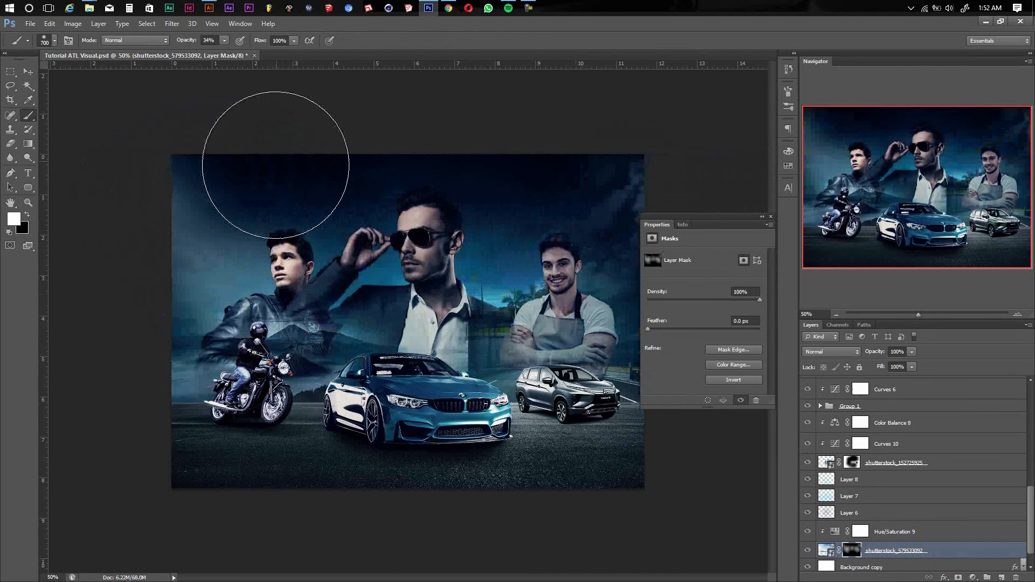
- Paint more white on the sky mask to bring out clouds in both upper corners and above the middle man
{"action": "key", "text": "x"}
{"action": "key", "text": "x"}
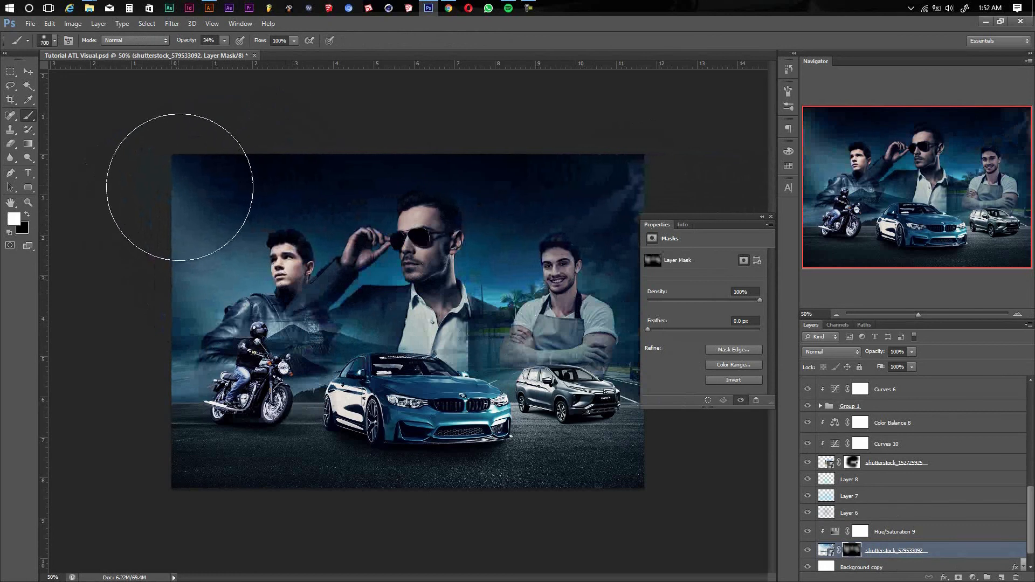
{"action": "mouse_move", "coordinate": [173, 173]}
{"action": "left_mouse_down"}
{"action": "mouse_move", "coordinate": [203, 203]}
{"action": "mouse_move", "coordinate": [185, 201]}
{"action": "left_mouse_up"}
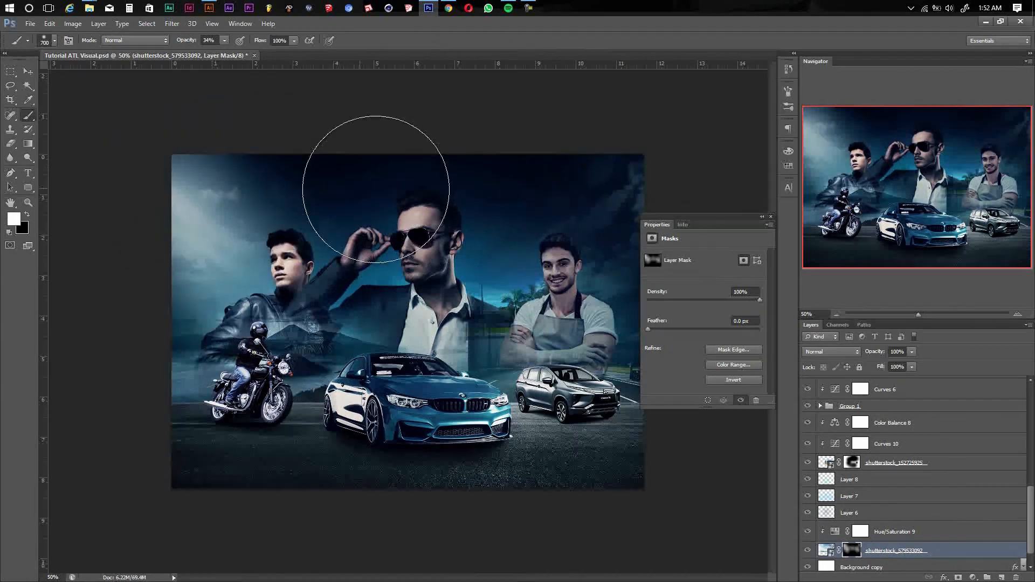
{"action": "left_click_drag", "start_coordinate": [604, 173], "coordinate": [619, 170]}
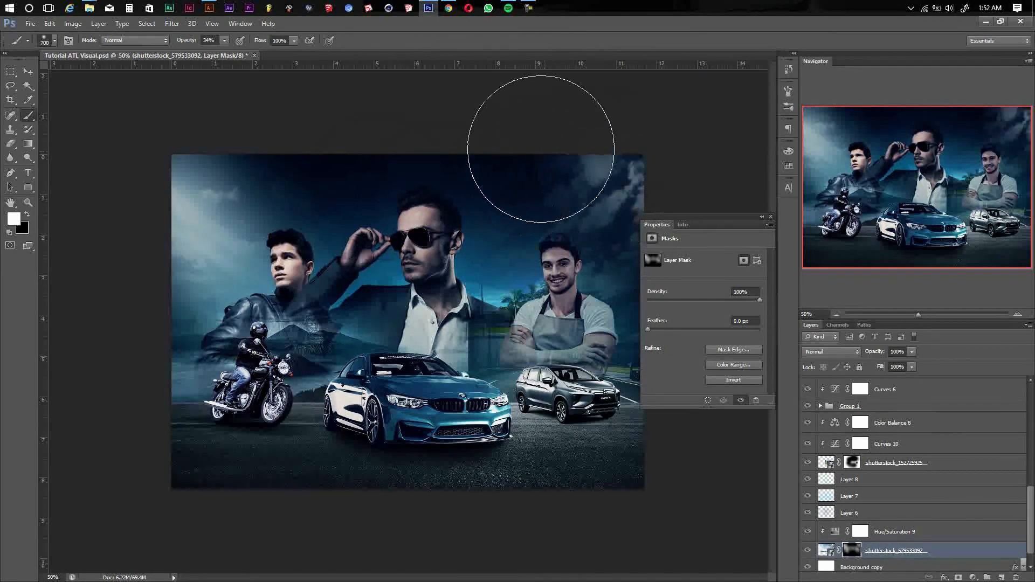
{"action": "left_click", "coordinate": [367, 125]}
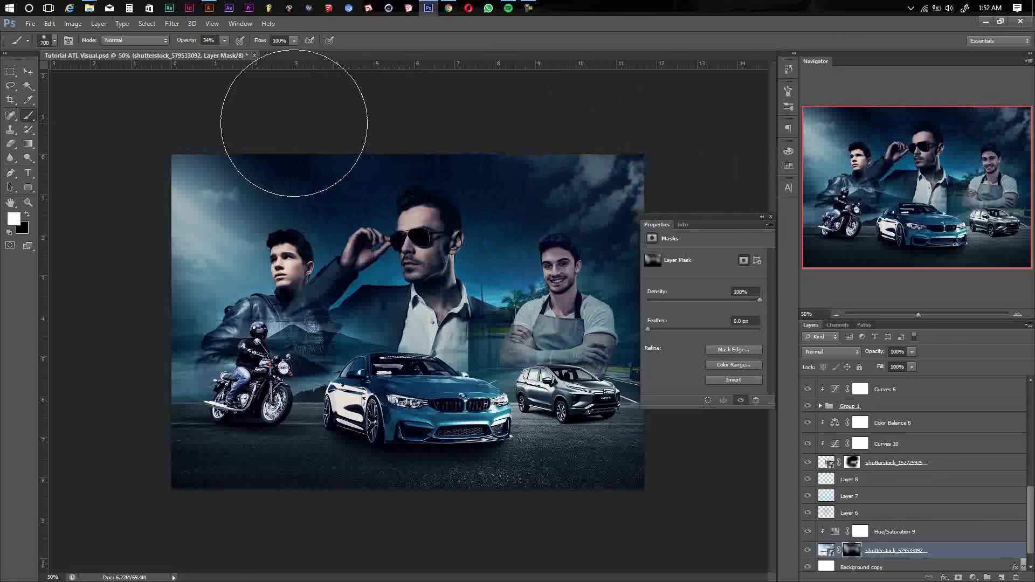
{"action": "left_click", "coordinate": [290, 138]}
{"action": "left_click", "coordinate": [361, 207]}
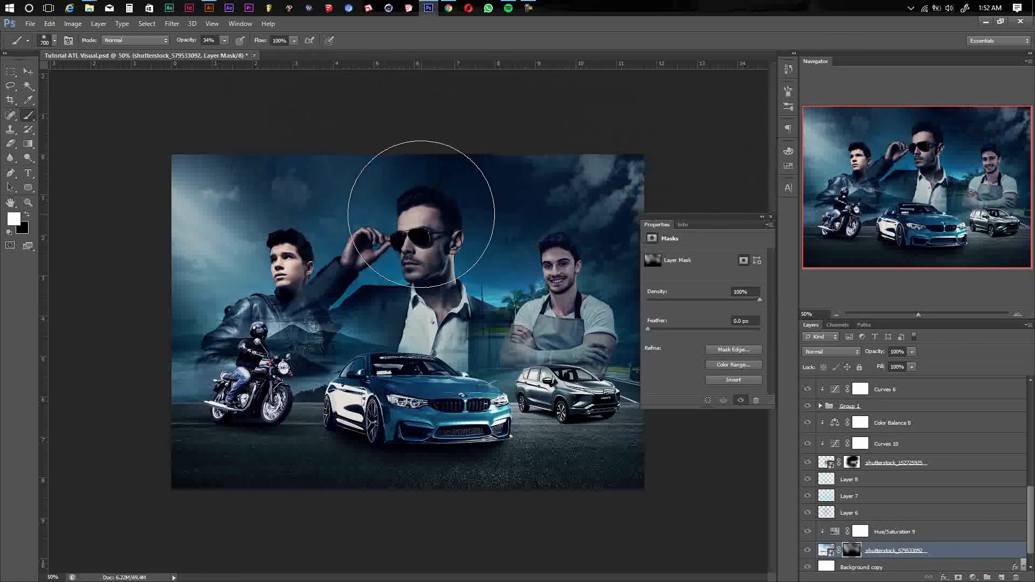
{"action": "left_click", "coordinate": [421, 215]}
- Paint black on the sky mask with a size 1100 brush to darken the clouds above the middle and apron-wearing men, and save the document
{"action": "key", "text": "x"}
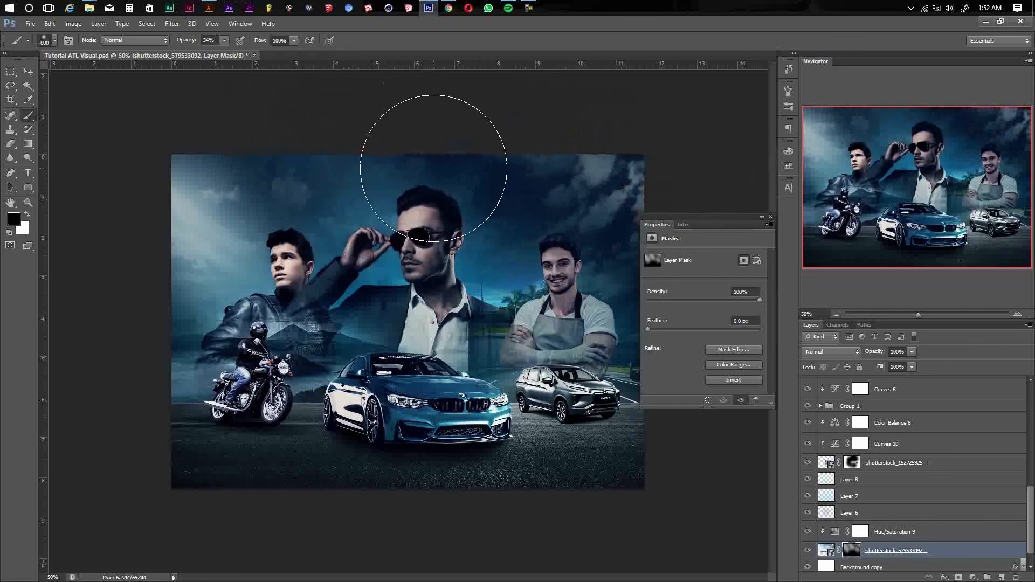
{"action": "key", "text": "]"}
{"action": "key", "text": "]"}
{"action": "key", "text": "]"}
{"action": "key", "text": "]"}
{"action": "mouse_move", "coordinate": [388, 185]}
{"action": "left_mouse_down"}
{"action": "mouse_move", "coordinate": [508, 153]}
{"action": "mouse_move", "coordinate": [677, 268]}
{"action": "left_mouse_up"}
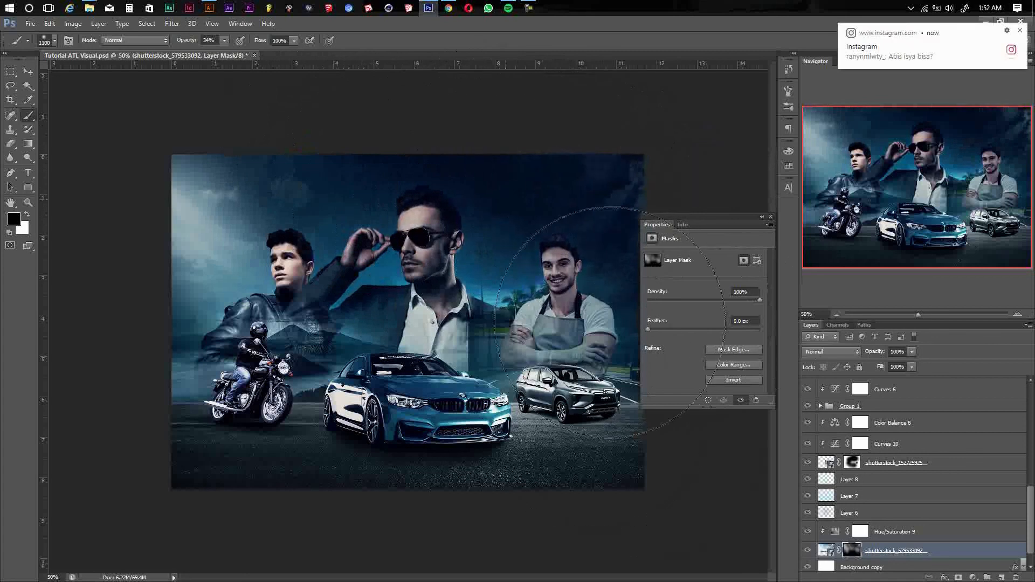
{"action": "key", "text": "v"}
{"action": "key", "text": "ctrl+s"}
- Collapse the motor group and lower the sky photo layer's opacity to 90%
{"action": "scroll", "coordinate": [855, 510], "scroll_direction": "up", "scroll_amount": 5}
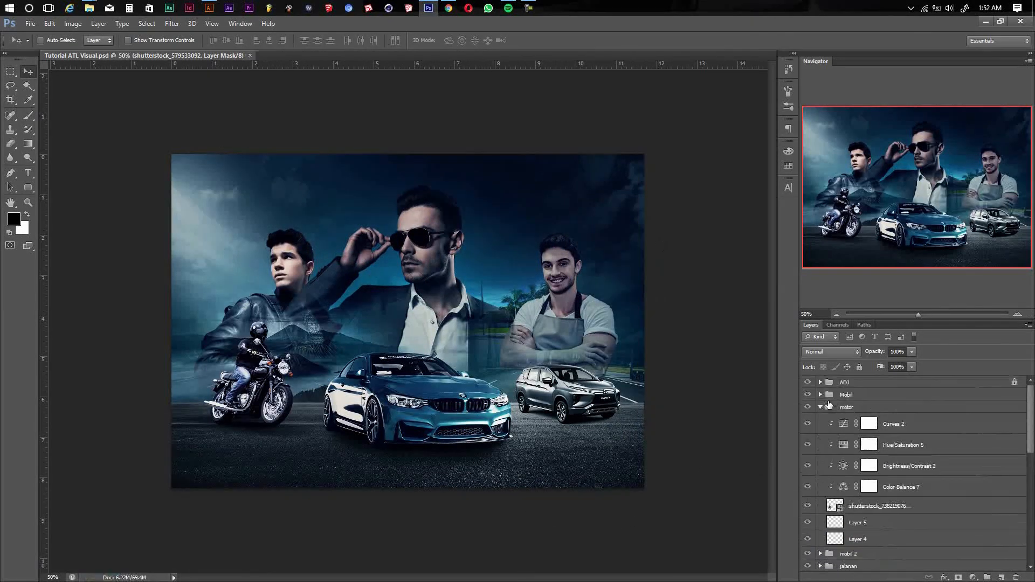
{"action": "left_click", "coordinate": [820, 405]}
{"action": "scroll", "coordinate": [873, 486], "scroll_direction": "down", "scroll_amount": 4}
{"action": "left_click", "coordinate": [915, 538]}
{"action": "left_click", "coordinate": [911, 351]}
{"action": "left_click_drag", "start_coordinate": [898, 363], "coordinate": [906, 366]}
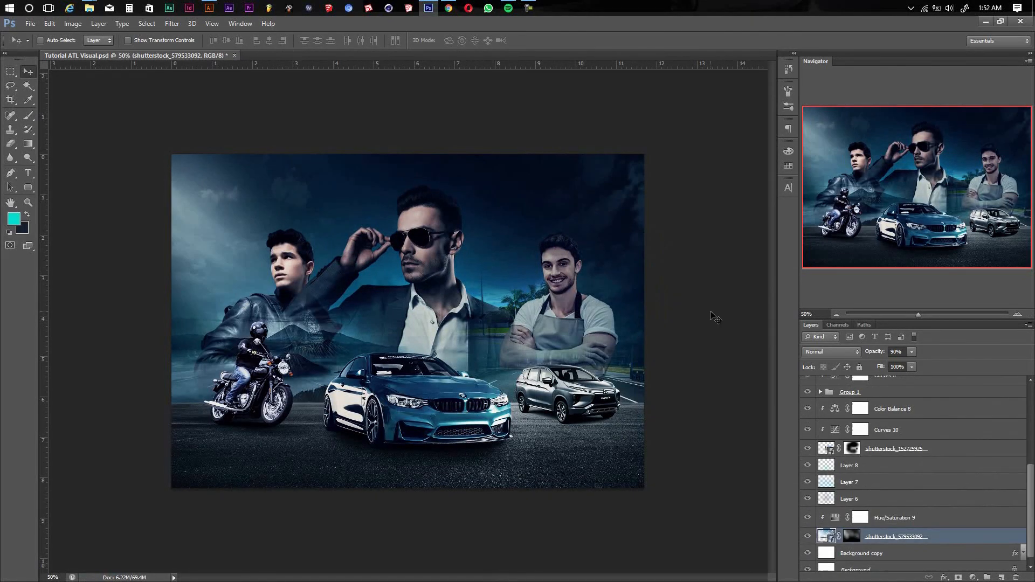
- Add a clipped Brightness/Contrast adjustment to the leather-jacketed man, set brightness and contrast to -10, and collapse the orang 1 and talent groups
{"action": "left_click", "coordinate": [301, 276], "text": "ctrl"}
{"action": "left_click", "coordinate": [933, 489]}
{"action": "left_click", "coordinate": [973, 577]}
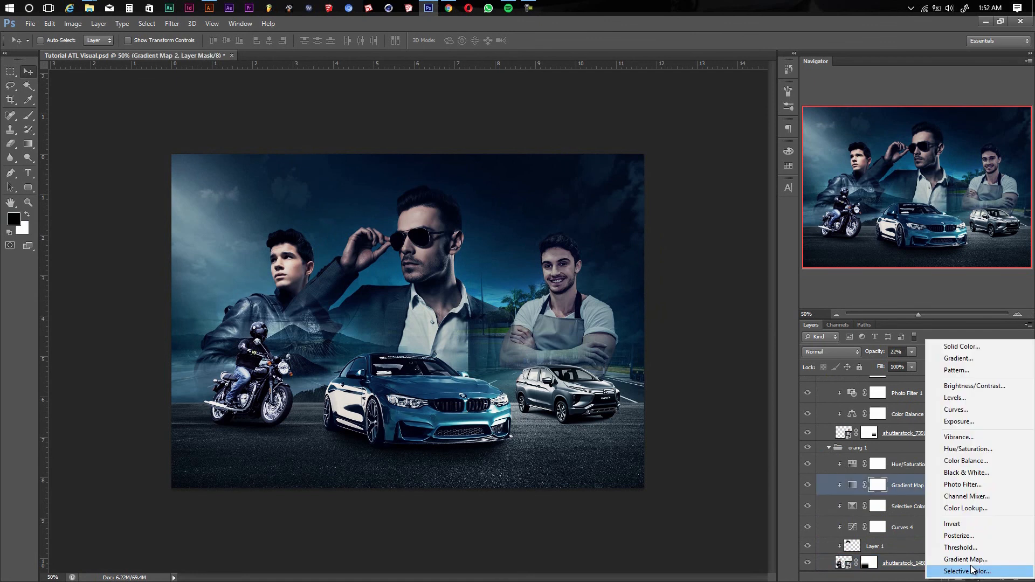
{"action": "left_click", "coordinate": [955, 386]}
{"action": "left_click", "coordinate": [853, 488]}
{"action": "mouse_move", "coordinate": [703, 305]}
{"action": "left_mouse_down"}
{"action": "mouse_move", "coordinate": [656, 294]}
{"action": "mouse_move", "coordinate": [692, 298]}
{"action": "left_mouse_up"}
{"action": "mouse_move", "coordinate": [703, 283]}
{"action": "left_mouse_down"}
{"action": "mouse_move", "coordinate": [681, 282]}
{"action": "mouse_move", "coordinate": [694, 282]}
{"action": "left_mouse_up"}
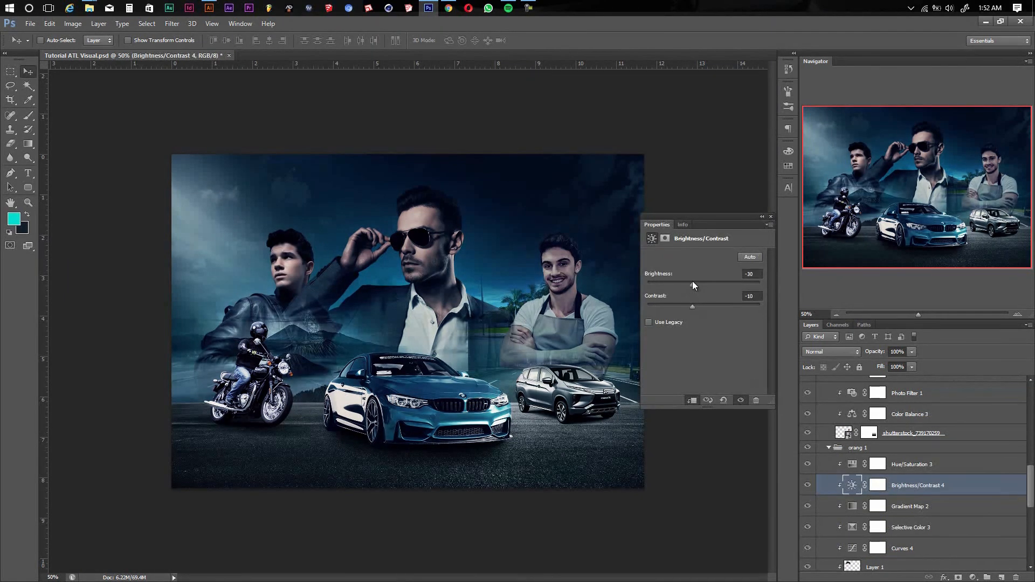
{"action": "left_click", "coordinate": [771, 217]}
{"action": "left_click", "coordinate": [829, 447]}
{"action": "scroll", "coordinate": [832, 453], "scroll_direction": "up", "scroll_amount": 7}
{"action": "left_click", "coordinate": [820, 444]}
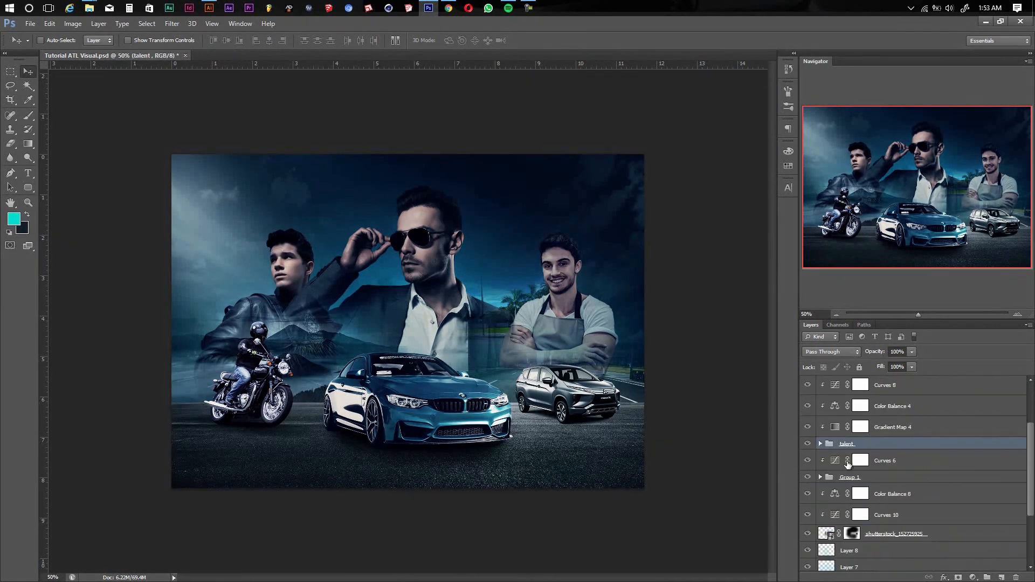
- Group the palm-tree photo with its Curves and Color Balance adjustments and name the group BG
{"action": "scroll", "coordinate": [857, 458], "scroll_direction": "down", "scroll_amount": 4}
{"action": "left_click", "coordinate": [887, 458]}
{"action": "left_click", "coordinate": [887, 443]}
{"action": "left_click", "coordinate": [884, 404], "text": "shift"}
{"action": "key", "text": "ctrl+g"}
{"action": "left_click", "coordinate": [807, 444]}
{"action": "left_click", "coordinate": [807, 444]}
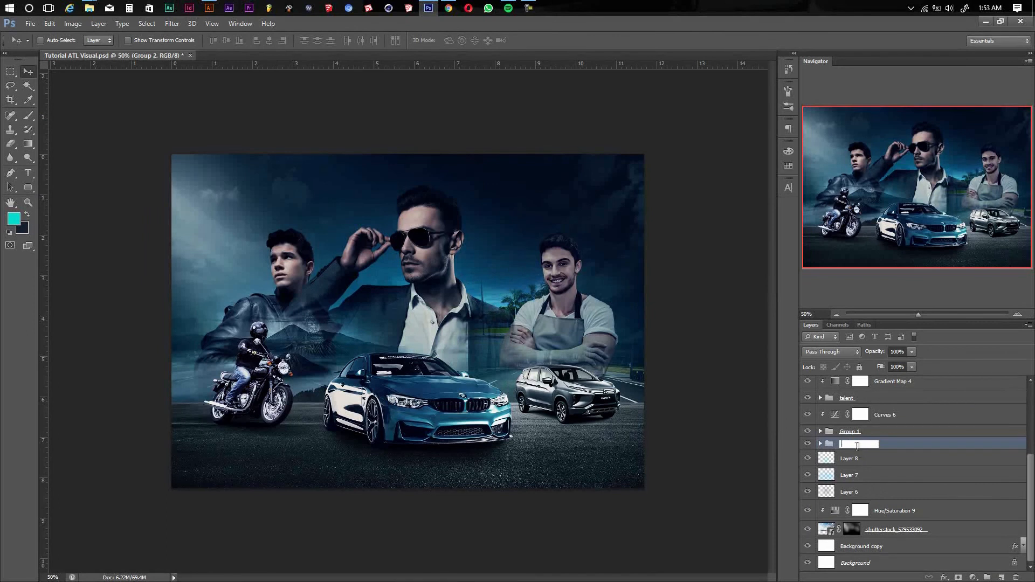
- Group the uppermost overall color-grading adjustments under the name ADJ and expand the group
{"action": "type", "text": "ADJ"}
{"action": "key", "text": "Return"}
{"action": "left_click", "coordinate": [820, 443]}
{"action": "scroll", "coordinate": [882, 408], "scroll_direction": "down", "scroll_amount": 2}
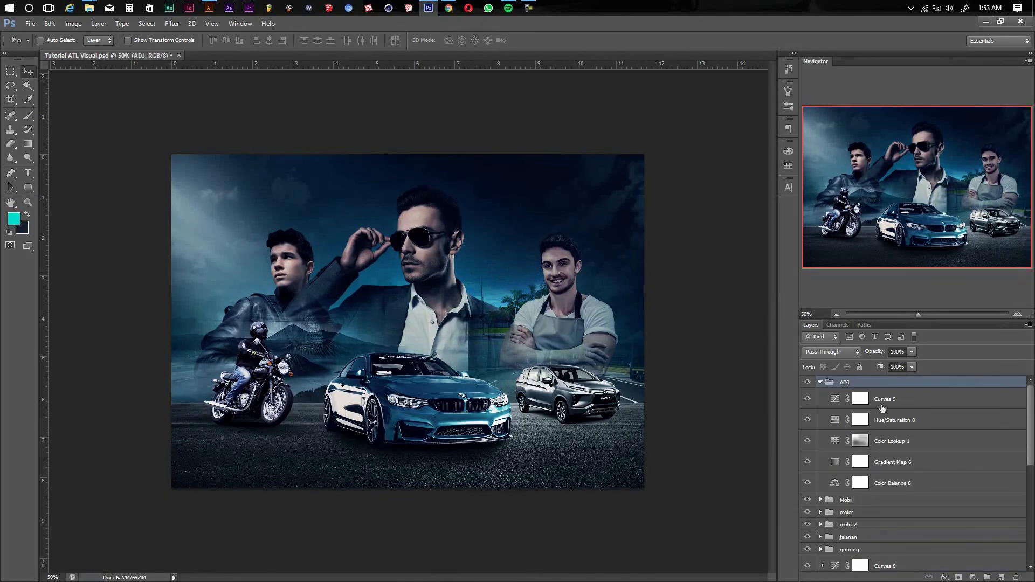
- Add a Photo Filter adjustment above Curves 9 in the ADJ group, choose its filter color, and collapse the group
{"action": "left_click", "coordinate": [882, 406]}
{"action": "left_click", "coordinate": [973, 577]}
{"action": "left_click", "coordinate": [957, 485]}
{"action": "left_click", "coordinate": [682, 274]}
{"action": "left_click", "coordinate": [794, 333]}
{"action": "mouse_move", "coordinate": [701, 287]}
{"action": "left_mouse_down"}
{"action": "mouse_move", "coordinate": [676, 278]}
{"action": "mouse_move", "coordinate": [684, 284]}
{"action": "left_mouse_up"}
{"action": "left_click", "coordinate": [882, 263]}
{"action": "left_click", "coordinate": [770, 217]}
{"action": "left_click", "coordinate": [820, 382]}
- Lower the ADJ group's opacity slightly and lock the group completely
{"action": "left_click", "coordinate": [911, 352]}
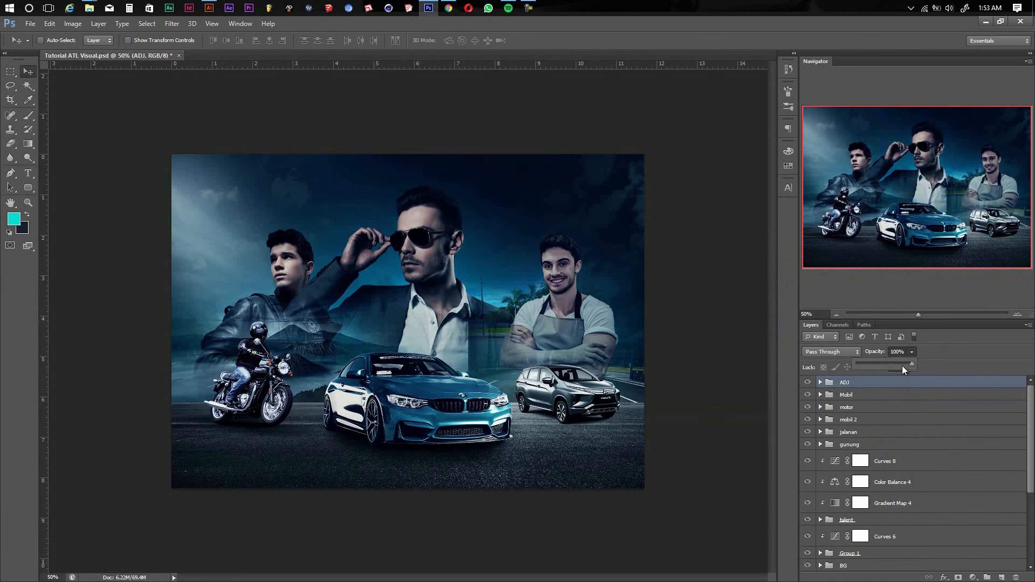
{"action": "left_click_drag", "start_coordinate": [901, 365], "coordinate": [908, 363]}
{"action": "left_click", "coordinate": [859, 367]}
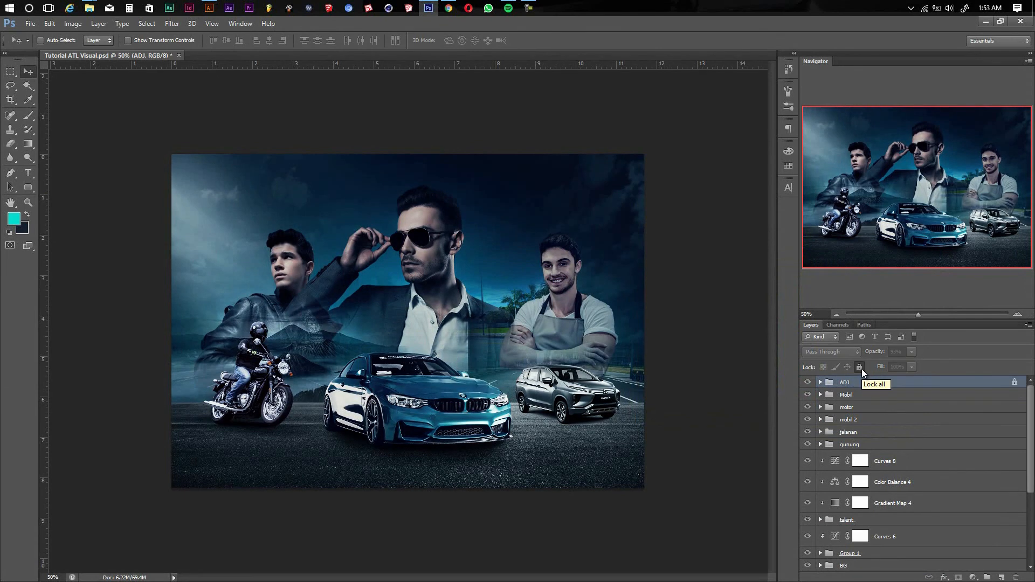
- Add a Gradient Map adjustment above the ADJ group using the black-to-white gradient
{"action": "key", "text": "ctrl+minus"}
{"action": "key", "text": "ctrl+minus"}
{"action": "key", "text": "ctrl+plus"}
{"action": "key", "text": "ctrl+plus"}
{"action": "key", "text": "ctrl+plus"}
{"action": "left_click", "coordinate": [973, 577]}
{"action": "left_click", "coordinate": [957, 555]}
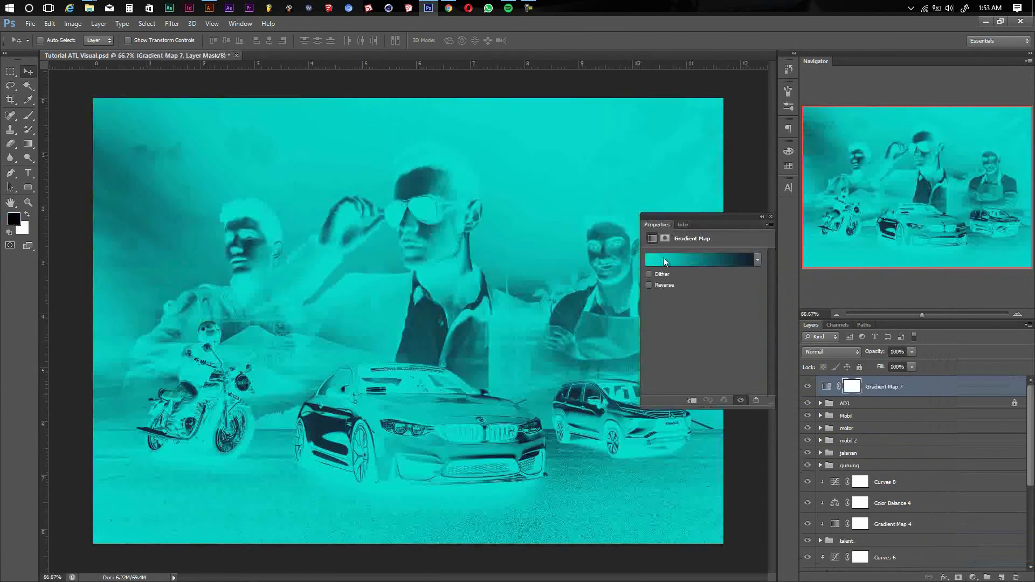
{"action": "left_click", "coordinate": [663, 259]}
{"action": "left_click", "coordinate": [467, 145]}
{"action": "left_click", "coordinate": [609, 127]}
- Try different blend modes on the black-to-white Gradient Map layer and settle on Soft Light
{"action": "left_click", "coordinate": [831, 352]}
{"action": "left_click", "coordinate": [825, 117]}
{"action": "key", "text": "Down"}
{"action": "key", "text": "Down"}
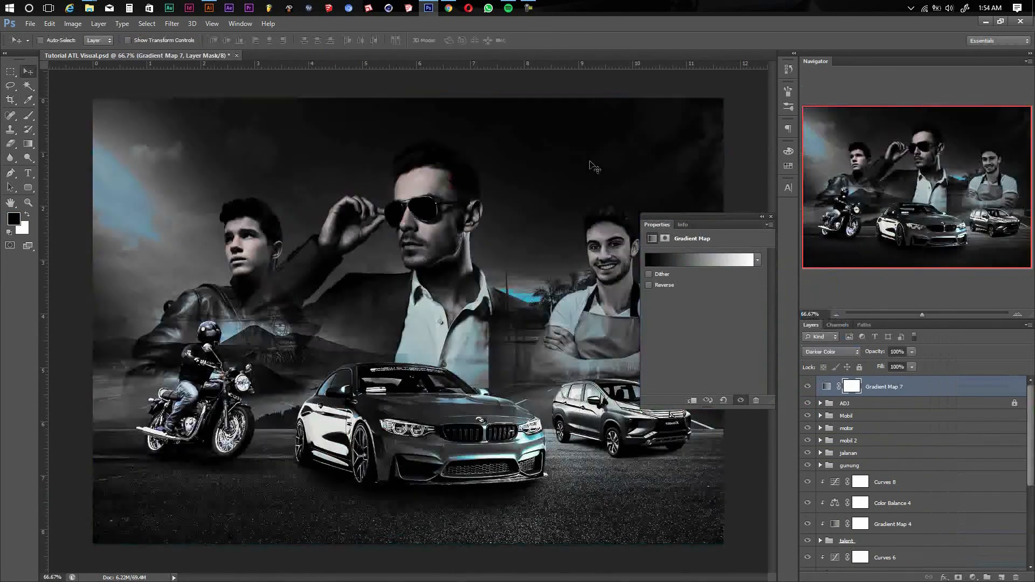
{"action": "key", "text": "shift+plus"}
{"action": "key", "text": "shift+plus"}
{"action": "key", "text": "shift+plus"}
{"action": "key", "text": "shift+plus"}
{"action": "key", "text": "shift+plus"}
{"action": "key", "text": "shift+plus"}
{"action": "key", "text": "shift+plus"}
{"action": "key", "text": "shift+plus"}
{"action": "key", "text": "shift+plus"}
{"action": "key", "text": "shift+plus"}
{"action": "key", "text": "shift+plus"}
{"action": "key", "text": "shift+plus"}
{"action": "key", "text": "shift+plus"}
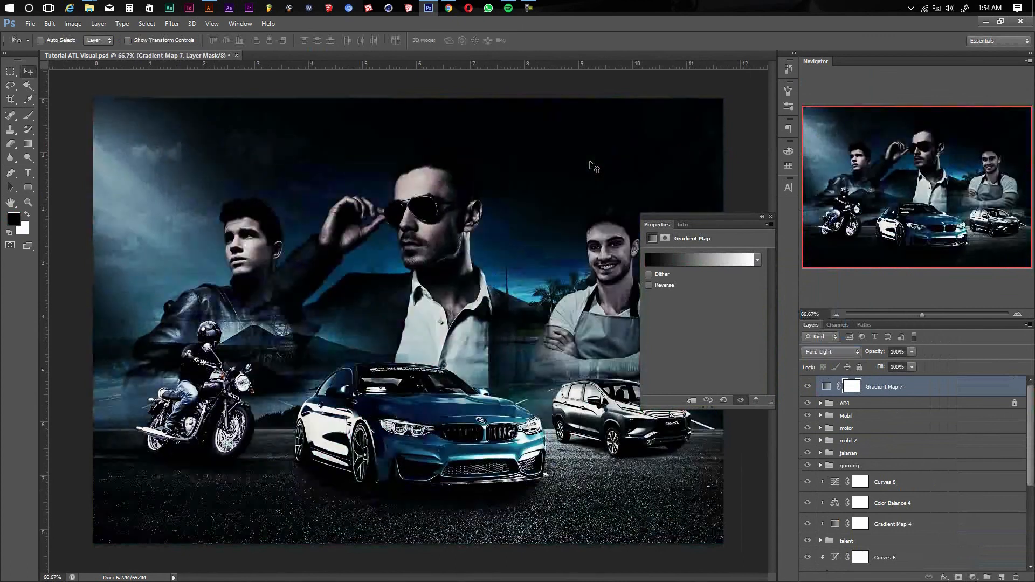
{"action": "key", "text": "shift+minus"}
{"action": "key", "text": "shift+minus"}
{"action": "key", "text": "shift+minus"}
{"action": "key", "text": "shift+minus"}
{"action": "key", "text": "shift+minus"}
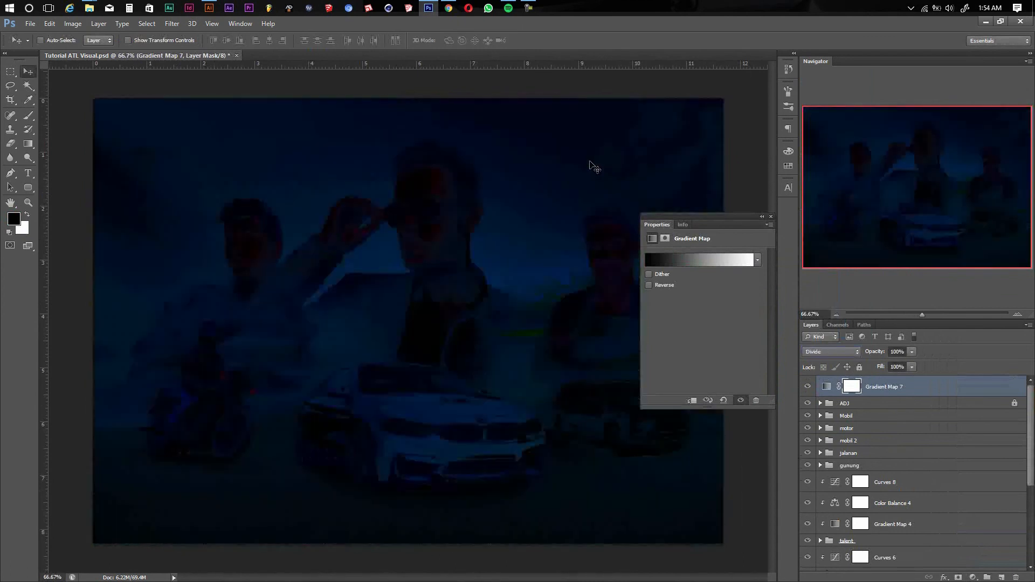
{"action": "key", "text": "shift+minus"}
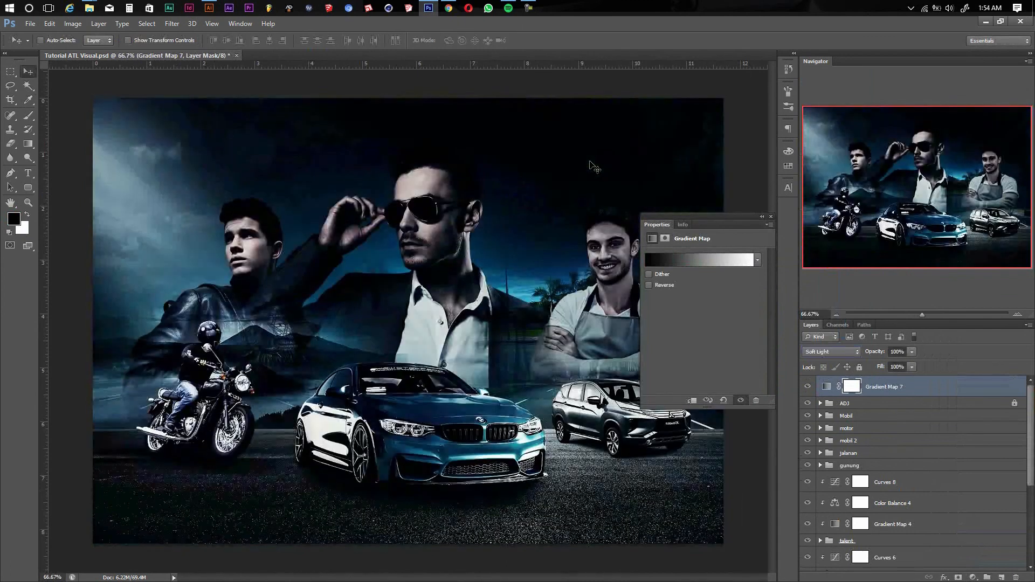
{"action": "left_click", "coordinate": [827, 354]}
{"action": "left_click", "coordinate": [827, 354]}
- Invert the Gradient Map's mask and paint white at 34% brush opacity over the apron-wearing man's hair
{"action": "left_click", "coordinate": [742, 376]}
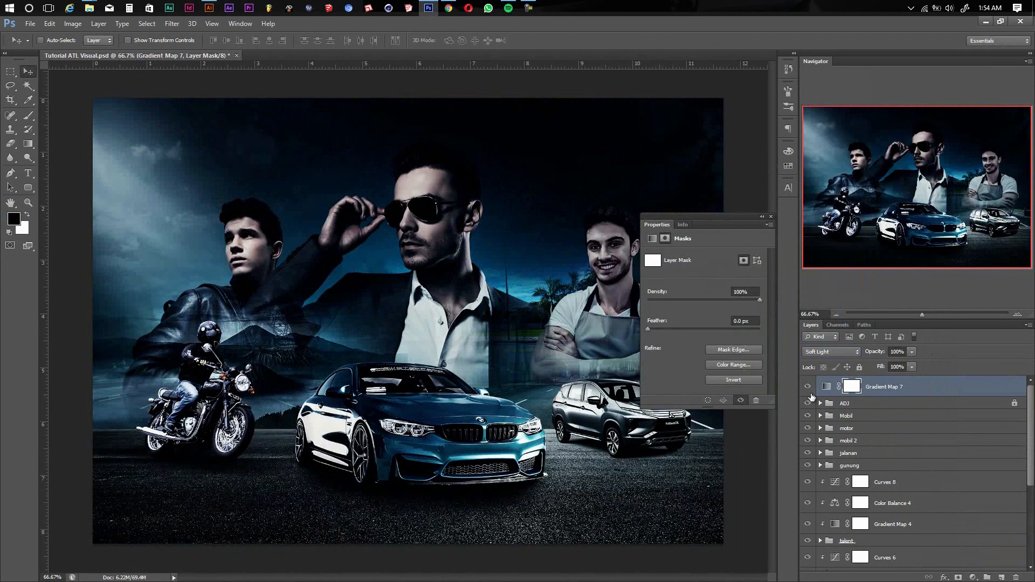
{"action": "key", "text": "b"}
{"action": "key", "text": "x"}
{"action": "left_click", "coordinate": [770, 216]}
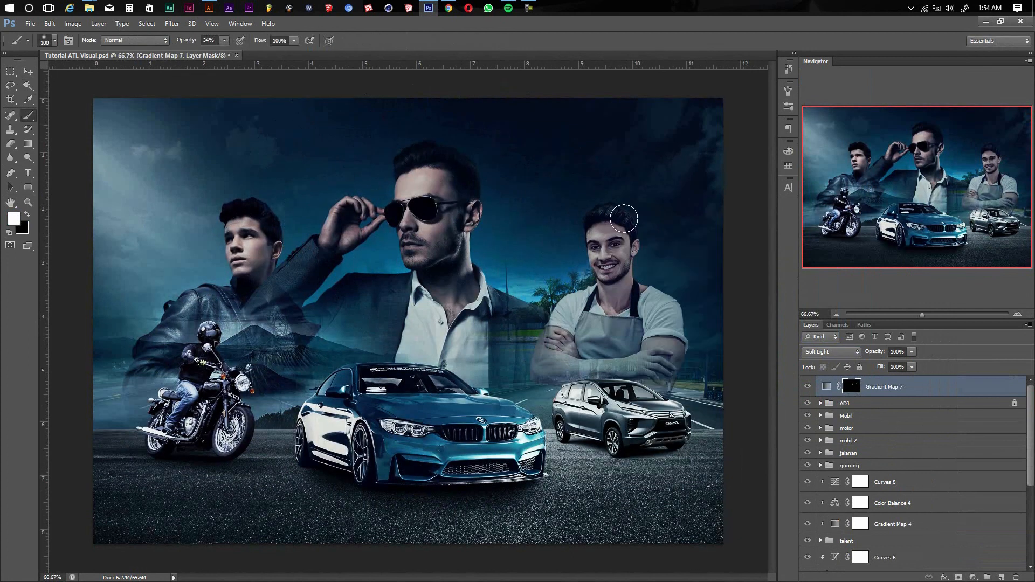
{"action": "left_click_drag", "start_coordinate": [602, 210], "coordinate": [647, 219]}
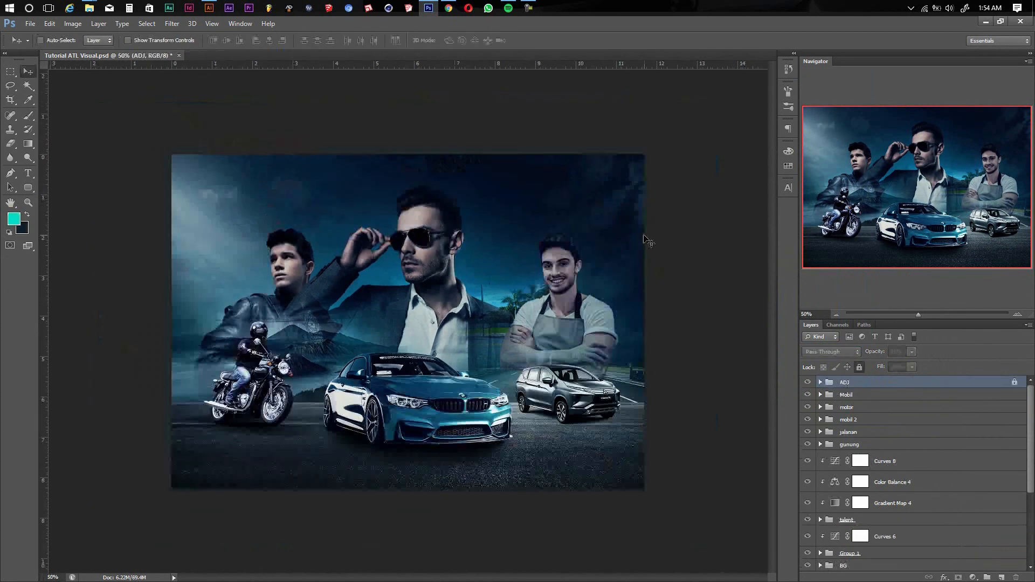
- Save the document
{"action": "key", "text": "ctrl+s"}
{"action": "left_click", "coordinate": [974, 577]}
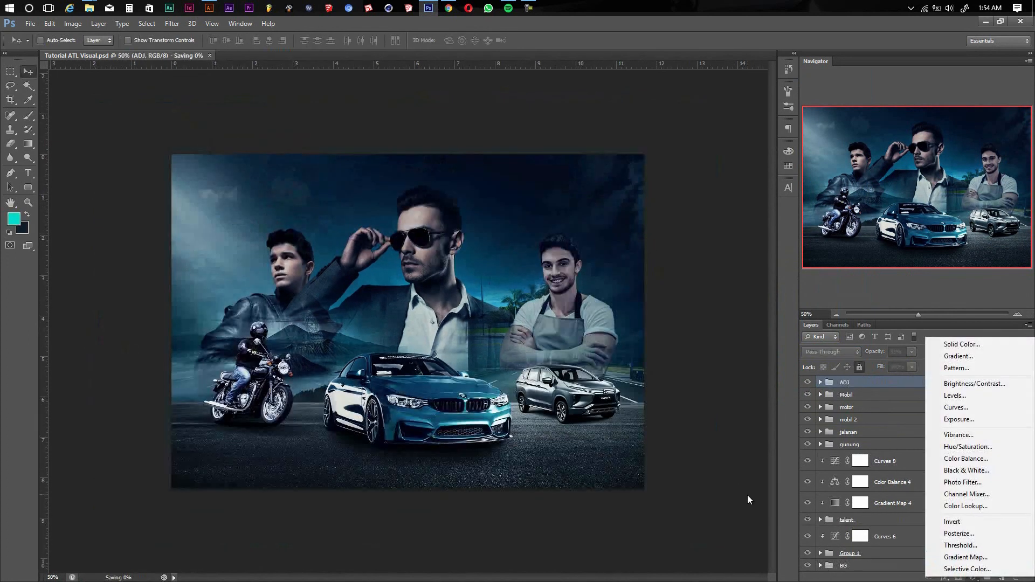
{"action": "key", "text": "Escape"}
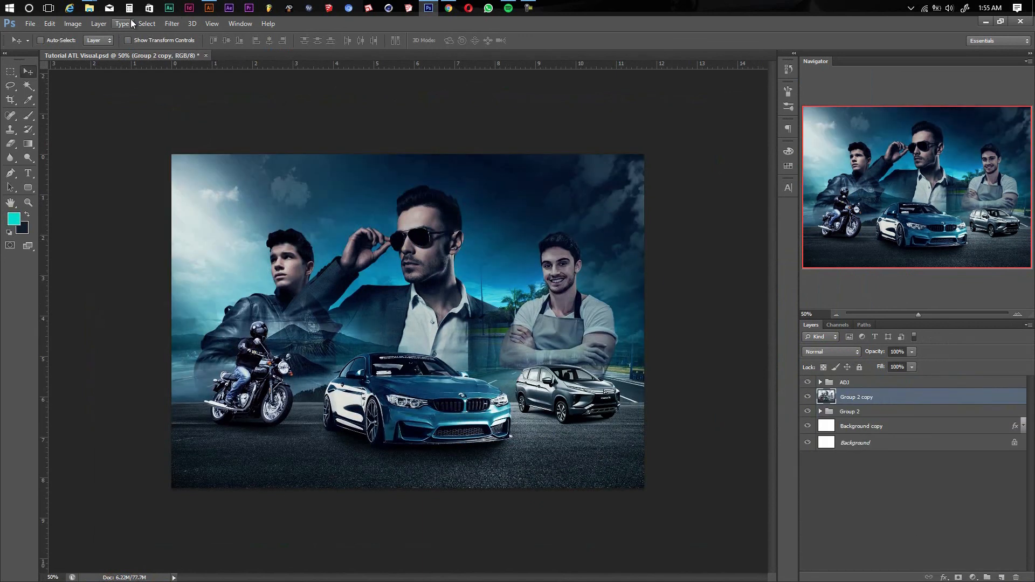
- Desaturate the merged Group 2 copy layer and apply a High Pass filter with a radius of 10 pixels
{"action": "key", "text": "ctrl+shift+u"}
{"action": "left_click", "coordinate": [172, 23]}
{"action": "left_click", "coordinate": [324, 227]}
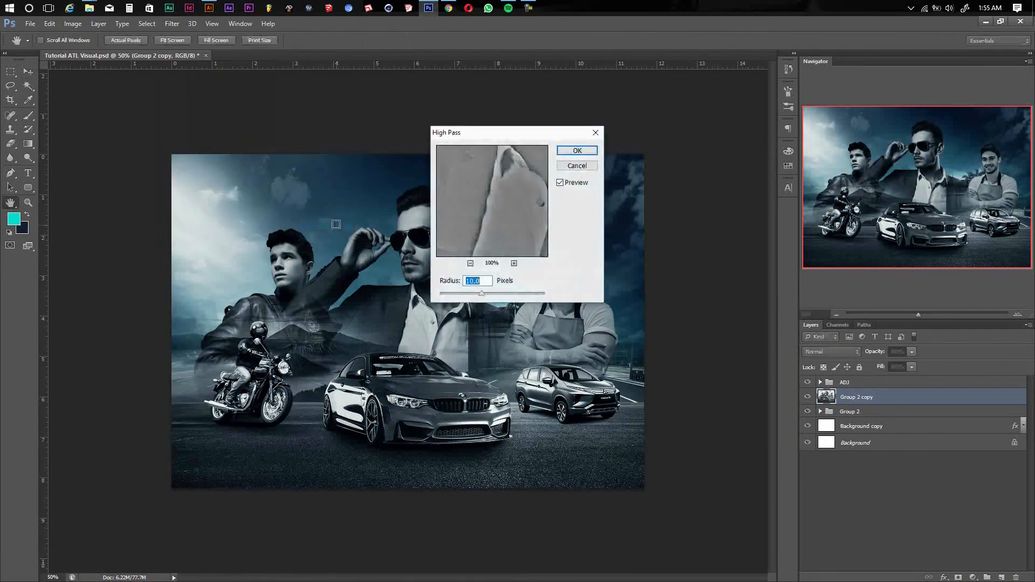
{"action": "key", "text": "Return"}
- Try Overlay and neighboring blend modes on the High Pass layer and set it to Hard Light
{"action": "left_click", "coordinate": [831, 351]}
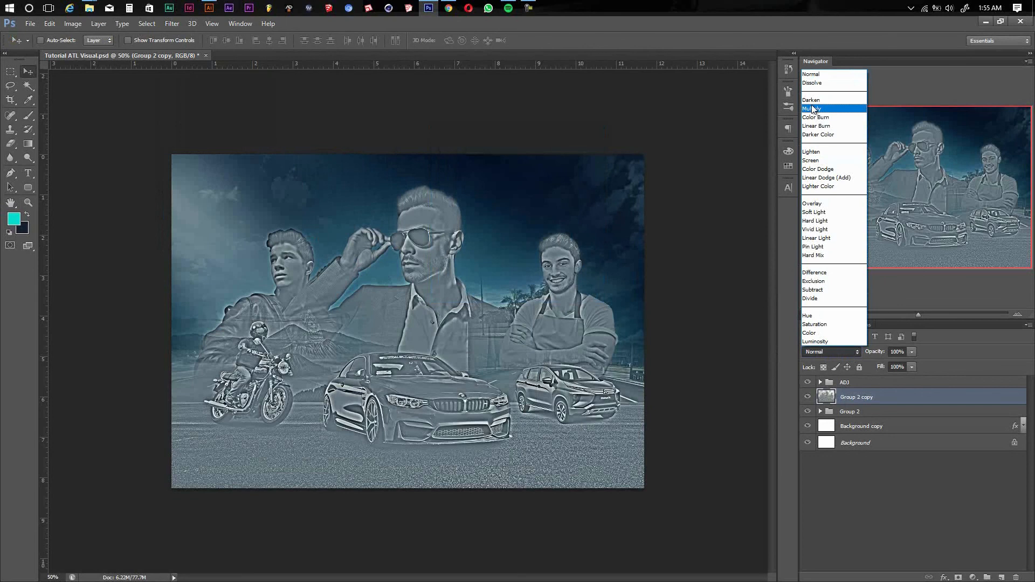
{"action": "left_click", "coordinate": [820, 242]}
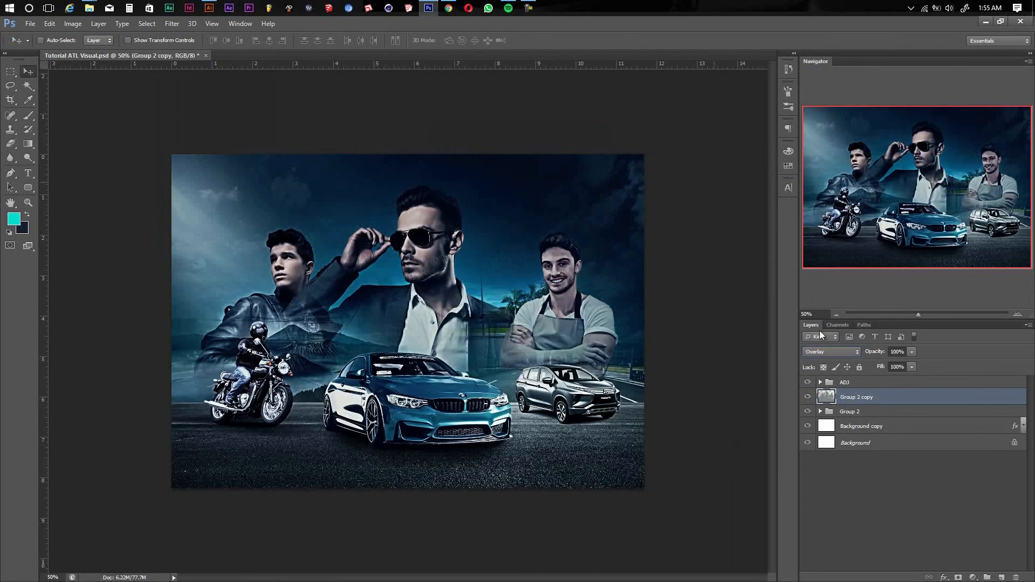
{"action": "key", "text": "shift+minus"}
{"action": "key", "text": "shift+minus"}
{"action": "key", "text": "shift+minus"}
{"action": "key", "text": "shift+plus"}
{"action": "key", "text": "shift+plus"}
{"action": "key", "text": "shift+plus"}
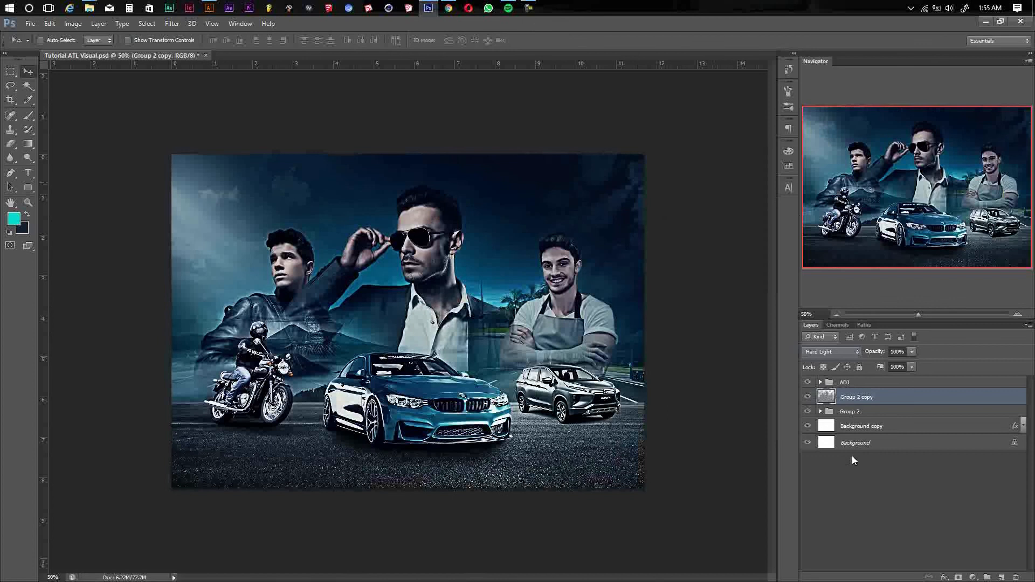
- Add a layer mask to Group 2 copy and invert it to black
{"action": "left_click", "coordinate": [959, 577]}
{"action": "key", "text": "ctrl+i"}
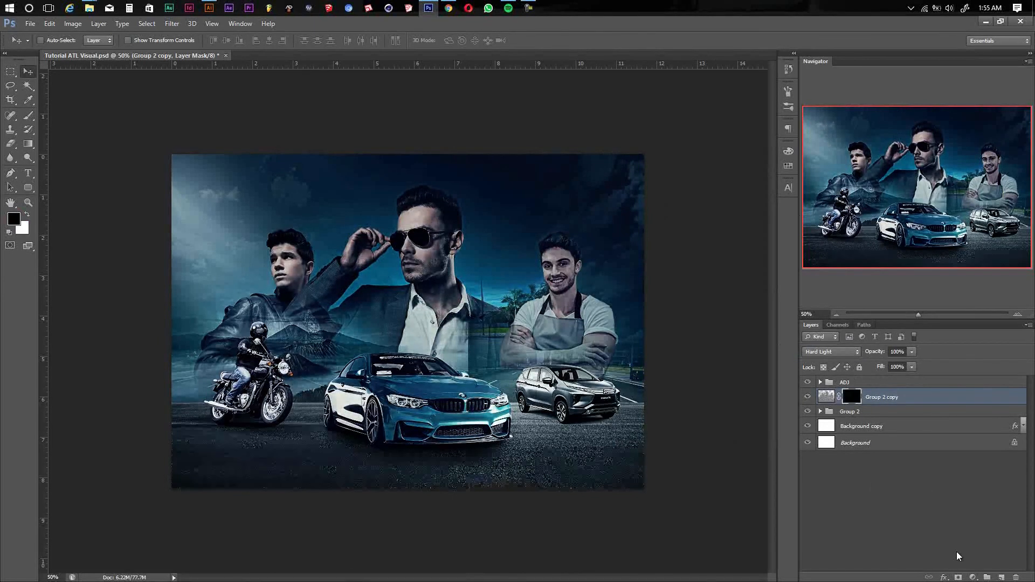
{"action": "key", "text": "b"}
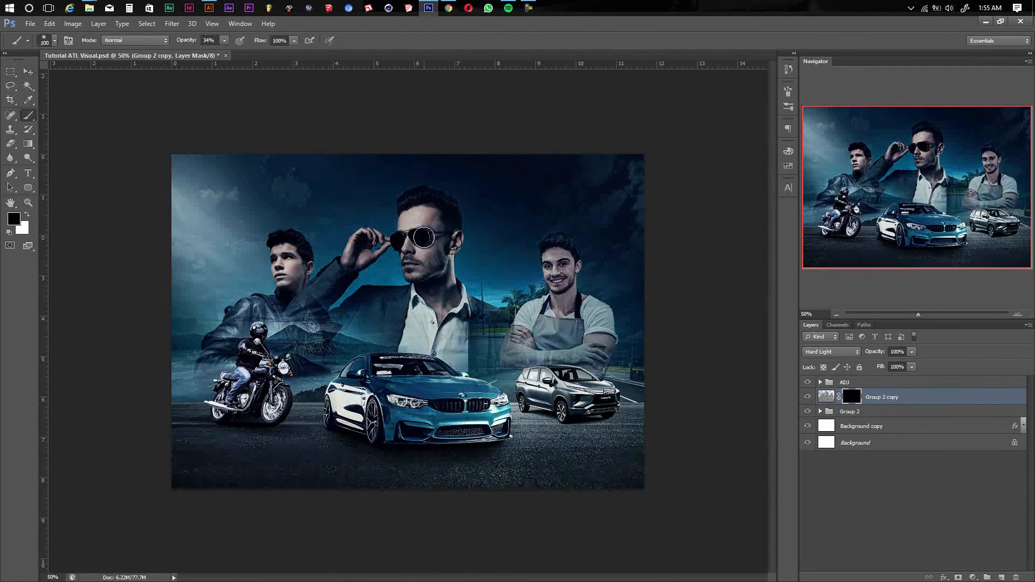
{"action": "key", "text": "v"}
{"action": "left_click", "coordinate": [870, 482]}
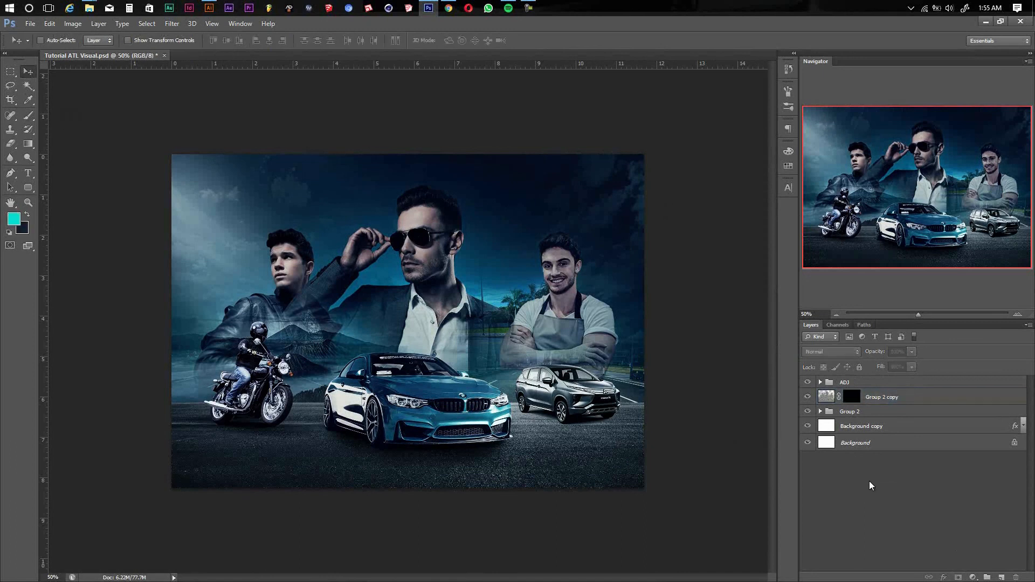
- Deselect all layers and save the document
{"action": "left_click", "coordinate": [850, 400]}
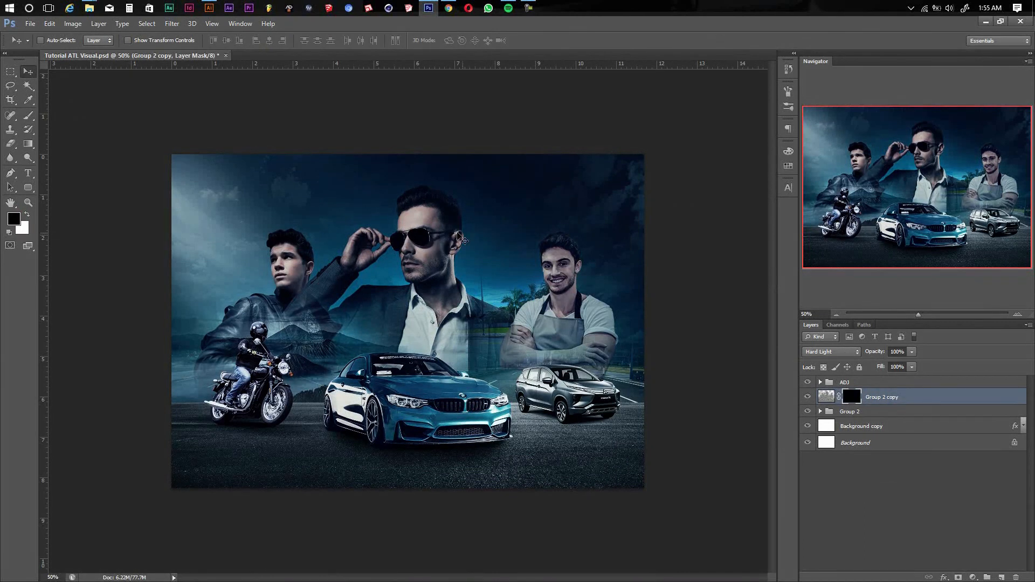
{"action": "left_click", "coordinate": [815, 353]}
{"action": "left_click", "coordinate": [879, 458]}
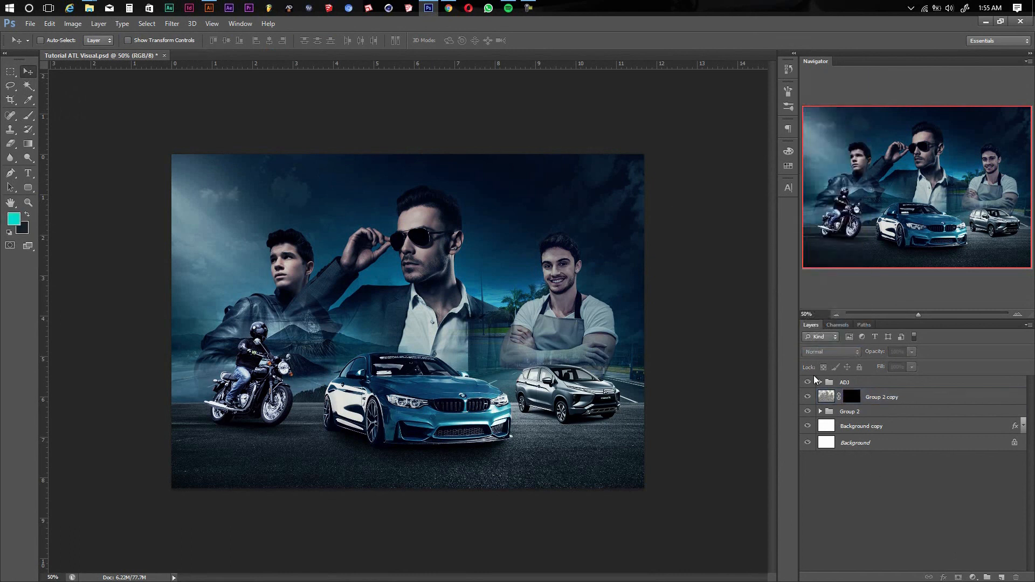
{"action": "key", "text": "ctrl+s"}
{"action": "left_click", "coordinate": [528, 8]}
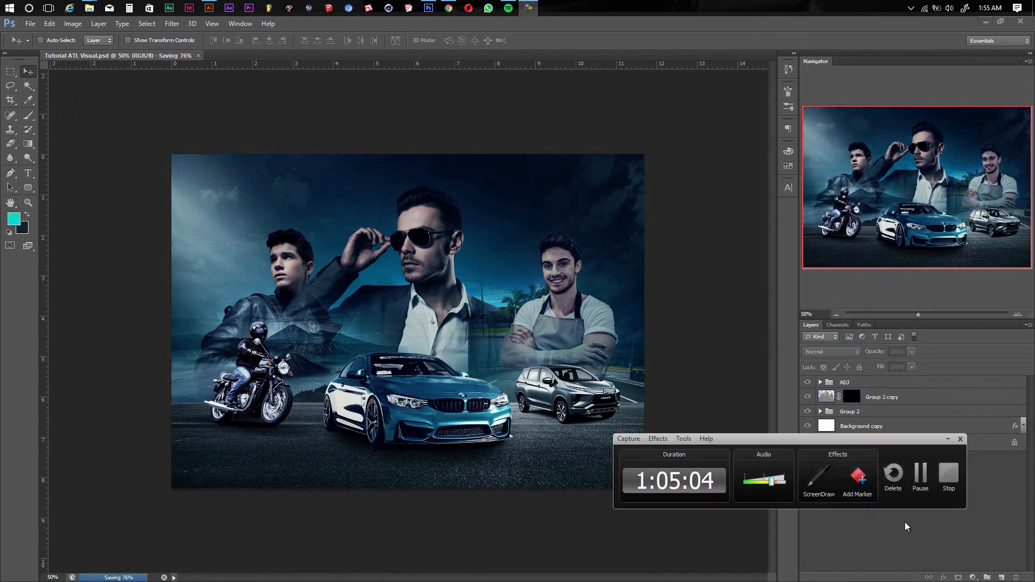
{"action": "left_click", "coordinate": [919, 474]}
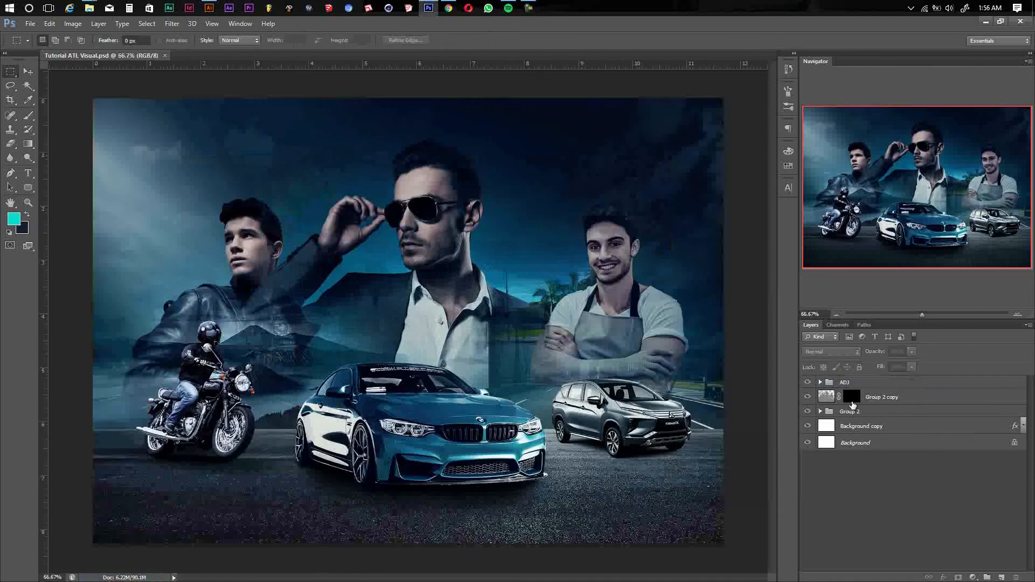
- Paint white at 78% opacity on the Group 2 copy mask to sharpen details, starting with the middle man's face
{"action": "left_click", "coordinate": [841, 396]}
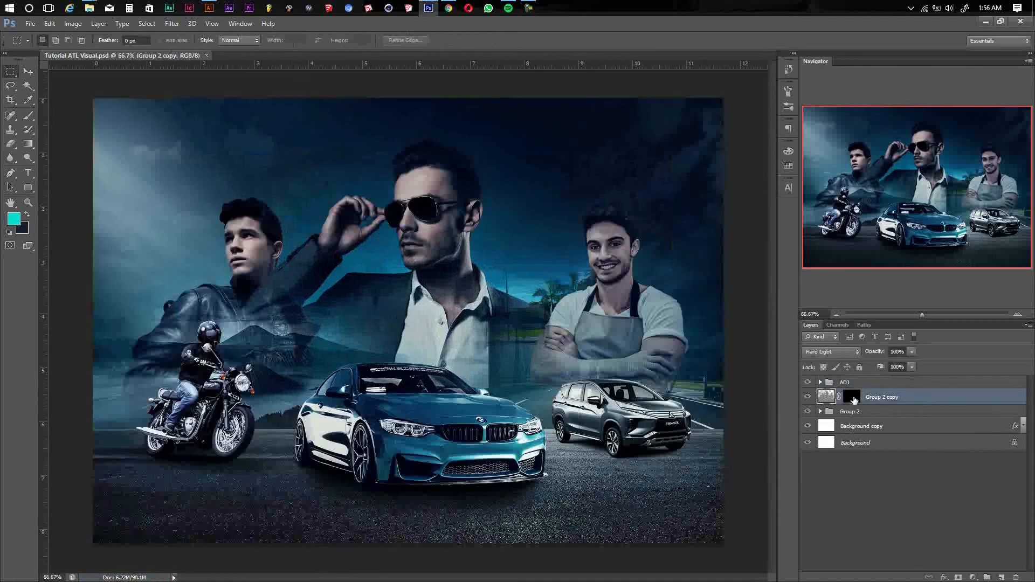
{"action": "left_click", "coordinate": [853, 398]}
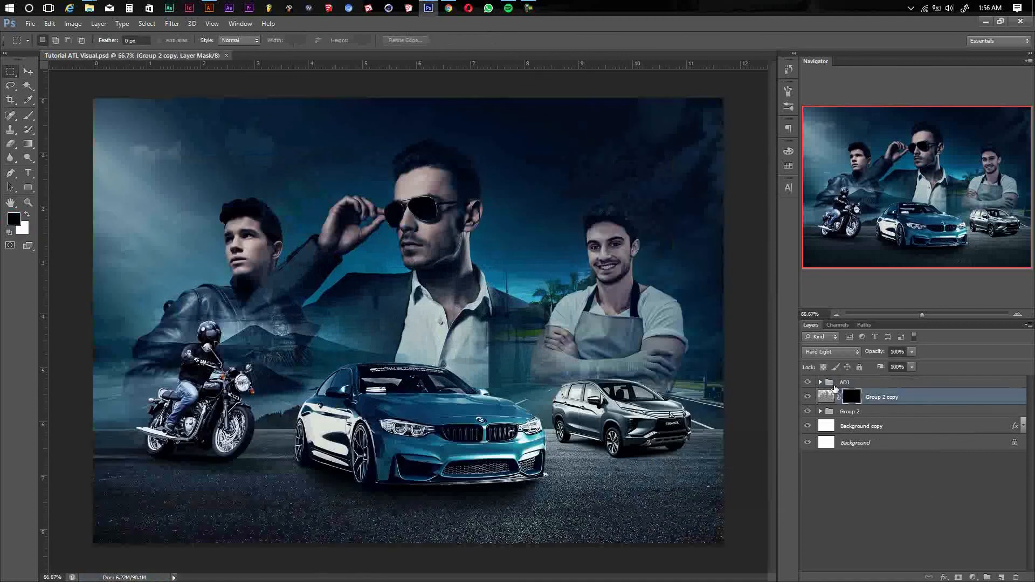
{"action": "key", "text": "b"}
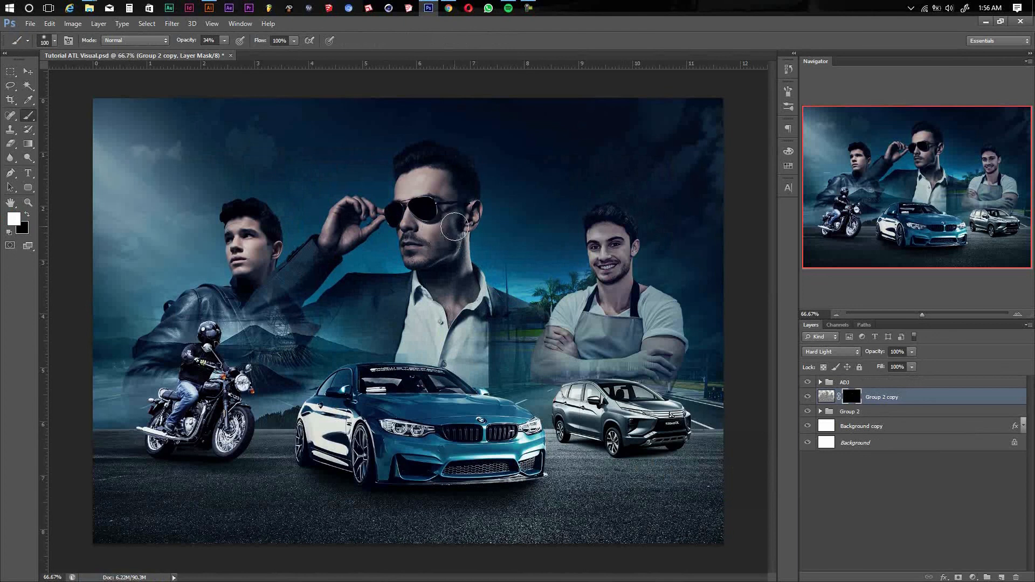
{"action": "left_click", "coordinate": [224, 40]}
{"action": "left_click", "coordinate": [426, 180]}
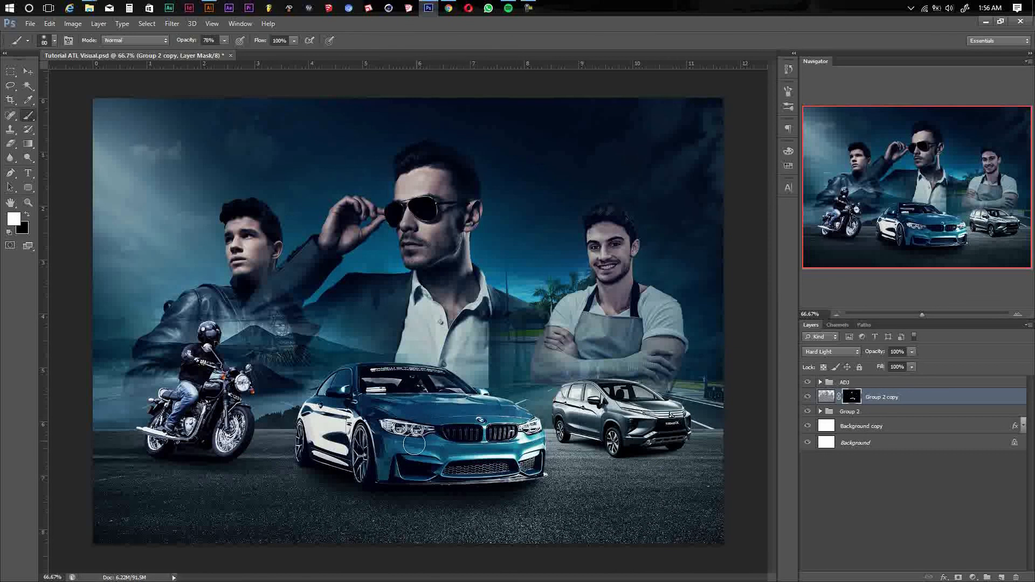
- Enlarge the brush to size 100 and paint more white on the mask to sharpen the vehicles
{"action": "key", "text": "bracketright"}
{"action": "key", "text": "bracketright"}
{"action": "key", "text": "bracketright"}
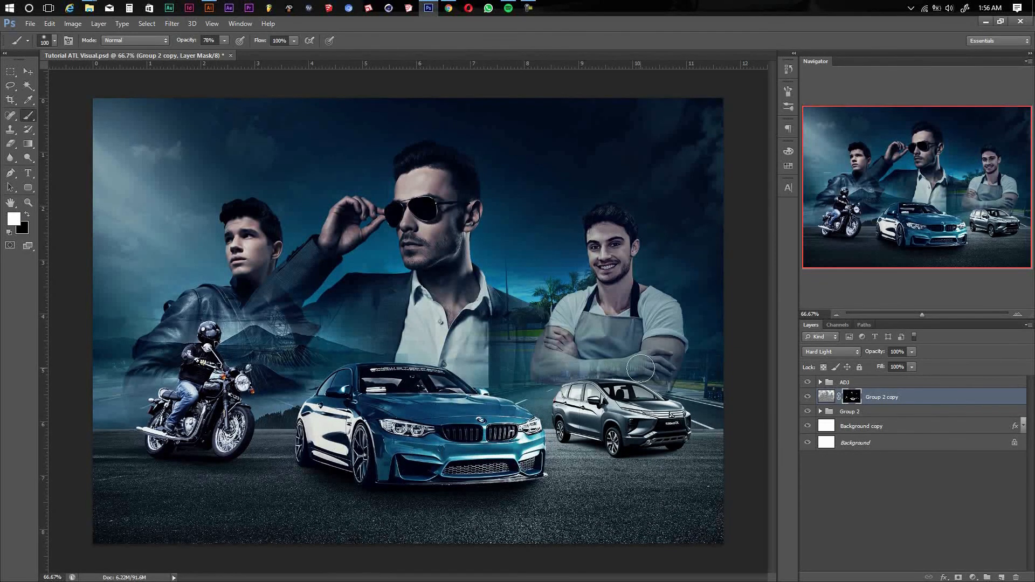
- Enlarge the brush and paint more white on the Group 2 copy mask, finishing at size 200 around the jacket of the man above the motorcycle
{"action": "key", "text": "bracketright"}
{"action": "key", "text": "bracketright"}
{"action": "key", "text": "bracketright"}
{"action": "key", "text": "bracketright"}
{"action": "key", "text": "bracketright"}
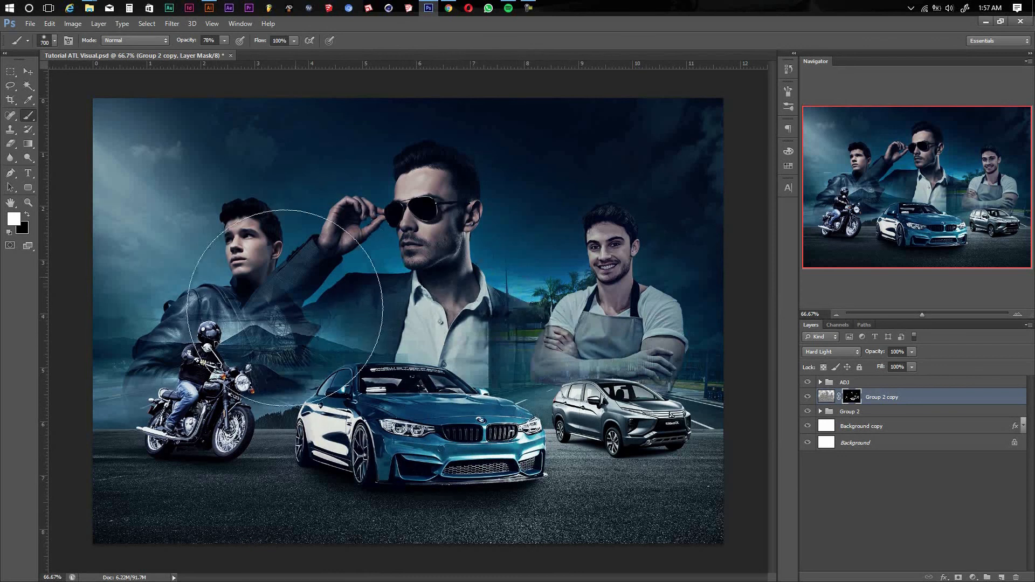
{"action": "key", "text": "bracketleft"}
{"action": "key", "text": "bracketleft"}
{"action": "key", "text": "bracketleft"}
{"action": "key", "text": "bracketleft"}
{"action": "key", "text": "bracketleft"}
{"action": "key", "text": "bracketleft"}
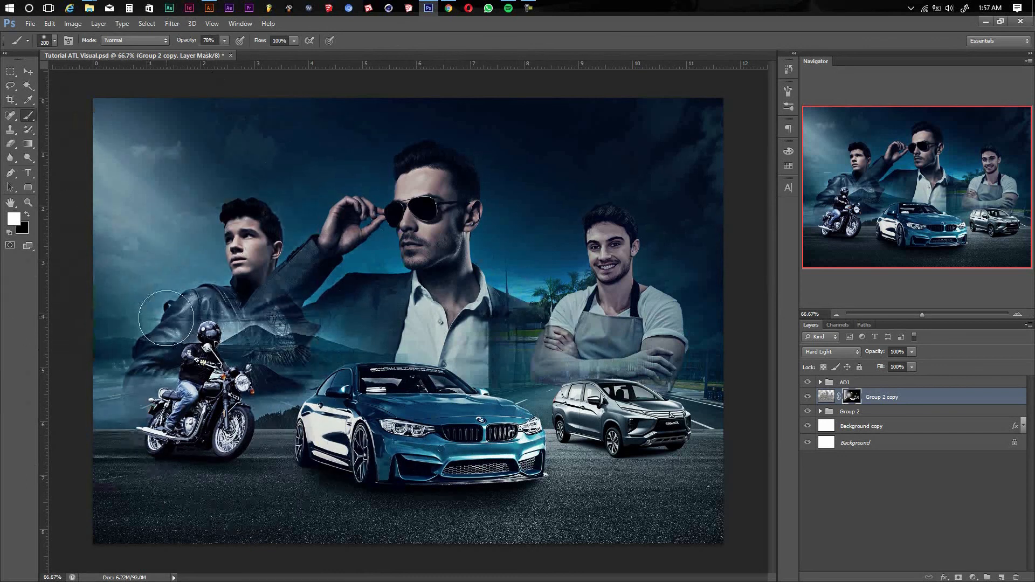
- Lower the opacity of the Group 2 copy layer to 43% and save the document
{"action": "key", "text": "v"}
{"action": "key", "text": "ctrl+minus"}
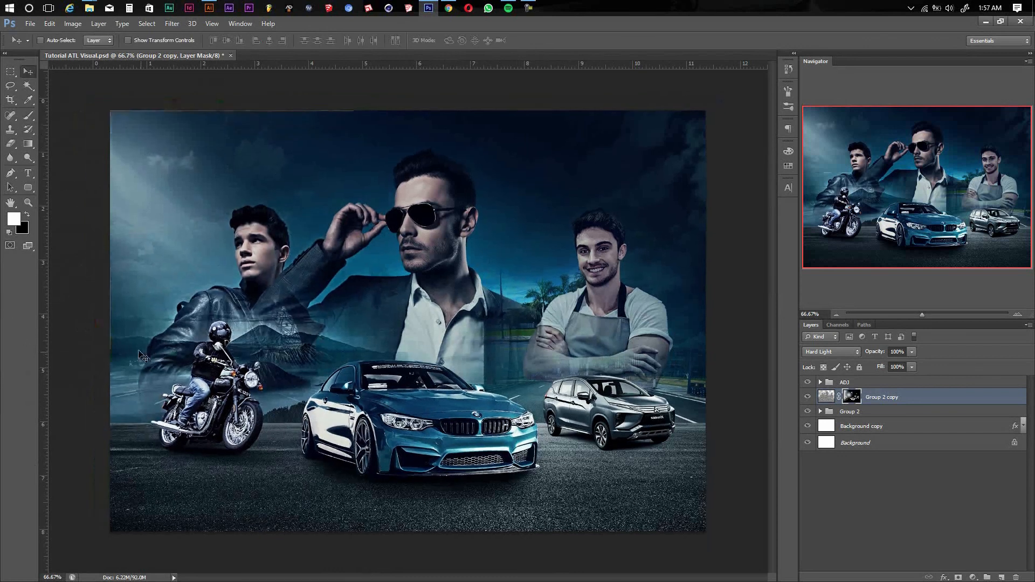
{"action": "left_click", "coordinate": [827, 397]}
{"action": "left_click_drag", "start_coordinate": [898, 364], "coordinate": [888, 365]}
{"action": "key", "text": "ctrl+s"}
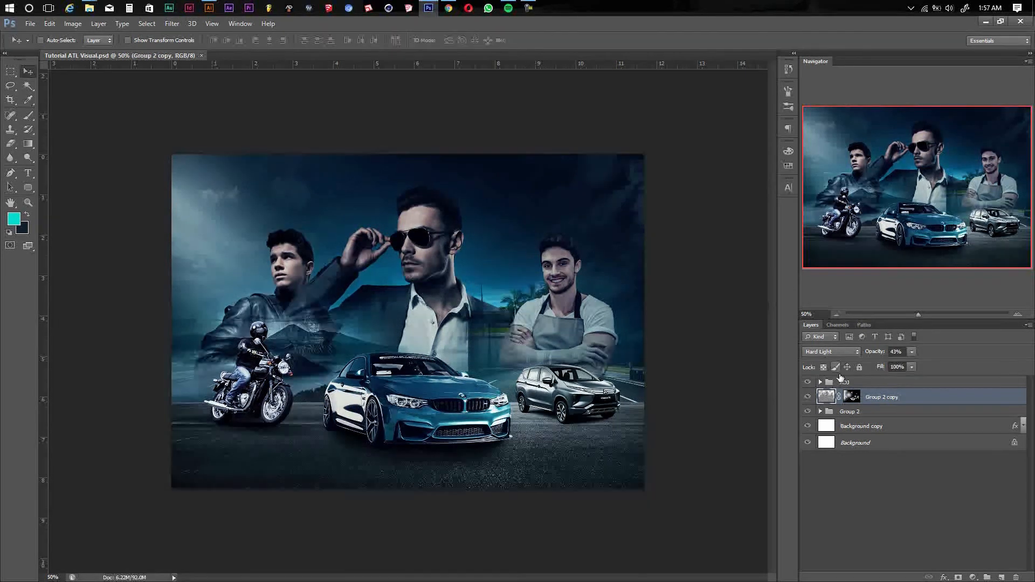
- Ungroup Group 2 so its subgroups sit directly beneath the Group 2 copy layer
{"action": "left_click", "coordinate": [821, 411]}
{"action": "left_click", "coordinate": [860, 411]}
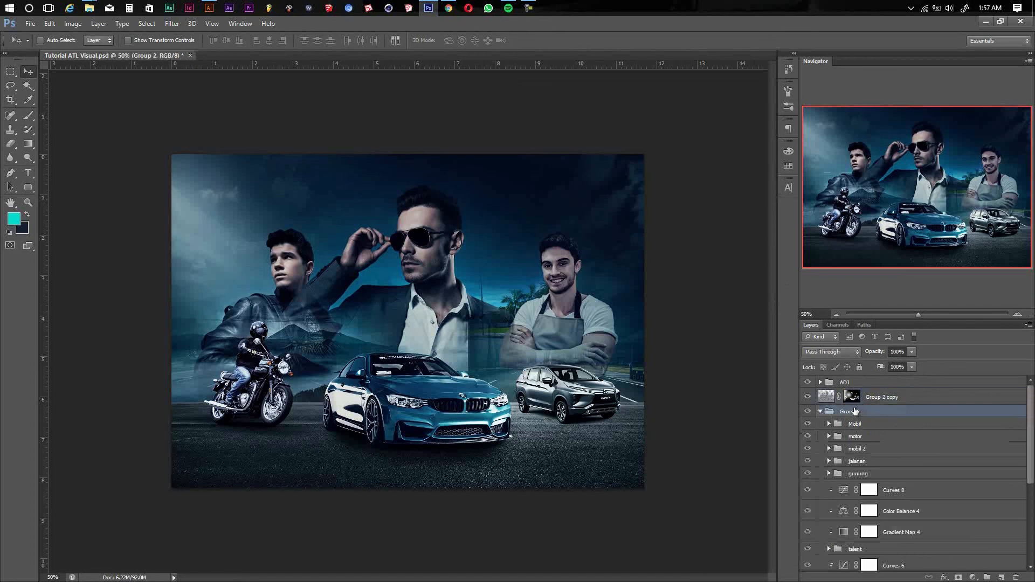
{"action": "key", "text": "ctrl+shift+g"}
{"action": "left_click", "coordinate": [881, 399]}
{"action": "mouse_move", "coordinate": [871, 401]}
{"action": "left_mouse_down"}
{"action": "mouse_move", "coordinate": [873, 379]}
{"action": "mouse_move", "coordinate": [863, 380]}
{"action": "mouse_move", "coordinate": [881, 406]}
{"action": "left_mouse_up"}
- Add a Vibrance adjustment layer above Photo Filter 2 in the ADJ group and reduce the image's color intensity slightly
{"action": "left_click", "coordinate": [821, 382]}
{"action": "left_click", "coordinate": [889, 399]}
{"action": "left_click", "coordinate": [972, 576]}
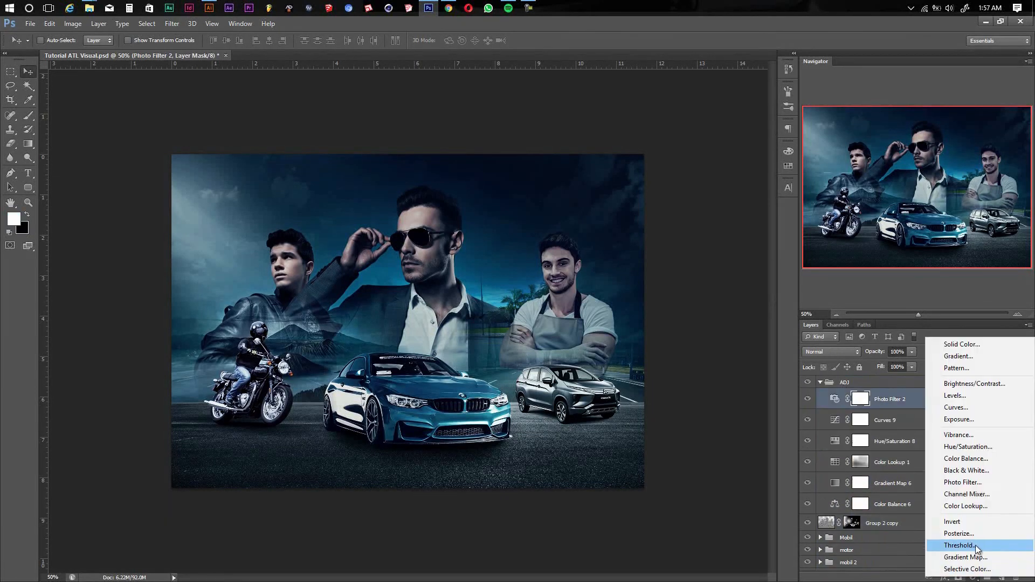
{"action": "left_click", "coordinate": [963, 482]}
{"action": "left_click_drag", "start_coordinate": [703, 266], "coordinate": [695, 290]}
{"action": "left_click", "coordinate": [771, 216]}
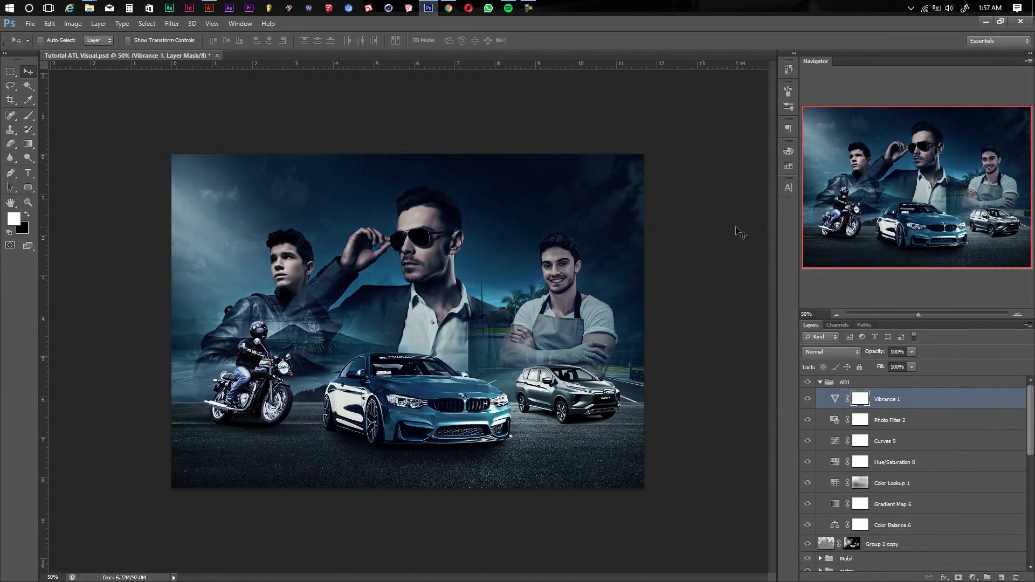
- Save a JPEG copy of Tutorial ATL Visual at quality 12 (Maximum) with the Baseline ("Standard") format option
{"action": "key", "text": "ctrl+shift+s"}
{"action": "left_click", "coordinate": [715, 301]}
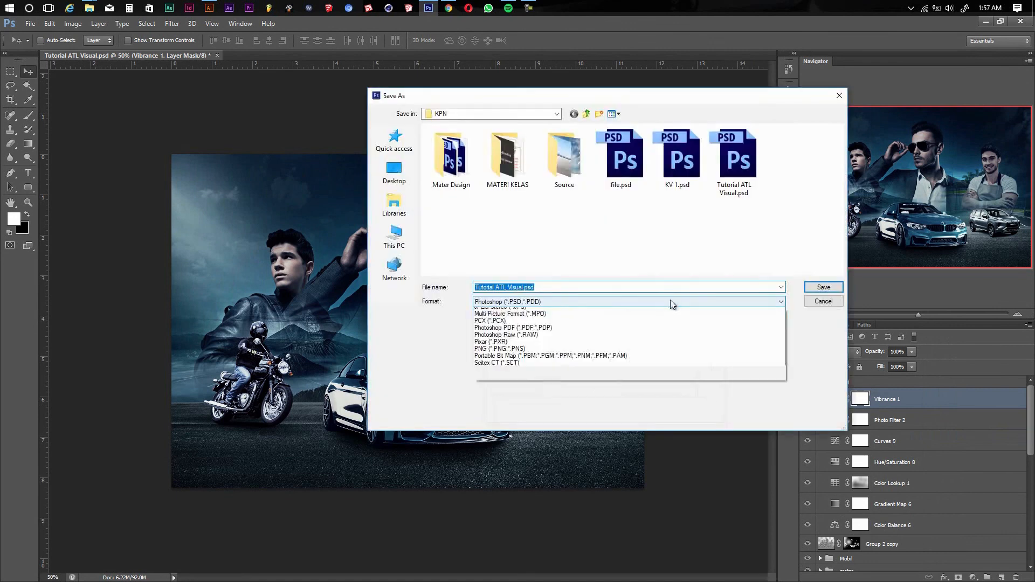
{"action": "left_click", "coordinate": [581, 322]}
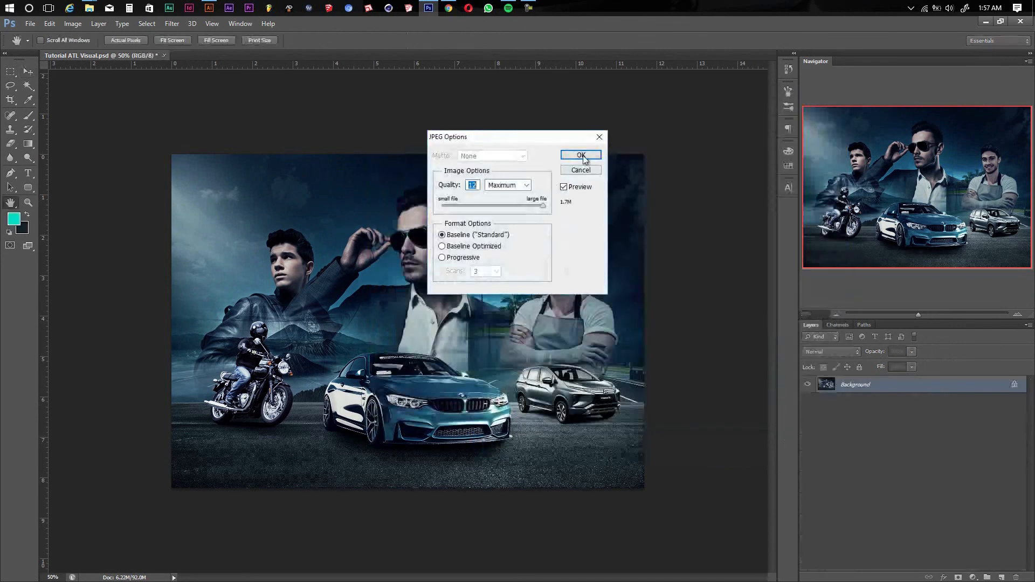
{"action": "left_click", "coordinate": [579, 157]}
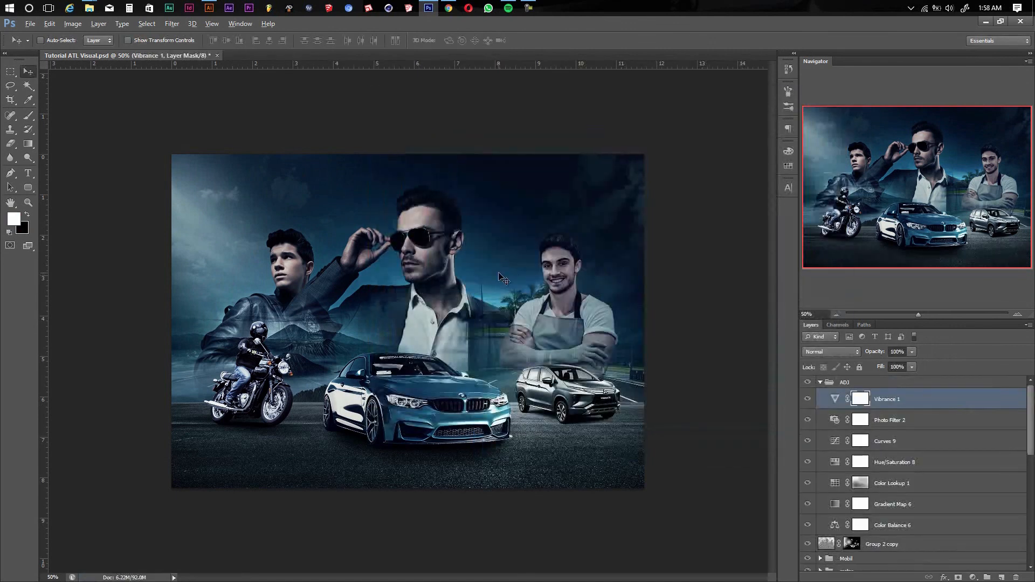